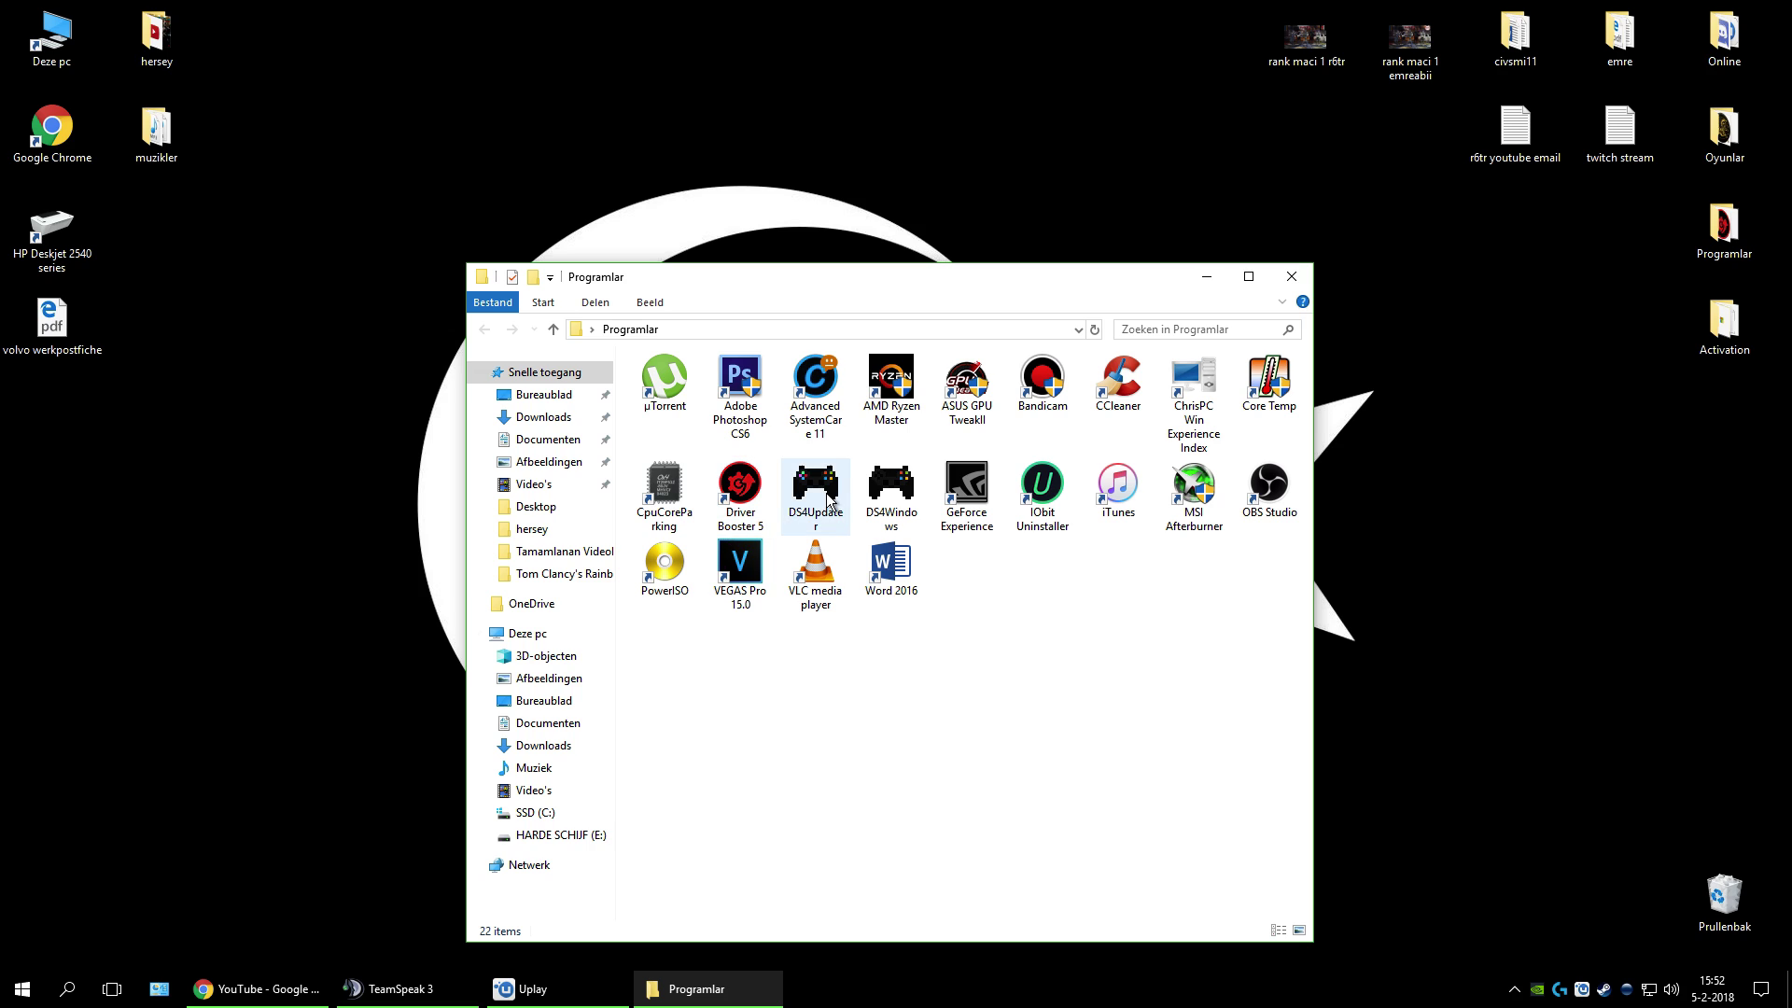
Step: Launch VEGAS Pro 15.0 from the Programlar folder and dismiss the new-version notice, choosing not to show it again
key(v)
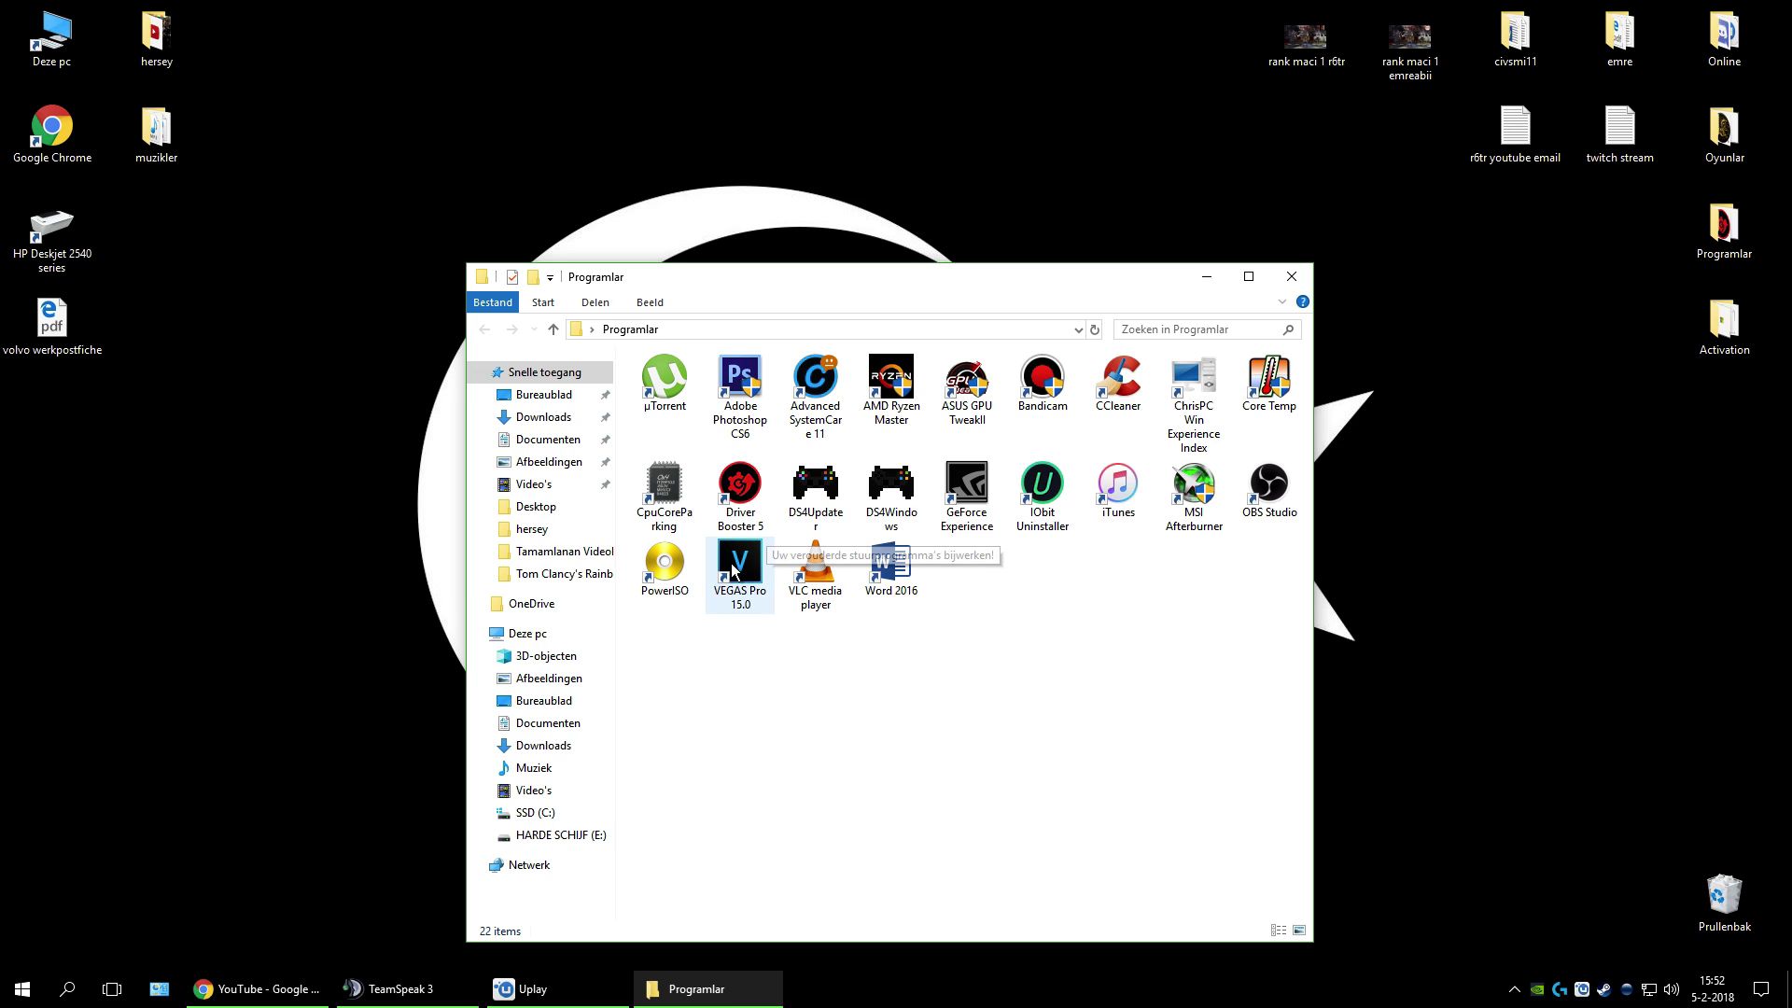
key(Return)
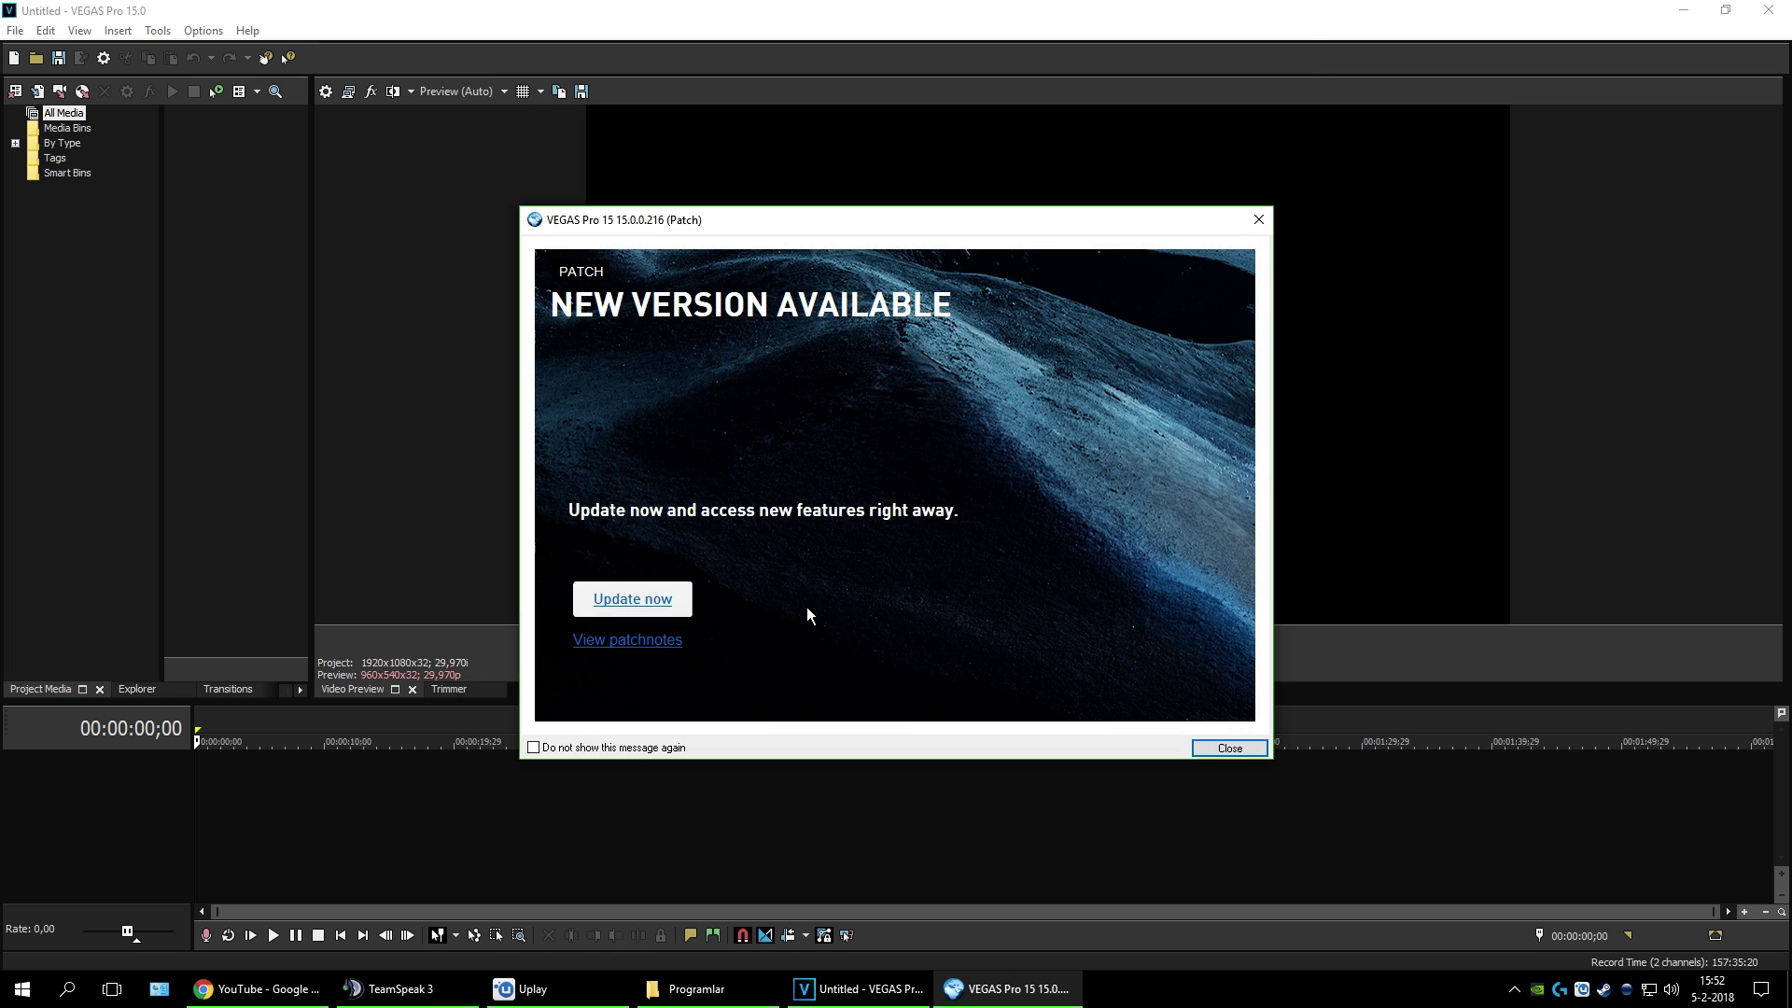
click(591, 747)
click(1212, 754)
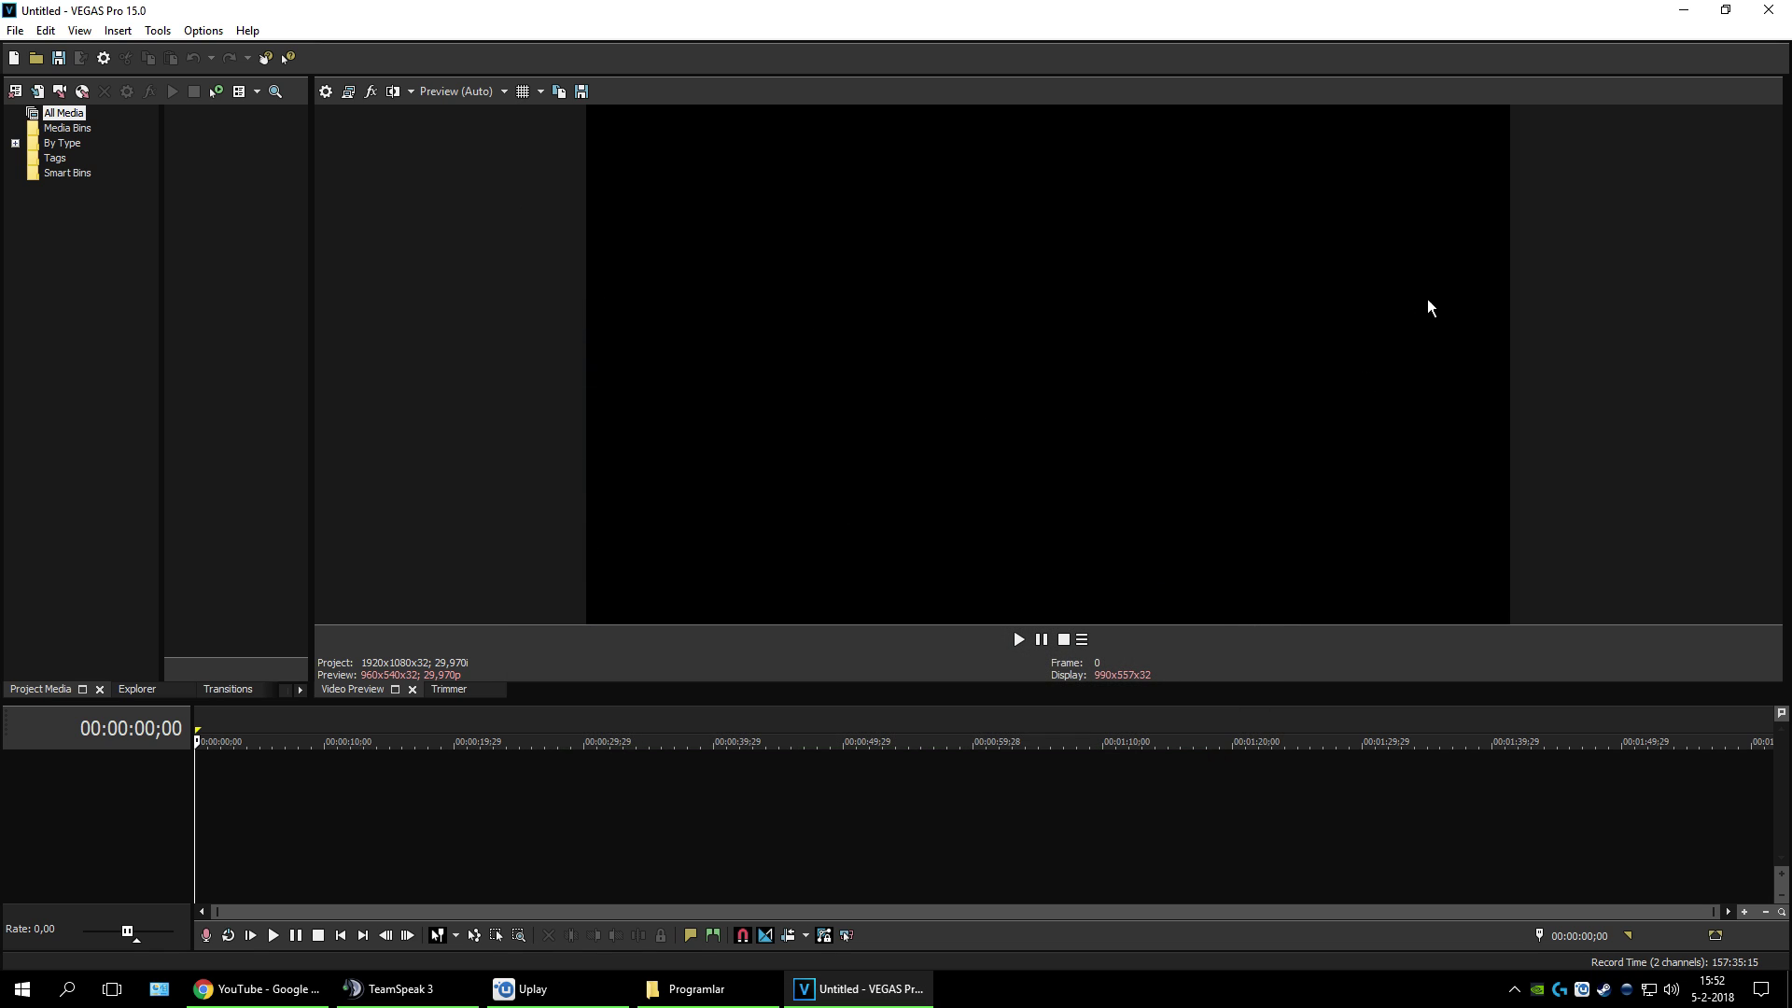
Step: Exit MSI Afterburner, which is running in the background, and close the Programlar folder window
click(1695, 9)
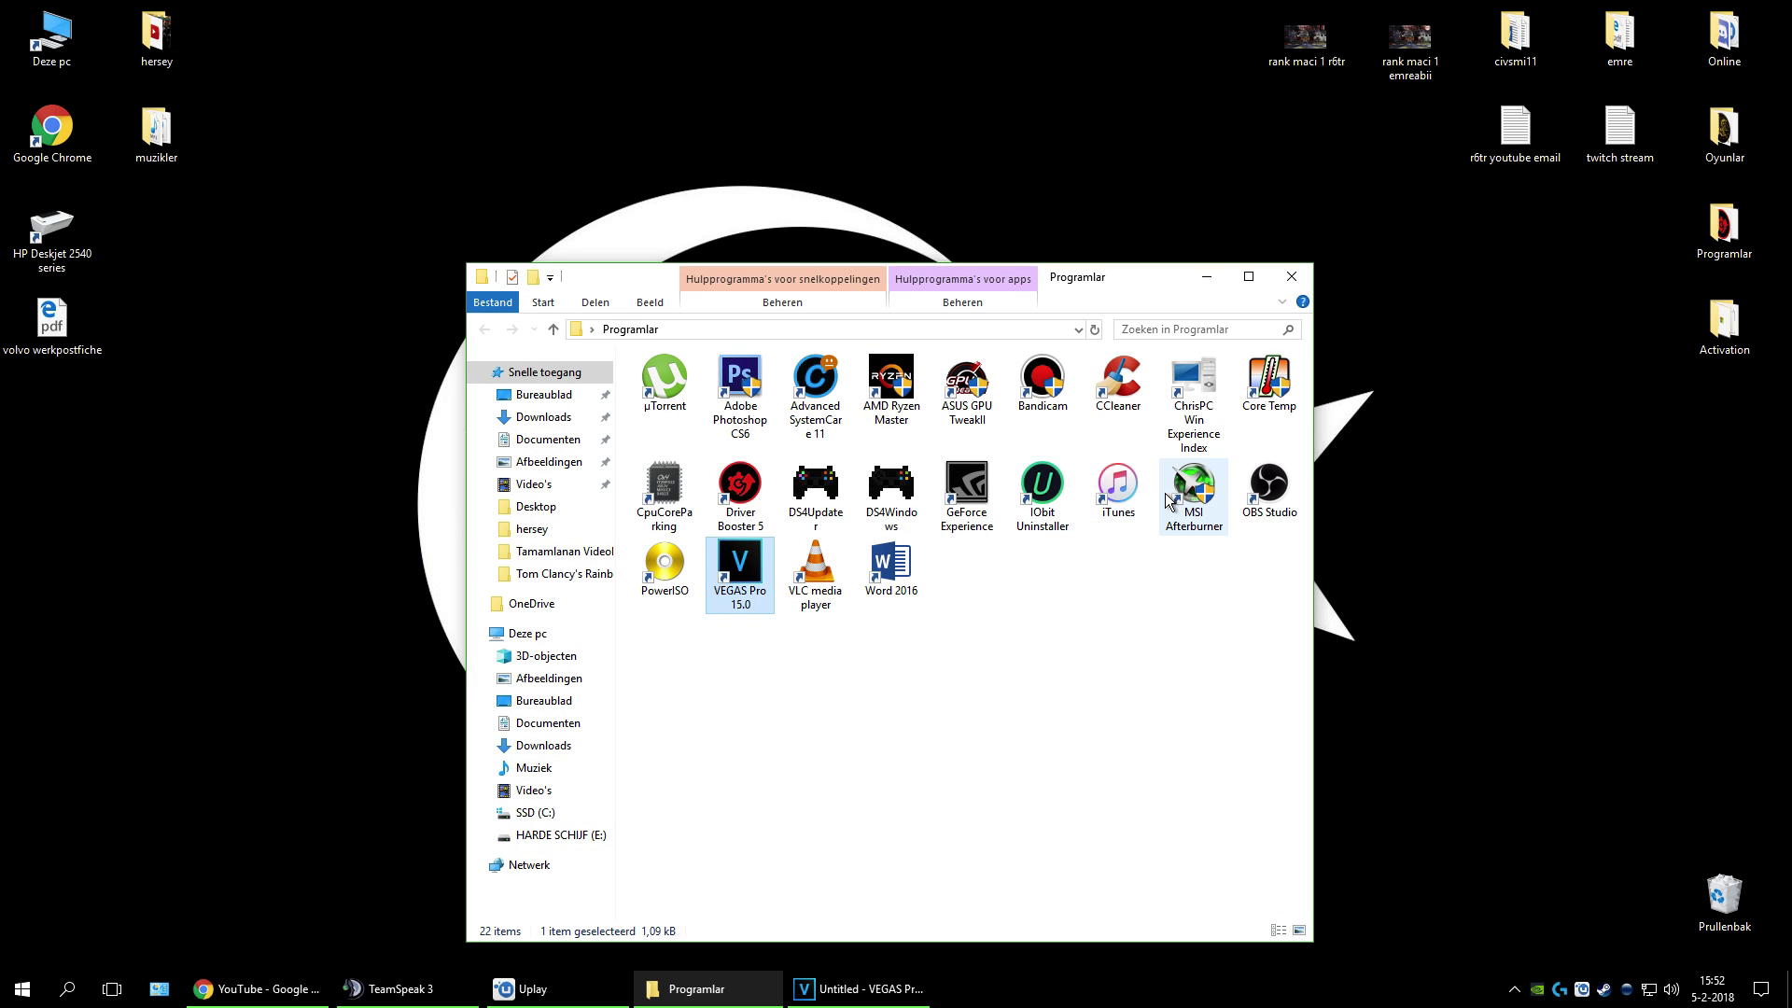
click(1213, 500)
click(1224, 598)
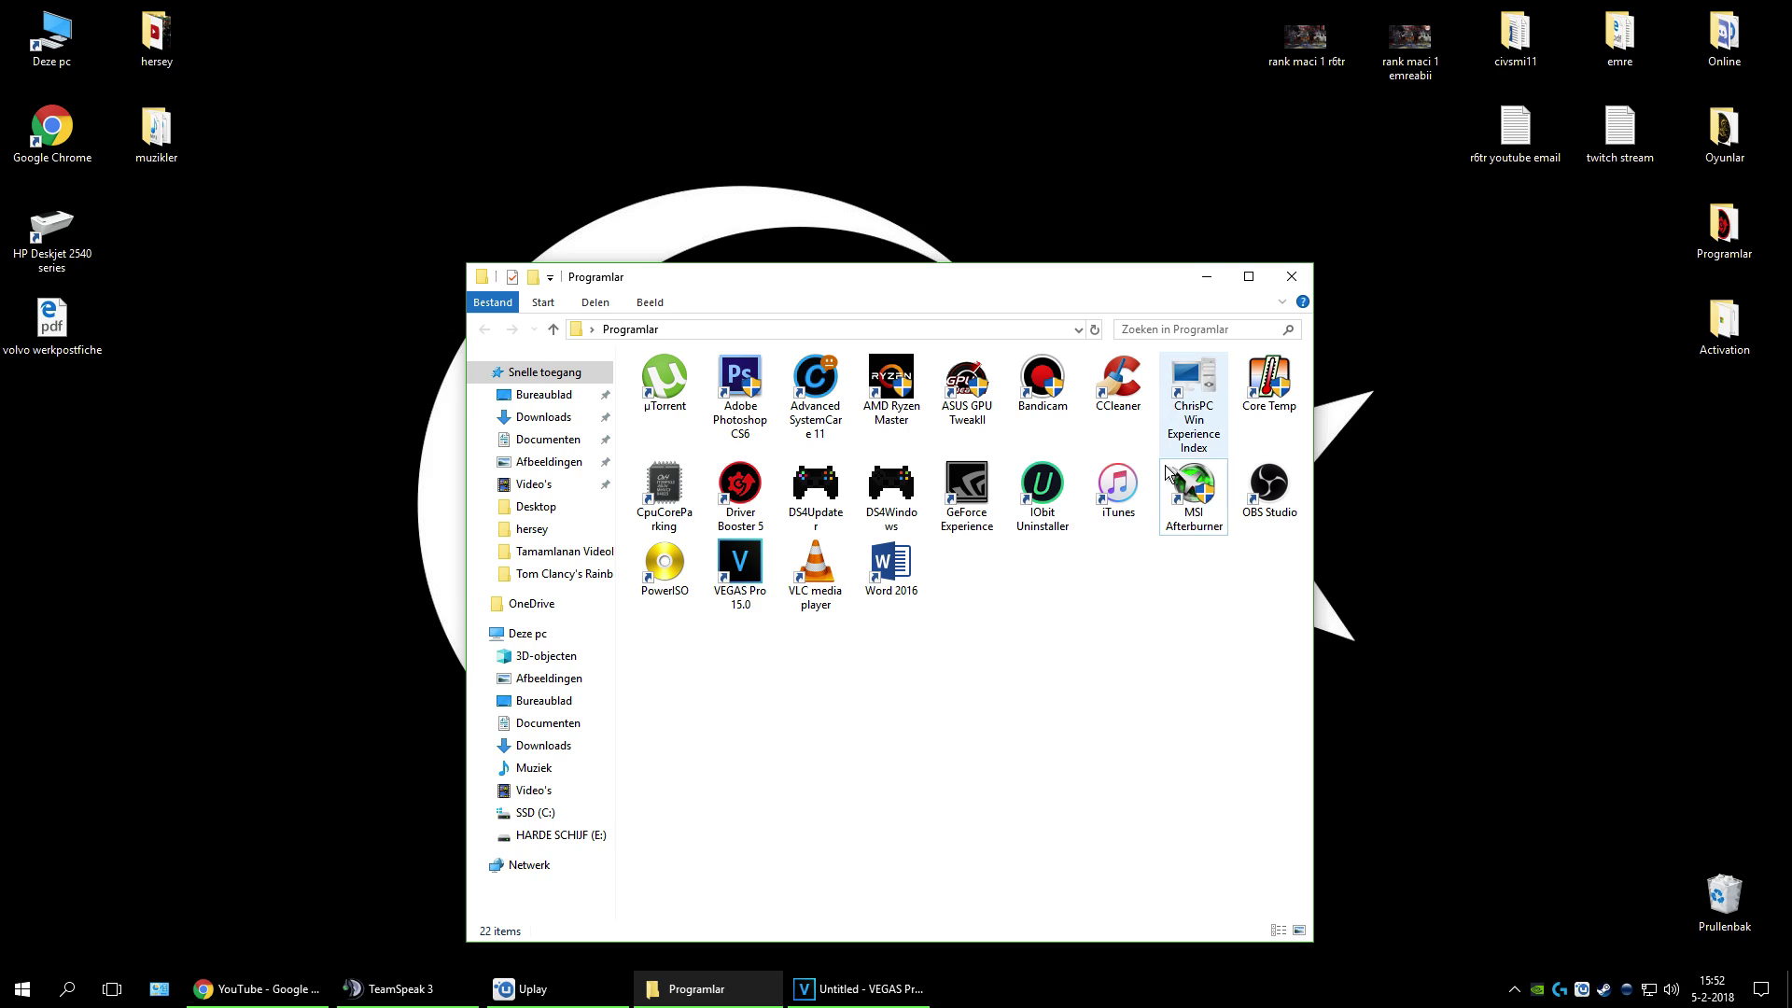
click(734, 564)
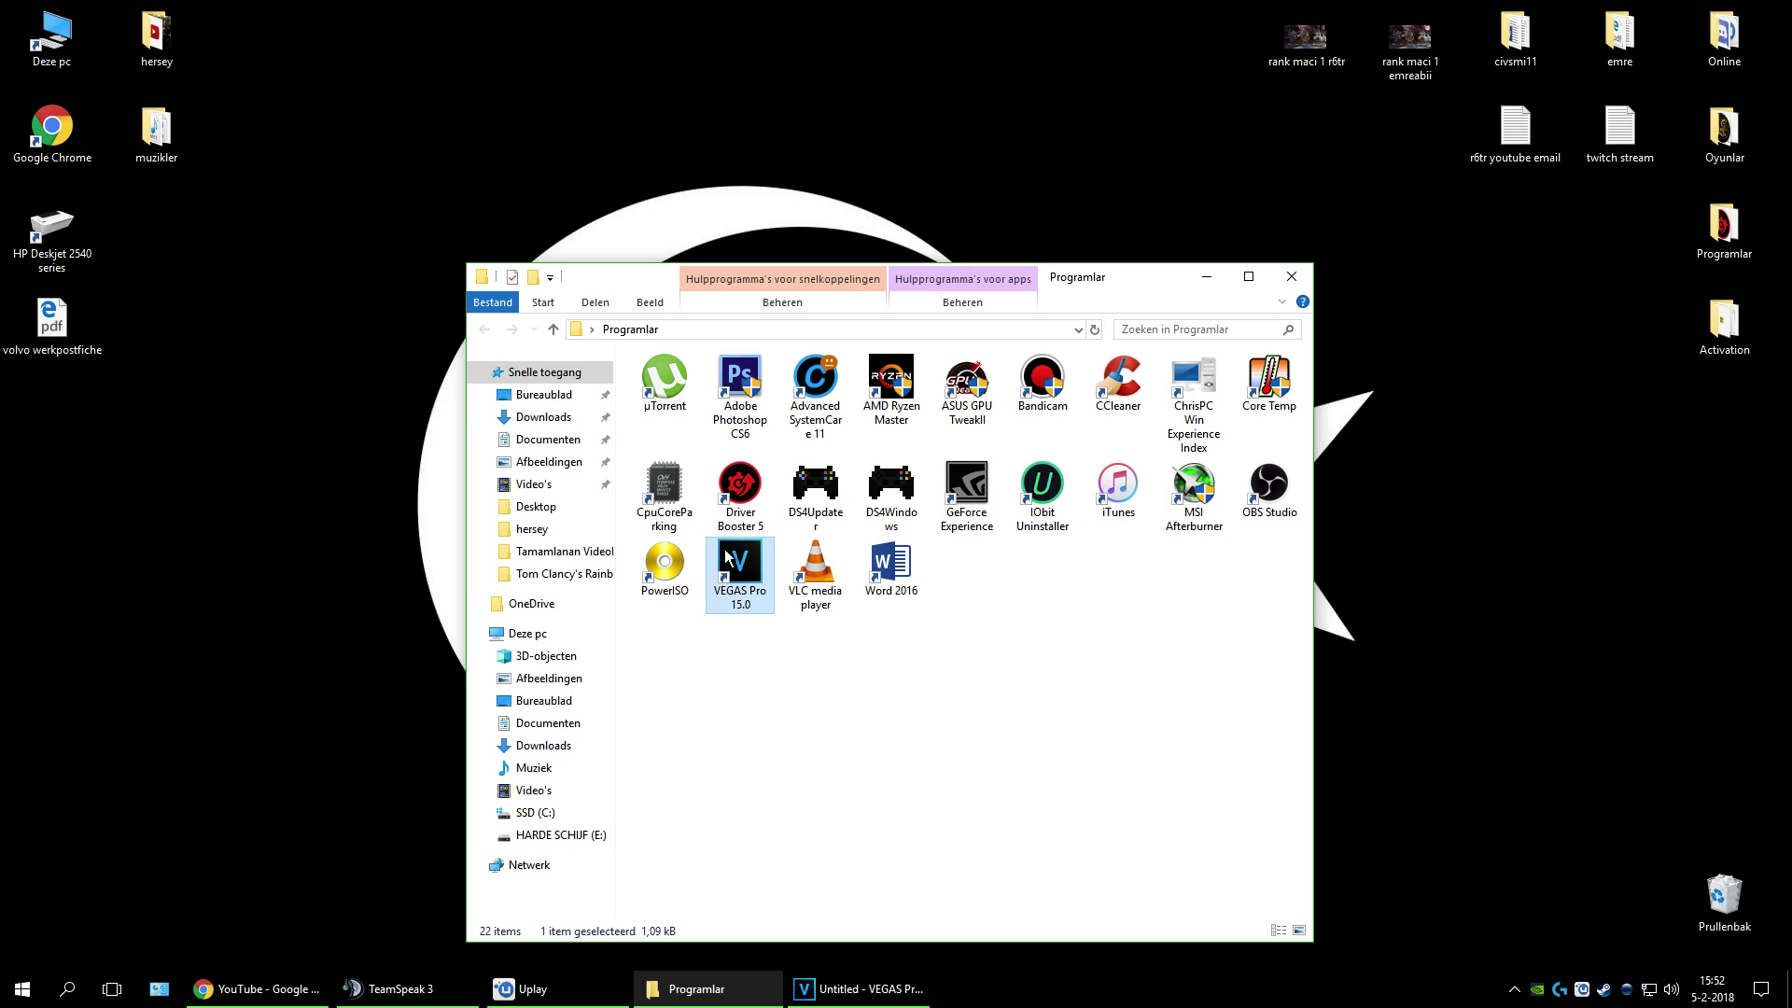
click(1189, 497)
click(1513, 991)
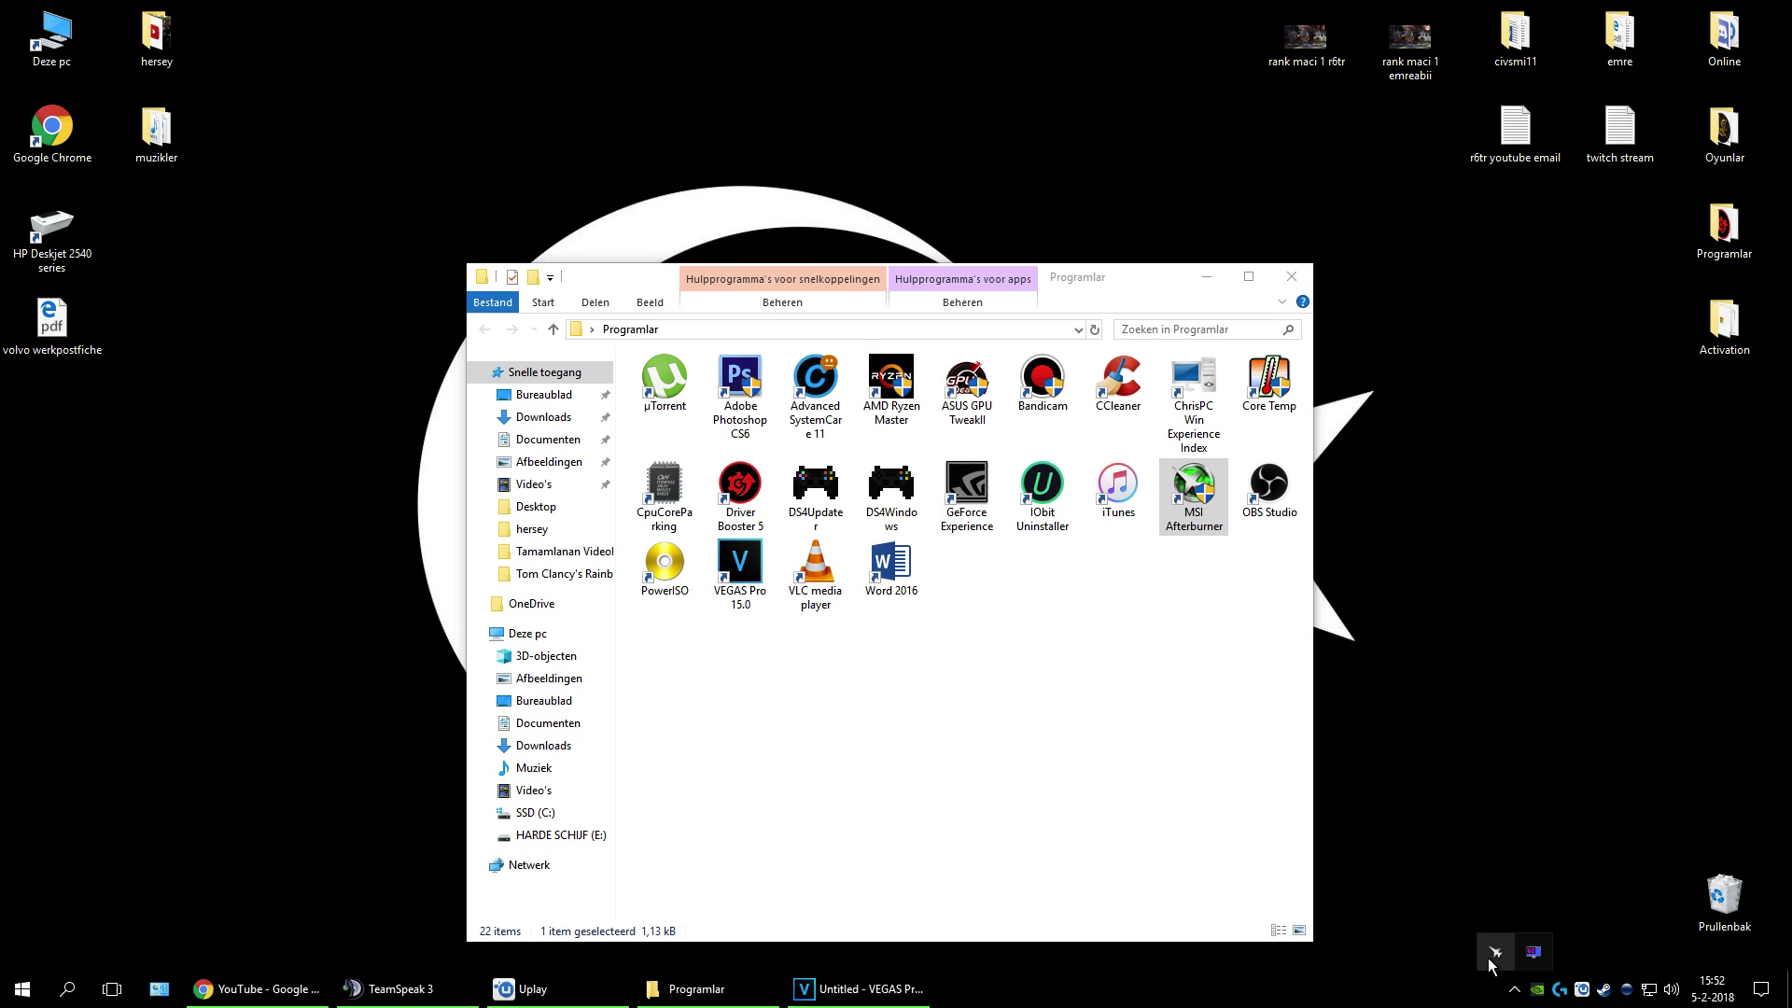
right_click(1495, 953)
click(1489, 946)
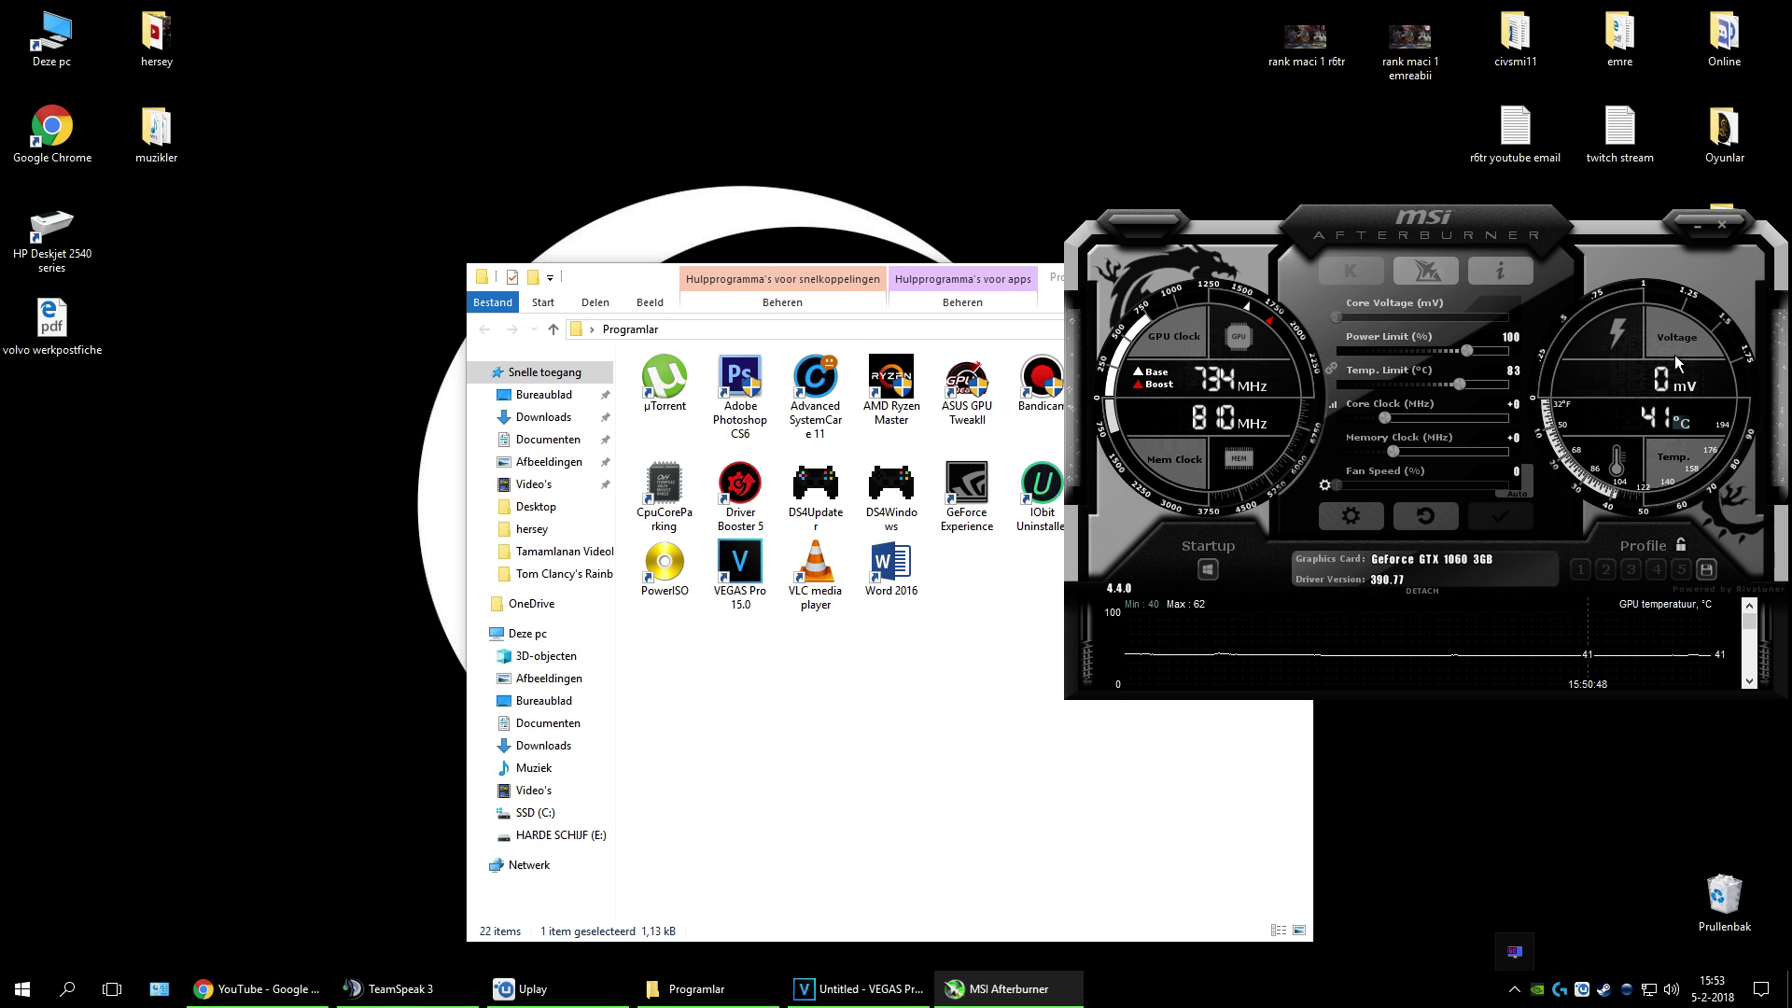
click(1722, 225)
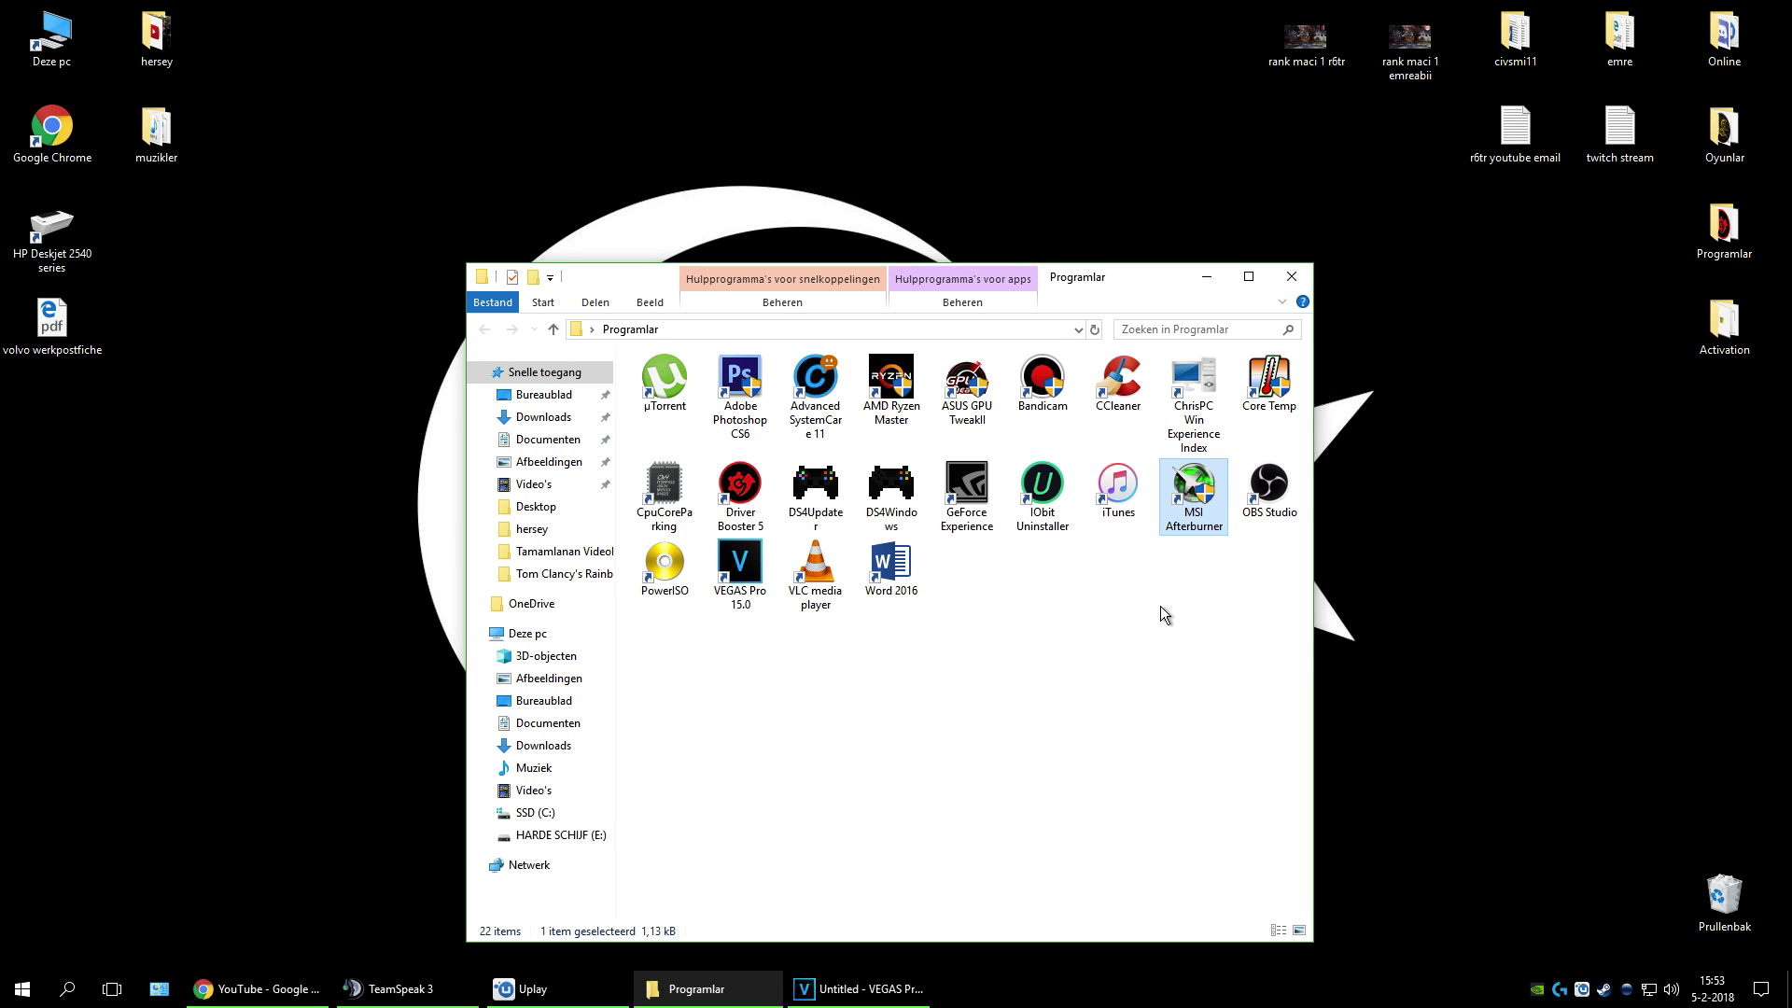
click(1308, 272)
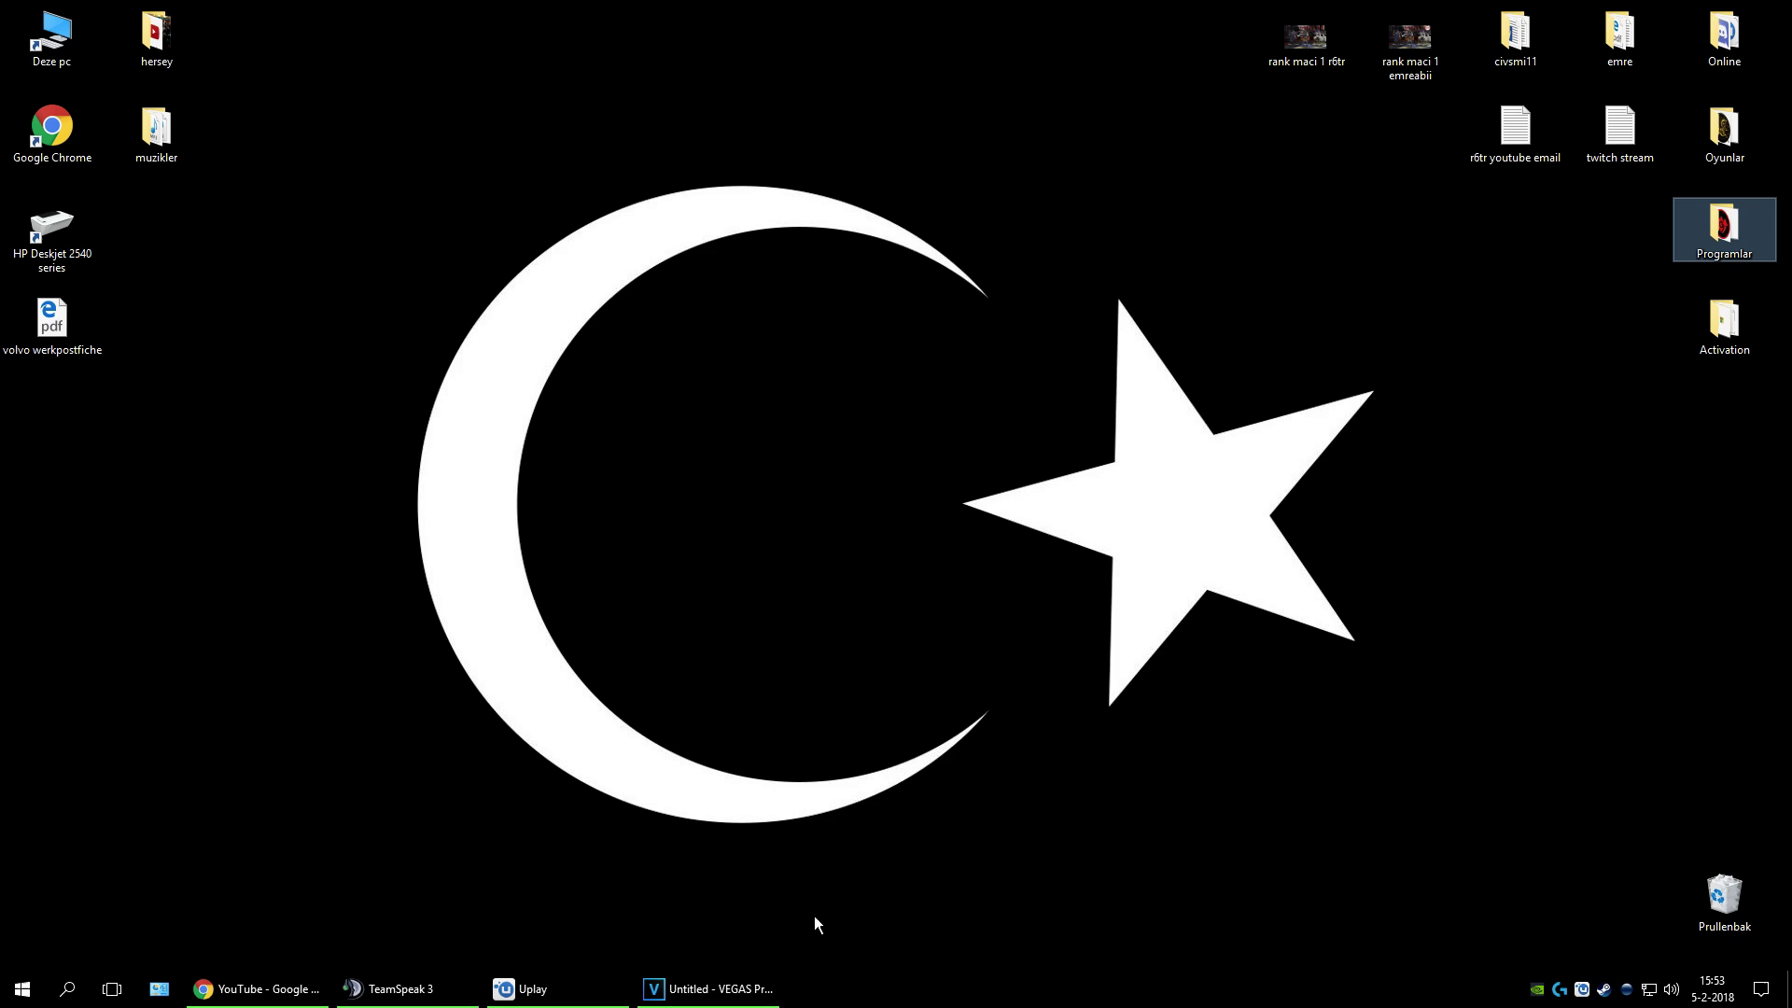
Step: Bring VEGAS Pro back as a non-maximized window and open the Tamamlanan Videolar folder on the HARDE SCHIJF (E:) drive
click(775, 989)
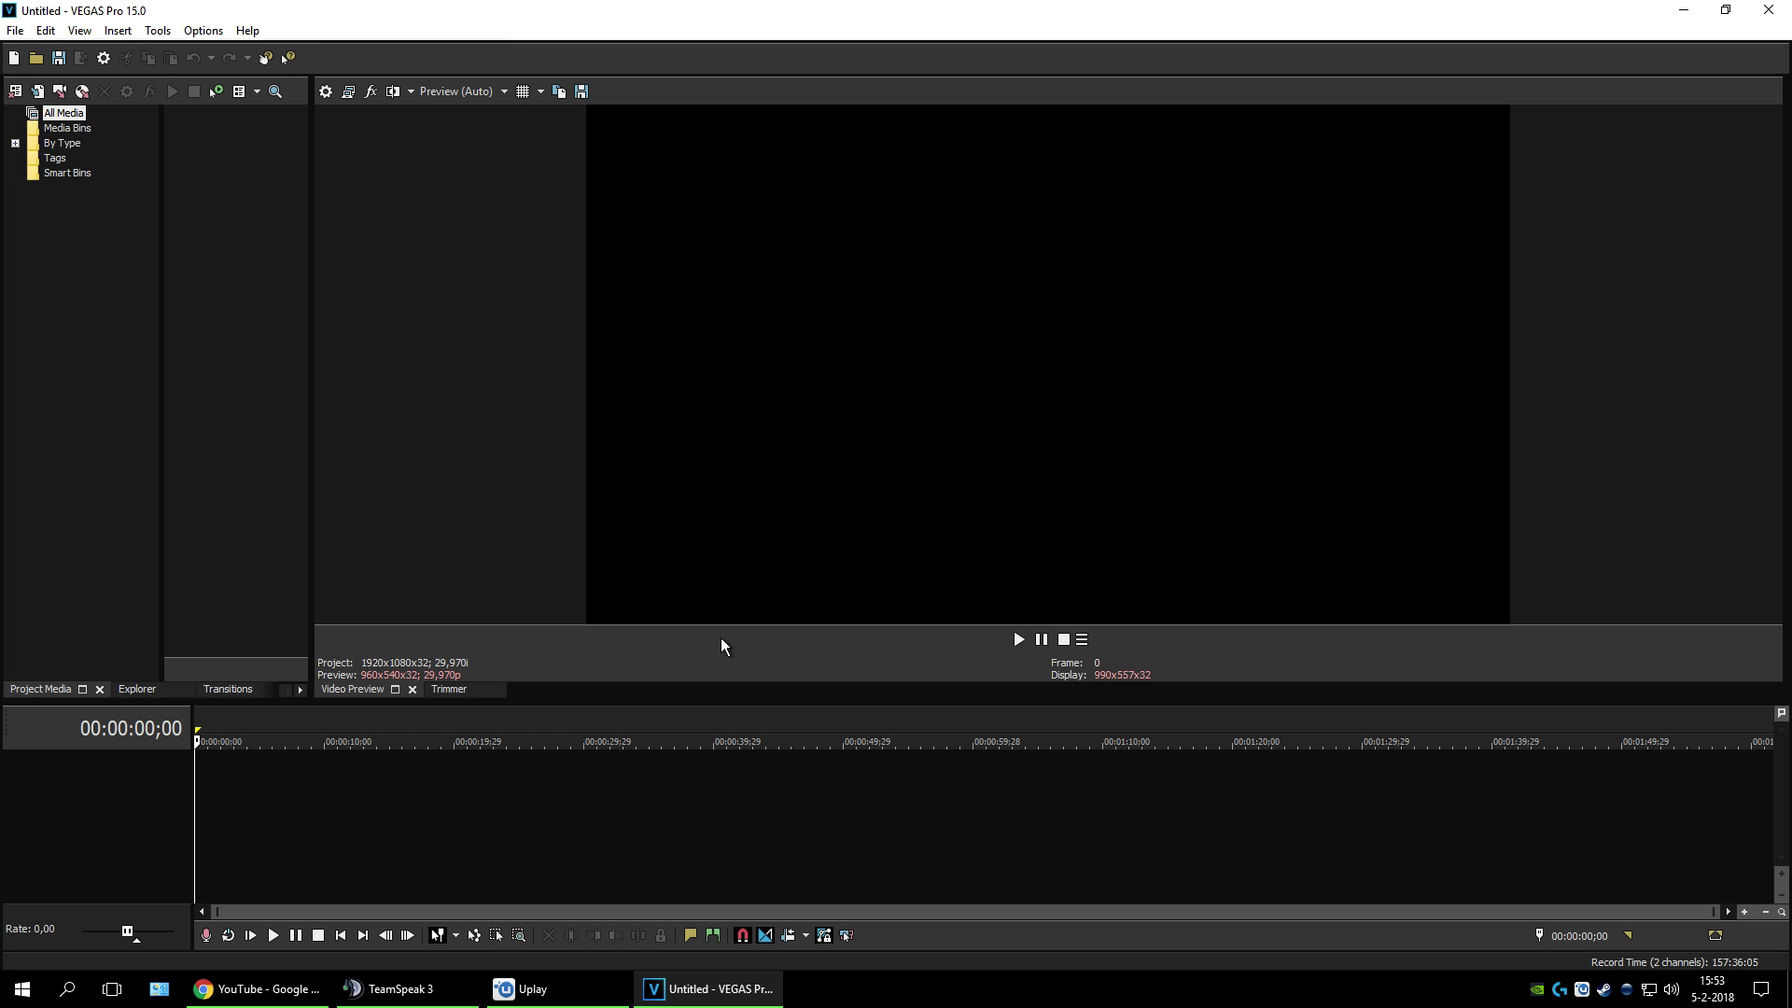
double_click(931, 18)
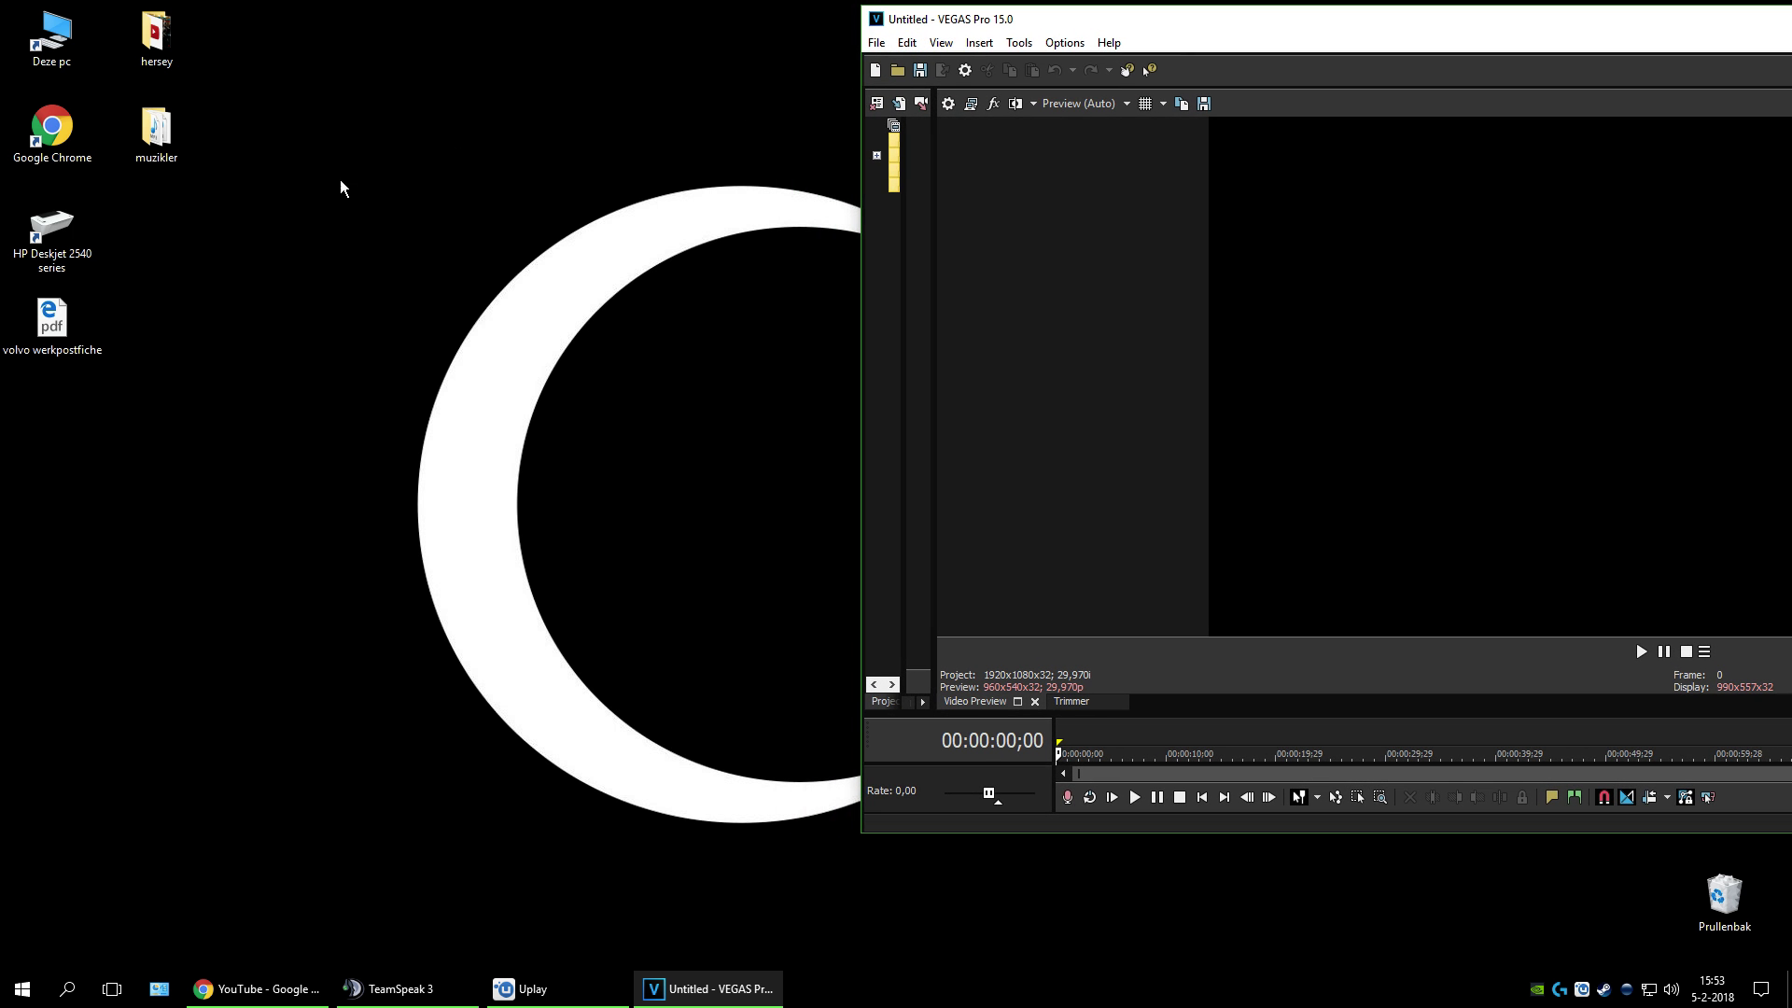
double_click(88, 56)
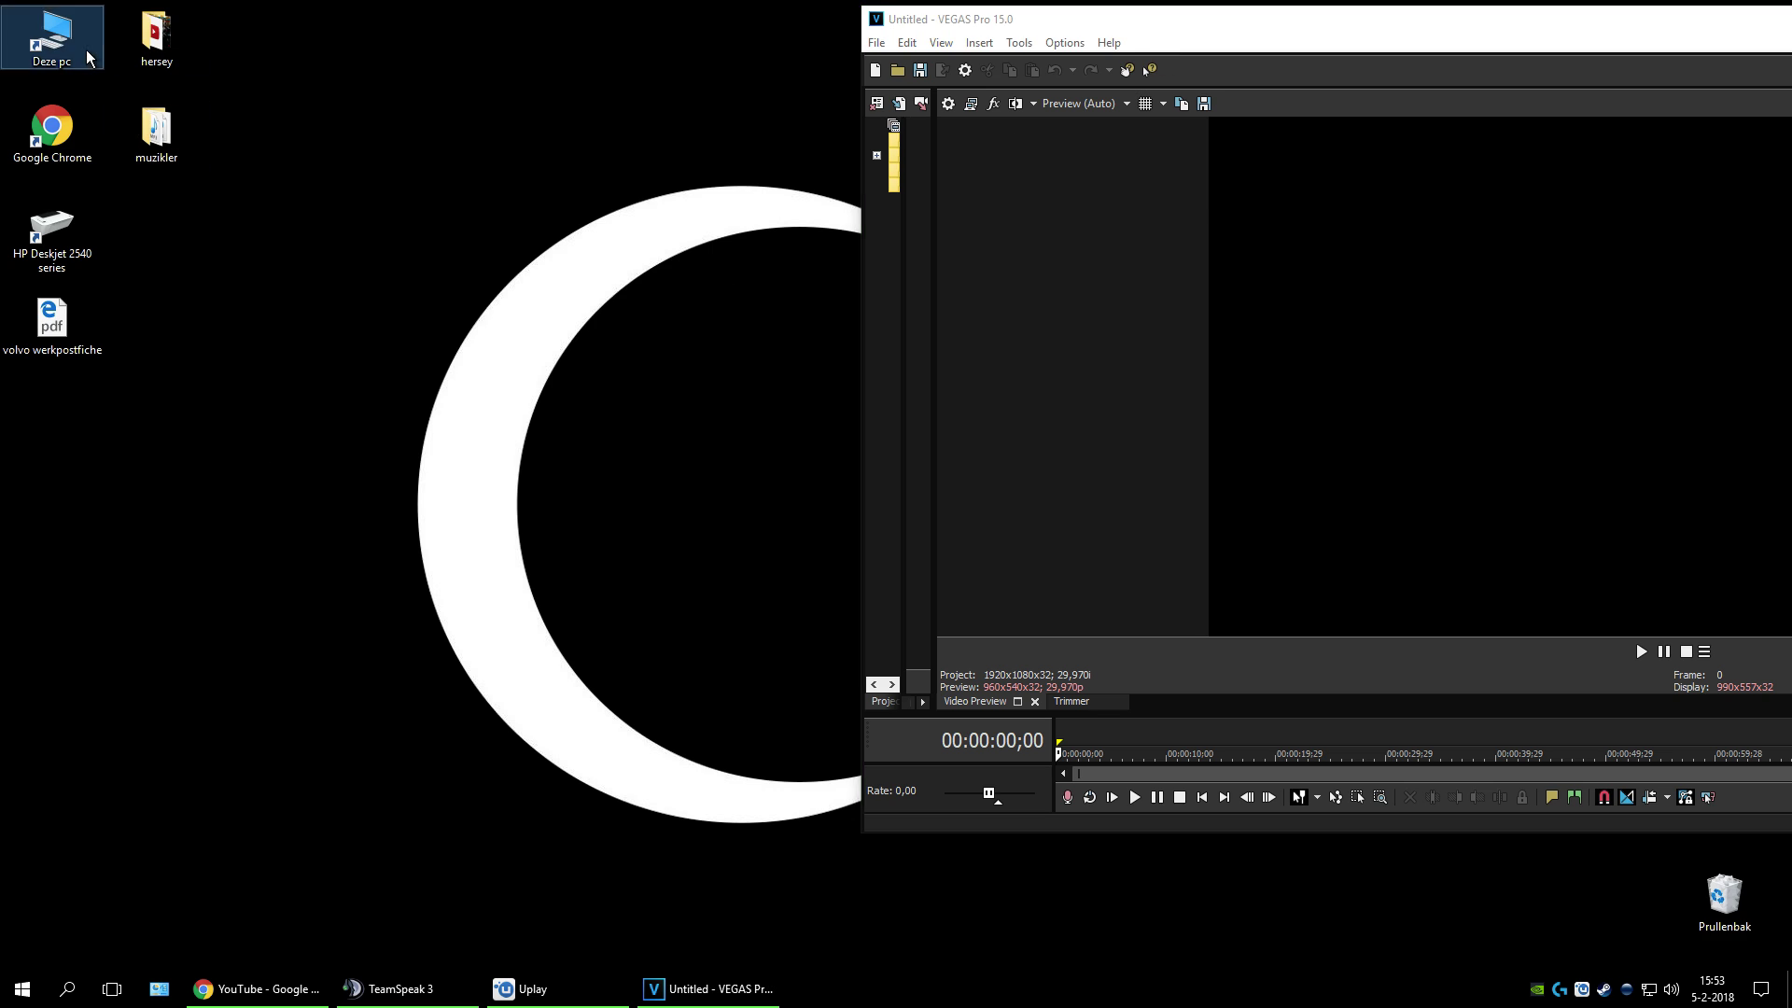
double_click(722, 704)
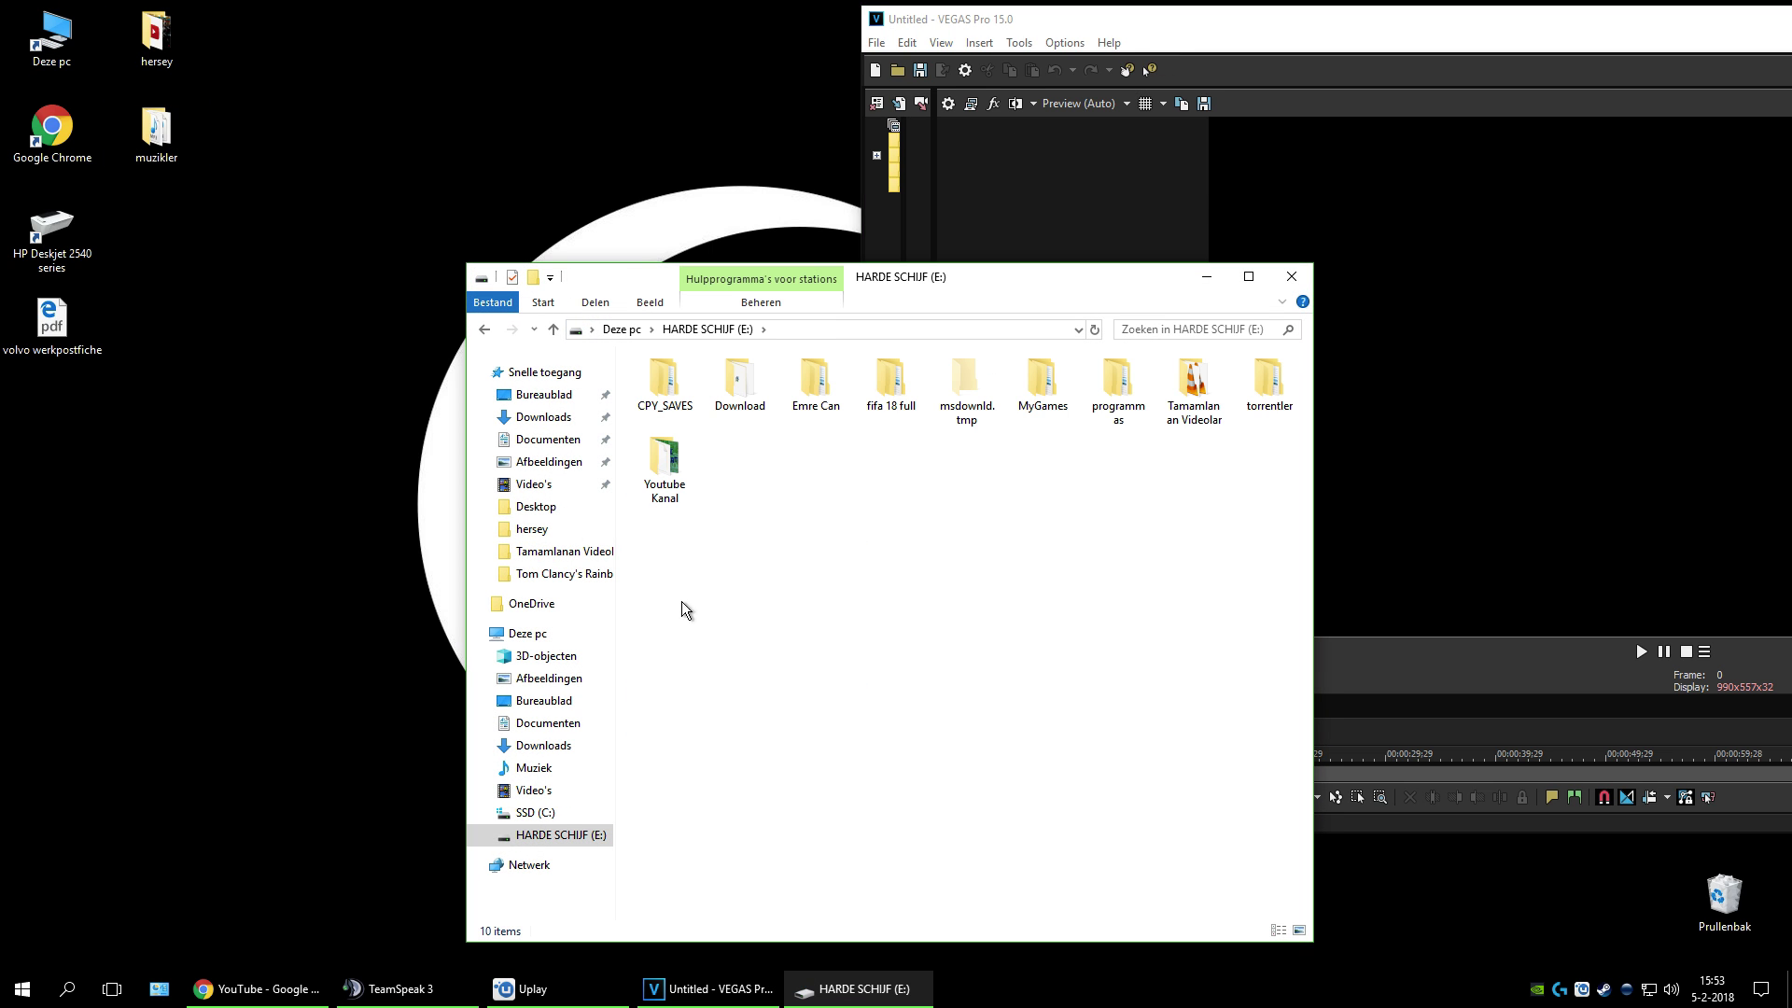
click(1177, 379)
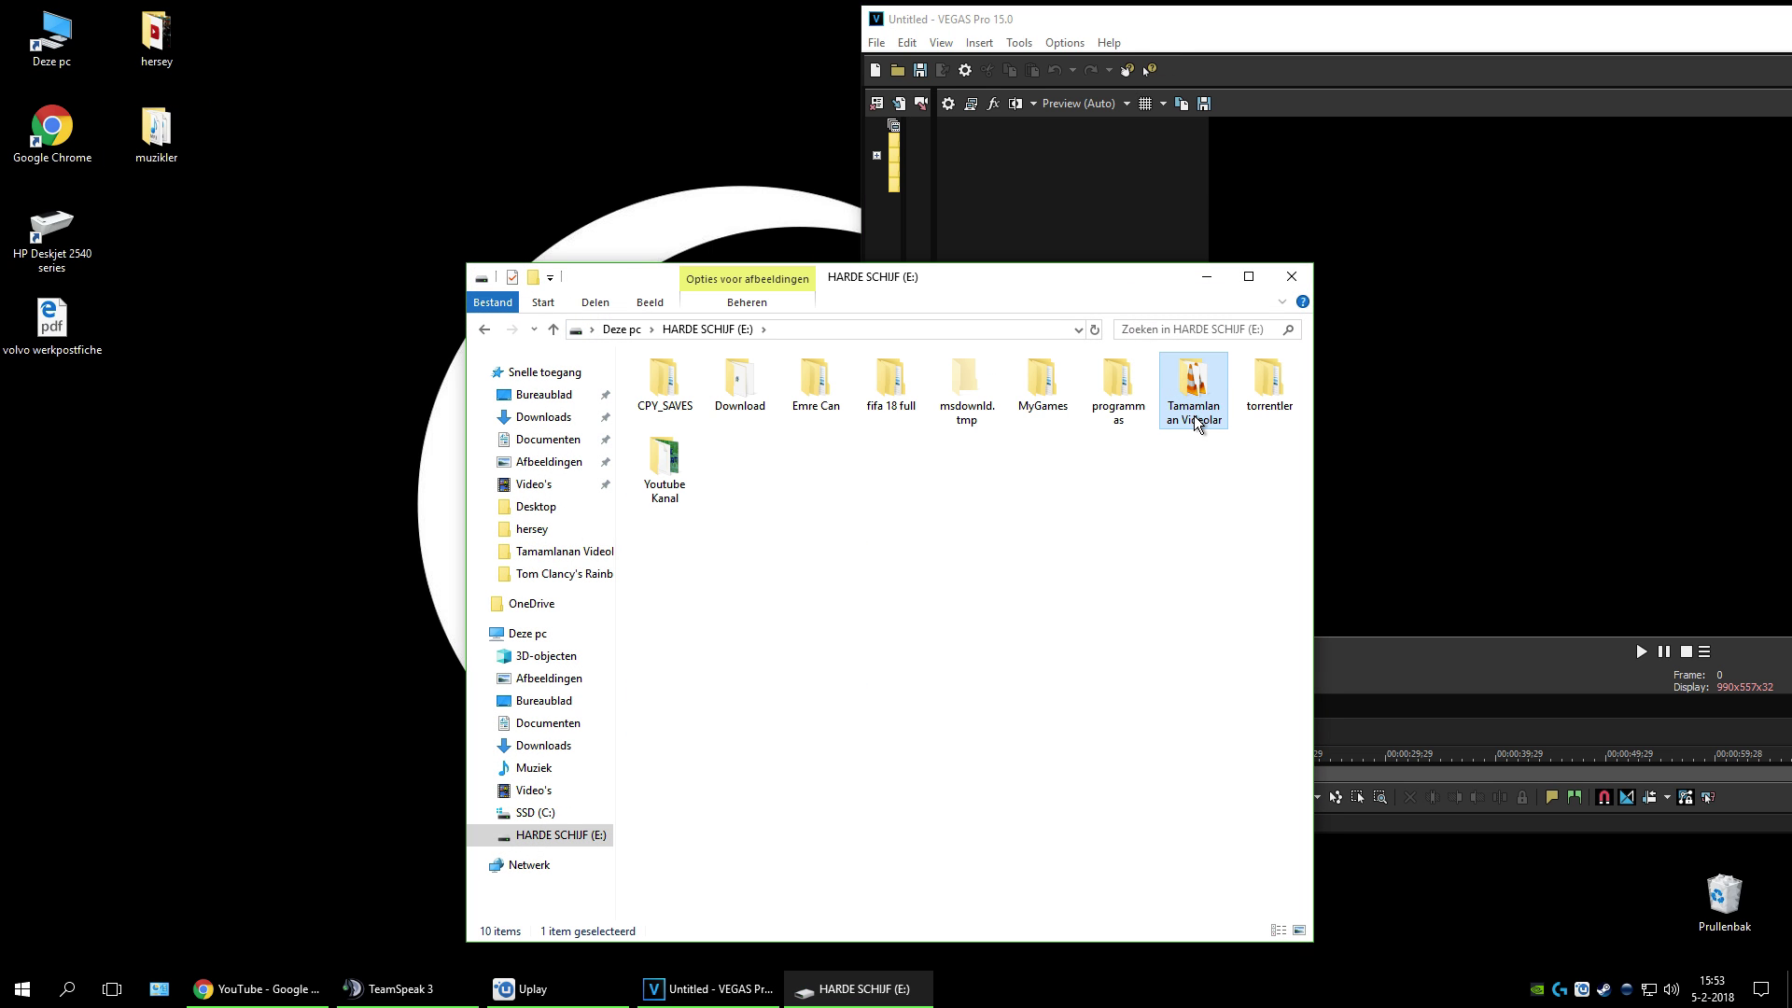
double_click(1194, 410)
Step: Arrange the Tamamlanan Videolar folder on the left half of the desktop and VEGAS Pro on the right half
drag(974, 266, 567, 232)
click(1173, 28)
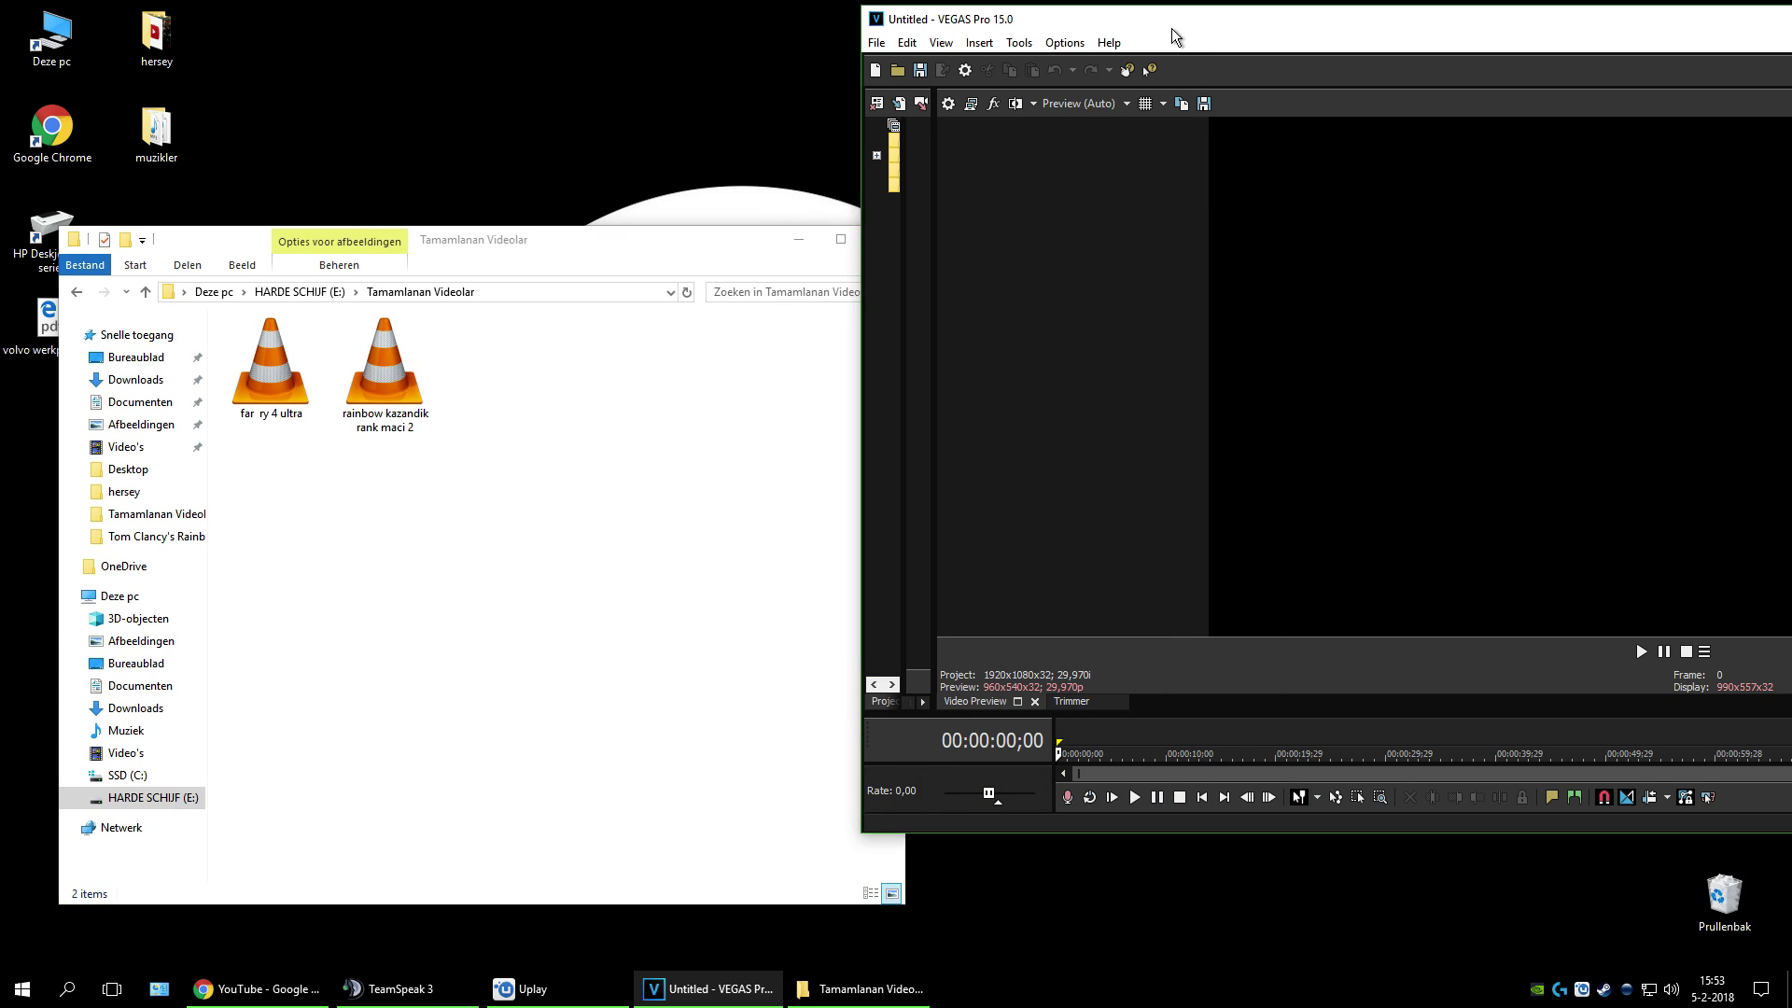
drag(1173, 28, 1791, 28)
click(280, 392)
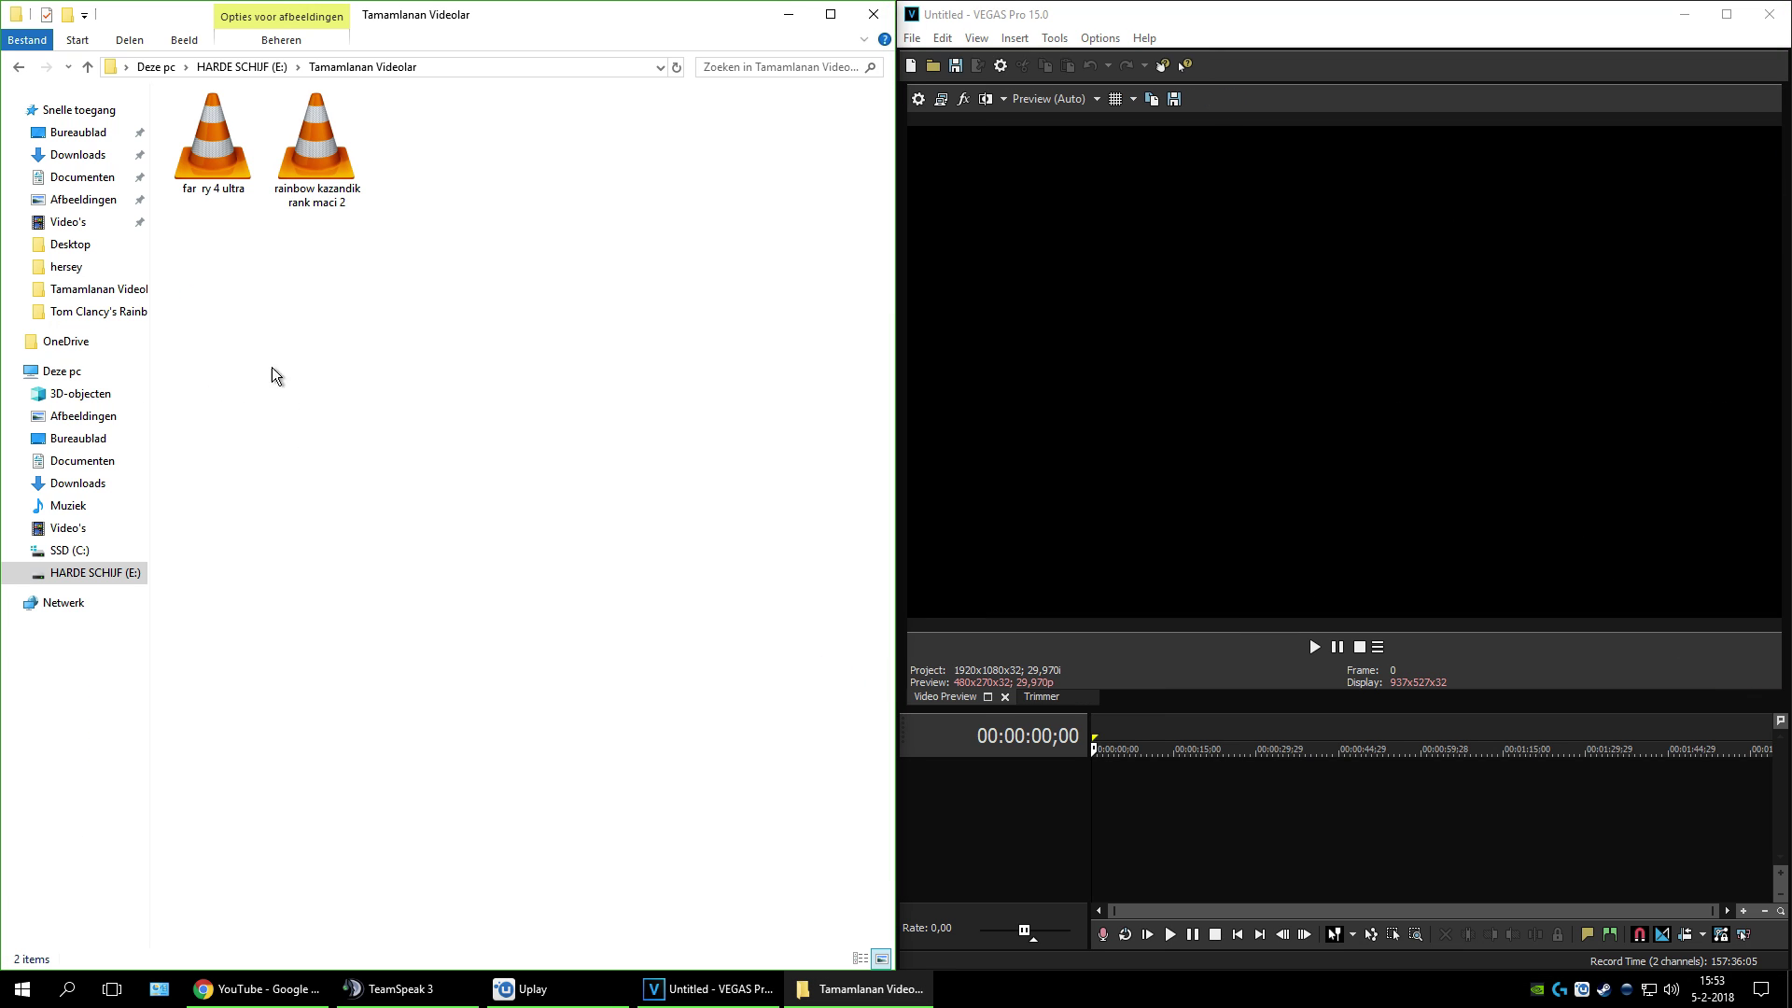
Step: Add the video "rainbow kazandik rank maci 2" at the start of the empty timeline, then minimize the folder and maximize VEGAS Pro
drag(322, 133, 1103, 789)
click(788, 14)
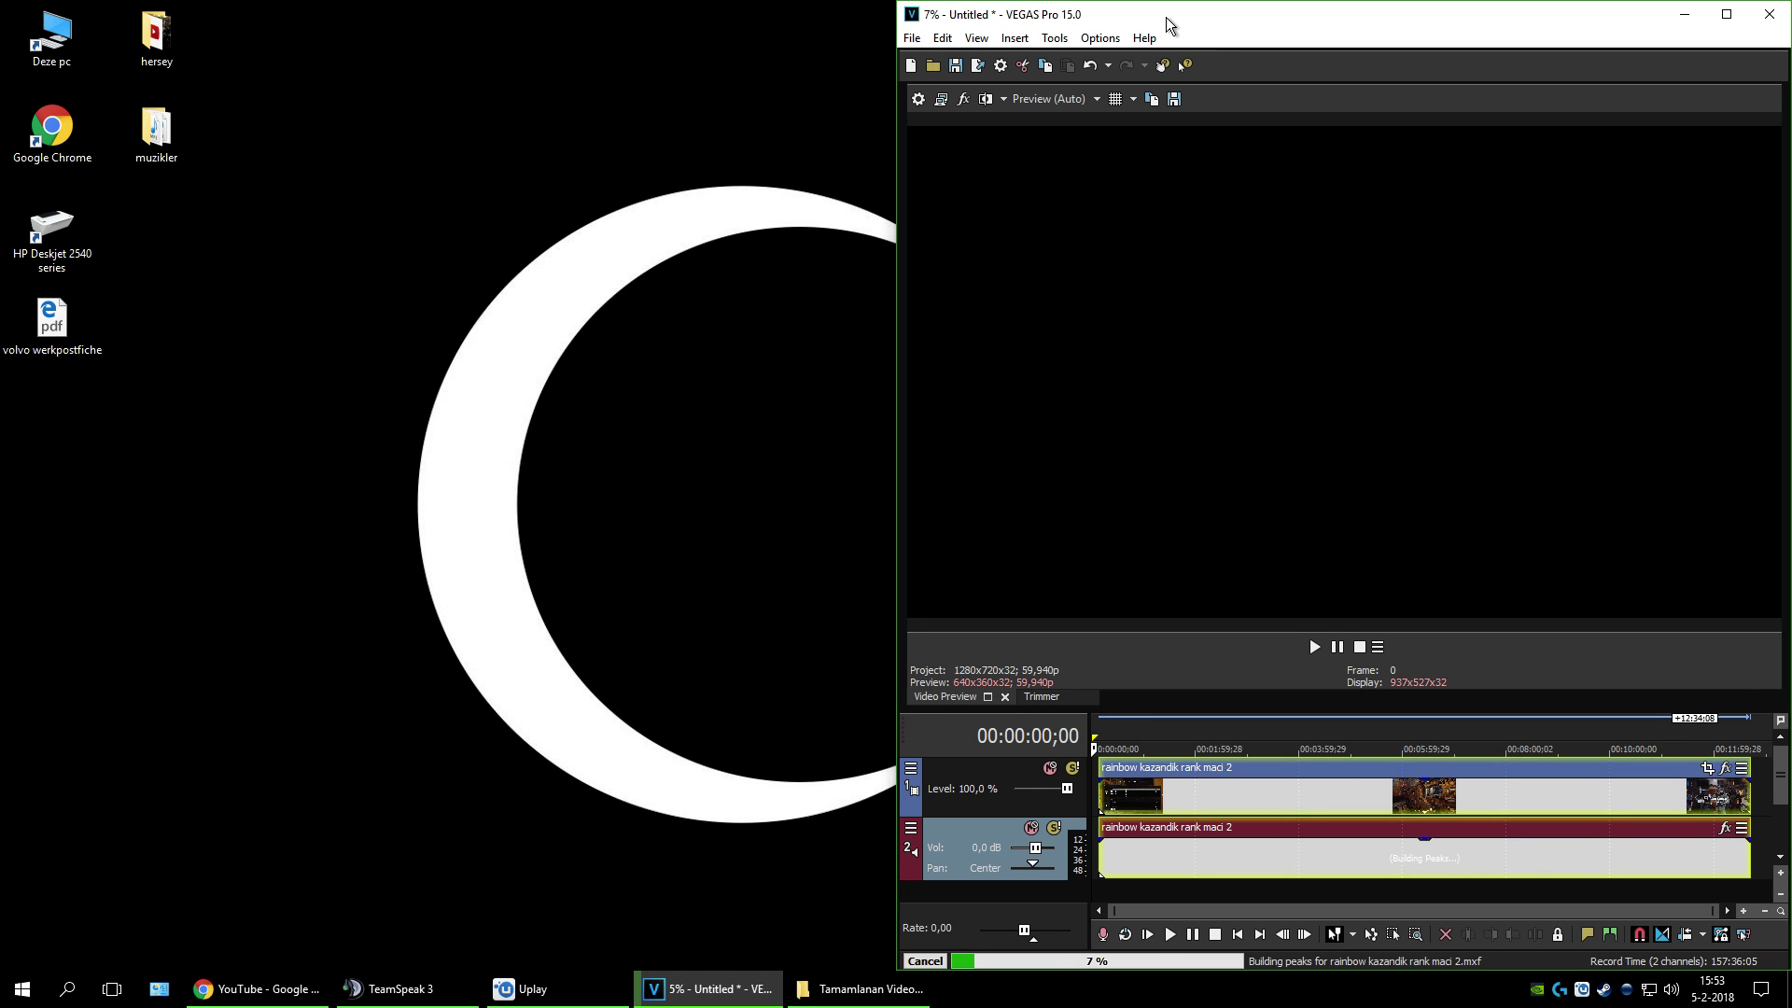
drag(961, 14, 728, 8)
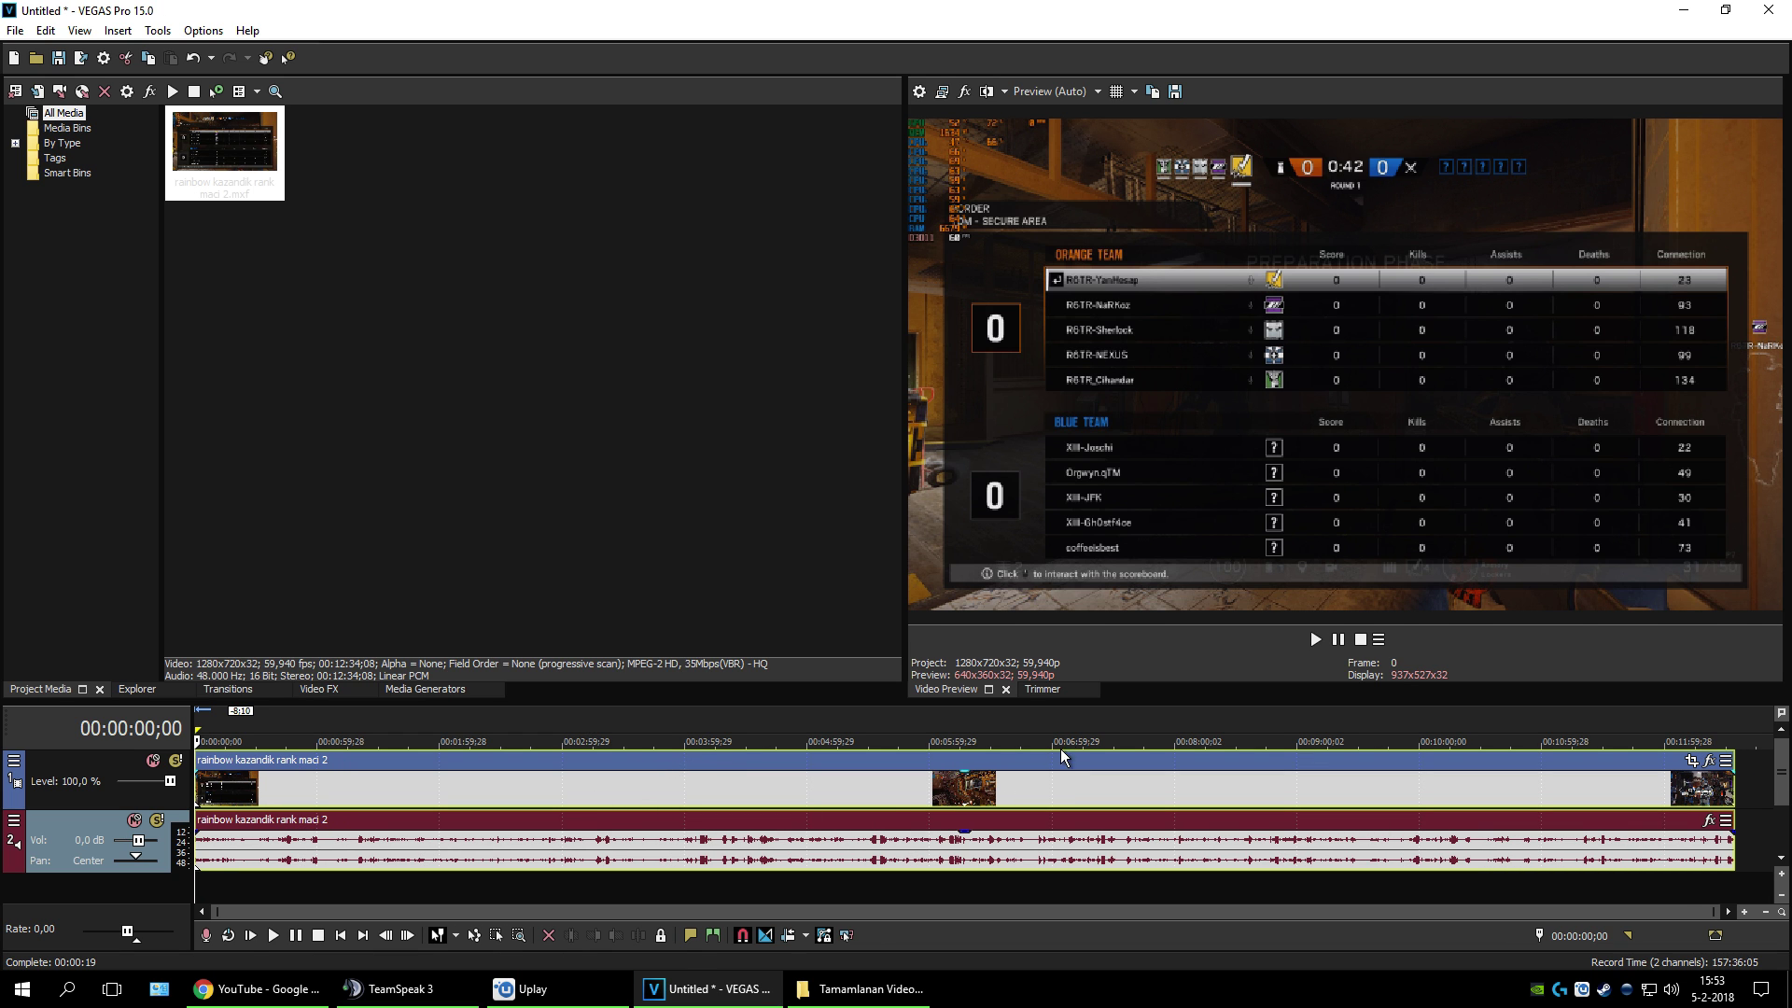
Step: Resize the video preview to a wider area that leaves both timeline tracks visible, and play the clip to about 00:00:10;29
drag(906, 581, 573, 607)
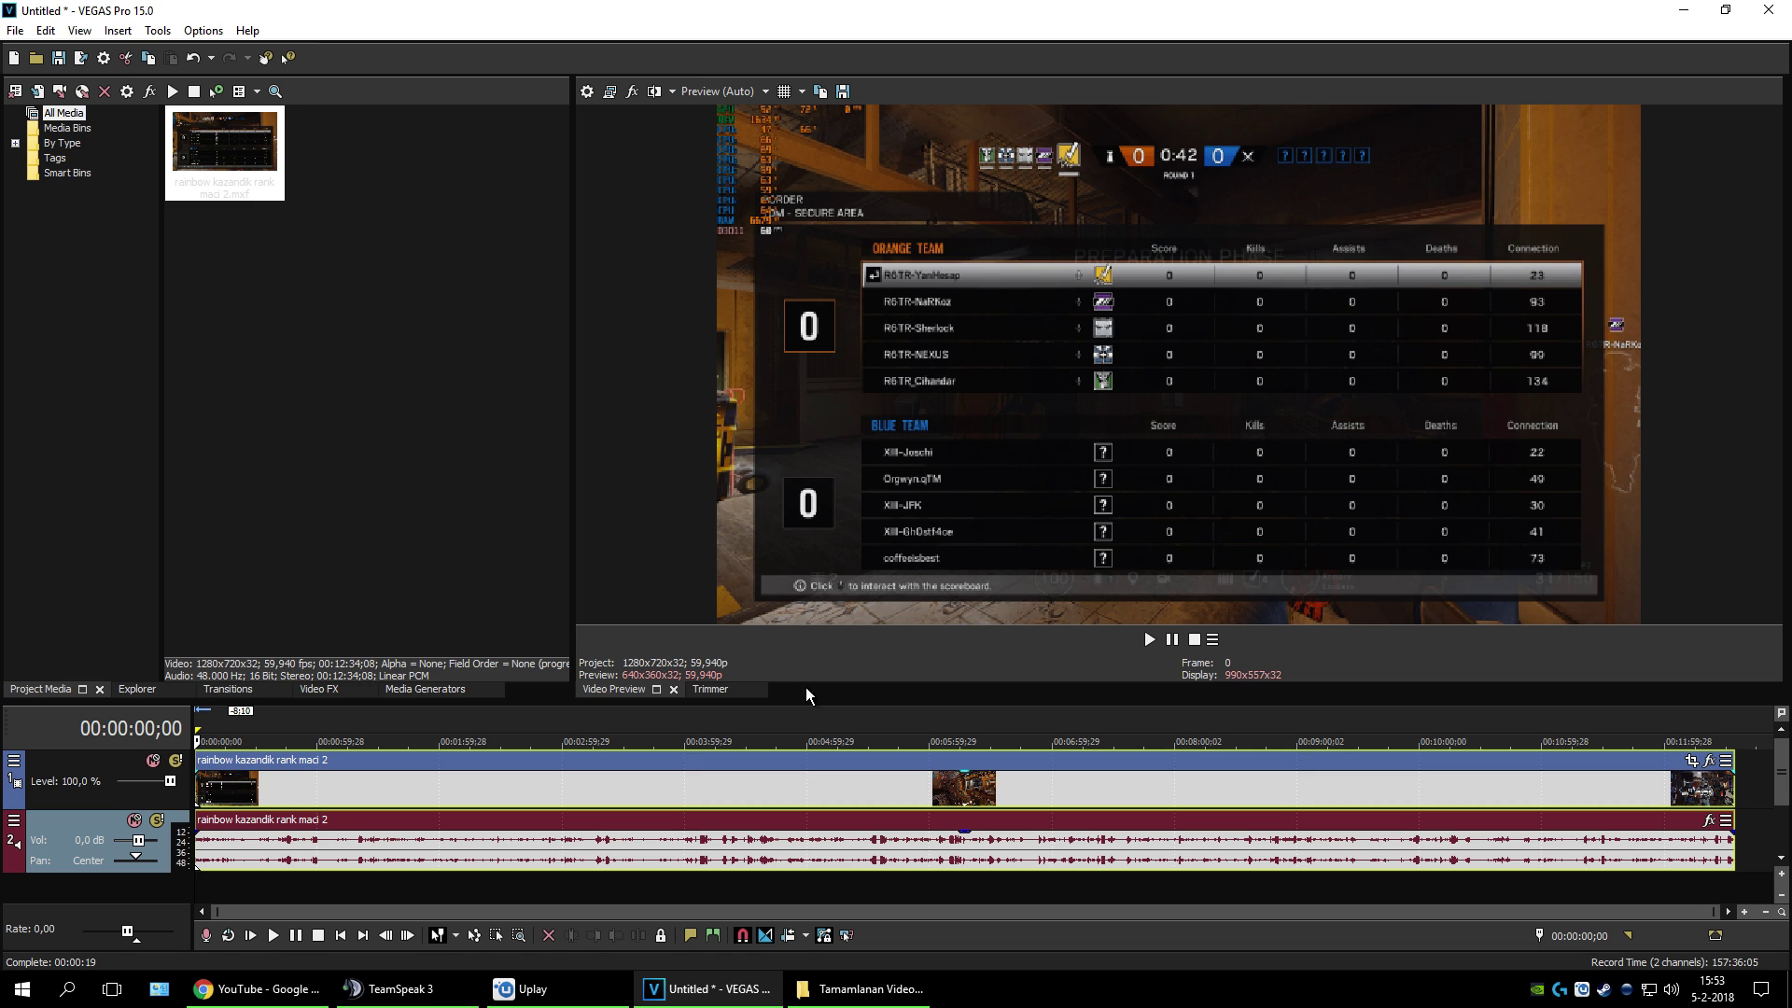
drag(805, 704, 850, 861)
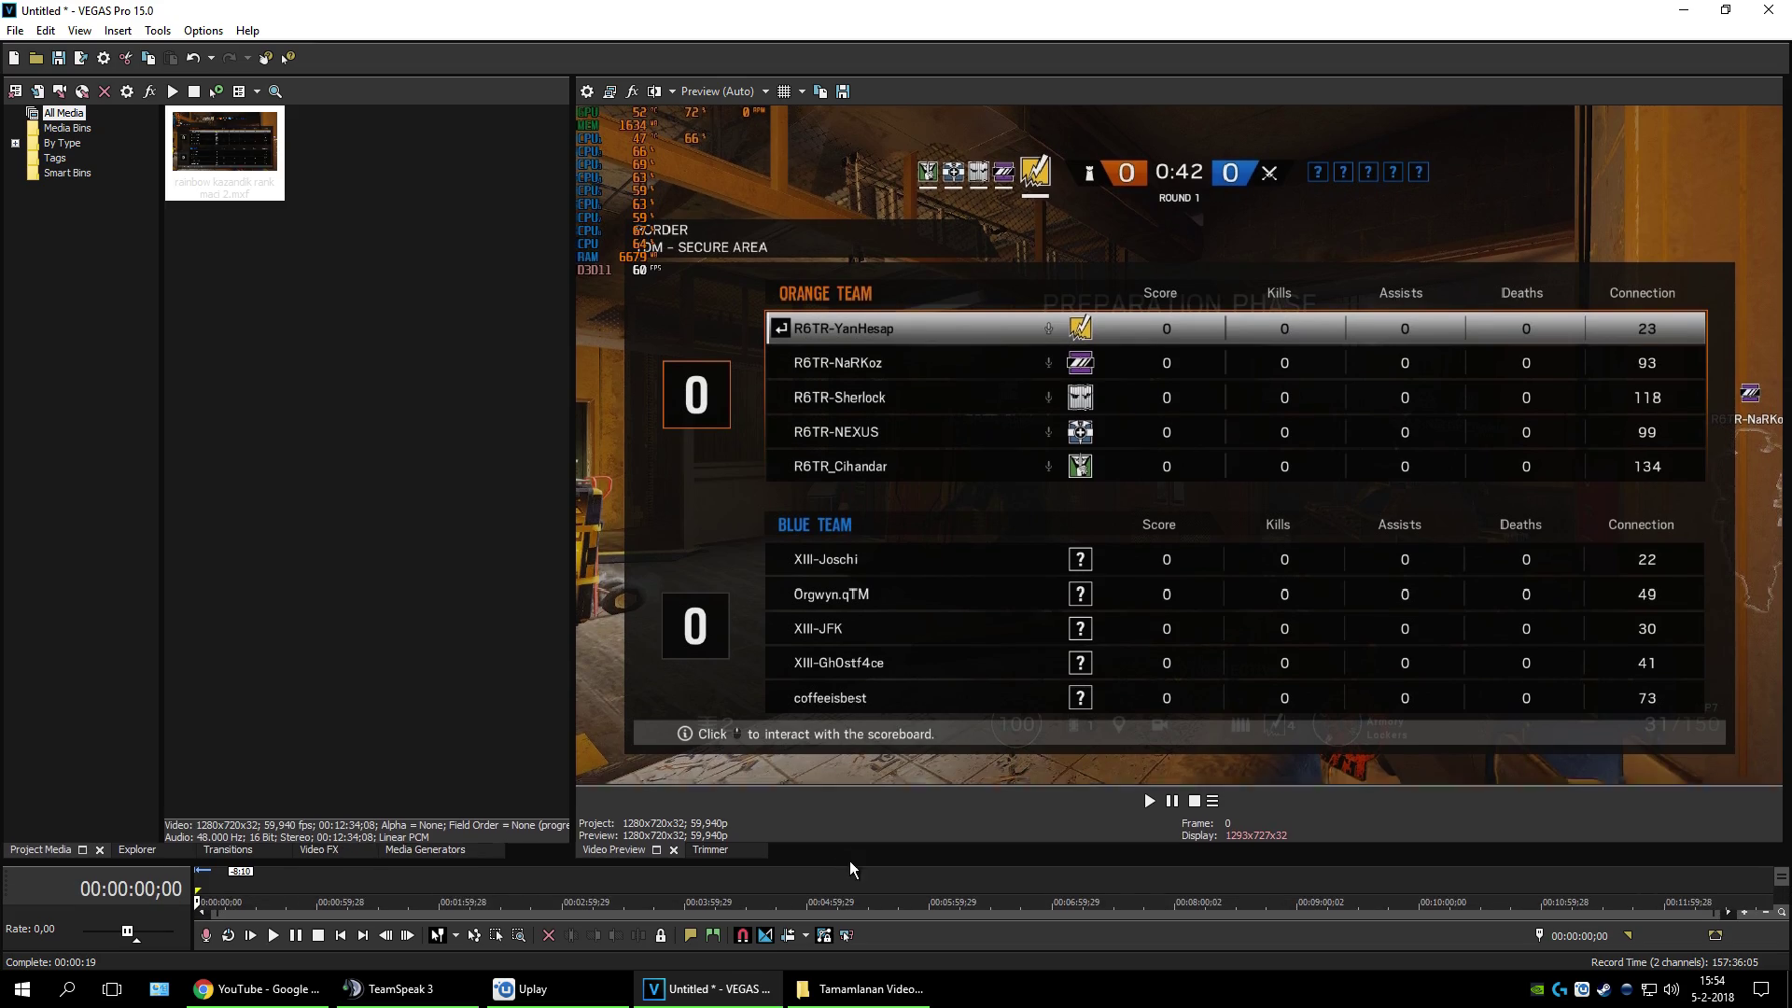
click(1147, 800)
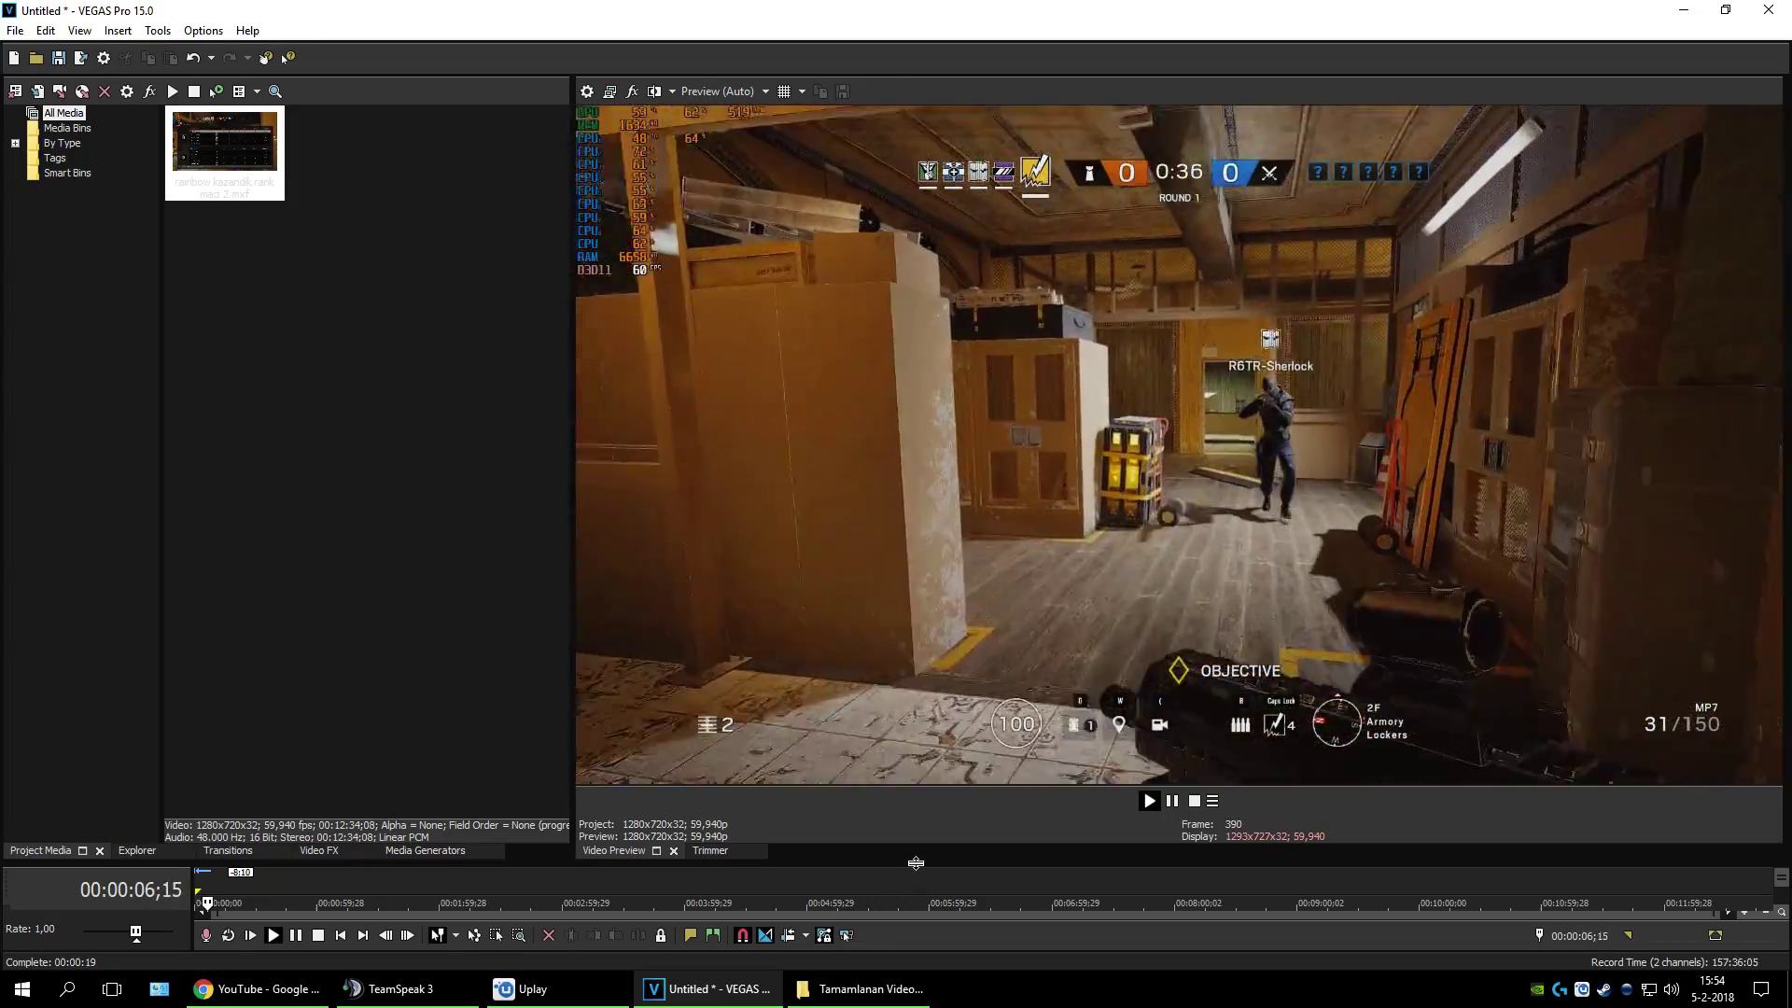
drag(915, 863, 1141, 579)
click(1173, 555)
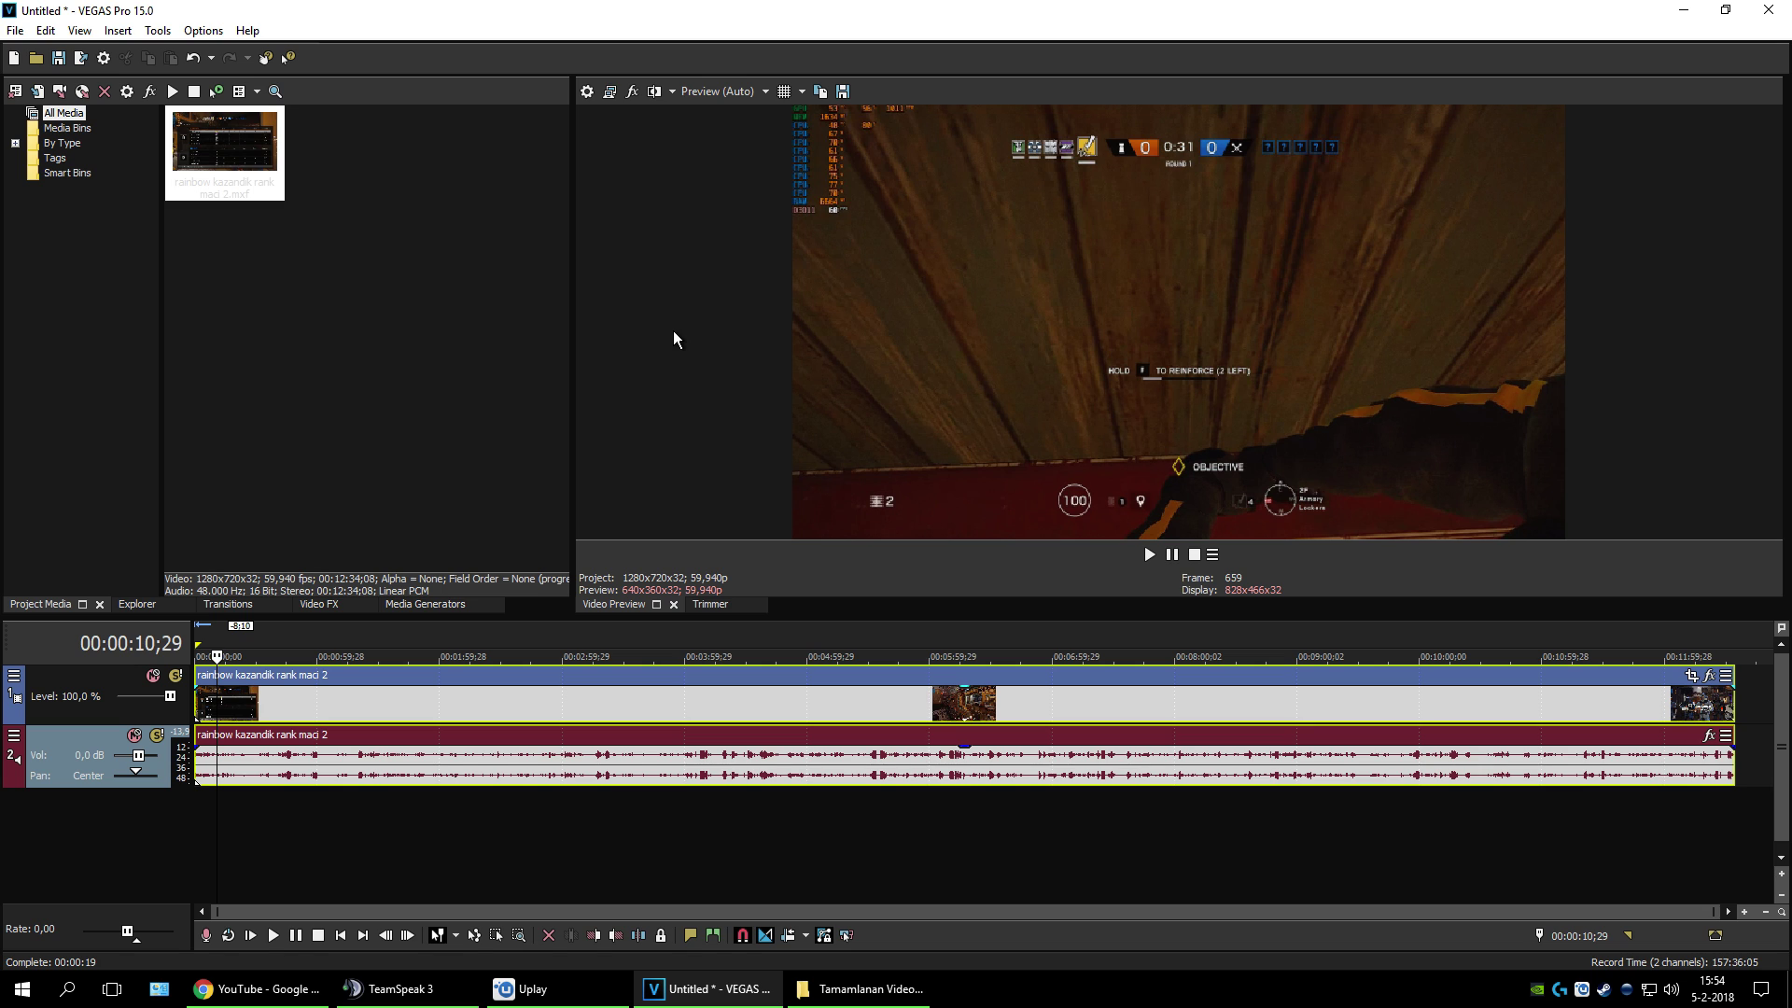
Step: Locate the firefight scene in the clip and split the video and its audio at 00:00:34;28
click(289, 653)
click(304, 646)
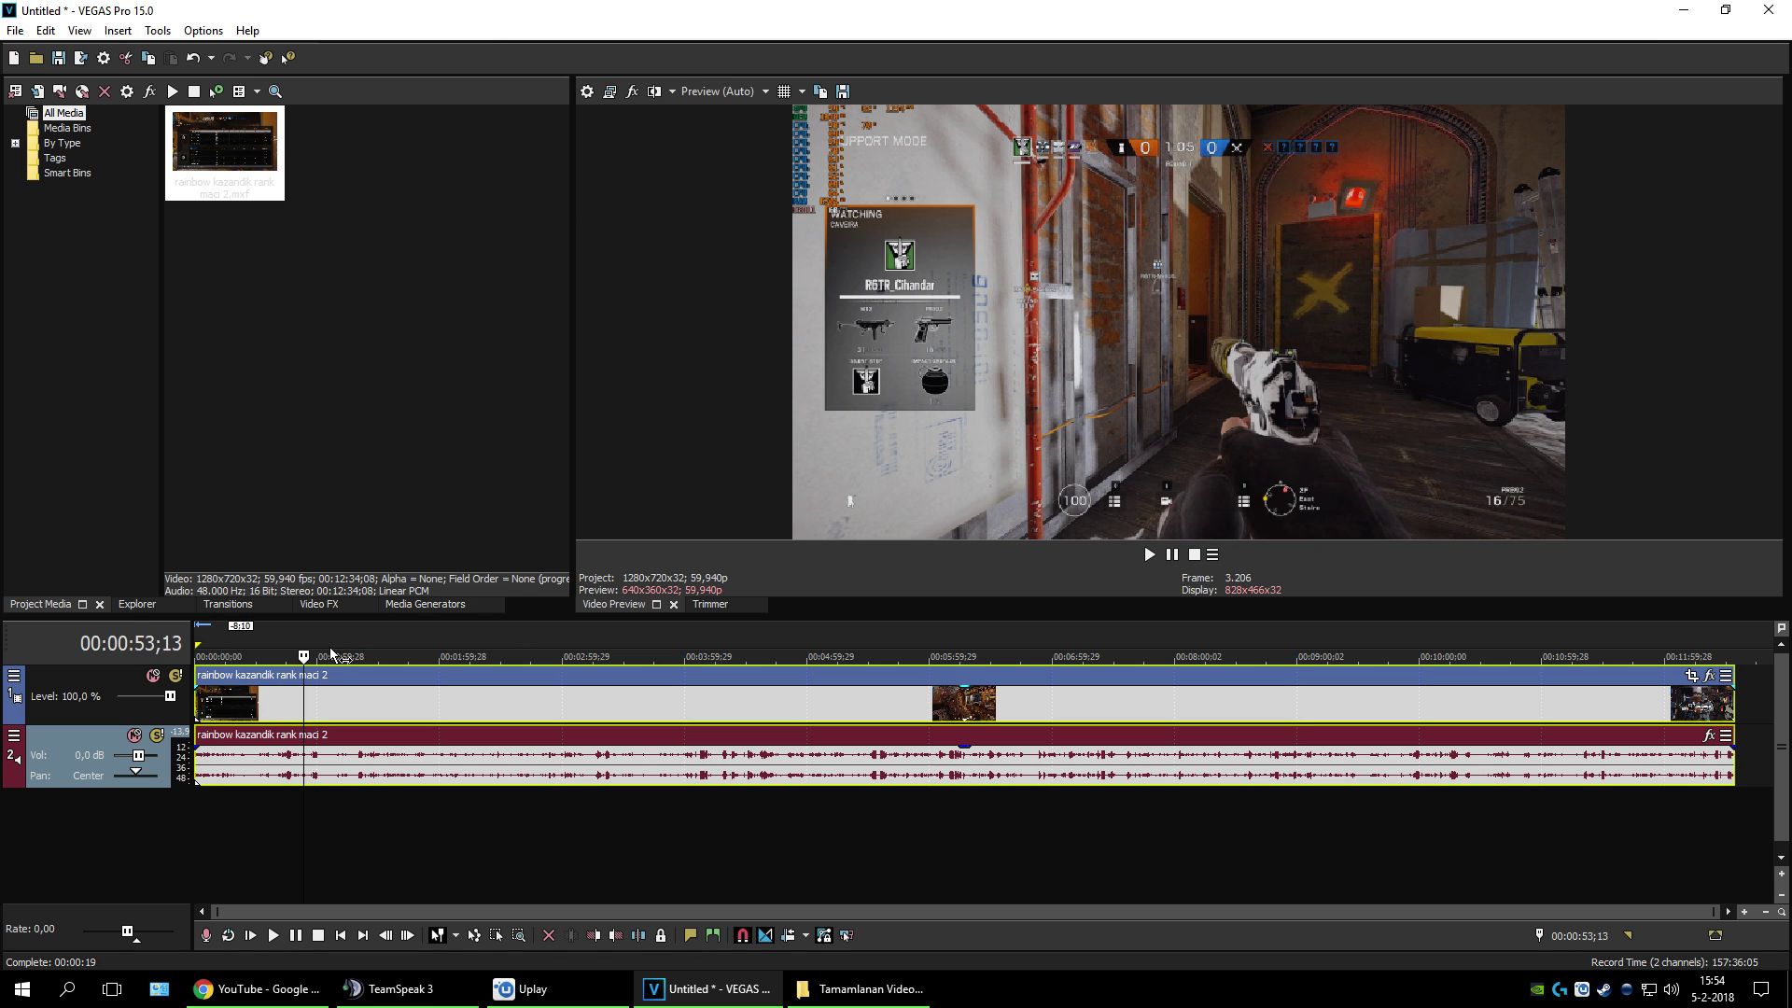
click(329, 647)
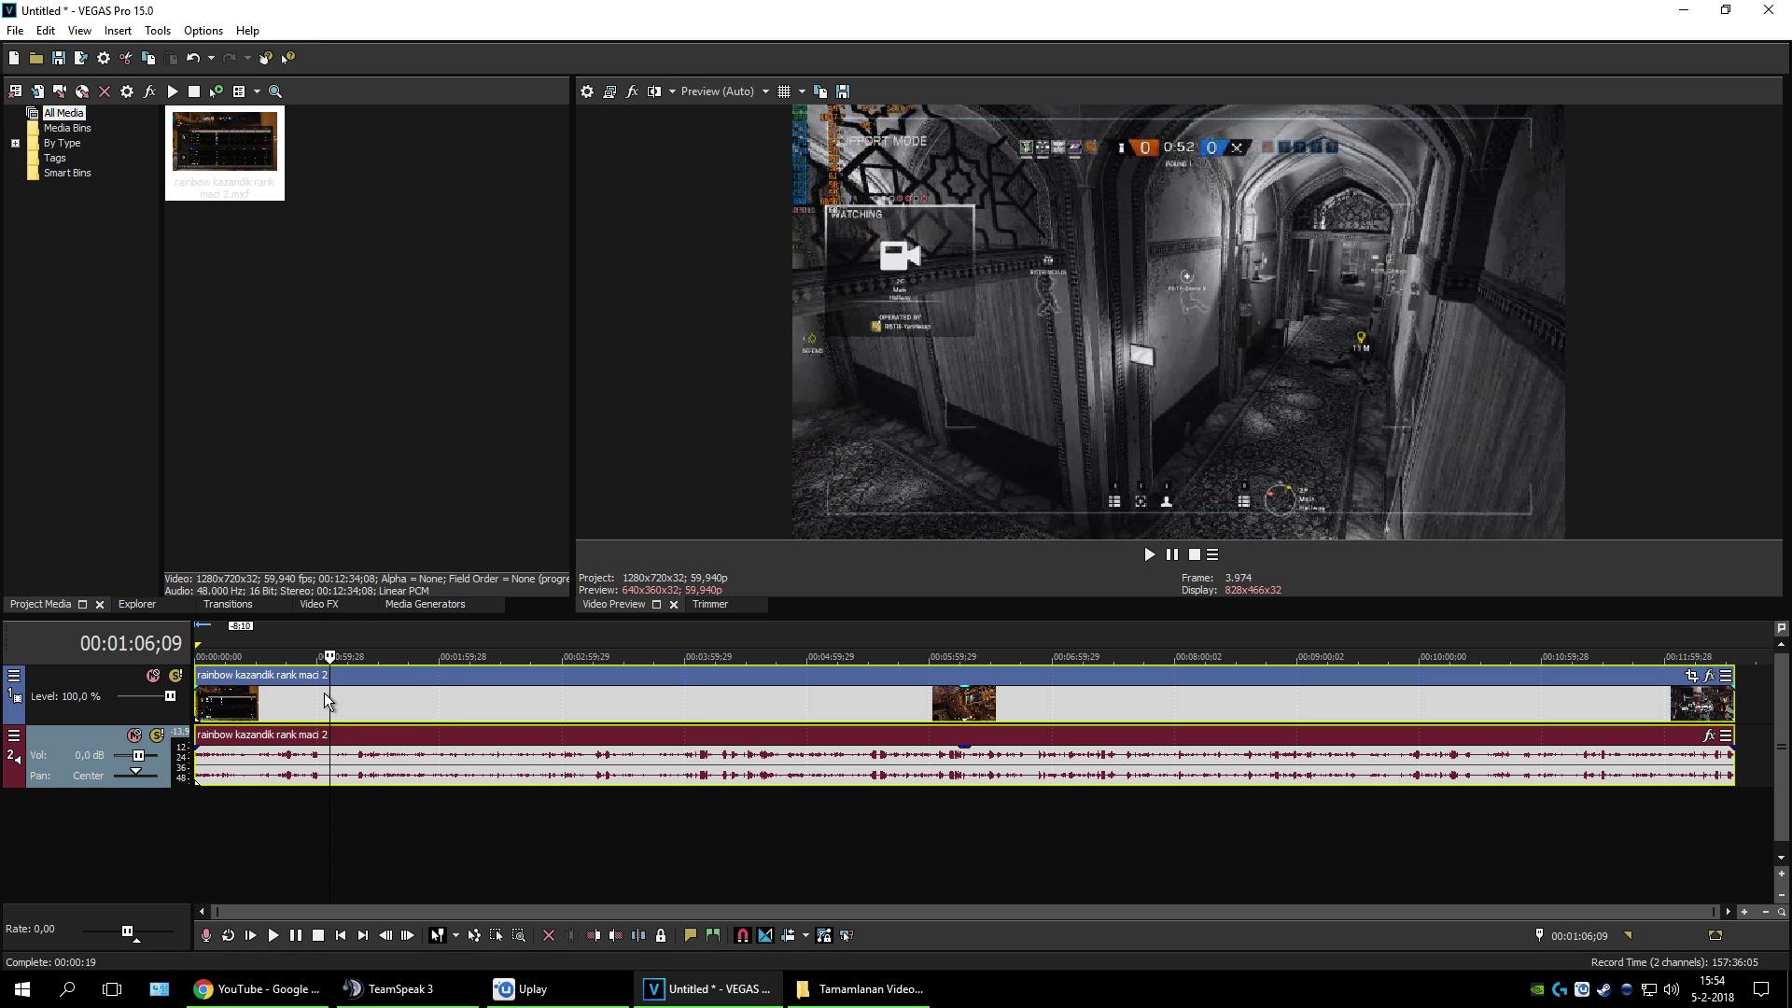
click(264, 654)
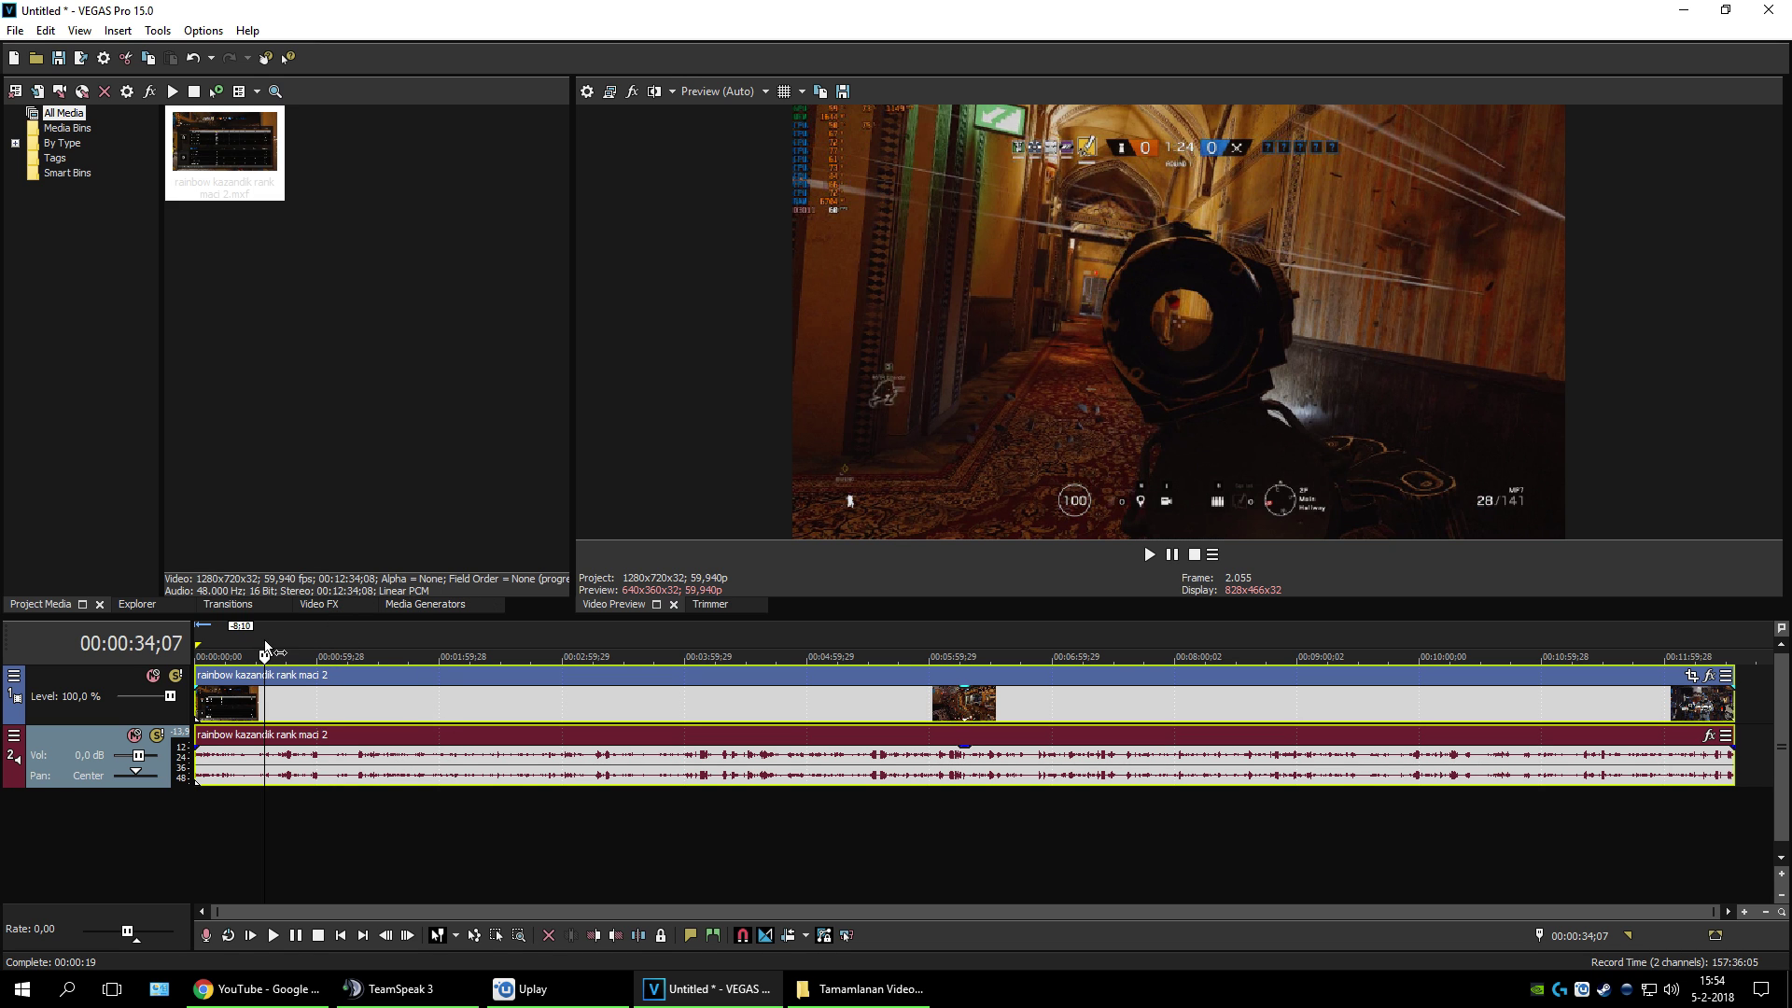
click(1160, 555)
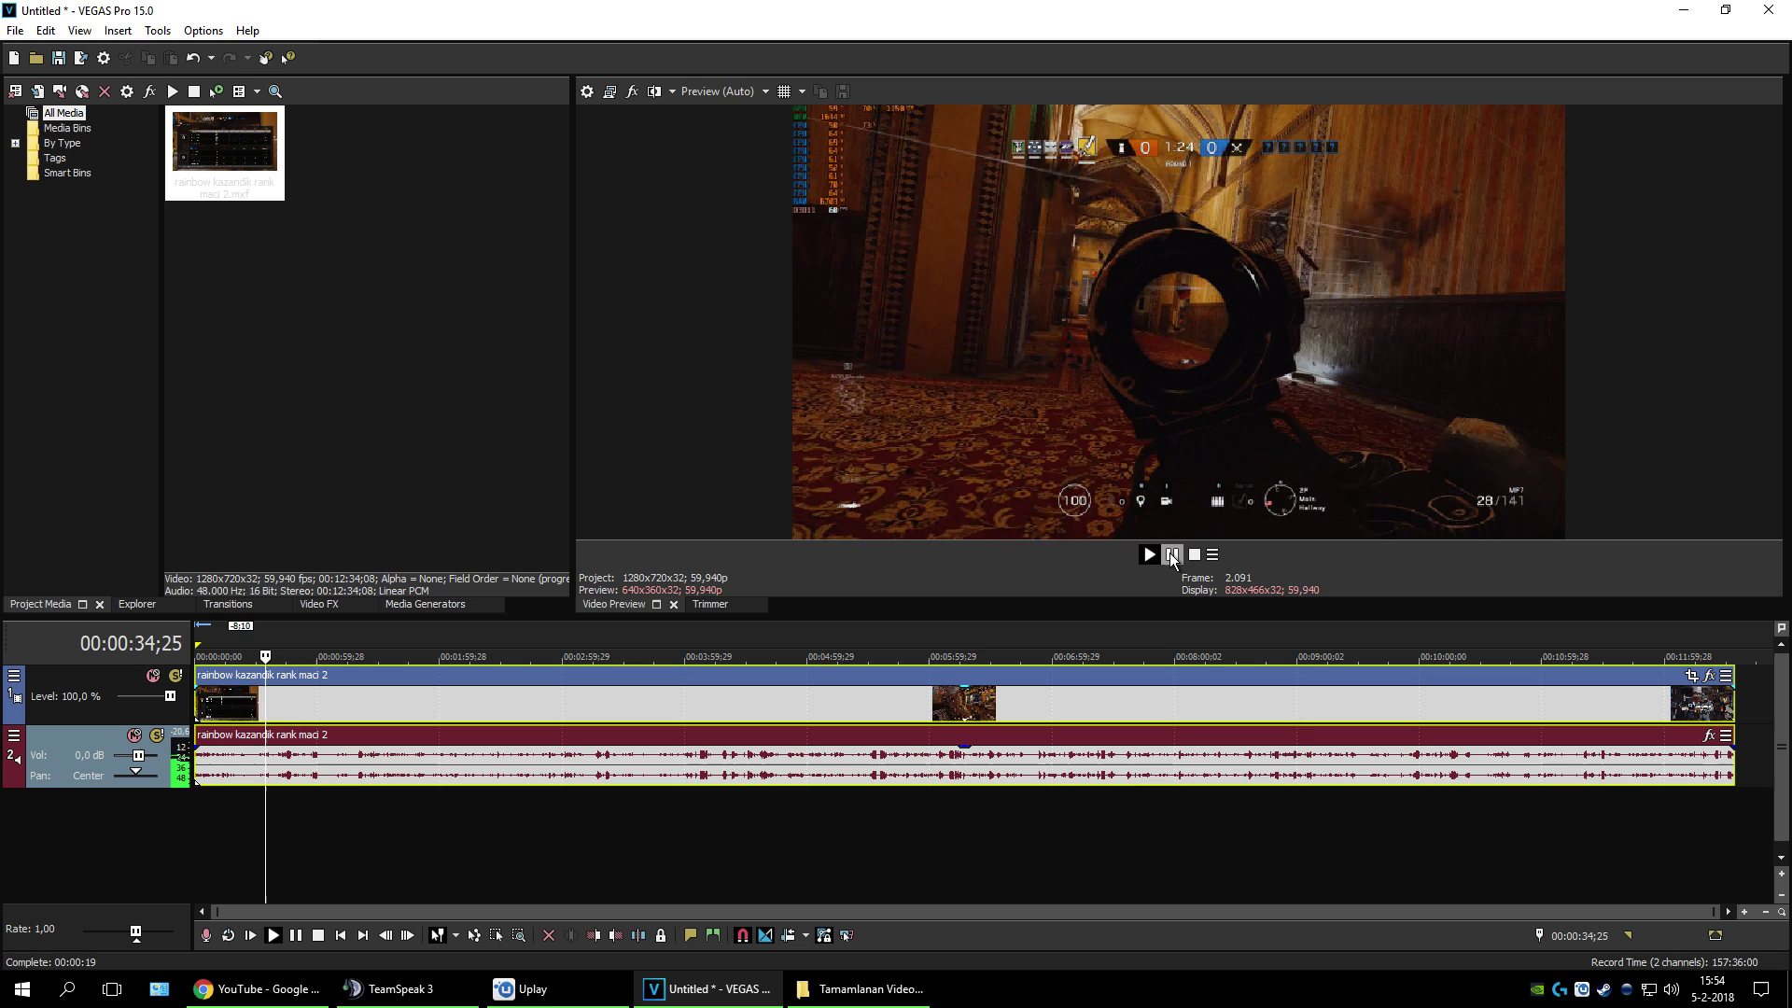
right_click(271, 678)
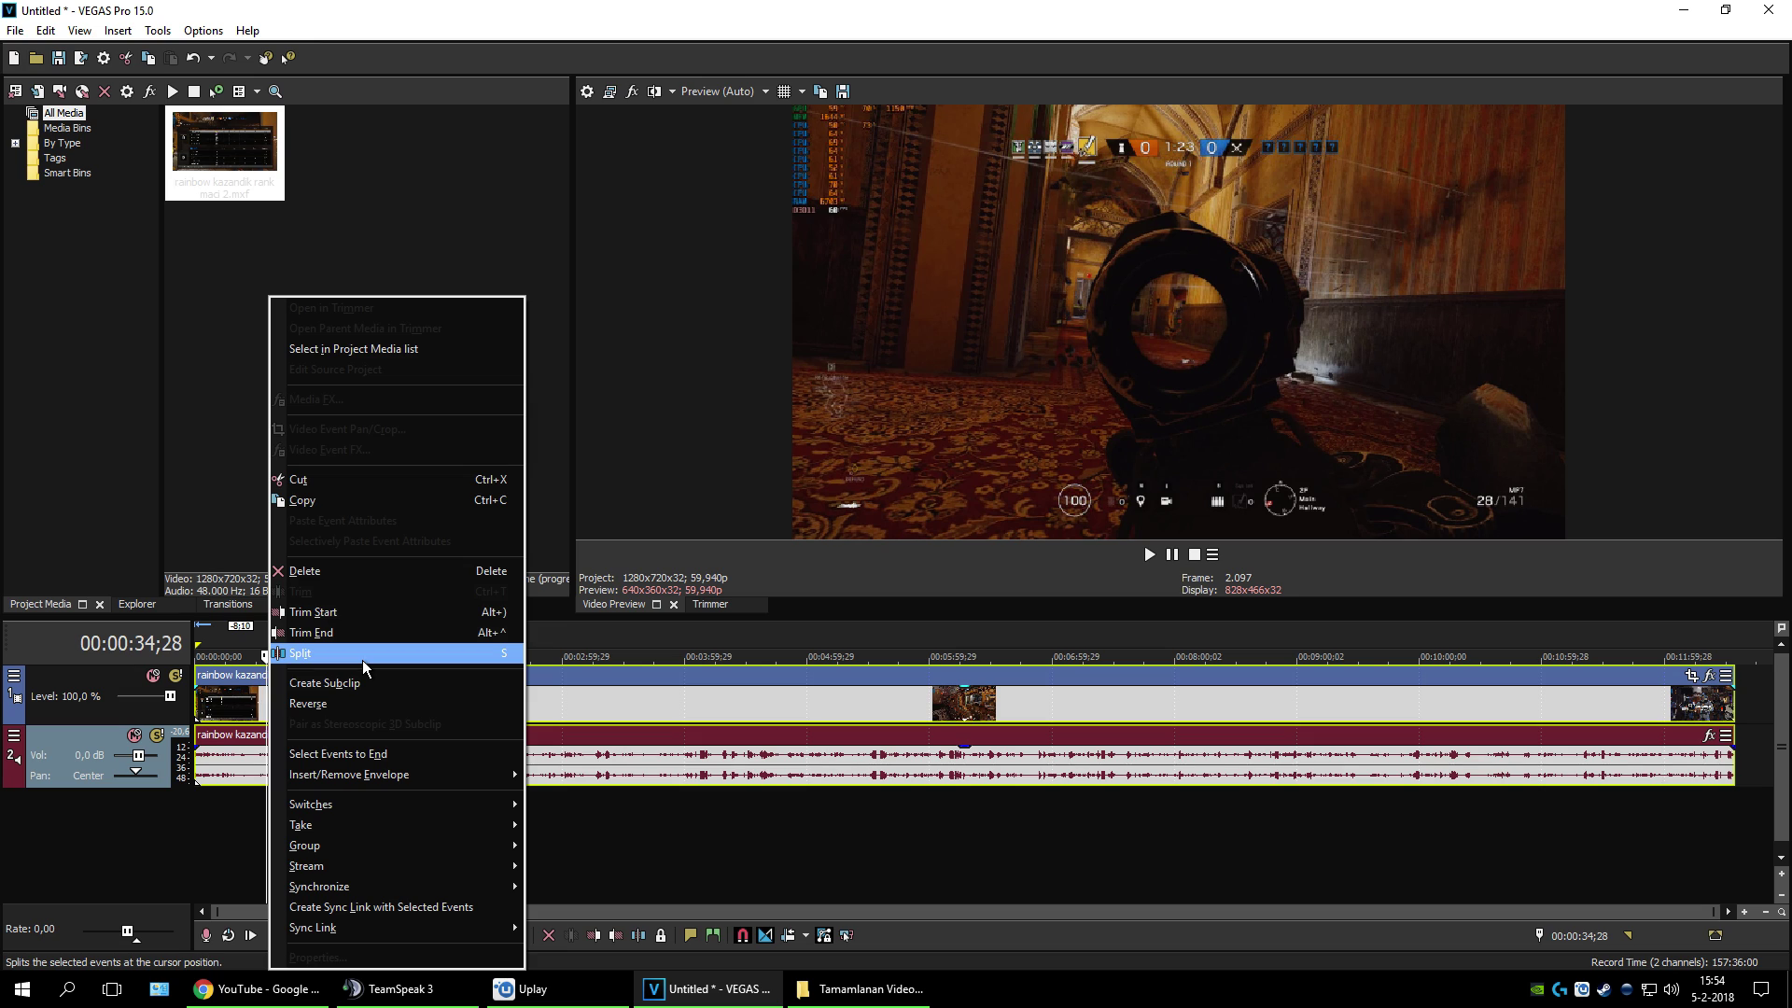
click(362, 656)
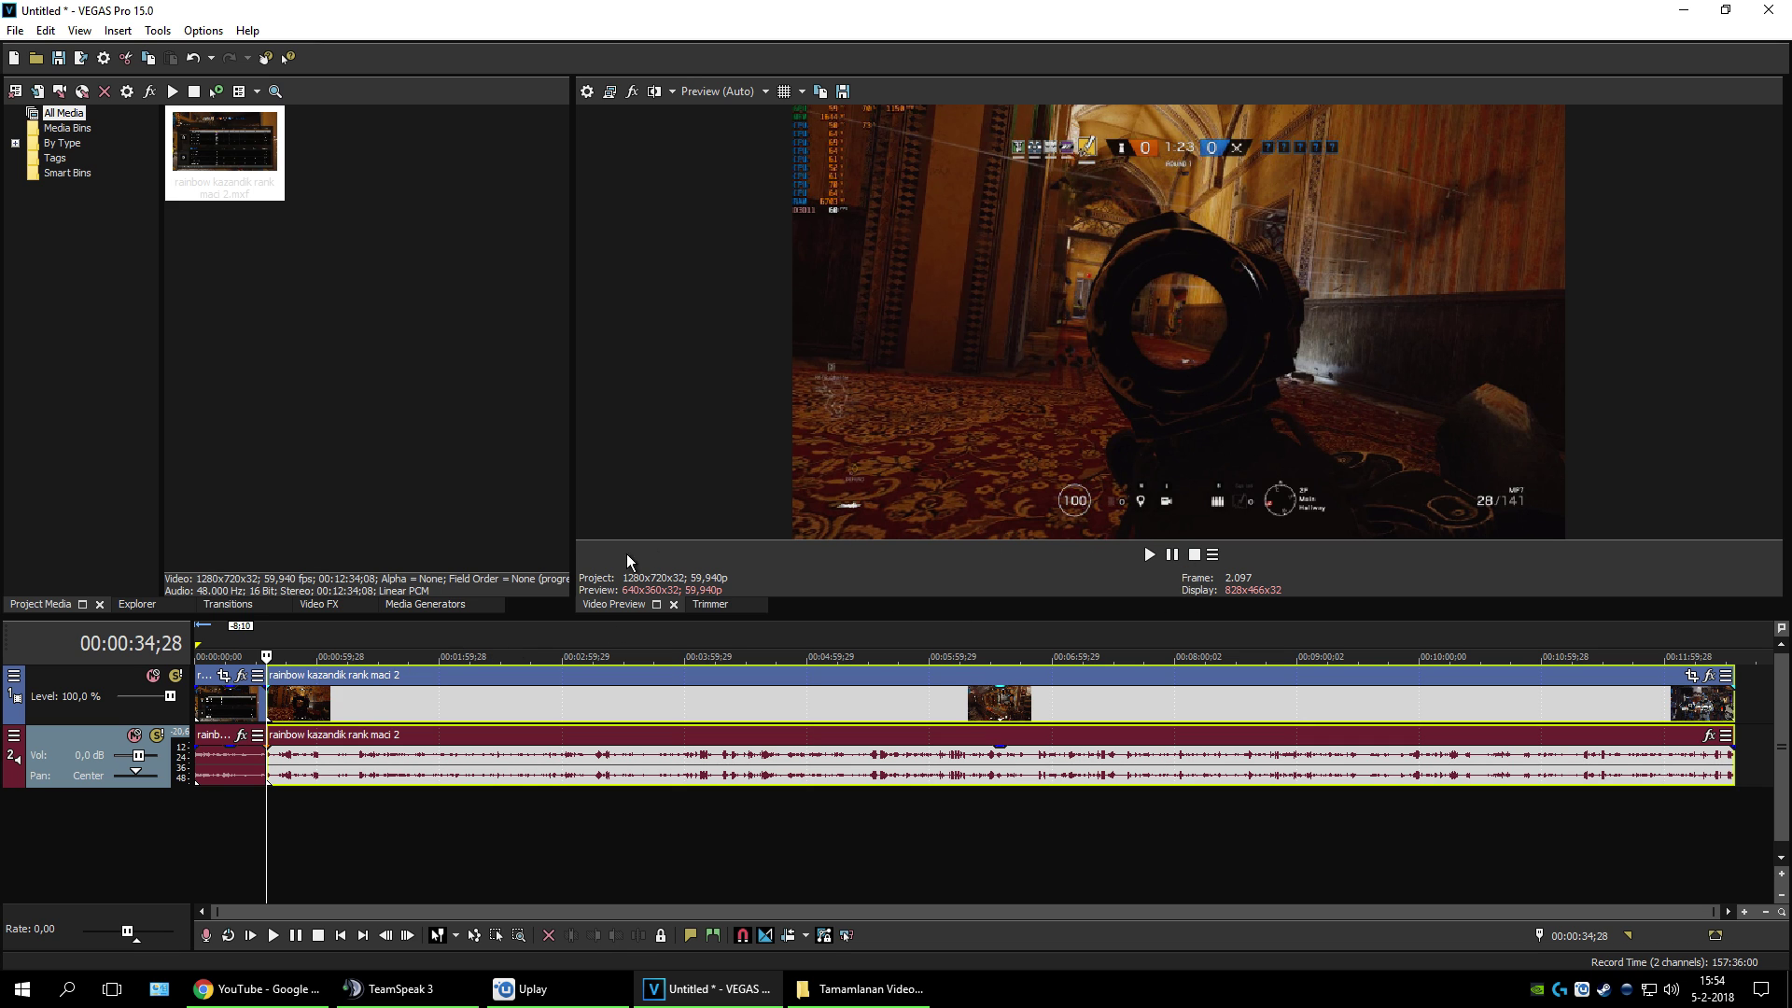
Step: Play the footage from the split point to 00:00:37;28 and examine the area around the cut on the timeline
click(1149, 554)
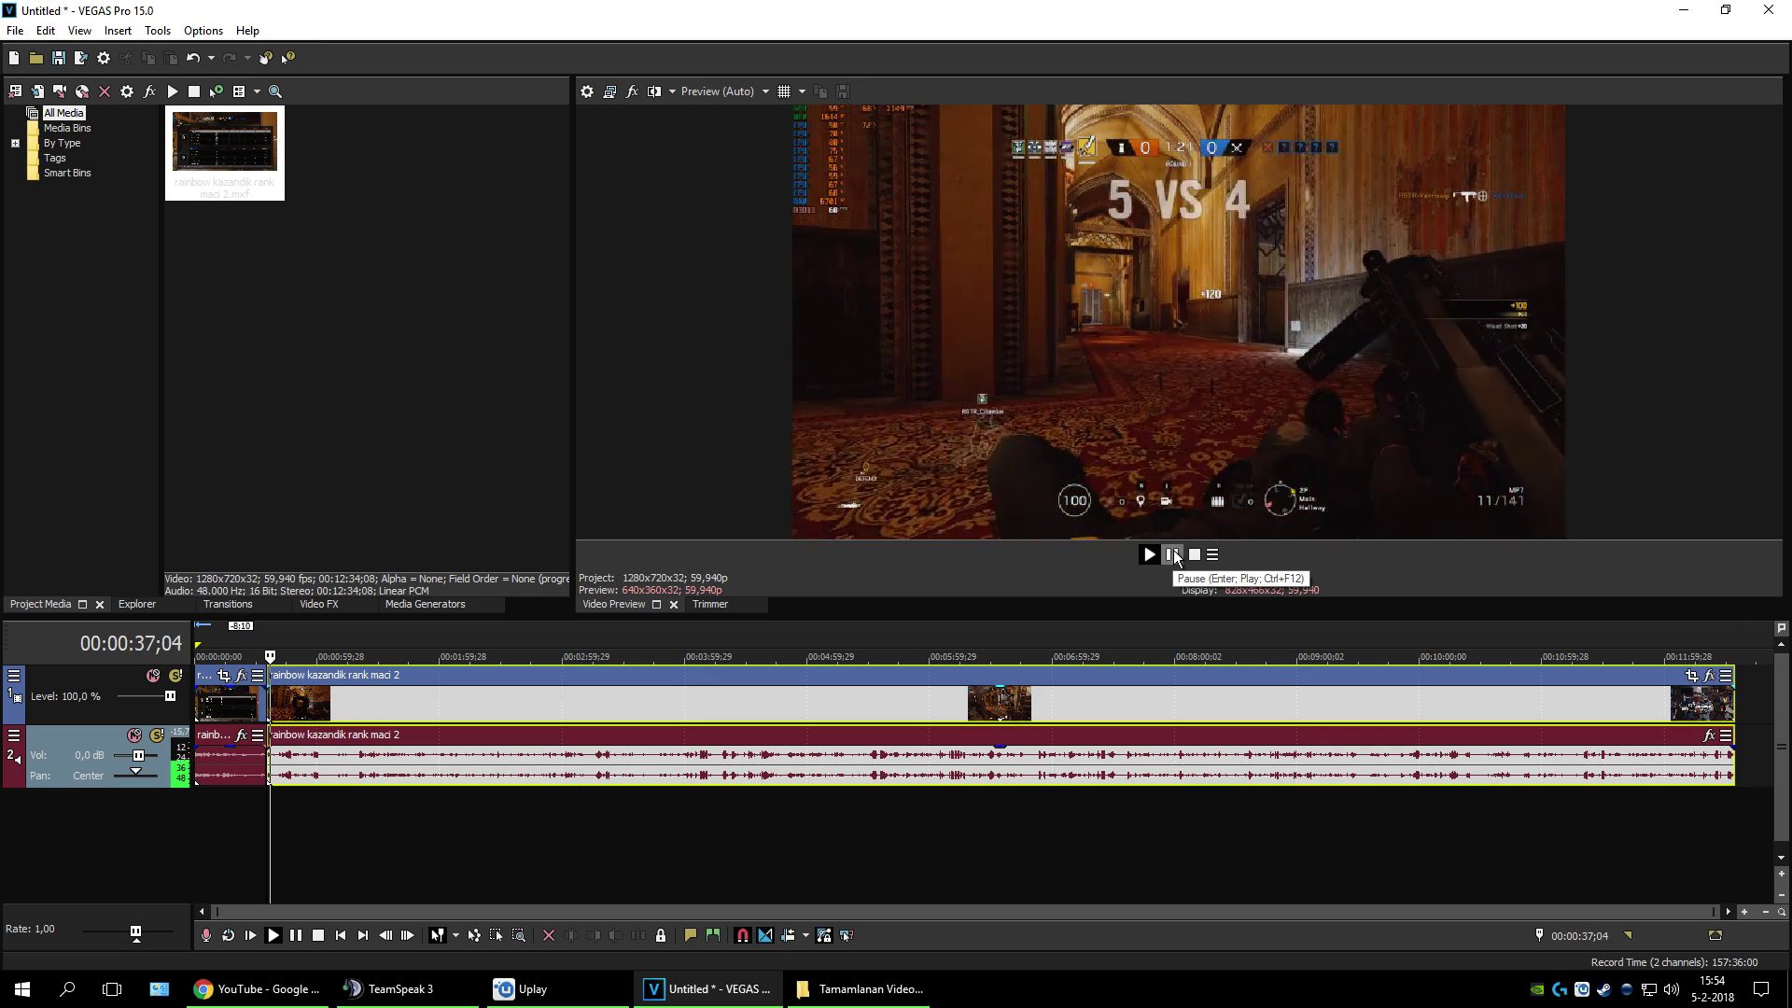
click(1173, 556)
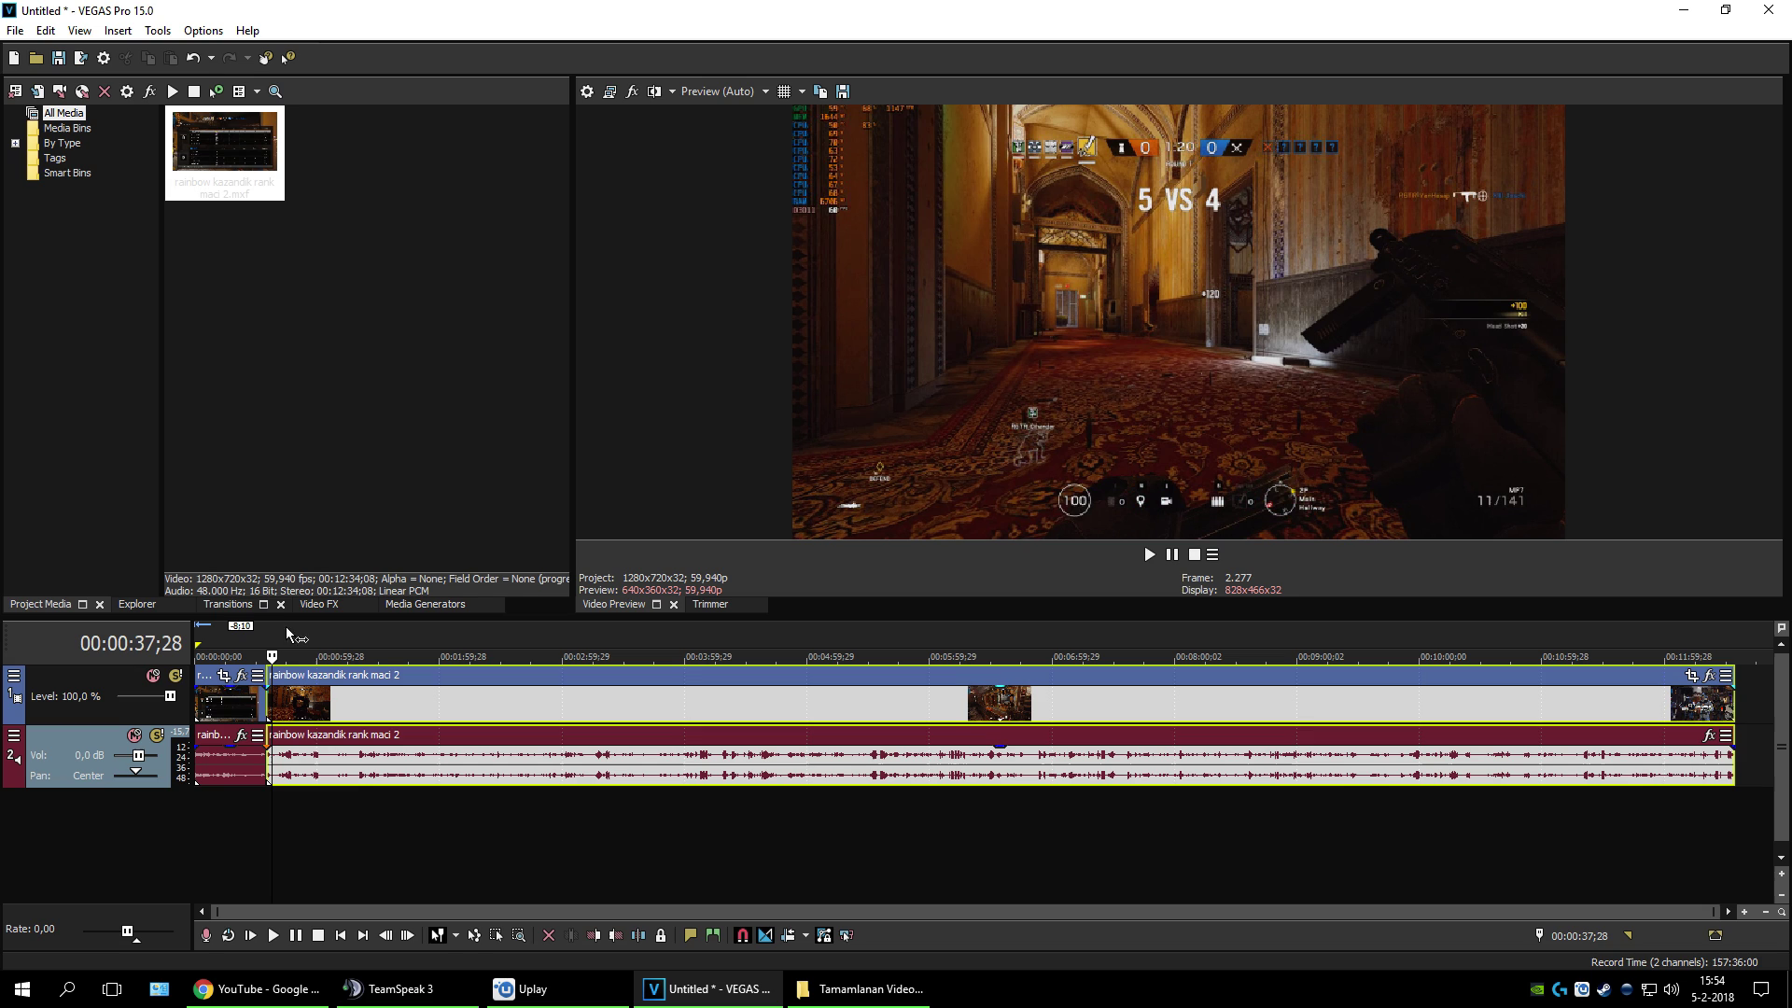
scroll(266, 637, up, 3)
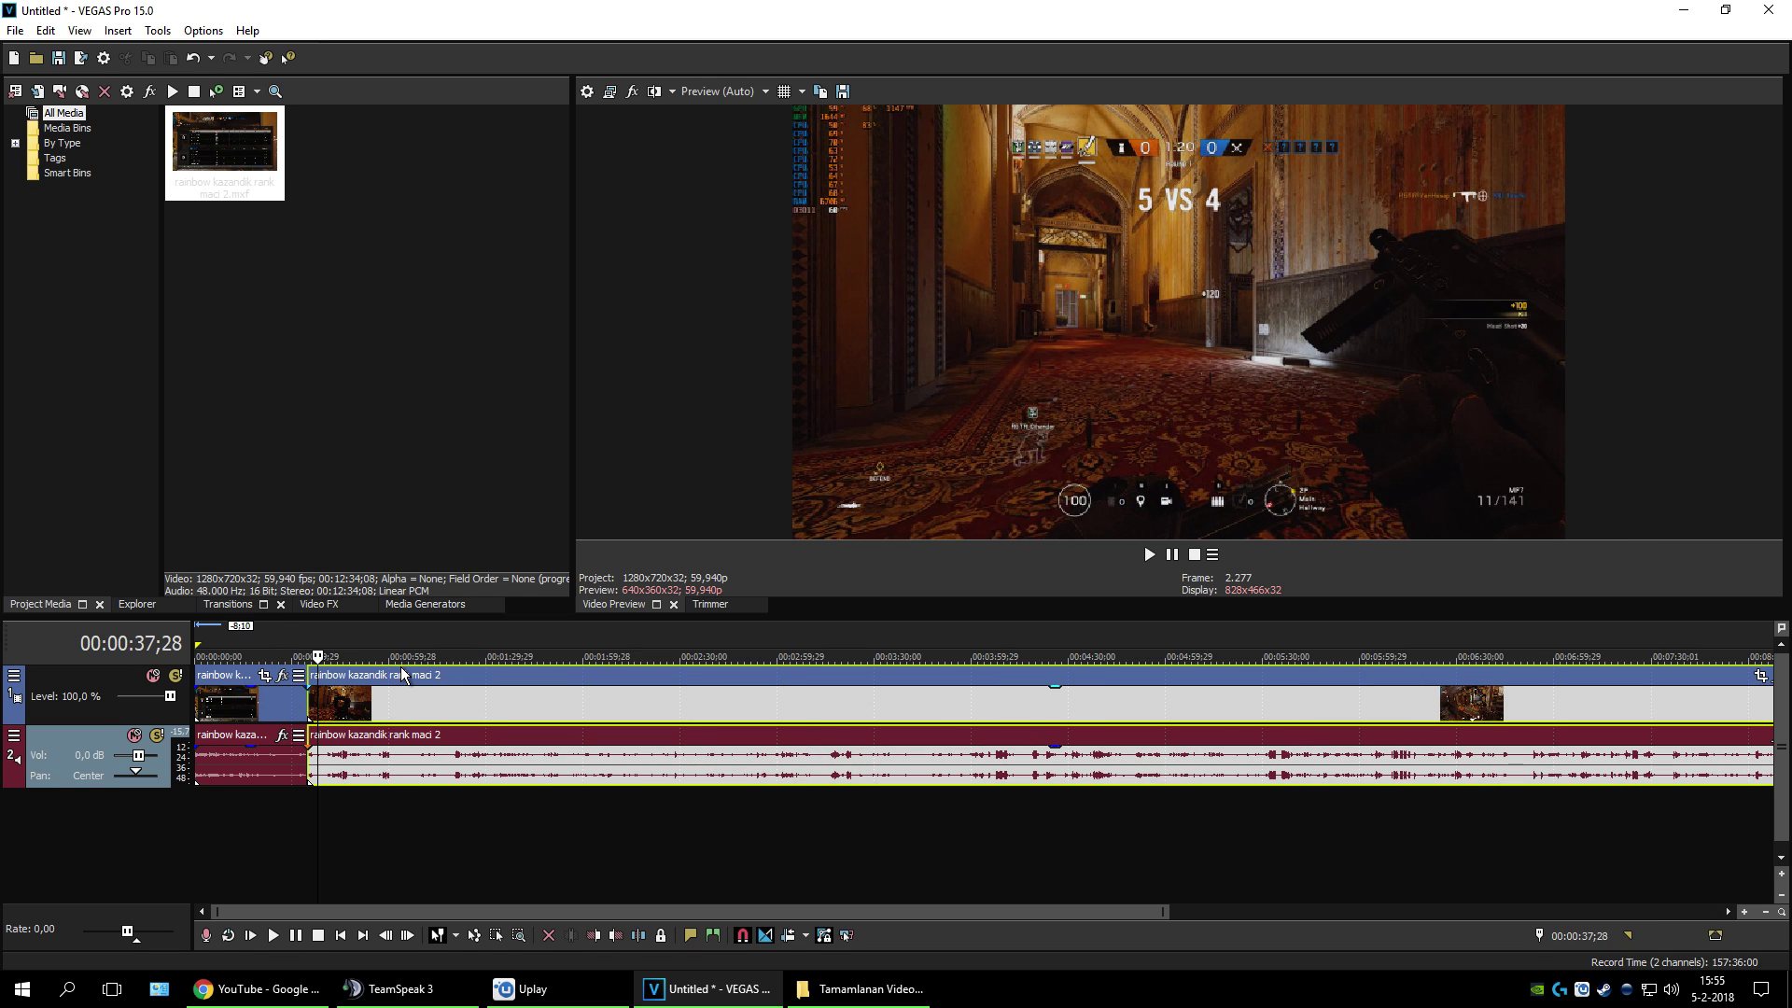
scroll(401, 674, up, 4)
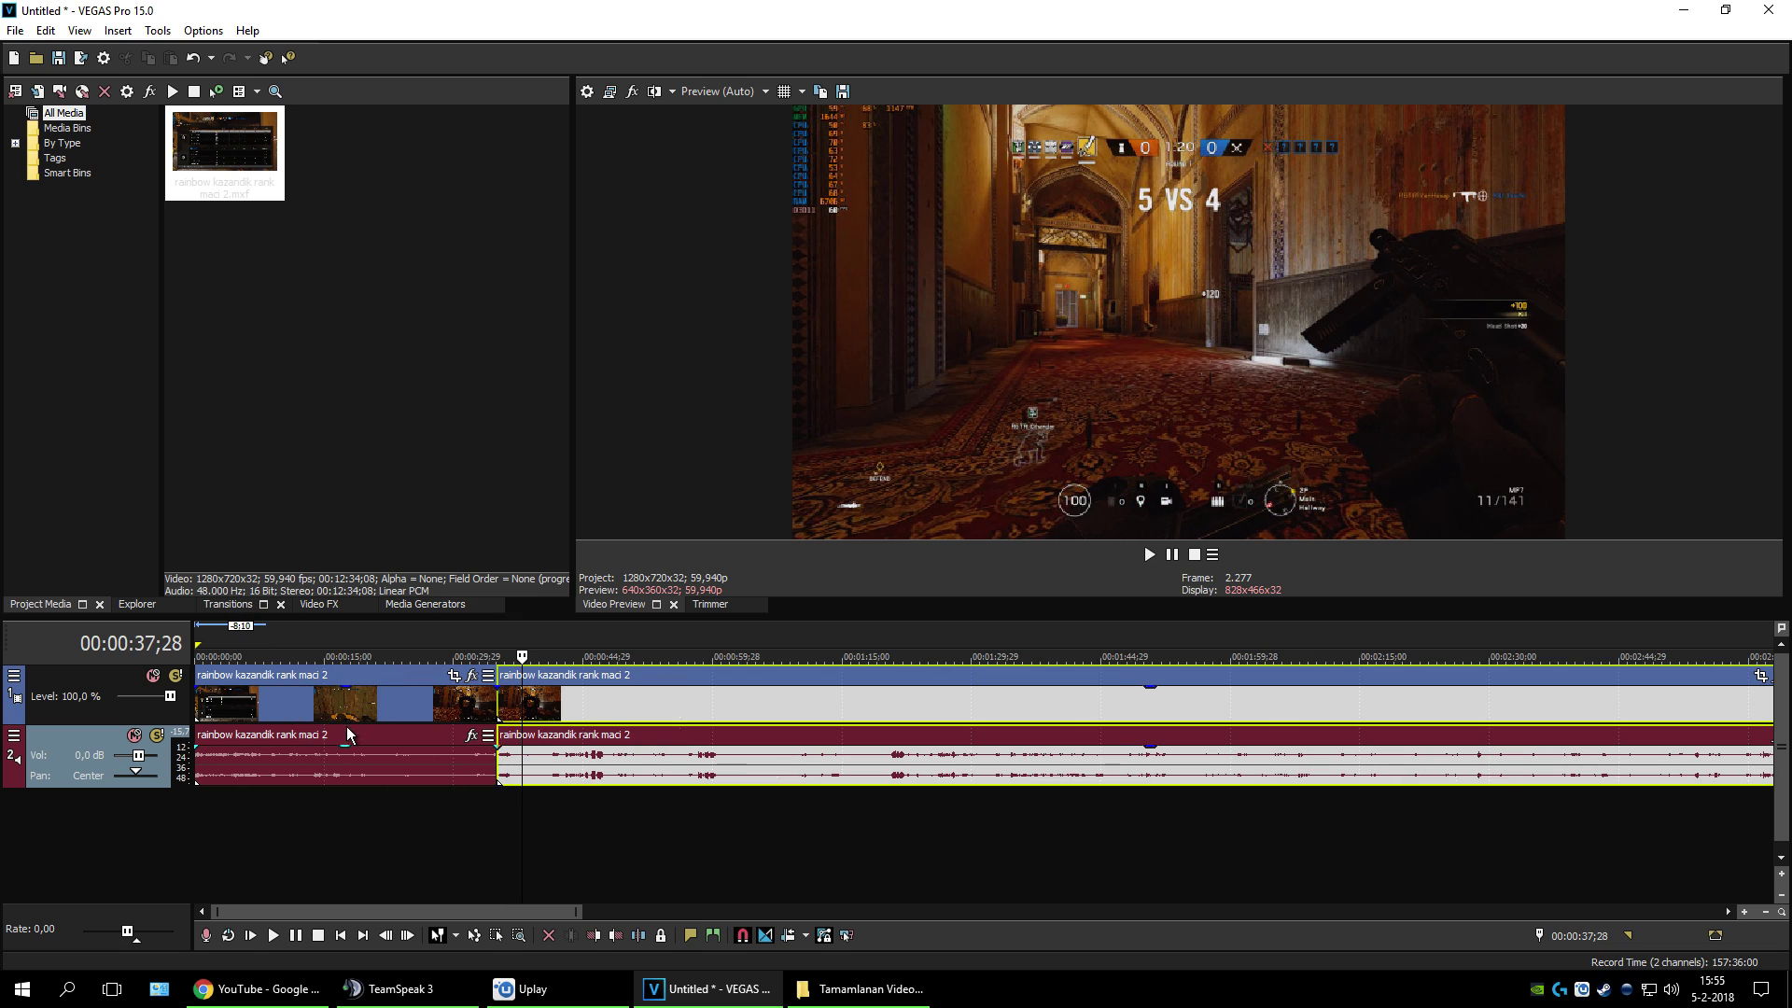
scroll(361, 775, down, 5)
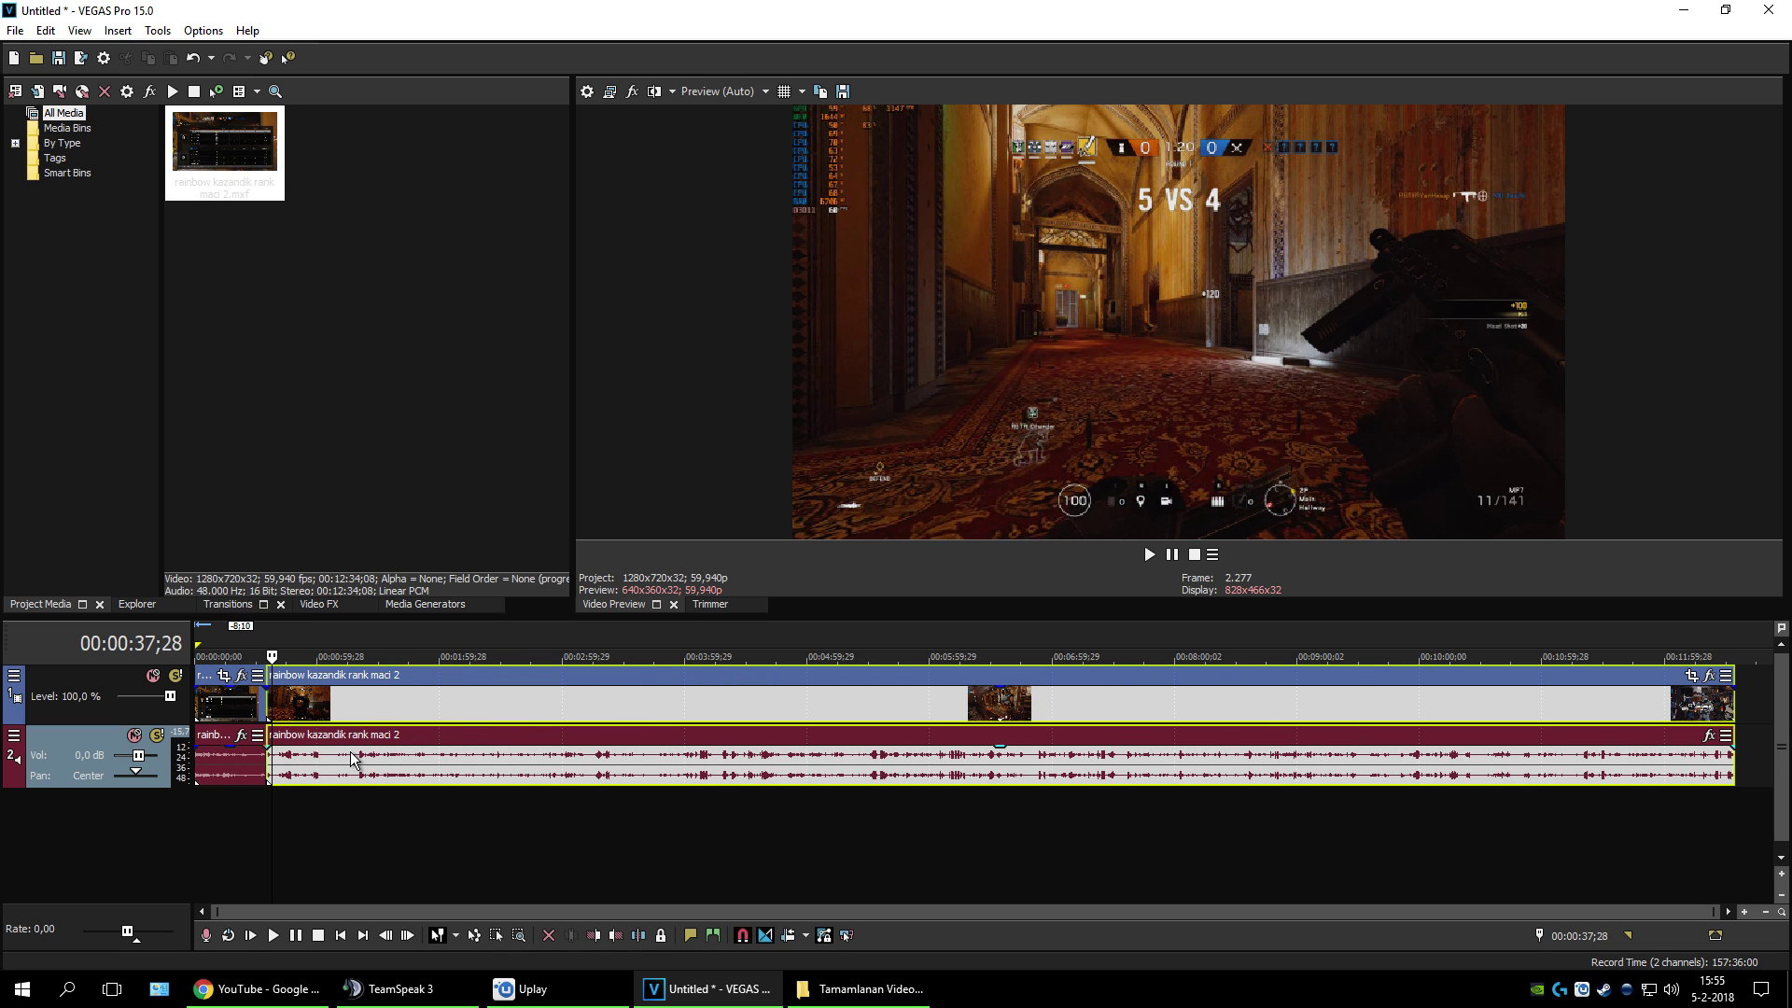
scroll(350, 752, up, 6)
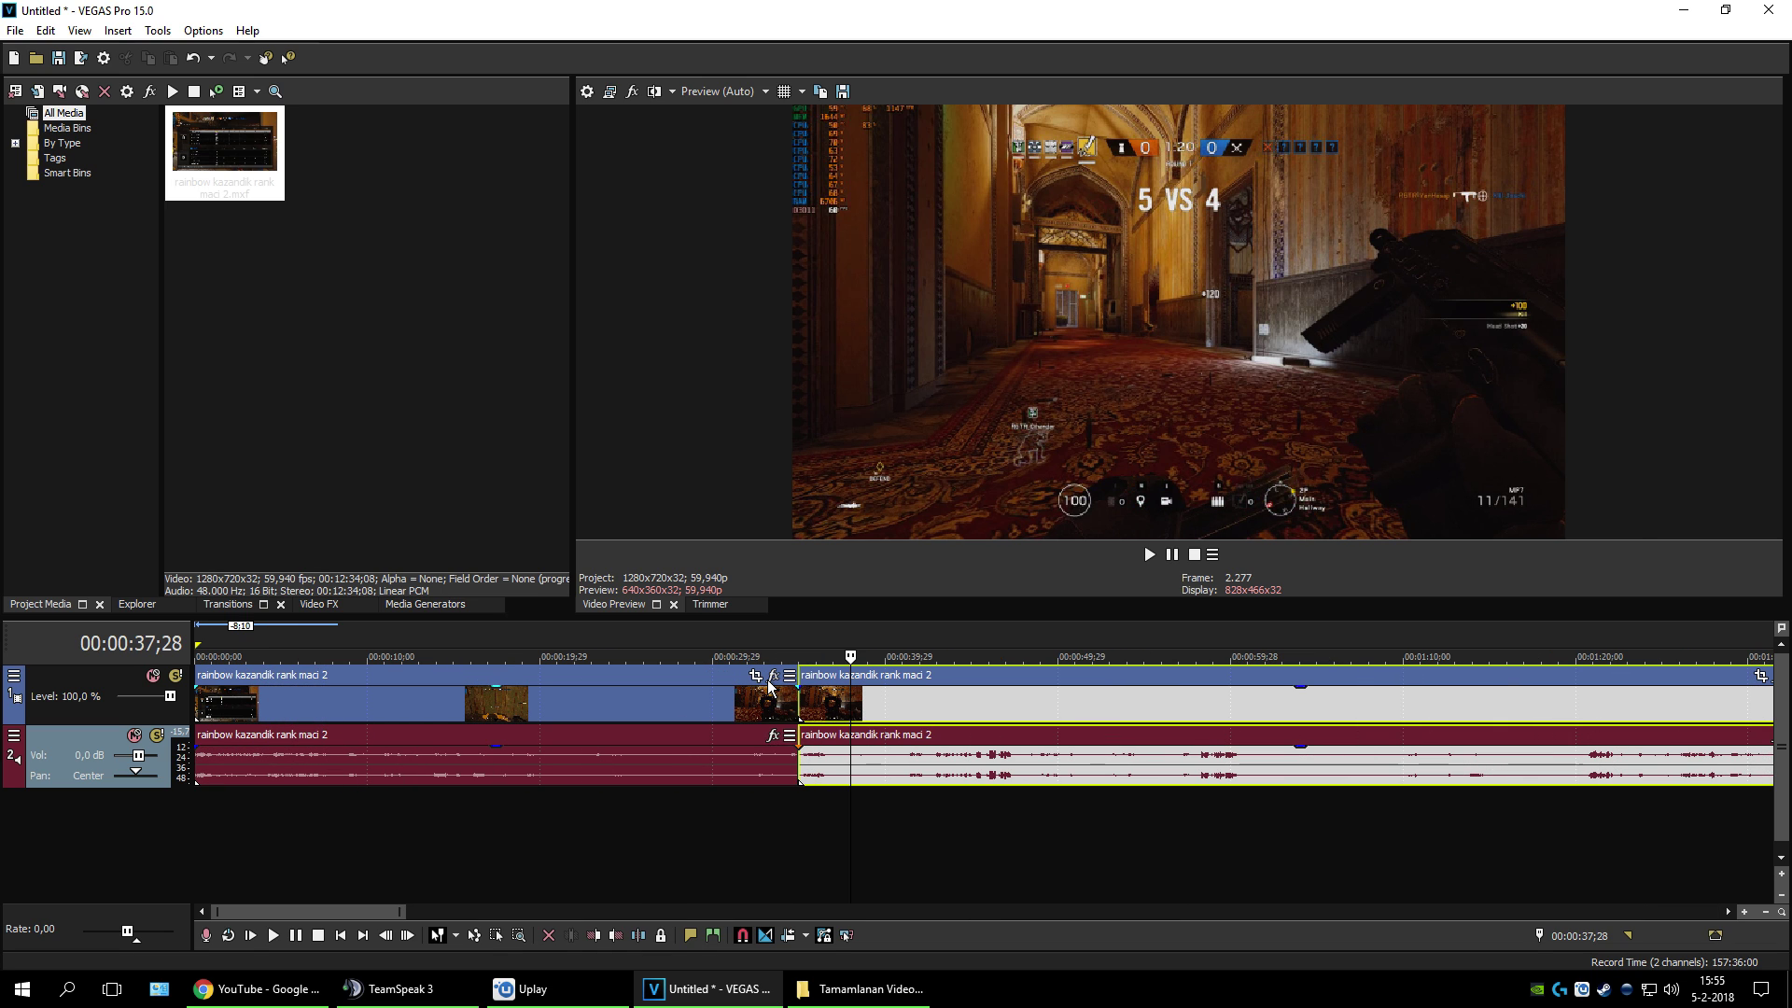
Step: Split the second clip and its audio at 00:00:37;28 to isolate the short firefight piece
scroll(619, 752, down, 2)
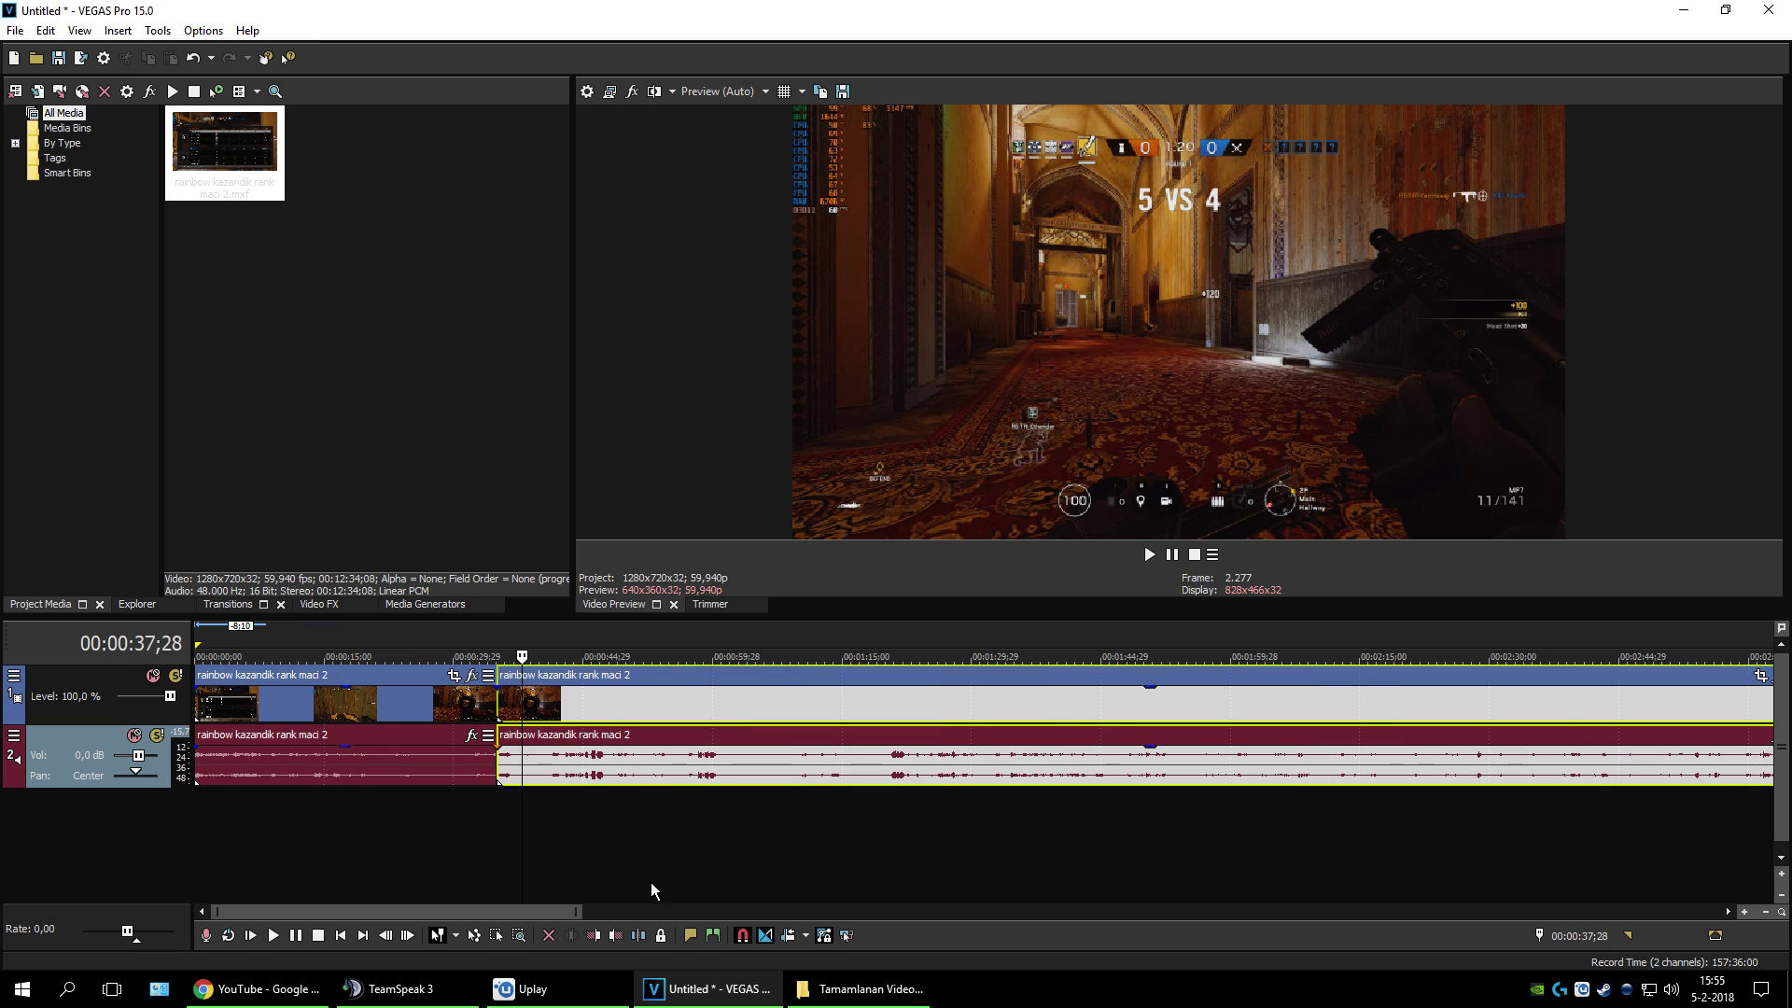
drag(571, 910, 466, 922)
scroll(662, 680, up, 3)
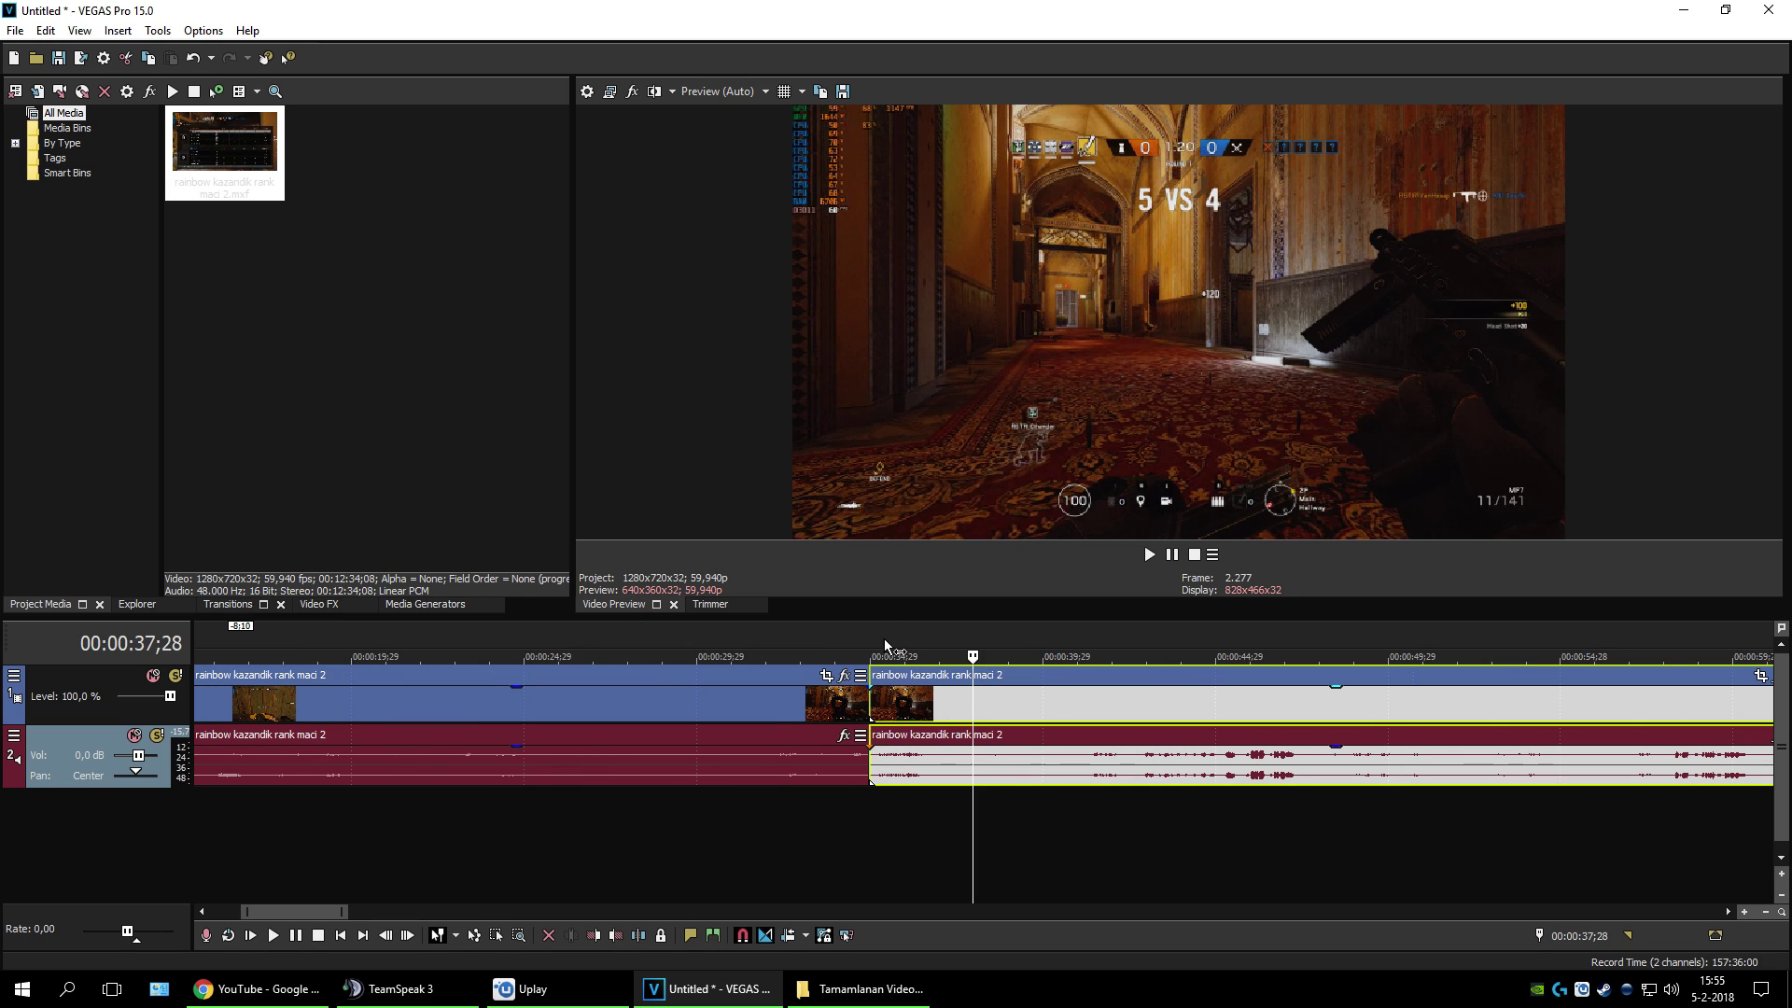
right_click(974, 670)
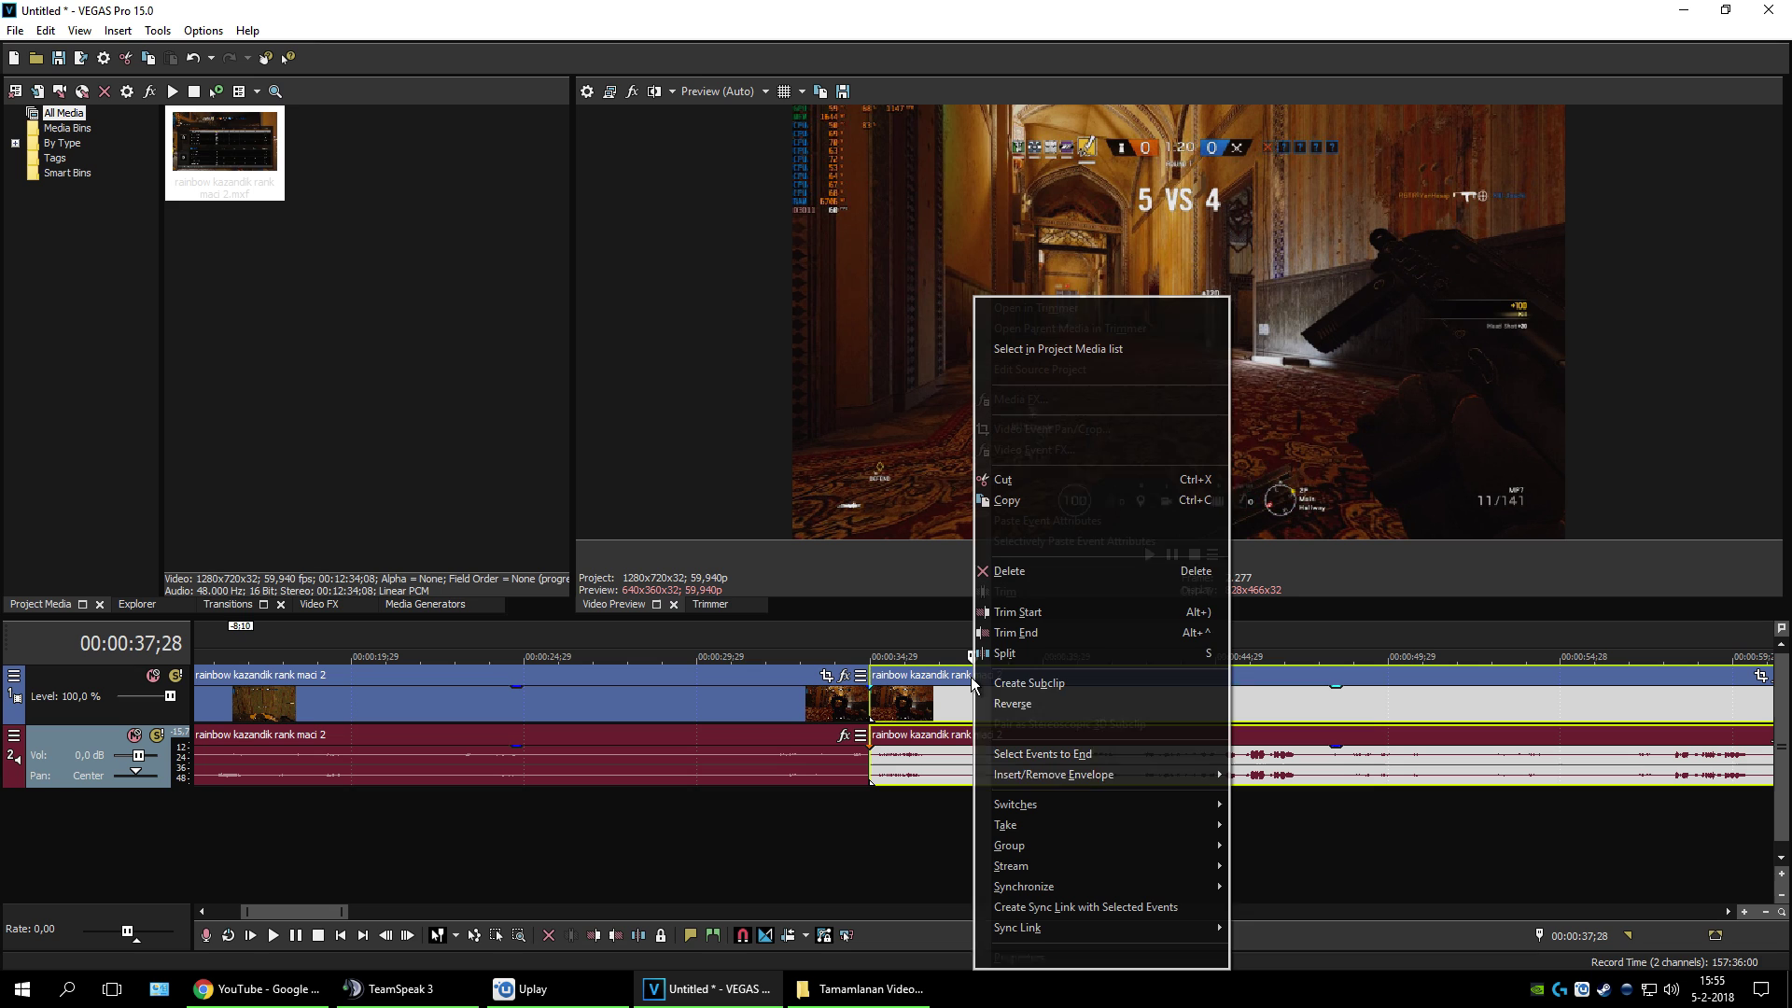
click(999, 650)
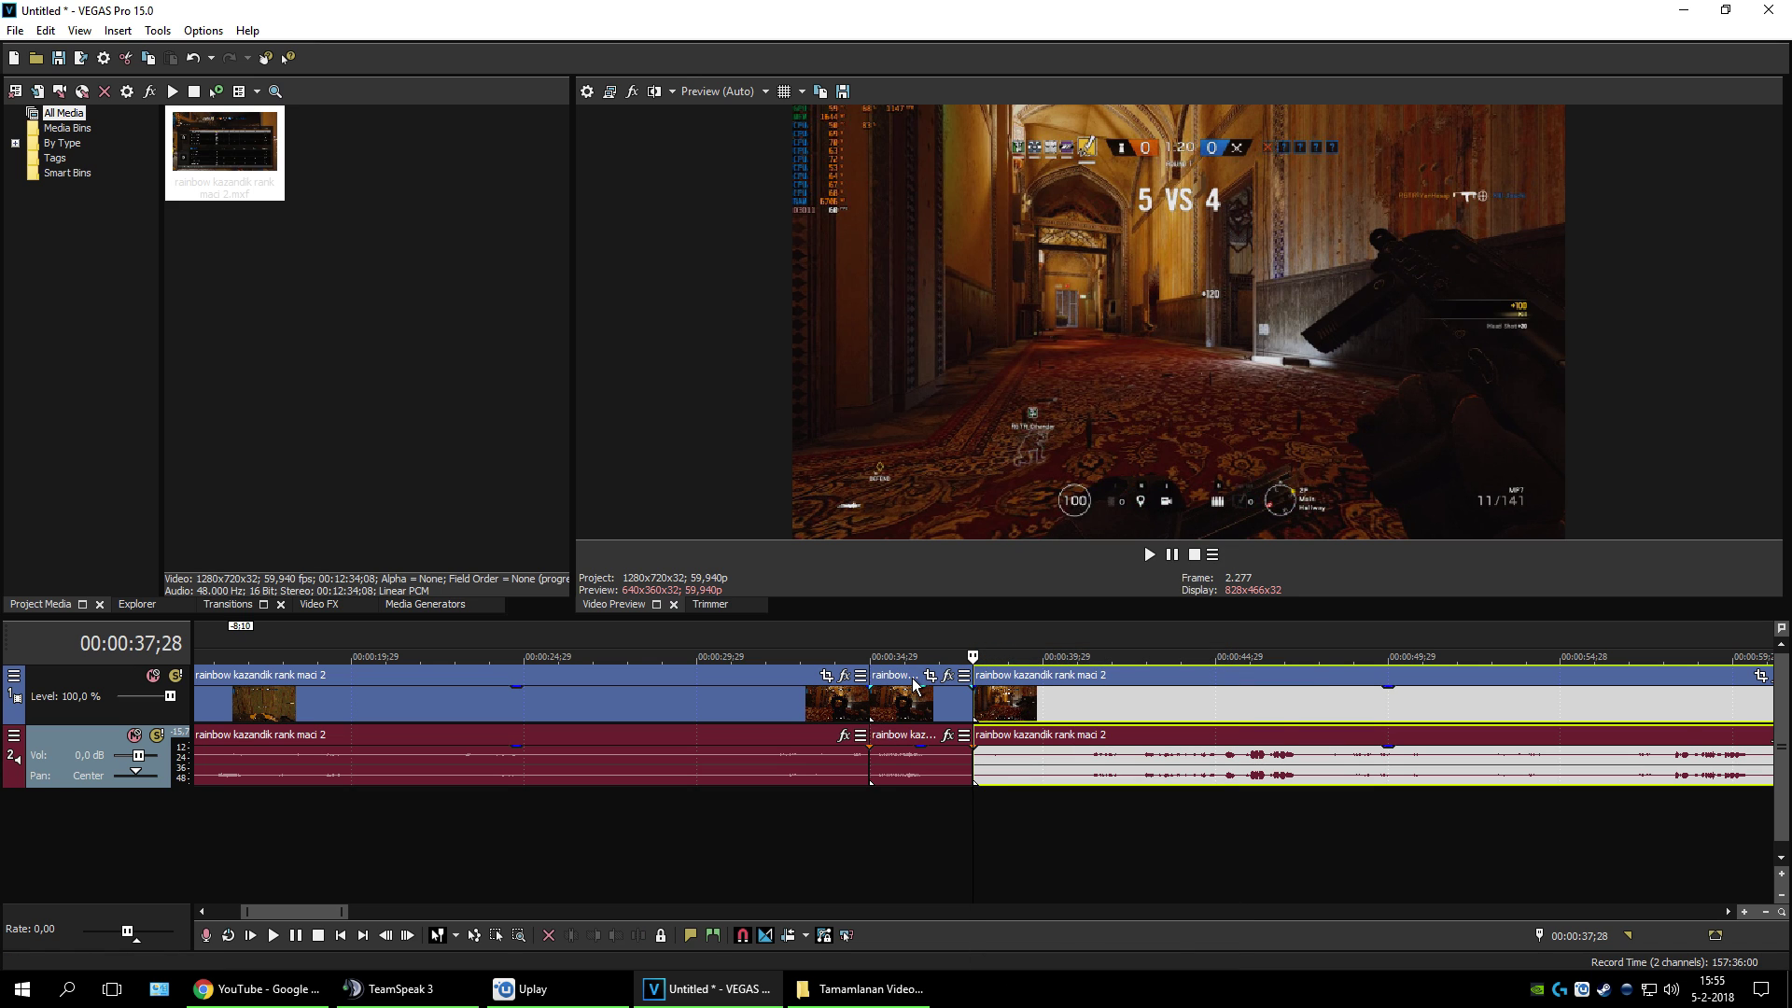
Step: Move the short firefight piece with its audio to the empty area past the end of the long clip, at about 00:12:42;20
mouse_move(914, 684)
mouse_down()
mouse_move(882, 690)
mouse_move(905, 685)
mouse_up()
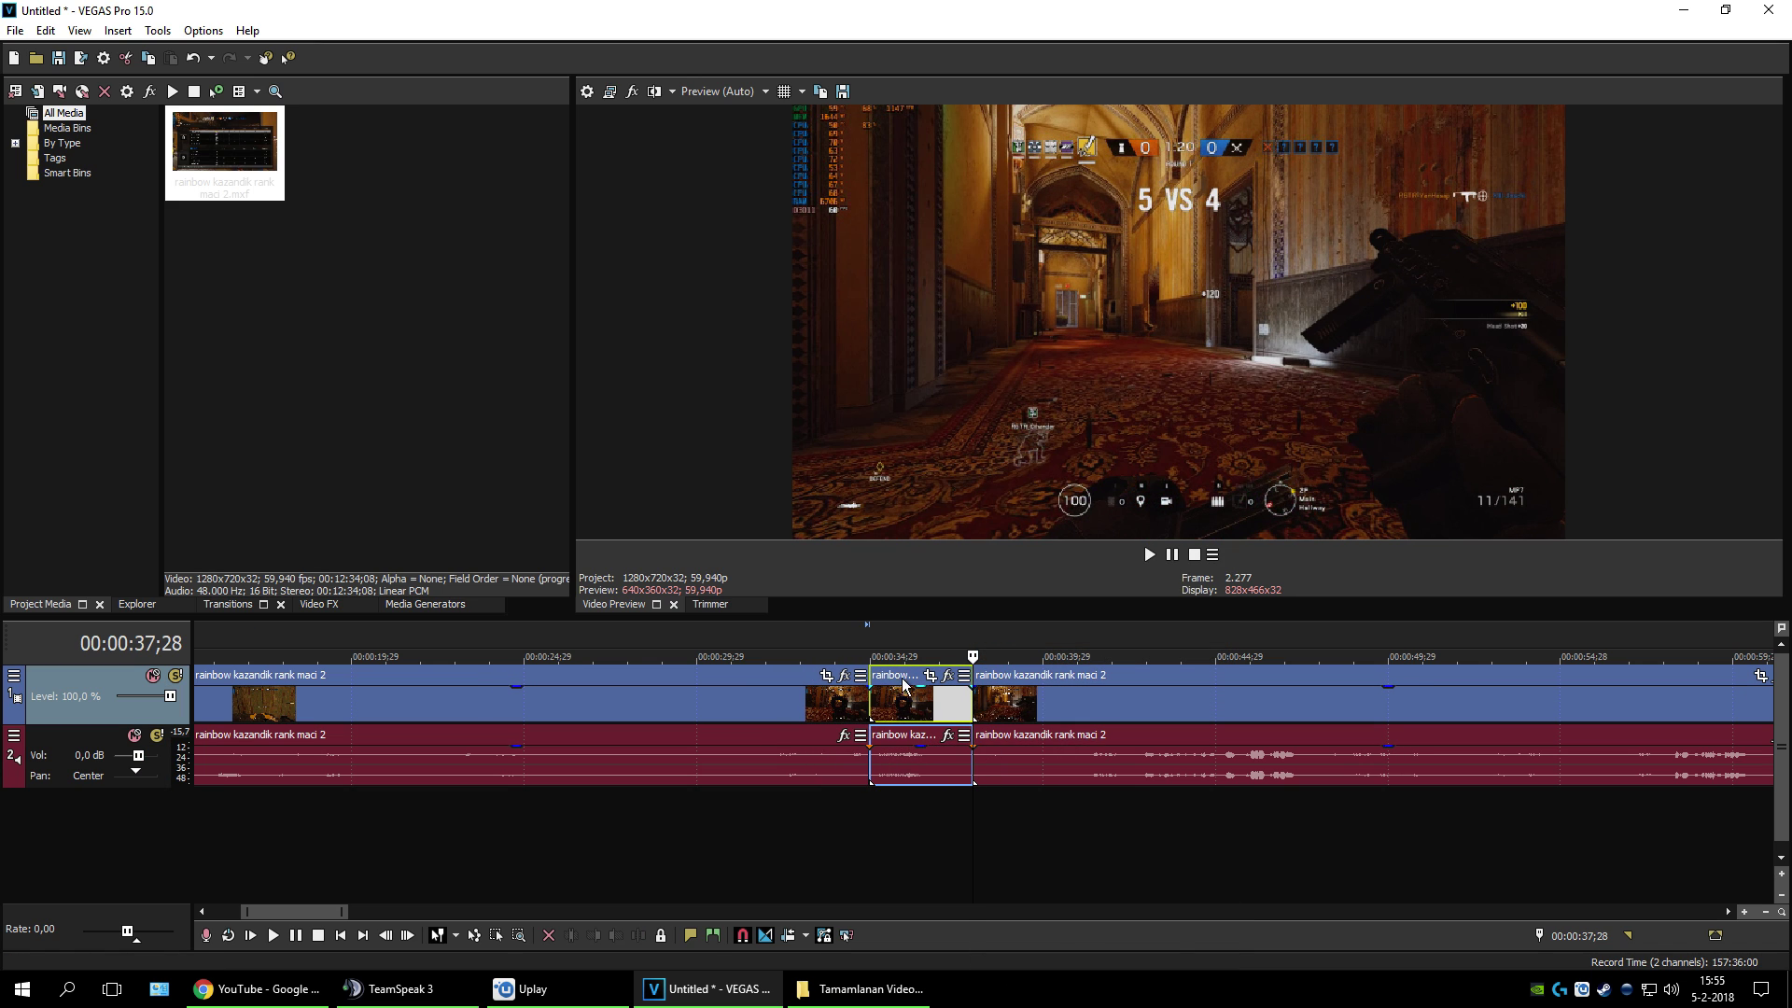
click(875, 630)
scroll(927, 708, down, 1)
scroll(983, 699, down, 1)
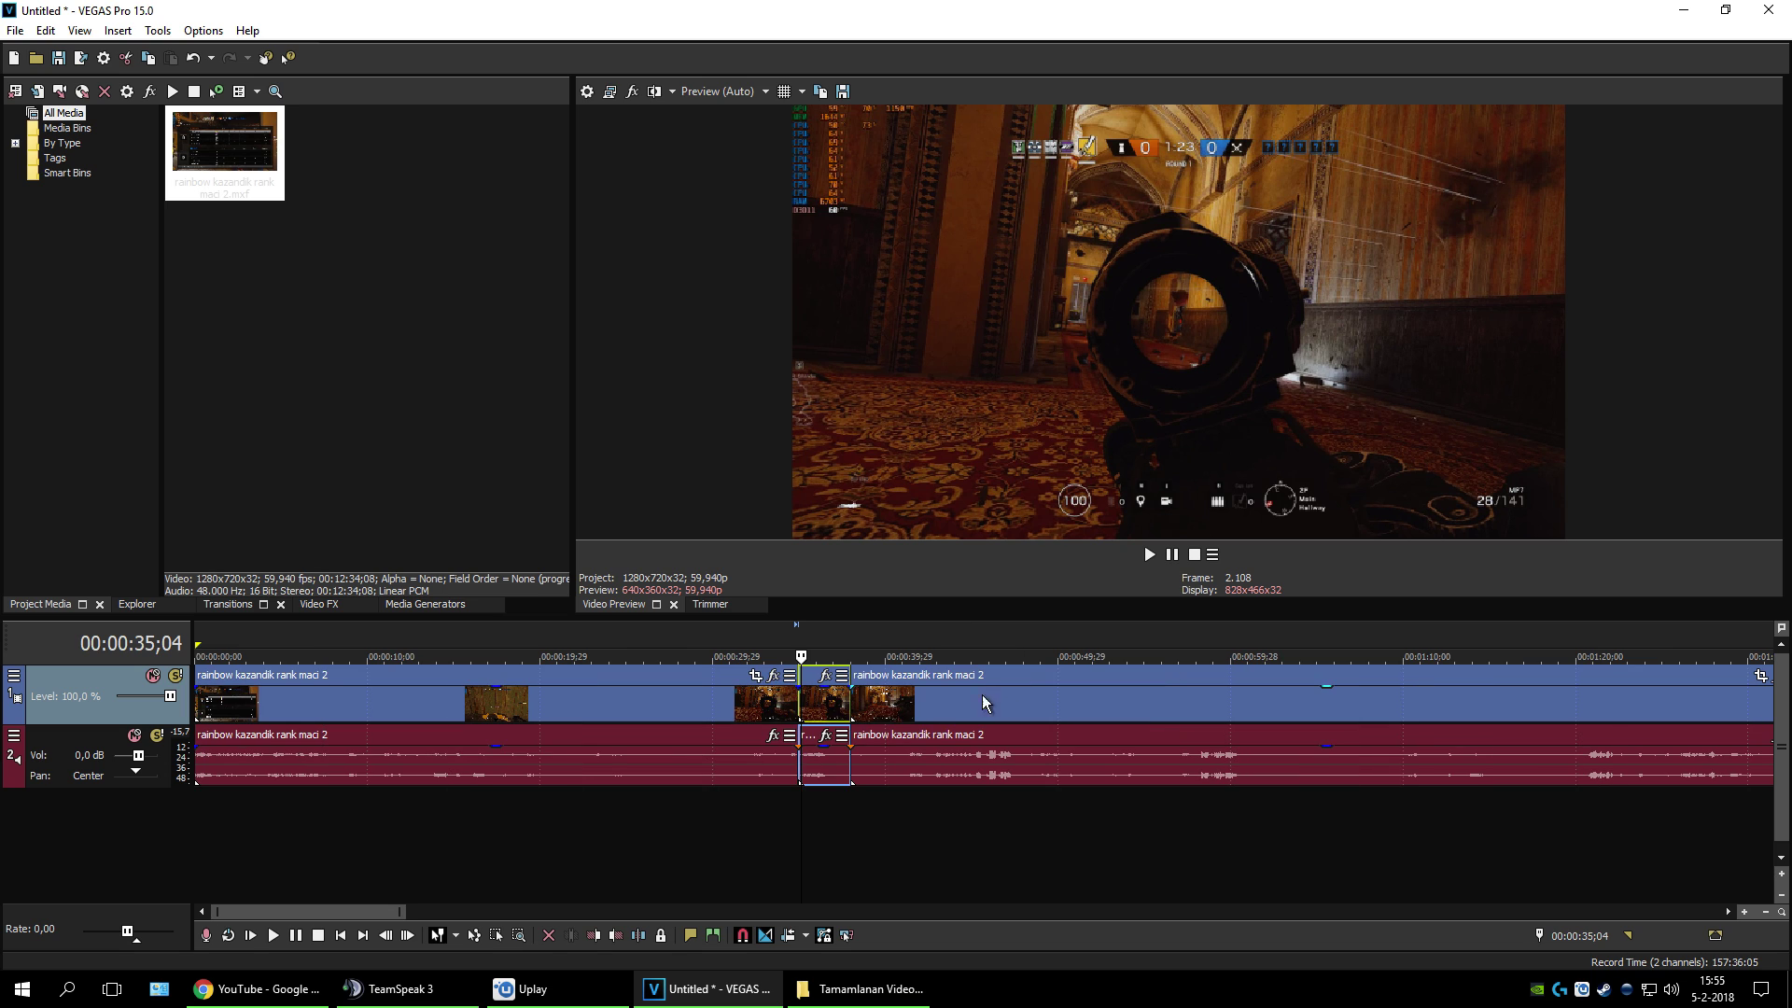
mouse_move(819, 681)
mouse_down()
mouse_move(876, 683)
mouse_move(818, 680)
mouse_up()
scroll(903, 700, down, 1)
scroll(719, 712, down, 1)
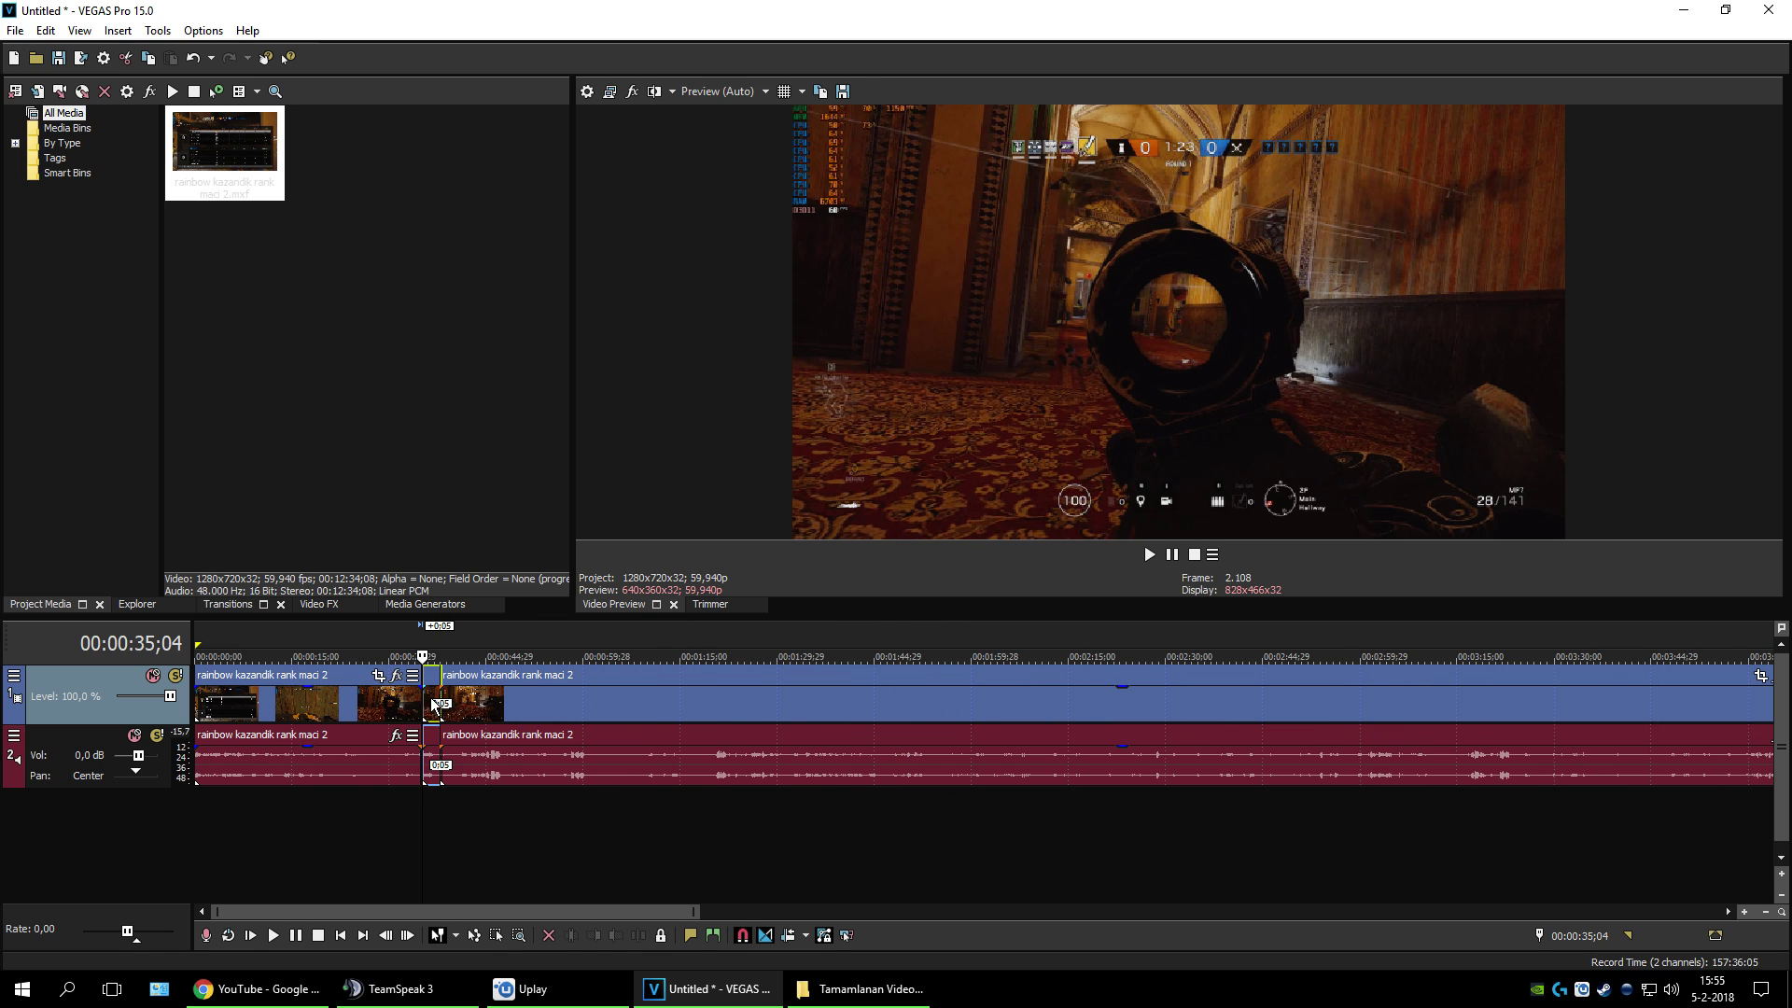
scroll(496, 712, down, 1)
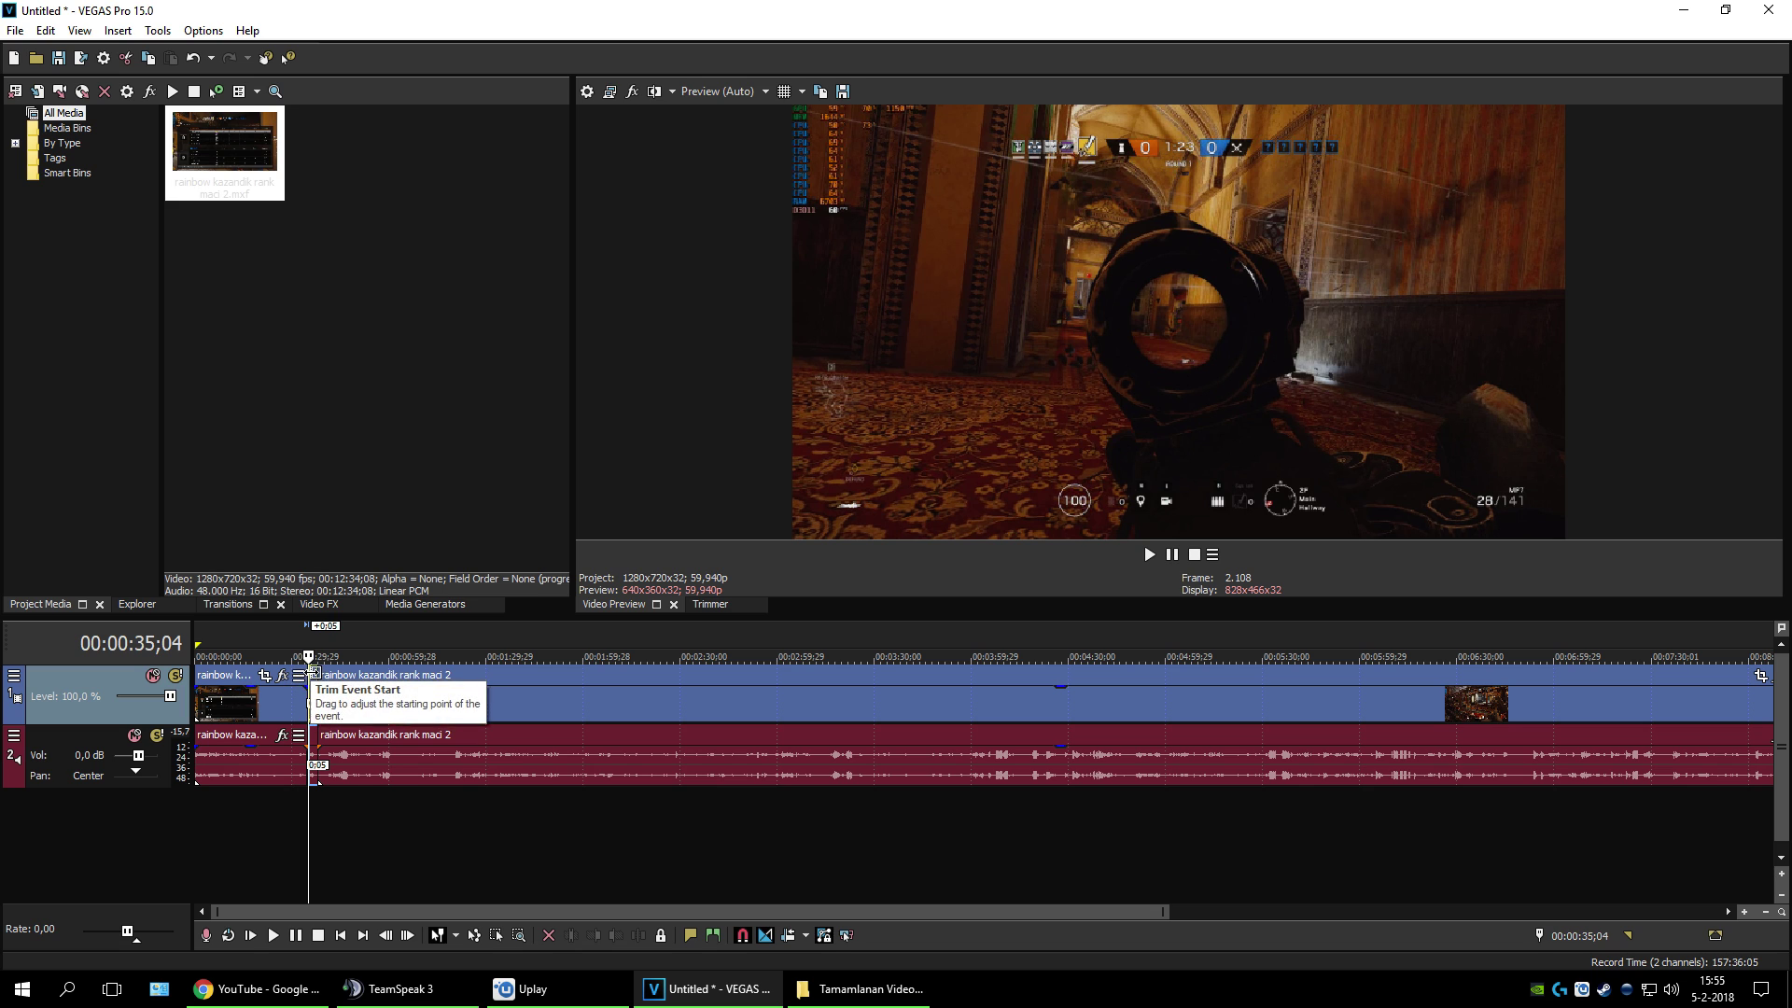
drag(316, 681, 1622, 711)
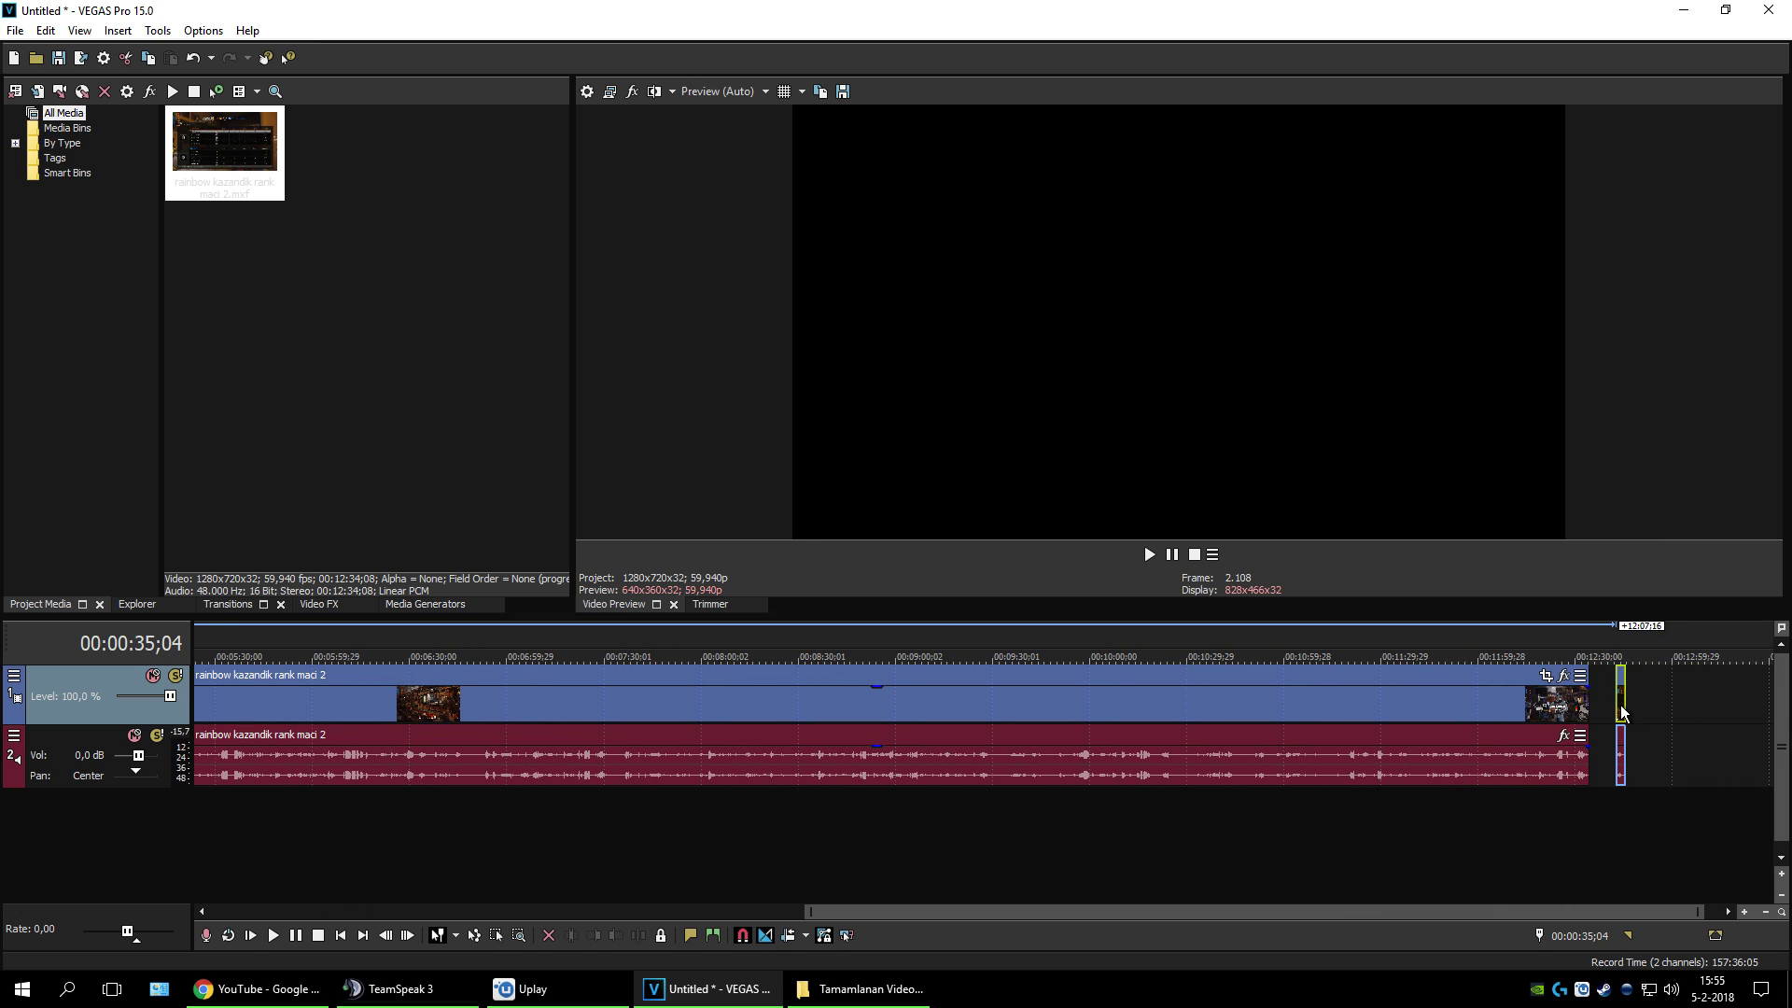
Step: Play the isolated firefight piece at normal speed from 00:12:42;20 and return the cursor to its start
drag(1621, 639, 1620, 639)
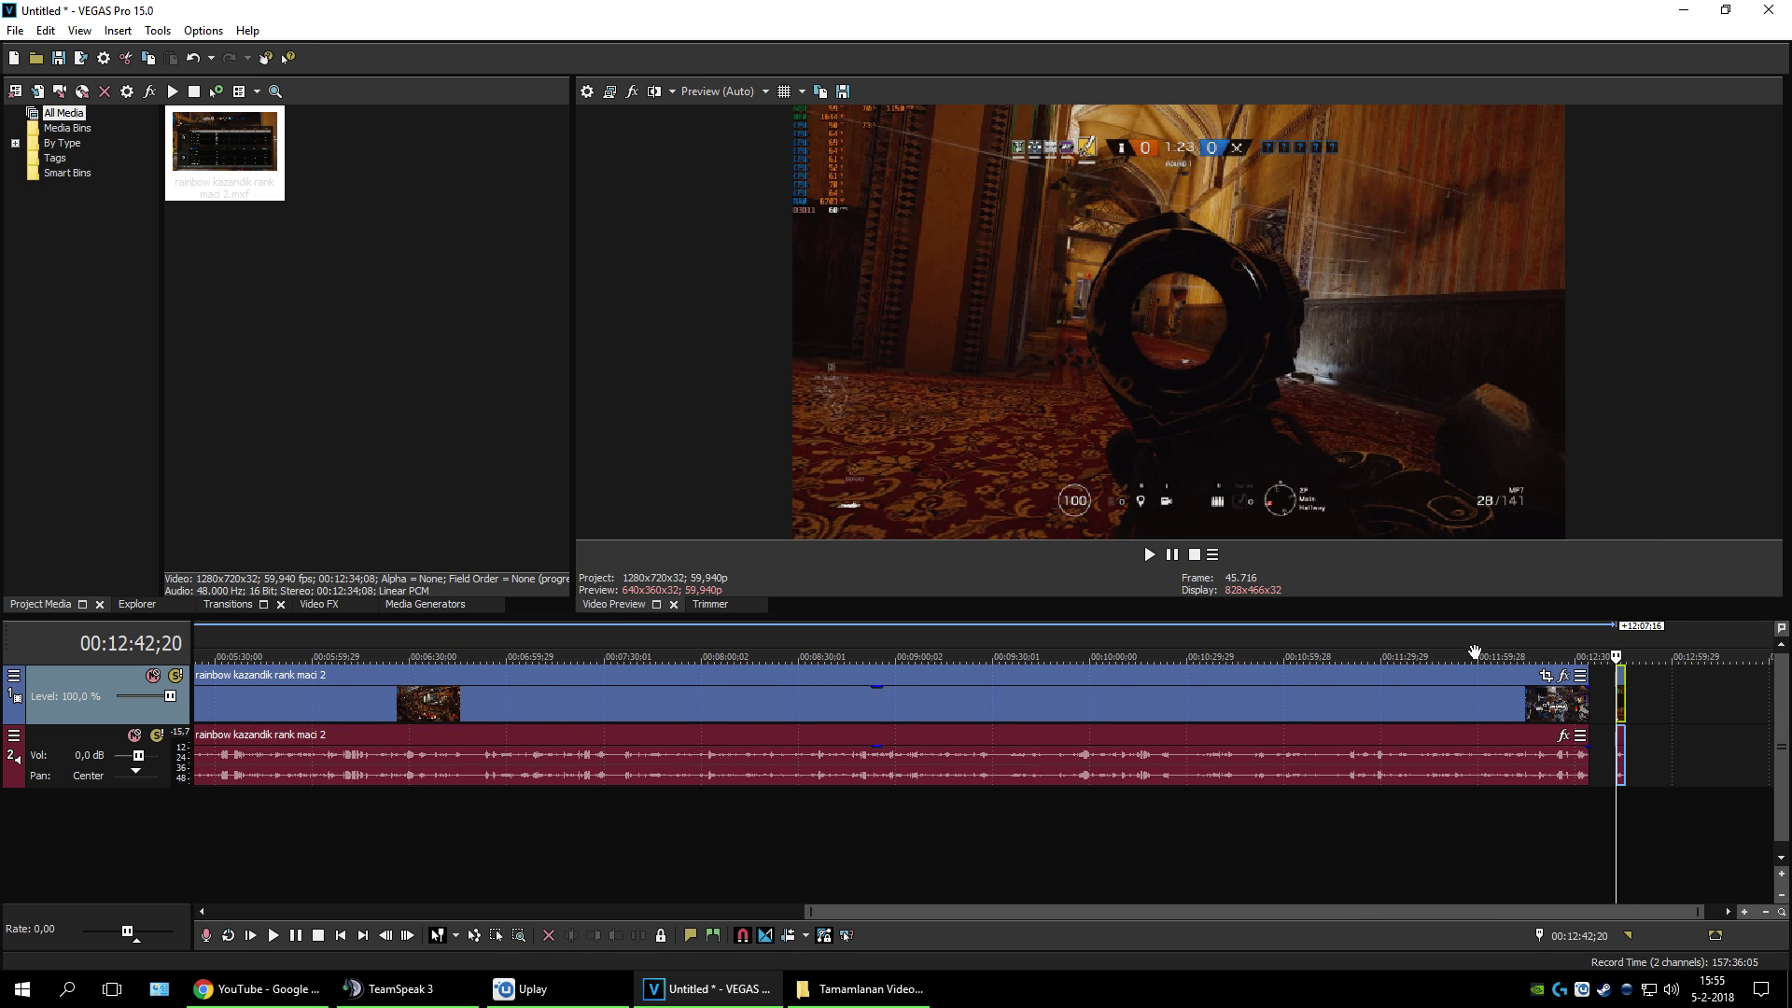
scroll(1262, 751, up, 5)
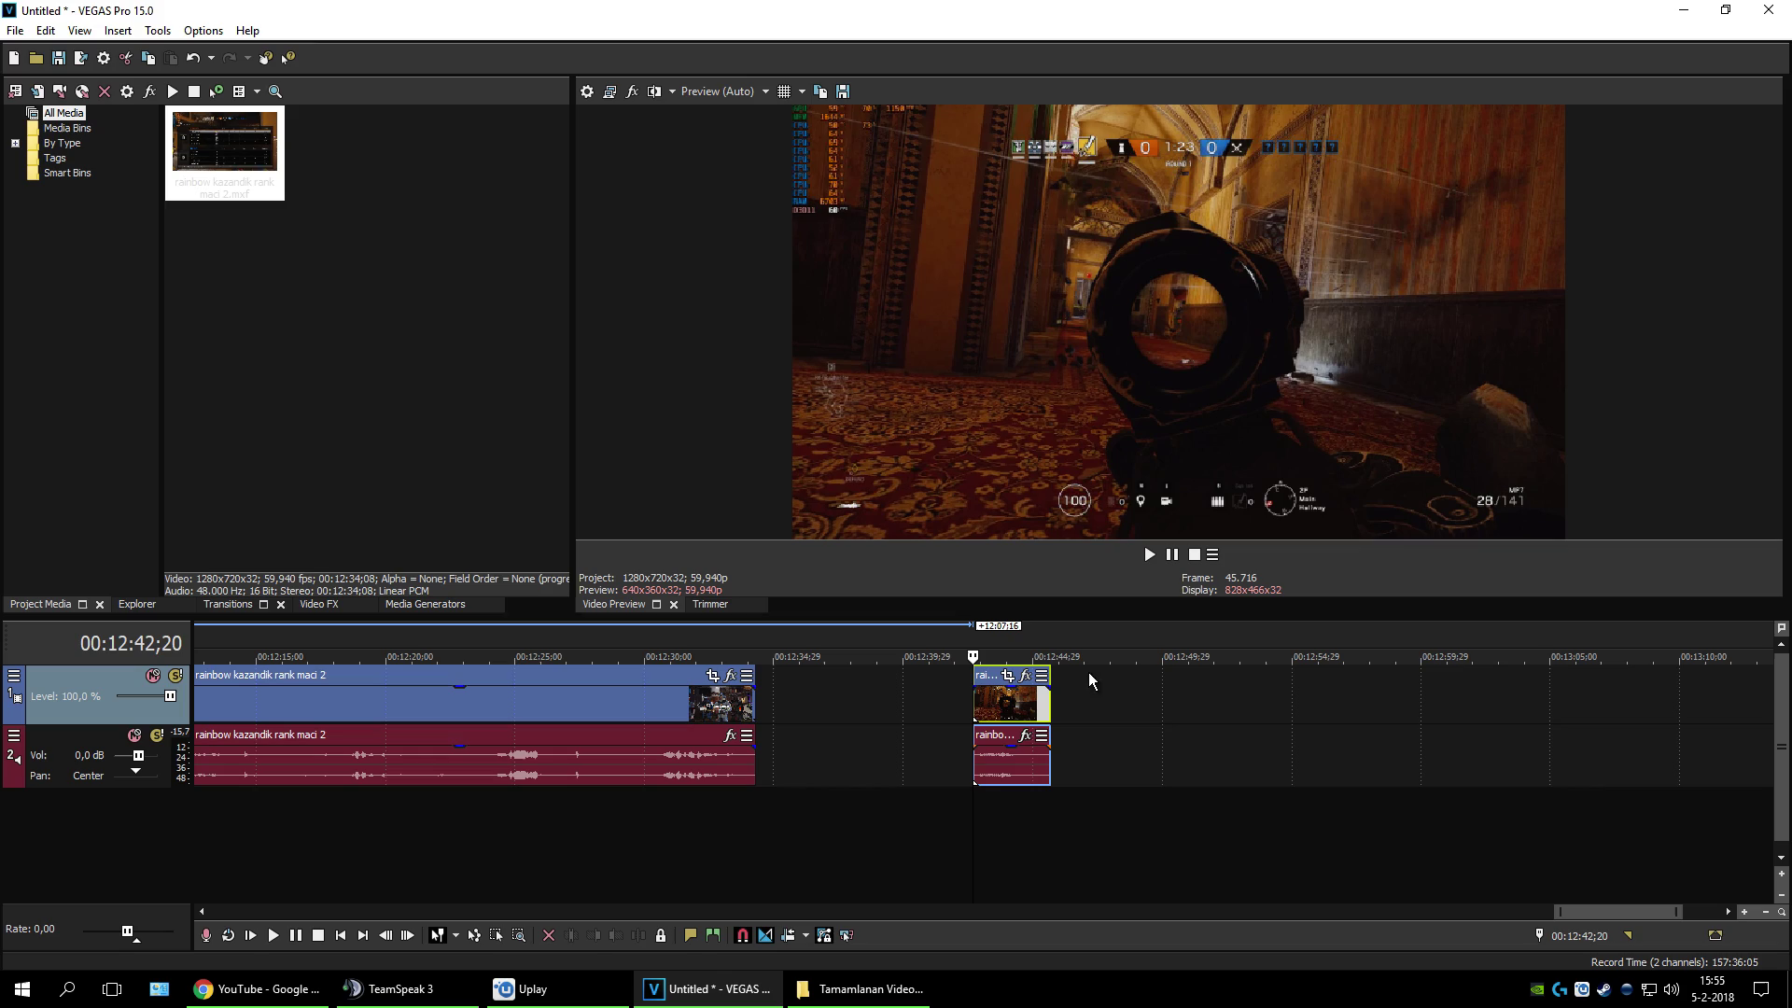
click(1149, 554)
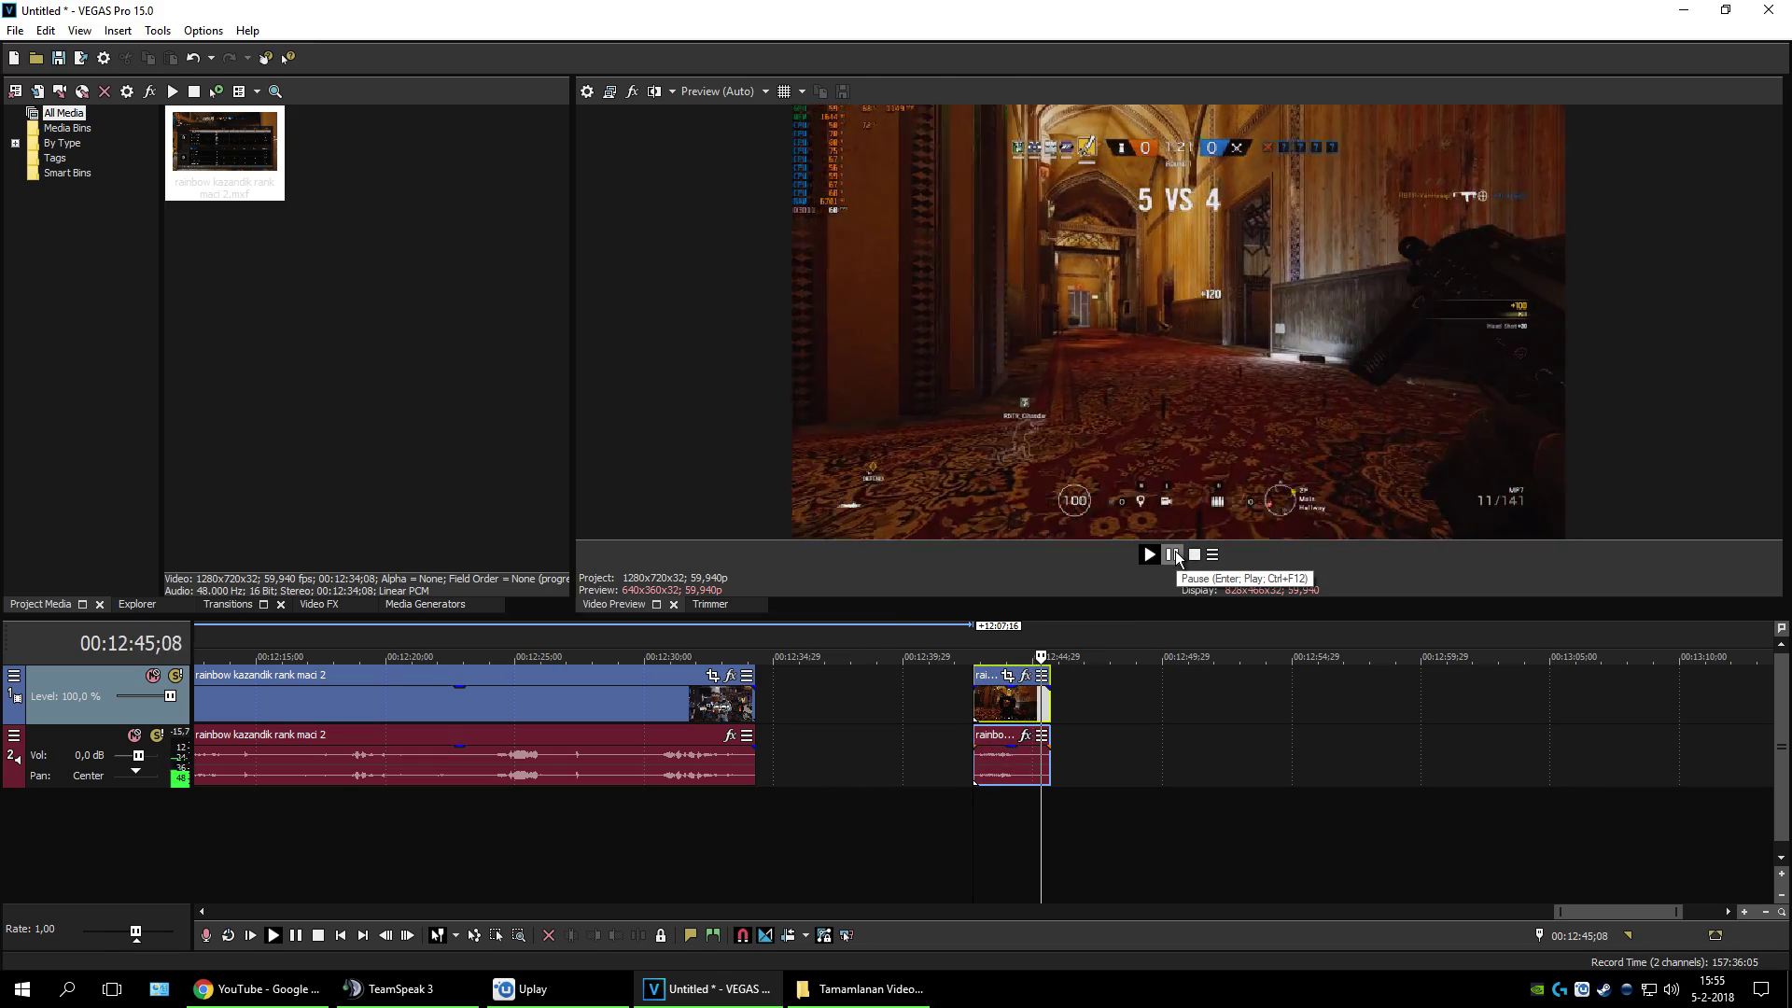
click(1174, 557)
click(977, 653)
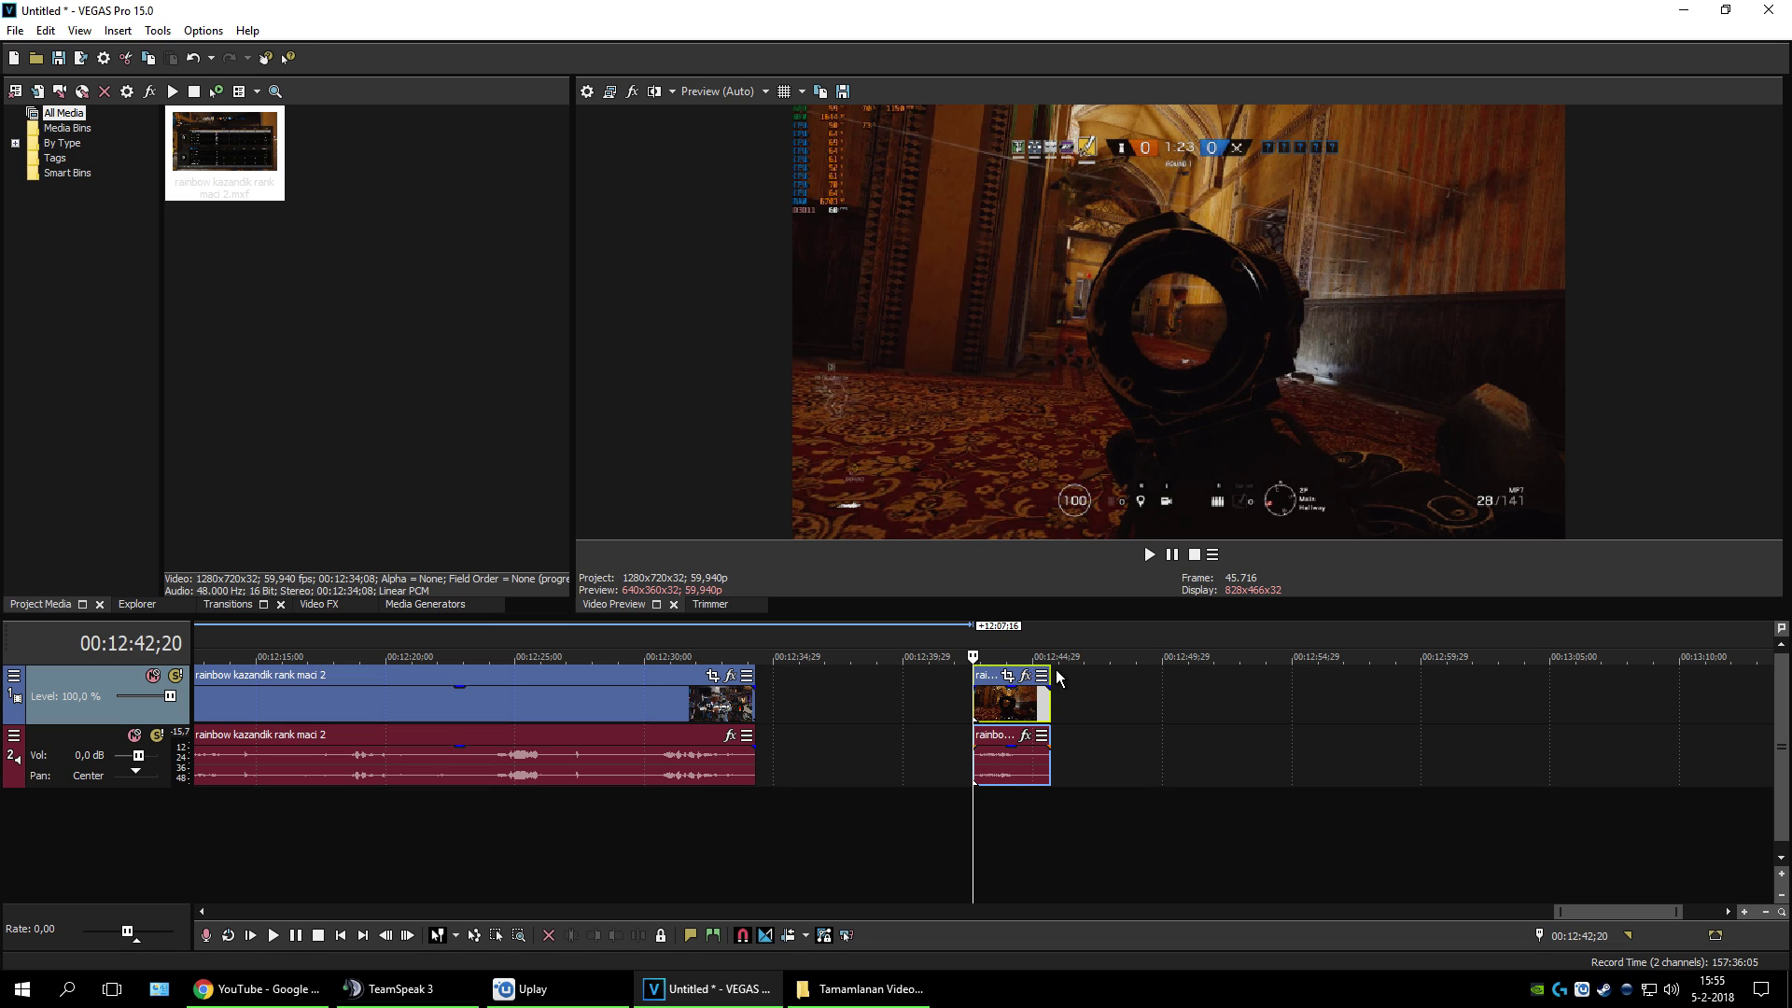
Step: Stretch the firefight piece to 25% playback speed and preview the slow motion
drag(1046, 674, 1293, 703)
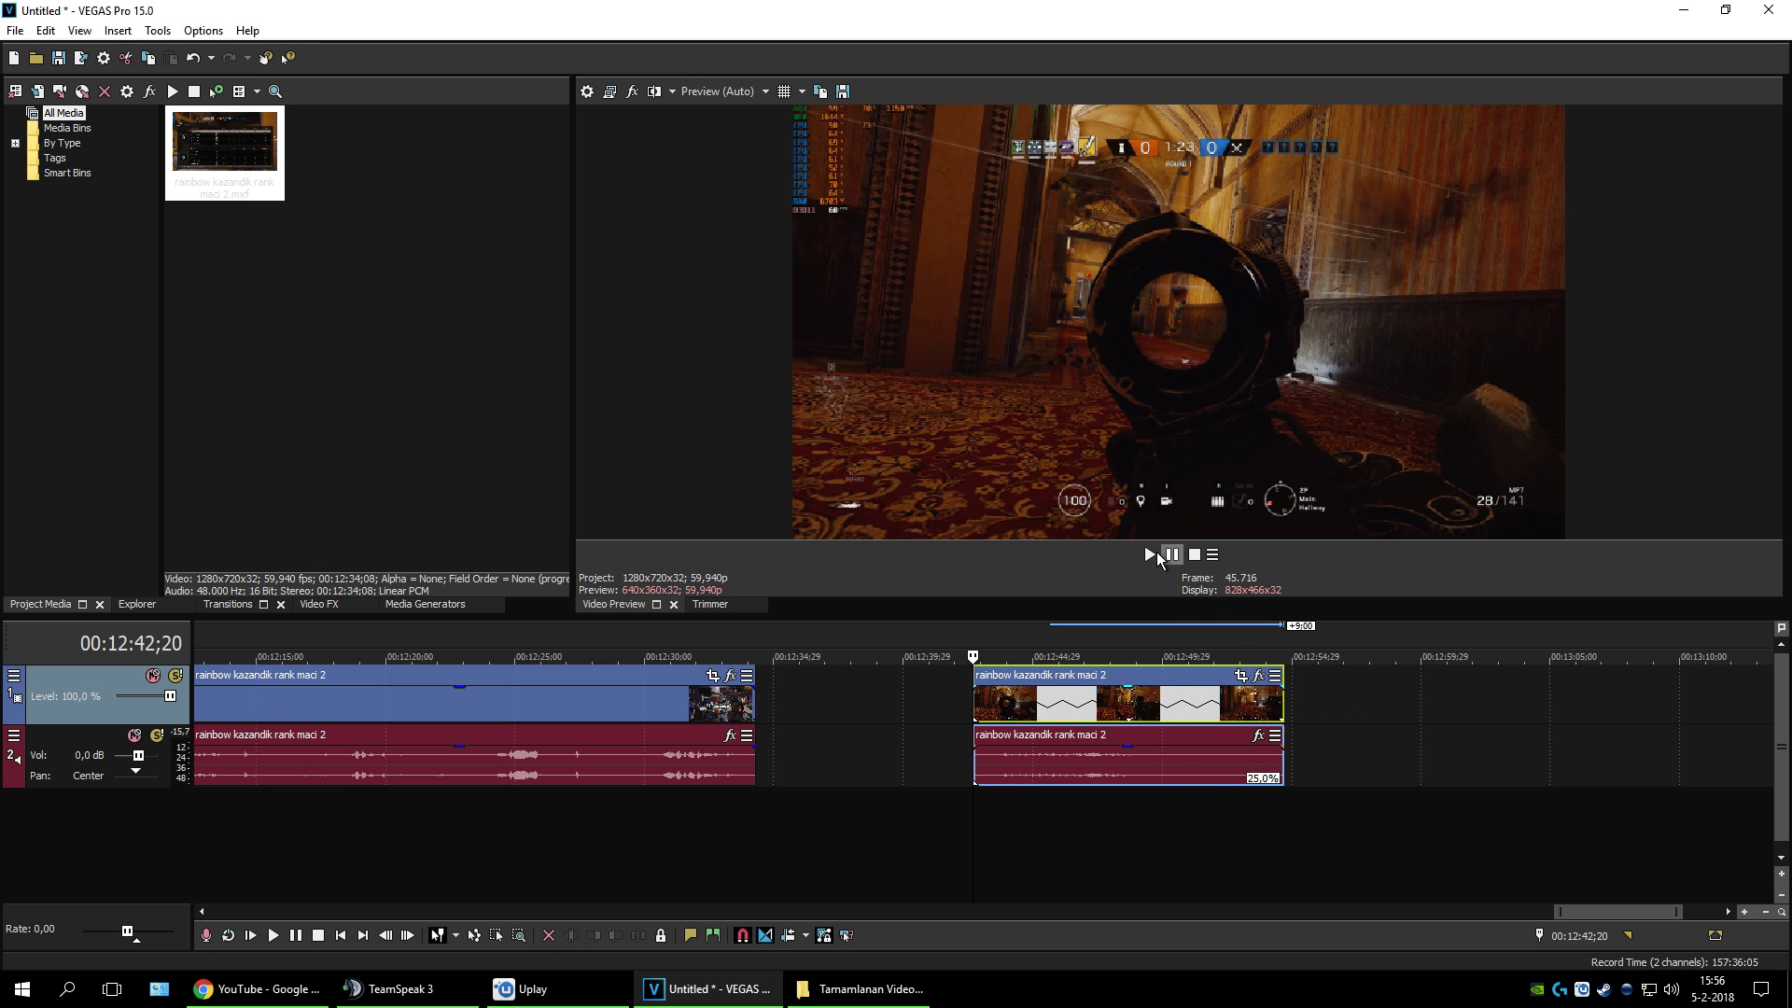
click(1157, 555)
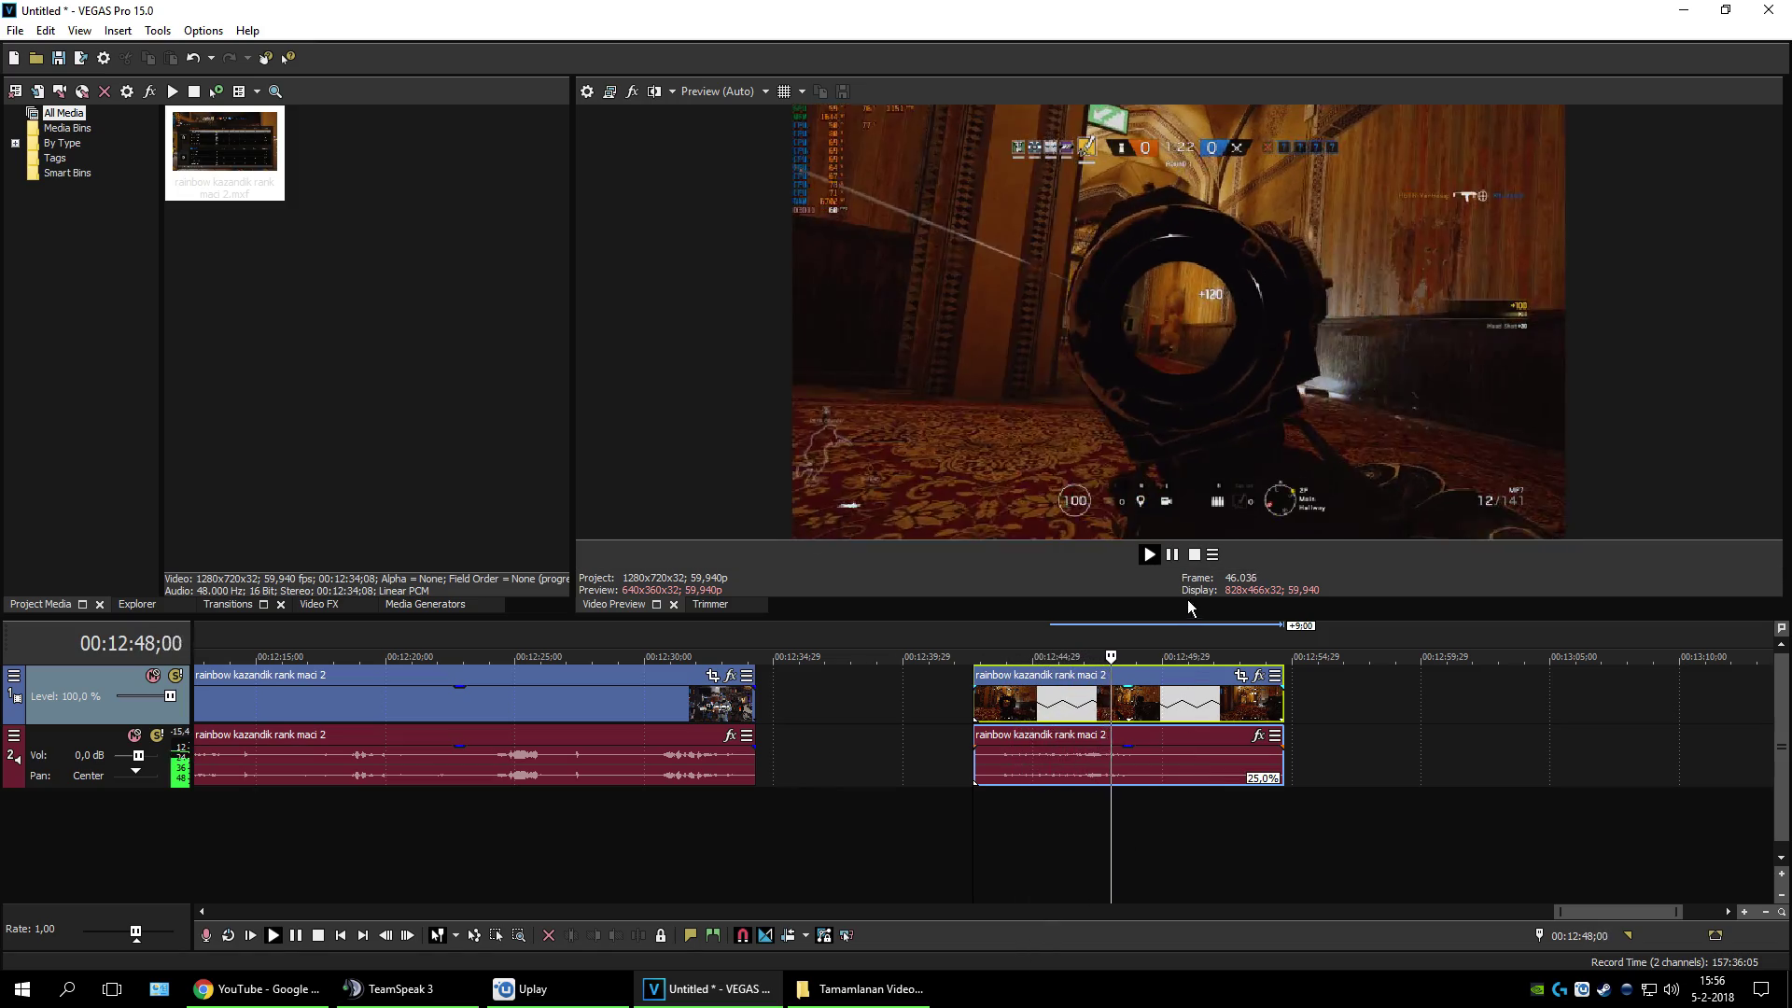
key(Return)
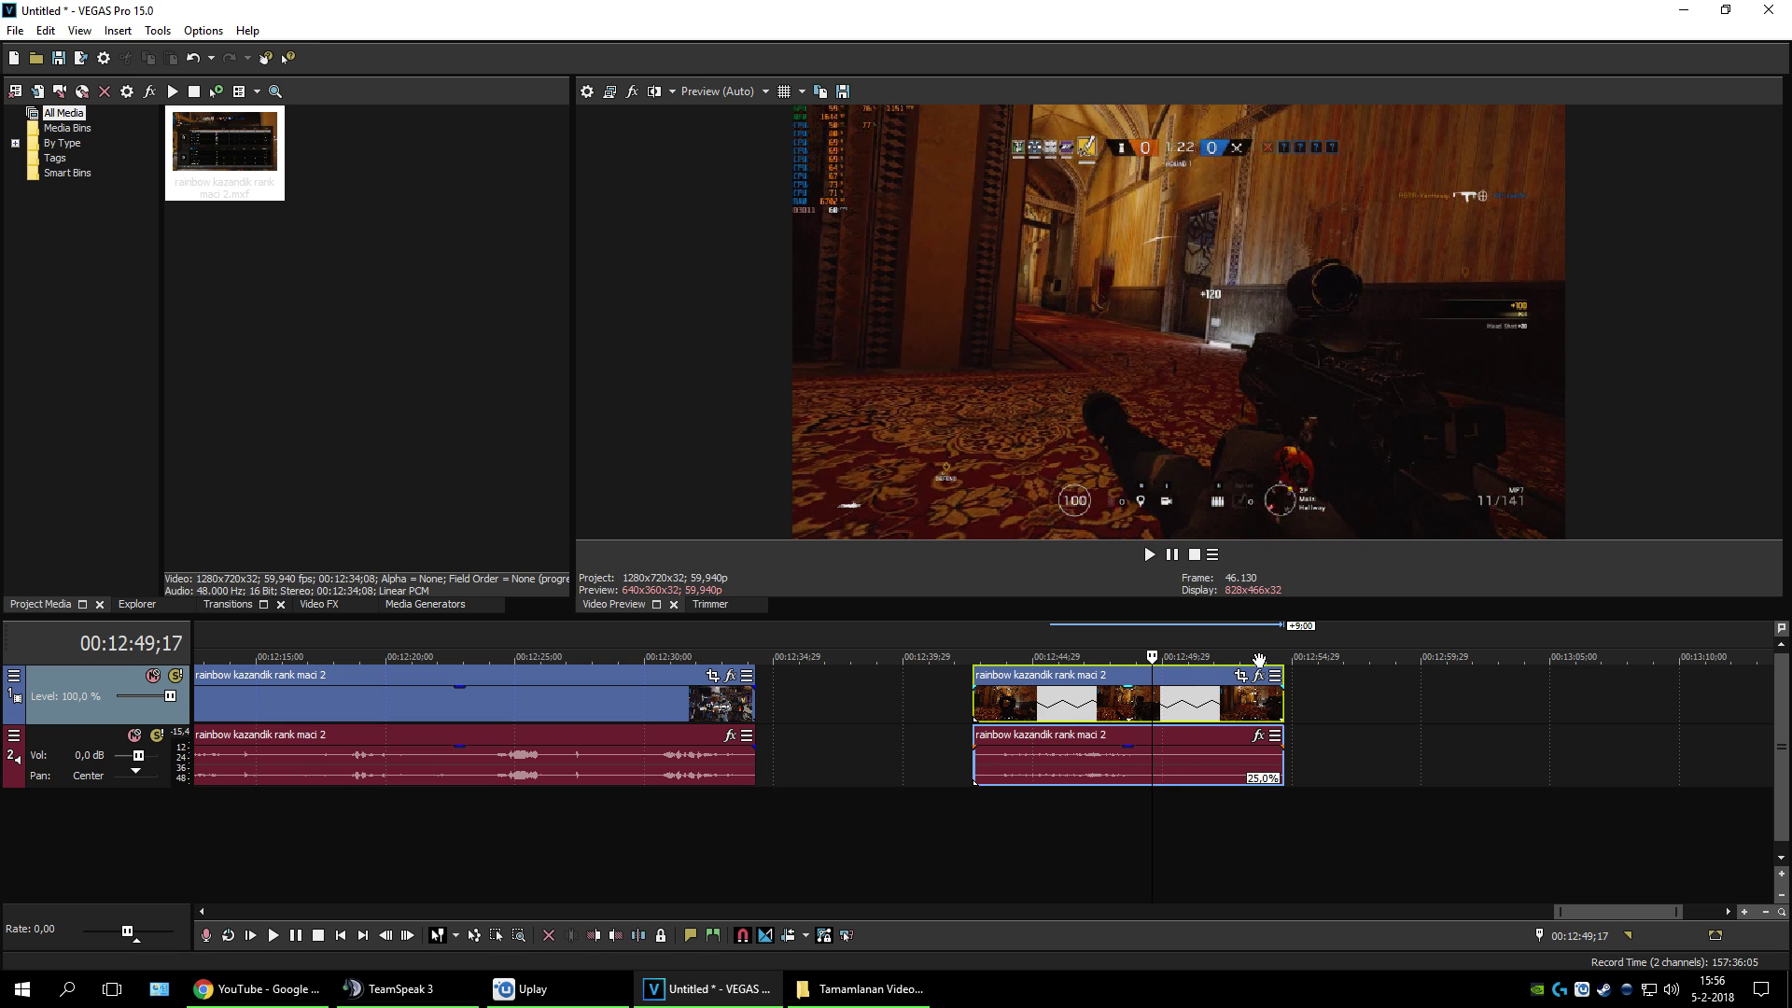
Step: Shorten the stretched piece to 49.9% playback speed and preview it from its start
drag(1281, 676, 1018, 645)
click(969, 629)
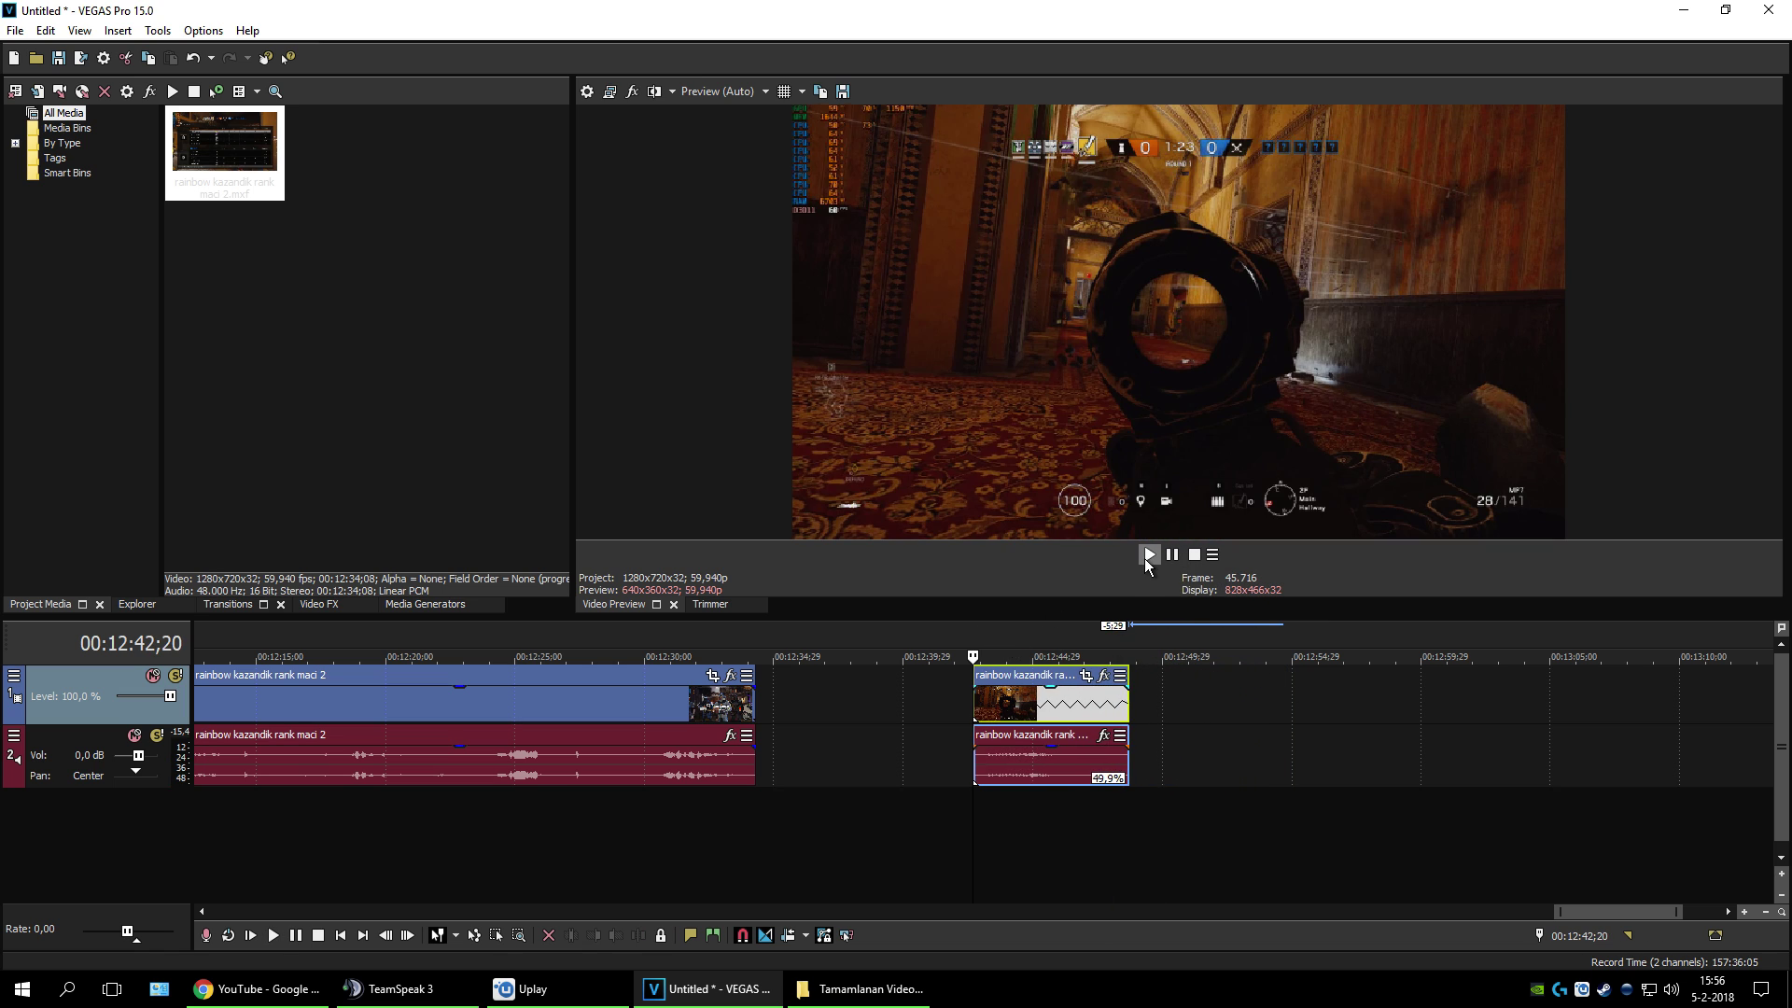
click(1148, 556)
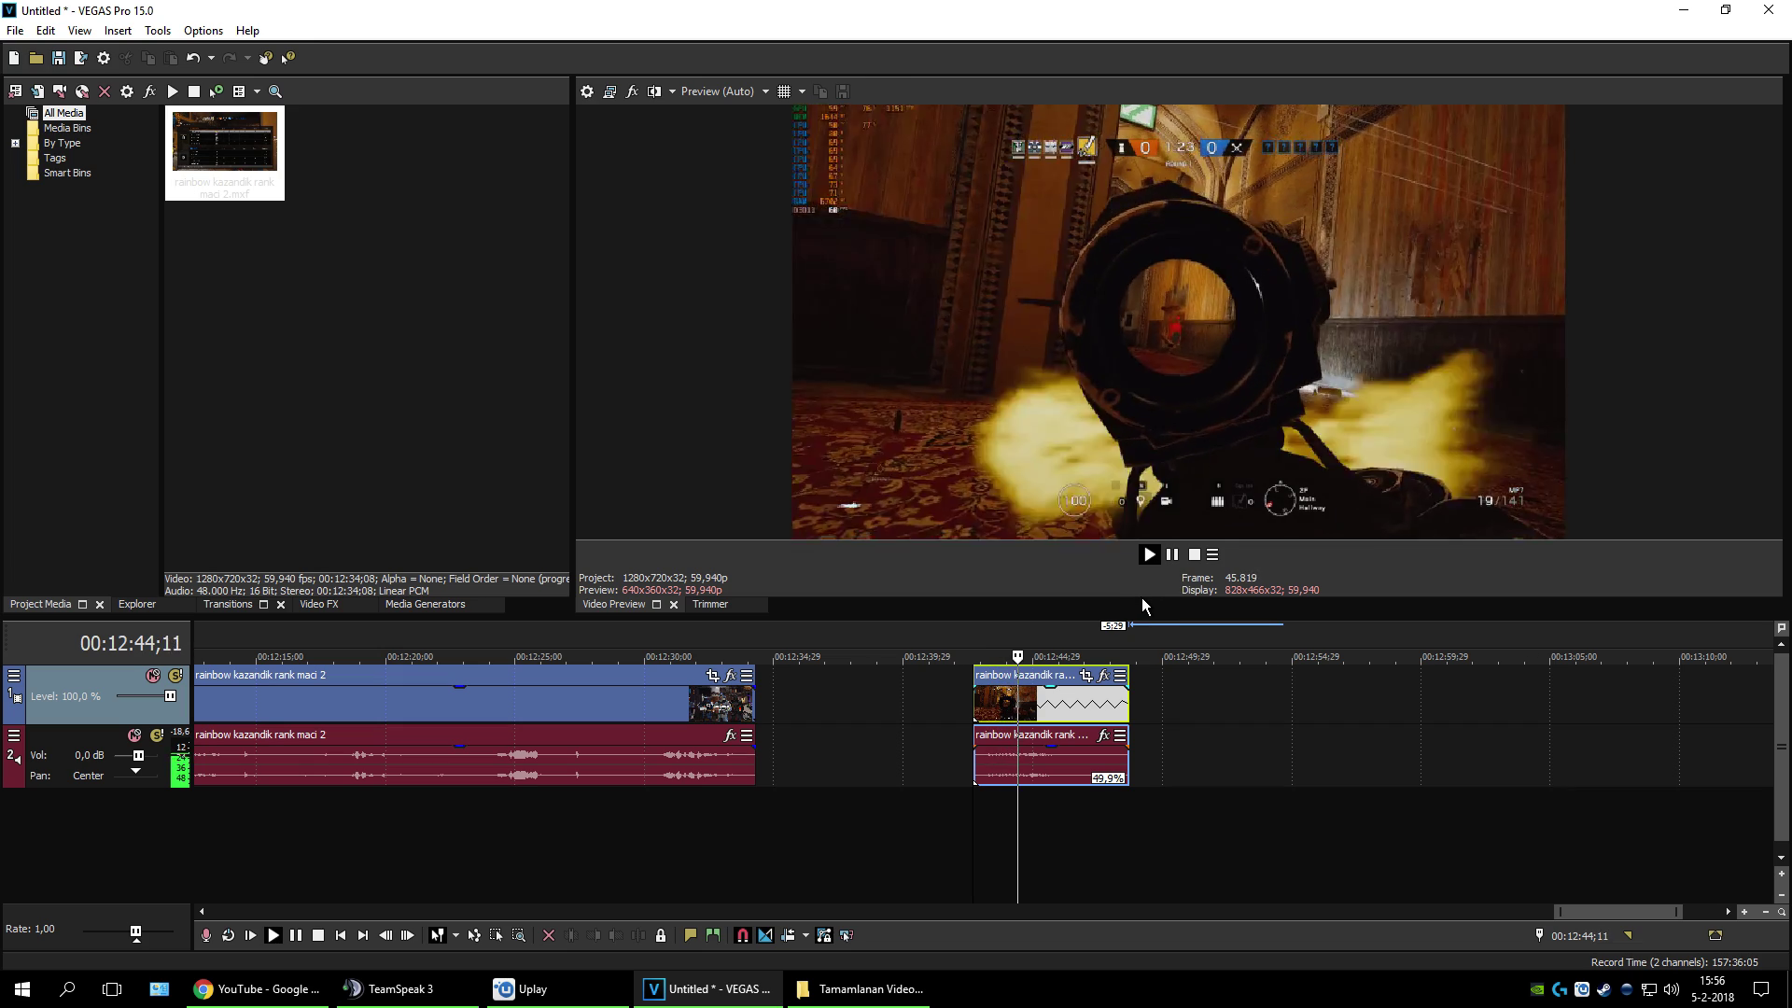
click(1172, 557)
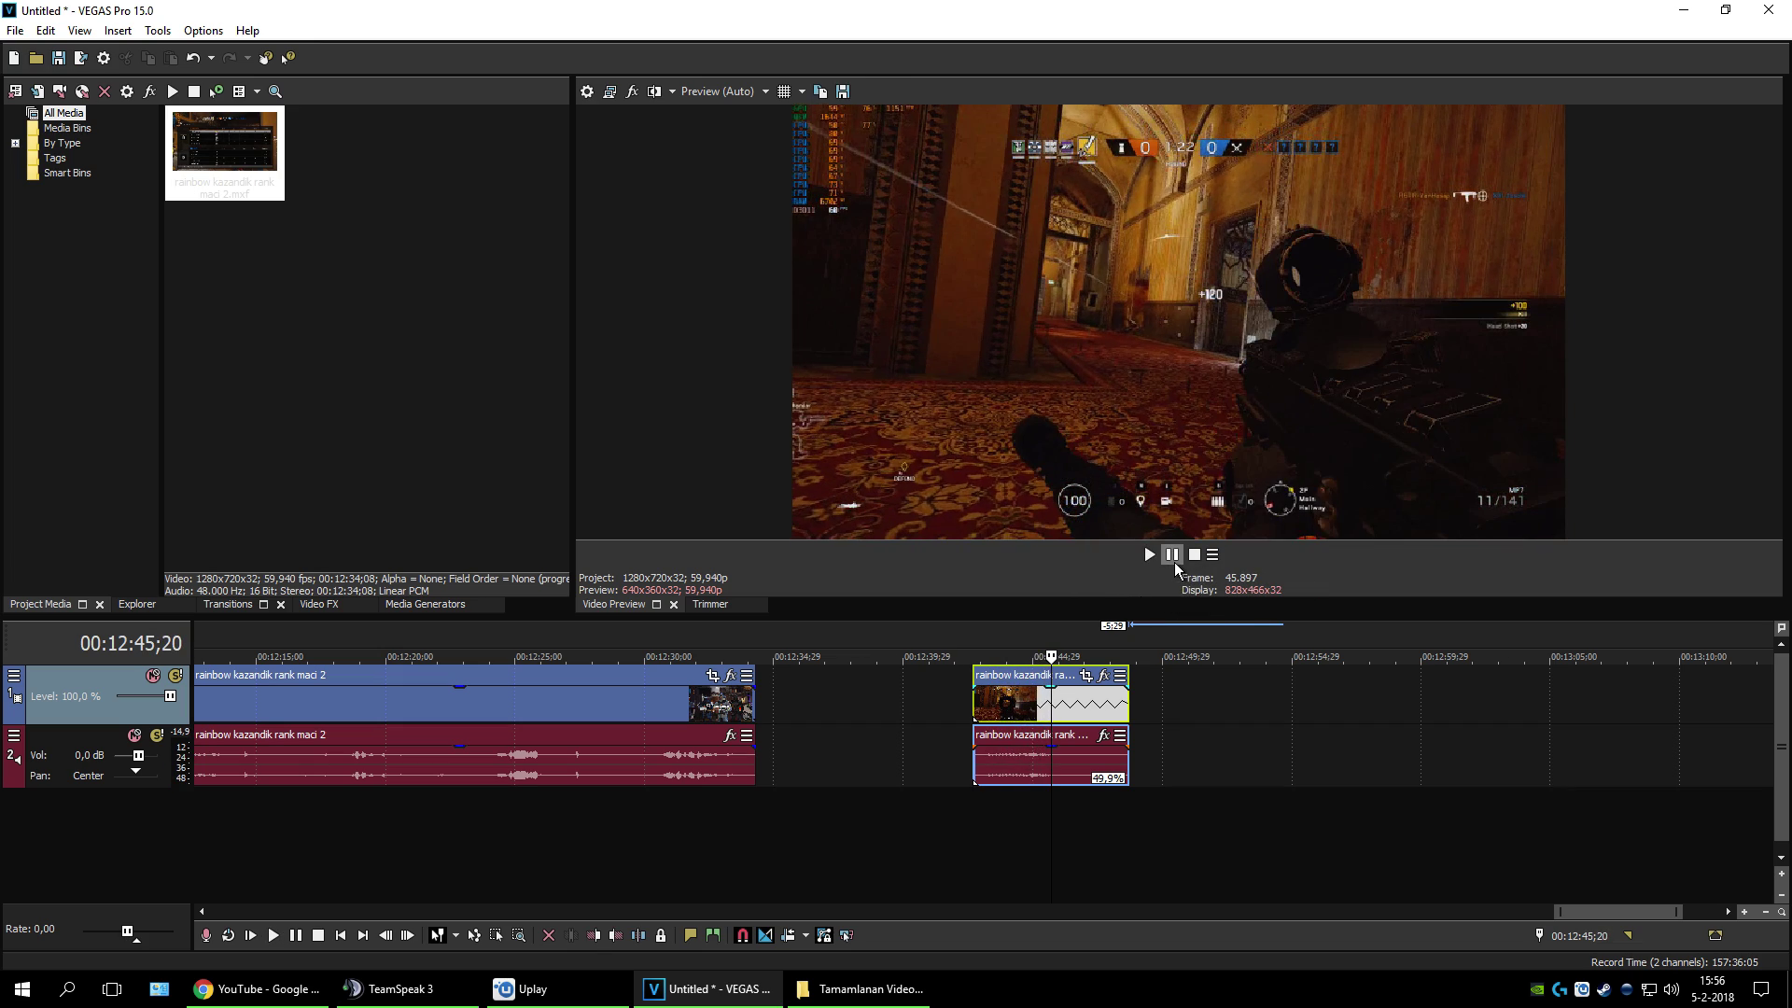
click(963, 646)
click(1031, 644)
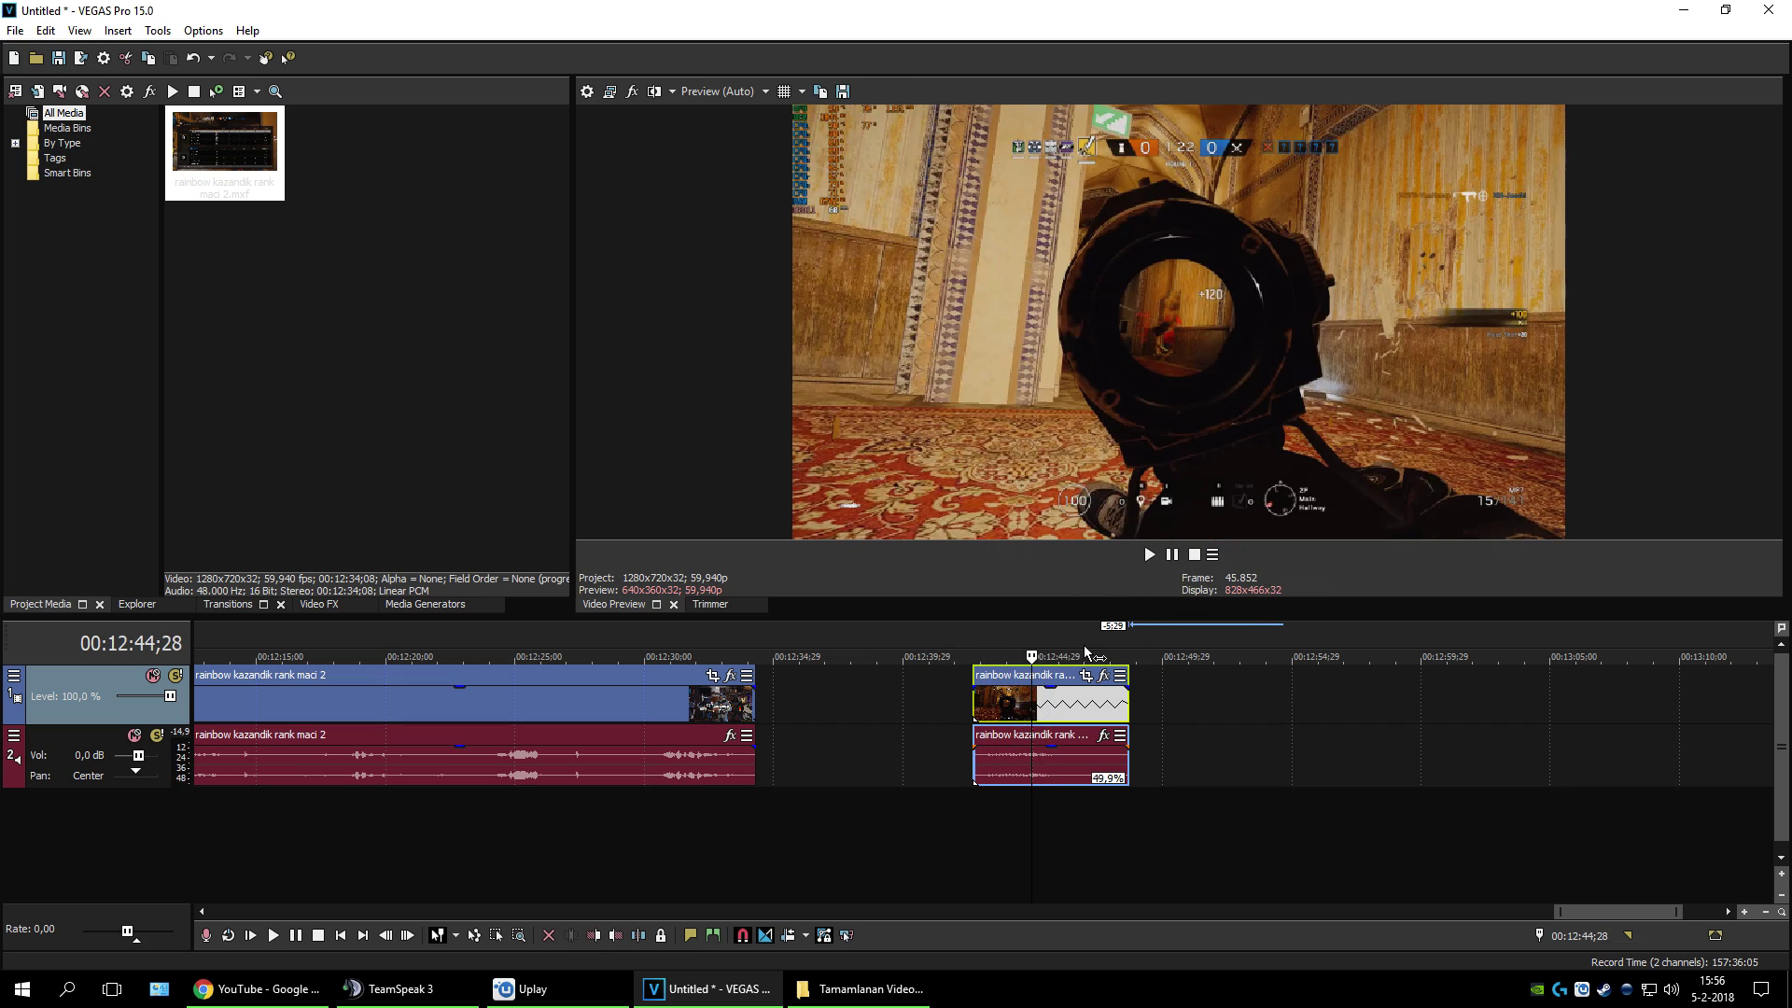
Step: Undo the last two speed changes on the firefight piece
click(192, 62)
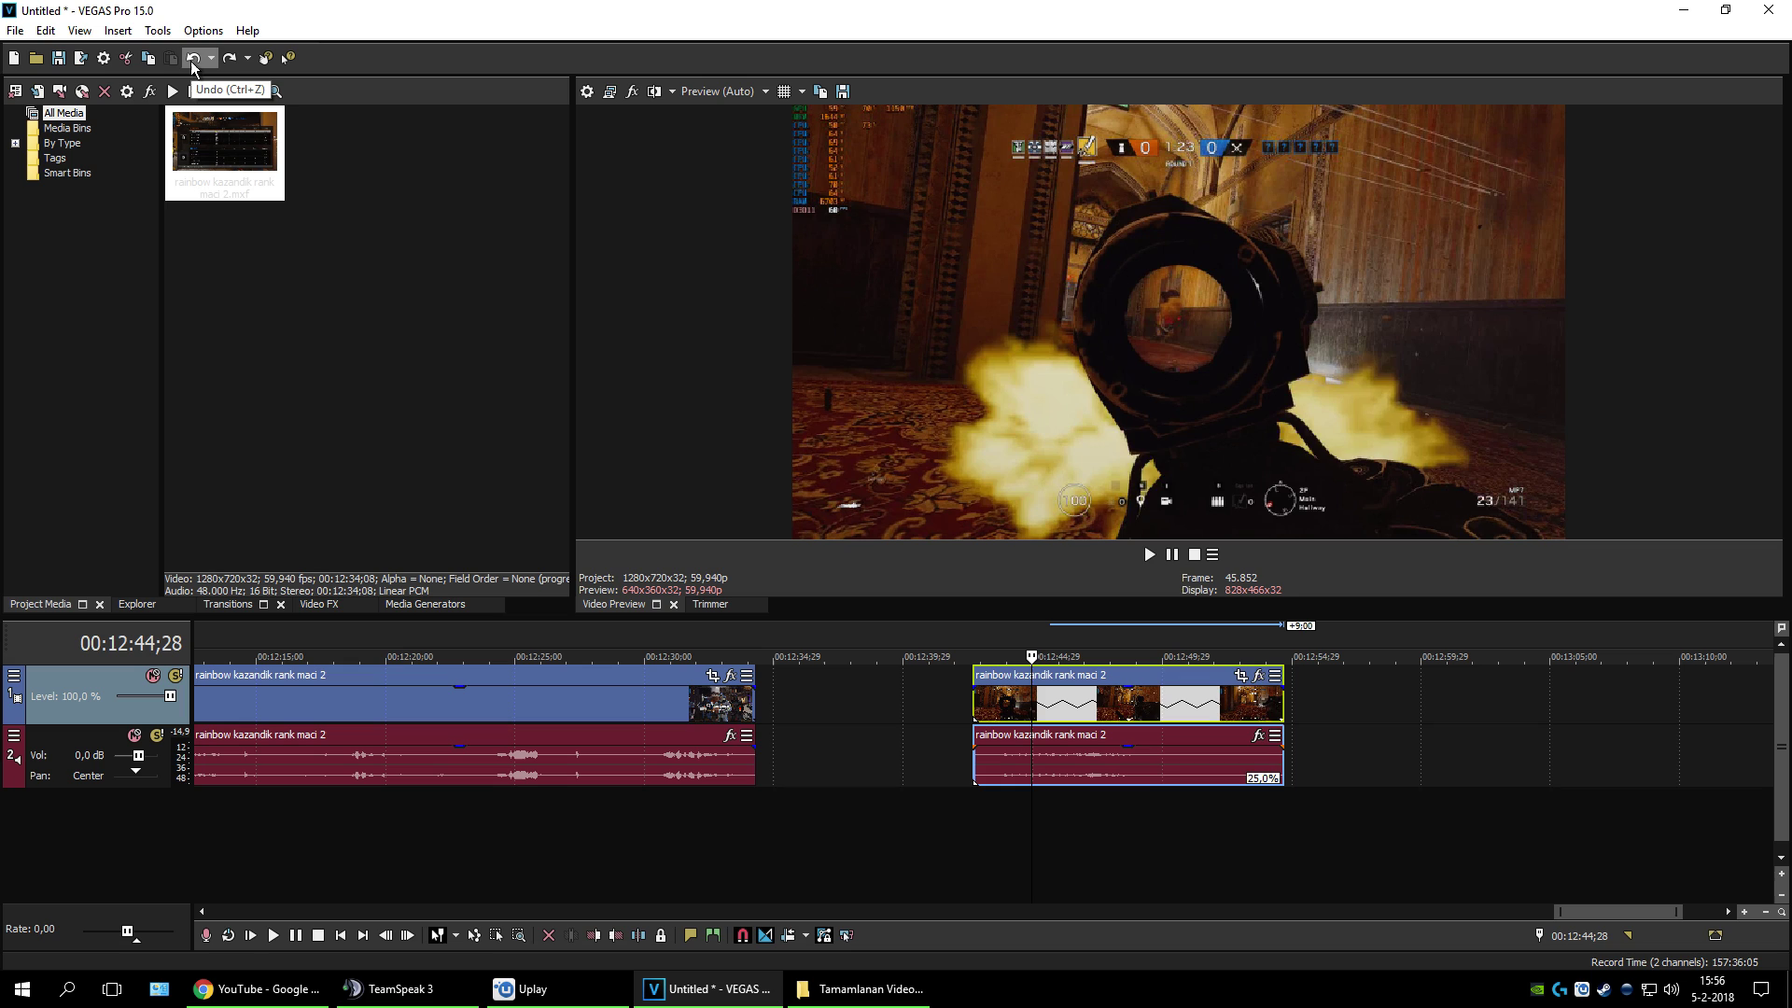
click(193, 62)
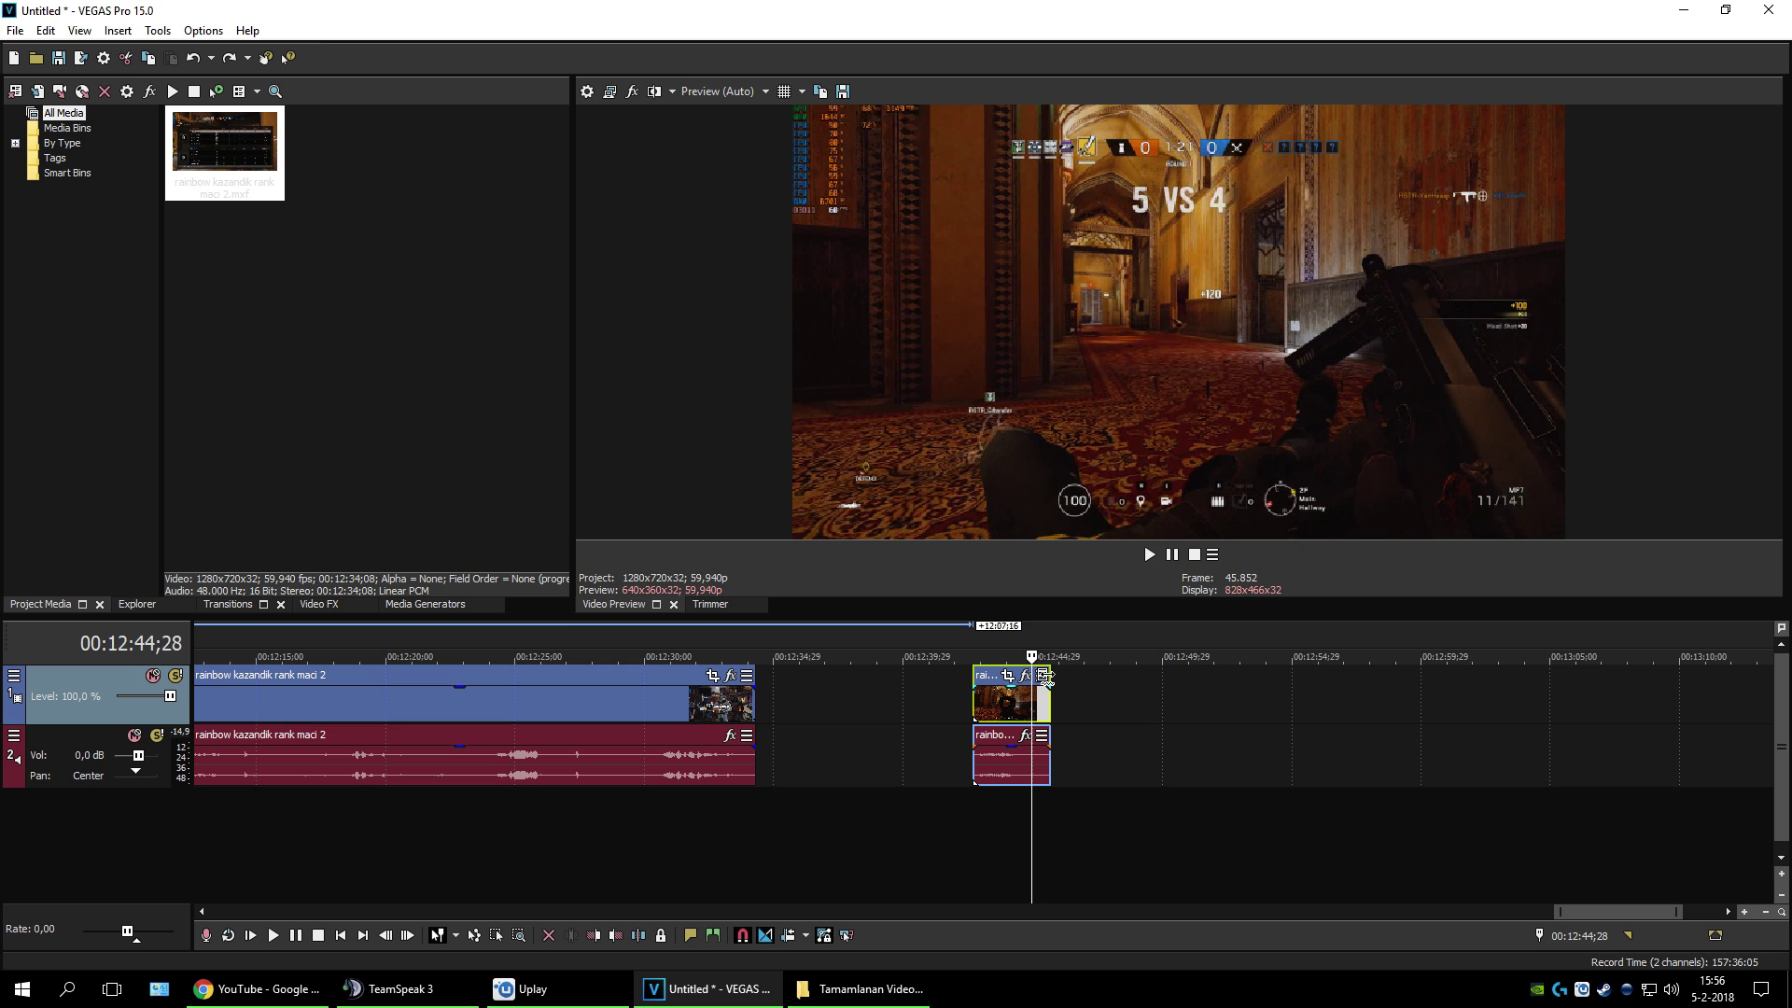
Step: Compress the firefight piece to 400% playback speed and preview it from 00:12:42;20
drag(1046, 678, 868, 688)
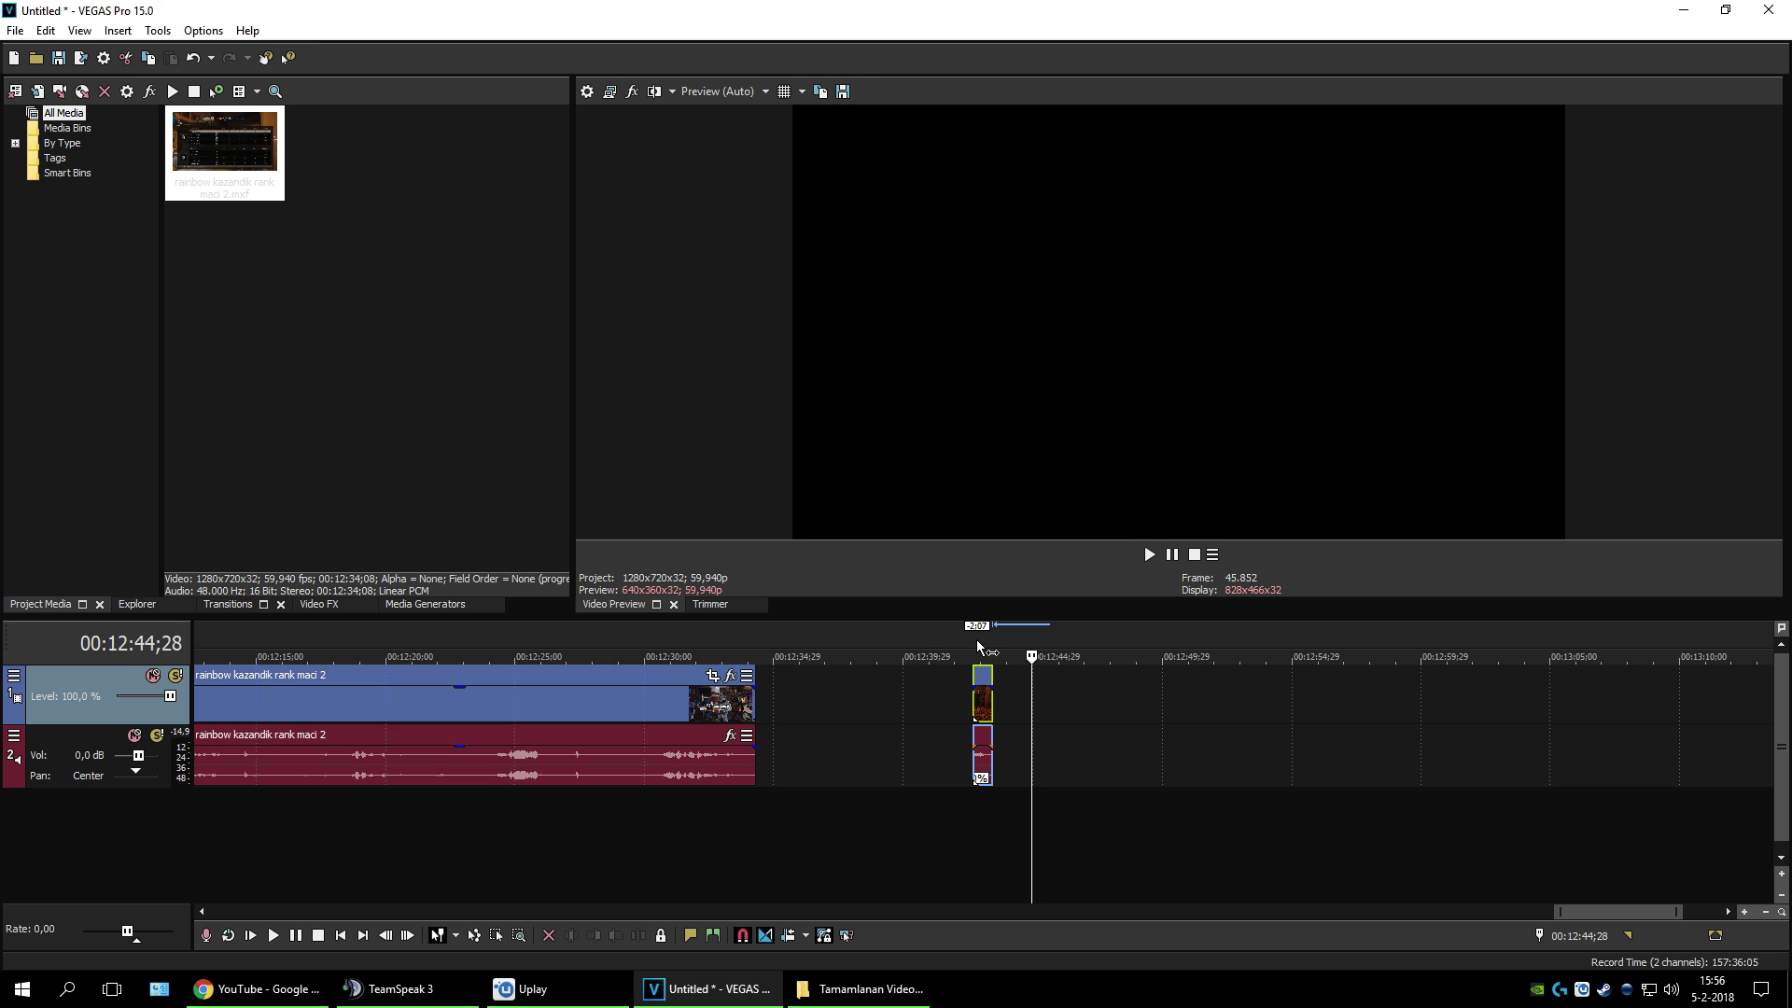
click(975, 644)
click(1149, 554)
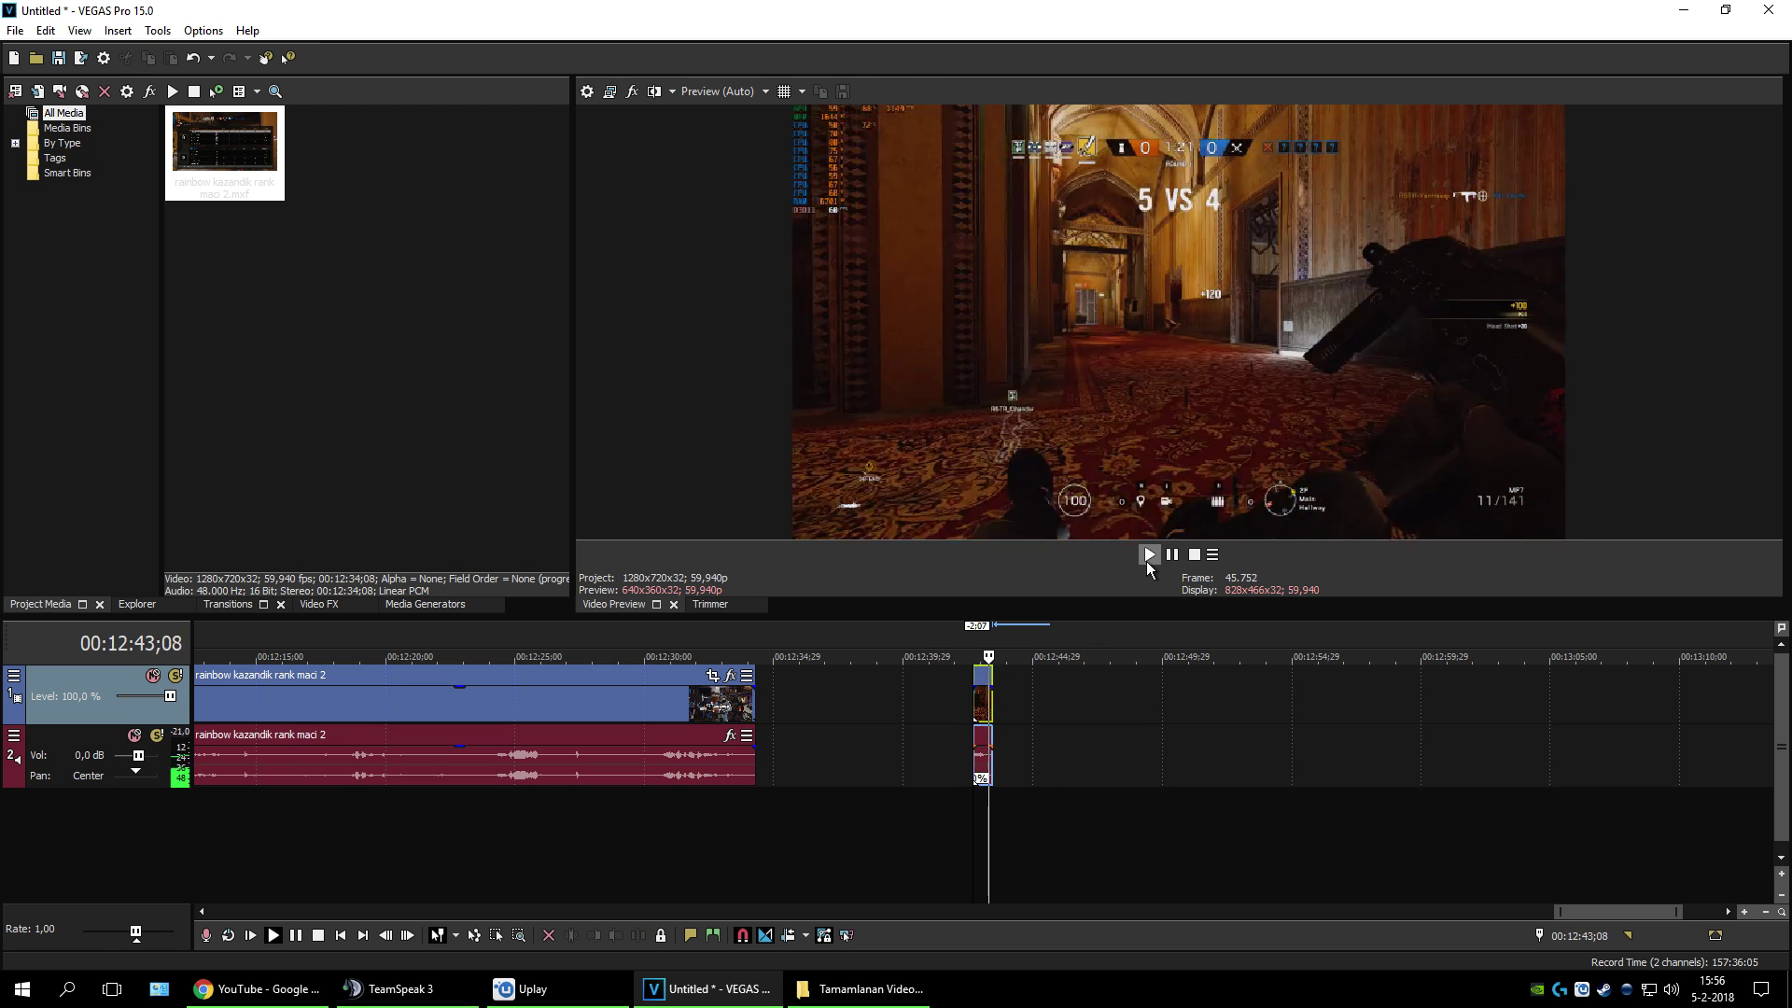
key(space)
scroll(976, 636, up, 10)
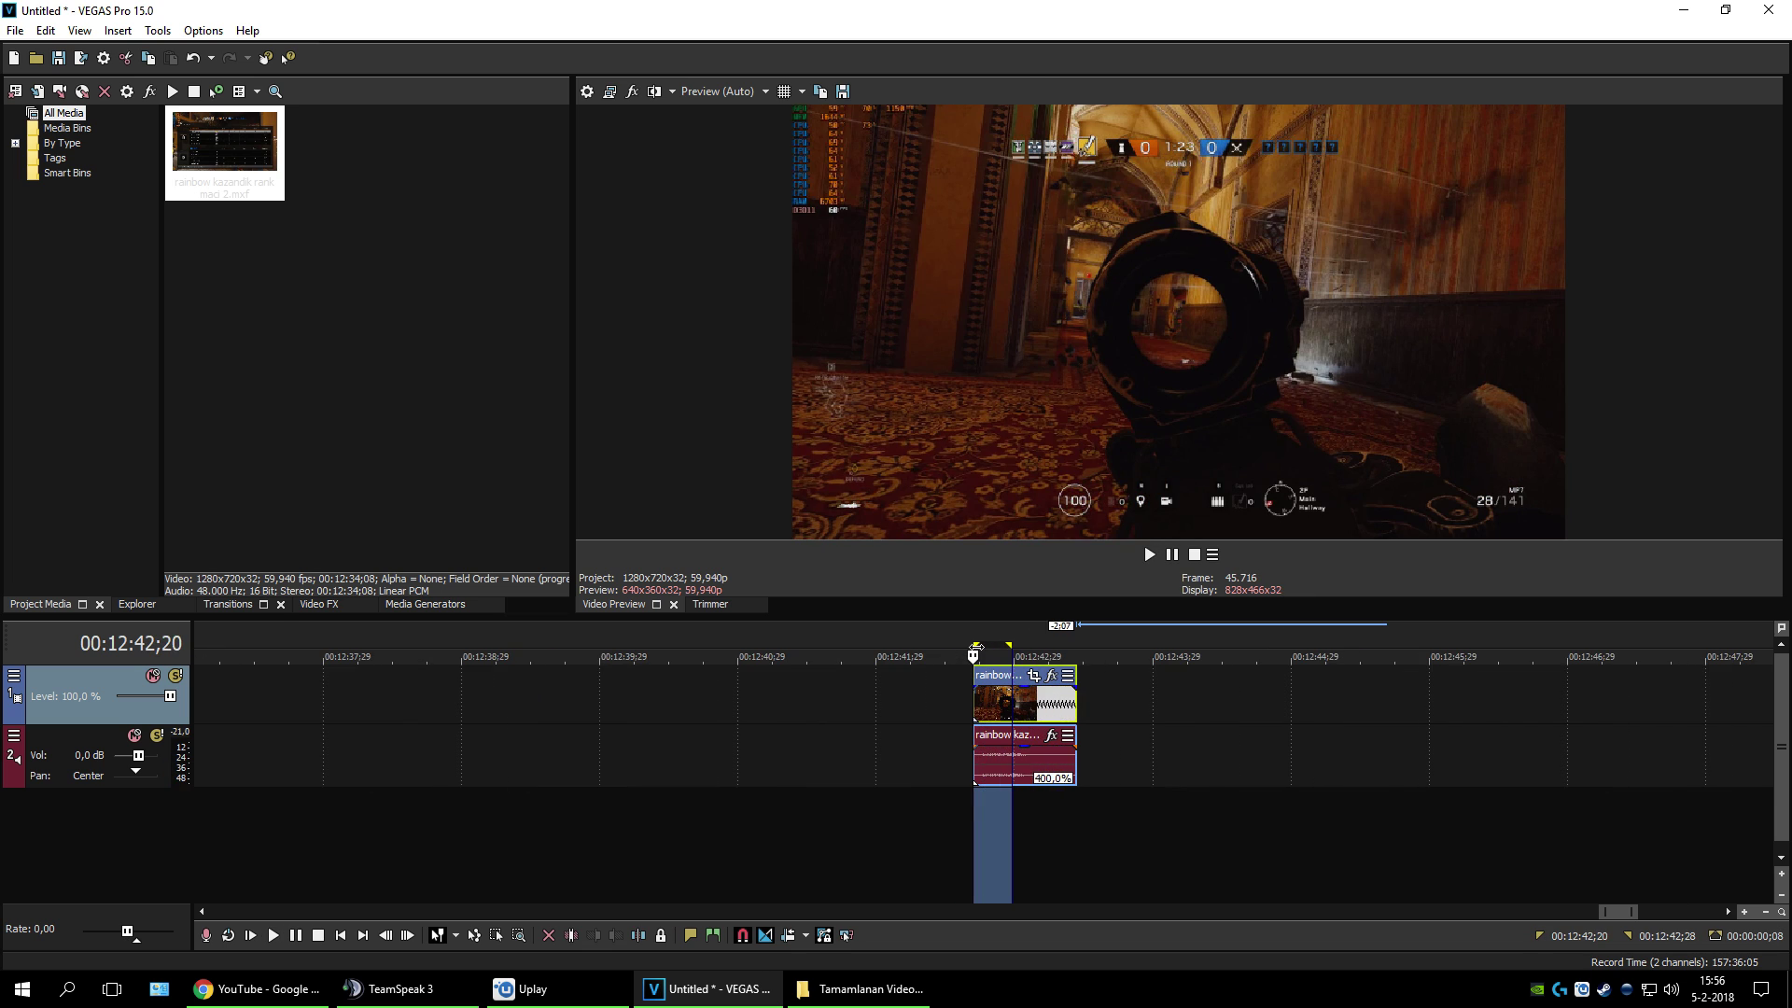
click(984, 644)
scroll(908, 737, down, 8)
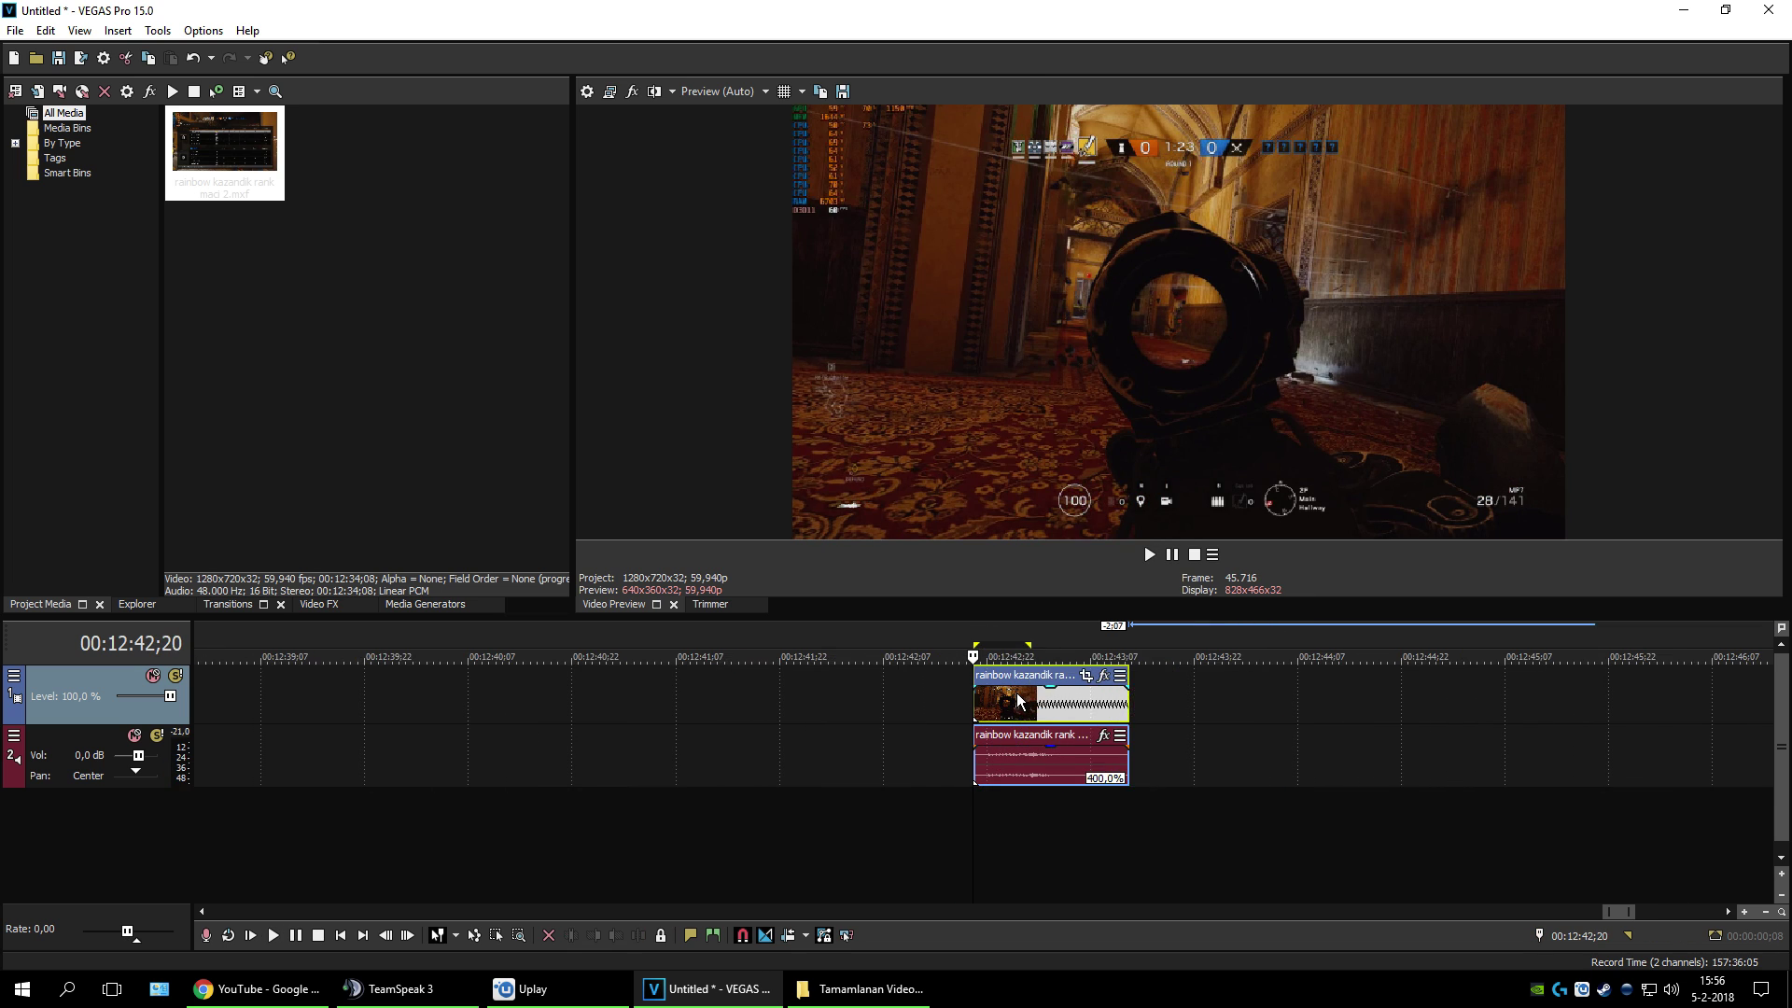
scroll(908, 737, down, 6)
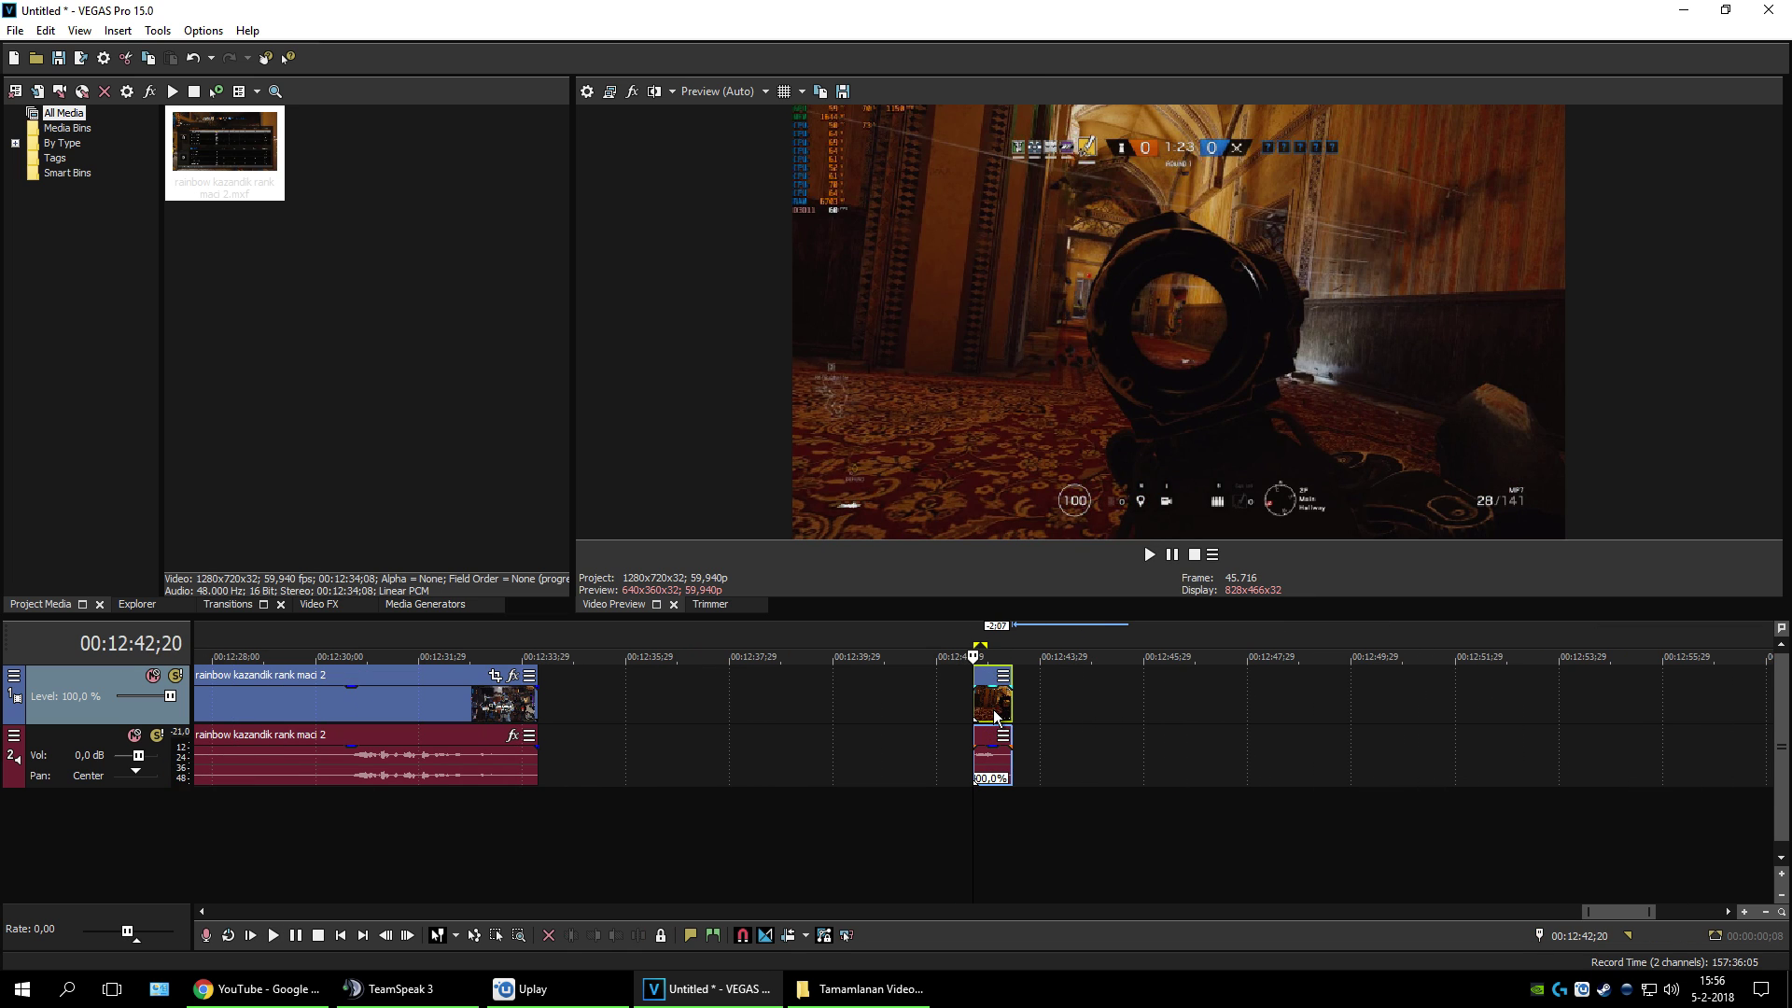
Step: Restore the VEGAS Pro window to a smaller size, move it clear of the desktop icons and open the "muzikler" folder
double_click(713, 15)
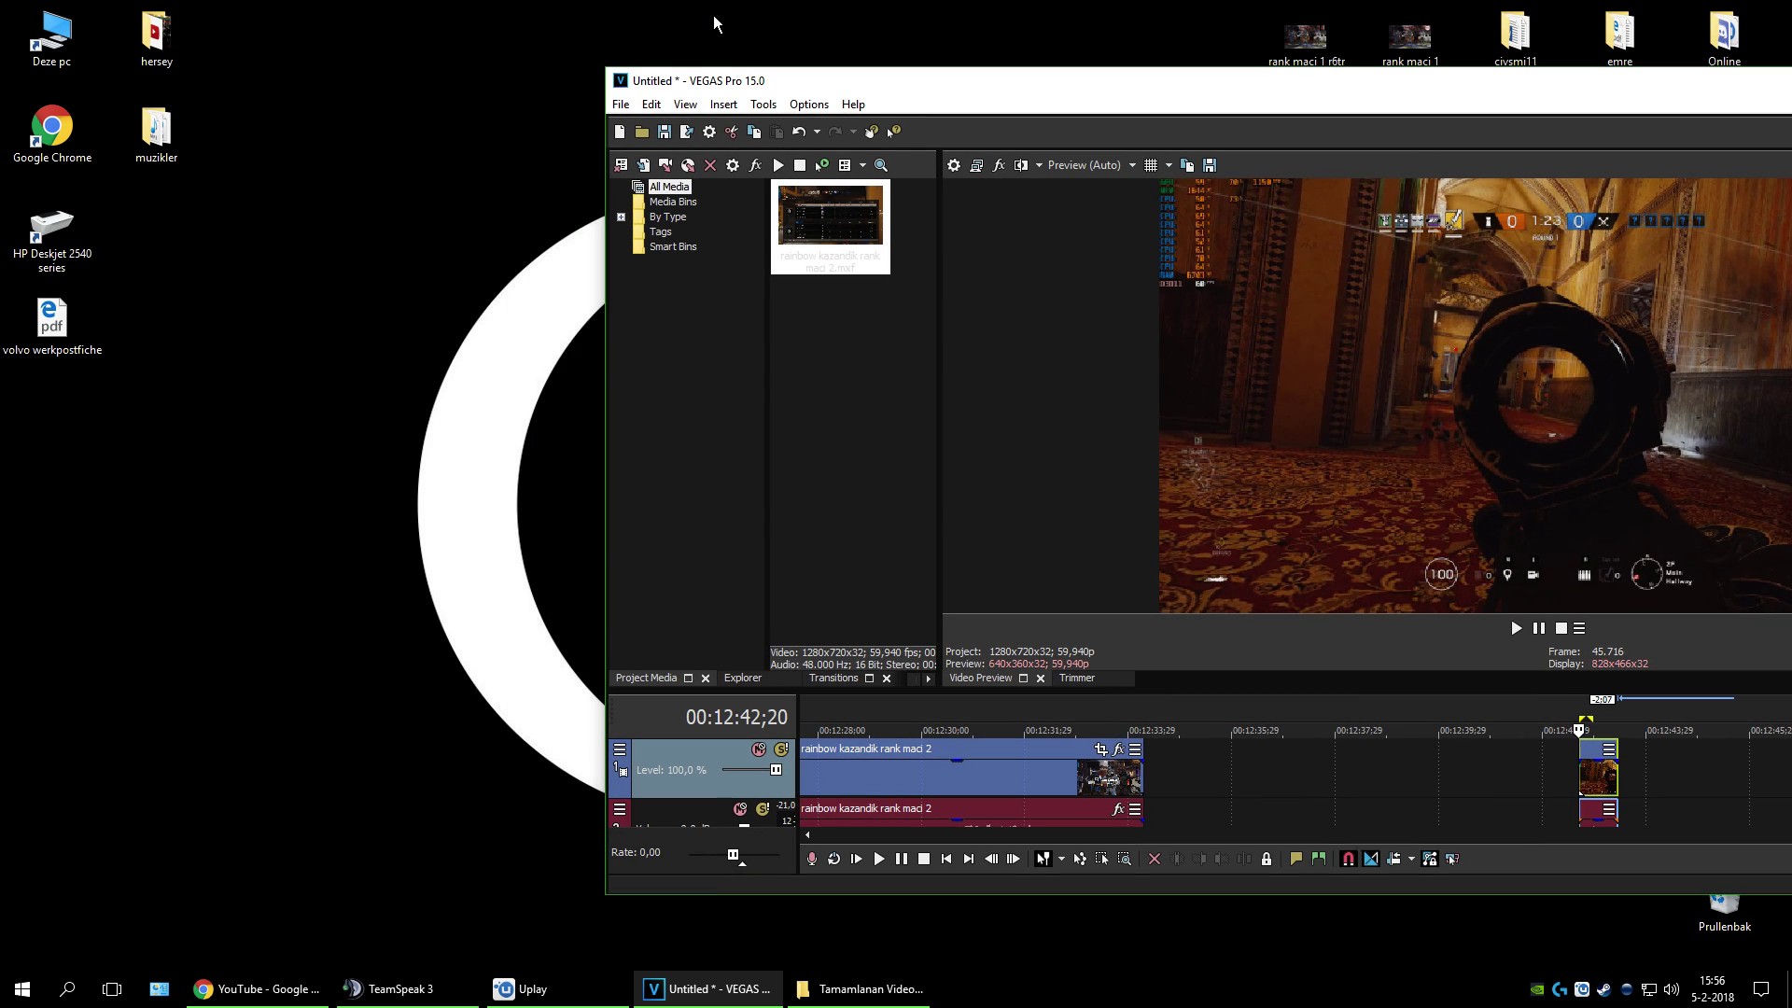
drag(1064, 91, 893, 64)
click(176, 134)
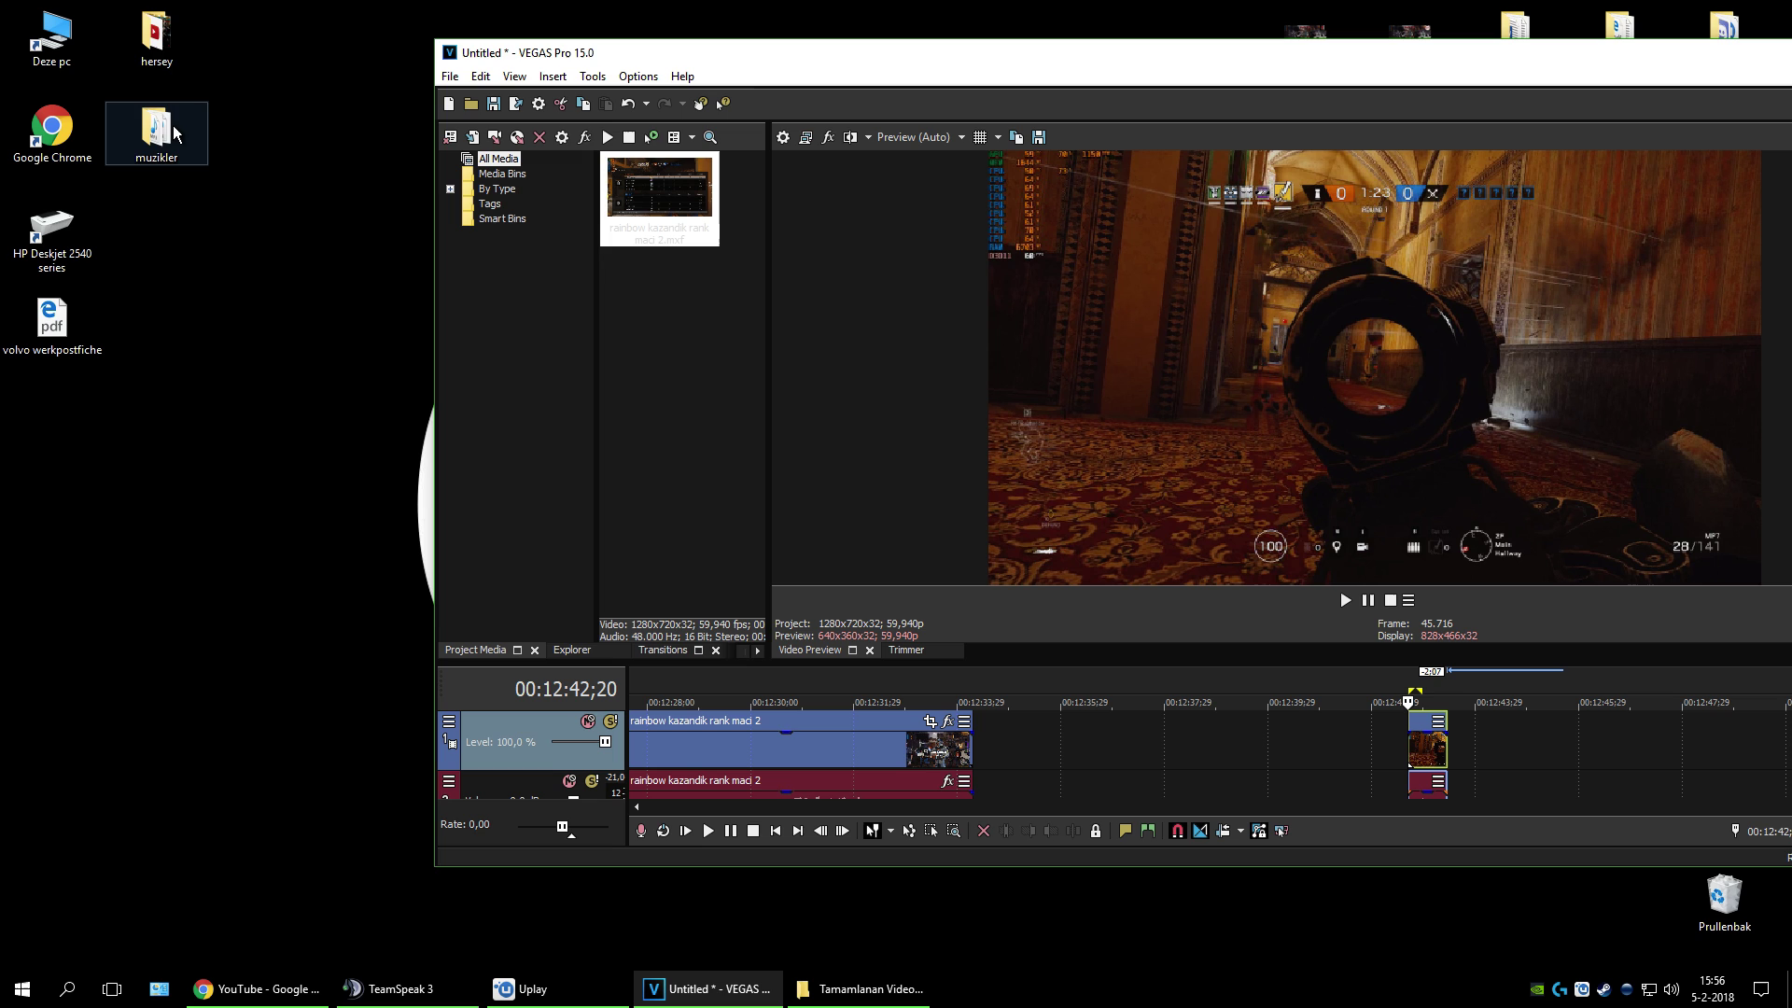
double_click(175, 133)
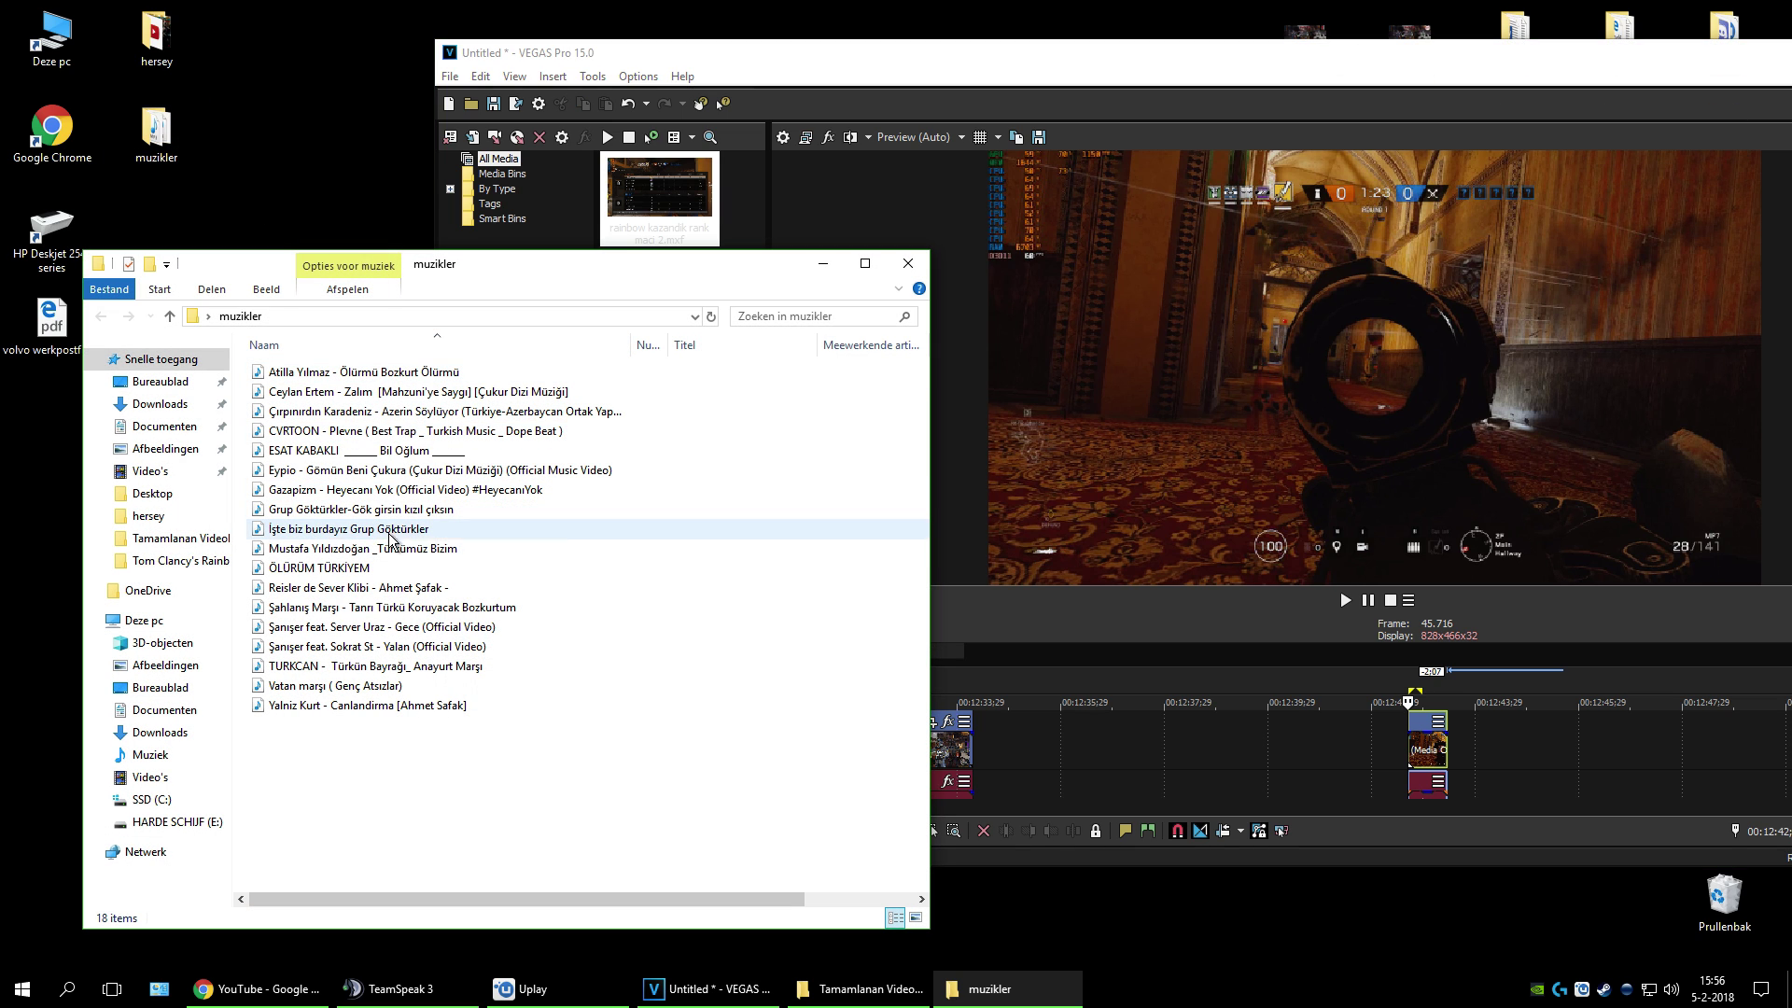
Step: Go to the "oyun muzikleri" folder inside "Youtube Kanal" on drive E
click(140, 620)
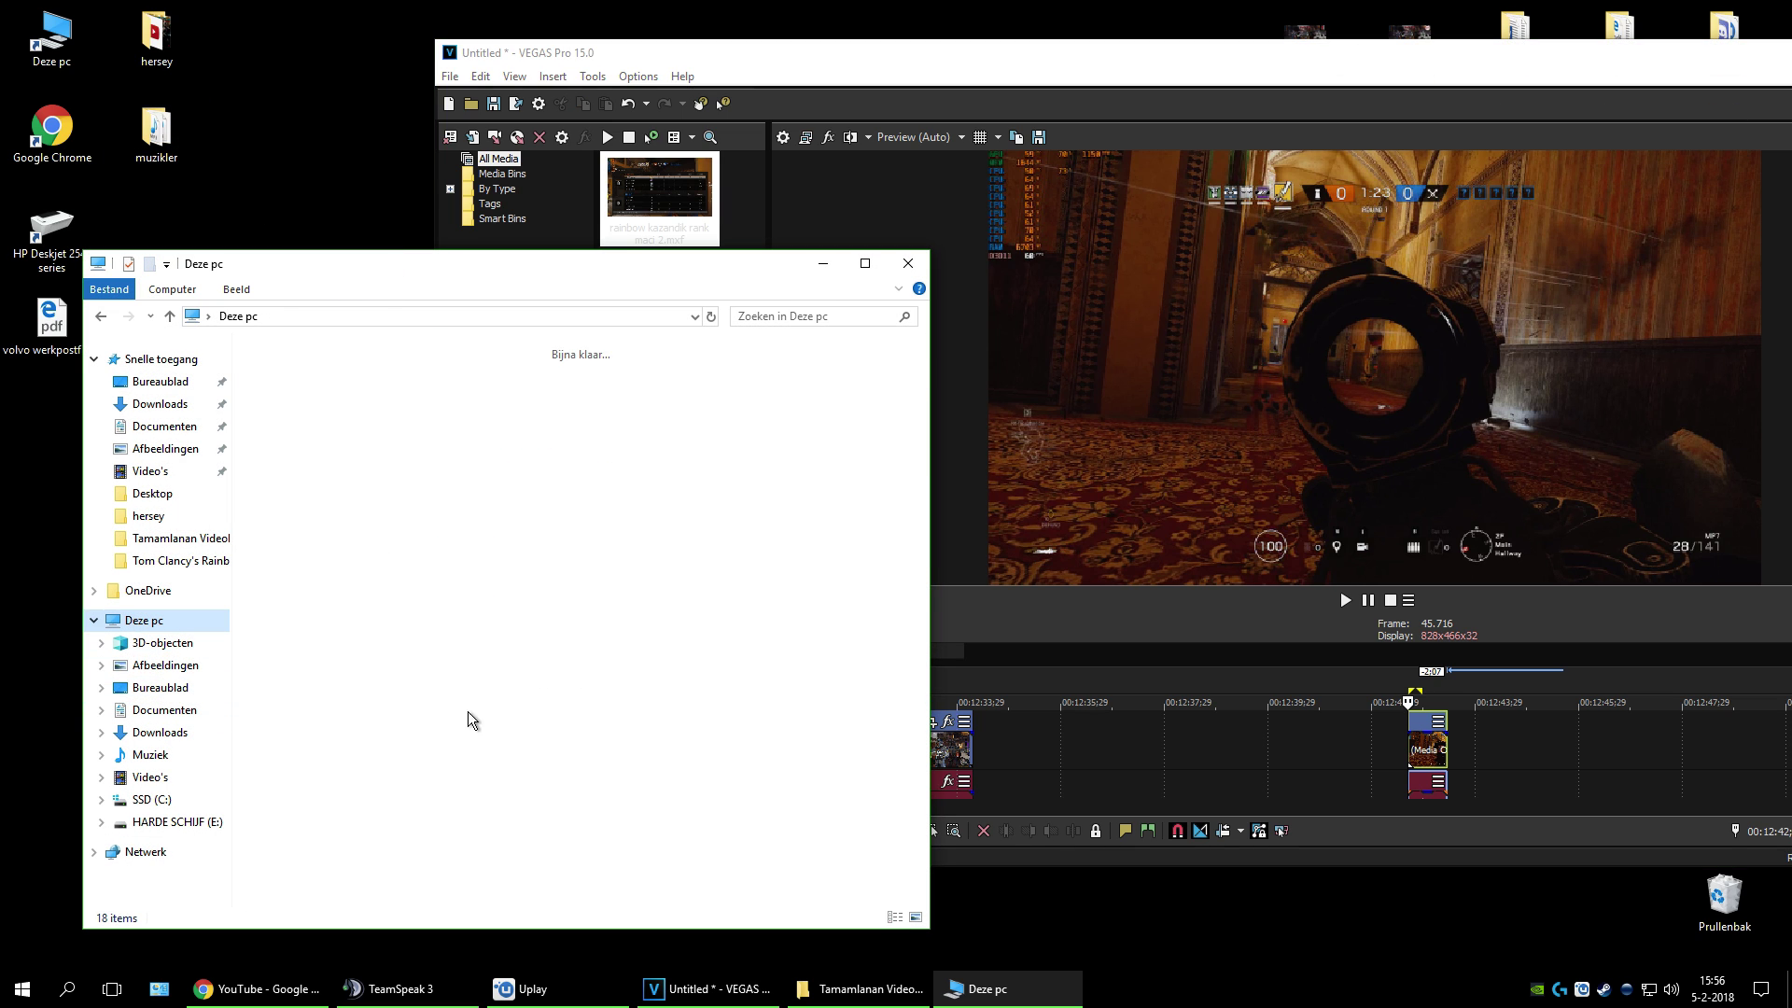
double_click(468, 705)
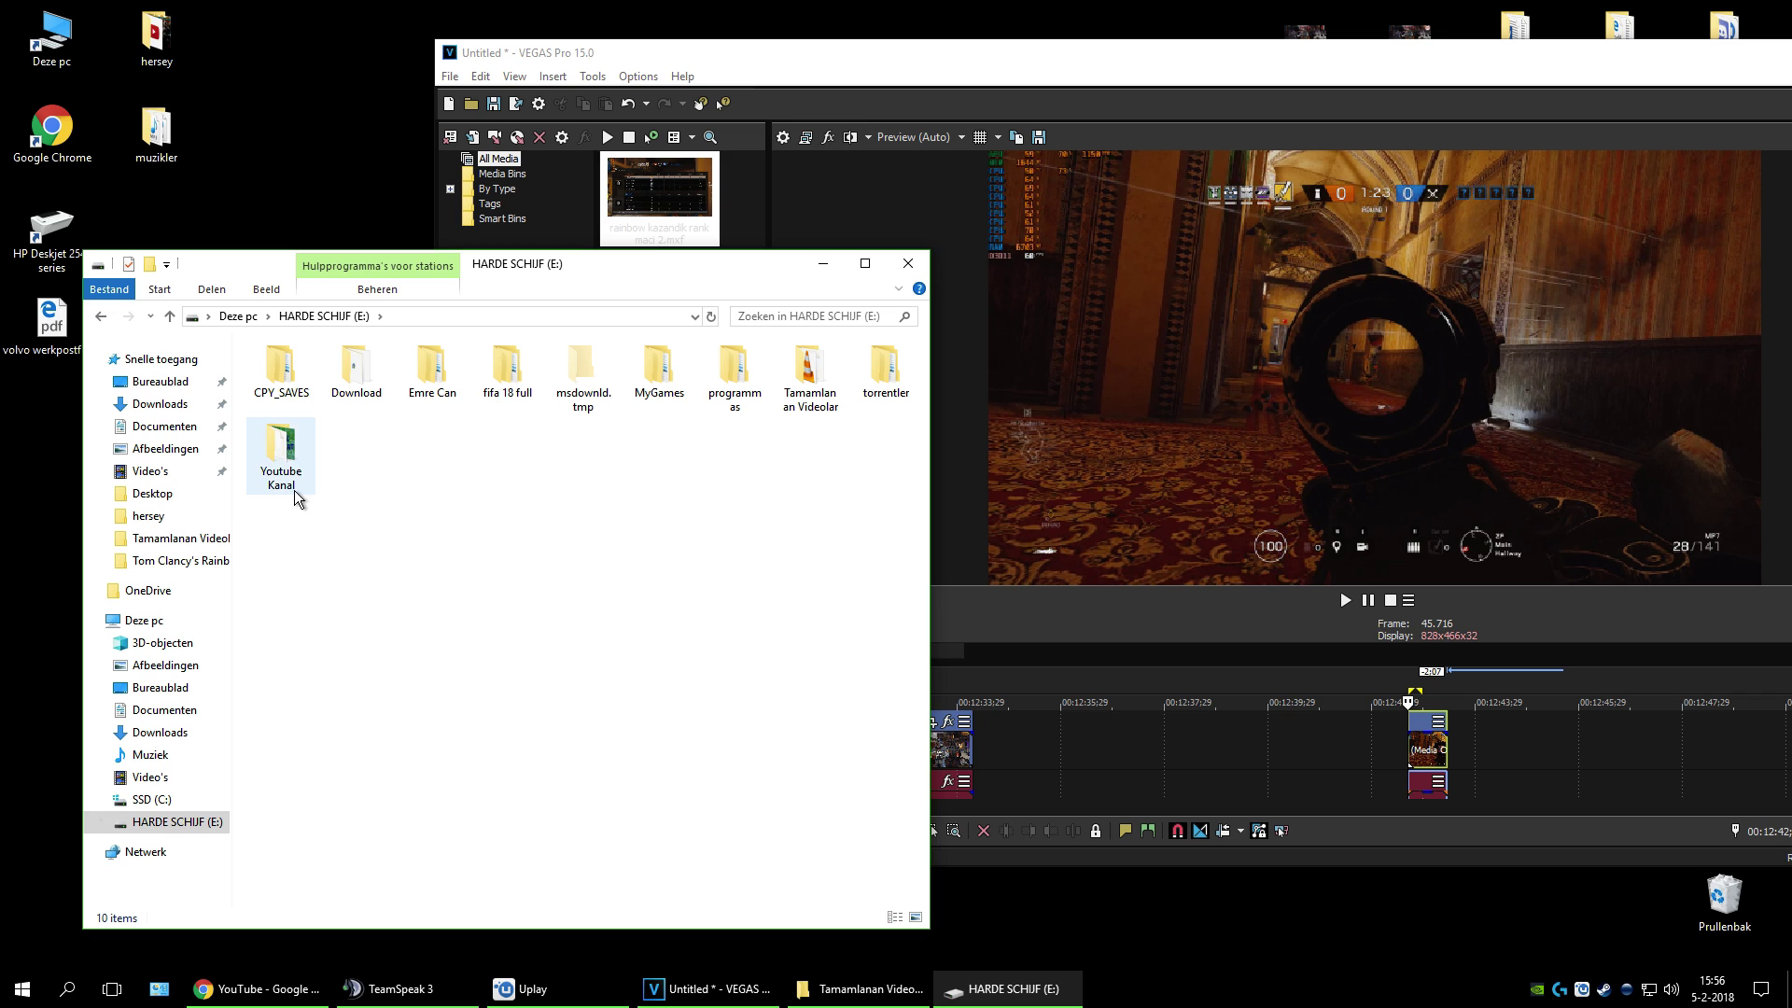
click(312, 476)
double_click(313, 476)
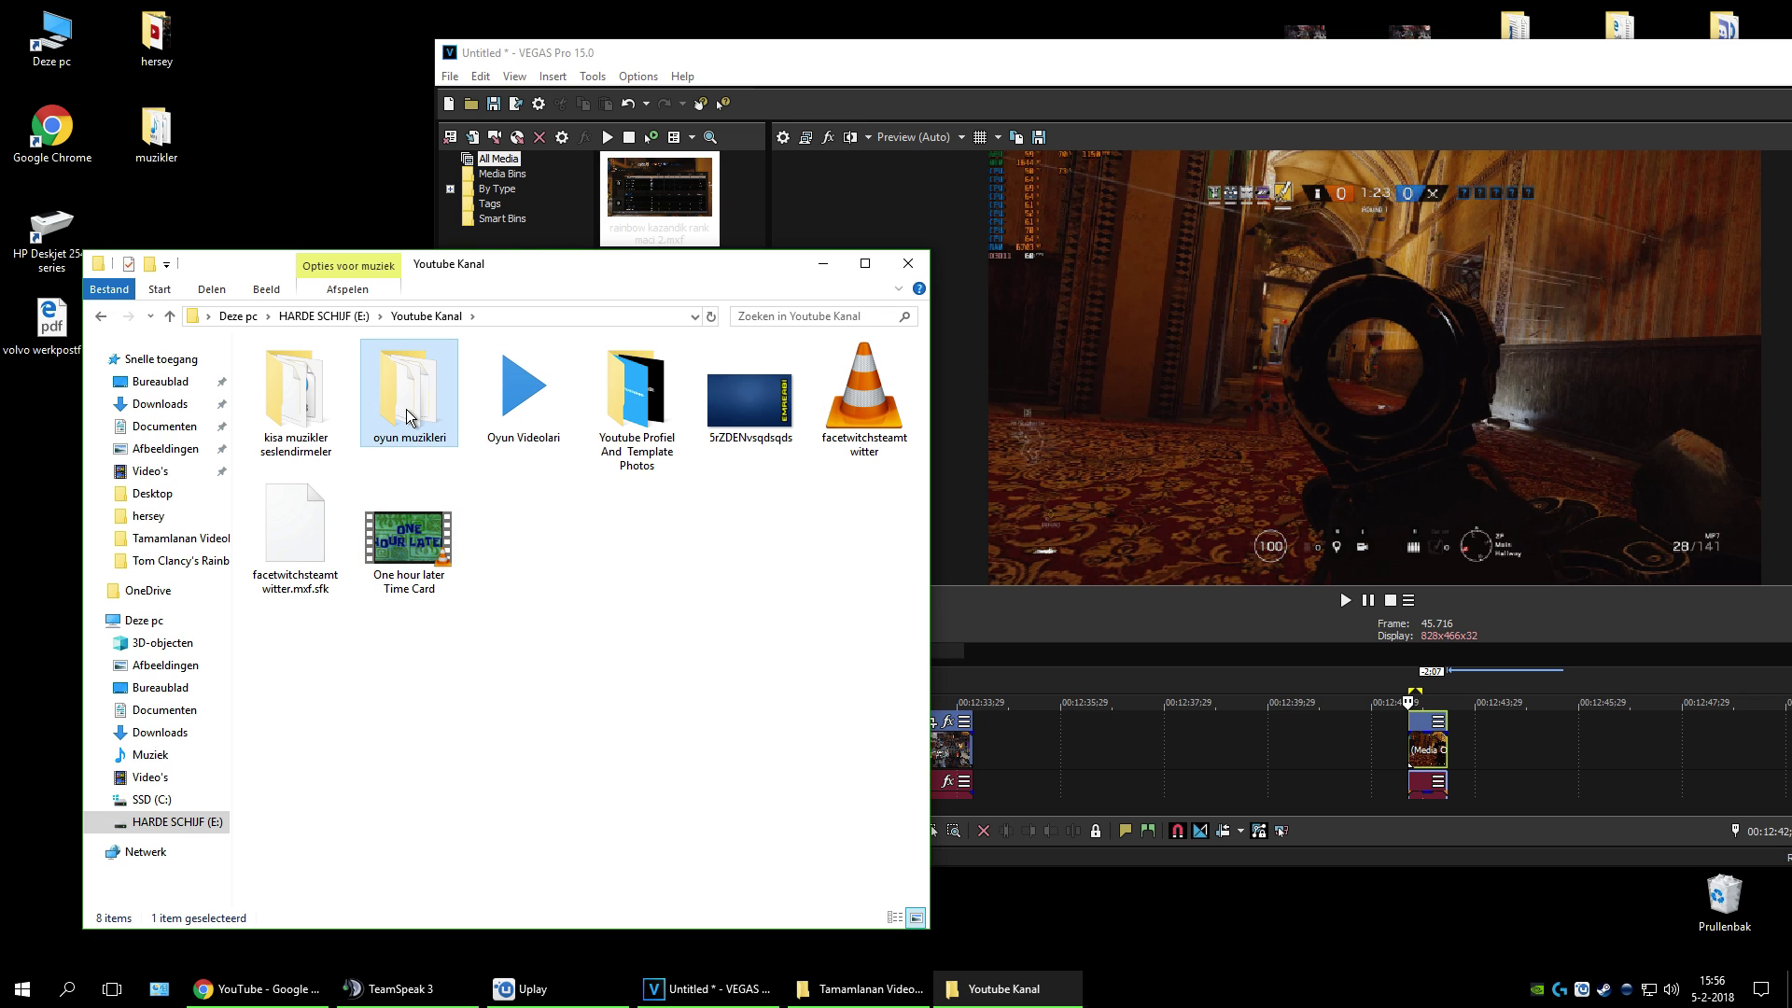
double_click(392, 384)
Step: Add "Ninja troll song (FULL SONG)" to the audio track directly after the sped-up piece, then minimize the music folder
scroll(308, 466, down, 6)
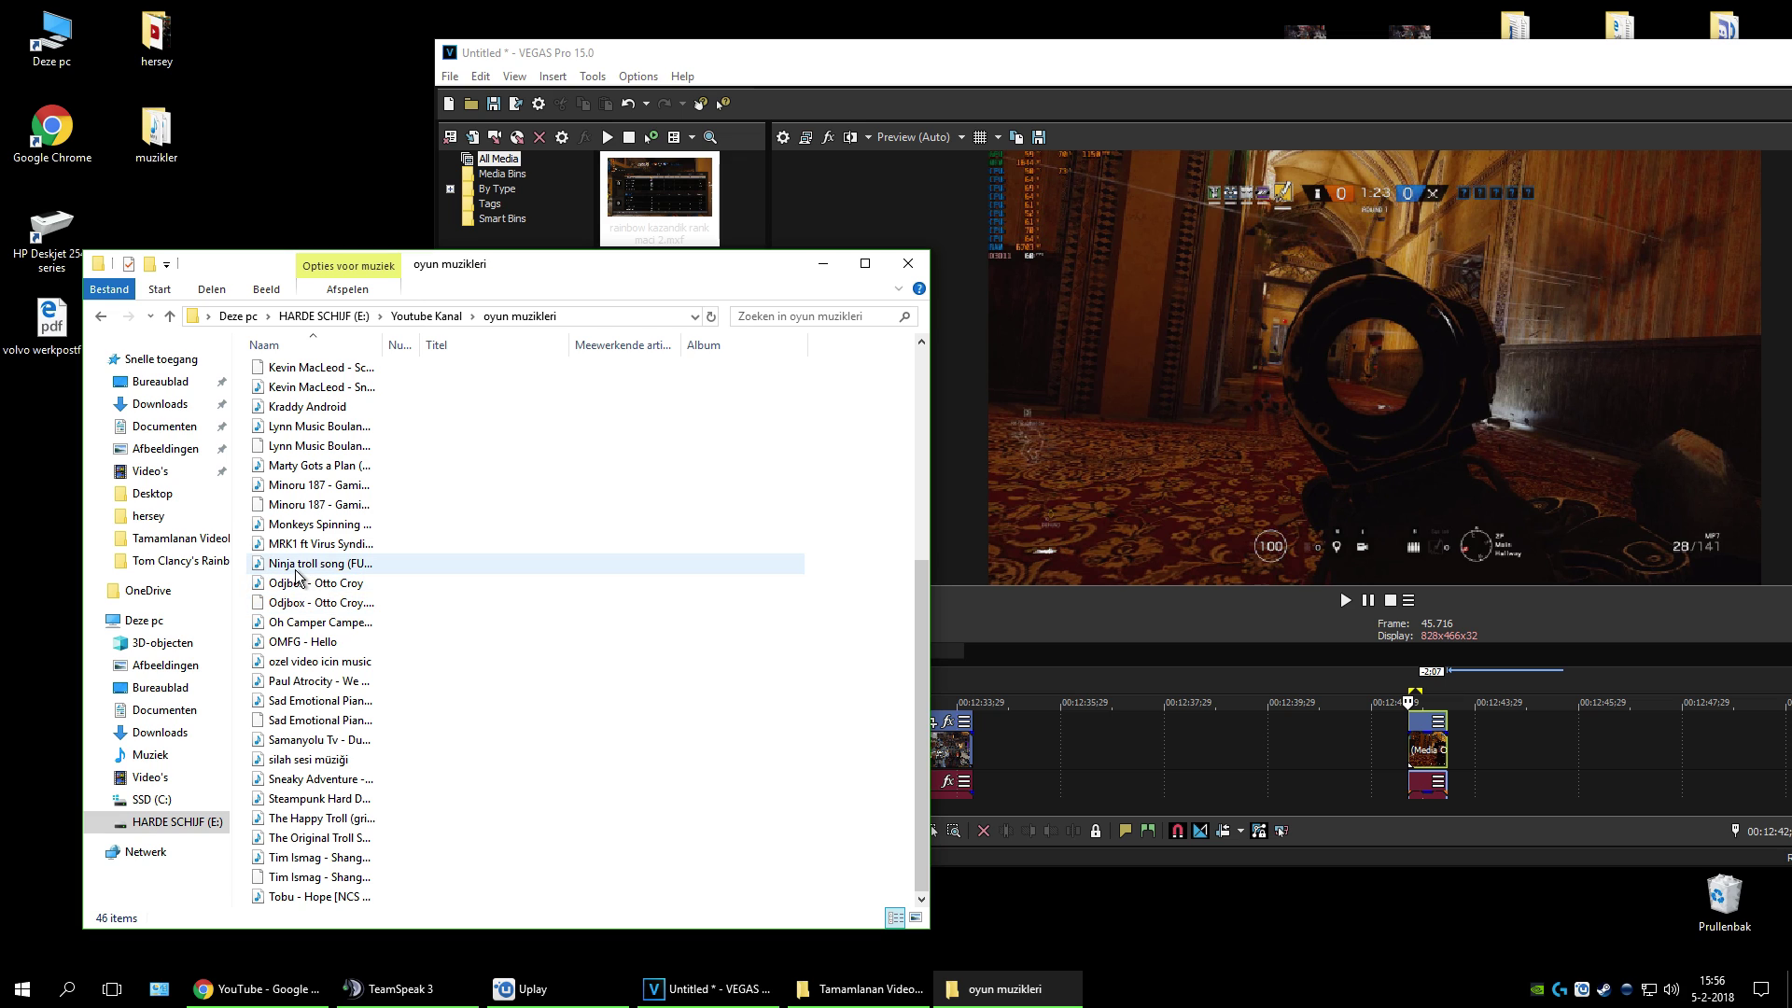
mouse_move(297, 571)
mouse_down()
mouse_move(952, 692)
mouse_move(1109, 765)
mouse_move(1426, 777)
mouse_up()
click(823, 263)
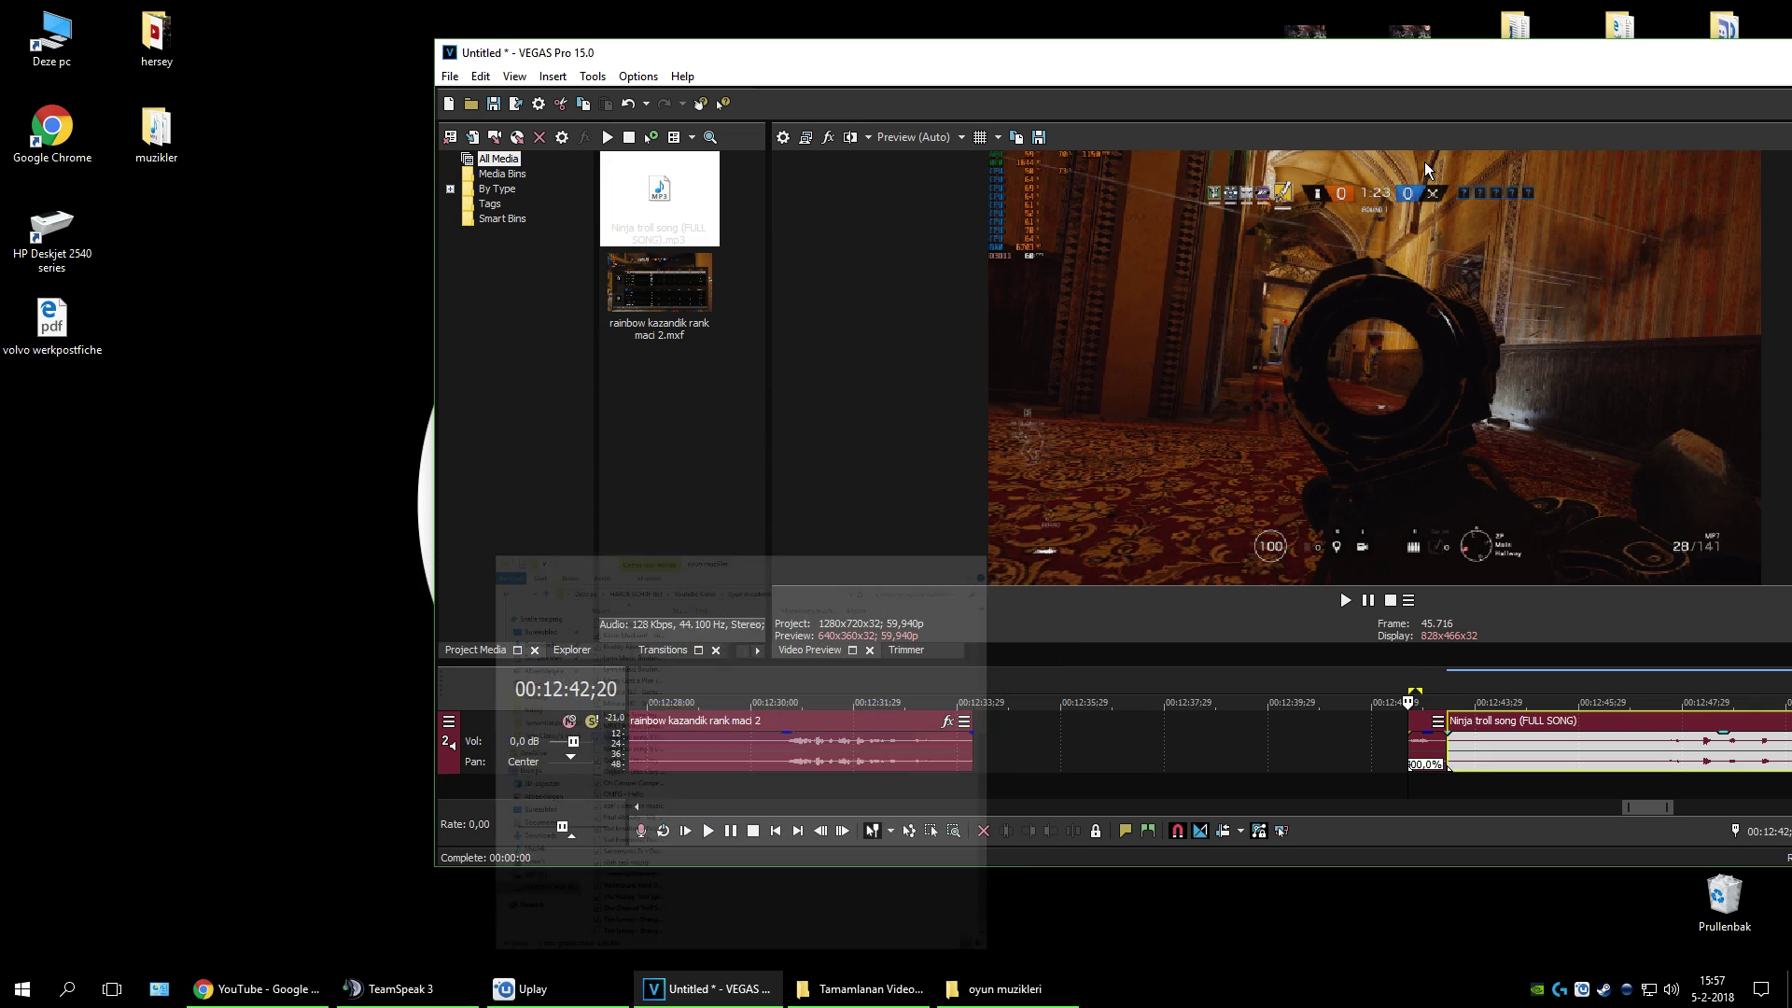
Step: Maximize the VEGAS Pro window, keep the song's start against the end of the sped-up piece and play from that point
key(super+Up)
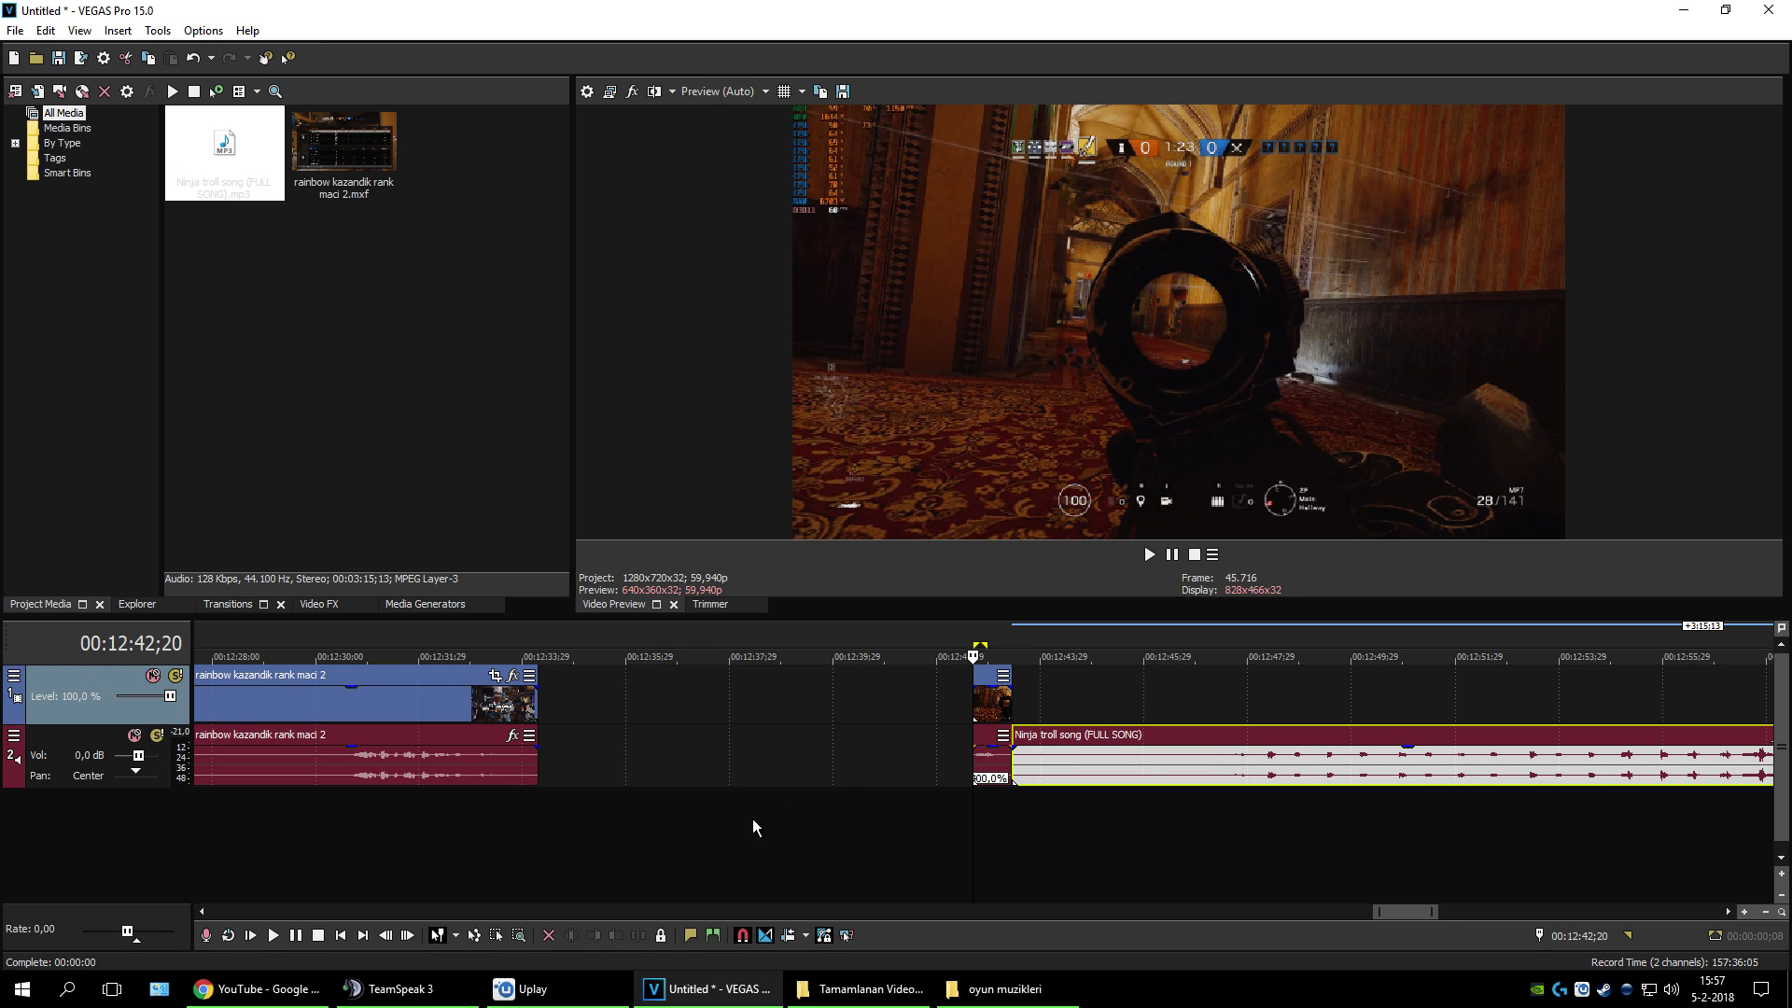
scroll(709, 826, down, 2)
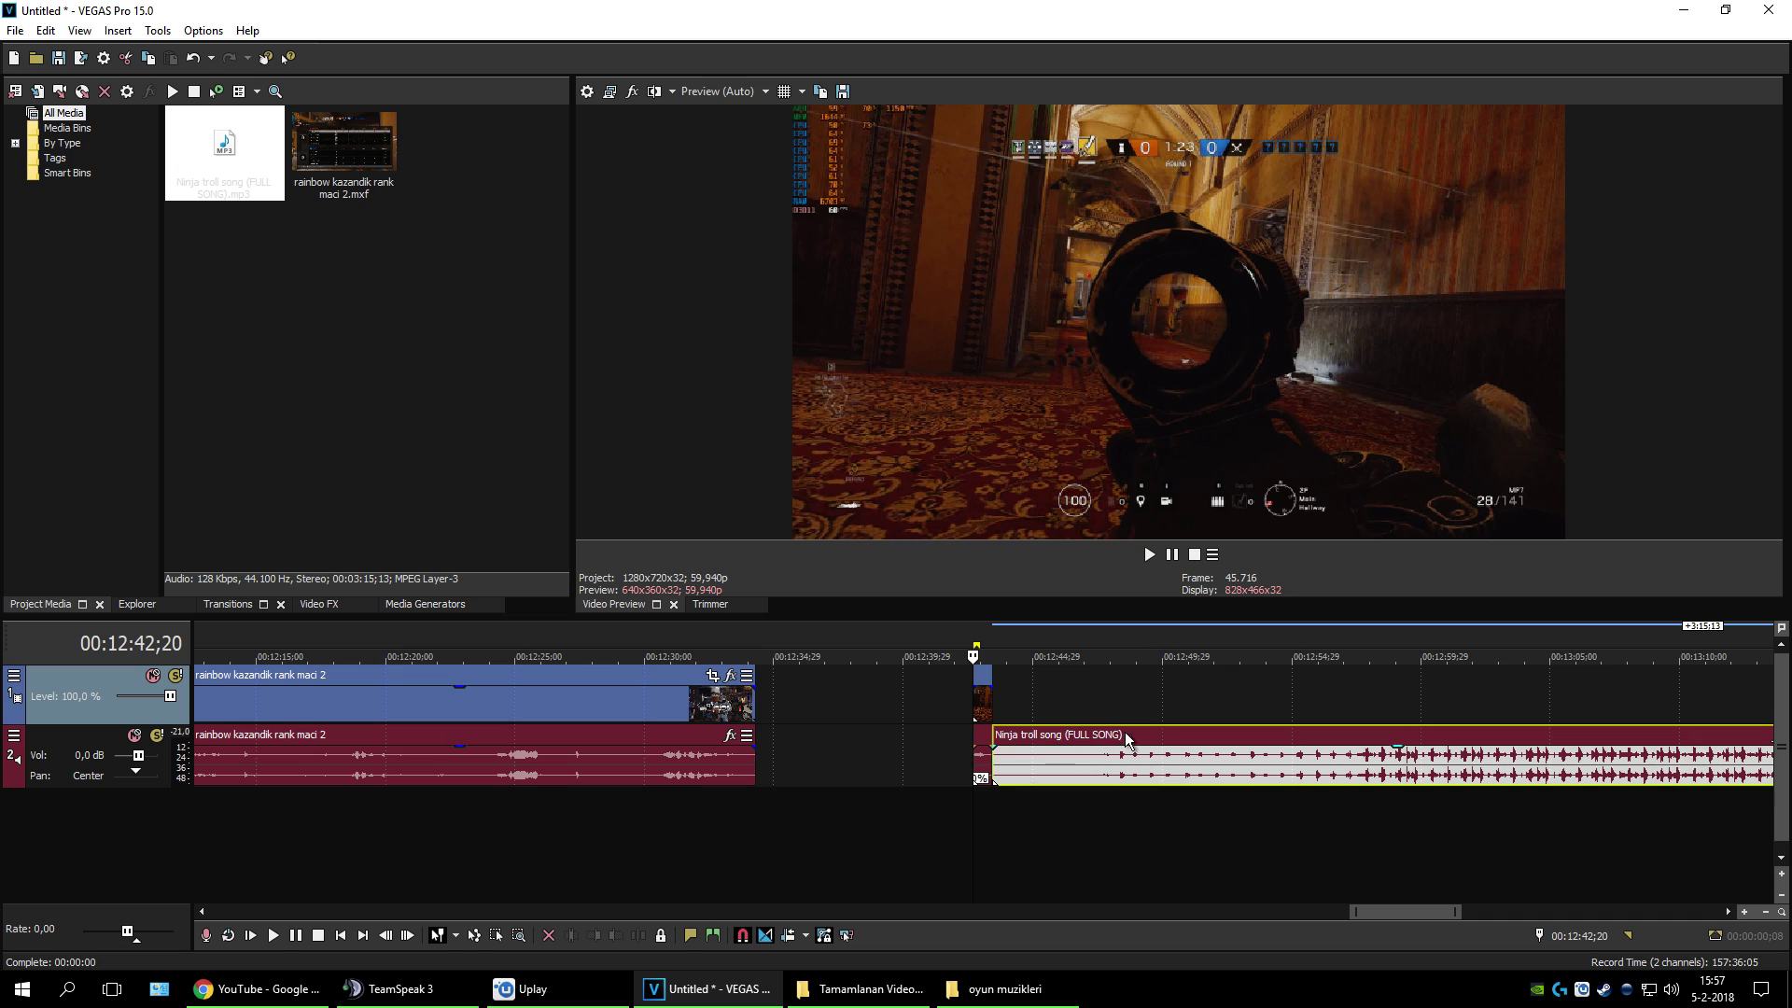
drag(1126, 737, 1202, 730)
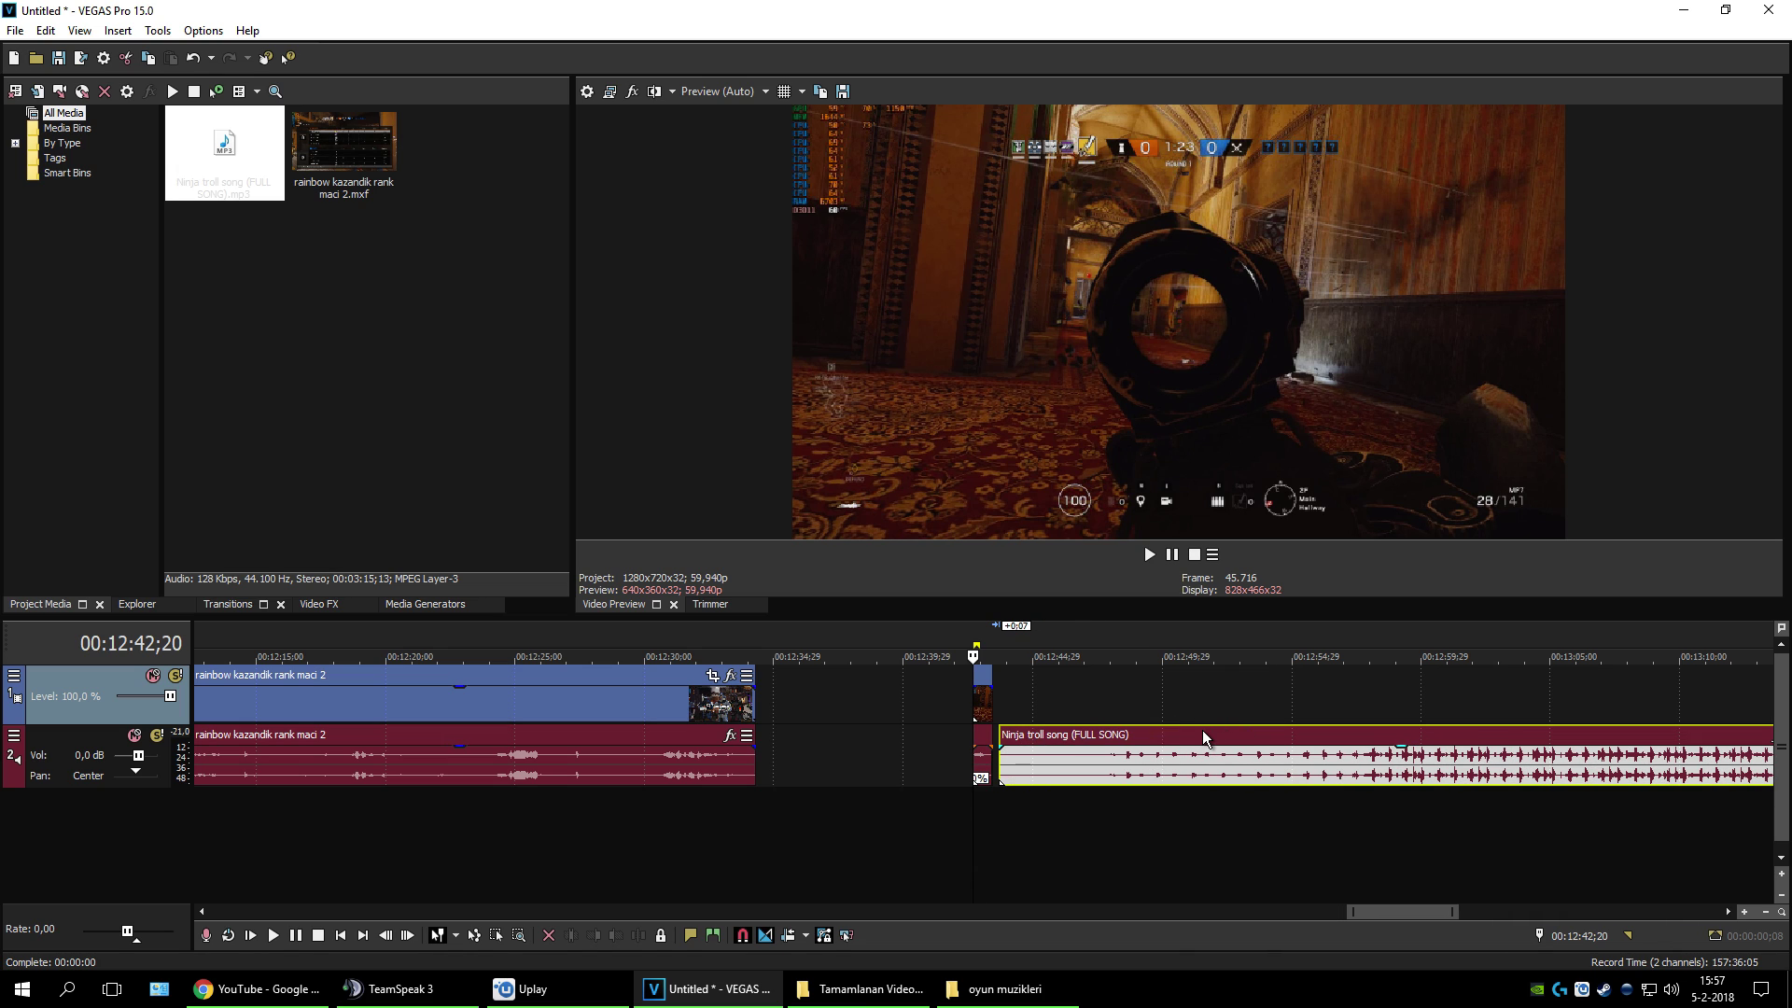
click(993, 642)
click(1148, 556)
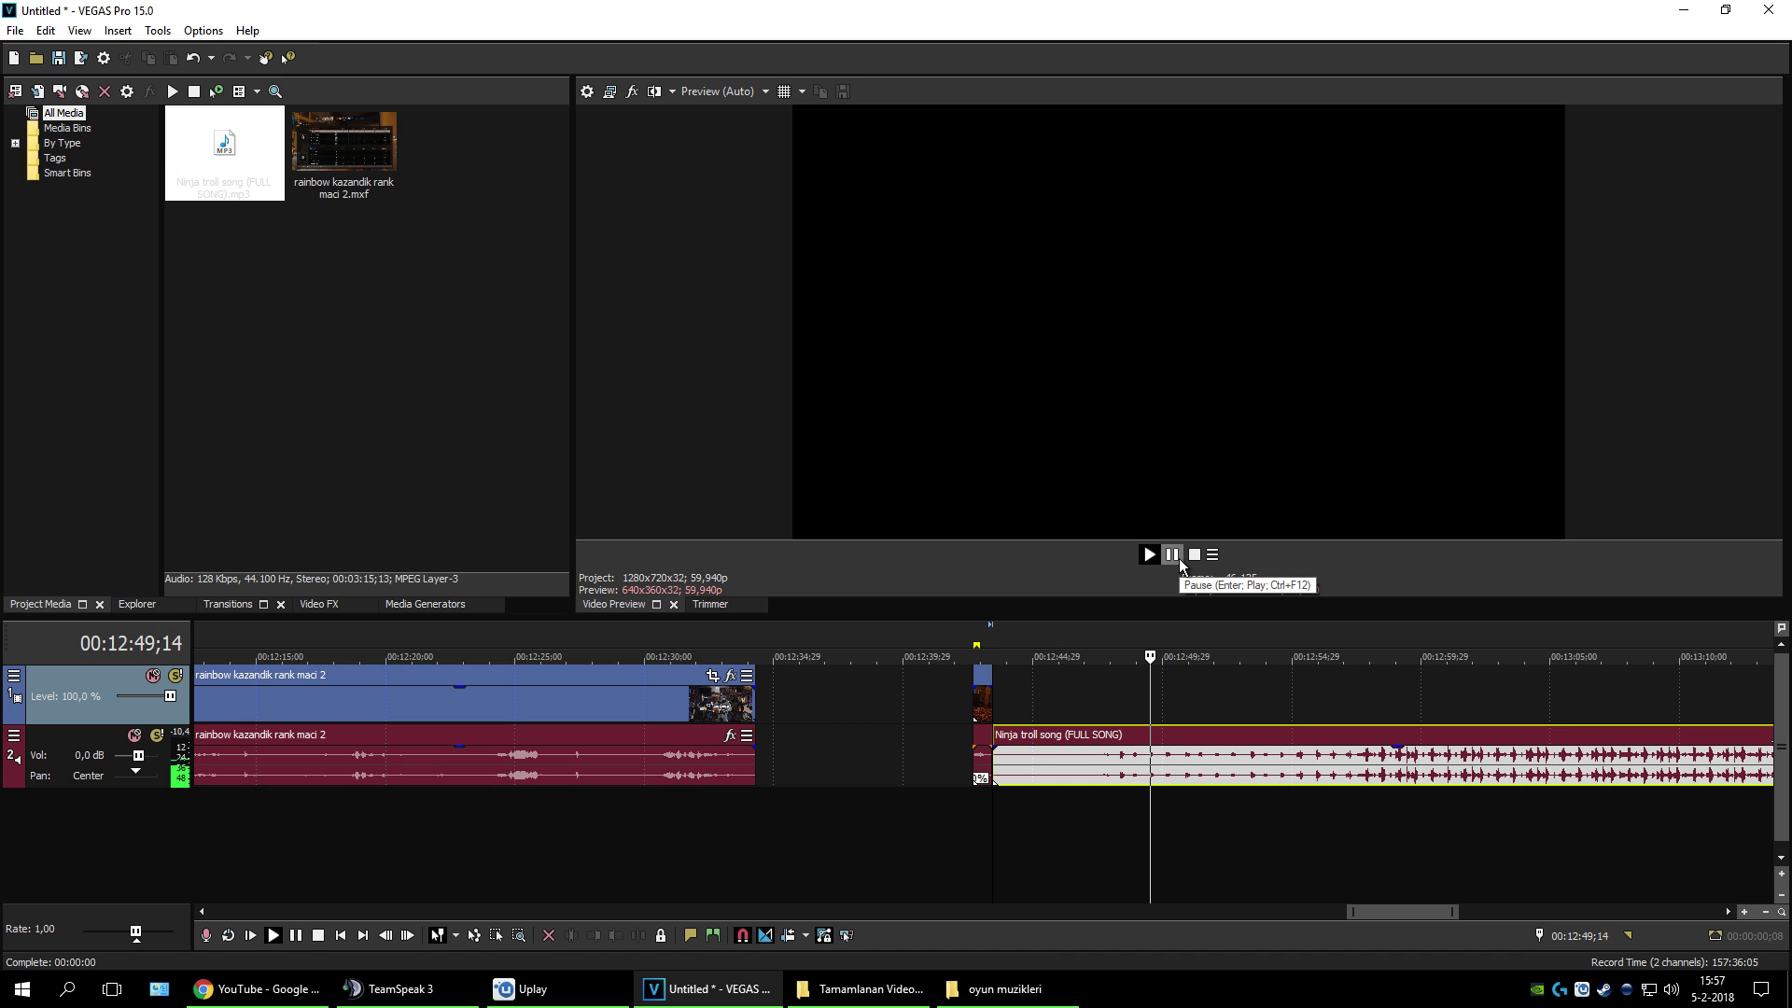
Step: Move the song onto a new audio track below the gameplay audio, starting at about 00:12:10 beneath the main clip
drag(1104, 736, 714, 822)
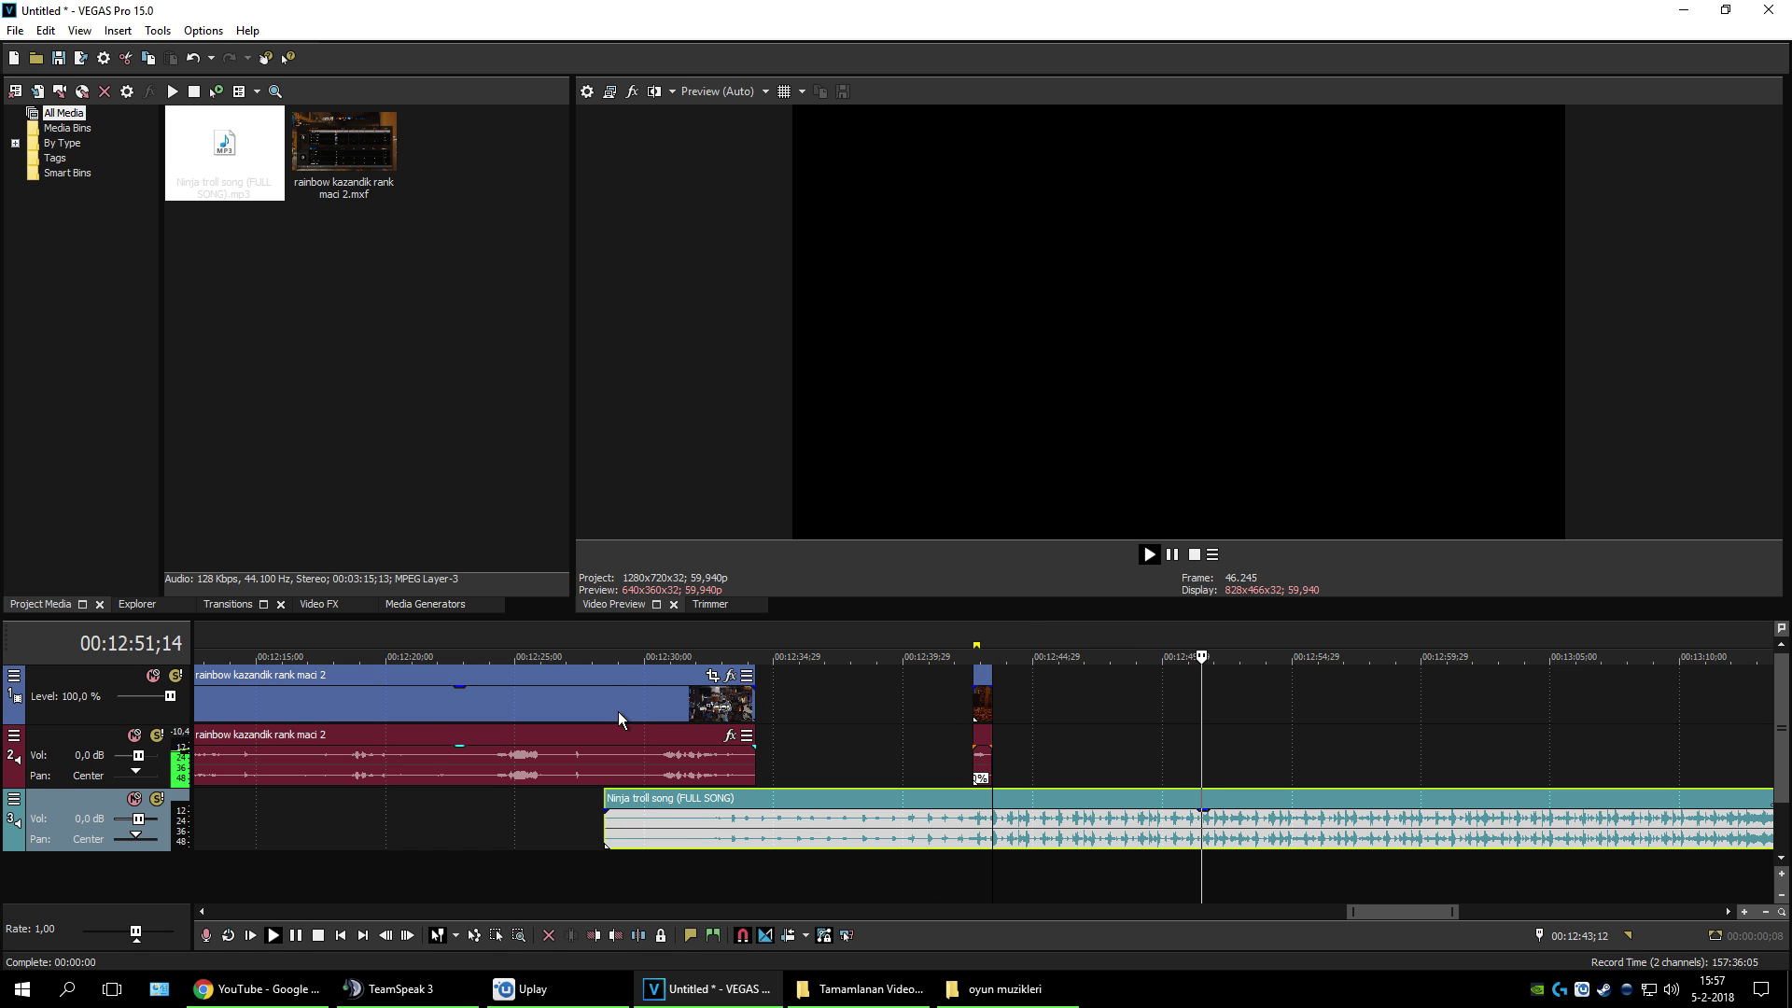
click(610, 668)
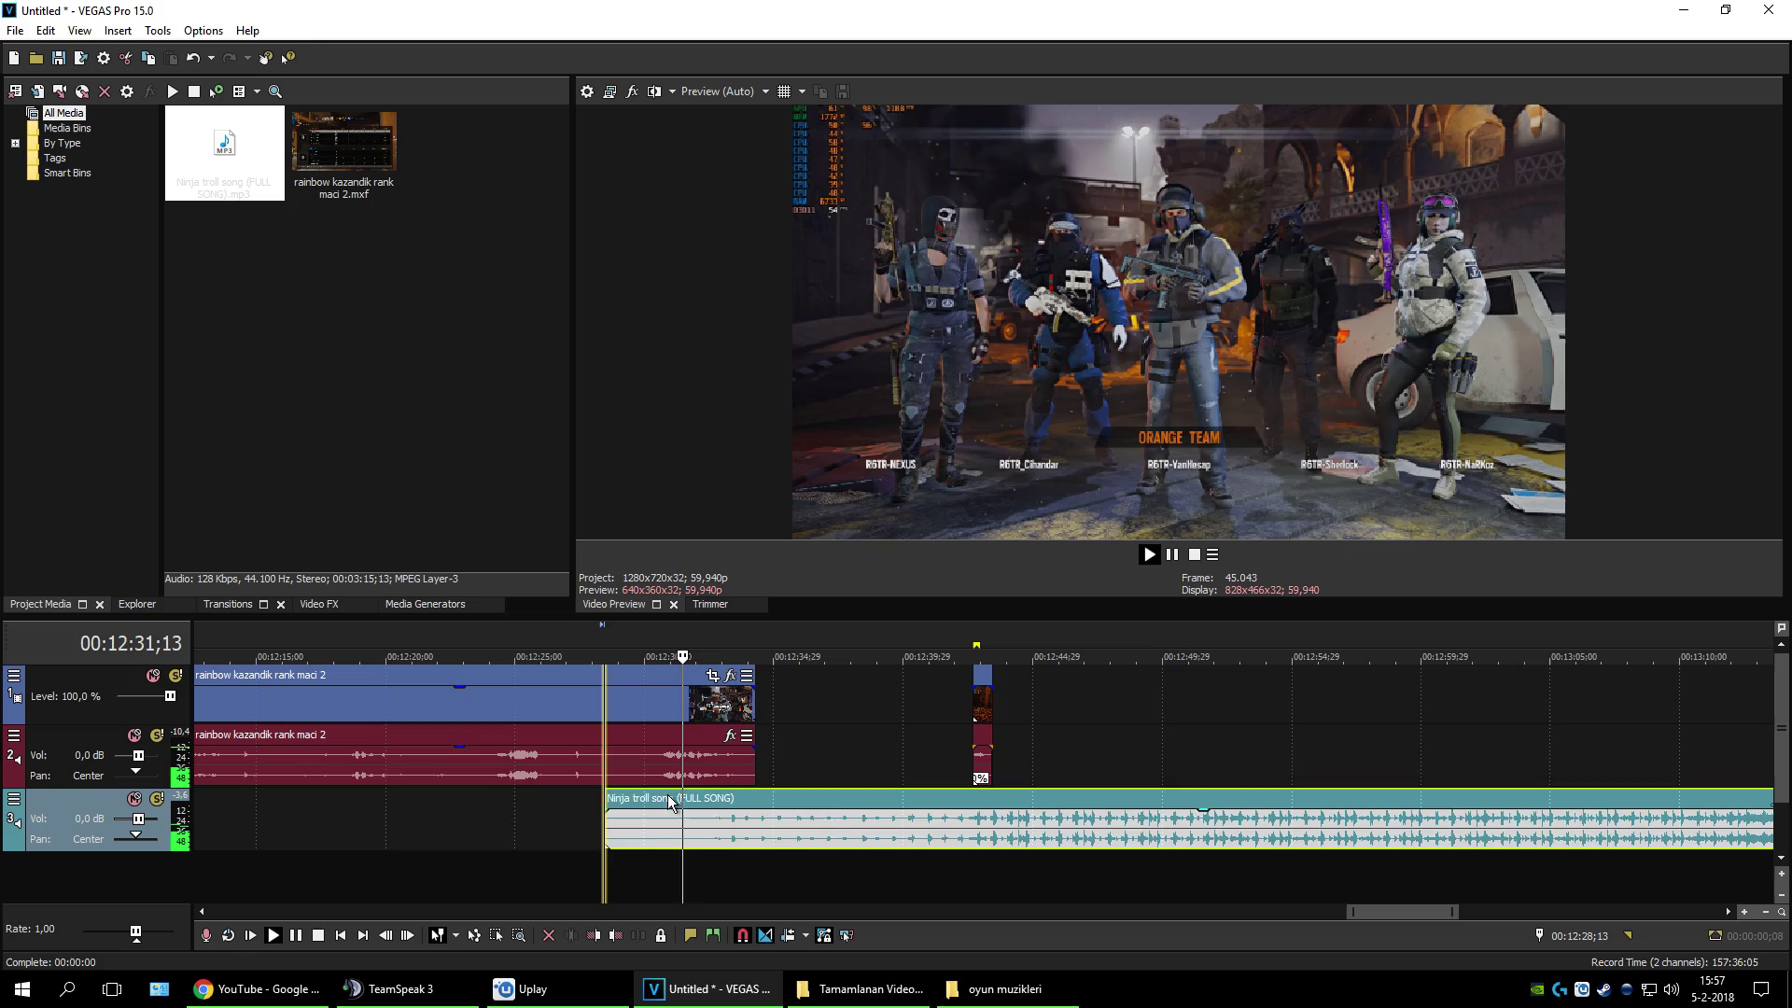
drag(810, 834, 413, 825)
scroll(405, 838, down, 2)
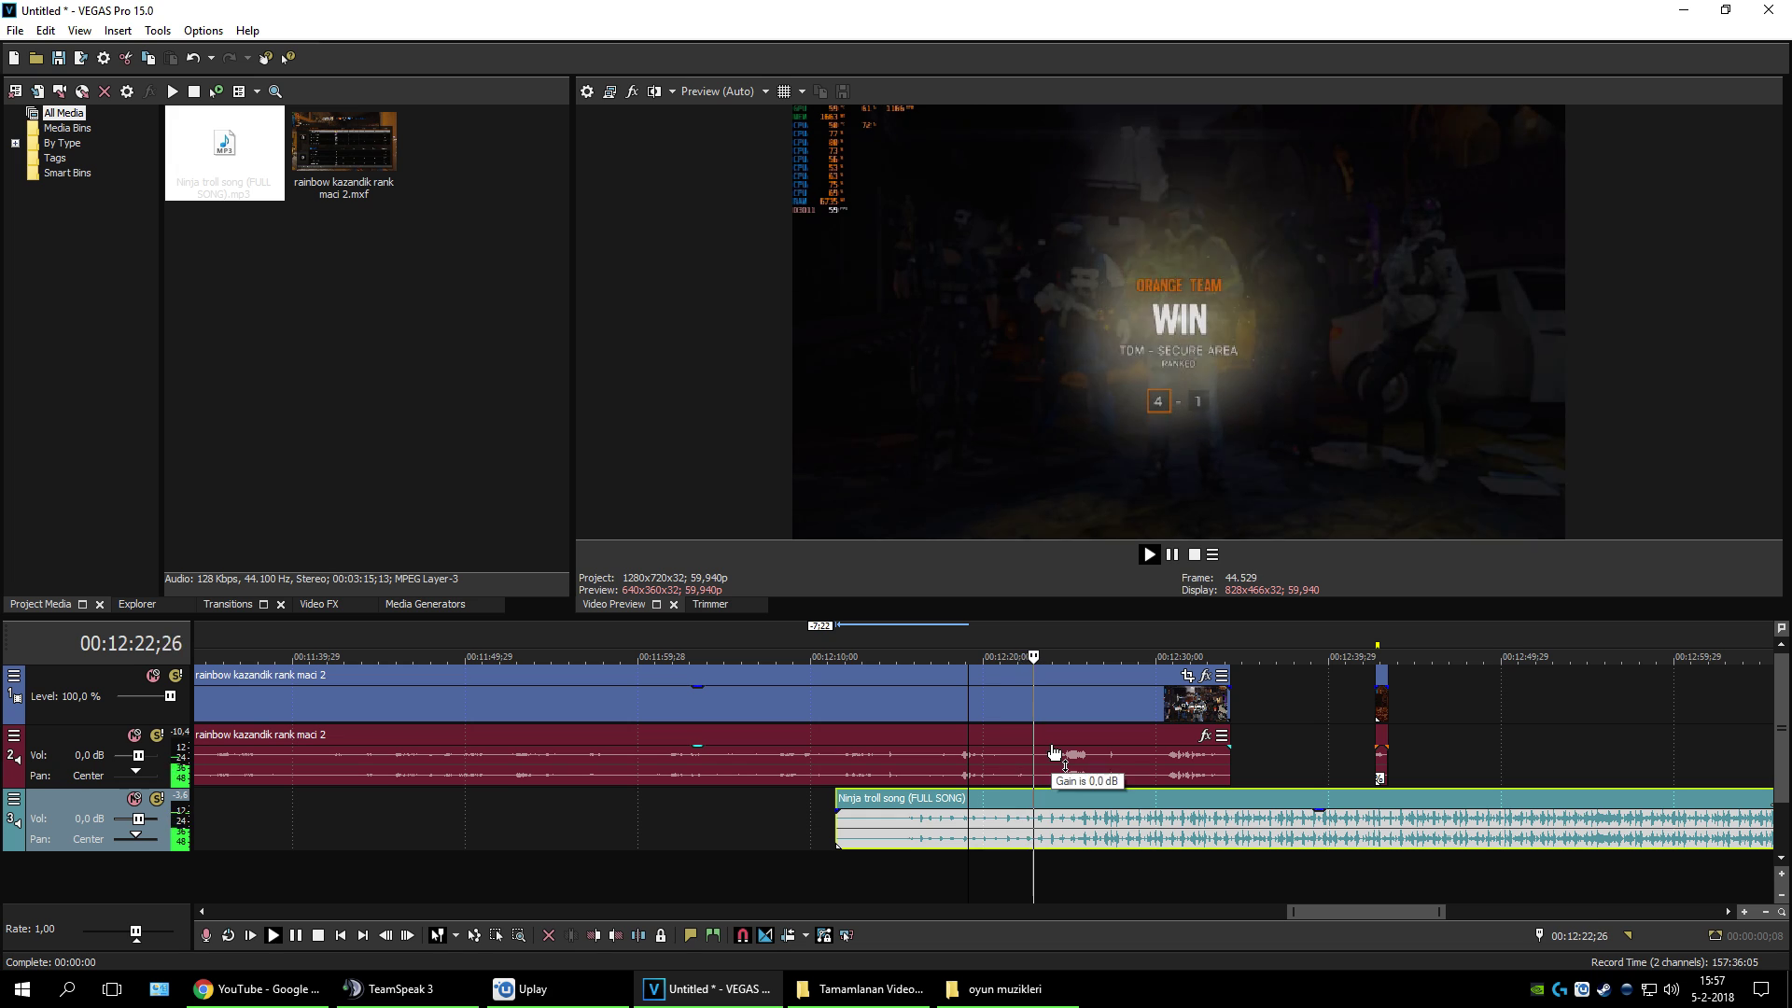
Step: Lower the gain of the main gameplay clip's audio and preview the mix from just before the song's start
drag(1058, 733, 1008, 825)
click(829, 819)
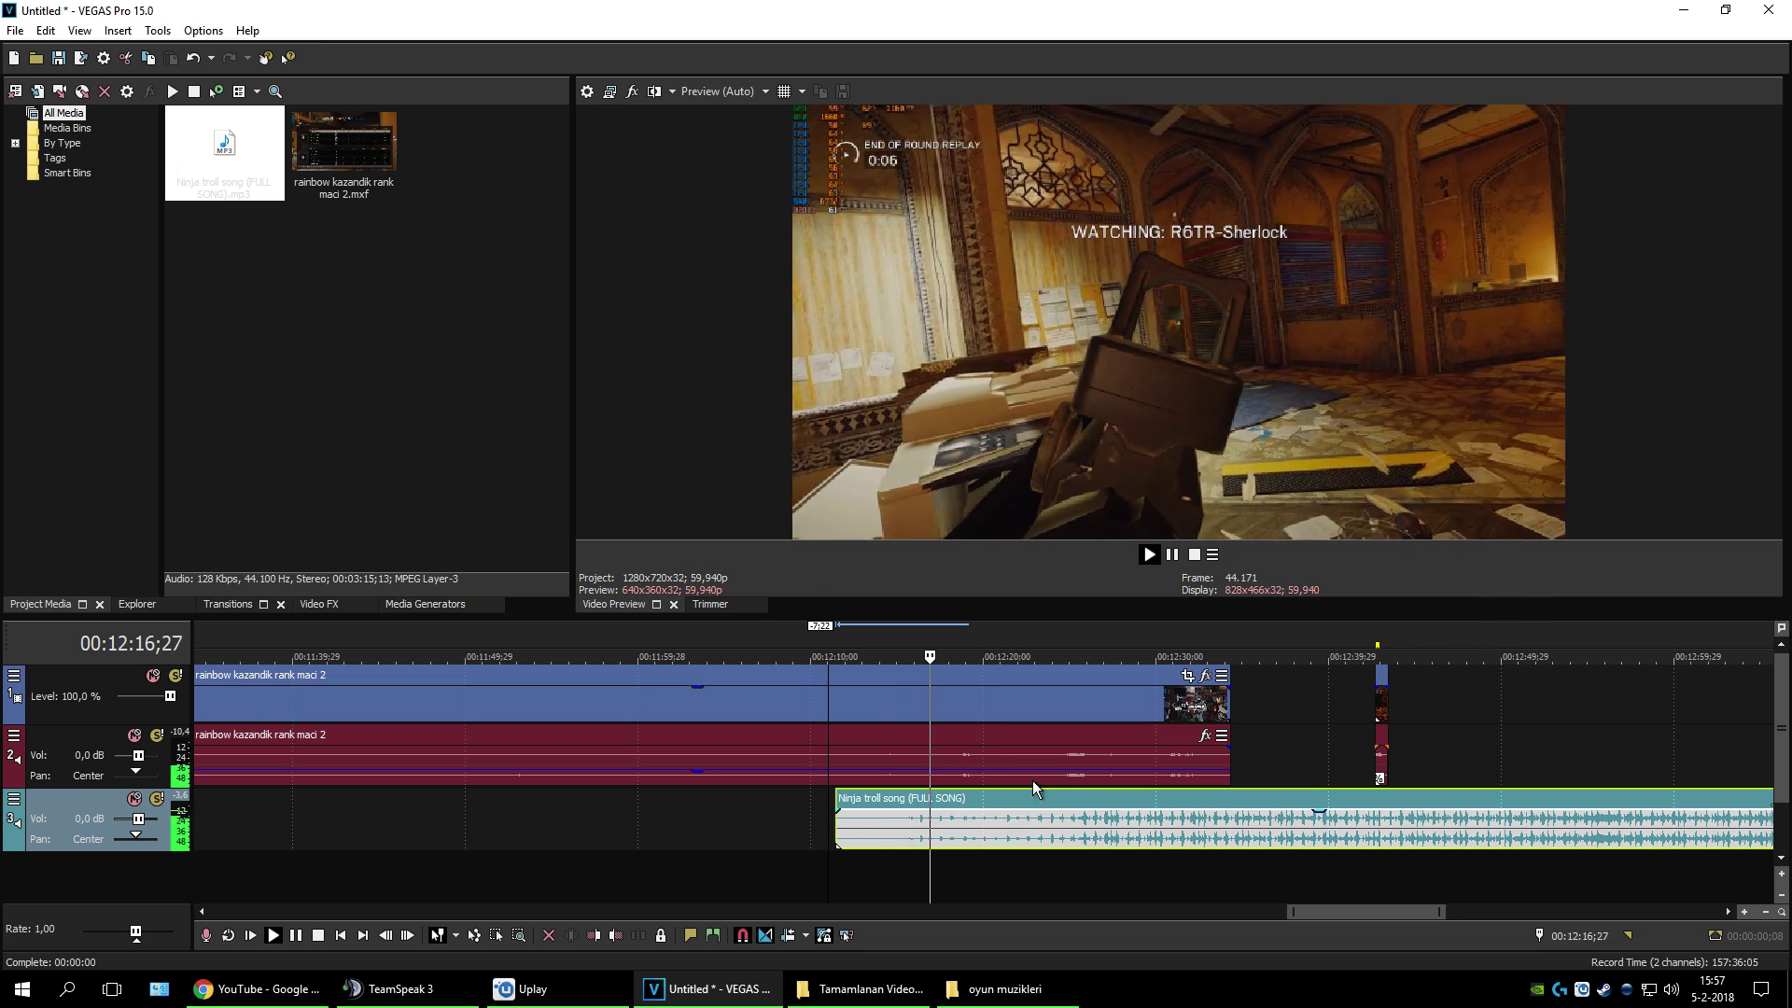
click(1167, 558)
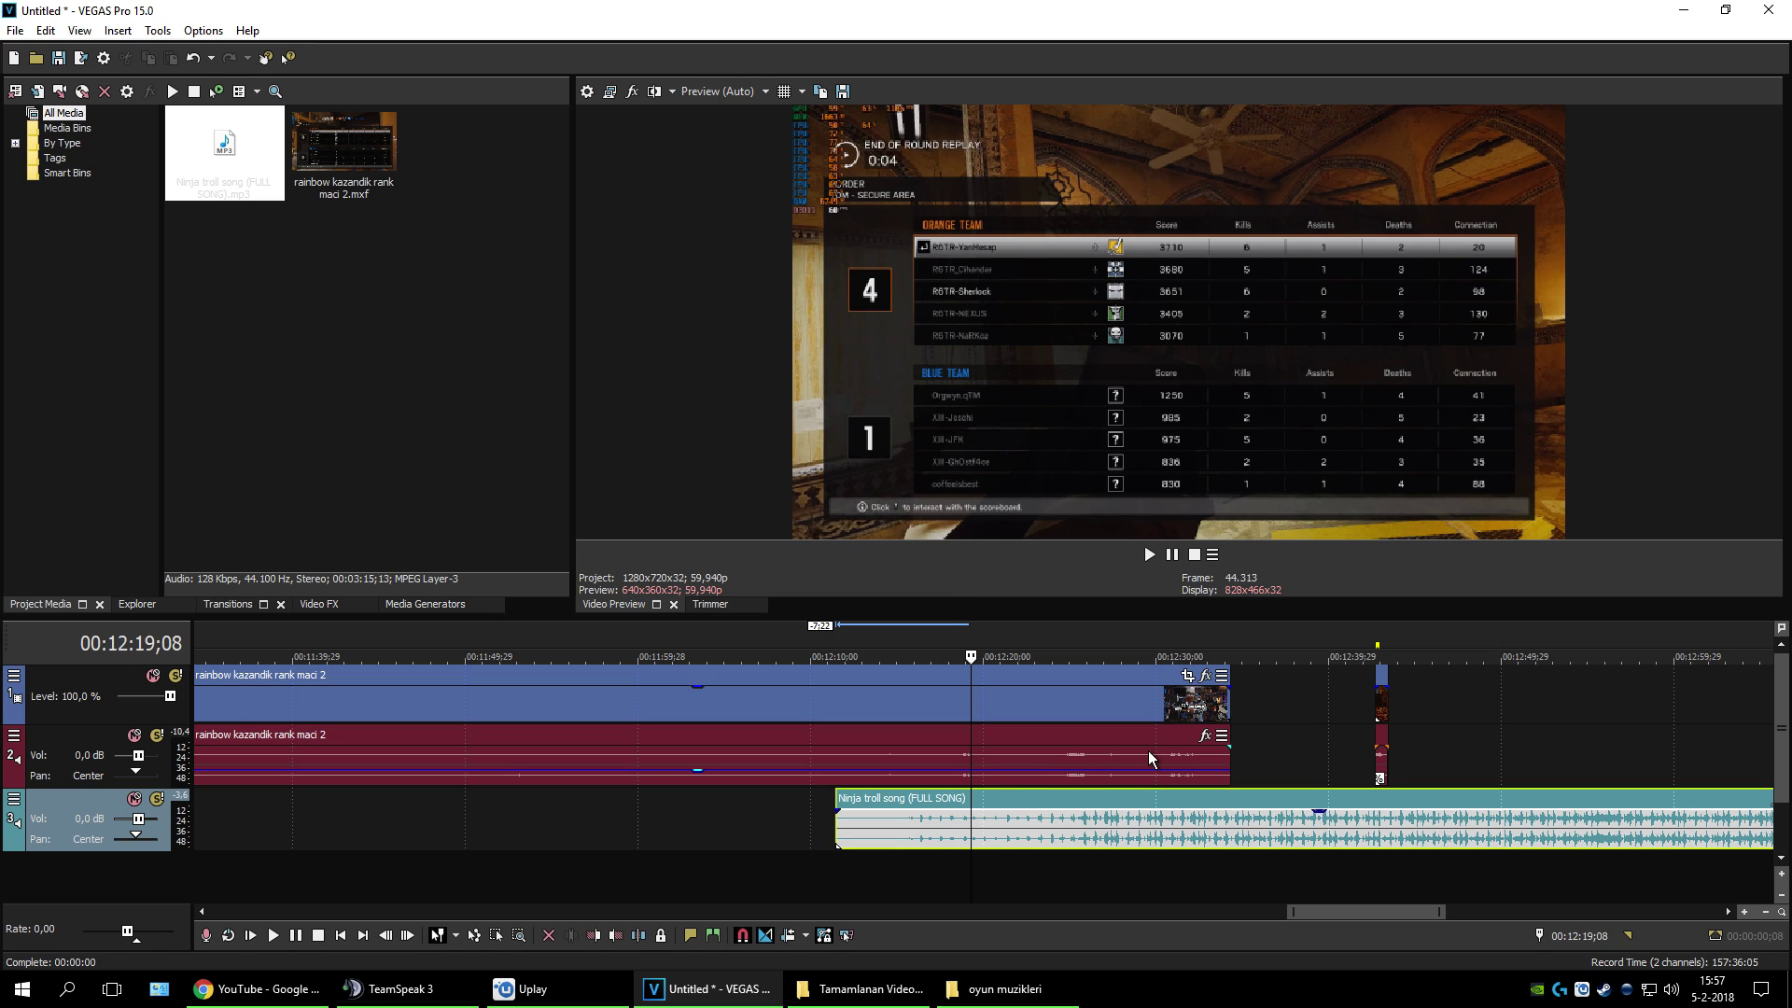
Step: Shift the sped-up piece about one second earlier and move the song down onto a new fourth track
drag(1382, 684, 1358, 684)
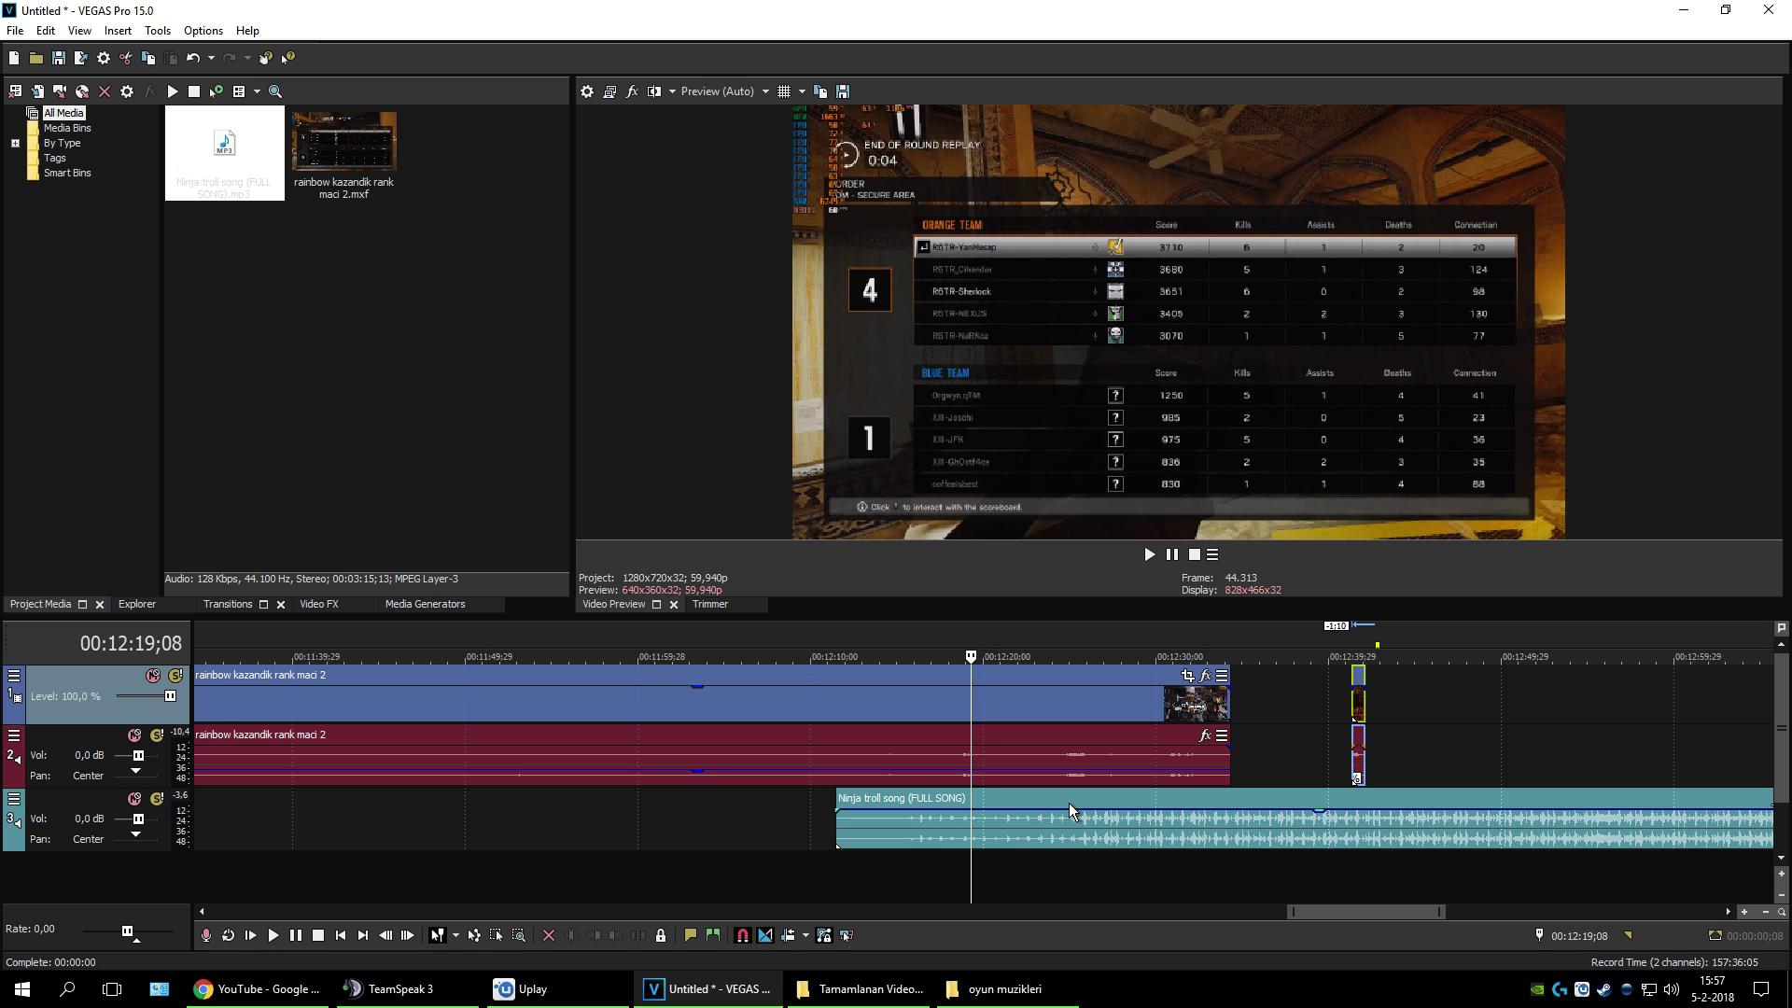
drag(1076, 814, 1095, 870)
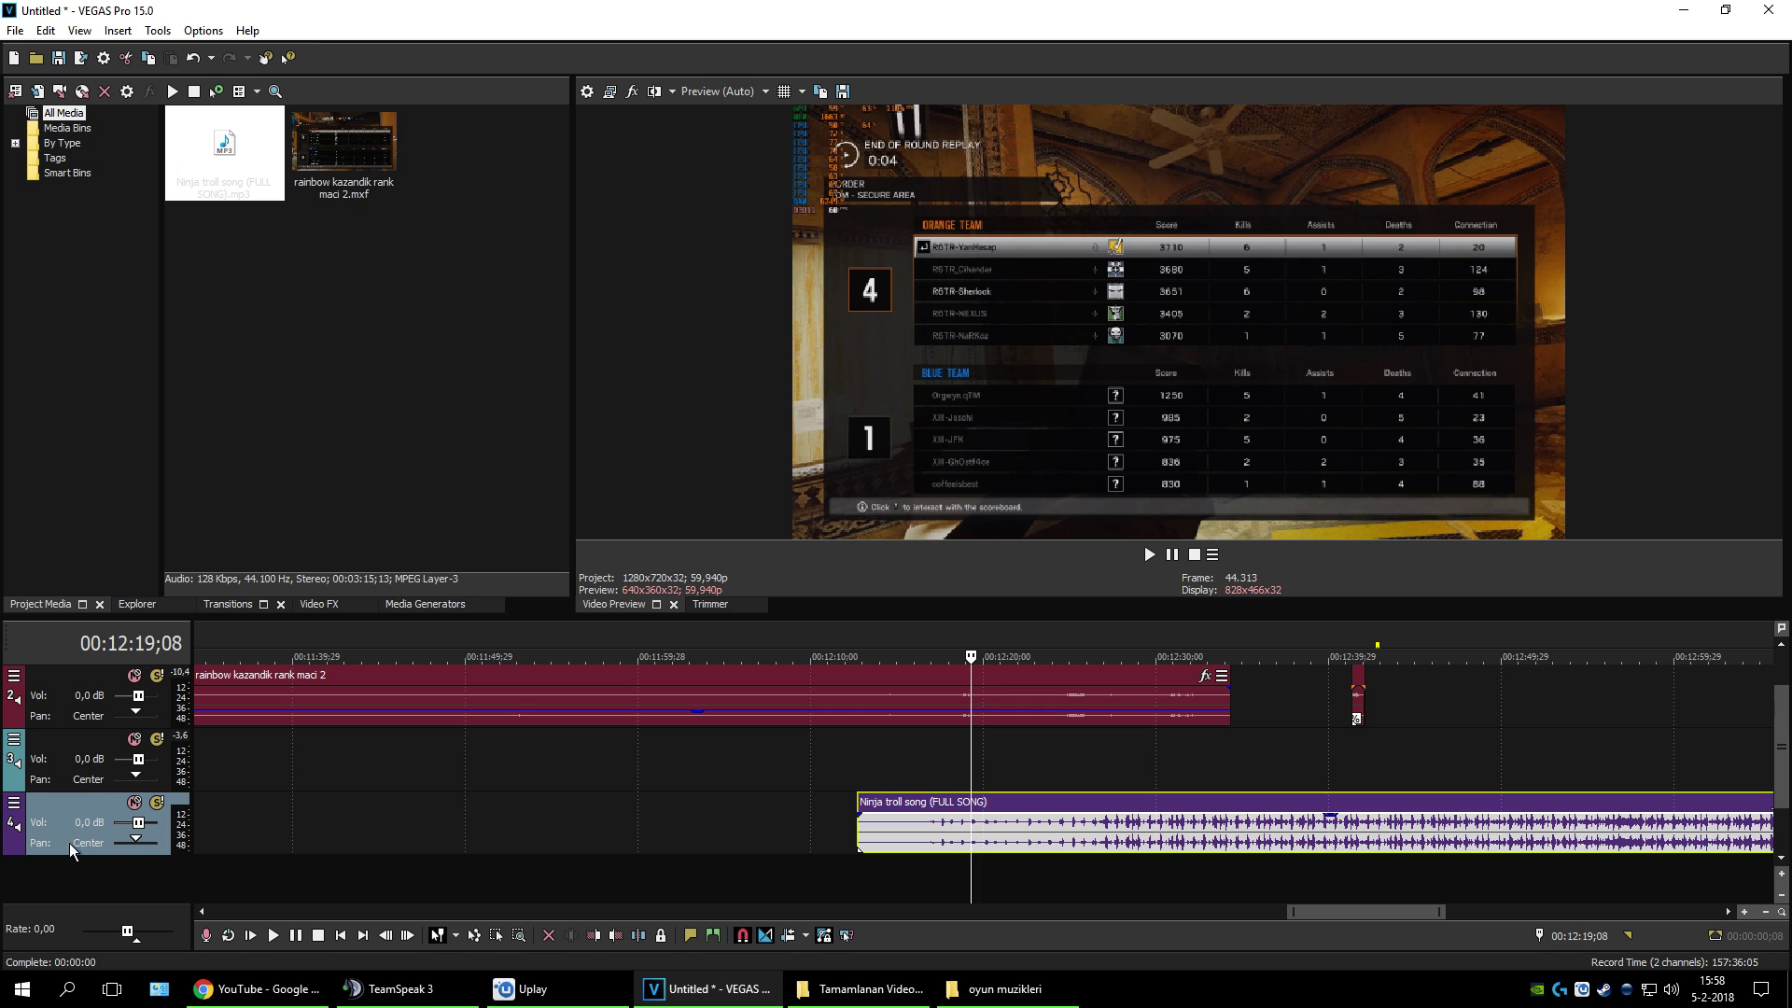
scroll(782, 803, up, 2)
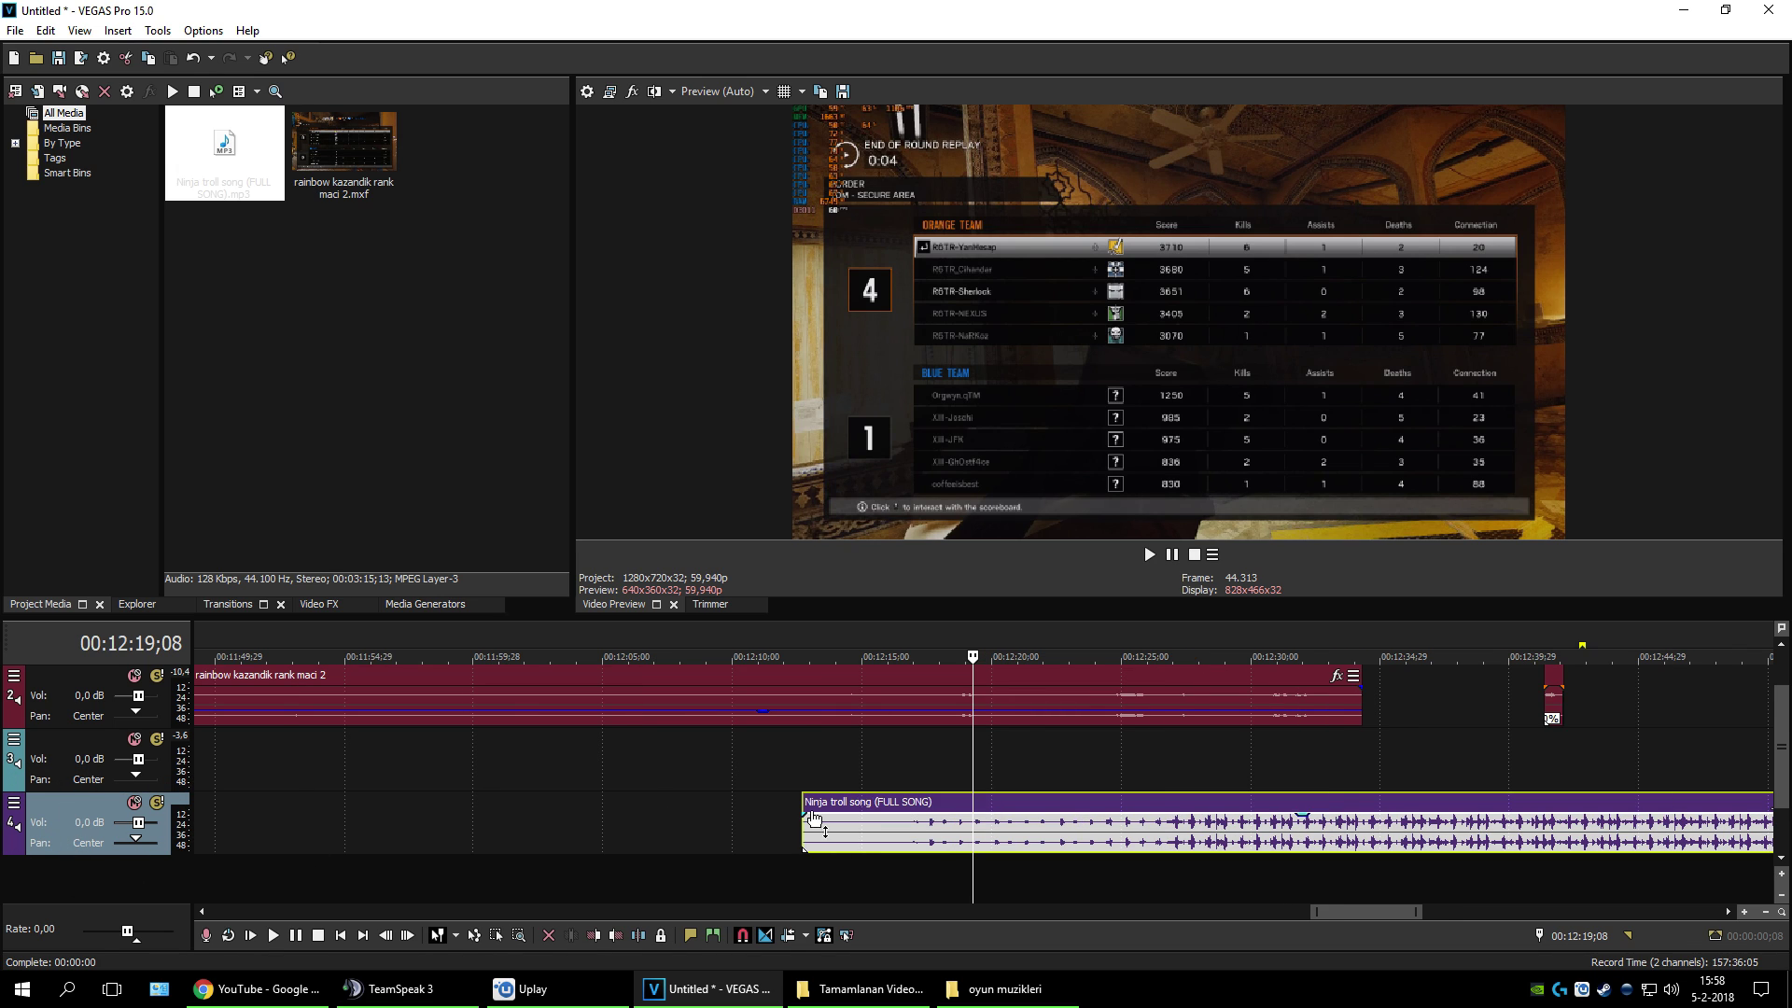
Step: Move the main gameplay clip's video from the first track onto a new video track below the song
drag(1781, 747, 1780, 688)
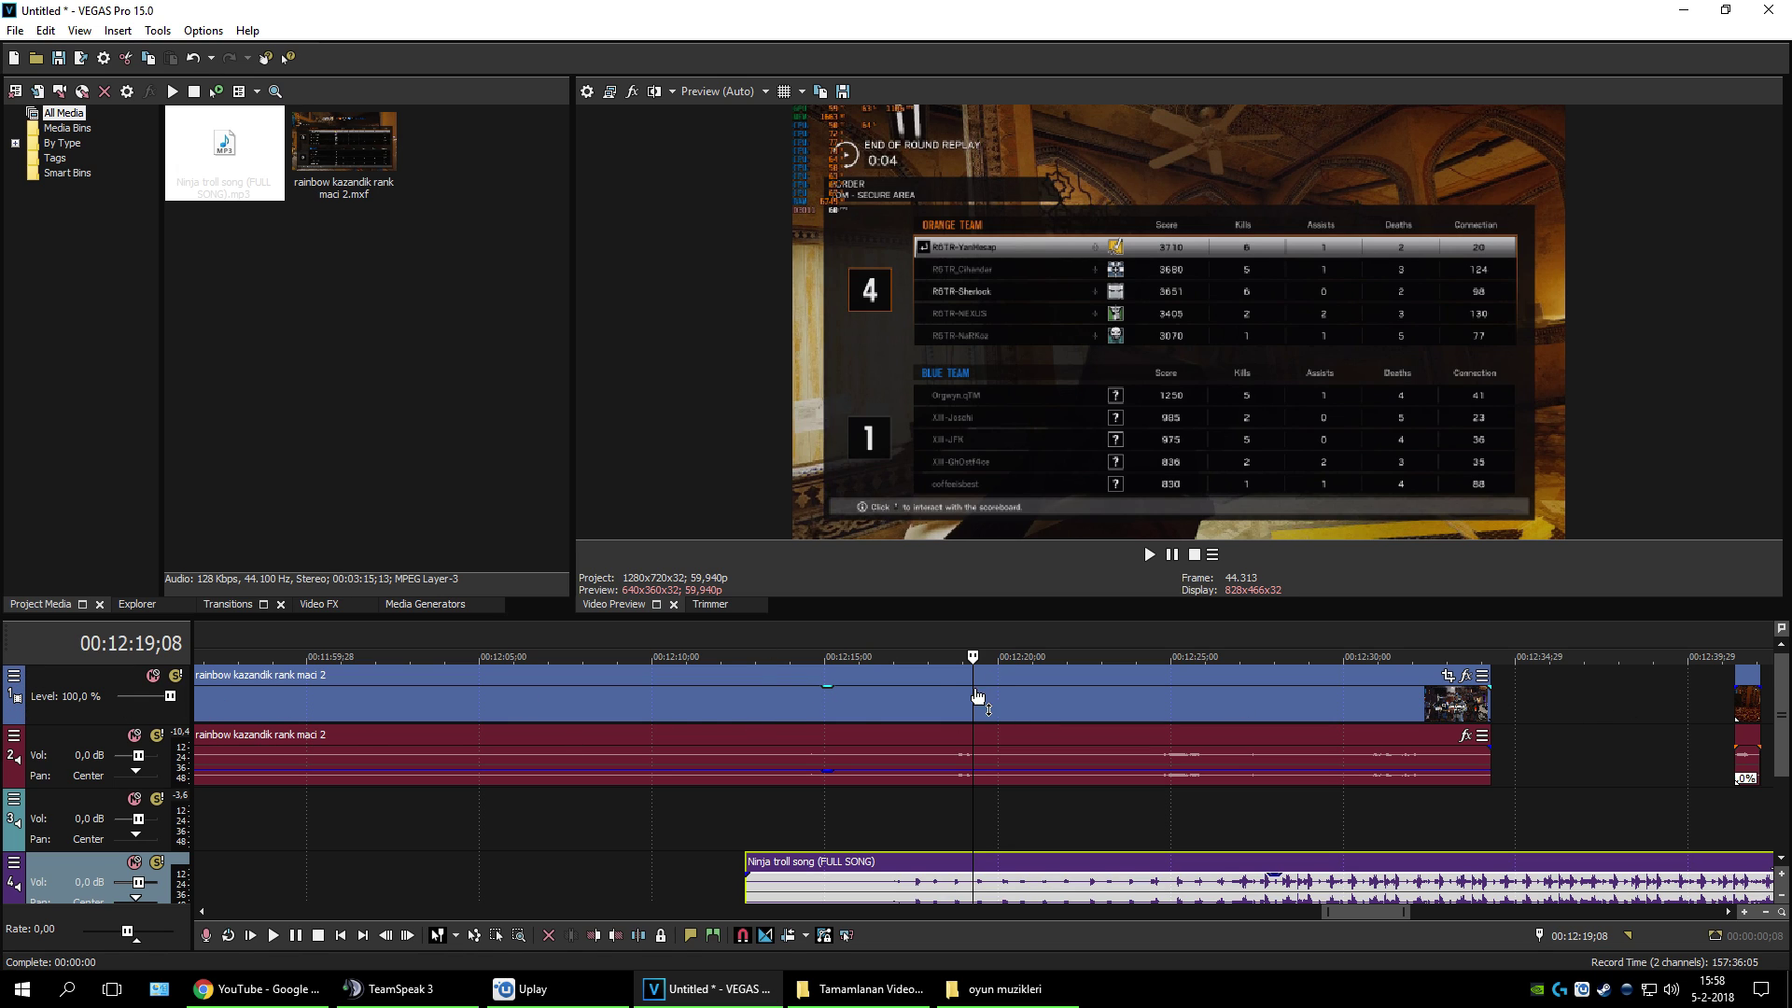
drag(926, 675, 915, 827)
scroll(899, 735, up, 1)
scroll(1114, 769, down, 2)
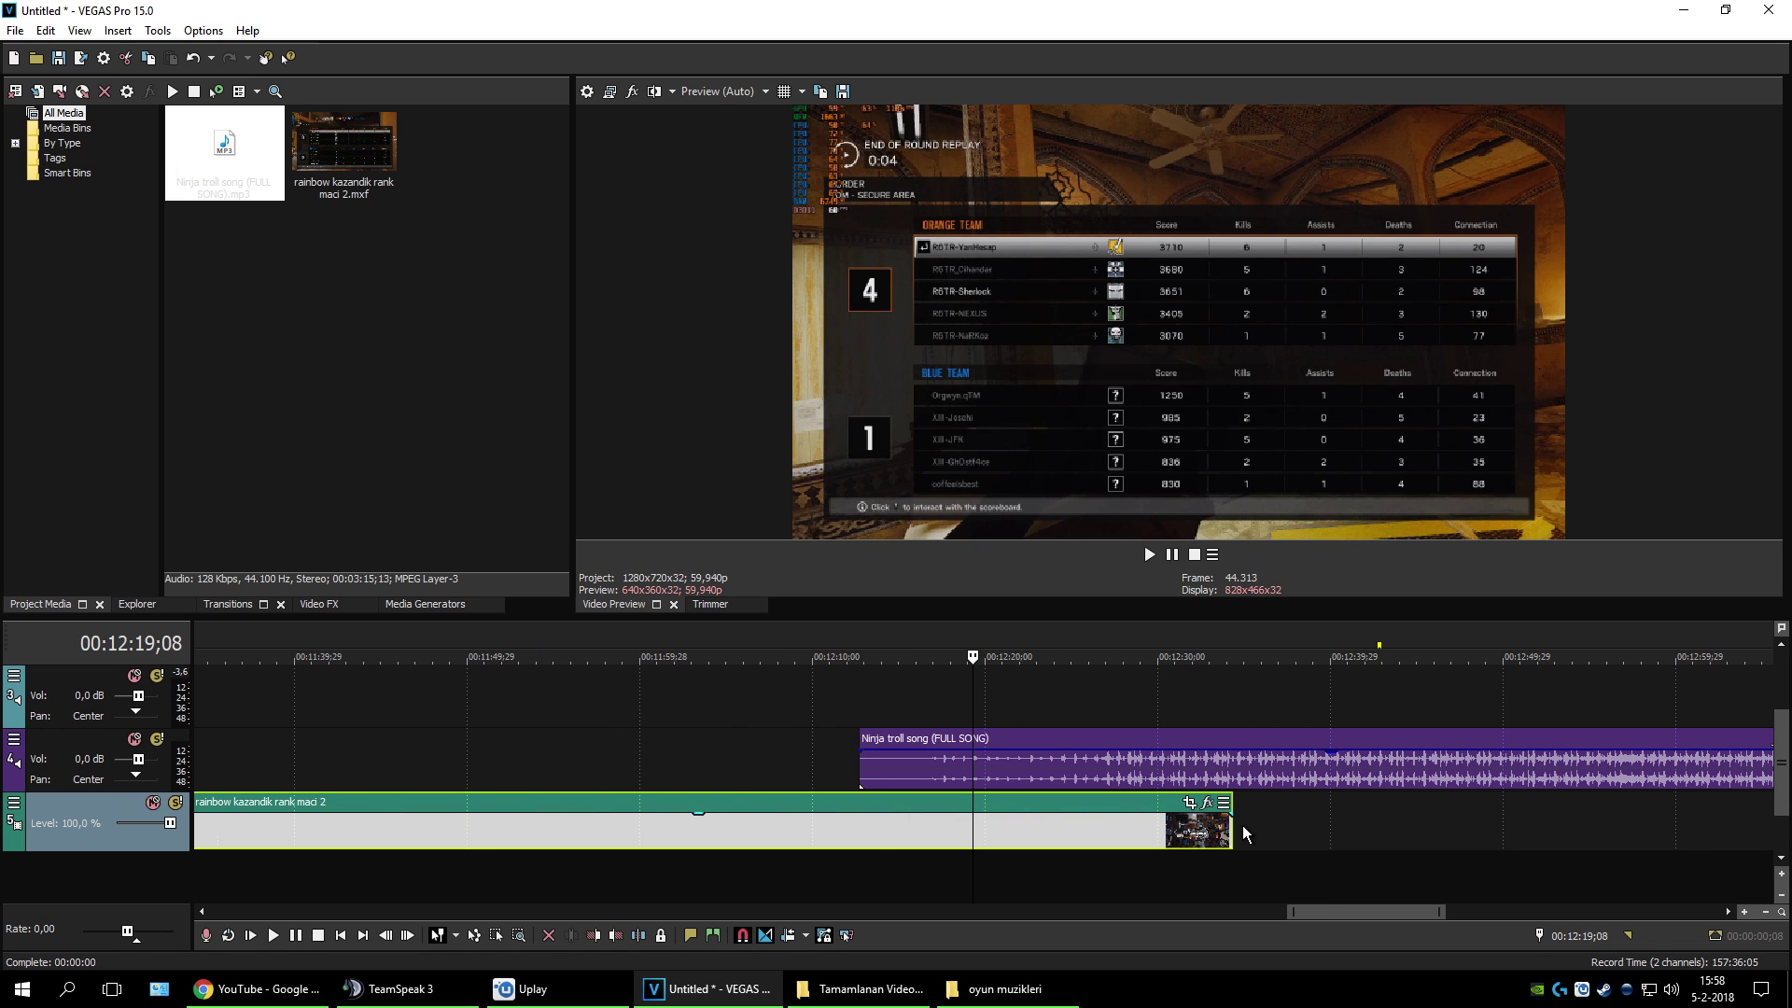
scroll(1782, 767, up, 2)
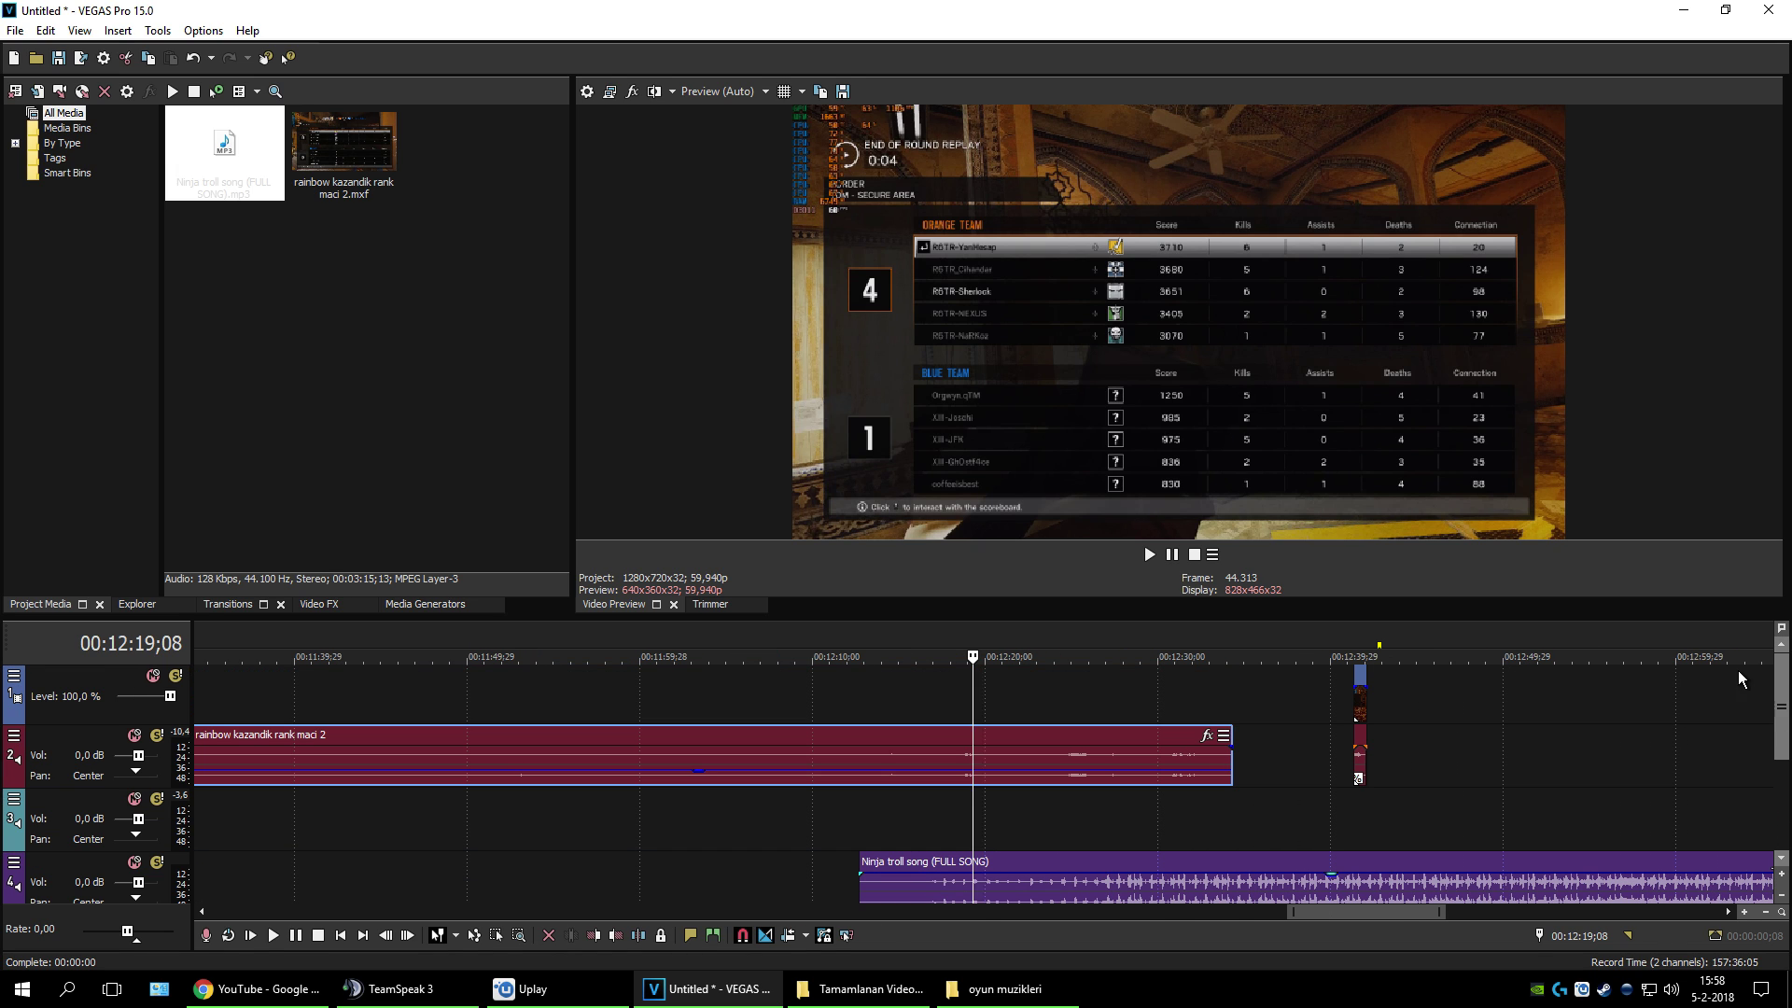
Step: Place the sped-up piece on the first track above the main gameplay clip, starting at about 00:12:20;20
click(1361, 677)
drag(1361, 677, 1003, 686)
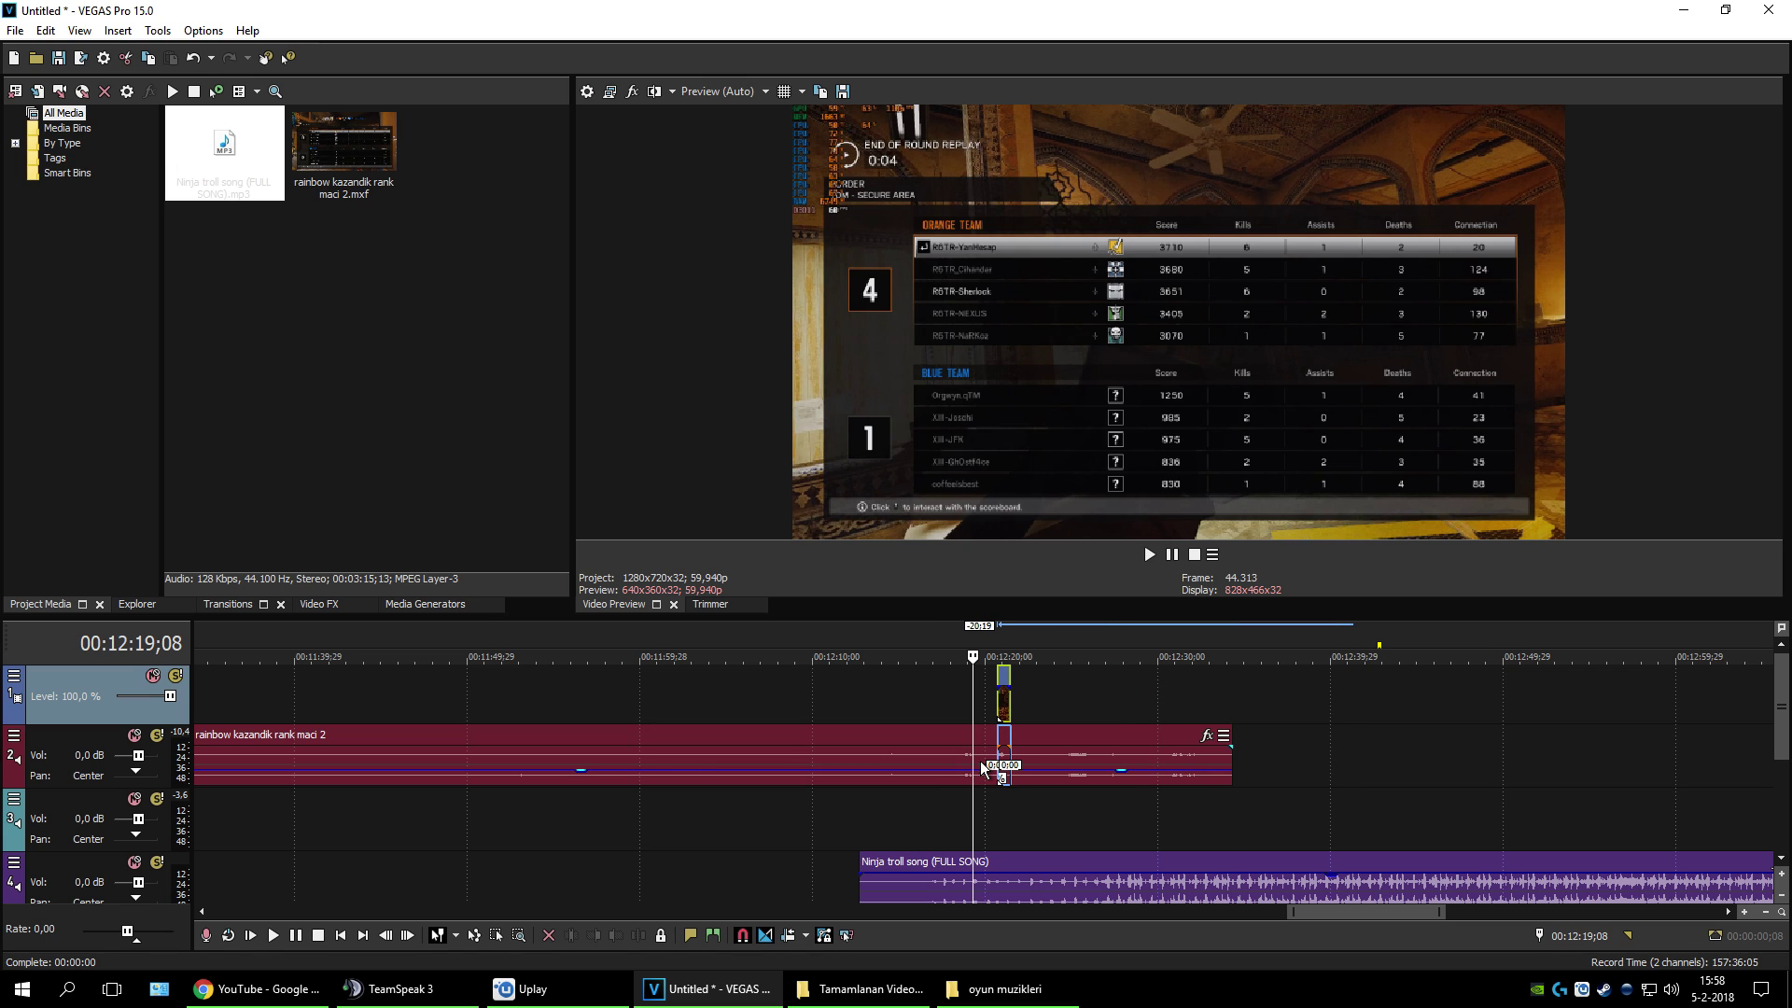
scroll(1241, 795, down, 2)
click(1773, 657)
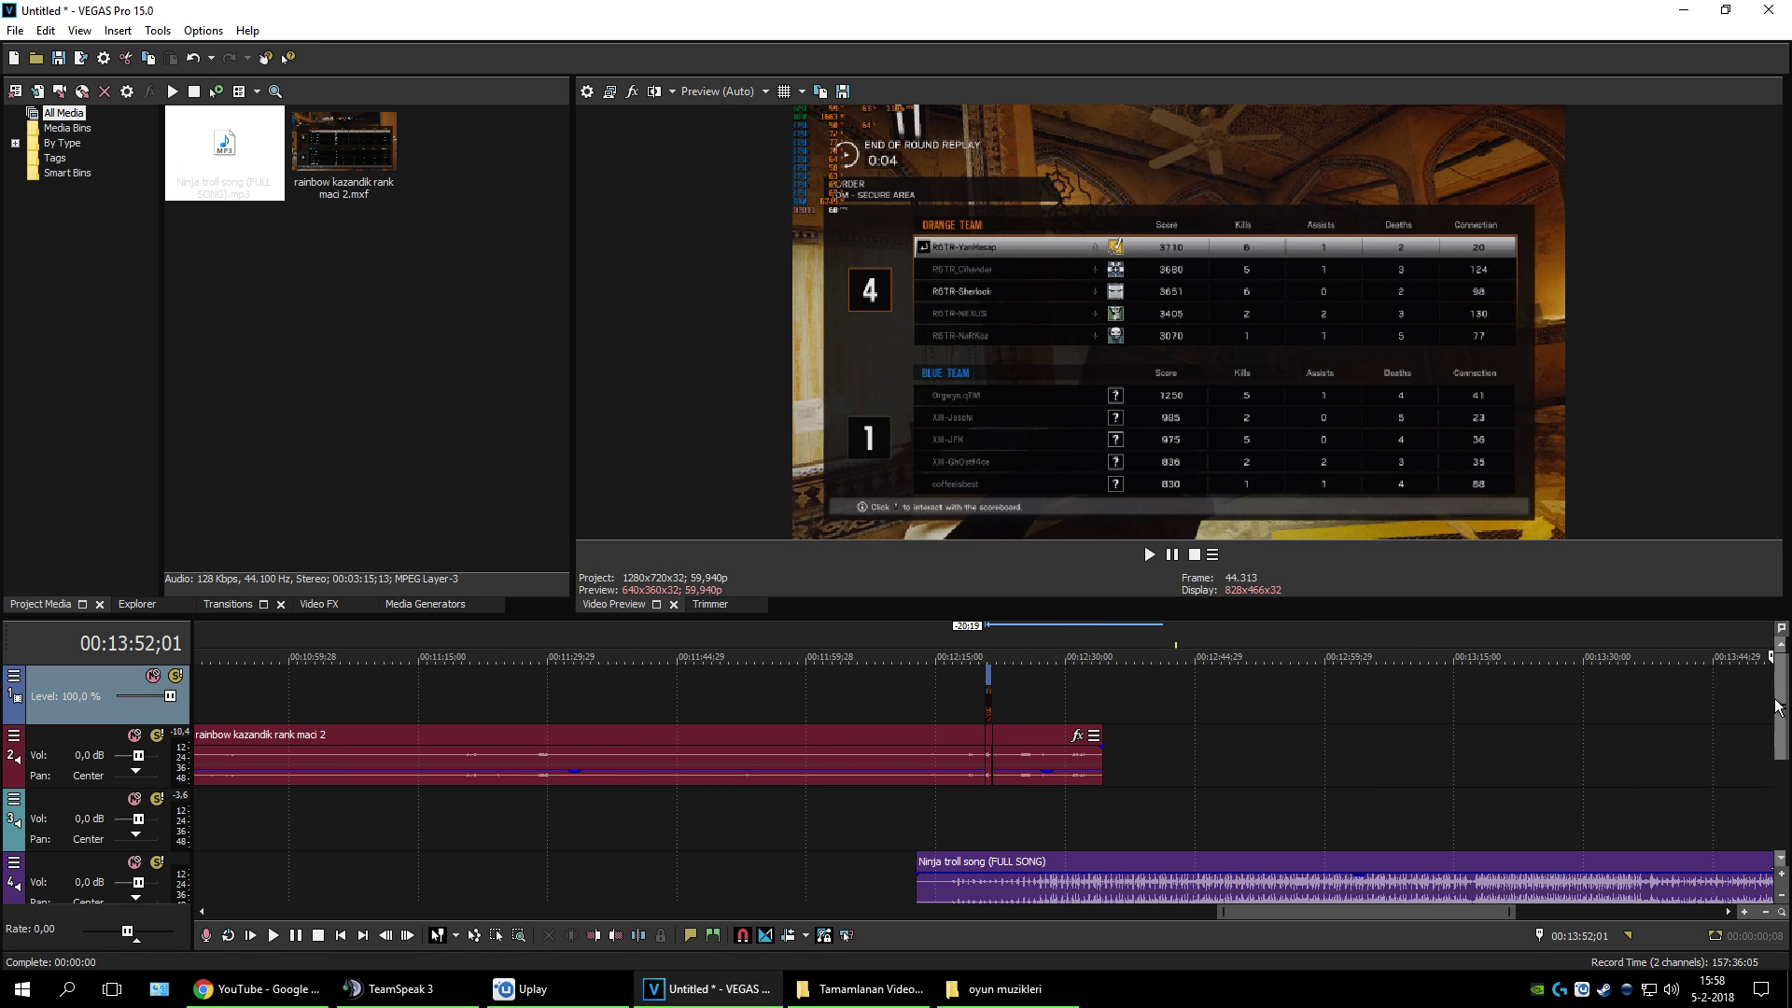
Step: Extend the end of the main gameplay clip on the lowest video track by about 3 seconds
drag(1781, 707, 1781, 764)
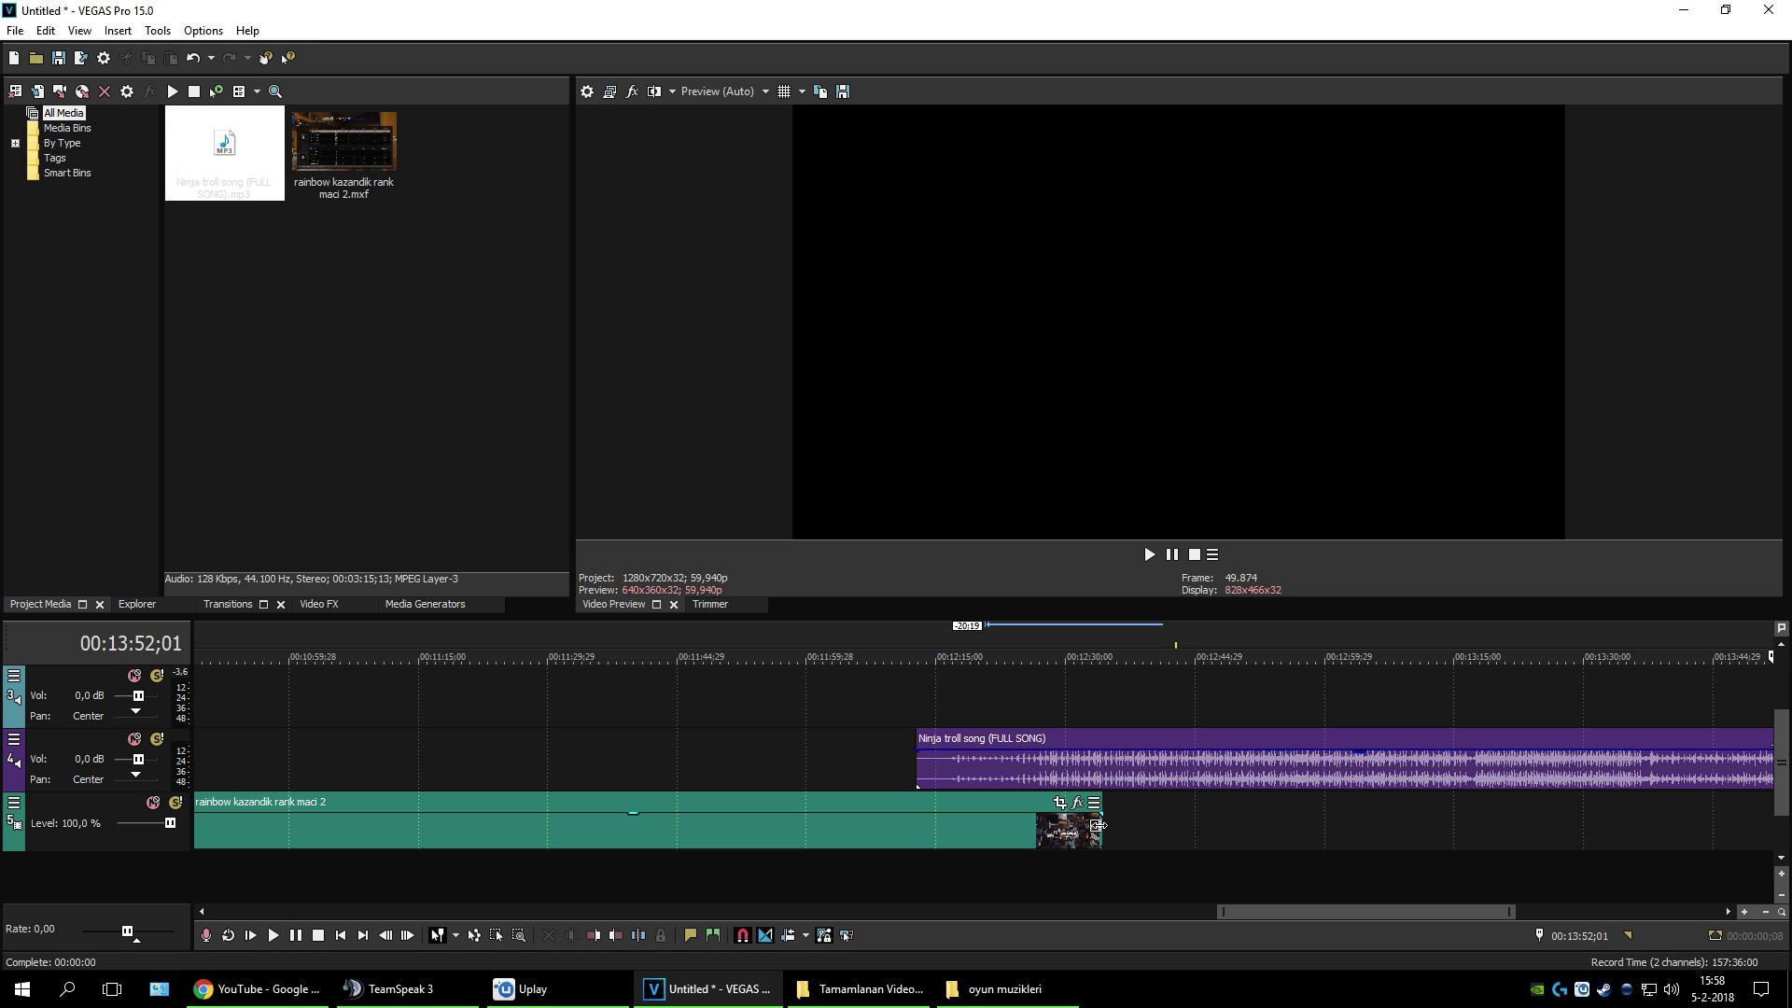
mouse_move(1097, 825)
mouse_down()
mouse_move(901, 825)
mouse_move(1130, 825)
mouse_up()
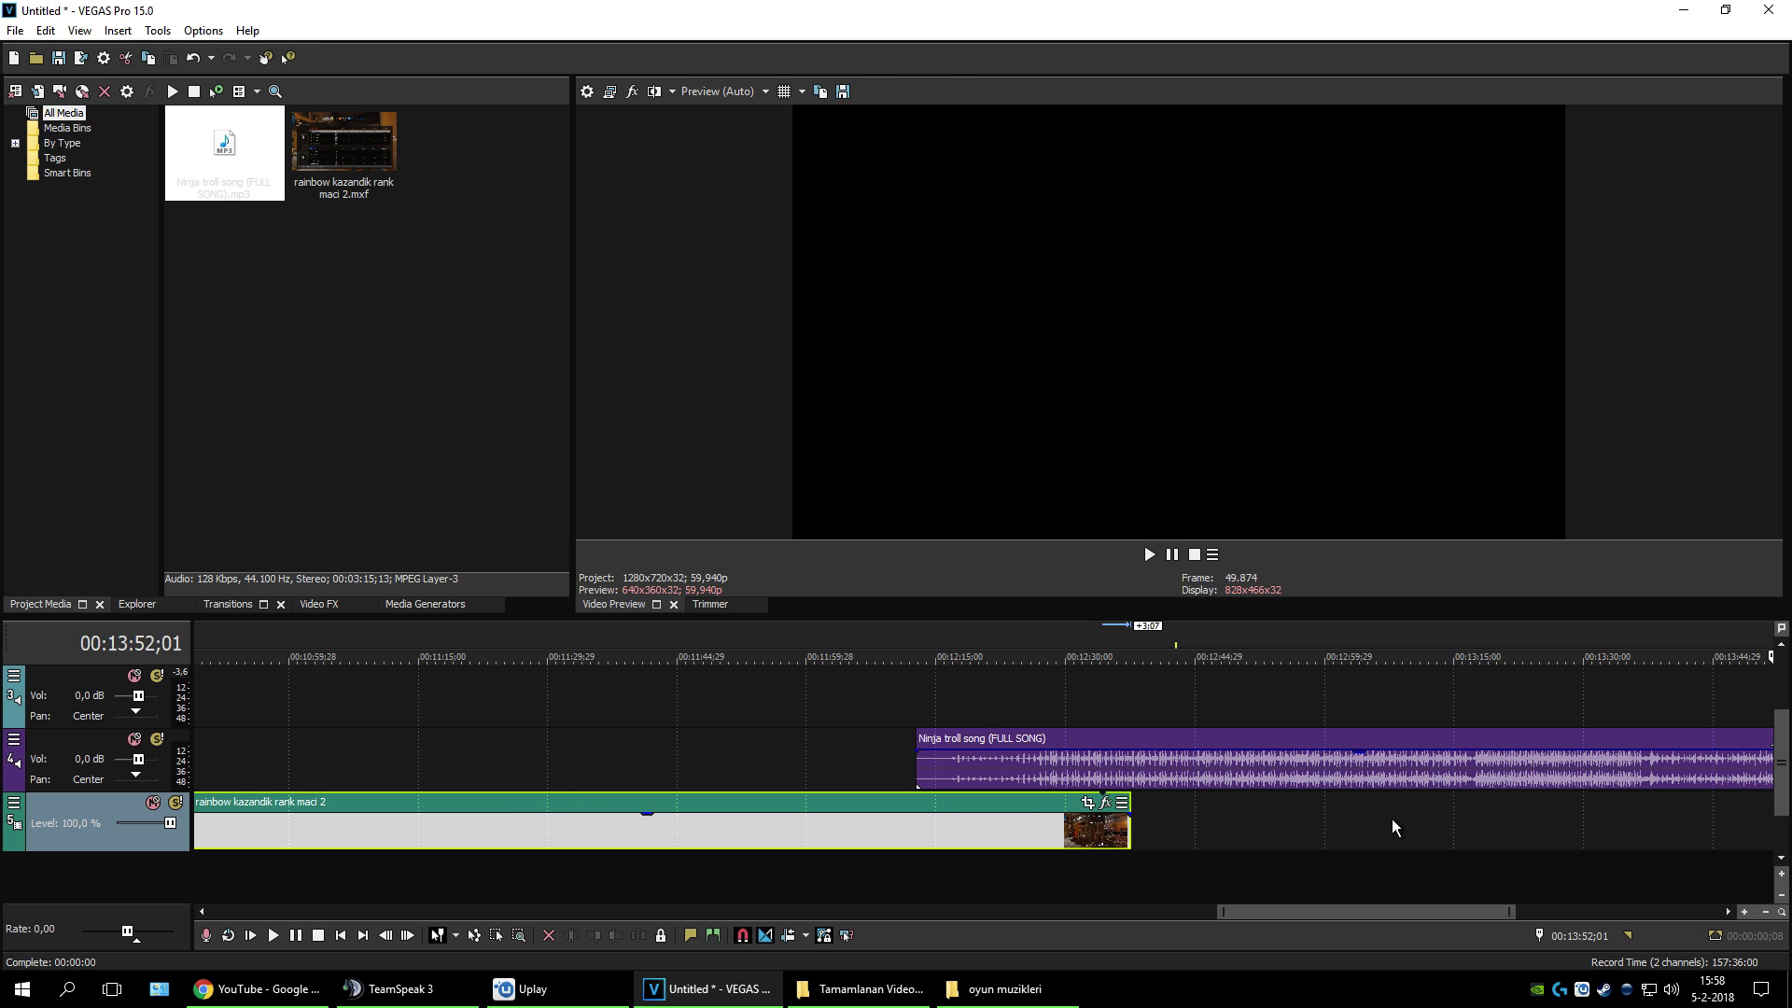
drag(1780, 762, 1781, 707)
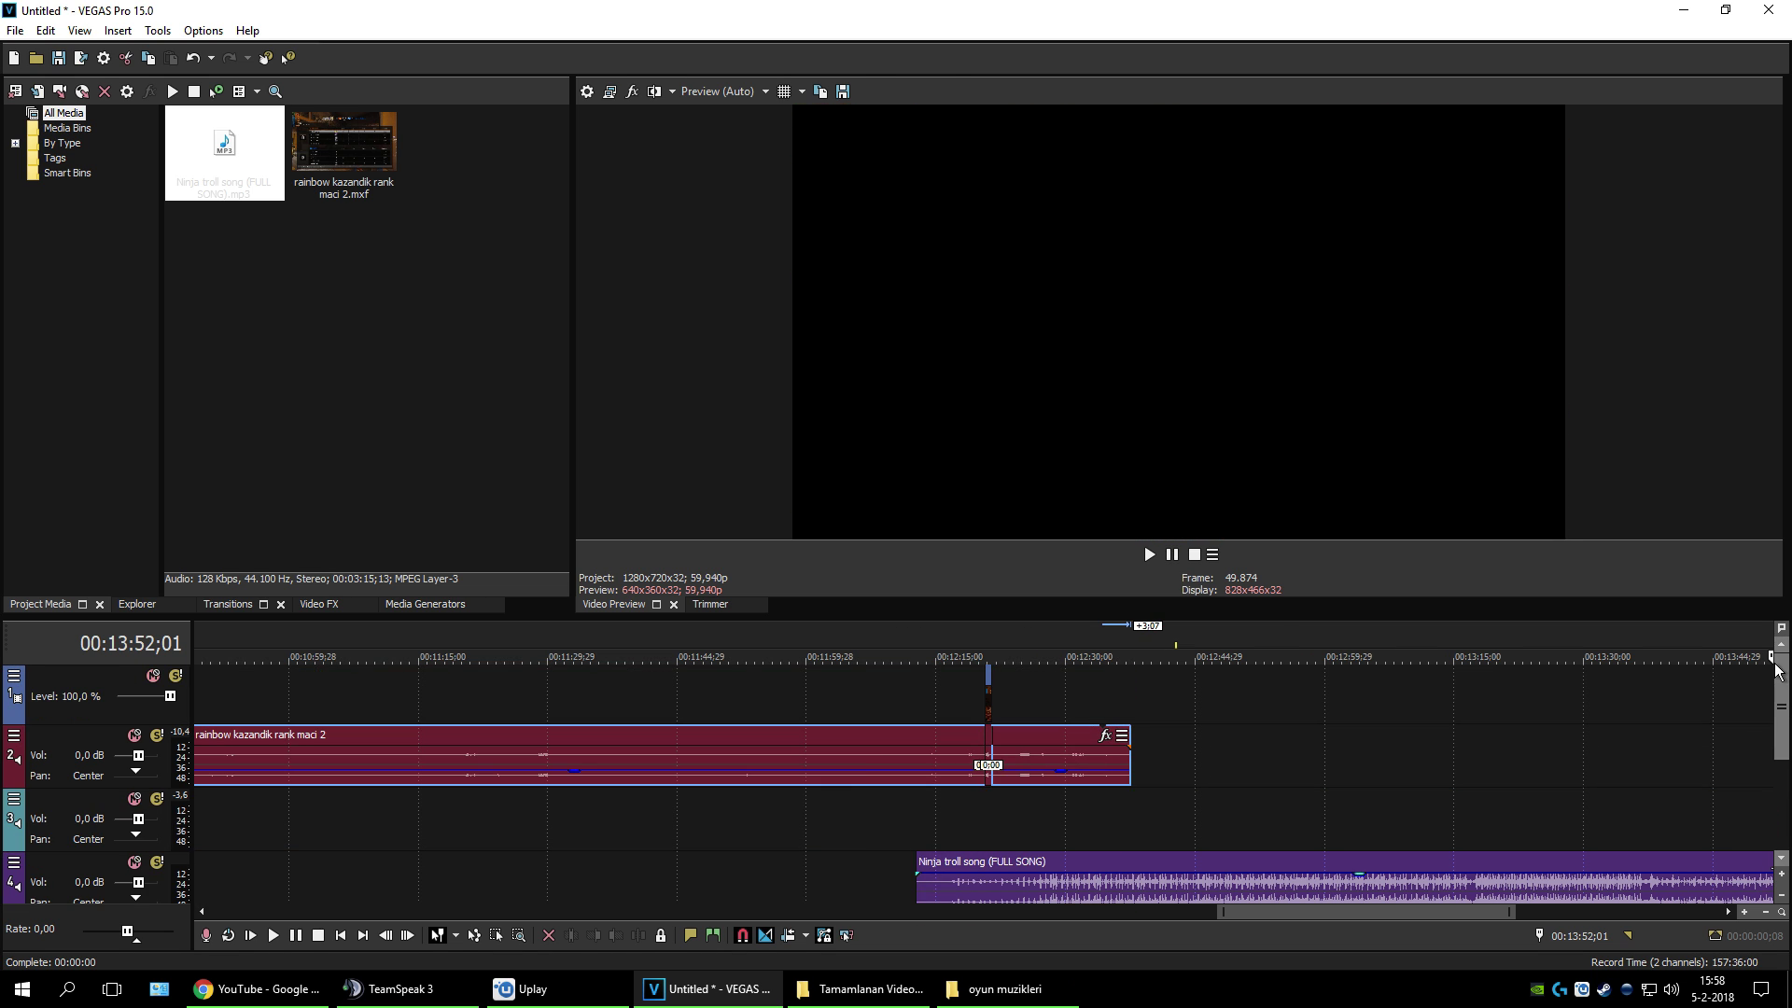
Step: Move the overlapping sped-up piece earlier so it starts at 00:12:17;04 and preview it from its start
click(977, 652)
scroll(975, 664, up, 6)
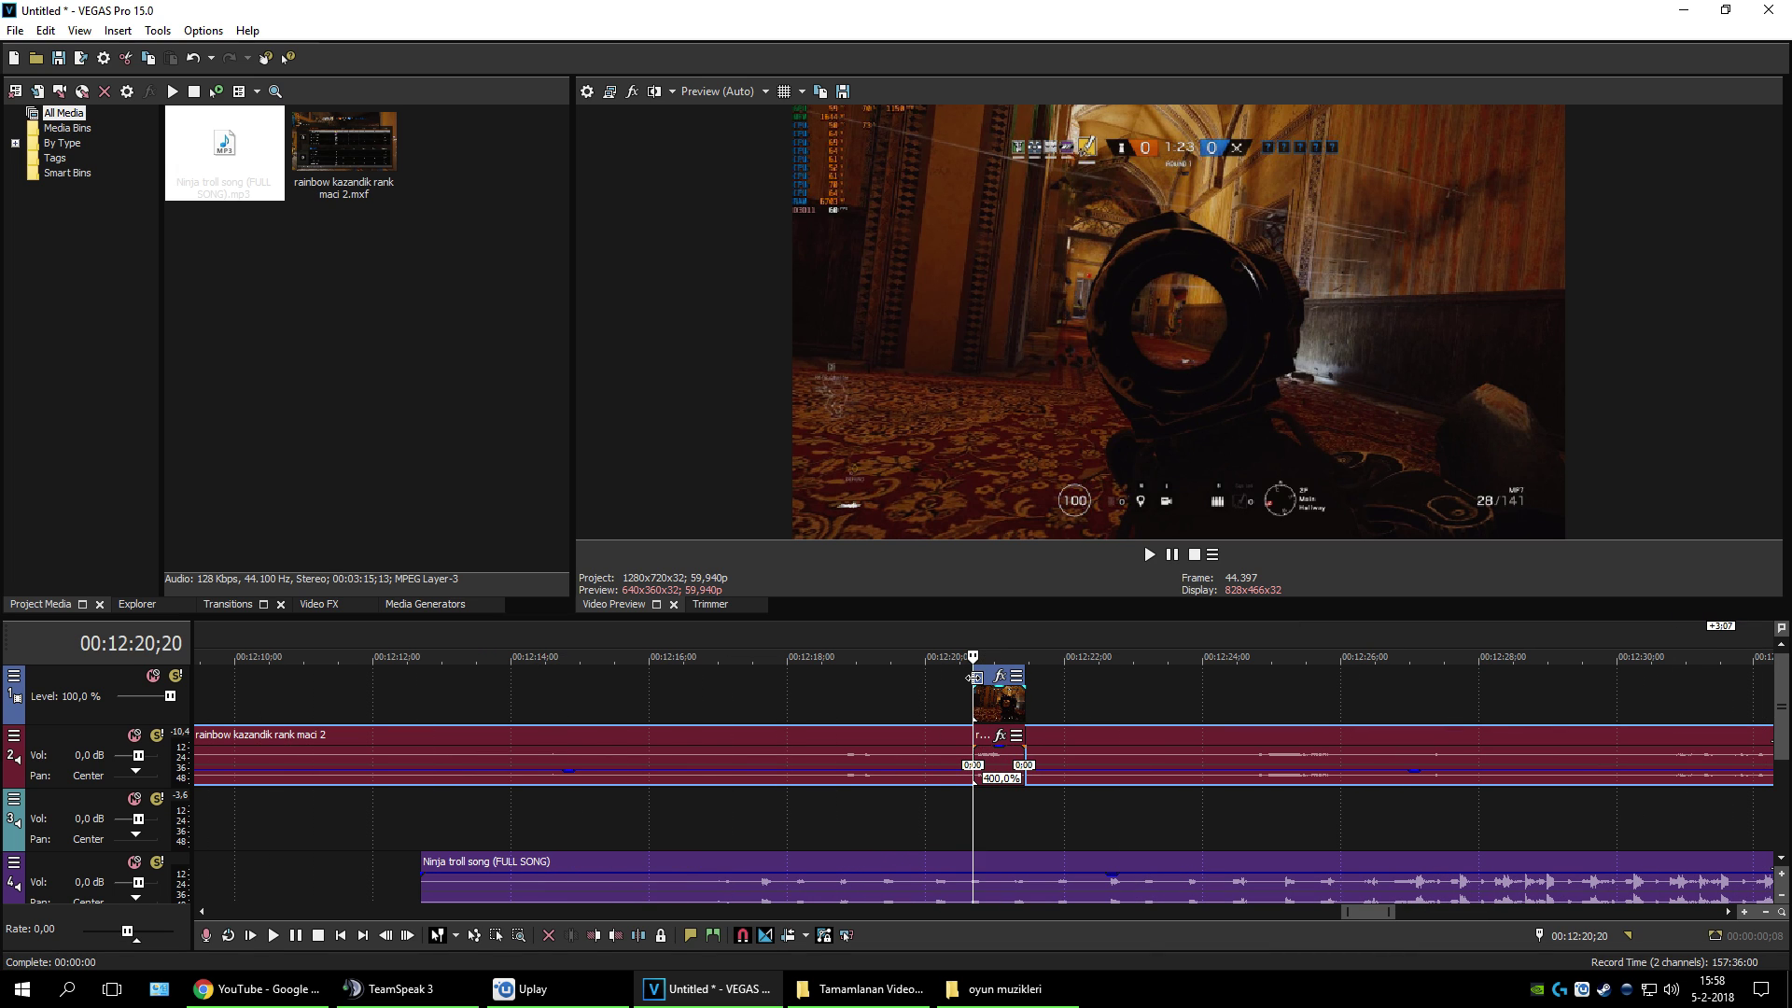
drag(972, 678, 745, 682)
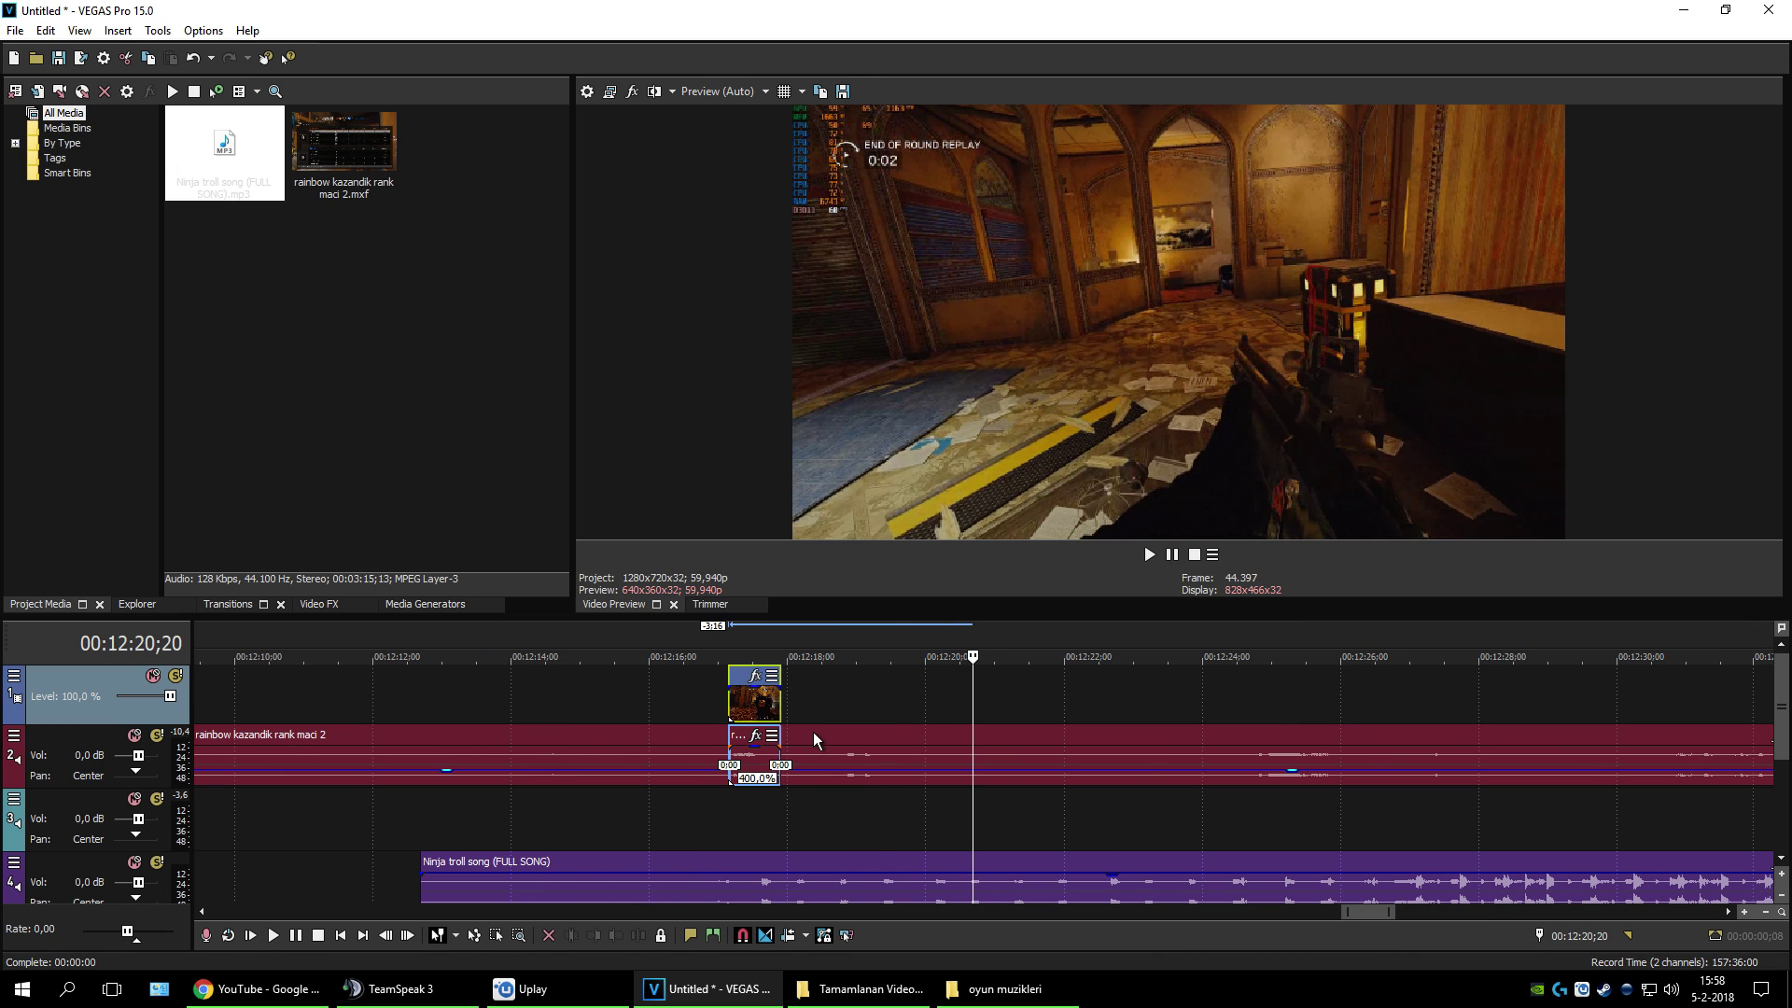
scroll(668, 674, down, 2)
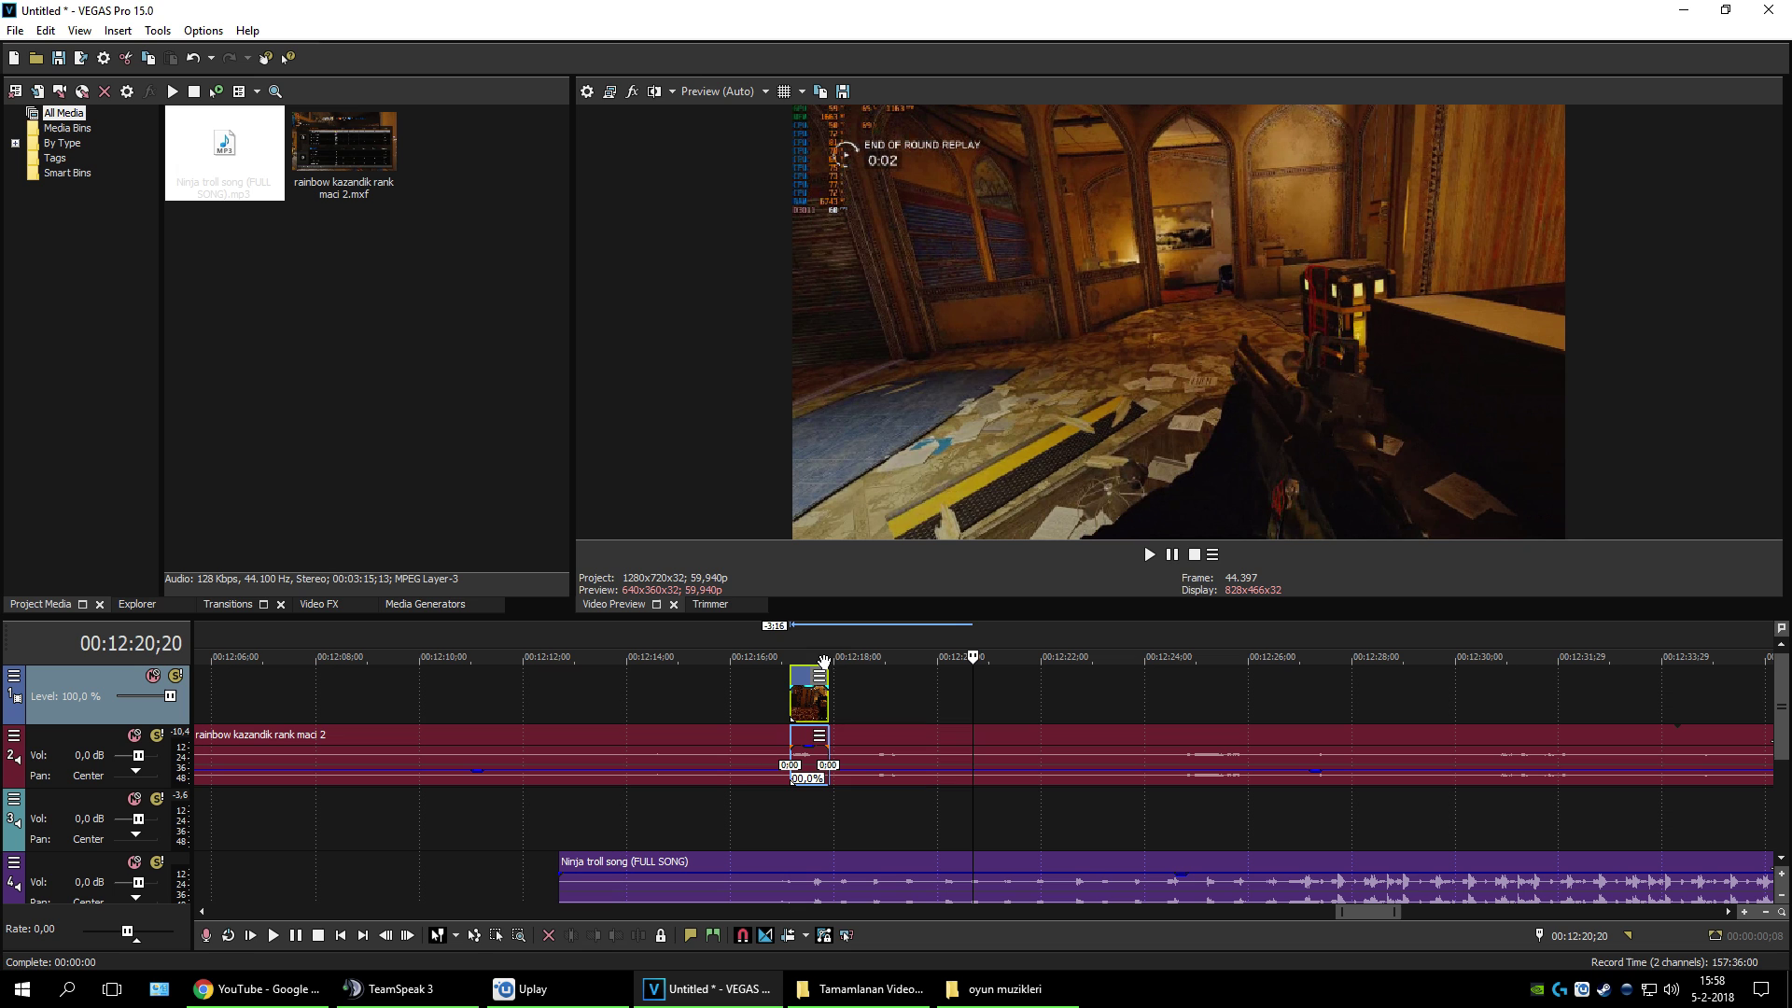
click(789, 643)
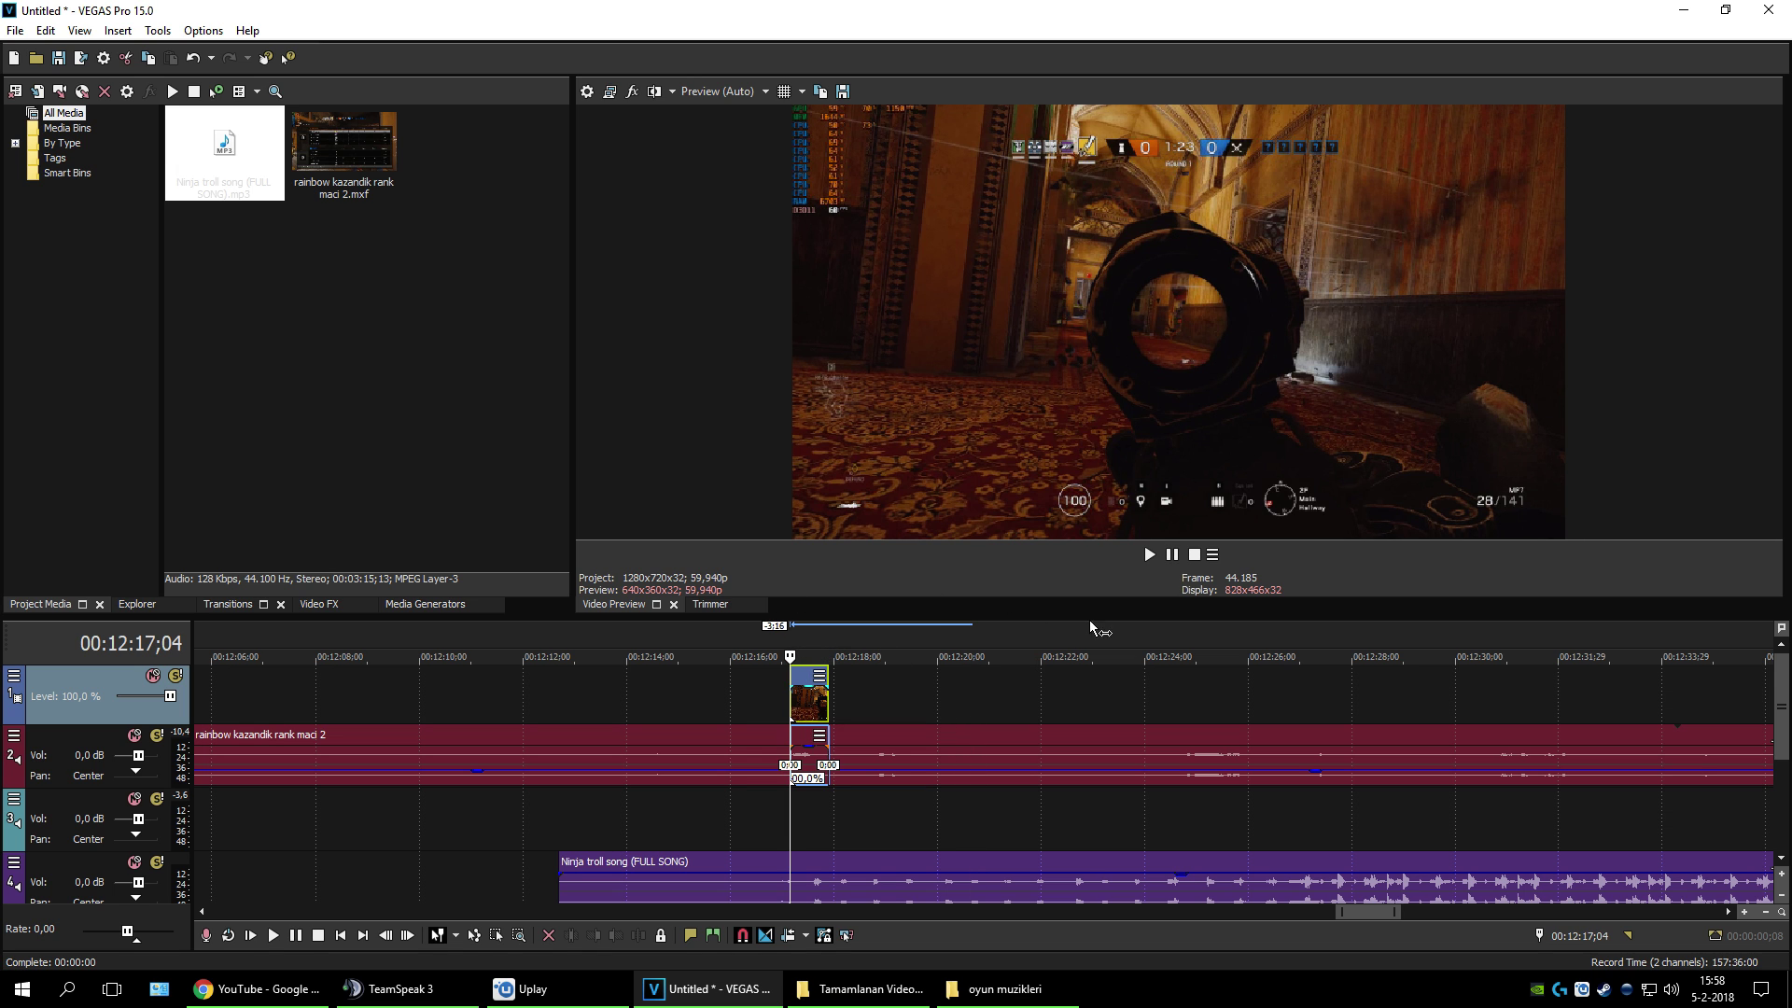
click(1149, 554)
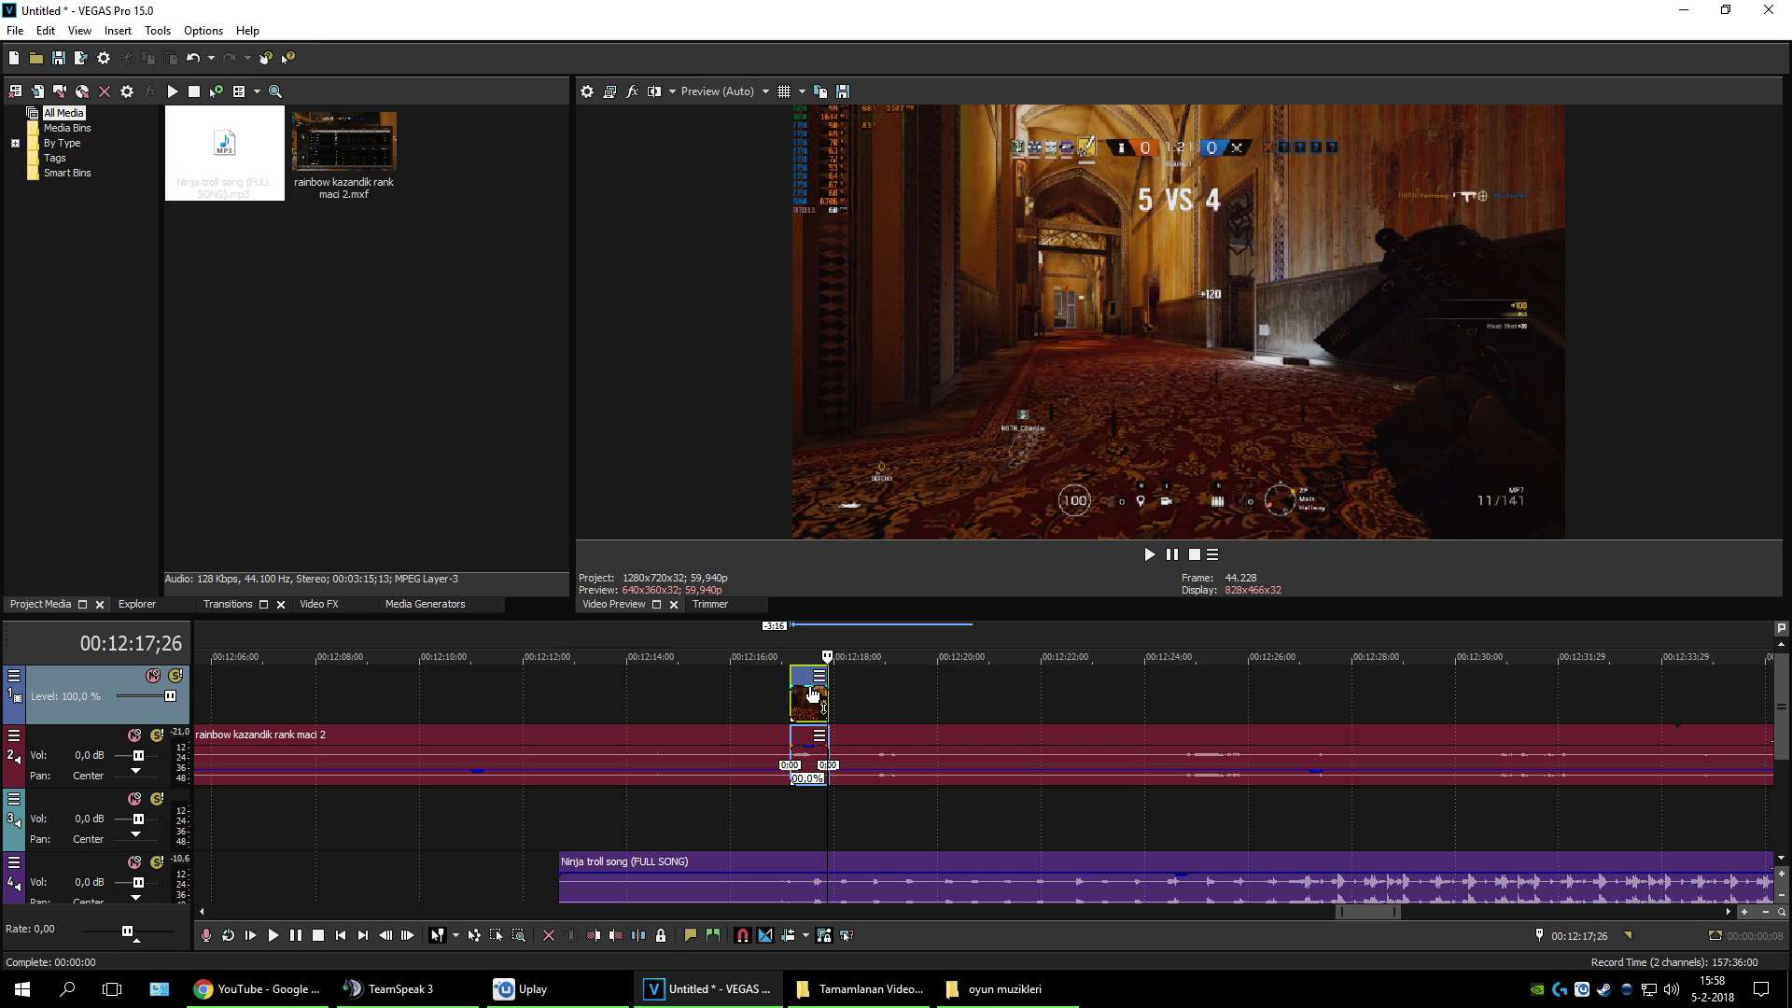
Step: Lower the opacity of the sped-up video piece to about half and preview the blended picture from 00:12:17;04
drag(814, 692, 810, 712)
click(793, 651)
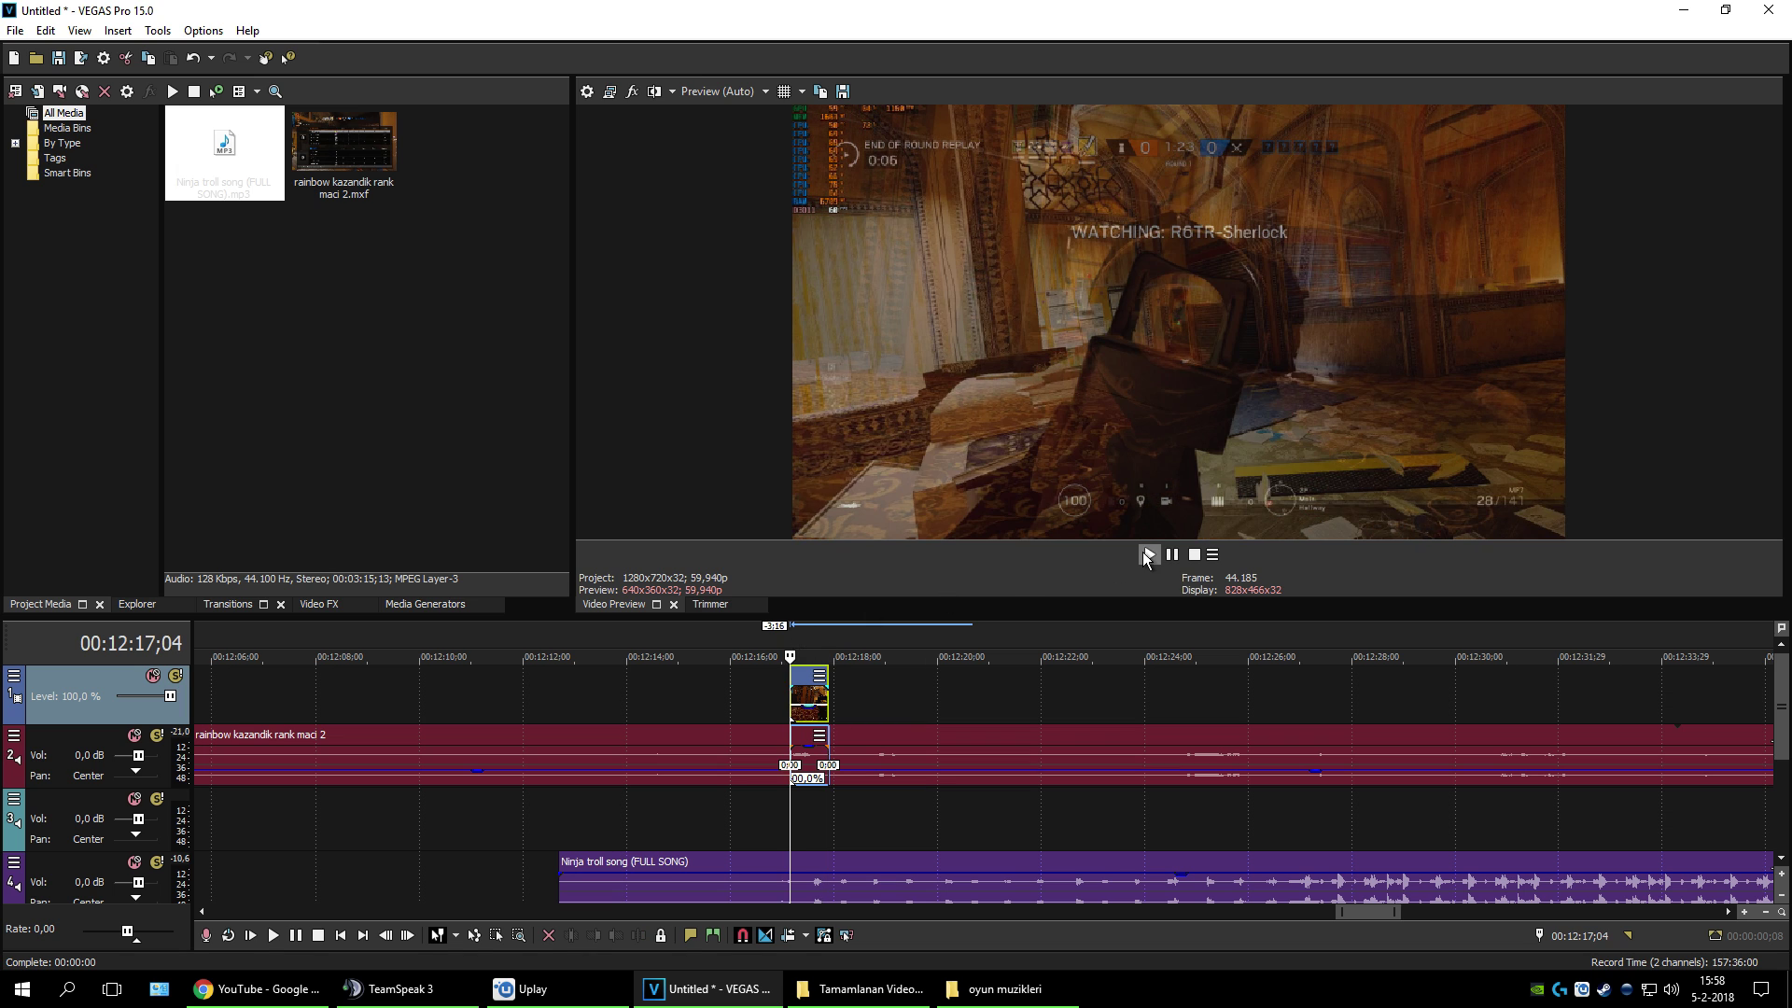
click(1147, 557)
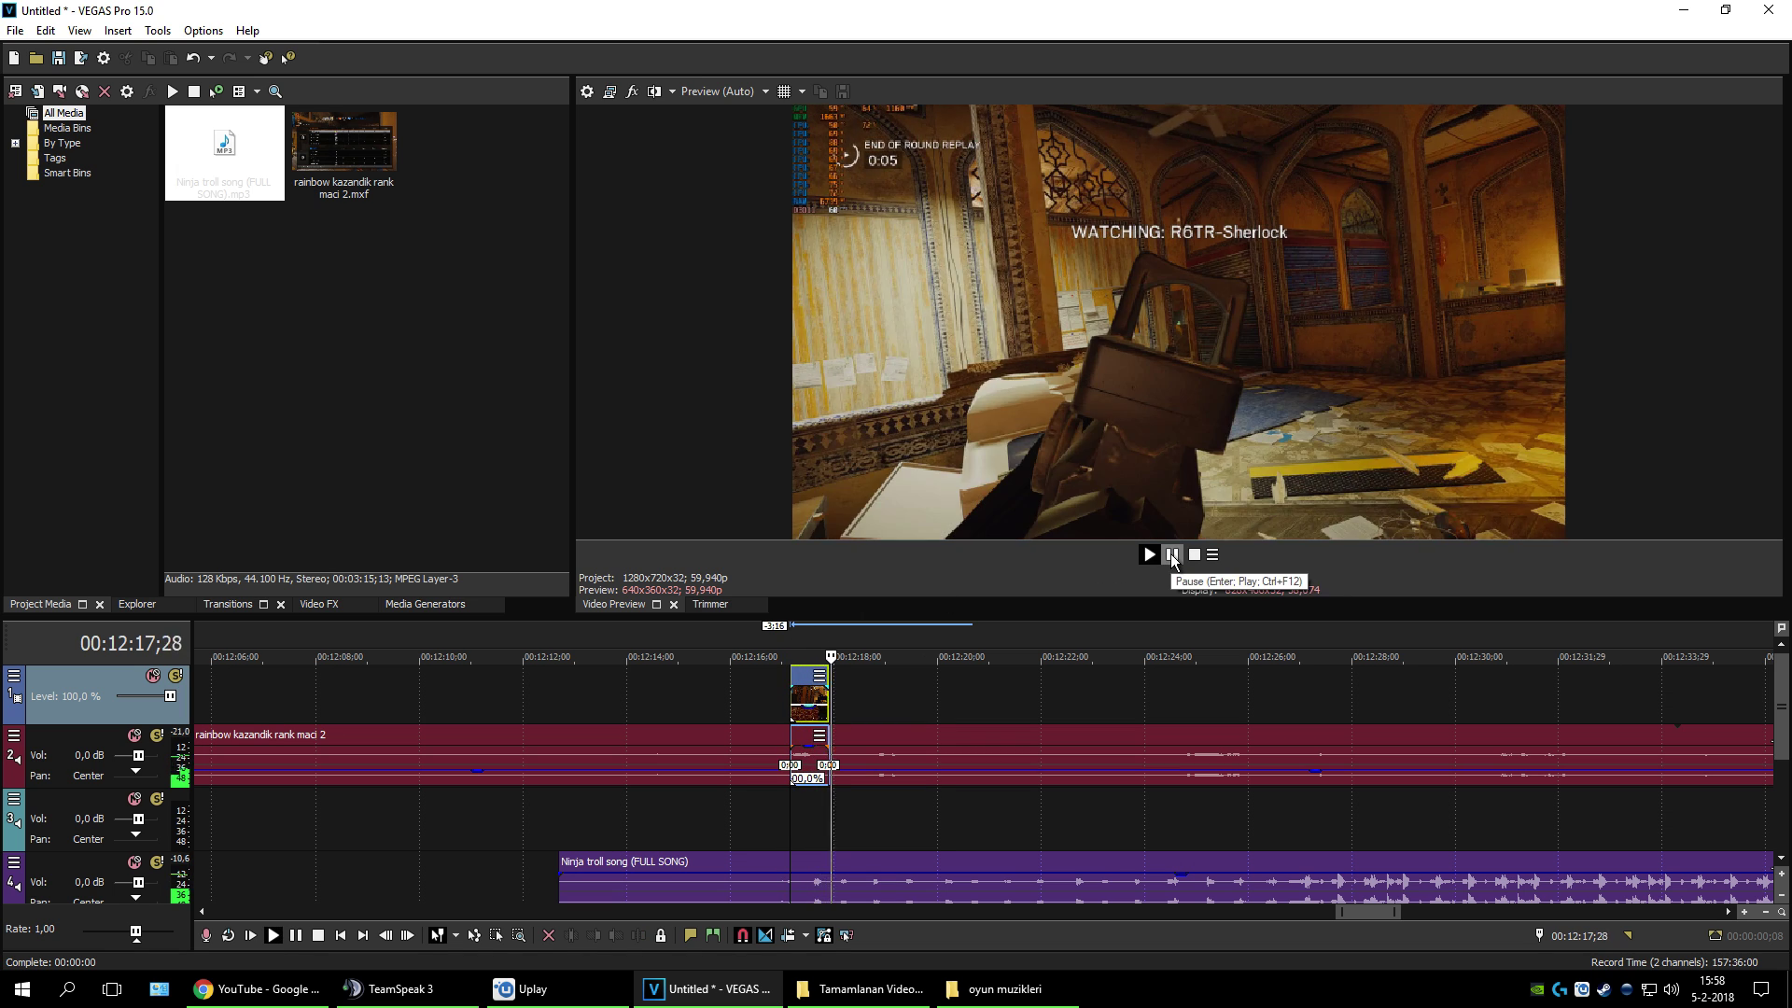
click(1173, 558)
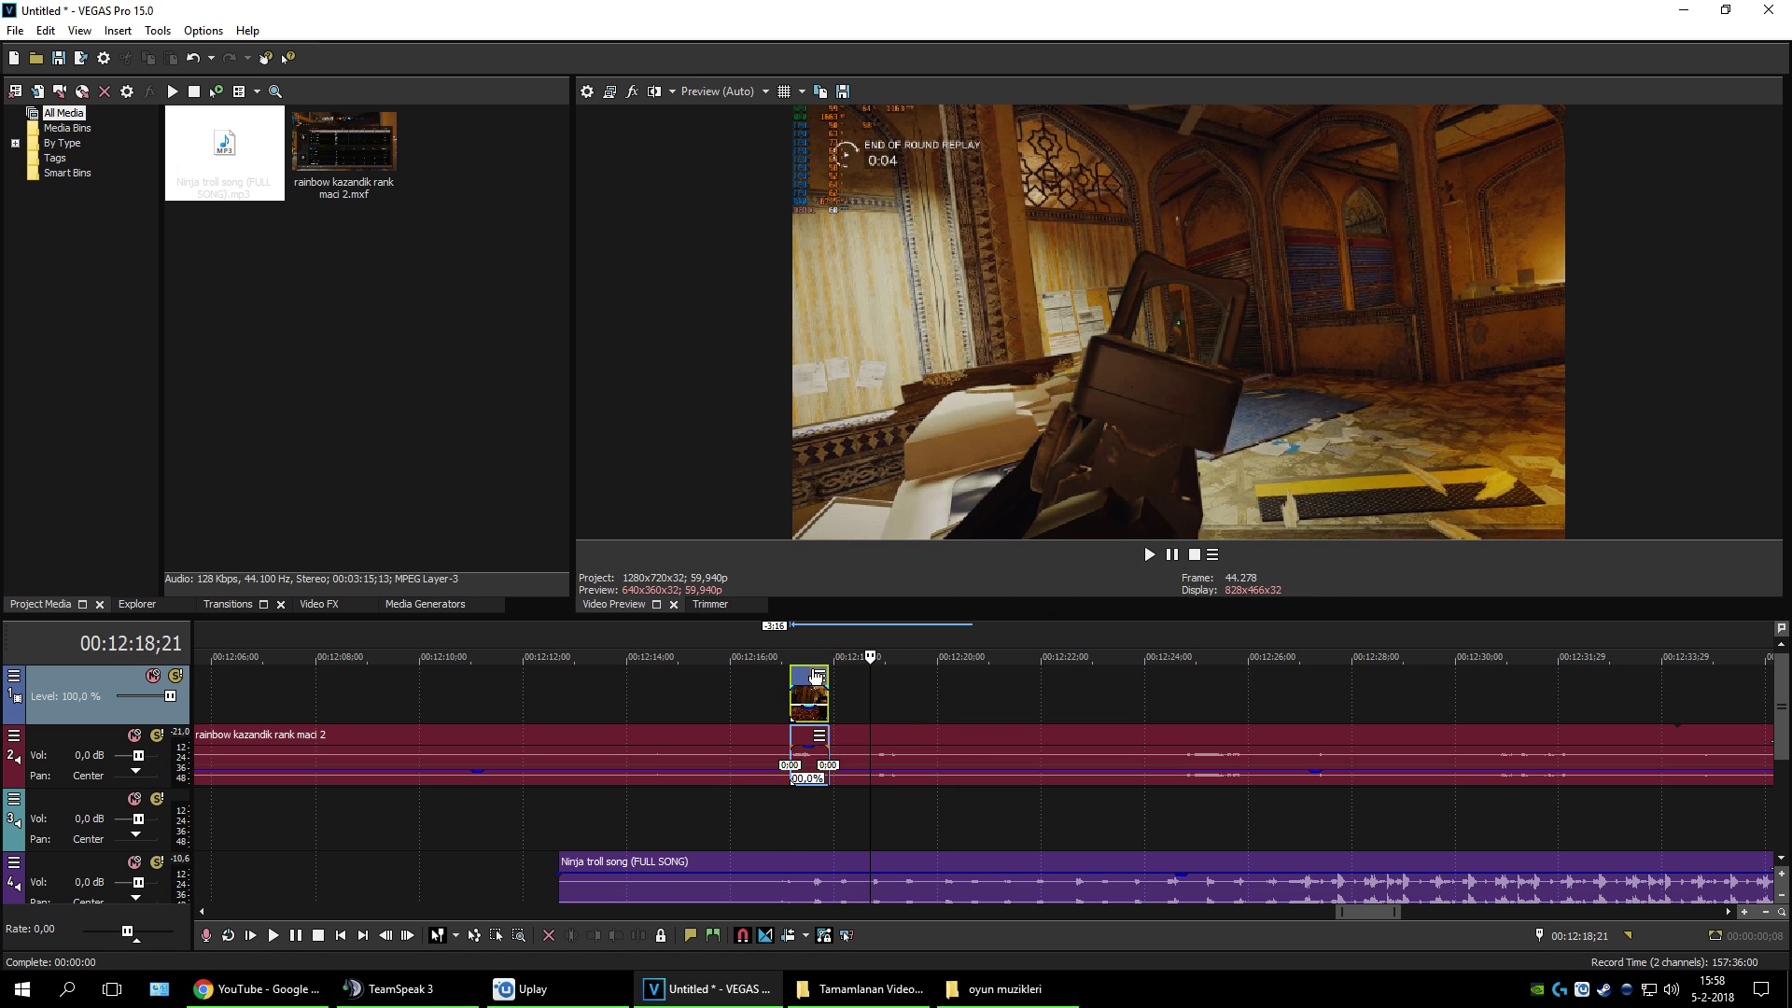
Step: Move the sped-up piece past the end of the main gameplay clip, to about 00:12:39
drag(808, 674, 1467, 709)
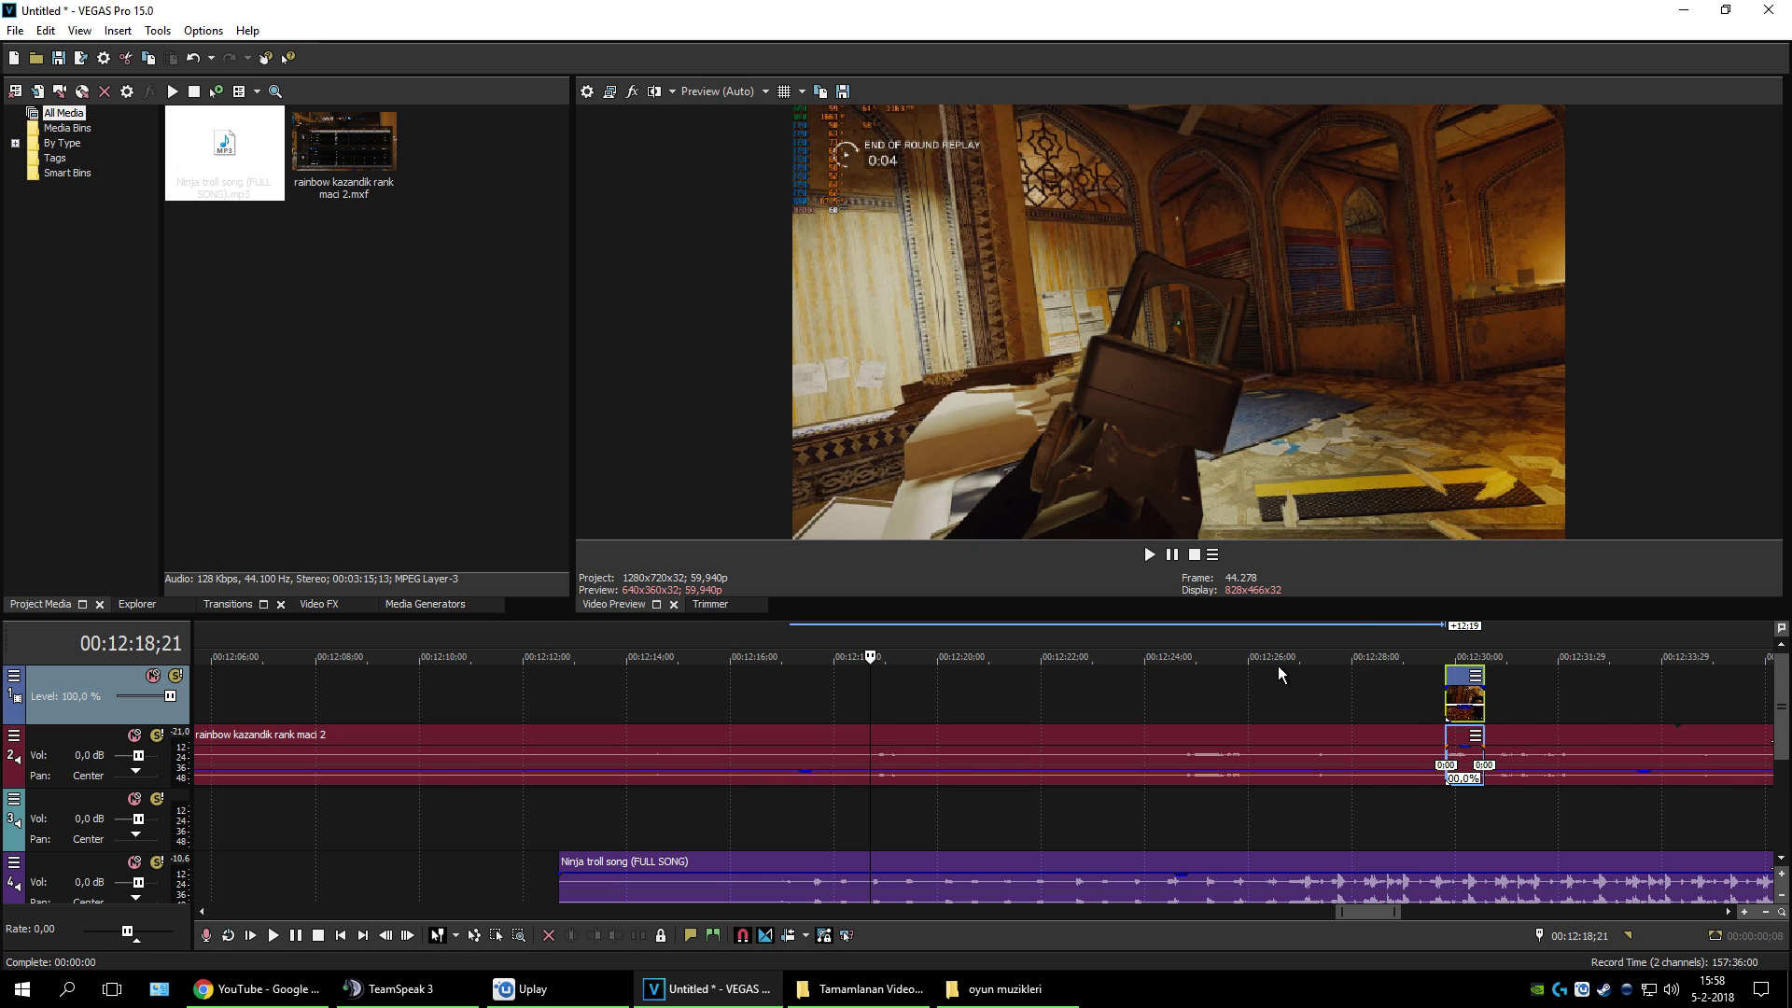
scroll(1278, 672, down, 3)
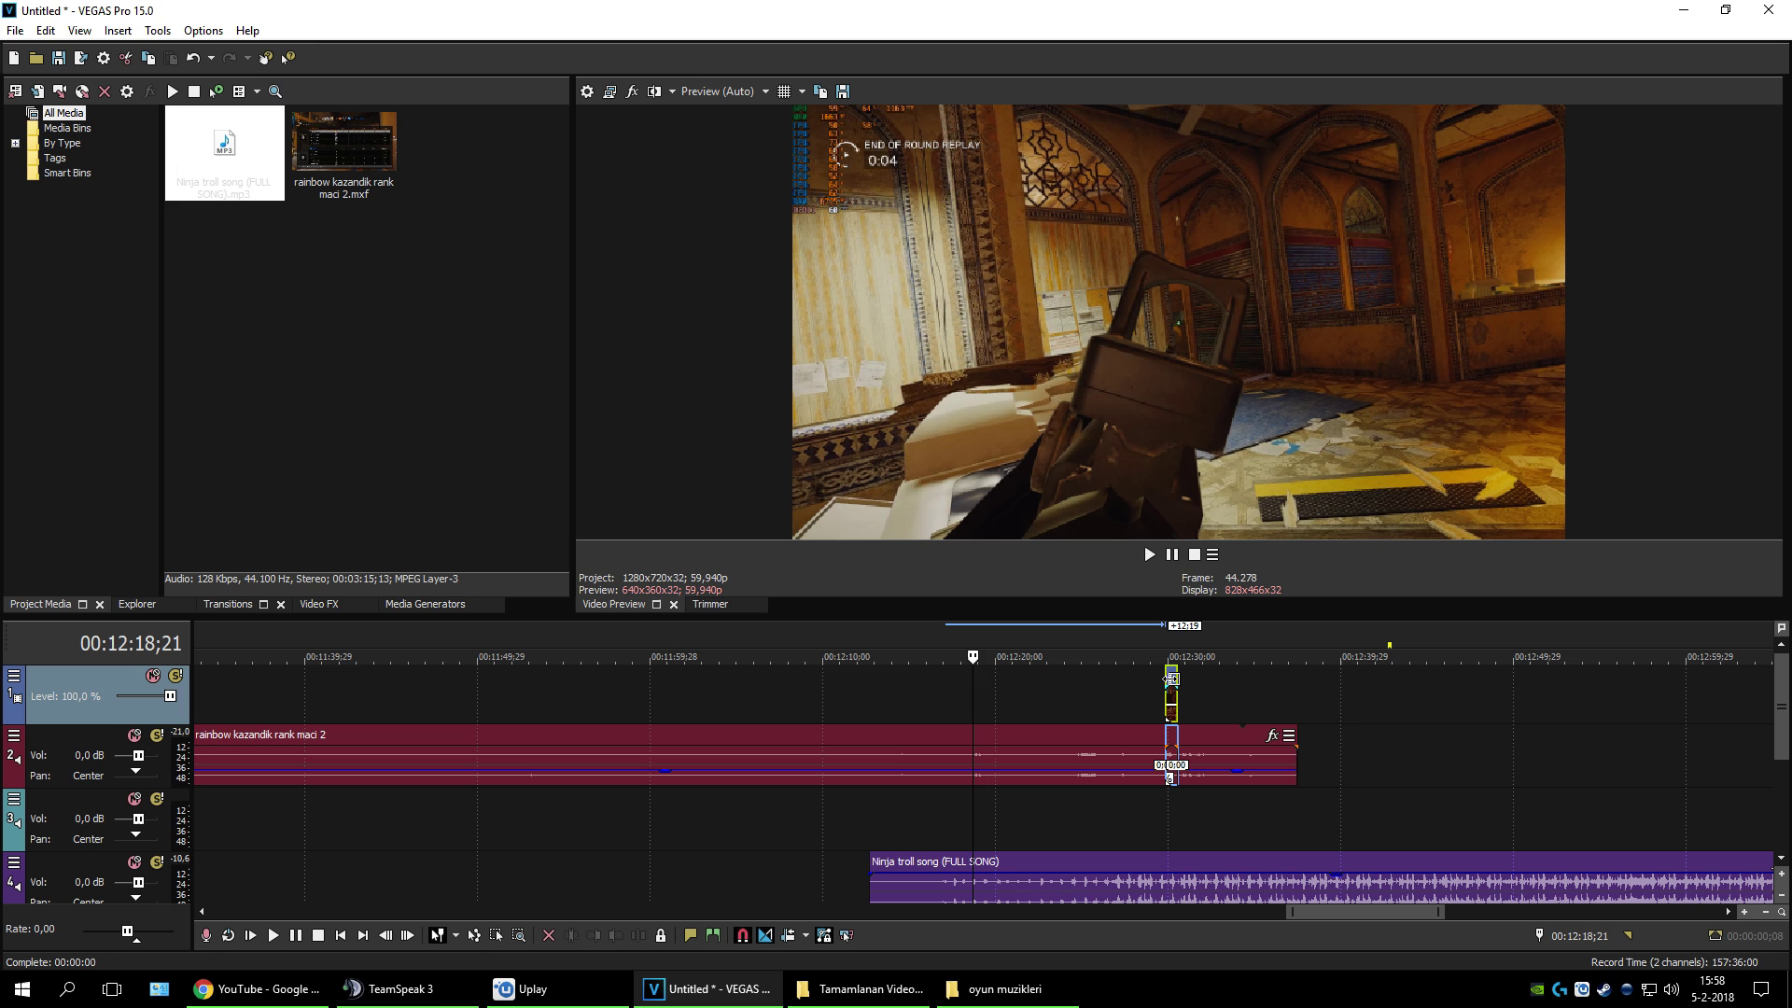
drag(1175, 684, 1334, 688)
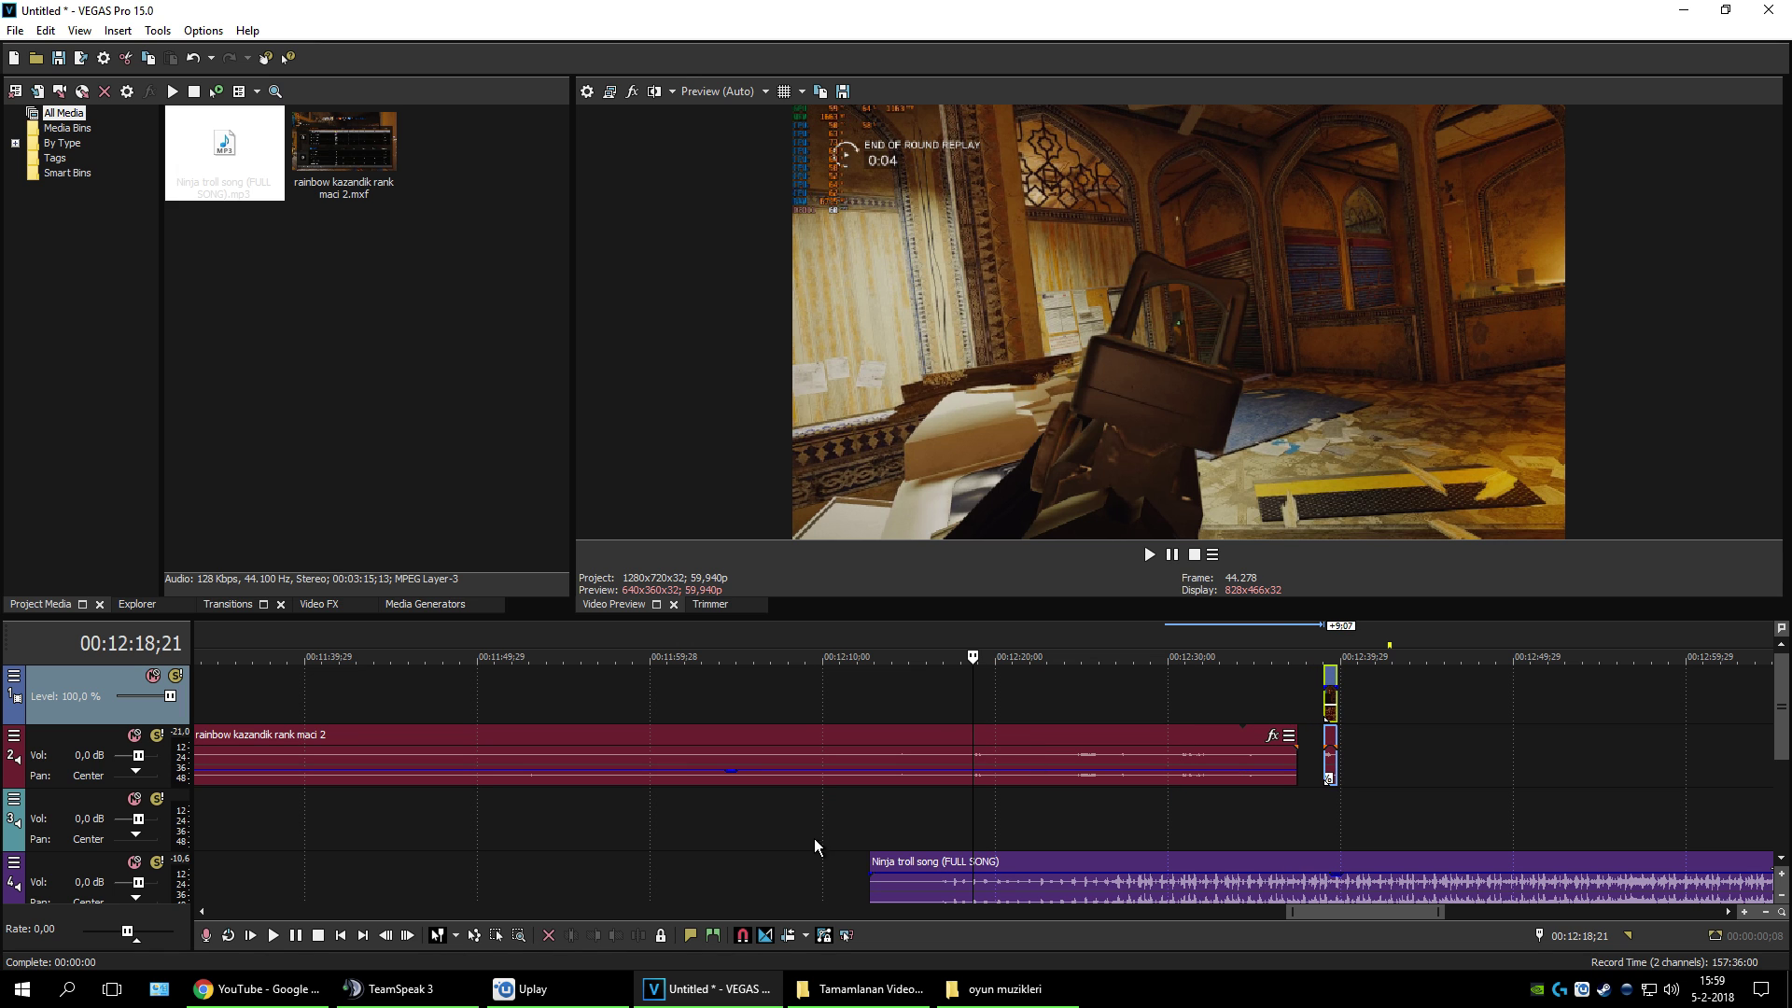
Step: Add the ayyildiz-bayrak-logo image from the hersey desktop folder to the top video track above the gameplay clip
double_click(833, 22)
double_click(156, 33)
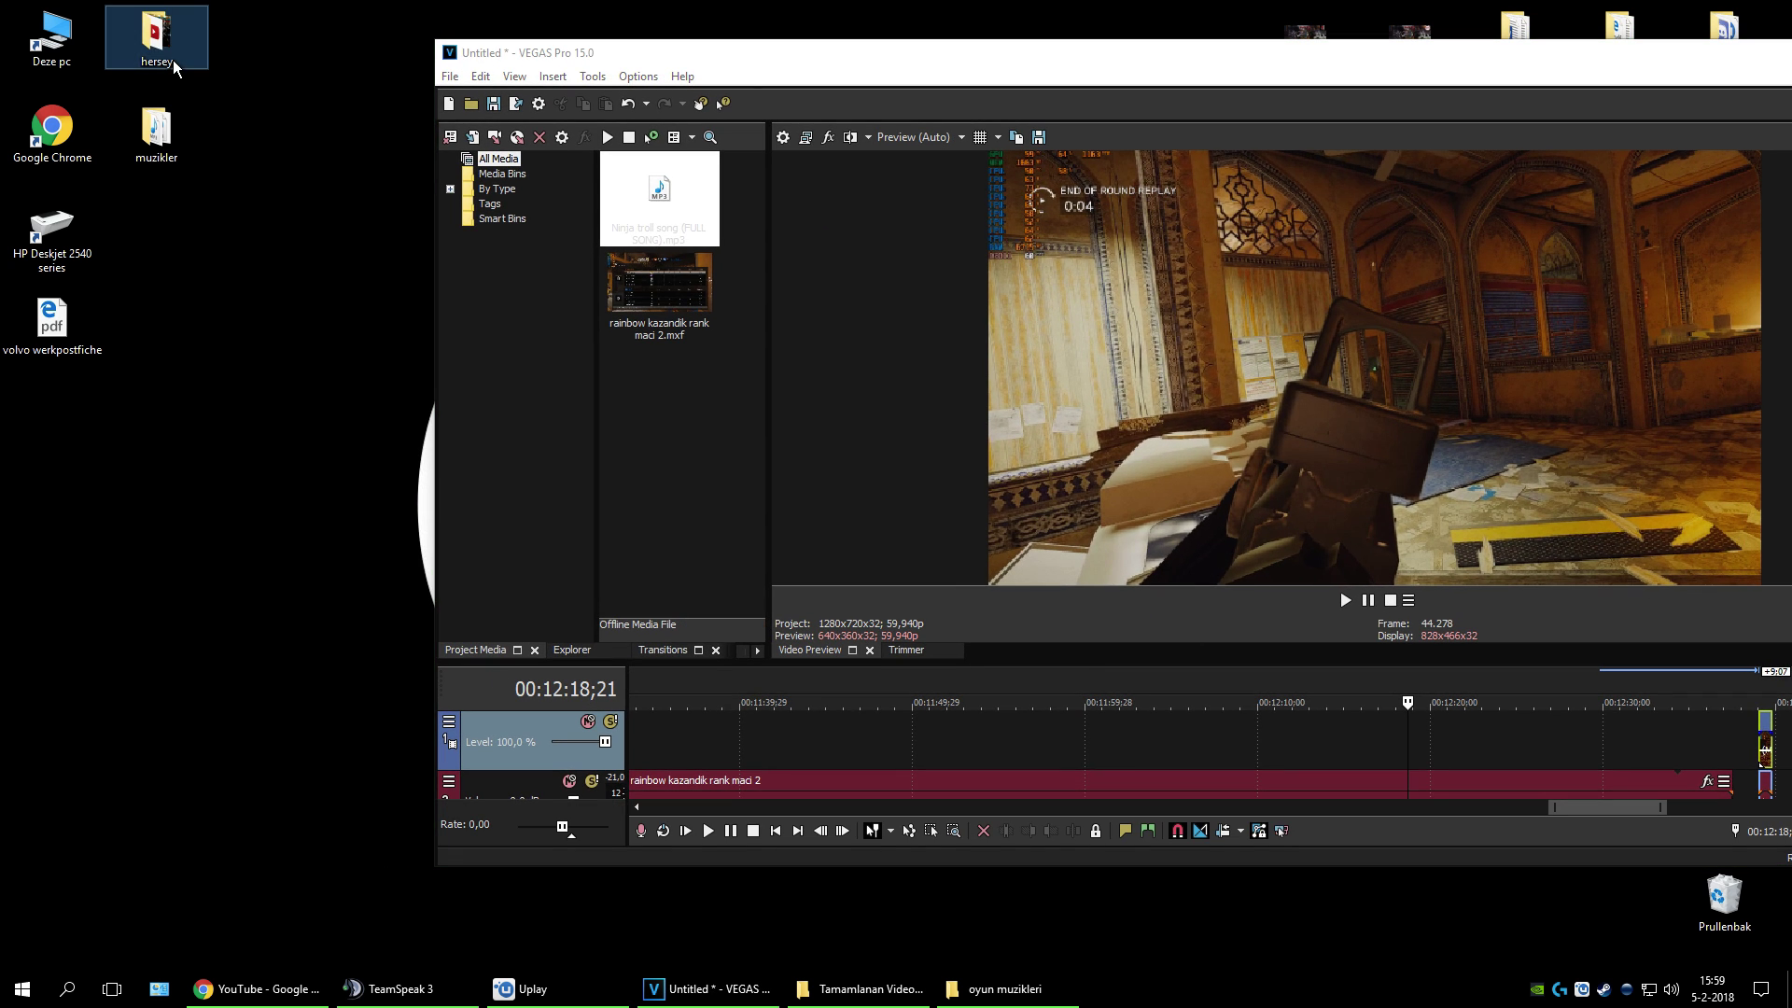
scroll(452, 630, down, 10)
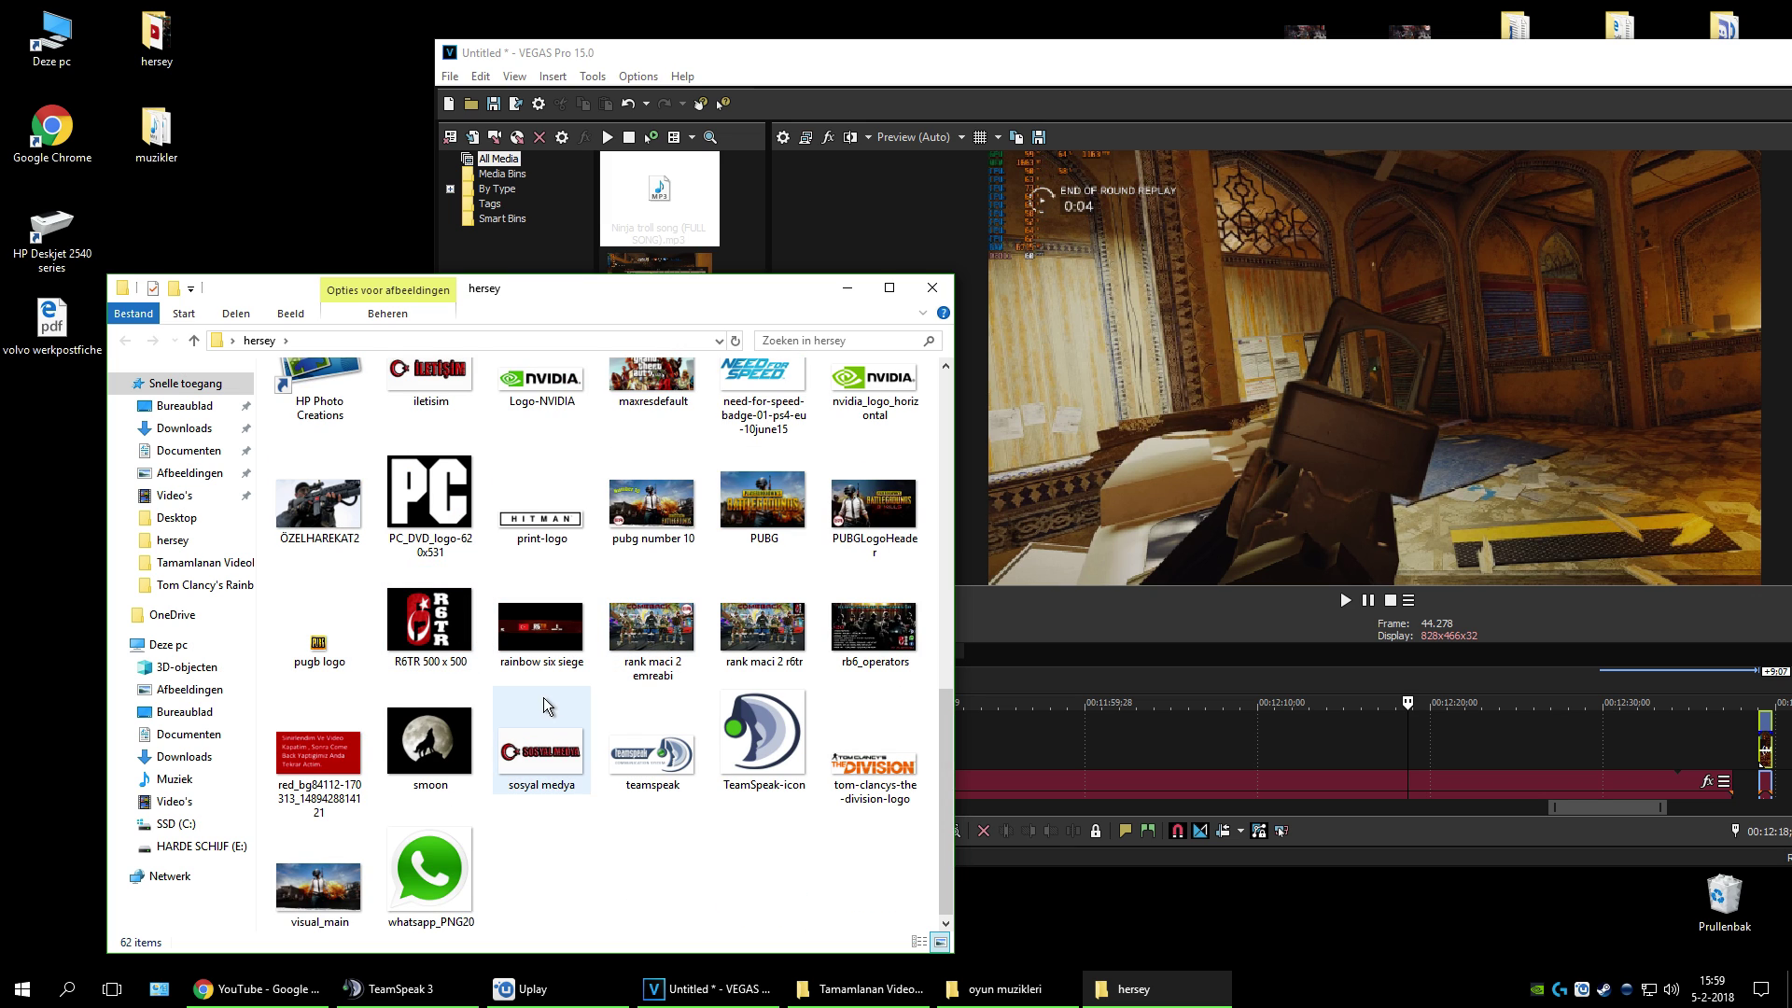
scroll(534, 716, up, 10)
scroll(653, 560, down, 5)
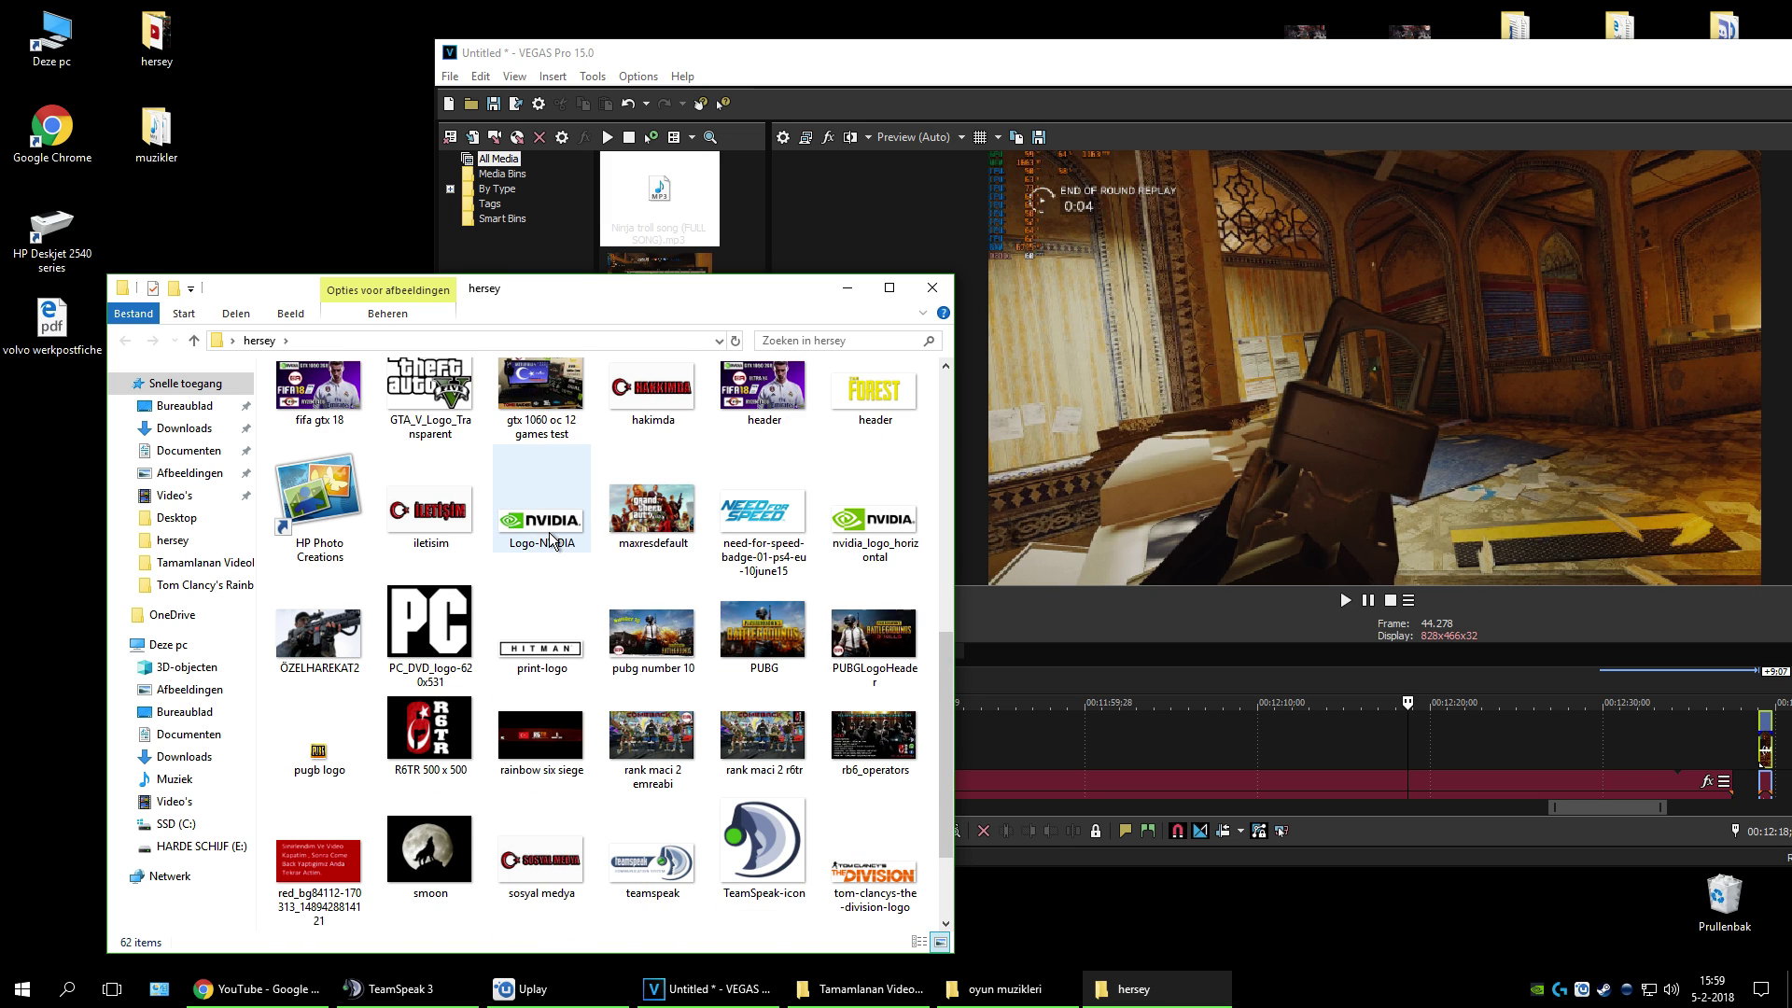
scroll(525, 691, up, 5)
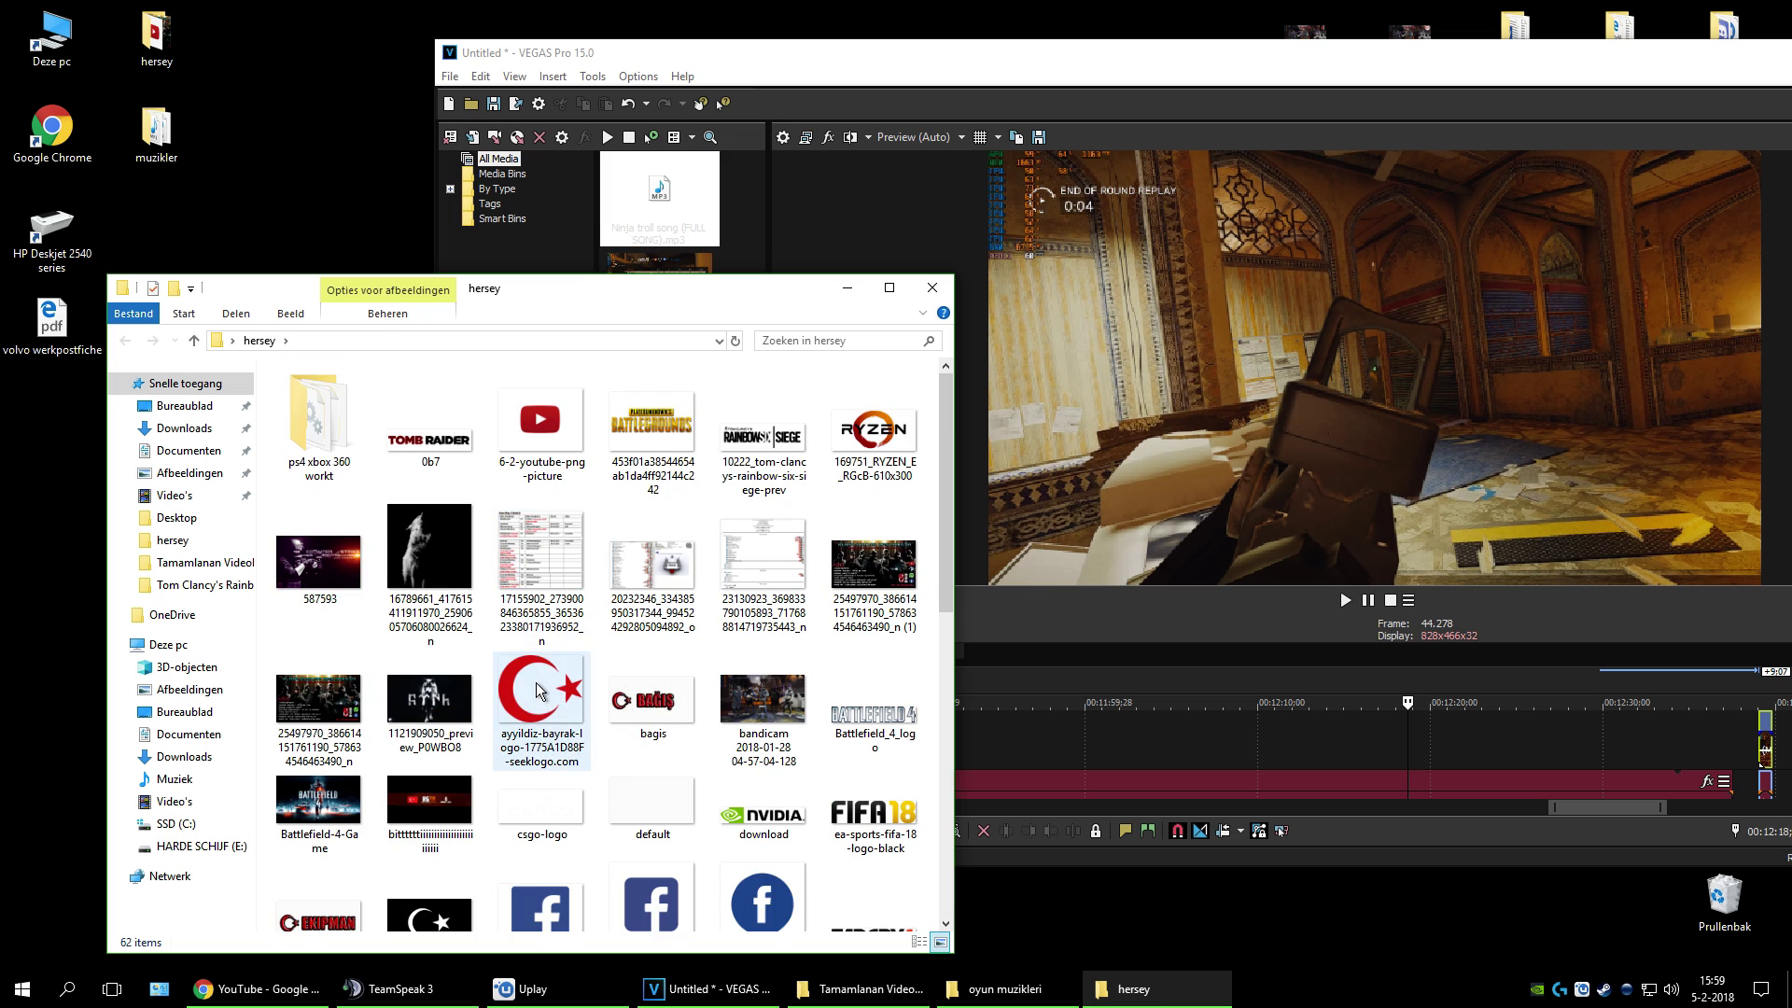
drag(526, 691, 1221, 738)
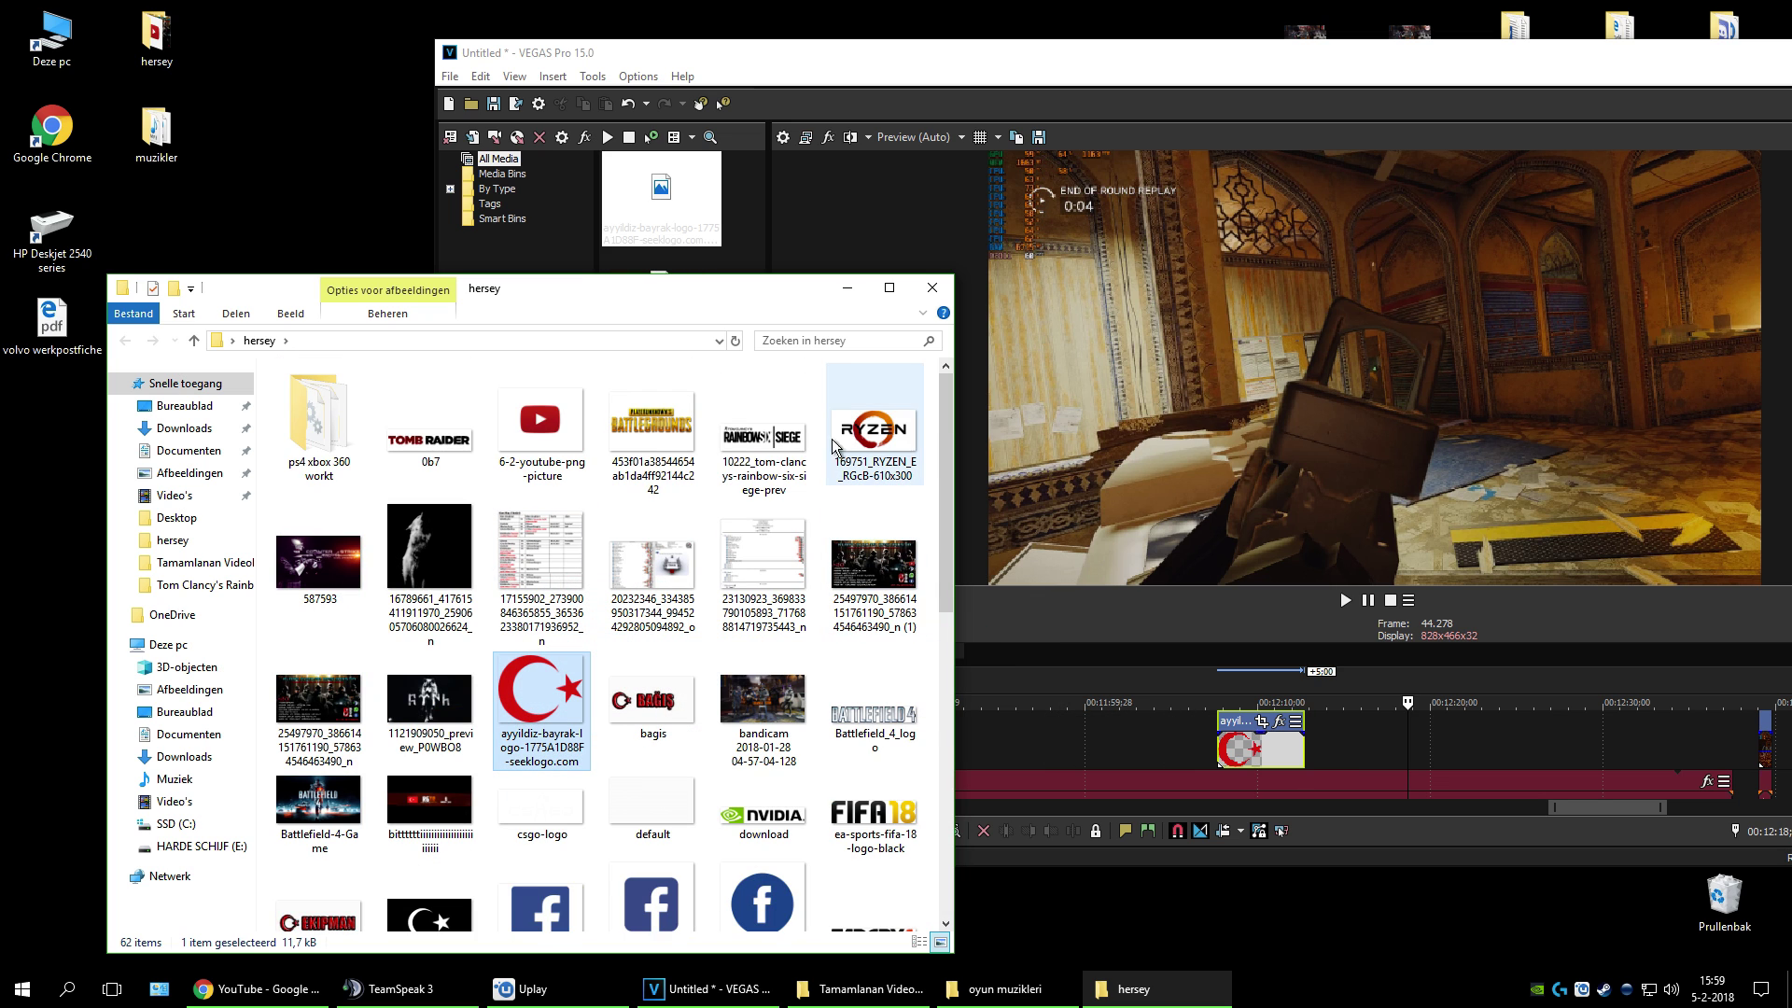
click(1521, 147)
double_click(1530, 58)
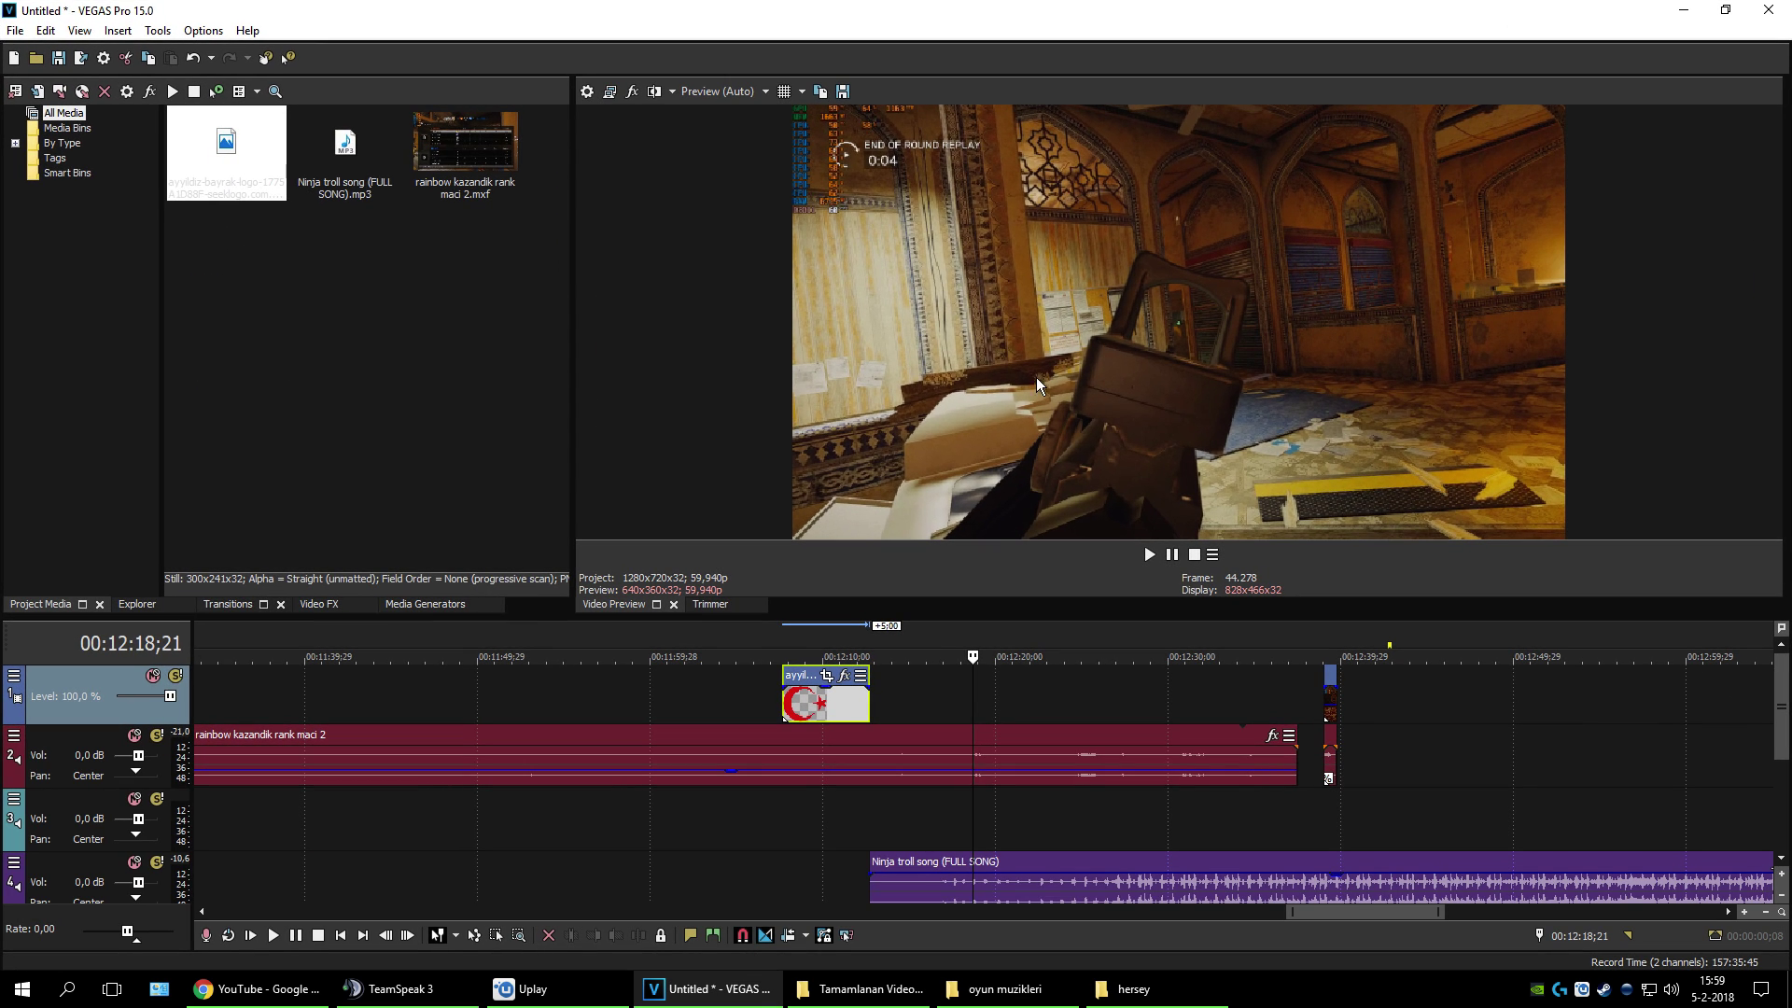
Step: Move the logo image earlier so it starts at 00:12:05;12 and open its Pan/Crop settings
drag(805, 706, 777, 684)
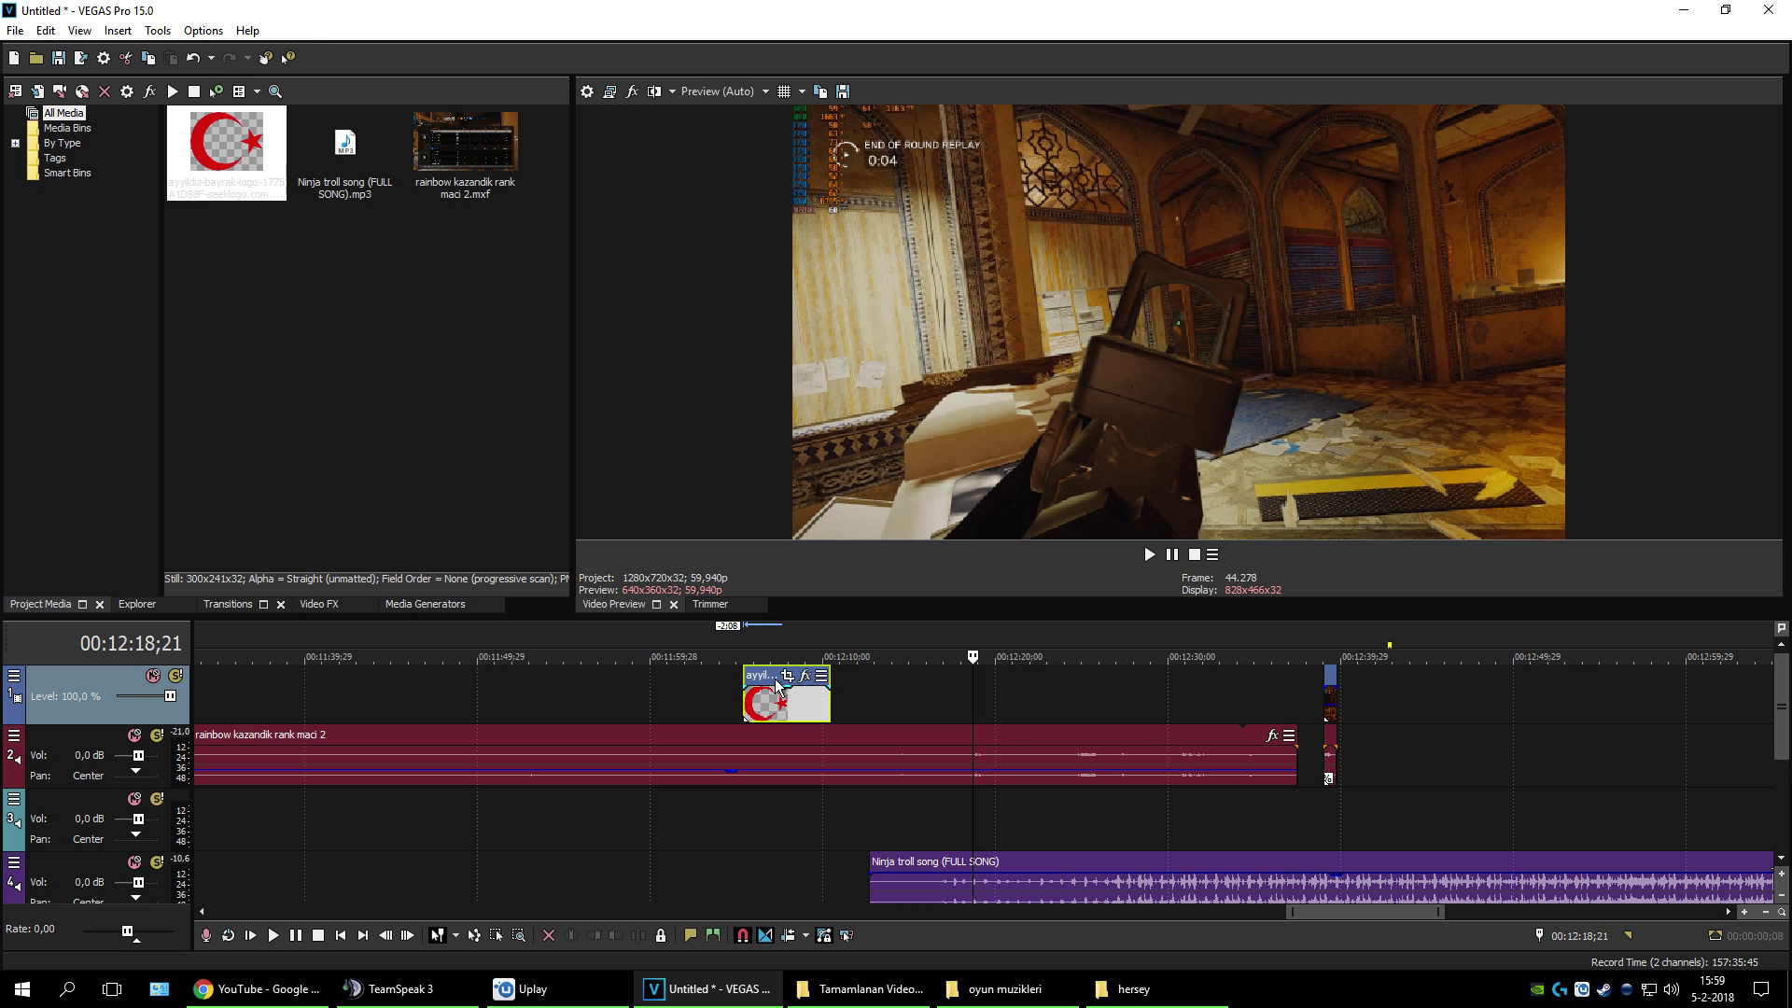
click(746, 634)
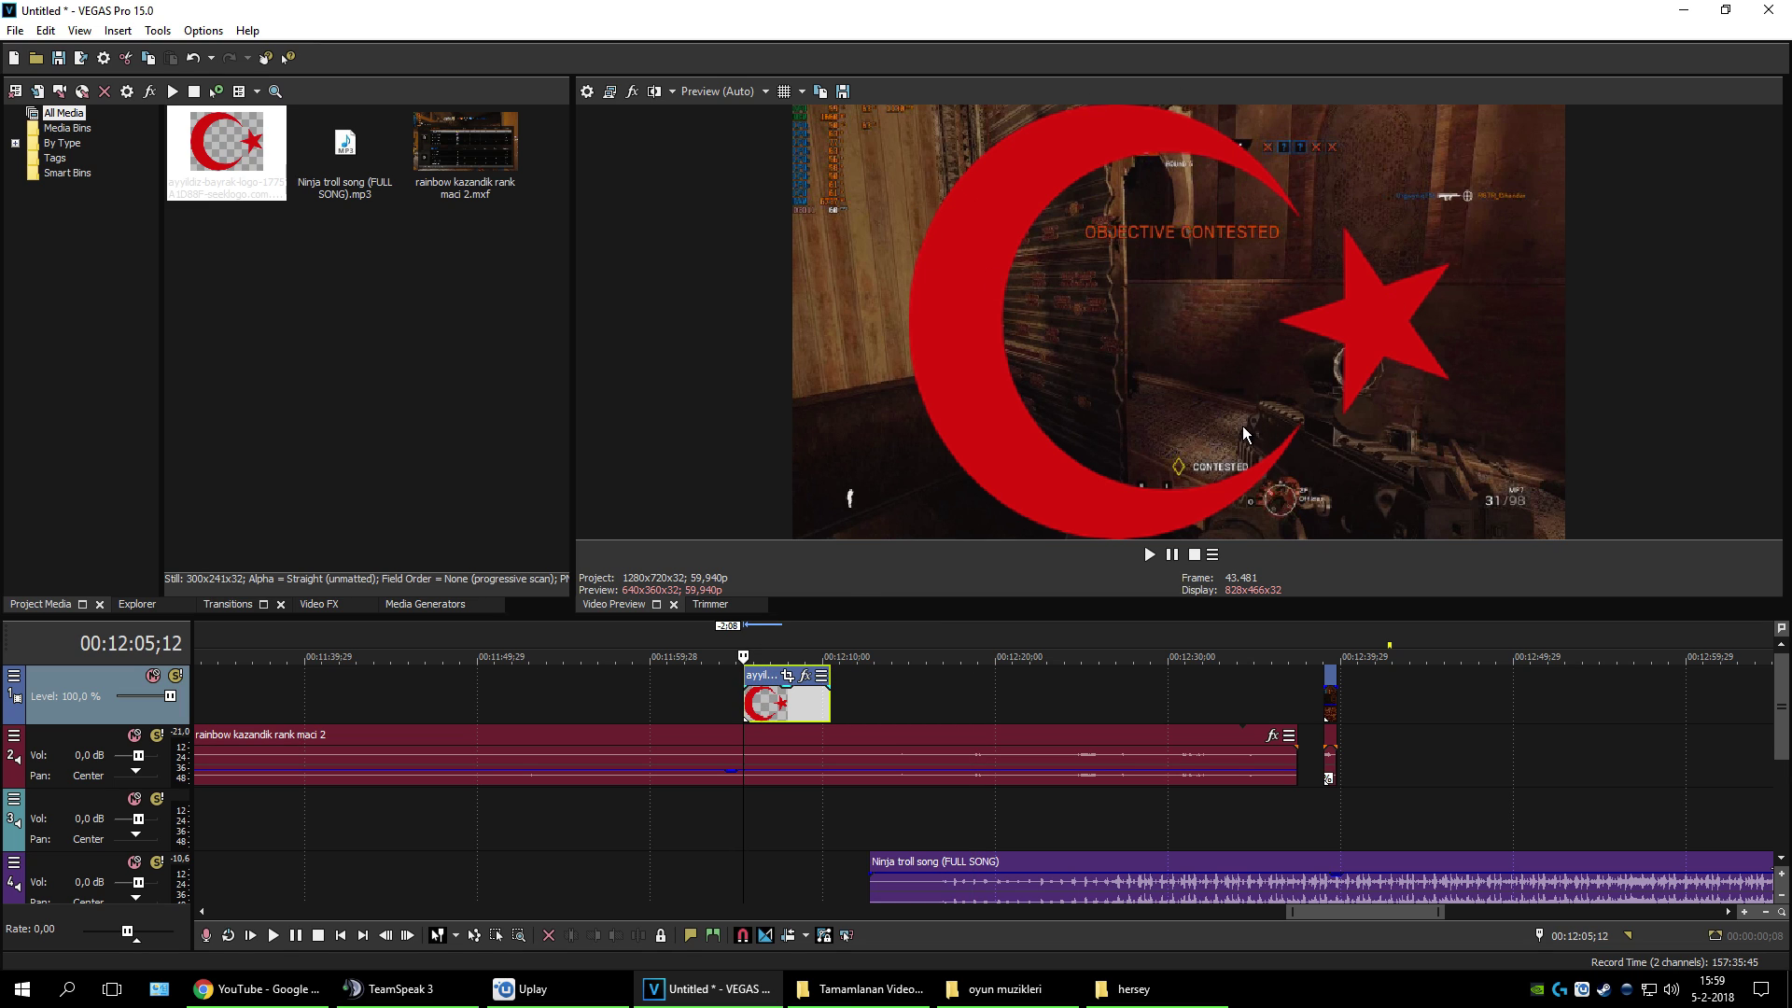
click(786, 677)
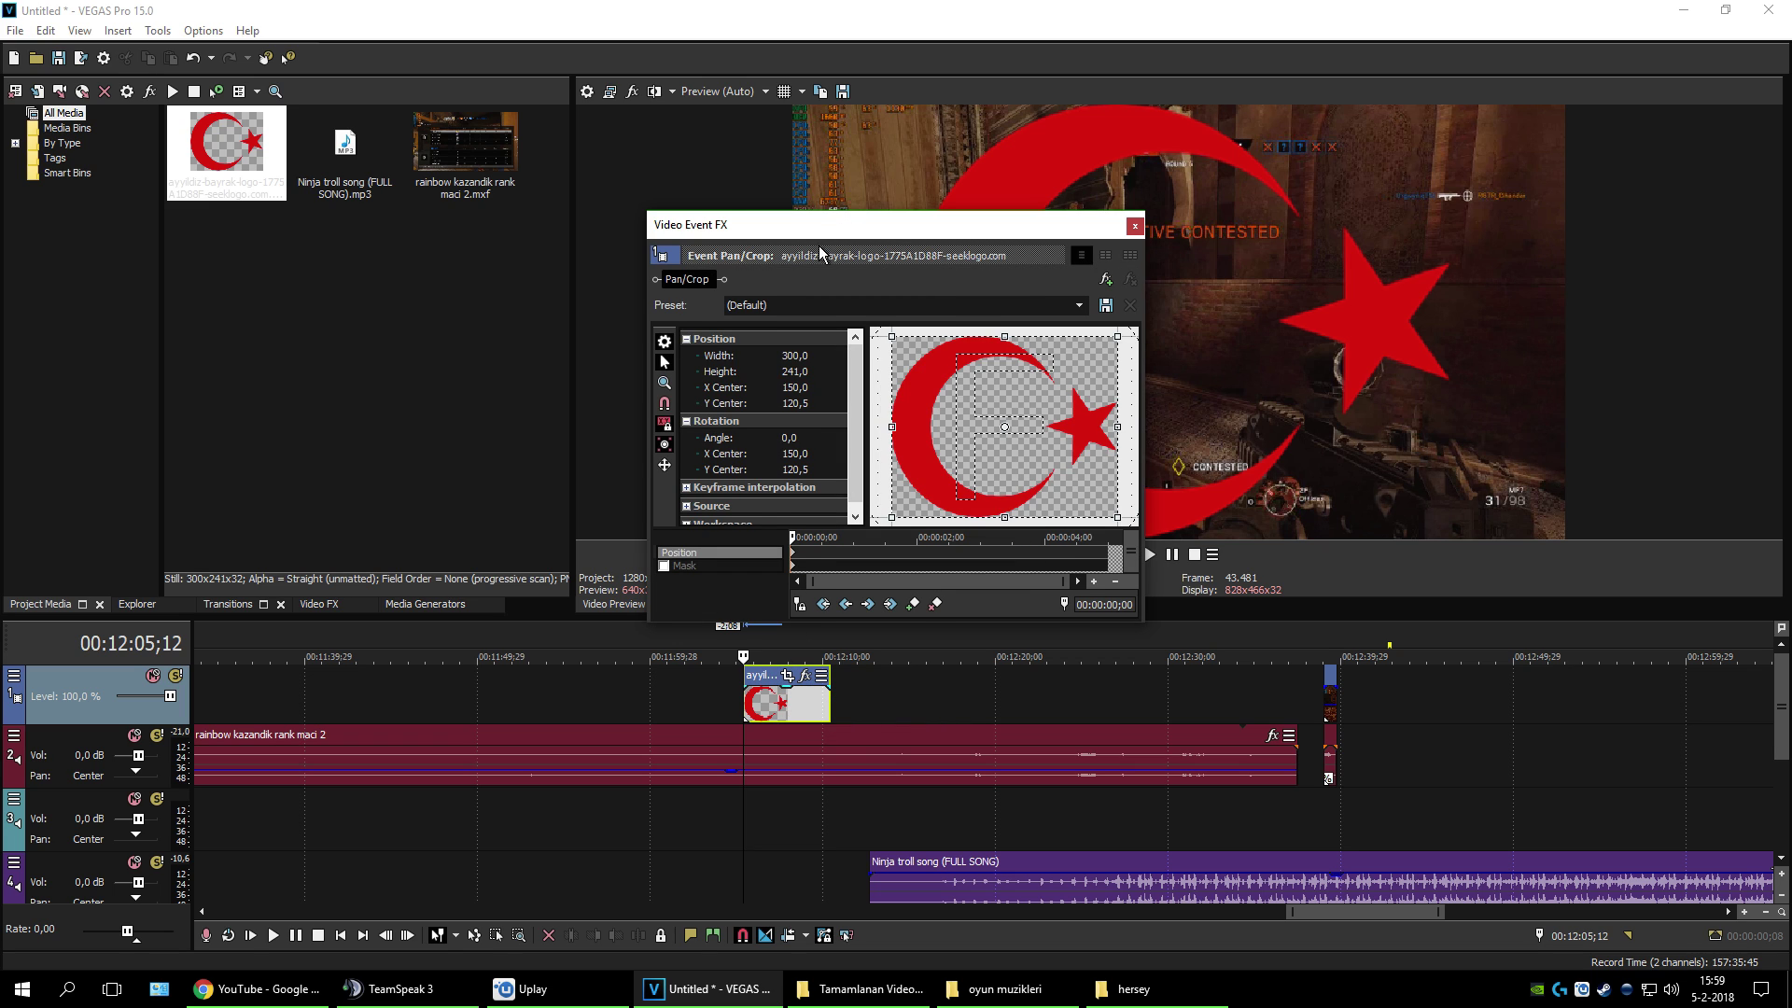
drag(772, 227, 268, 227)
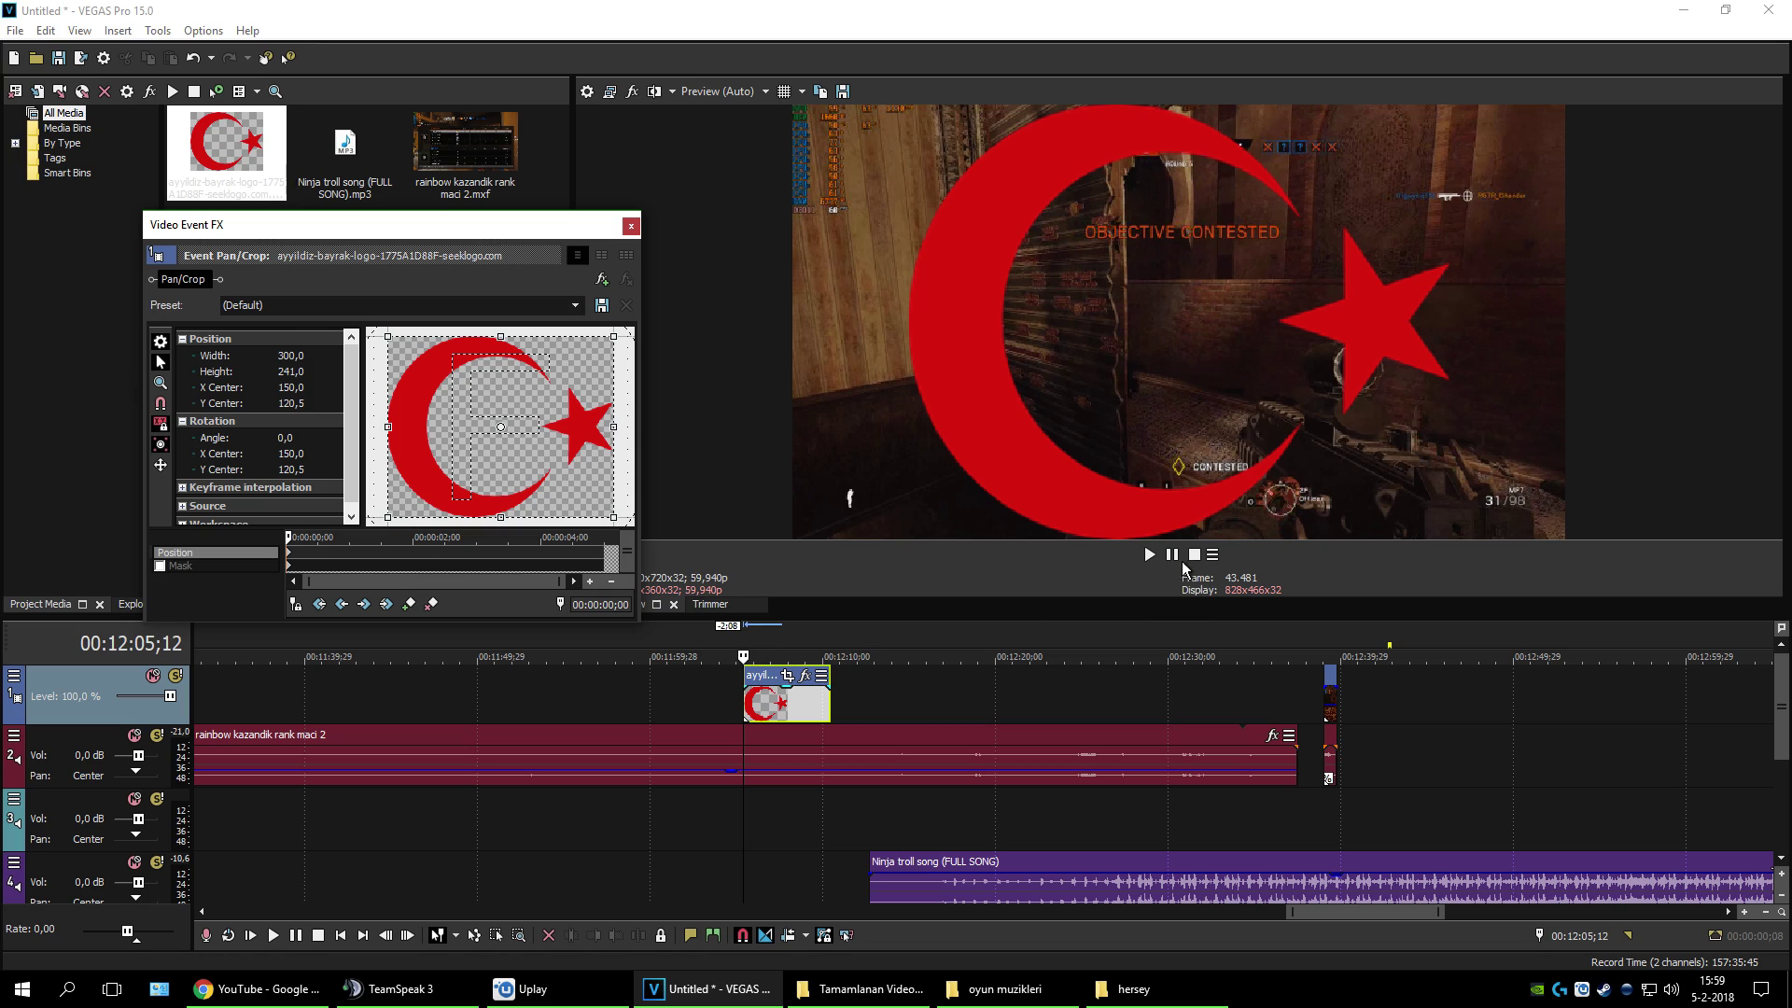
Step: Preview the logo over the gameplay, including playback from just before its start to 00:12:06;09
click(1149, 554)
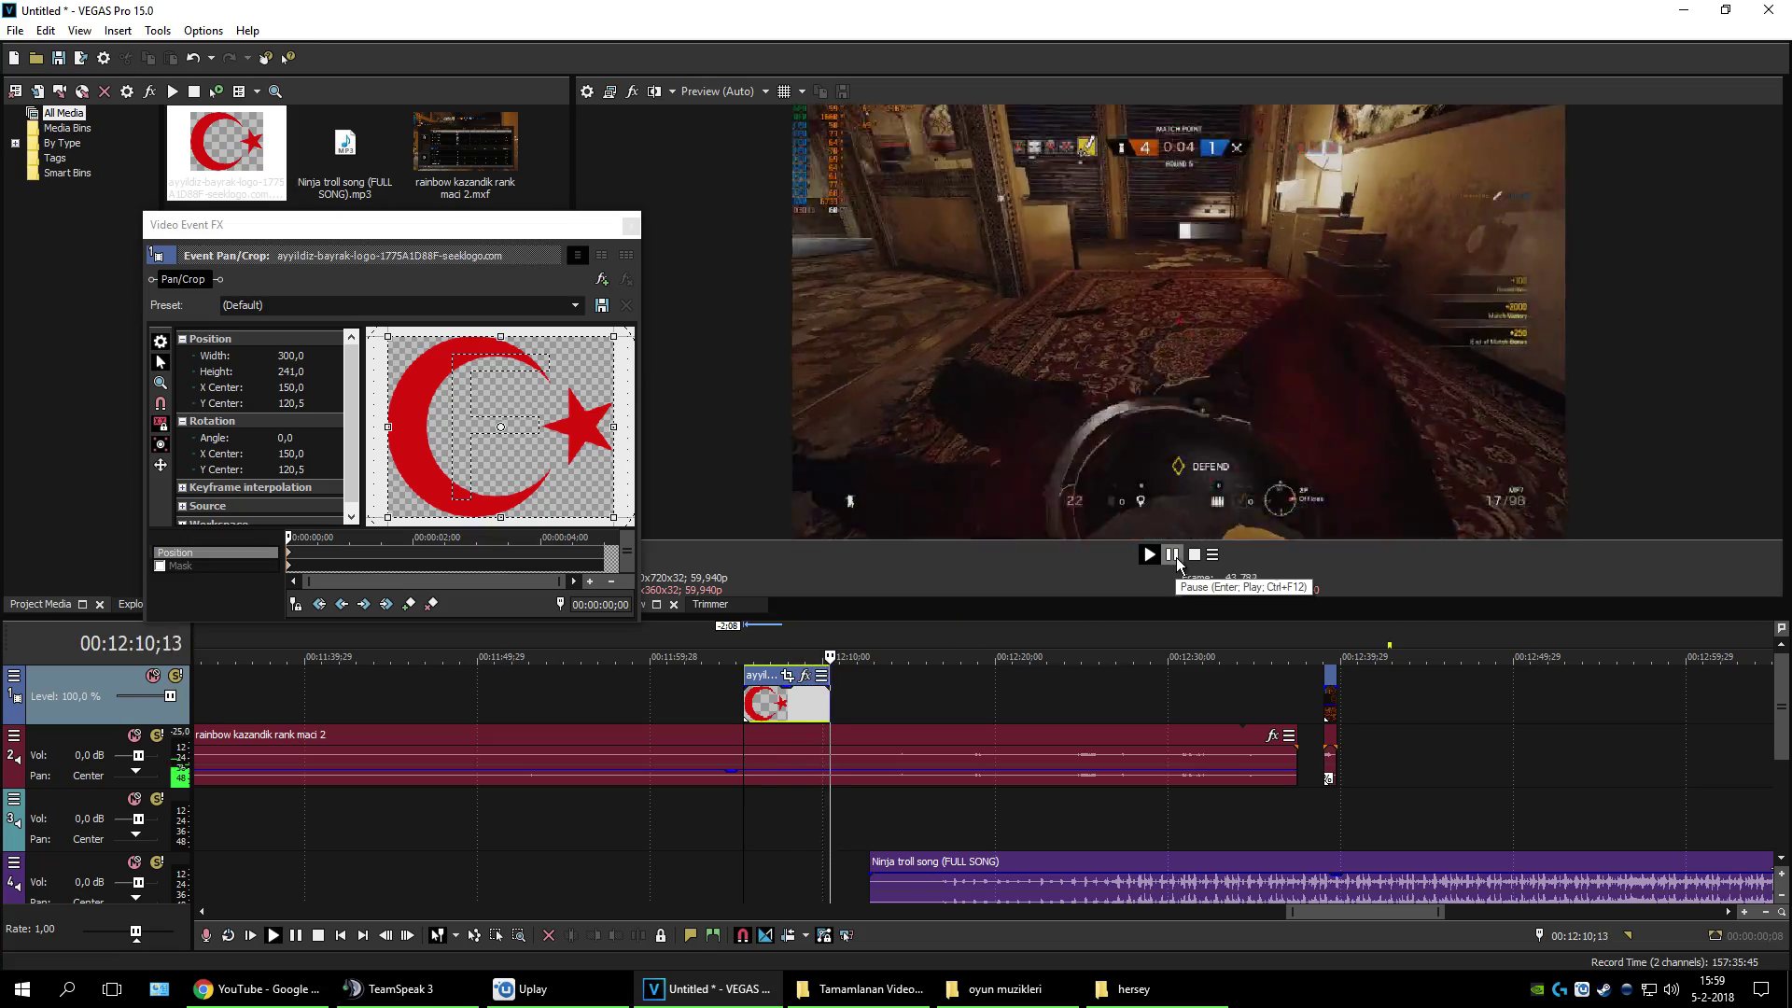
mouse_move(614, 518)
mouse_down()
mouse_move(624, 530)
mouse_move(613, 519)
mouse_up()
click(730, 631)
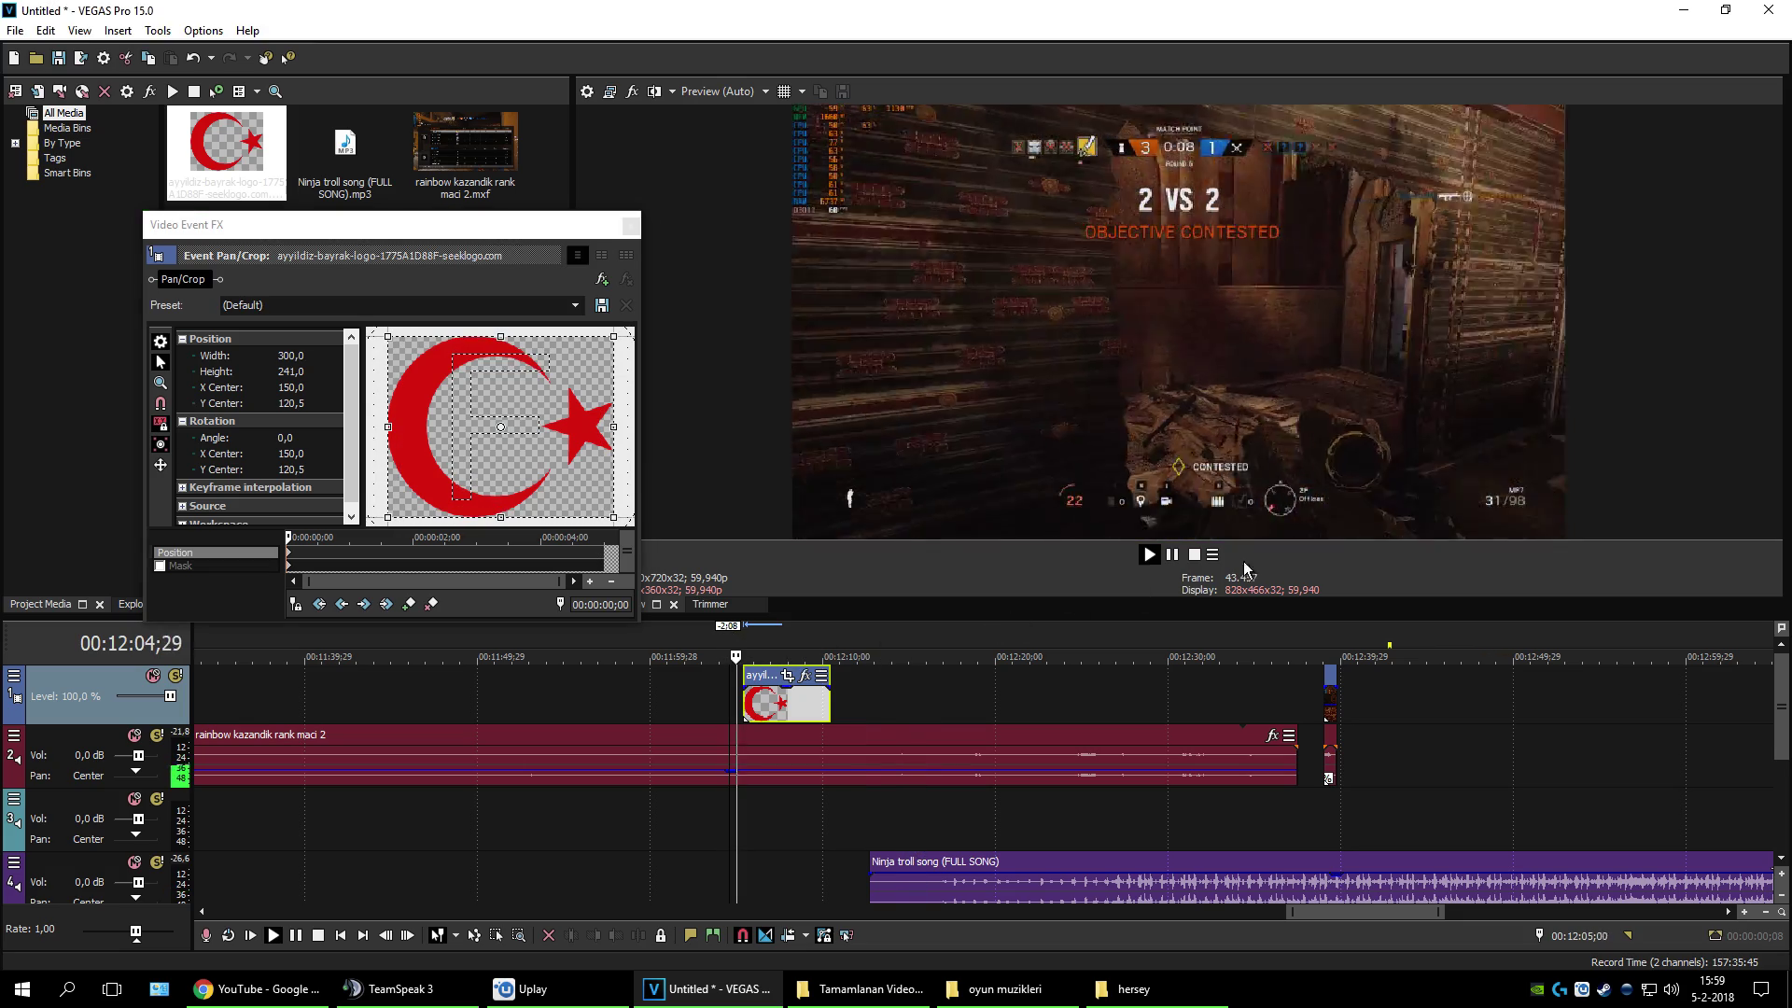
click(1172, 554)
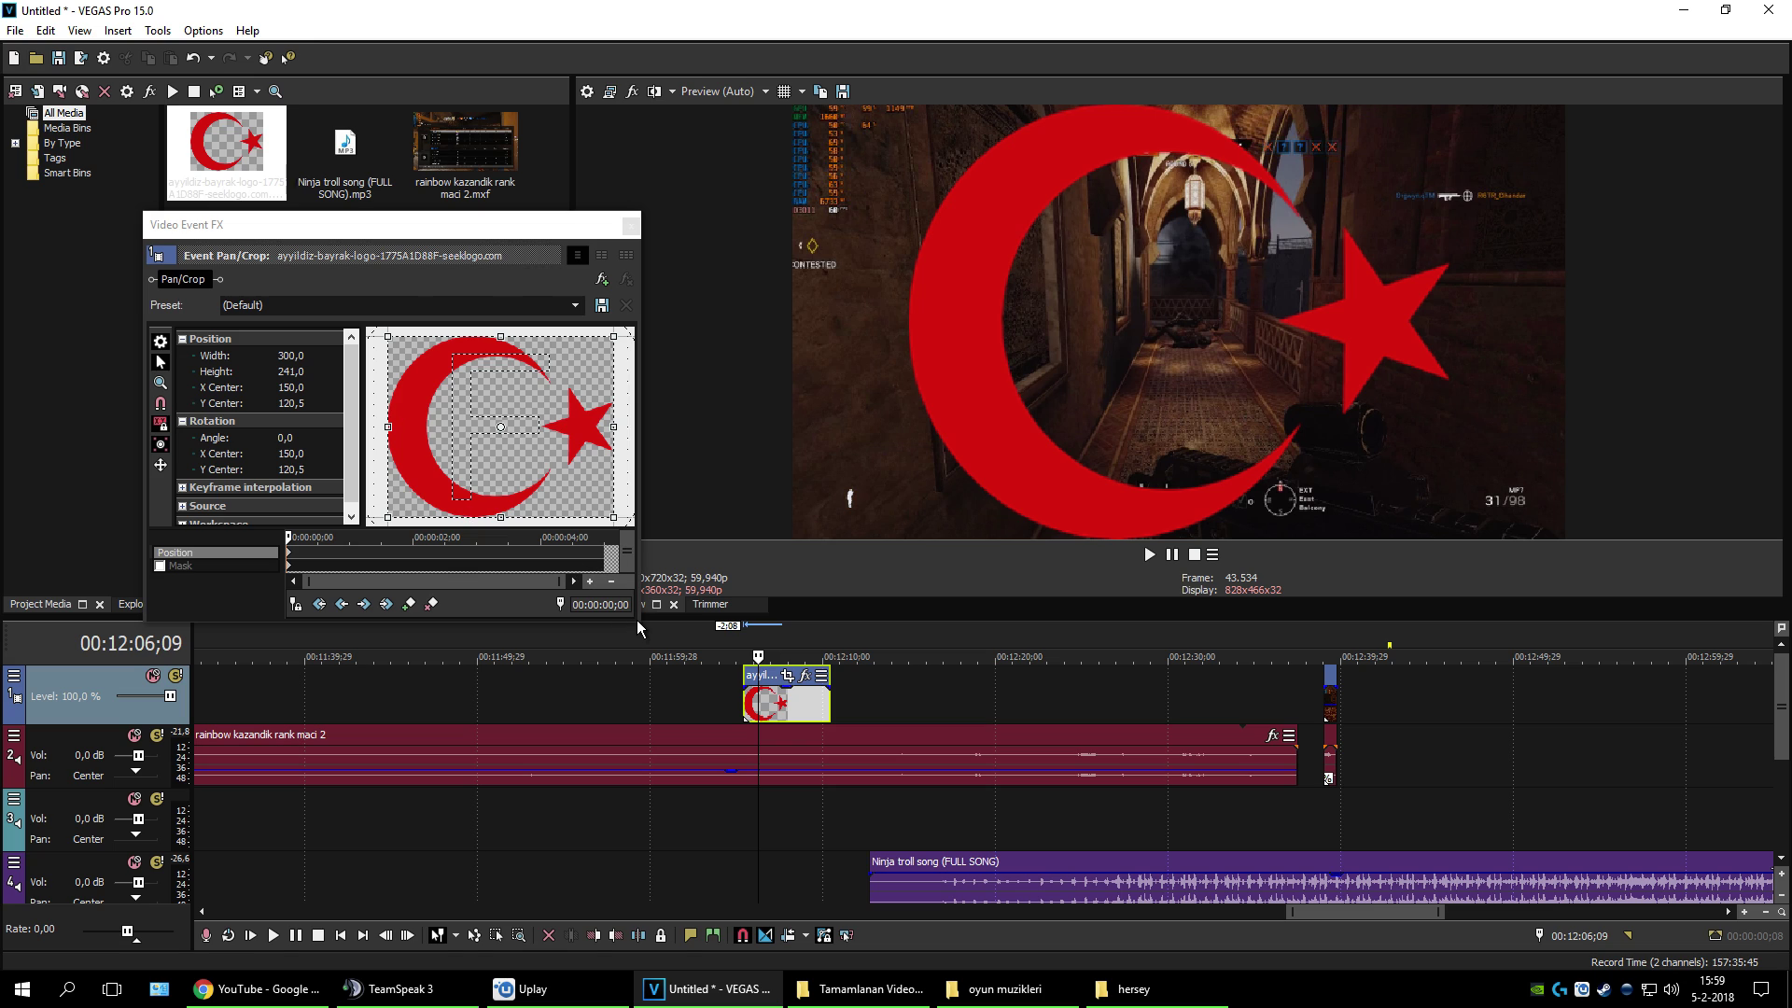
Step: Shrink the logo in the picture by enlarging its Pan/Crop frame to about 2,400 × 1,928
drag(631, 622, 631, 752)
drag(643, 534, 741, 552)
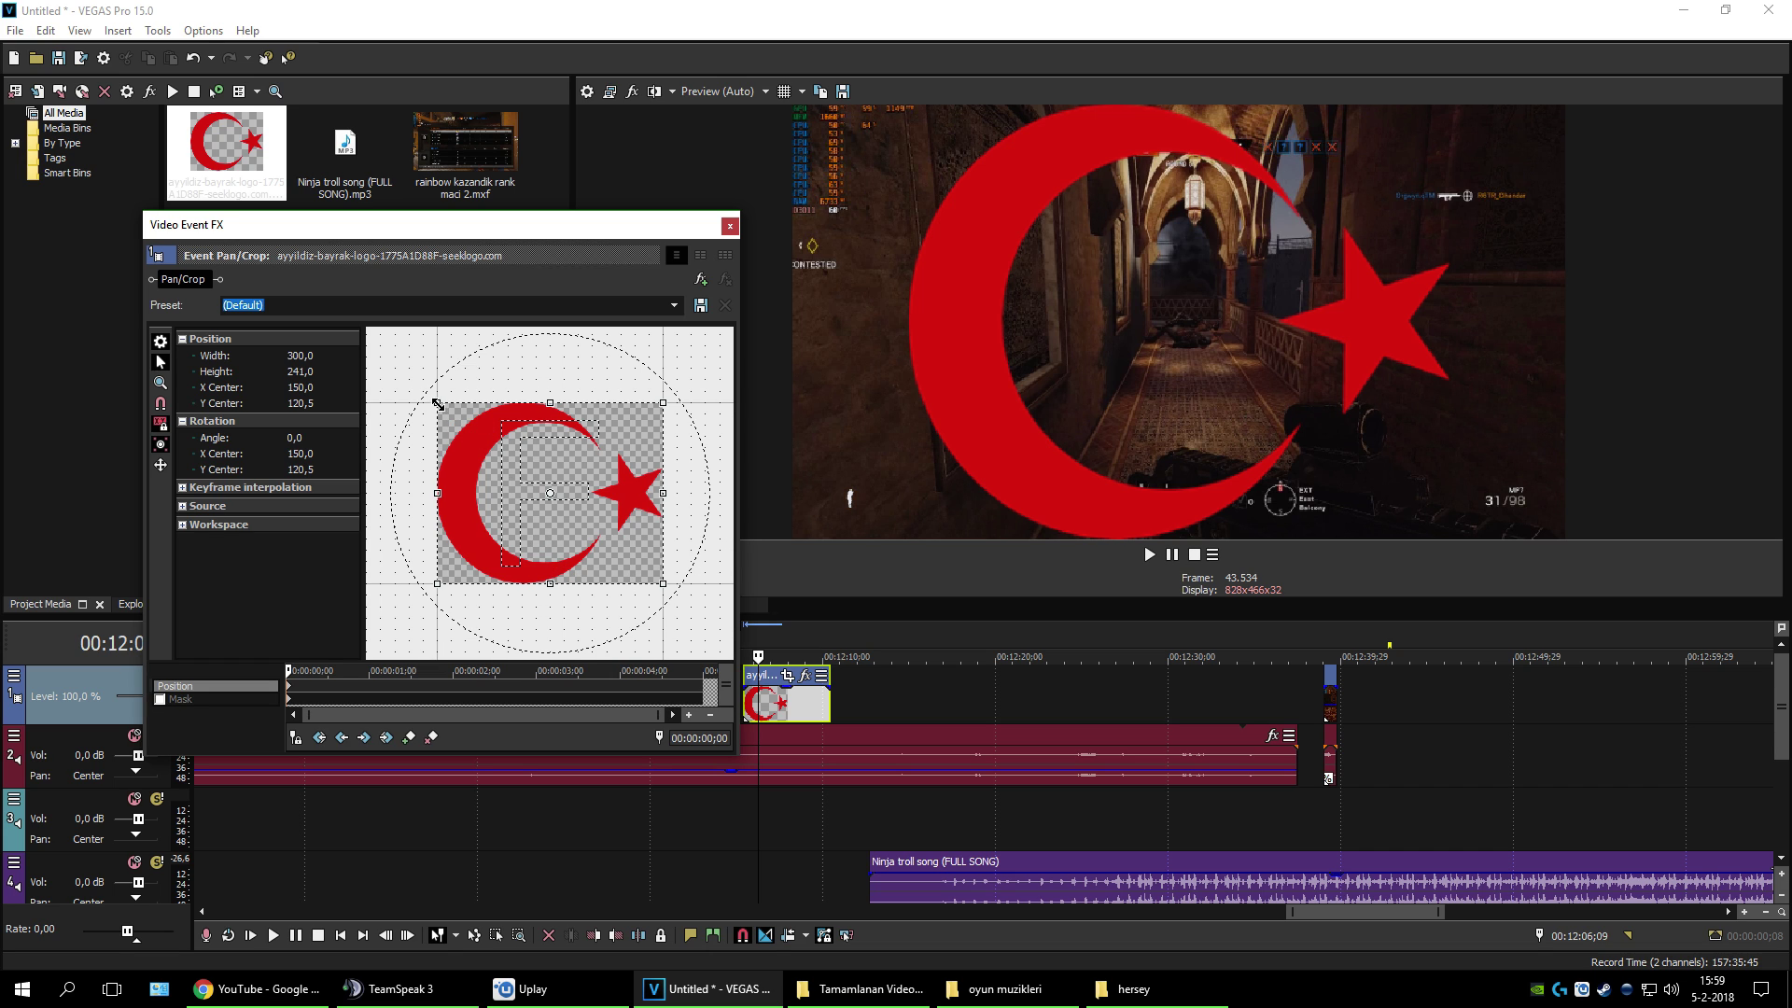
drag(438, 403, 10, 9)
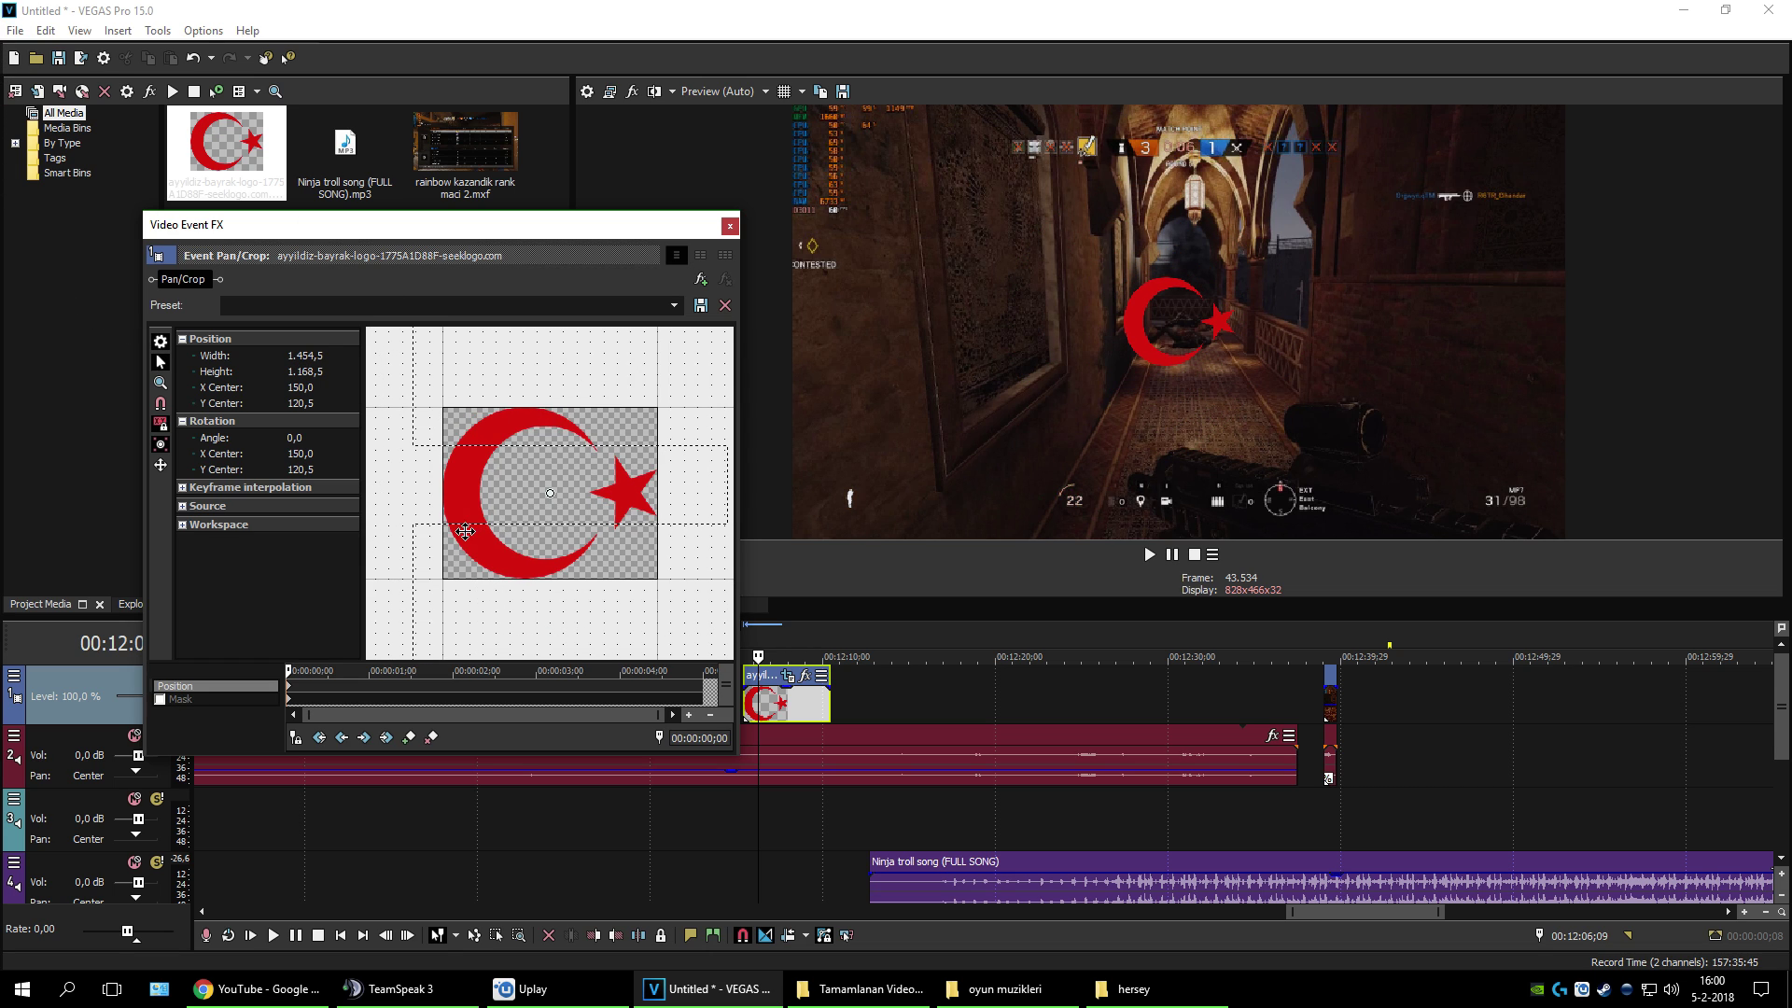
scroll(465, 531, down, 1)
scroll(520, 344, down, 5)
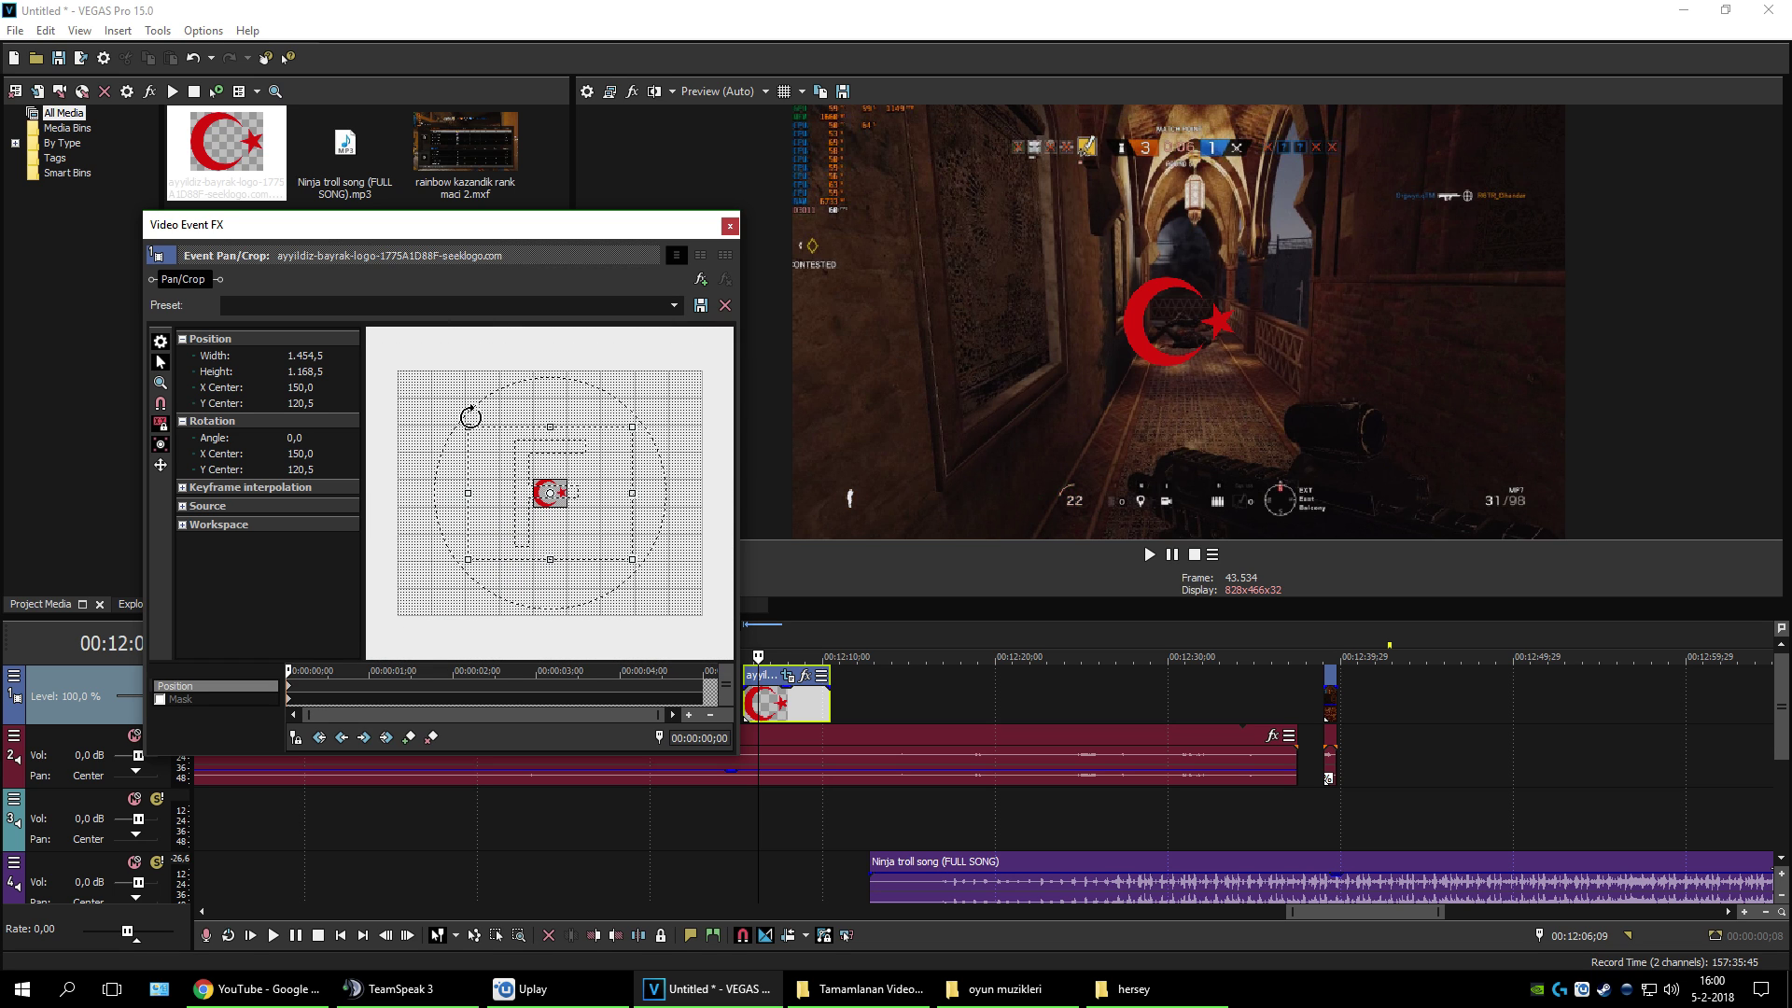
scroll(470, 417, down, 1)
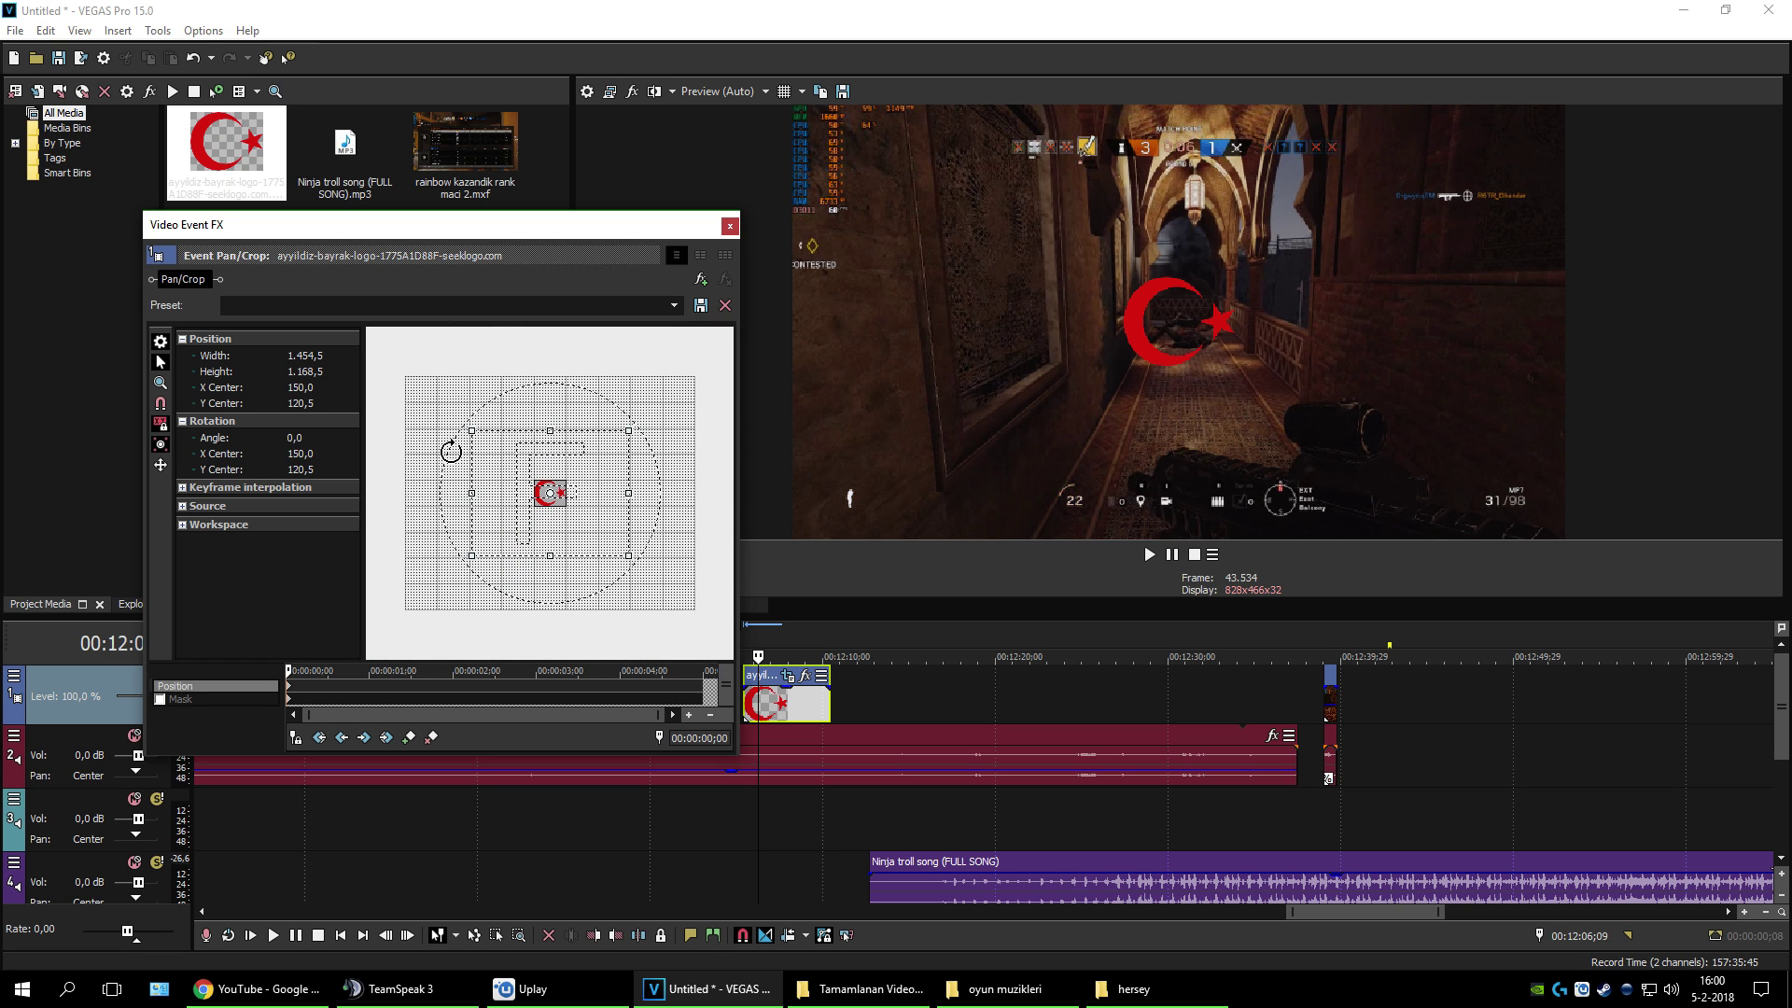
scroll(517, 496, up, 1)
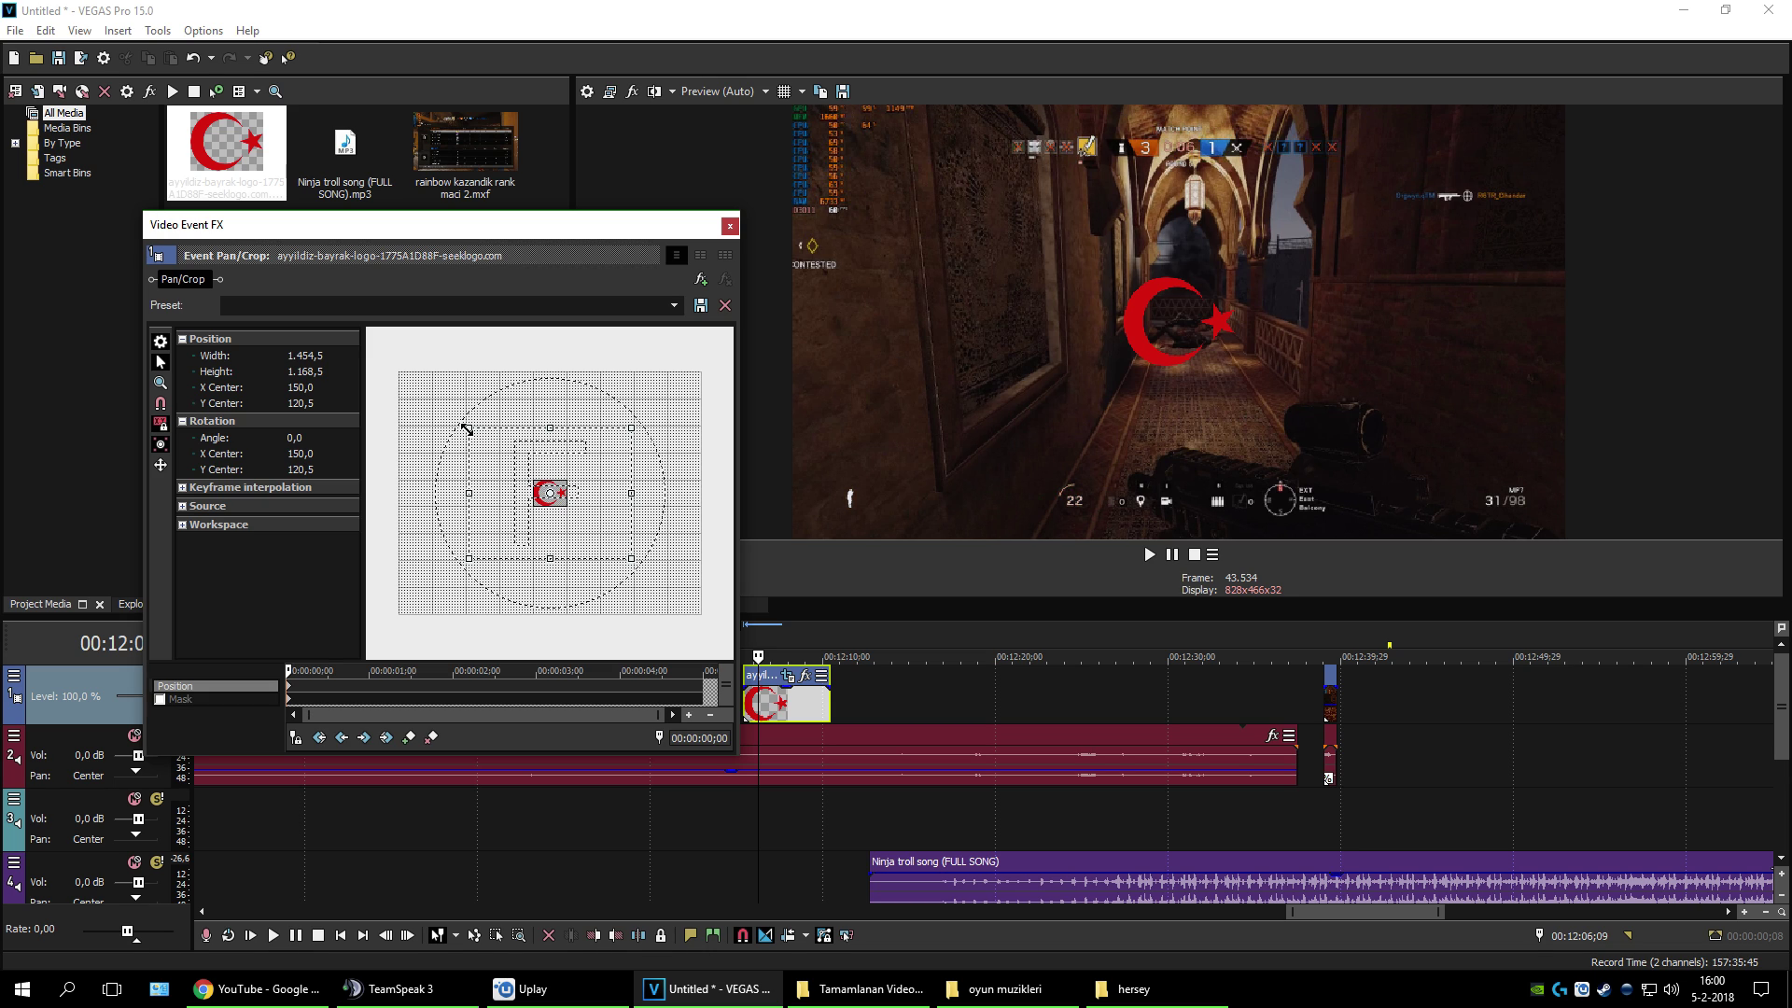
drag(469, 422, 390, 370)
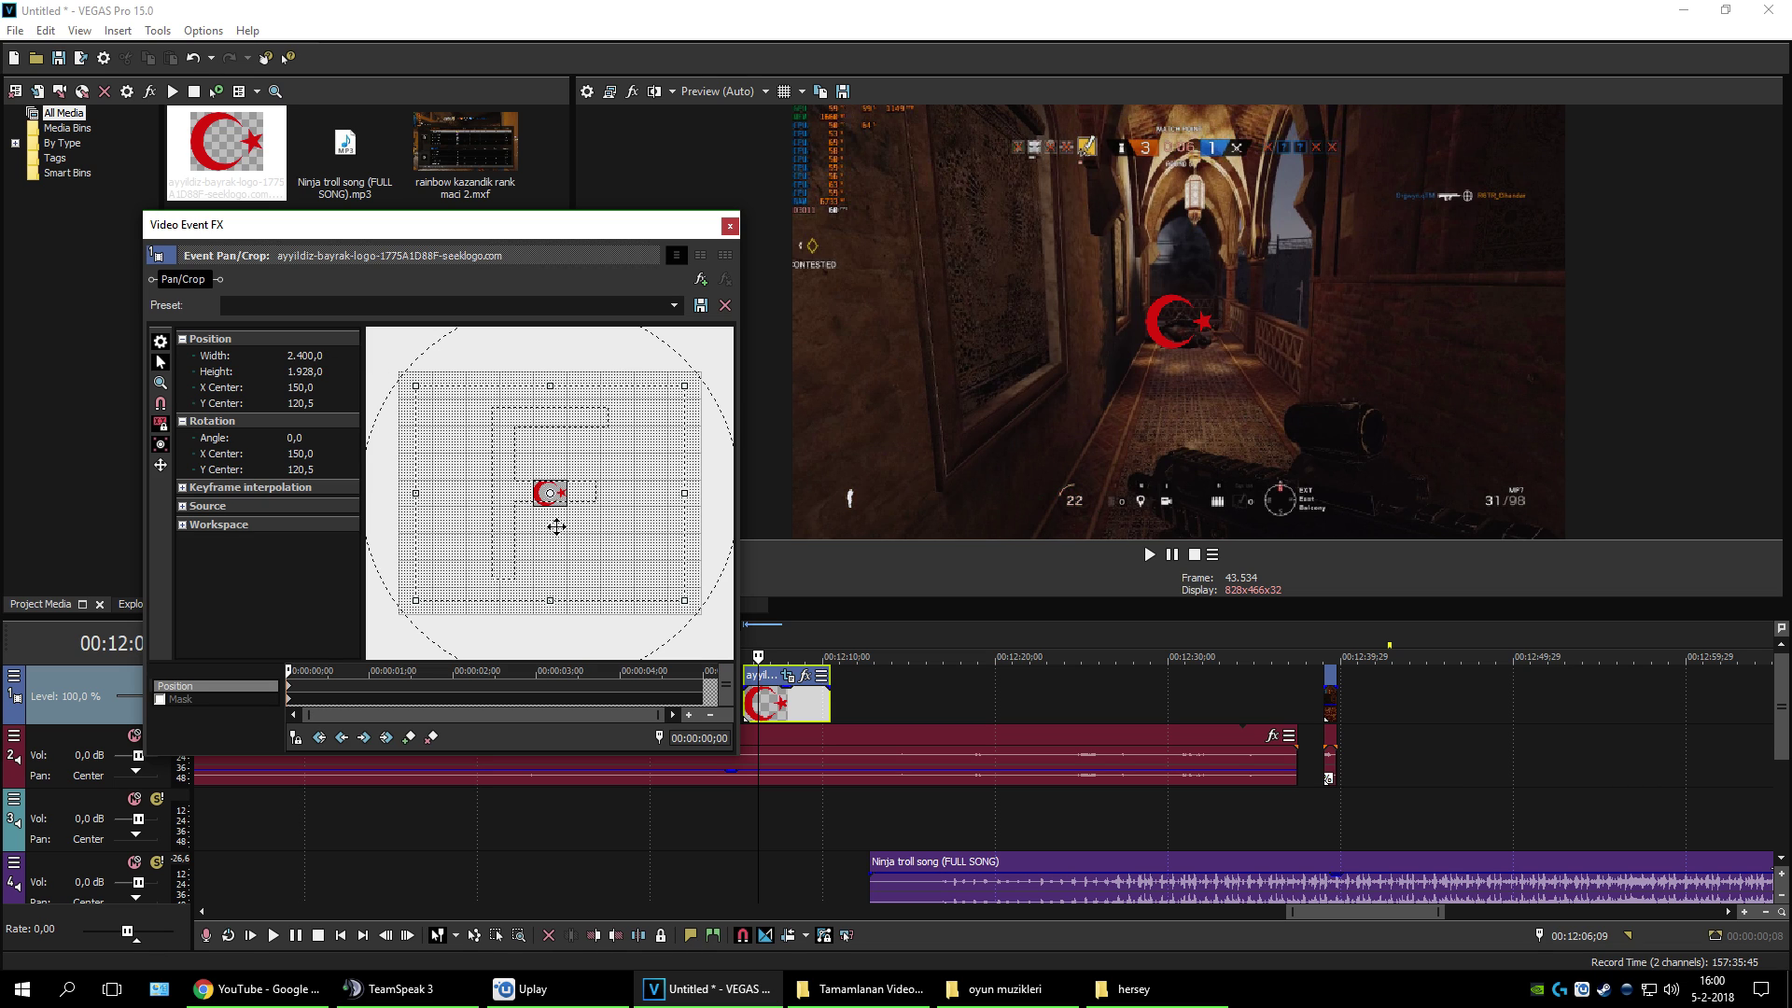
Step: Shift the logo's Pan/Crop frame to about X Center 375 and Y Center 454, and finish the Pan/Crop editing
drag(566, 510, 568, 599)
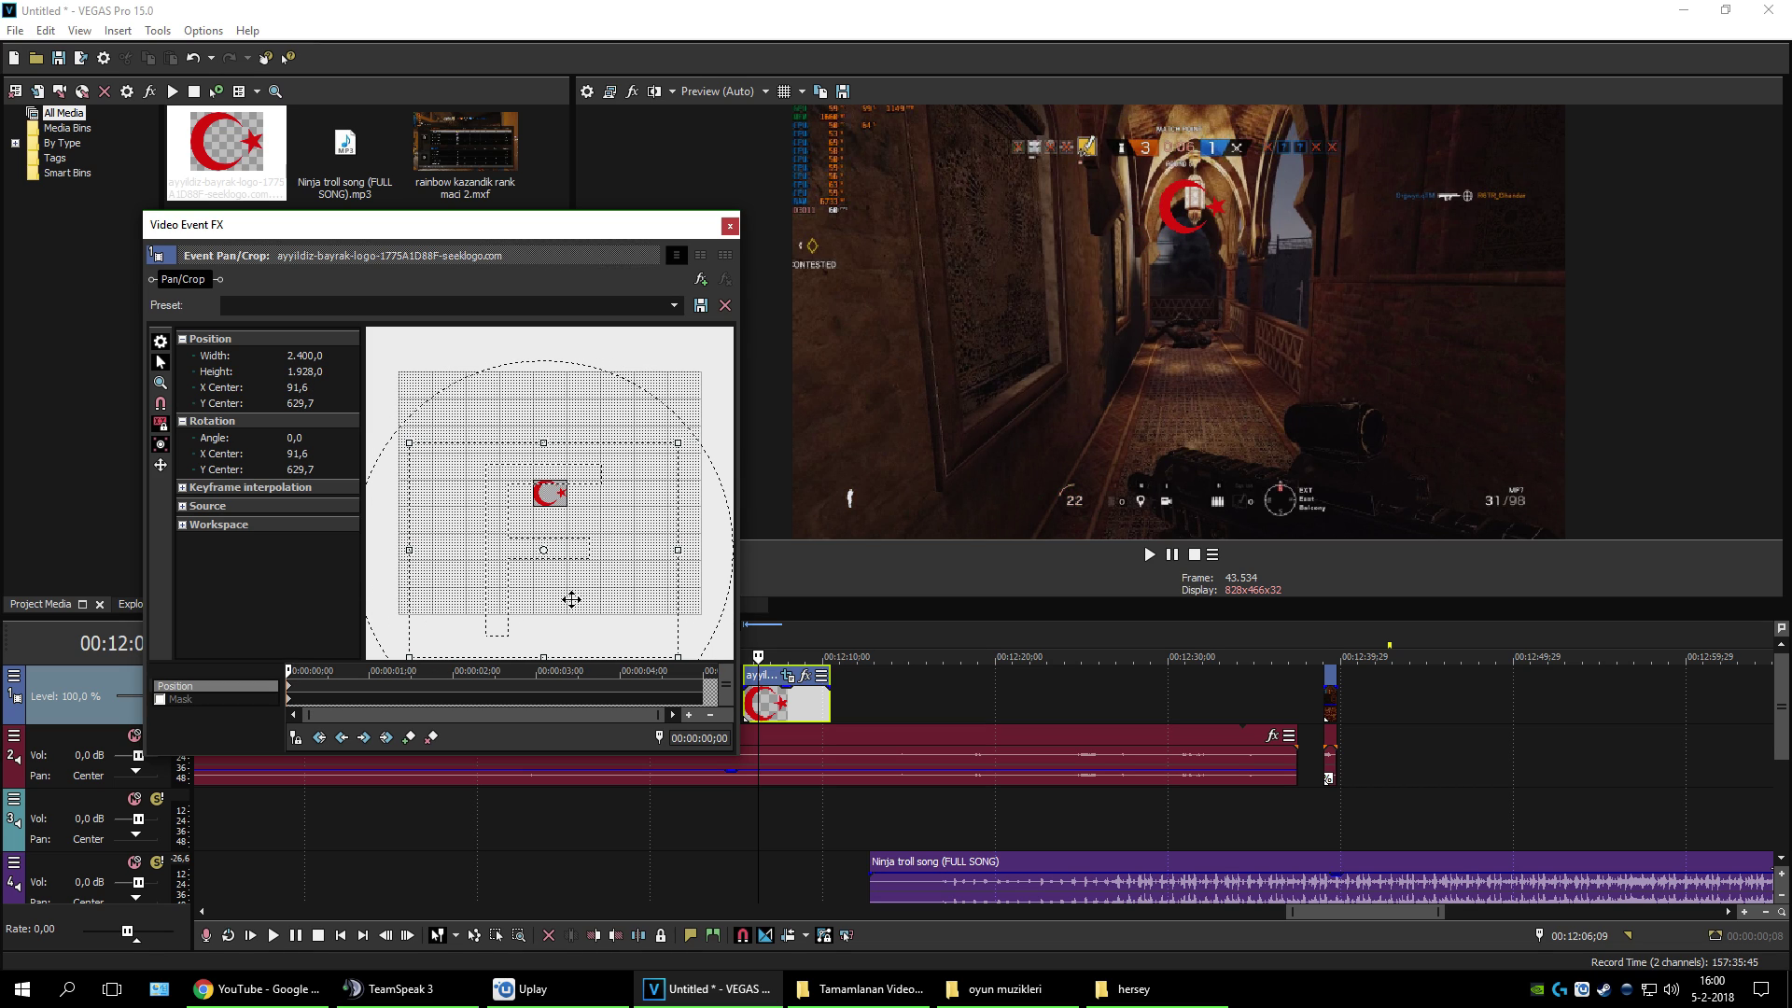
mouse_move(577, 595)
mouse_down()
mouse_move(568, 576)
mouse_move(724, 618)
mouse_move(663, 620)
mouse_move(609, 580)
mouse_move(605, 595)
mouse_move(598, 568)
mouse_up()
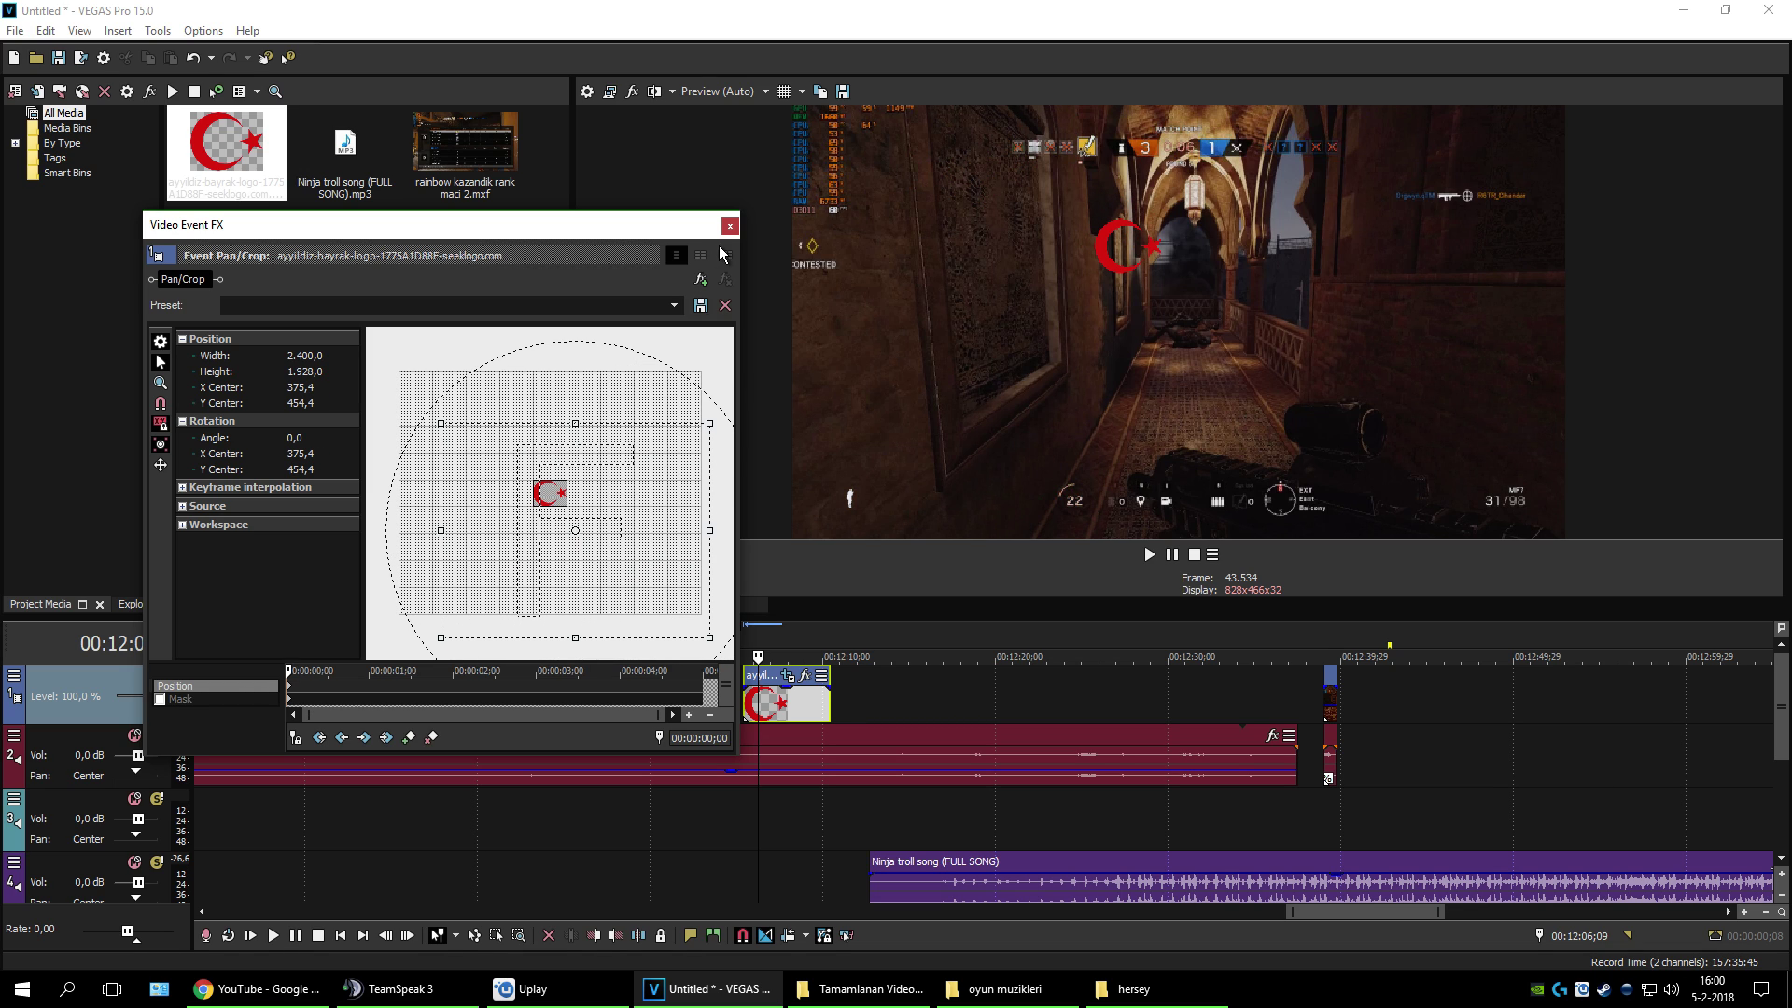
click(730, 226)
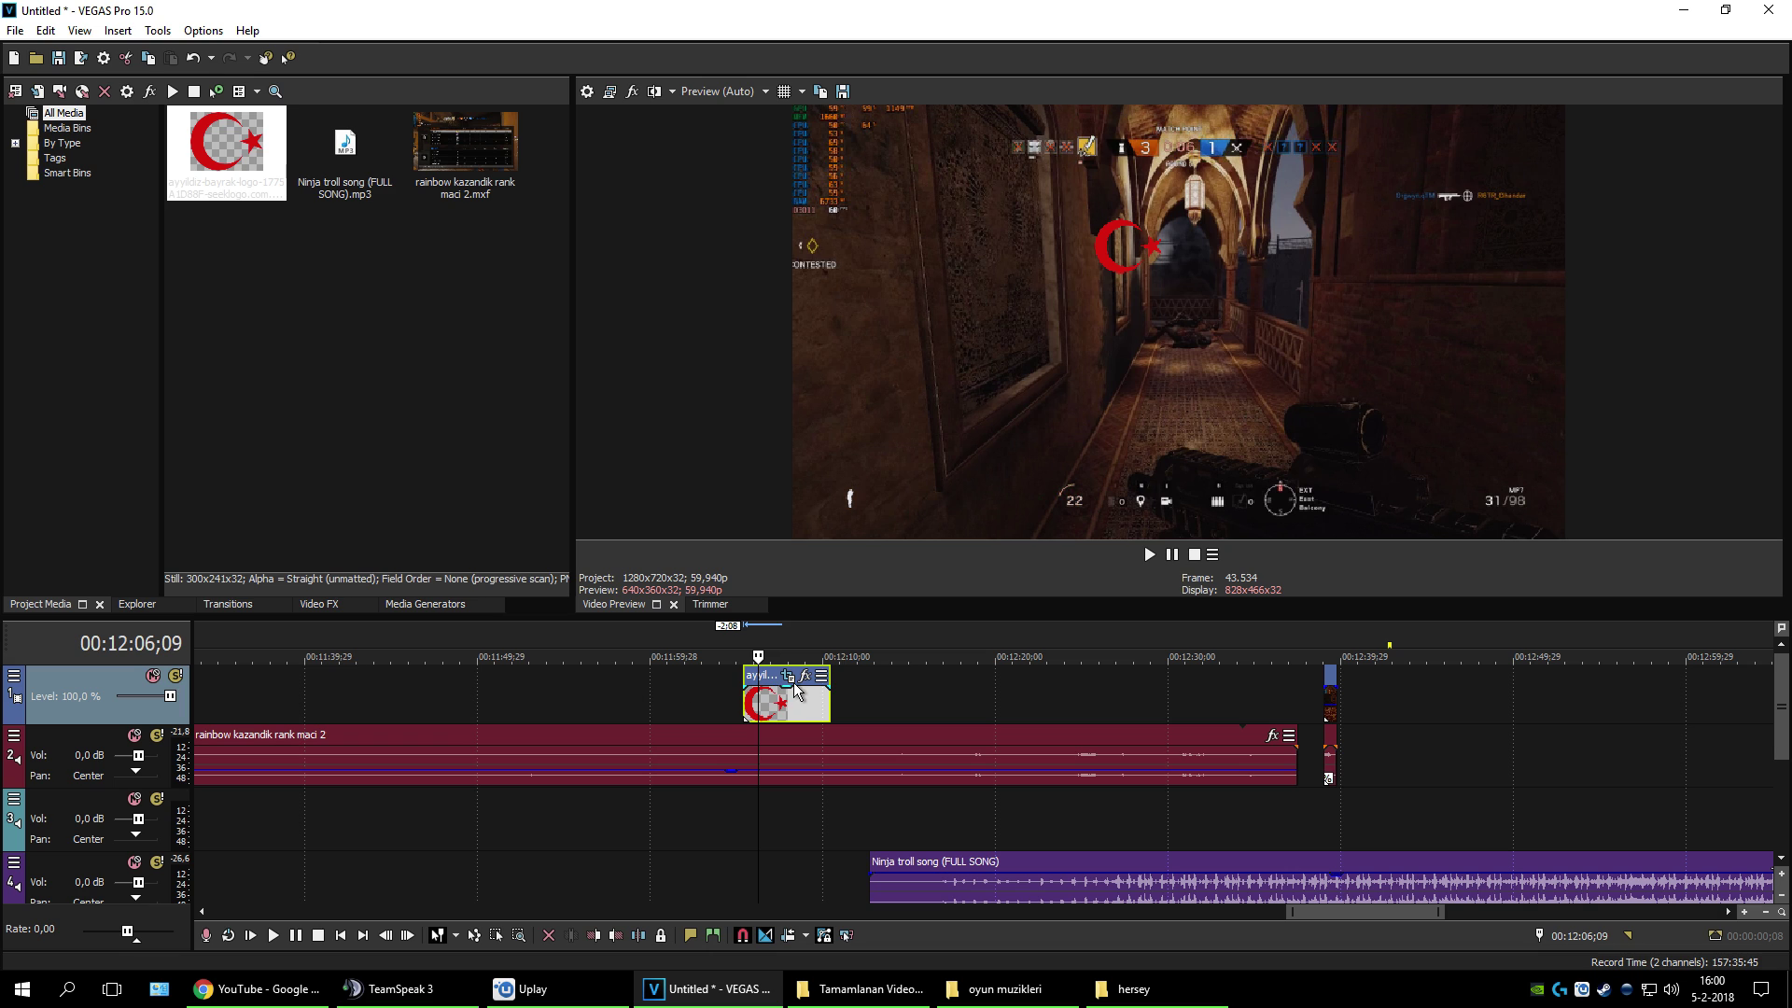
Step: Reposition the logo toward the upper left of the picture with its Pan/Crop frame at about X Center 954 and Y Center 518
right_click(99, 706)
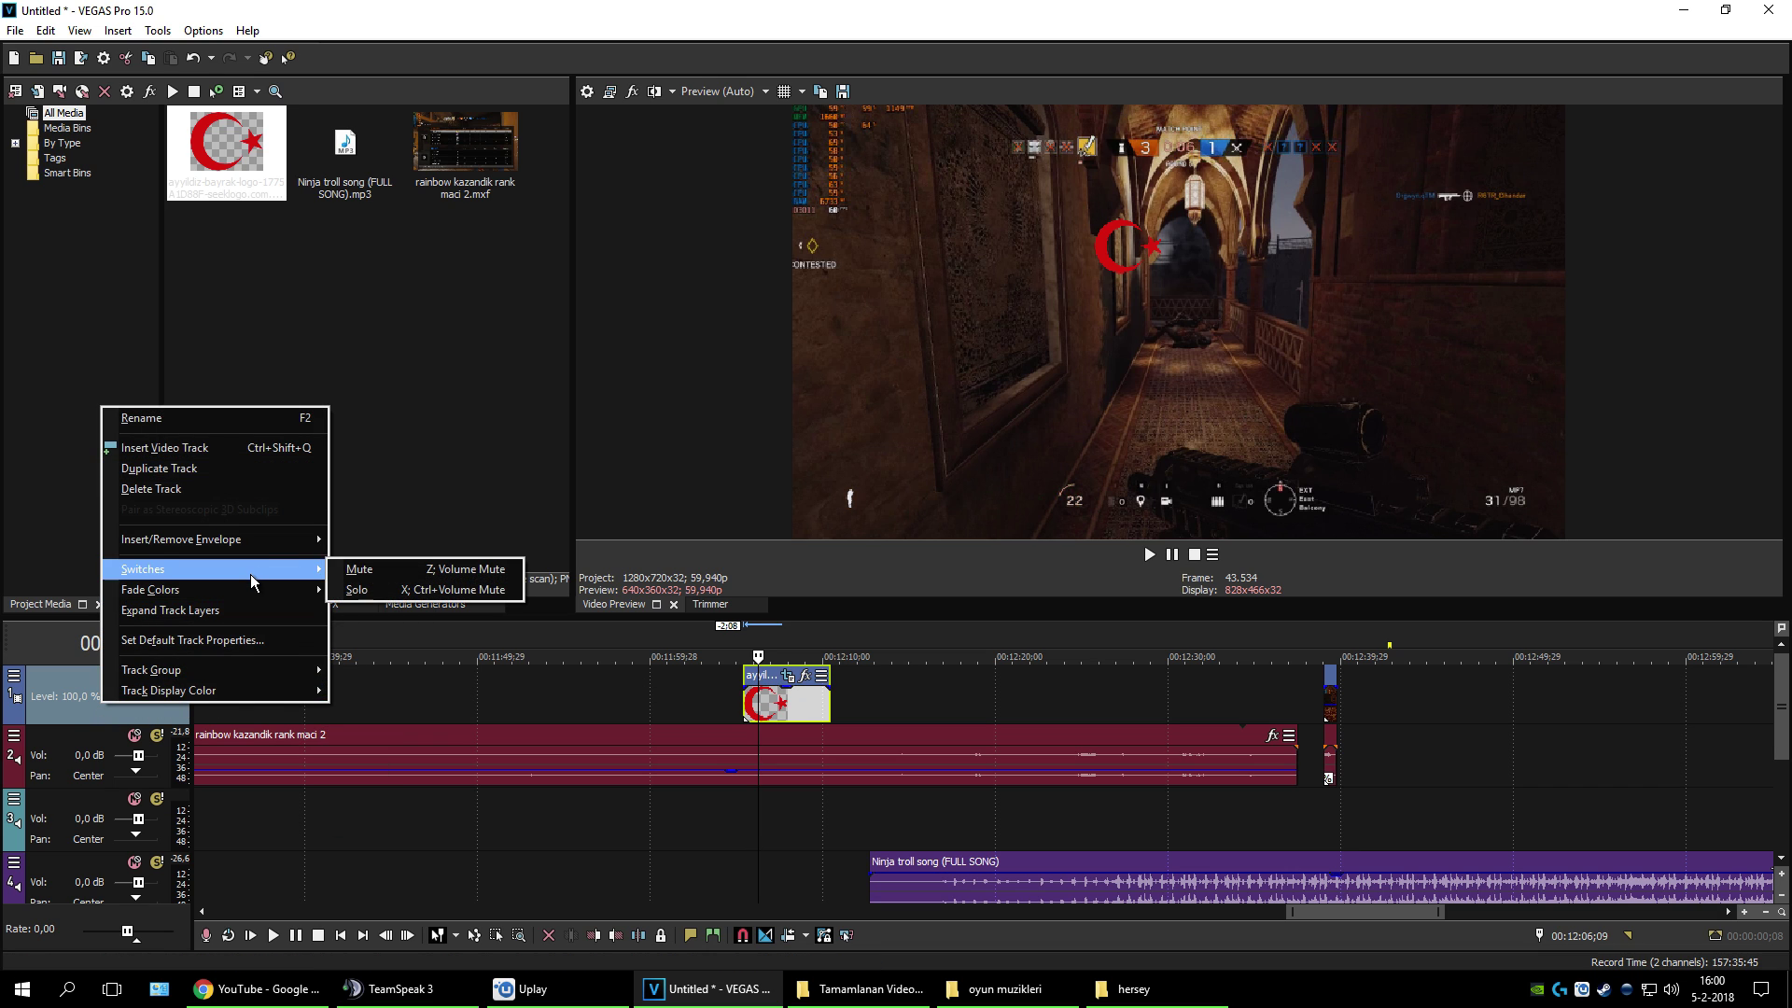
right_click(804, 703)
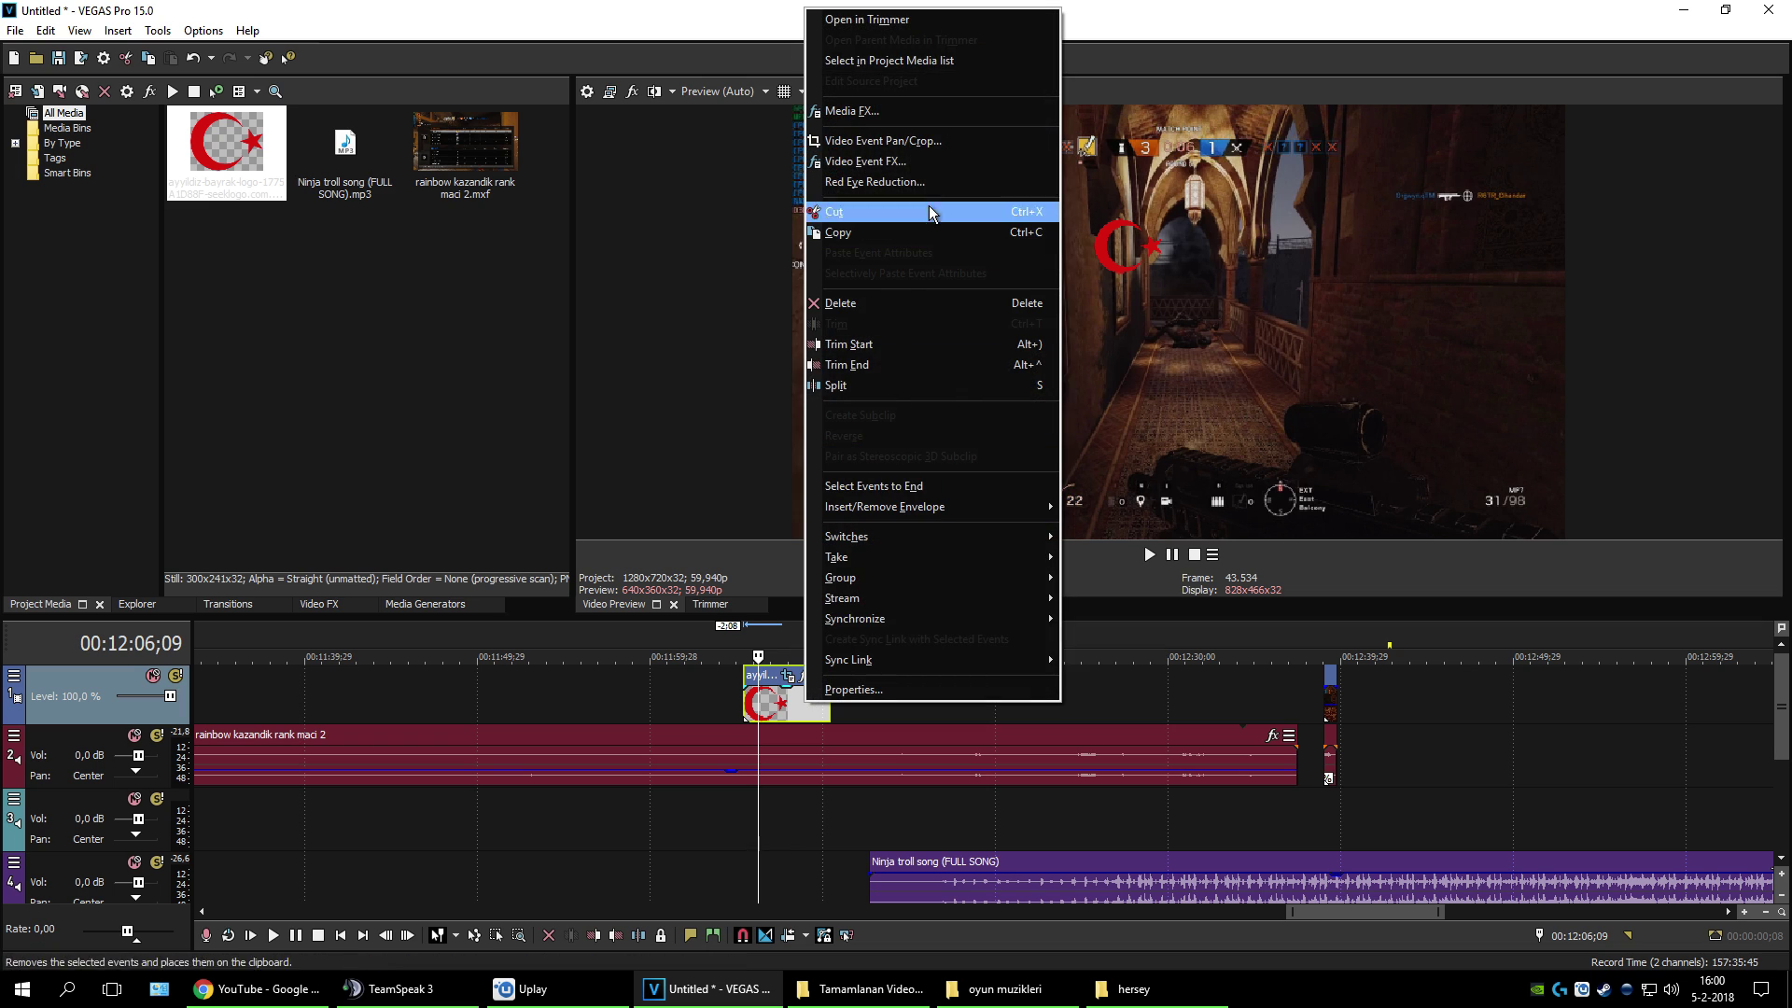
click(915, 148)
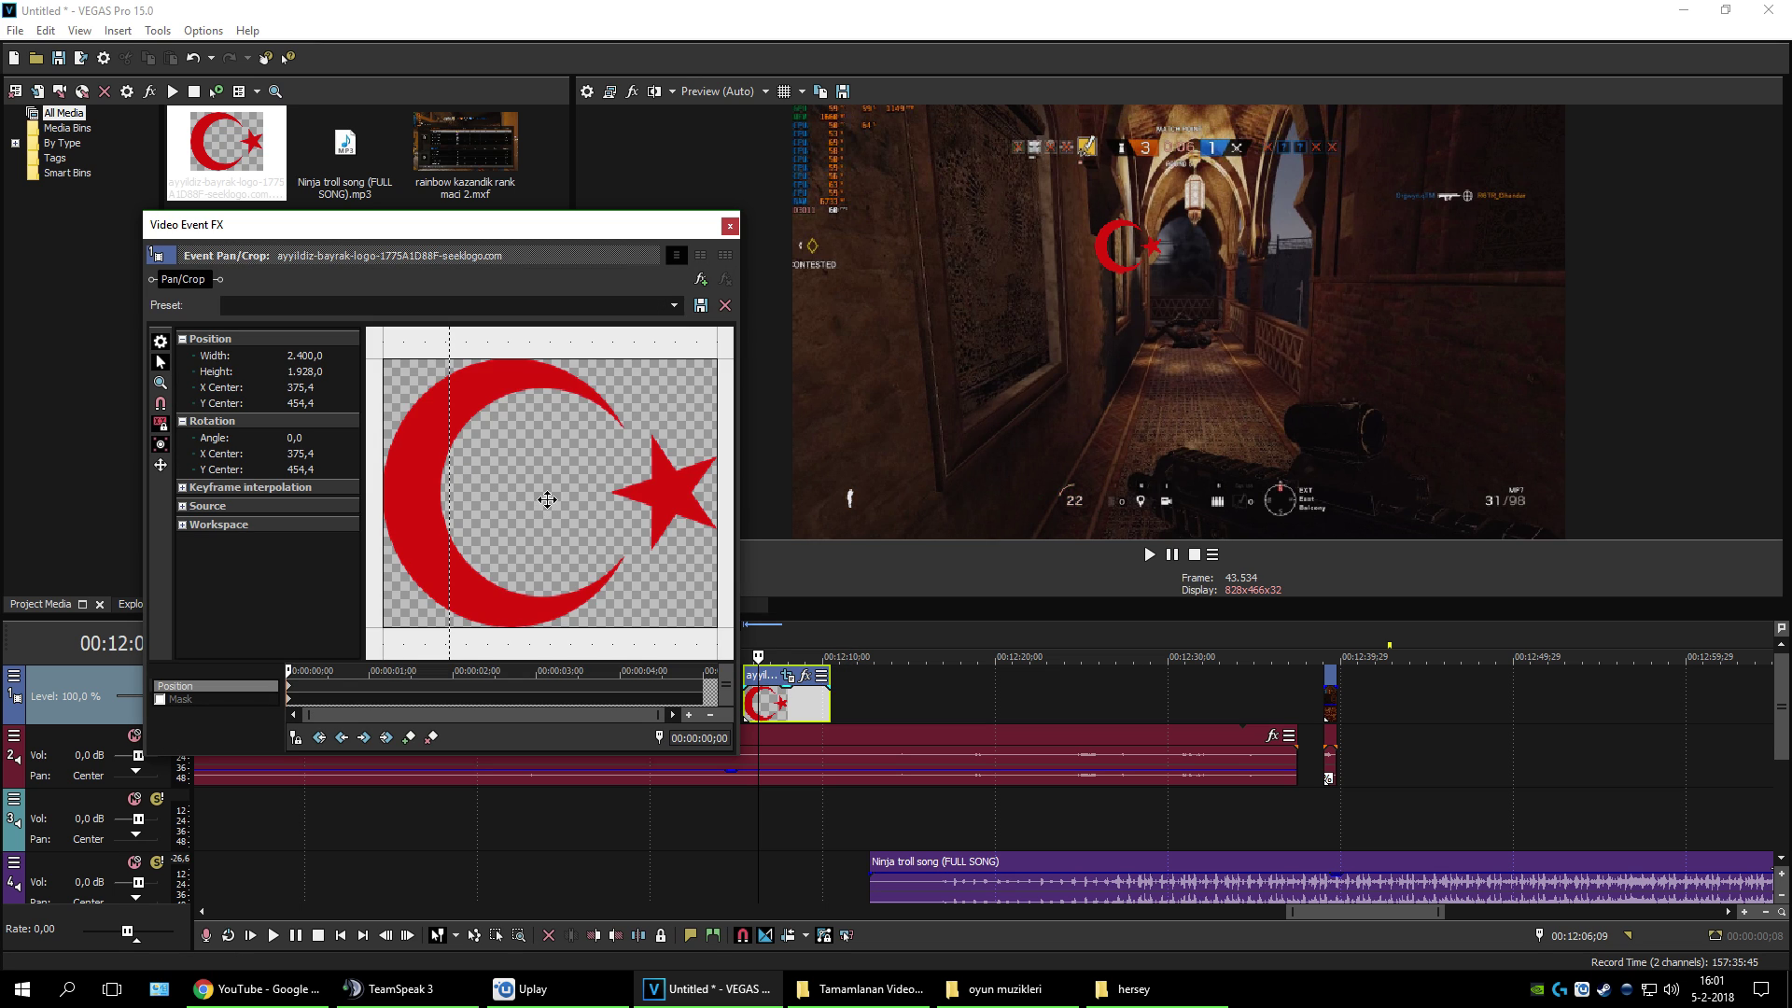
scroll(547, 499, down, 8)
drag(548, 504, 364, 595)
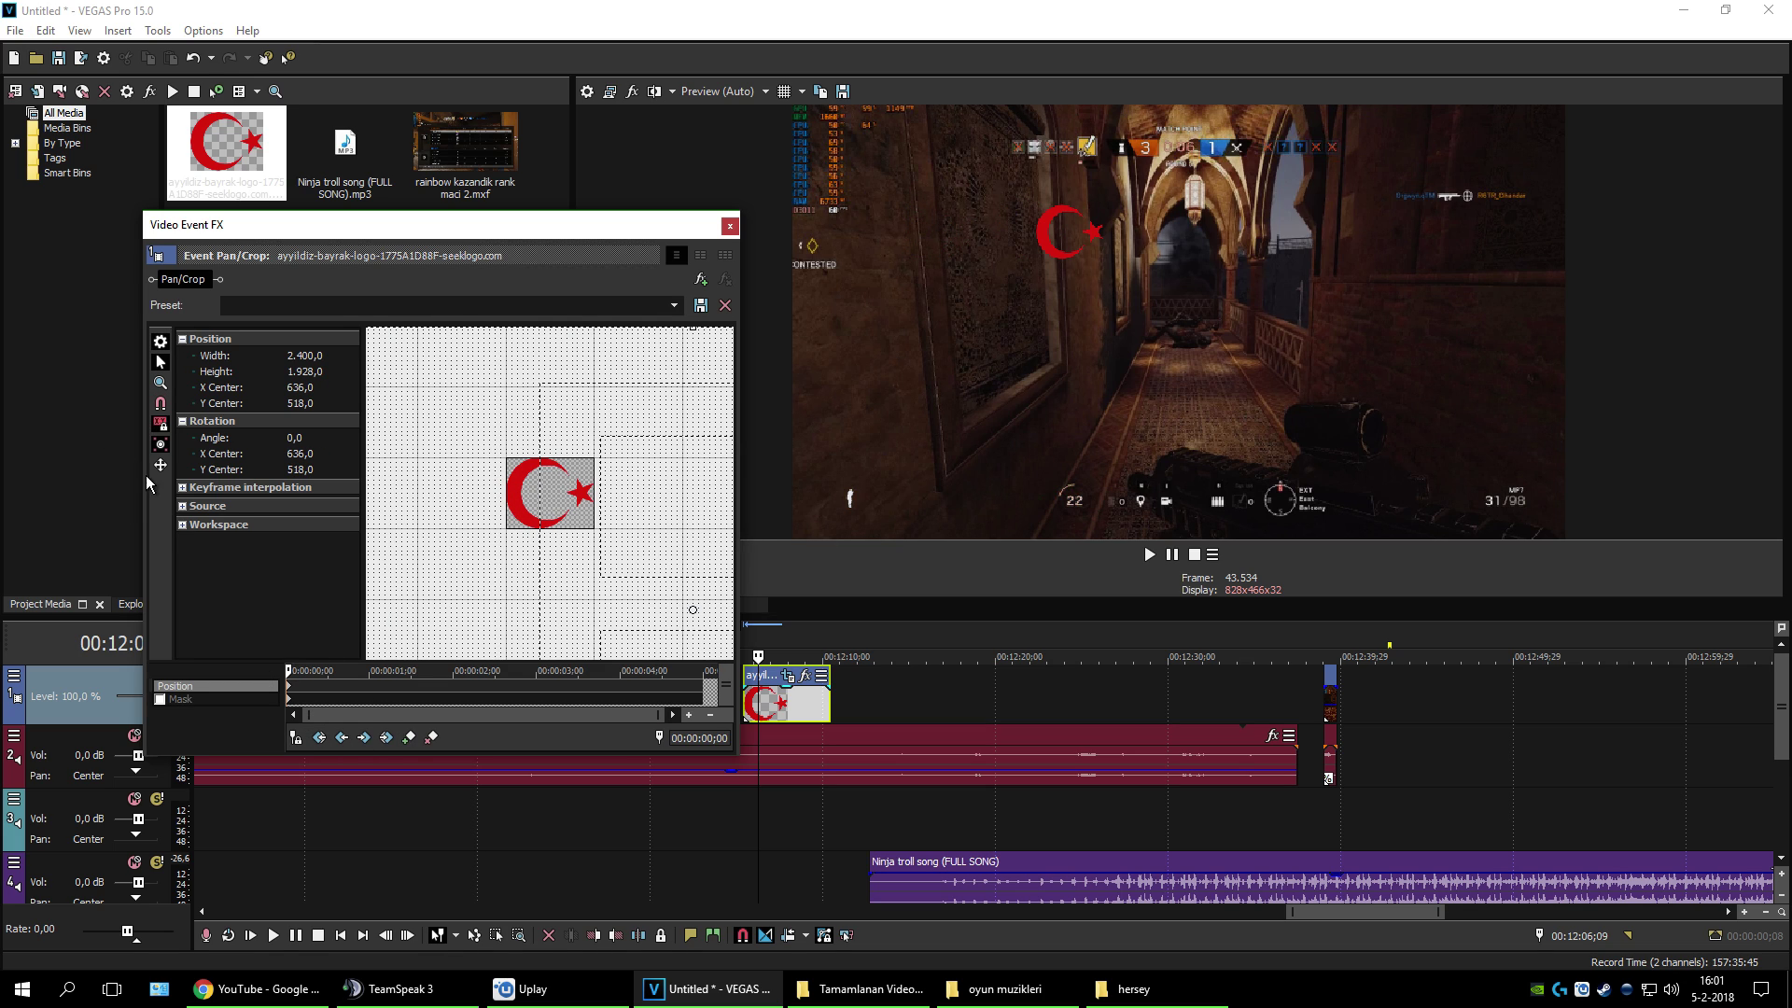
drag(560, 520, 634, 528)
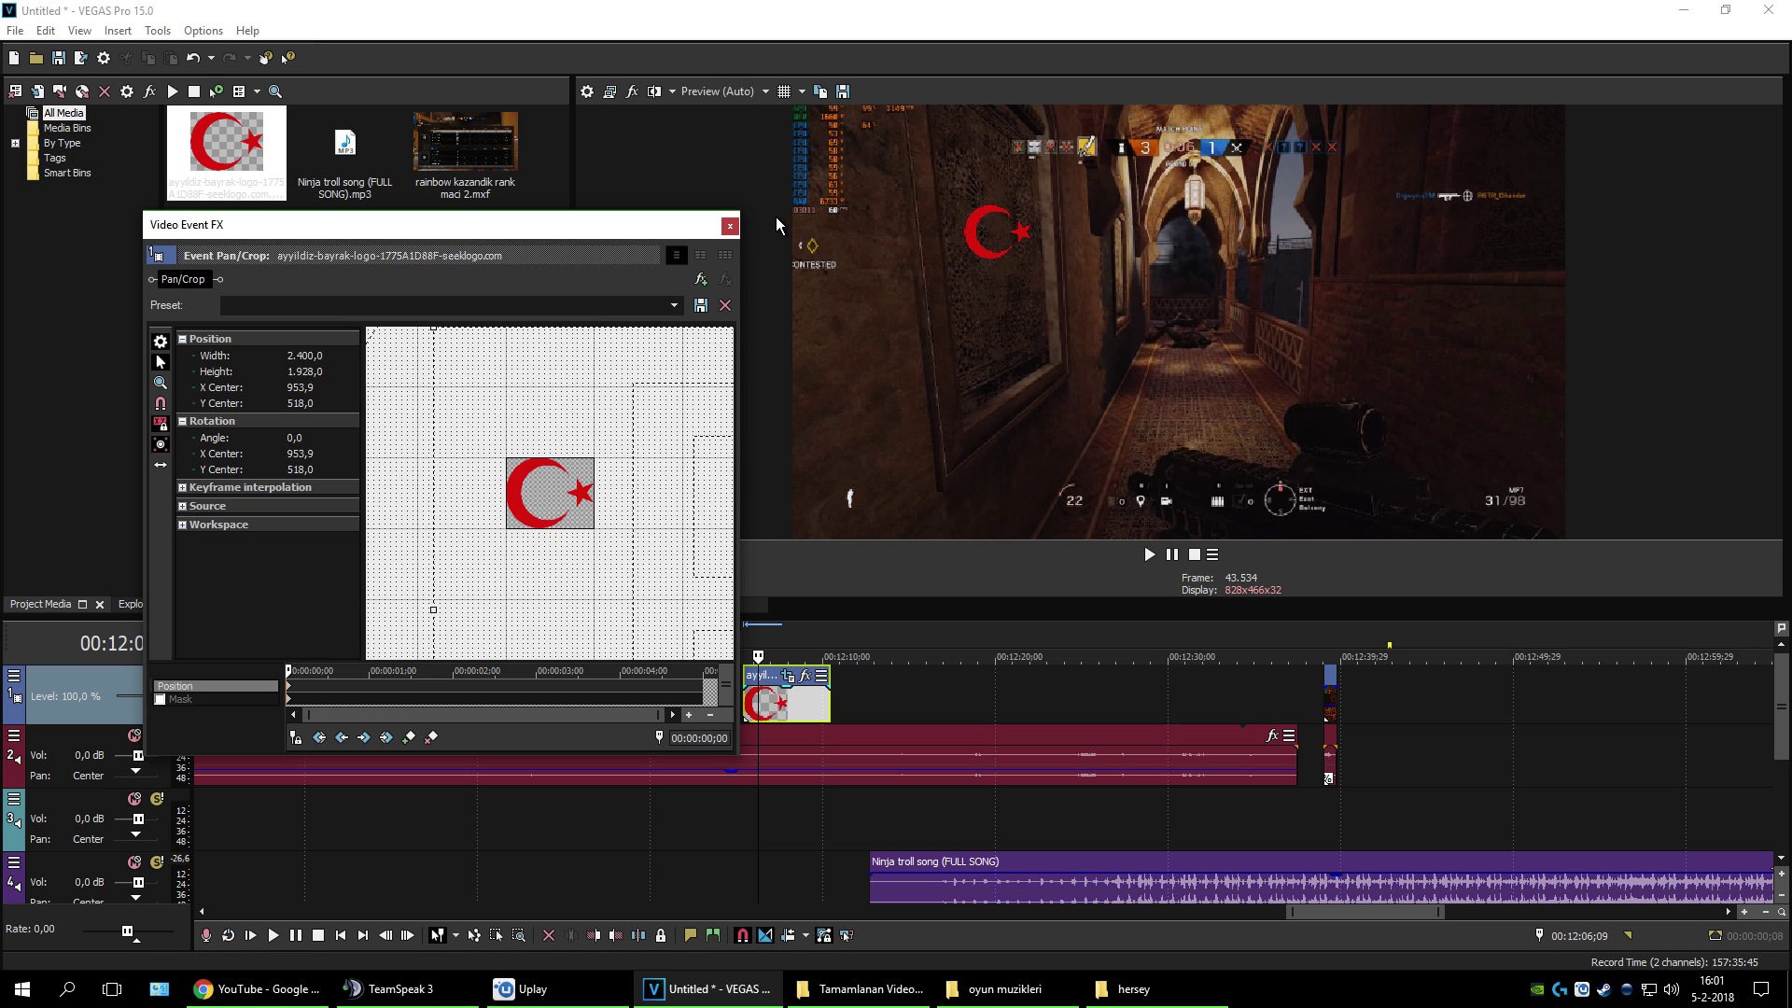
click(727, 226)
click(820, 677)
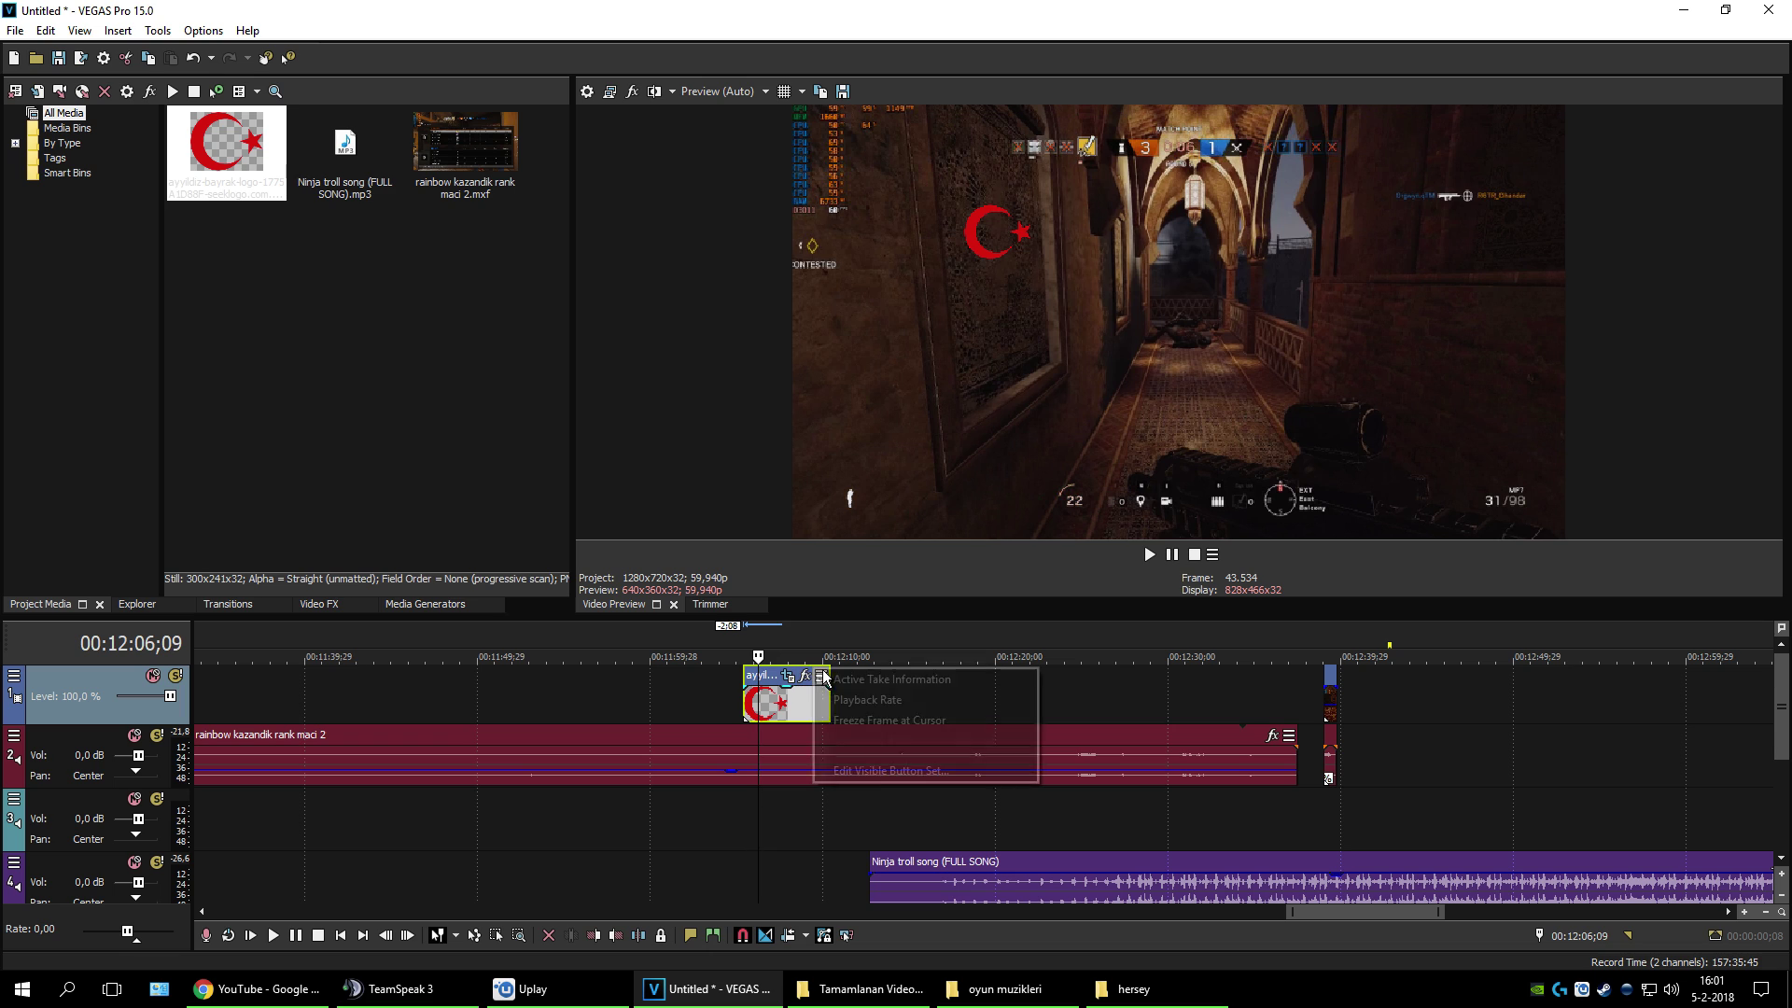
click(715, 687)
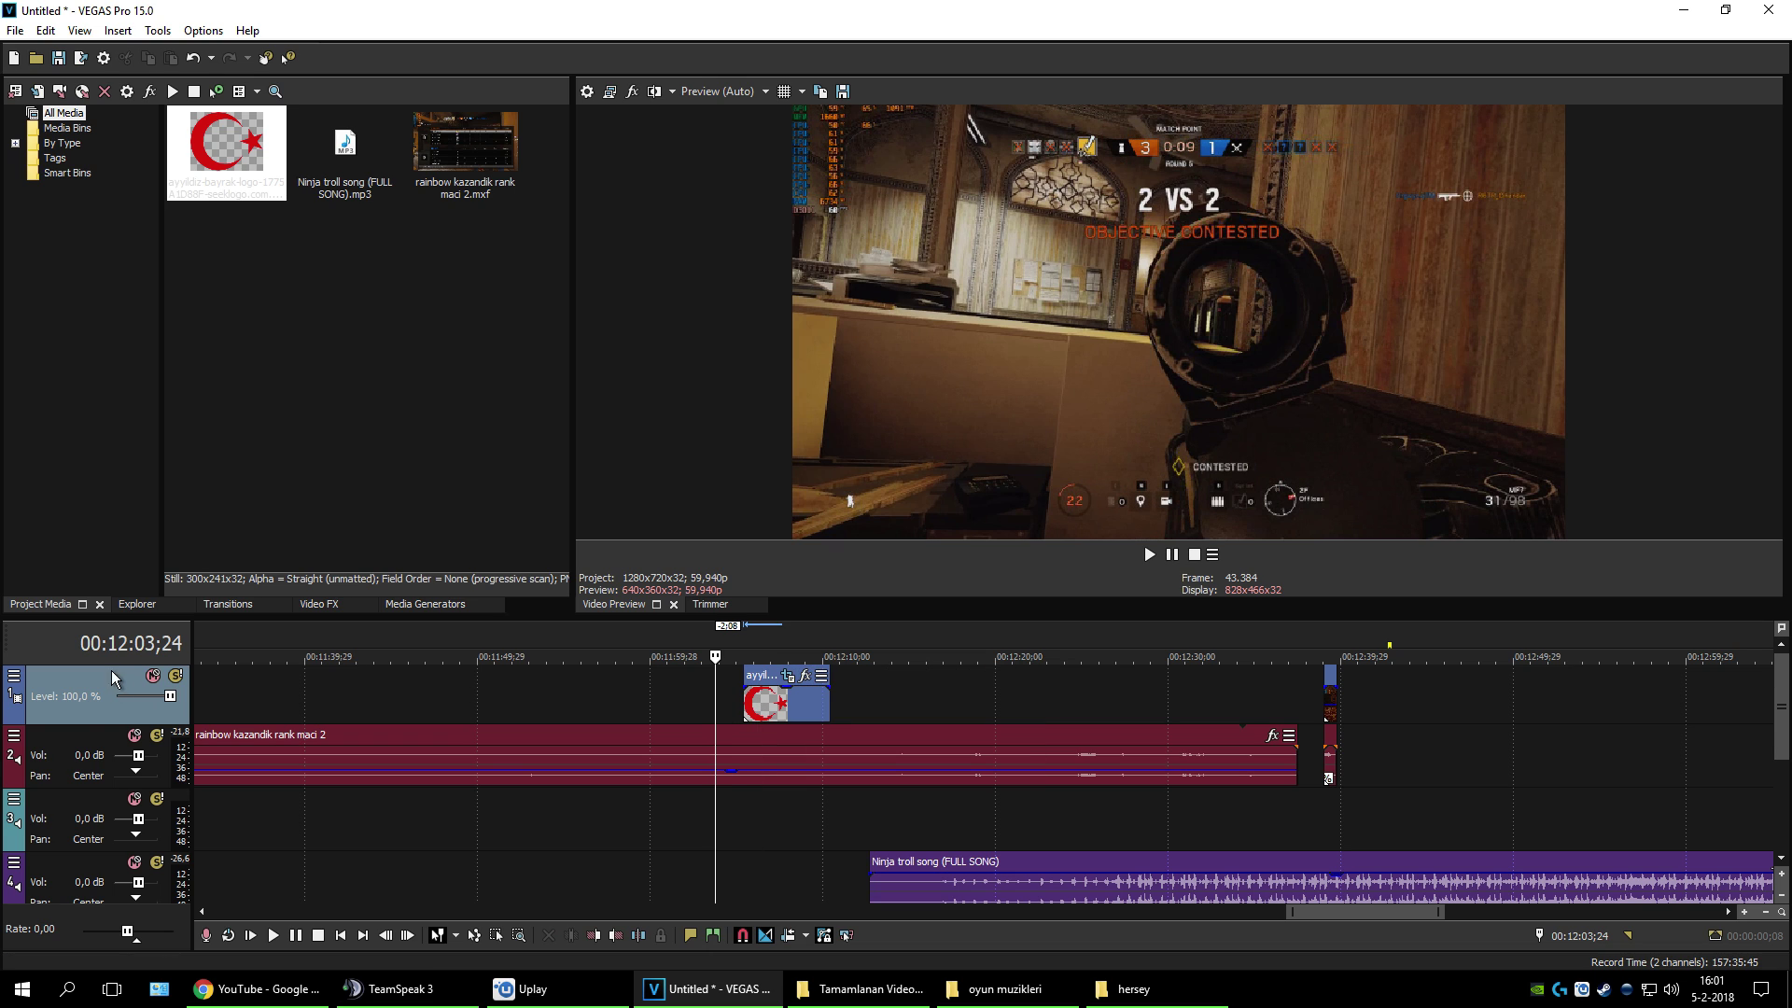
click(10, 676)
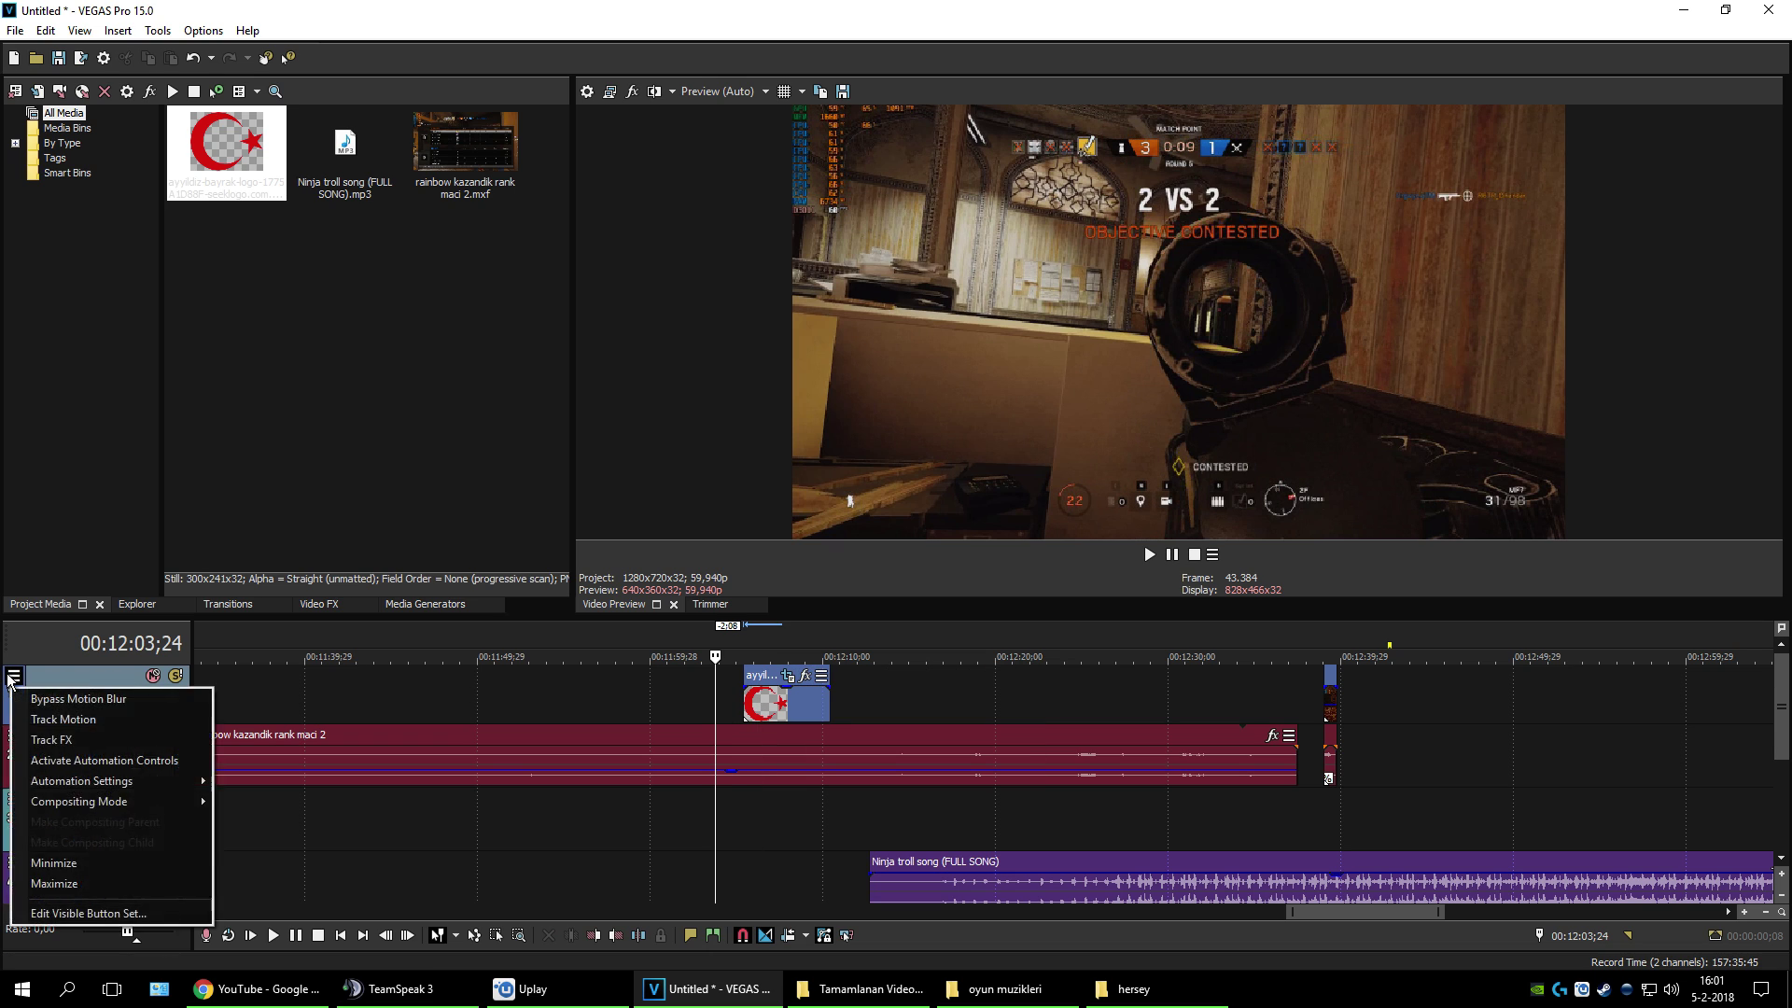
click(96, 681)
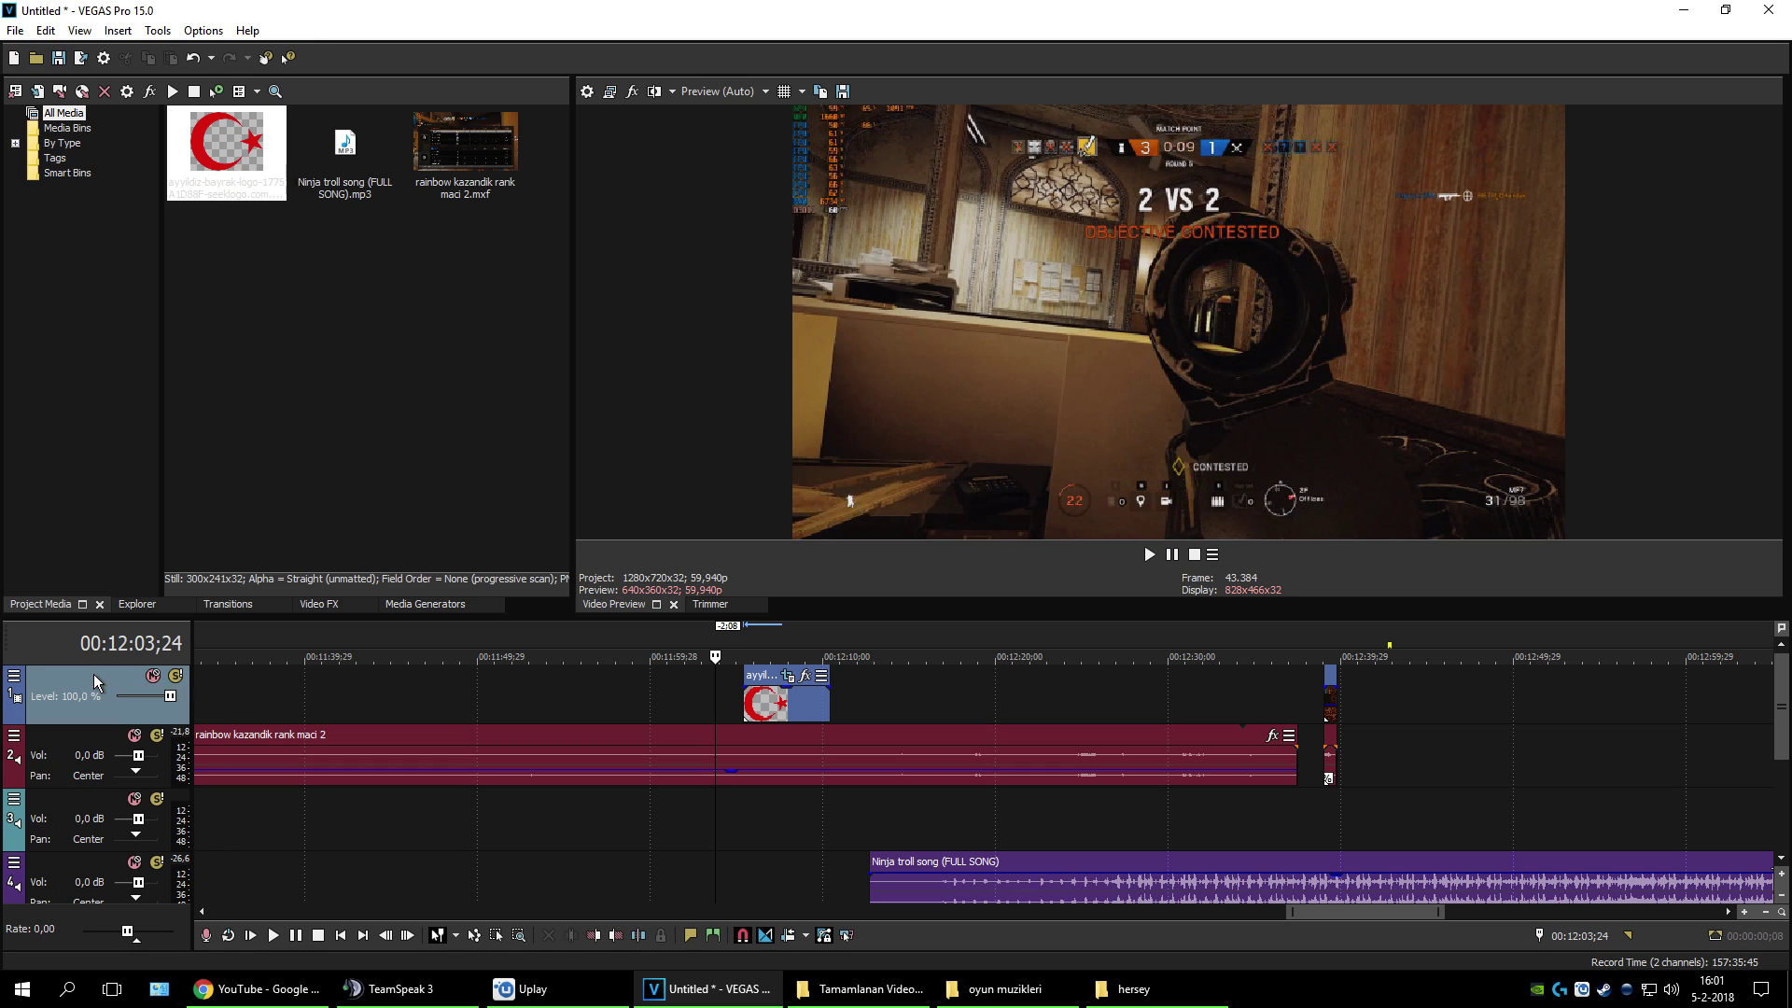
click(154, 679)
click(154, 680)
click(174, 674)
click(173, 674)
right_click(82, 698)
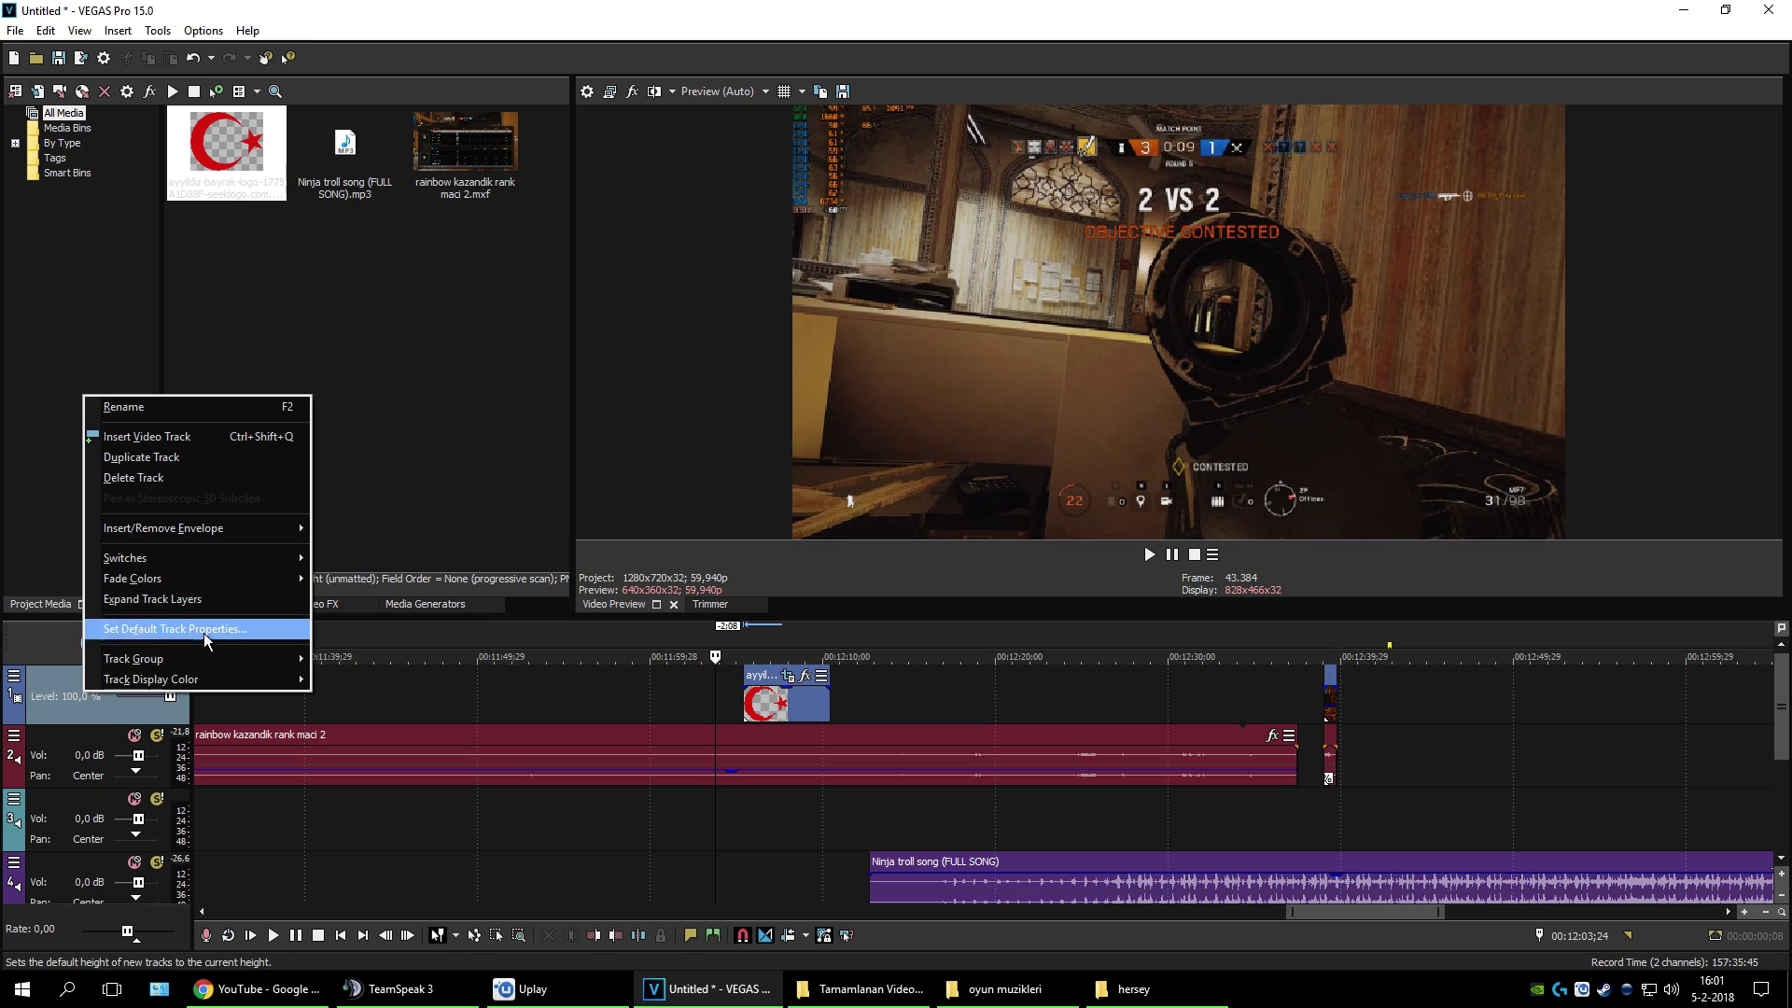
mouse_move(154, 560)
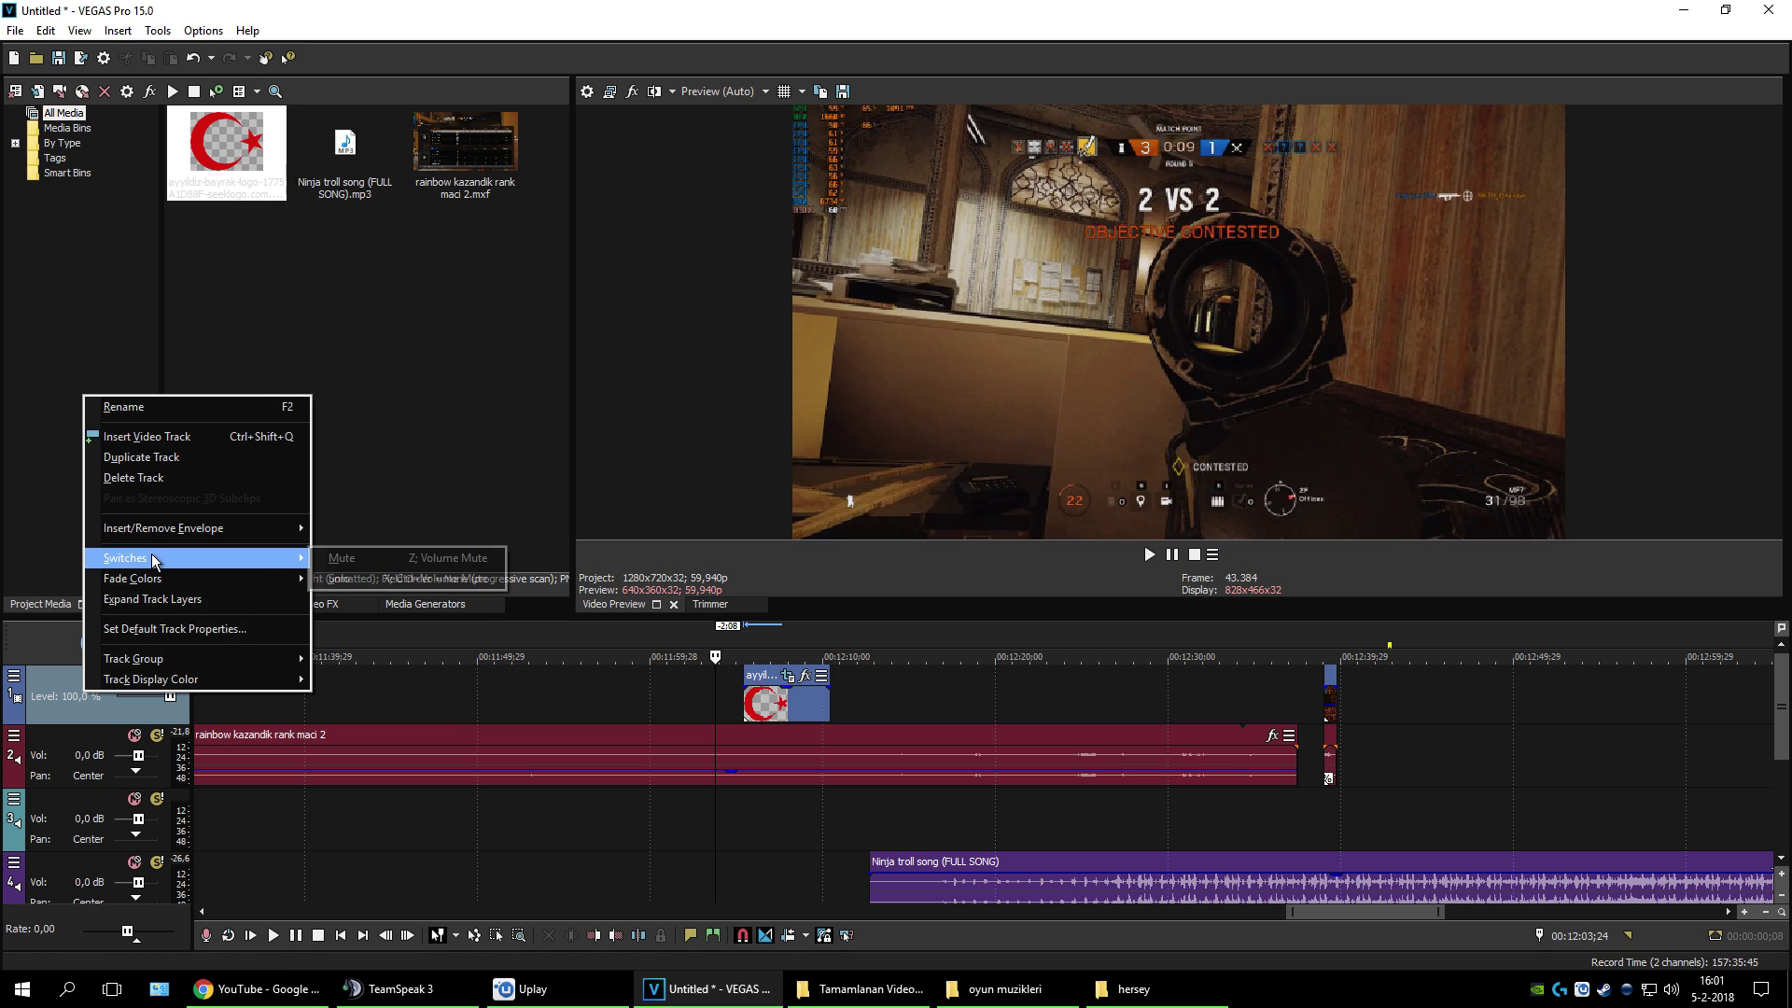
mouse_move(275, 530)
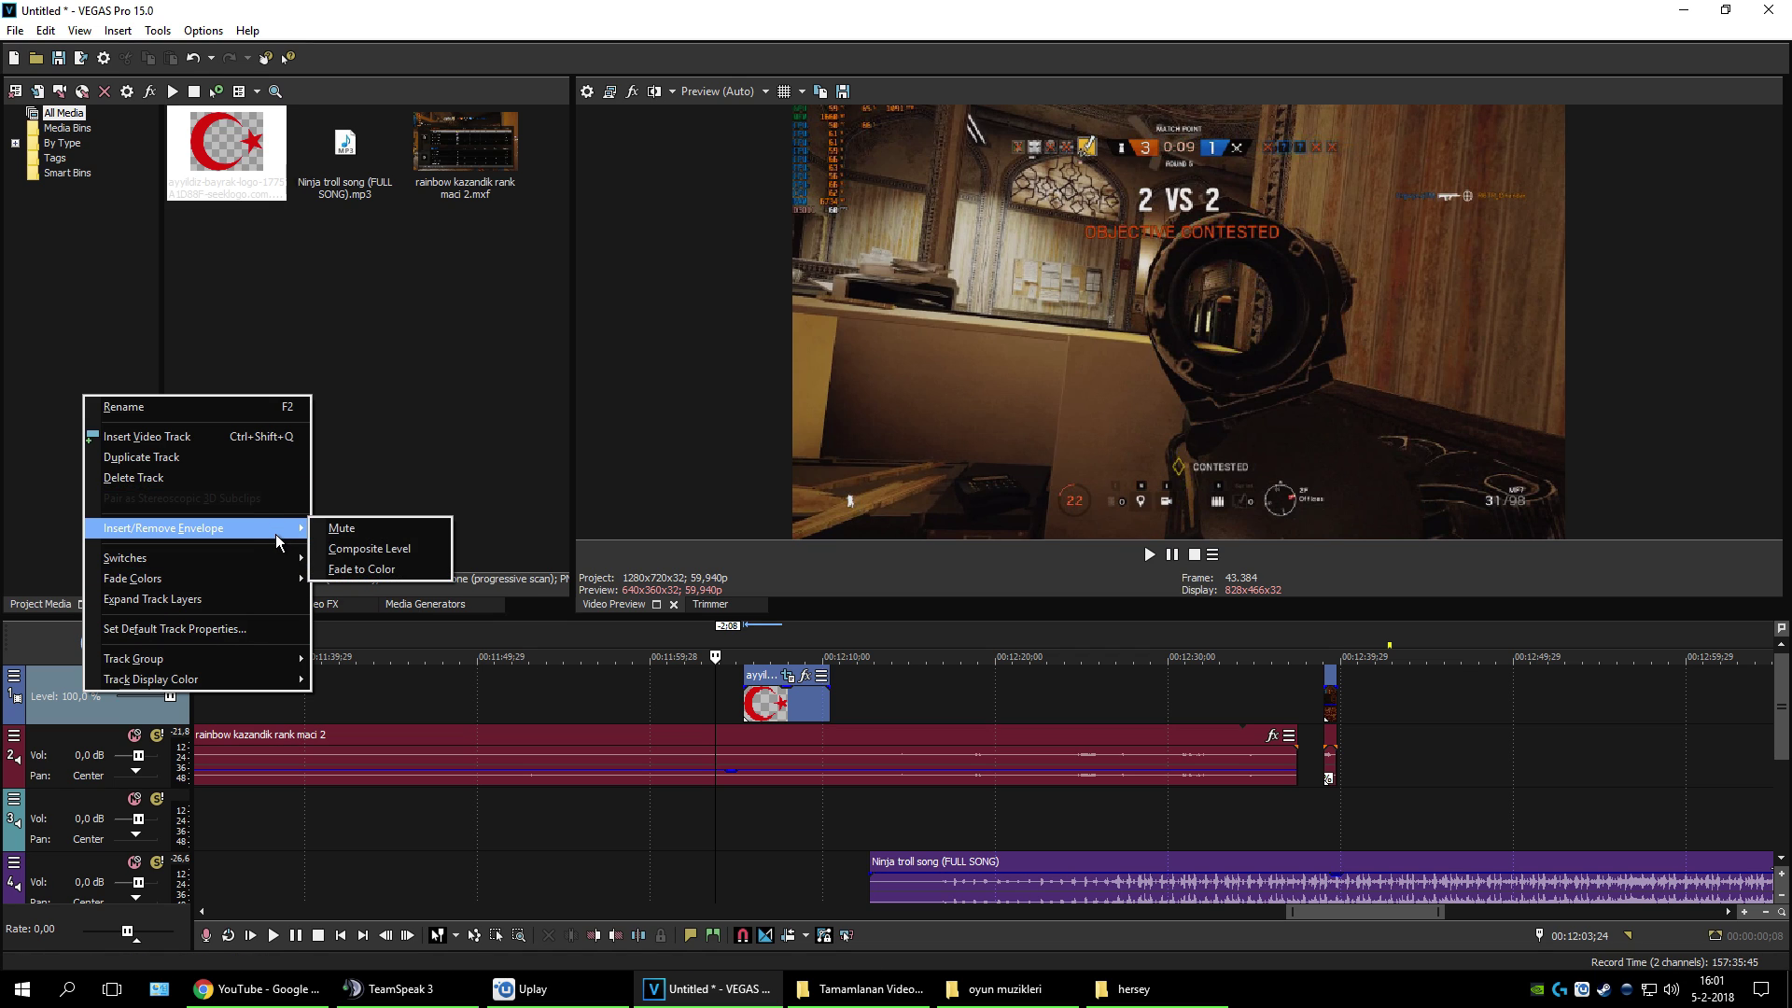
click(56, 689)
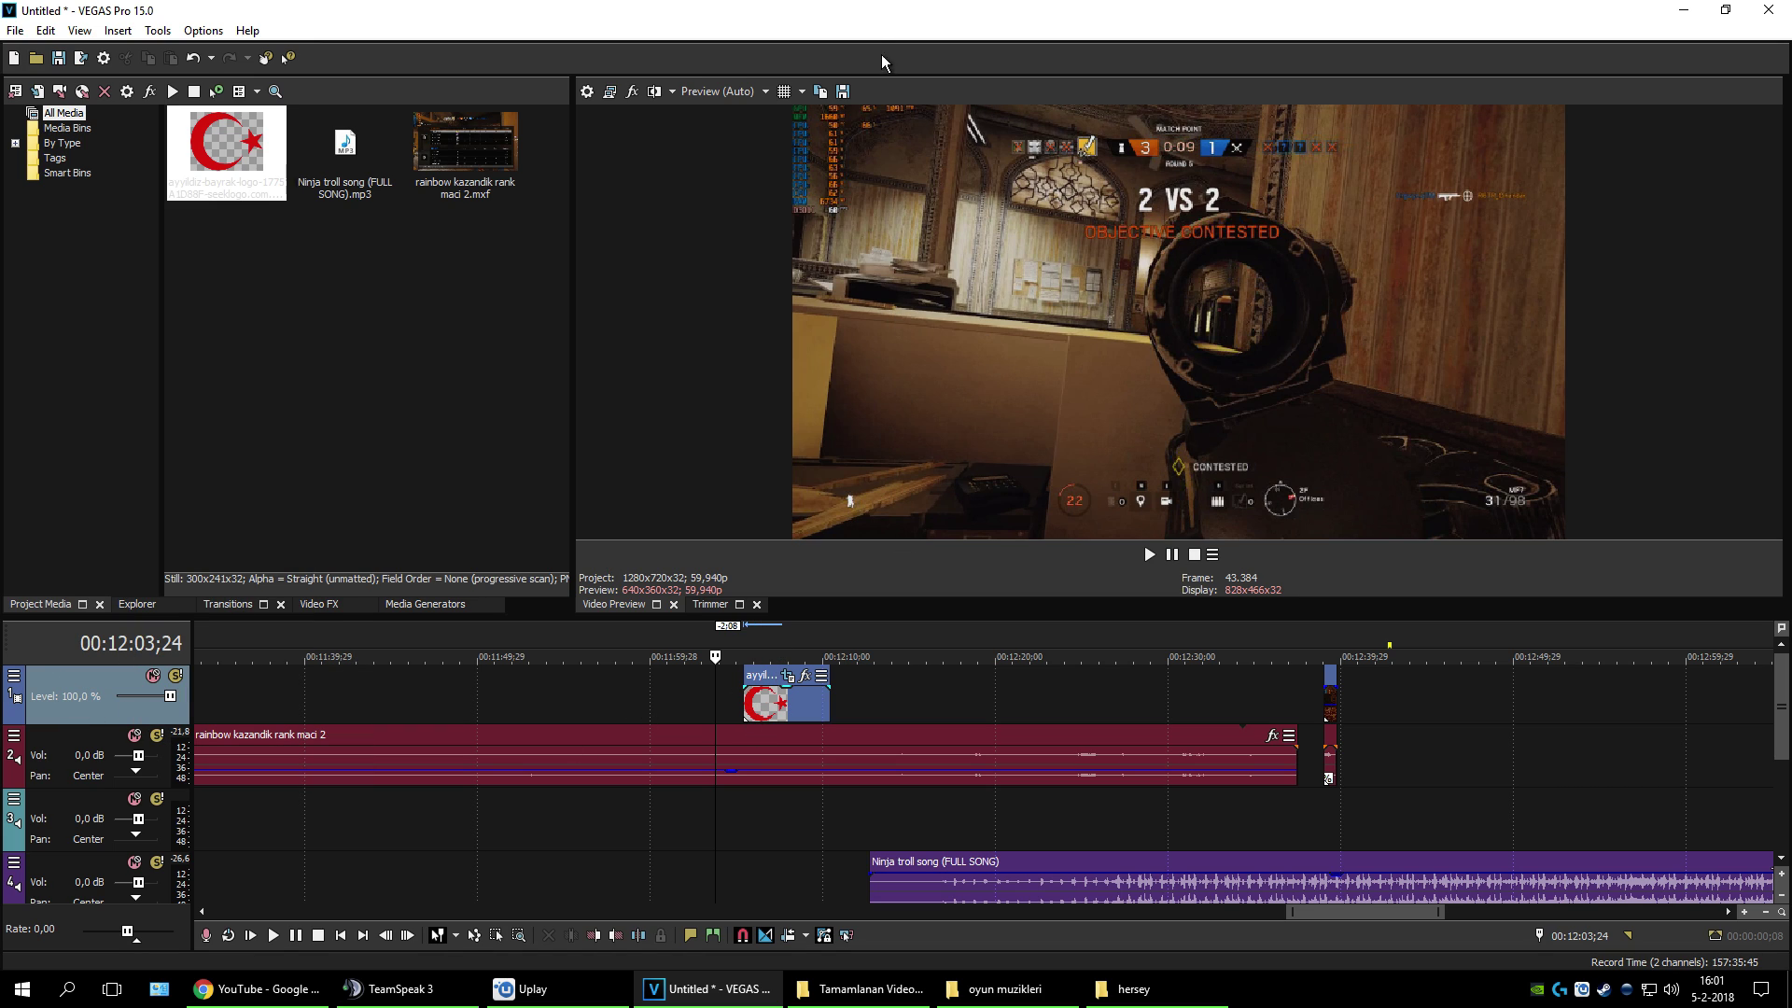
Step: Check the logo's placement over the gameplay at 00:12:05;12 and look through the options of its track
drag(737, 651, 743, 651)
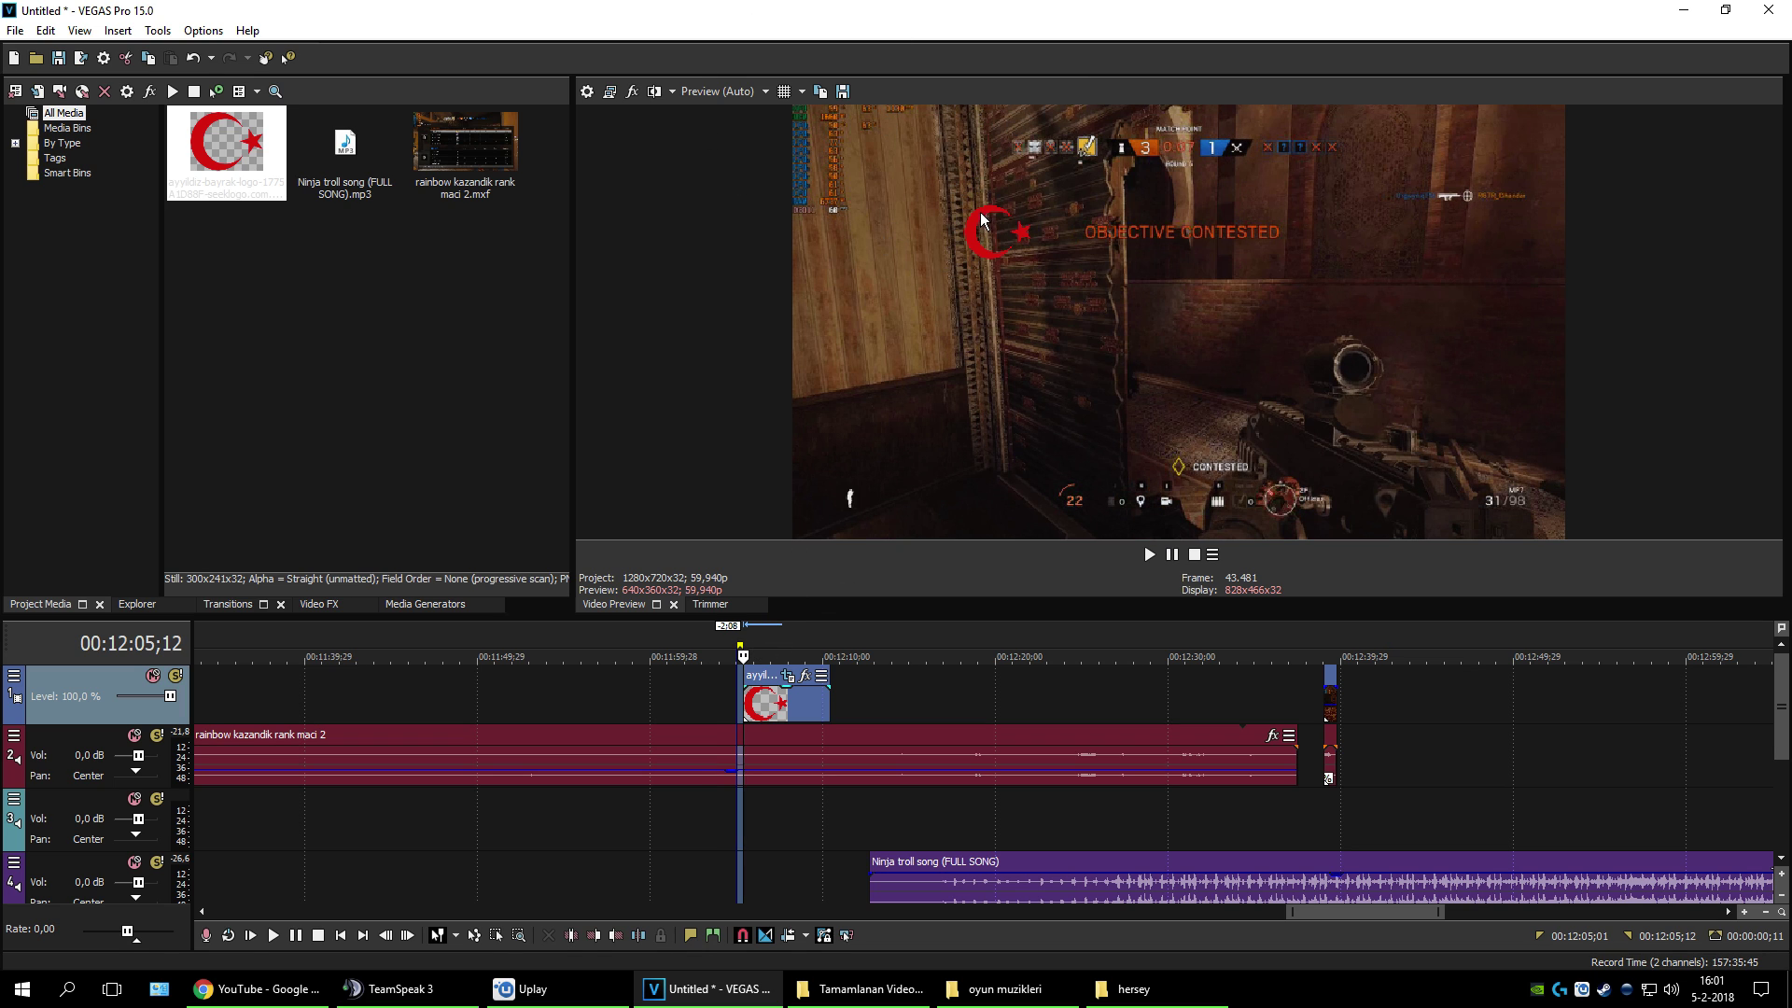
right_click(109, 710)
mouse_move(194, 681)
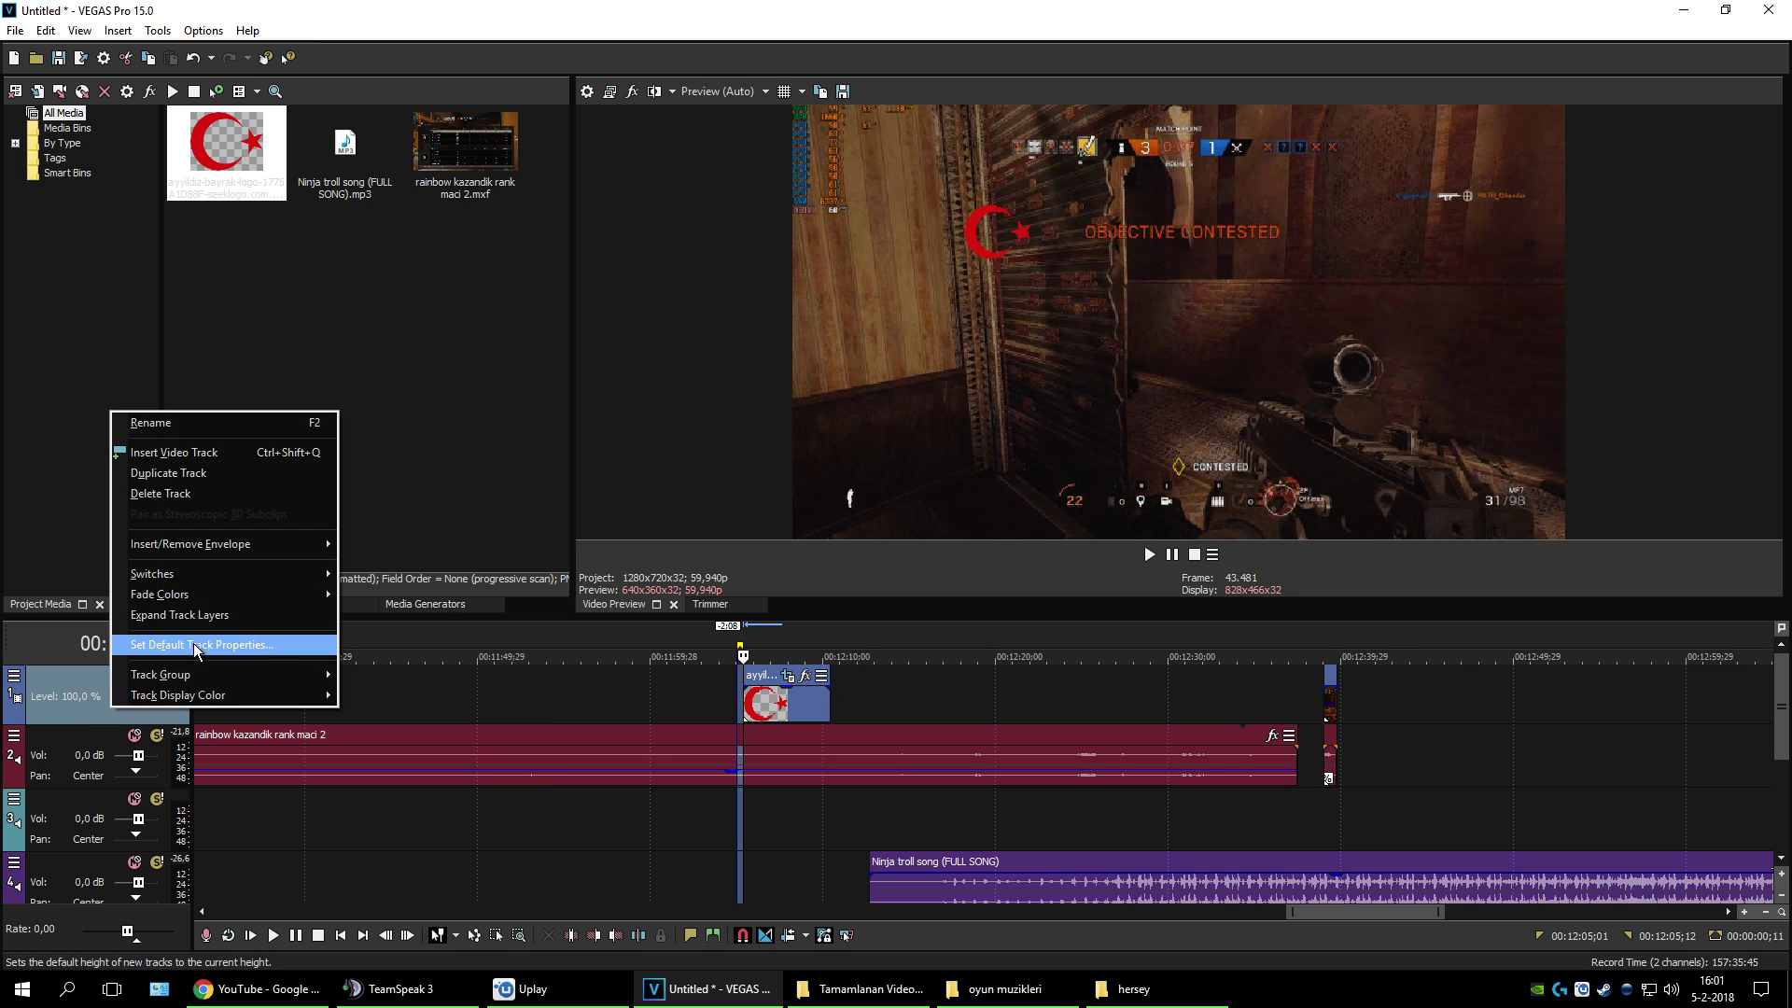
mouse_move(194, 601)
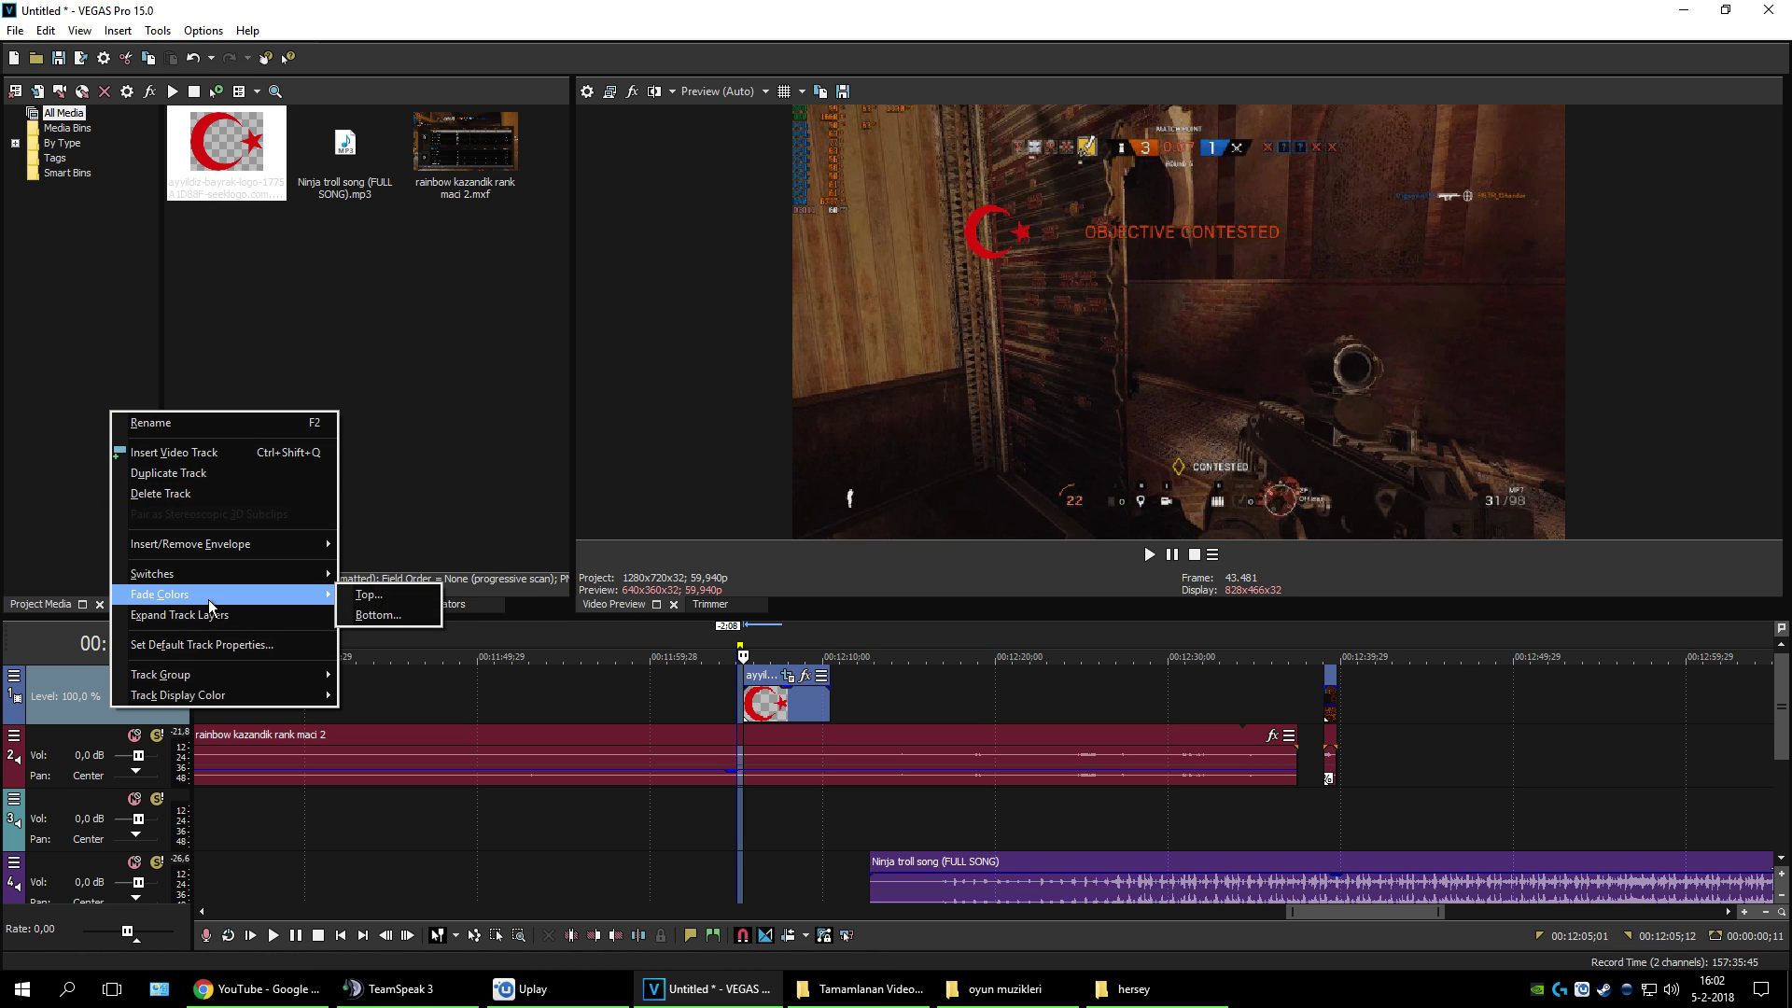
click(716, 159)
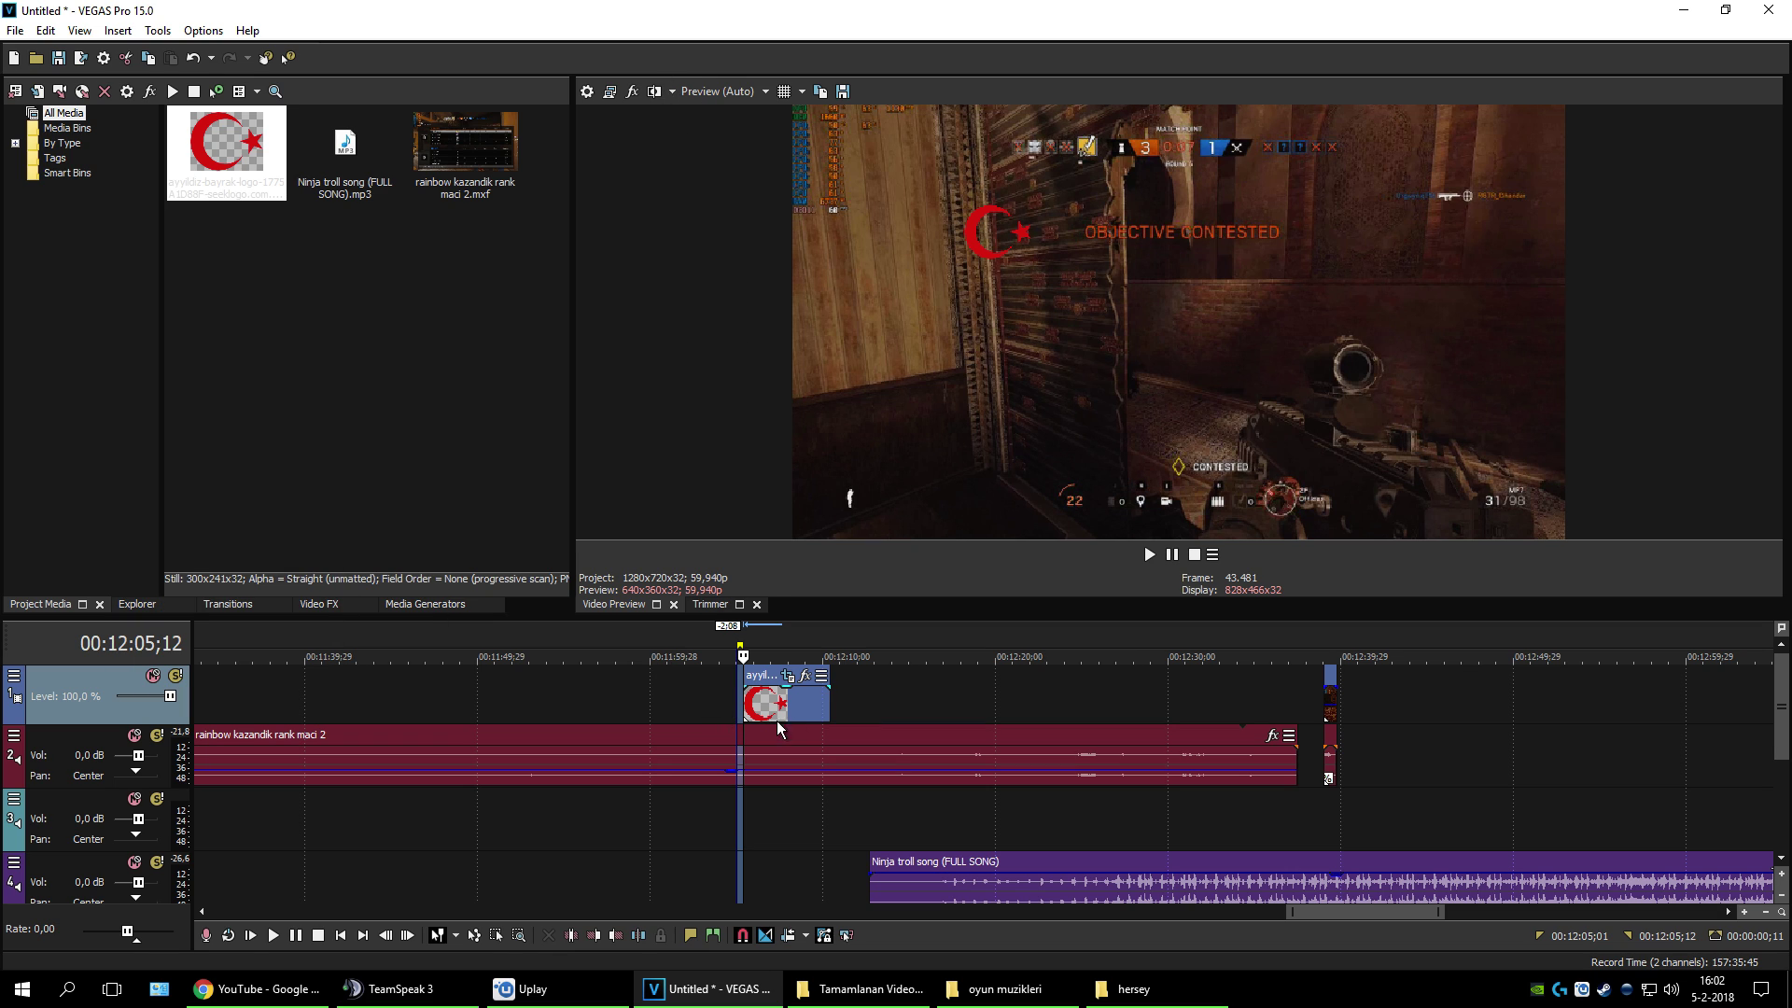
click(862, 693)
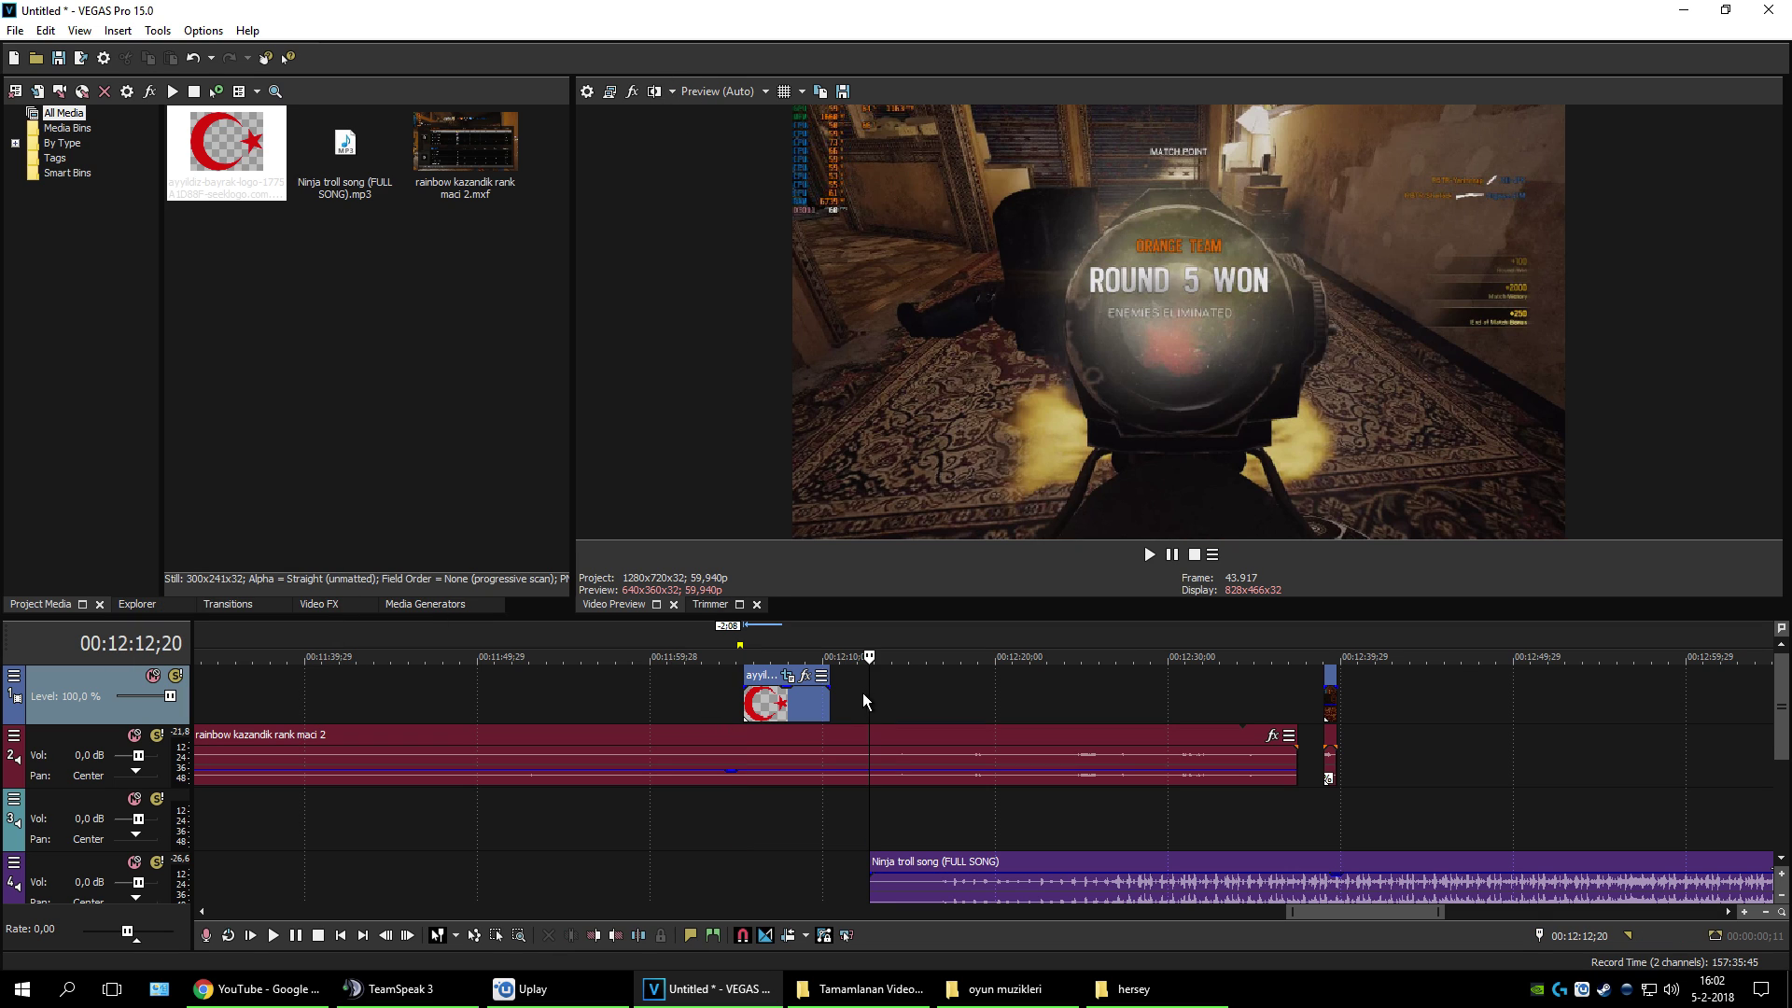
Step: Reopen the logo's Pan/Crop settings and shift its frame to about X Center 1,055 and Y Center 518, previewing at 00:12:07;15
click(805, 678)
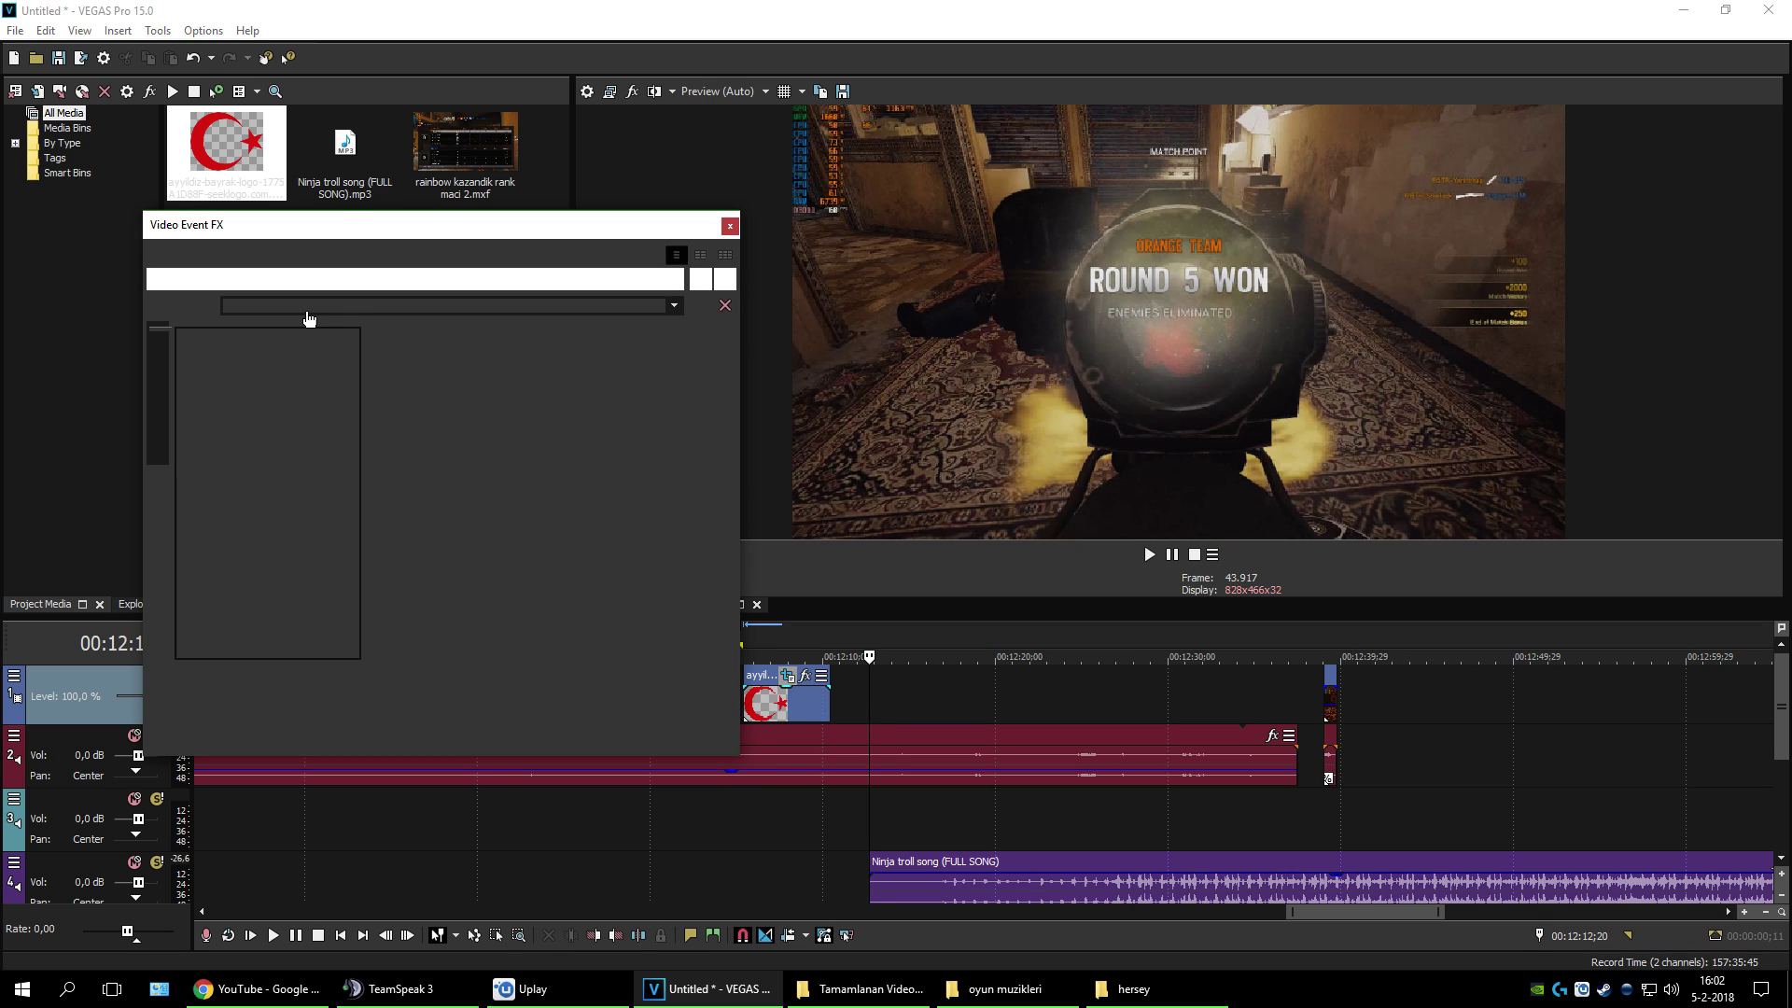
scroll(464, 510, down, 3)
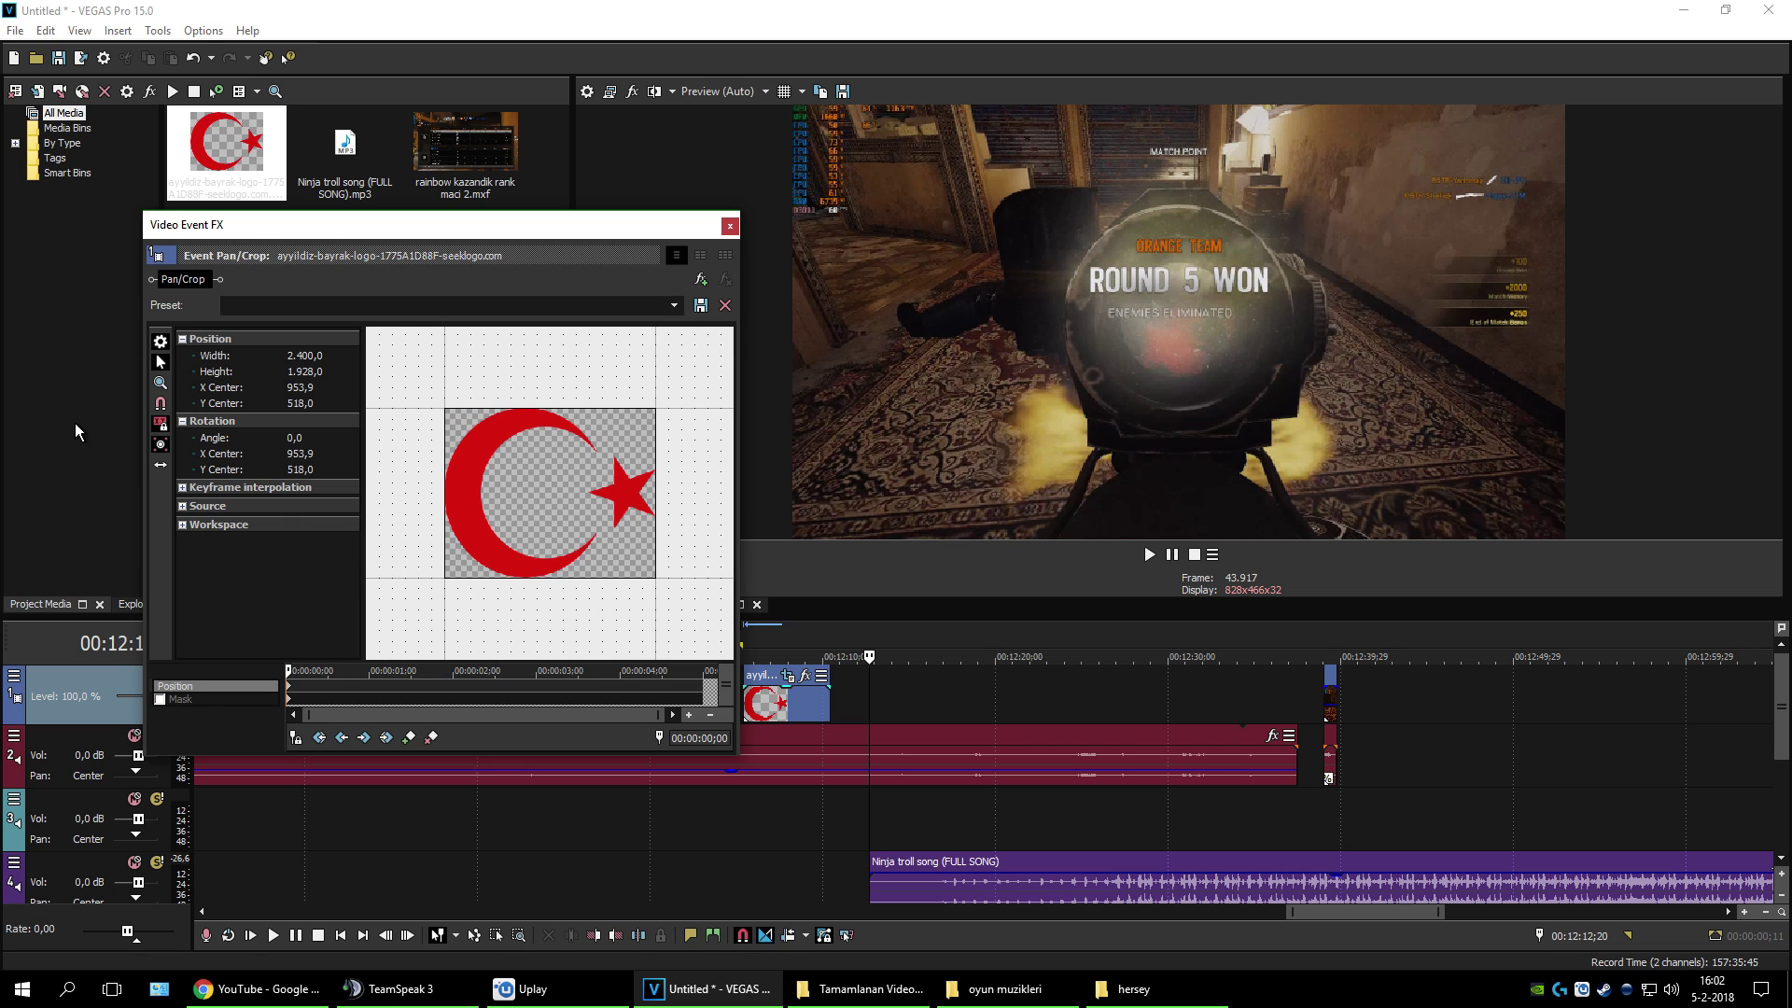
scroll(605, 511, down, 3)
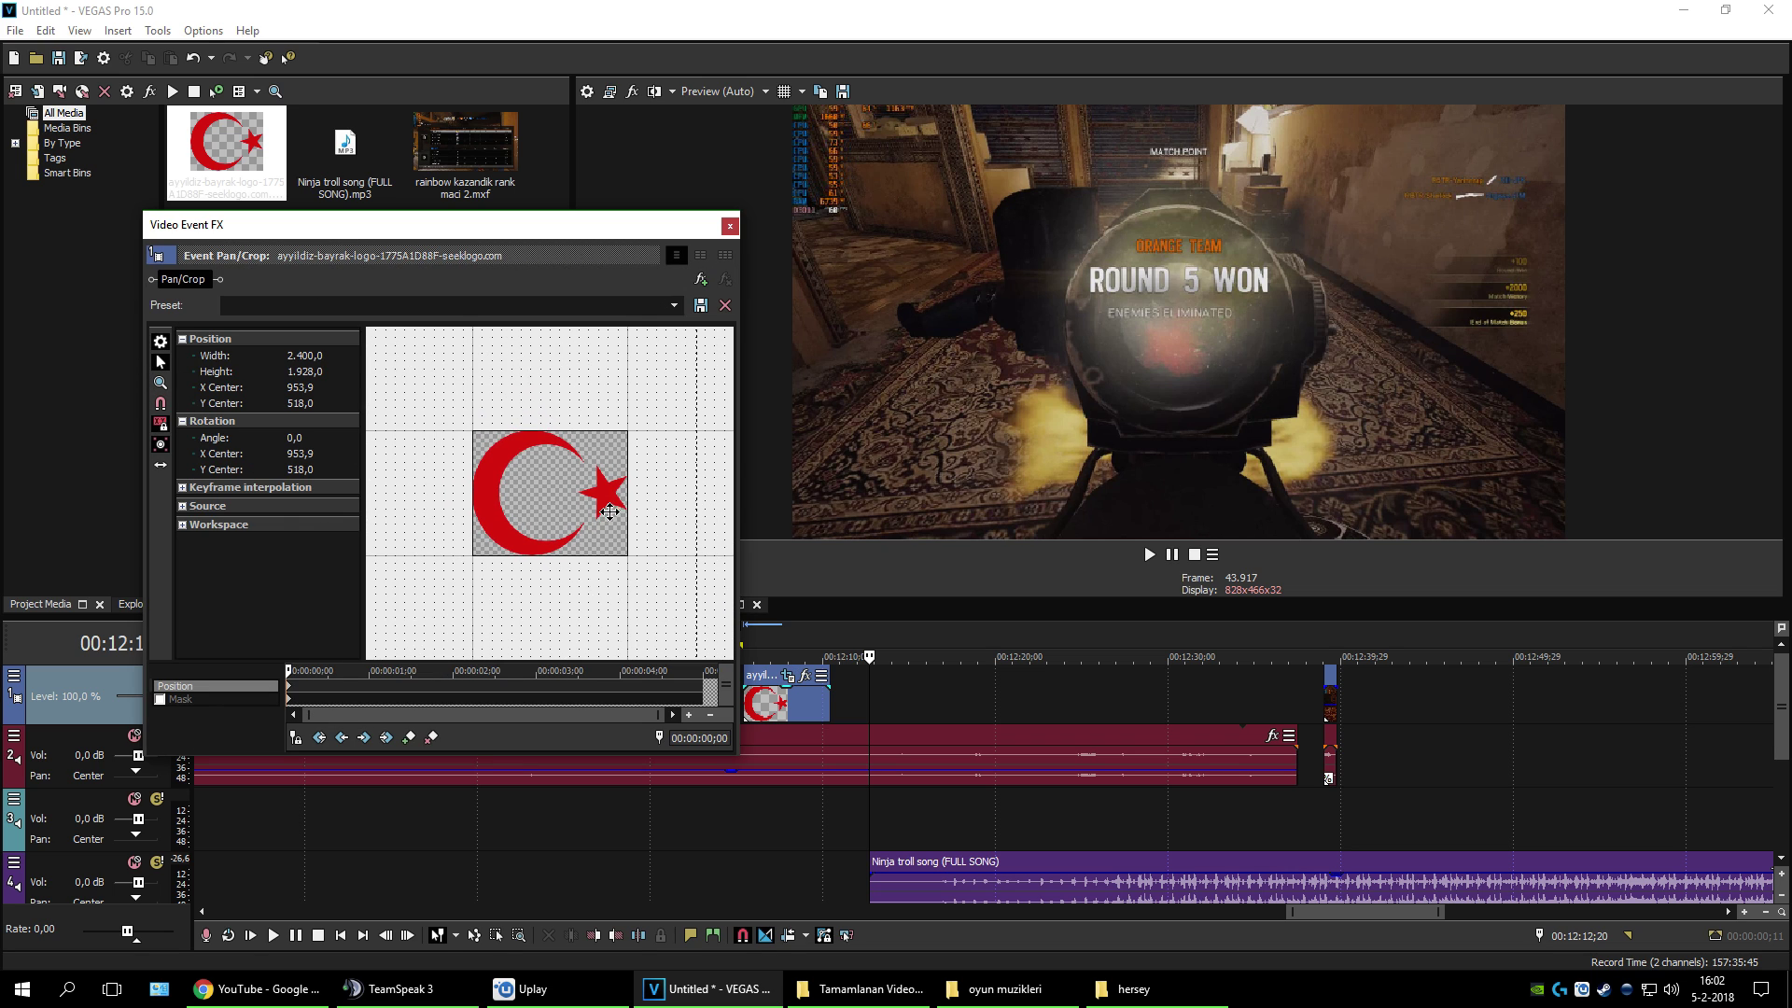
drag(582, 578, 607, 578)
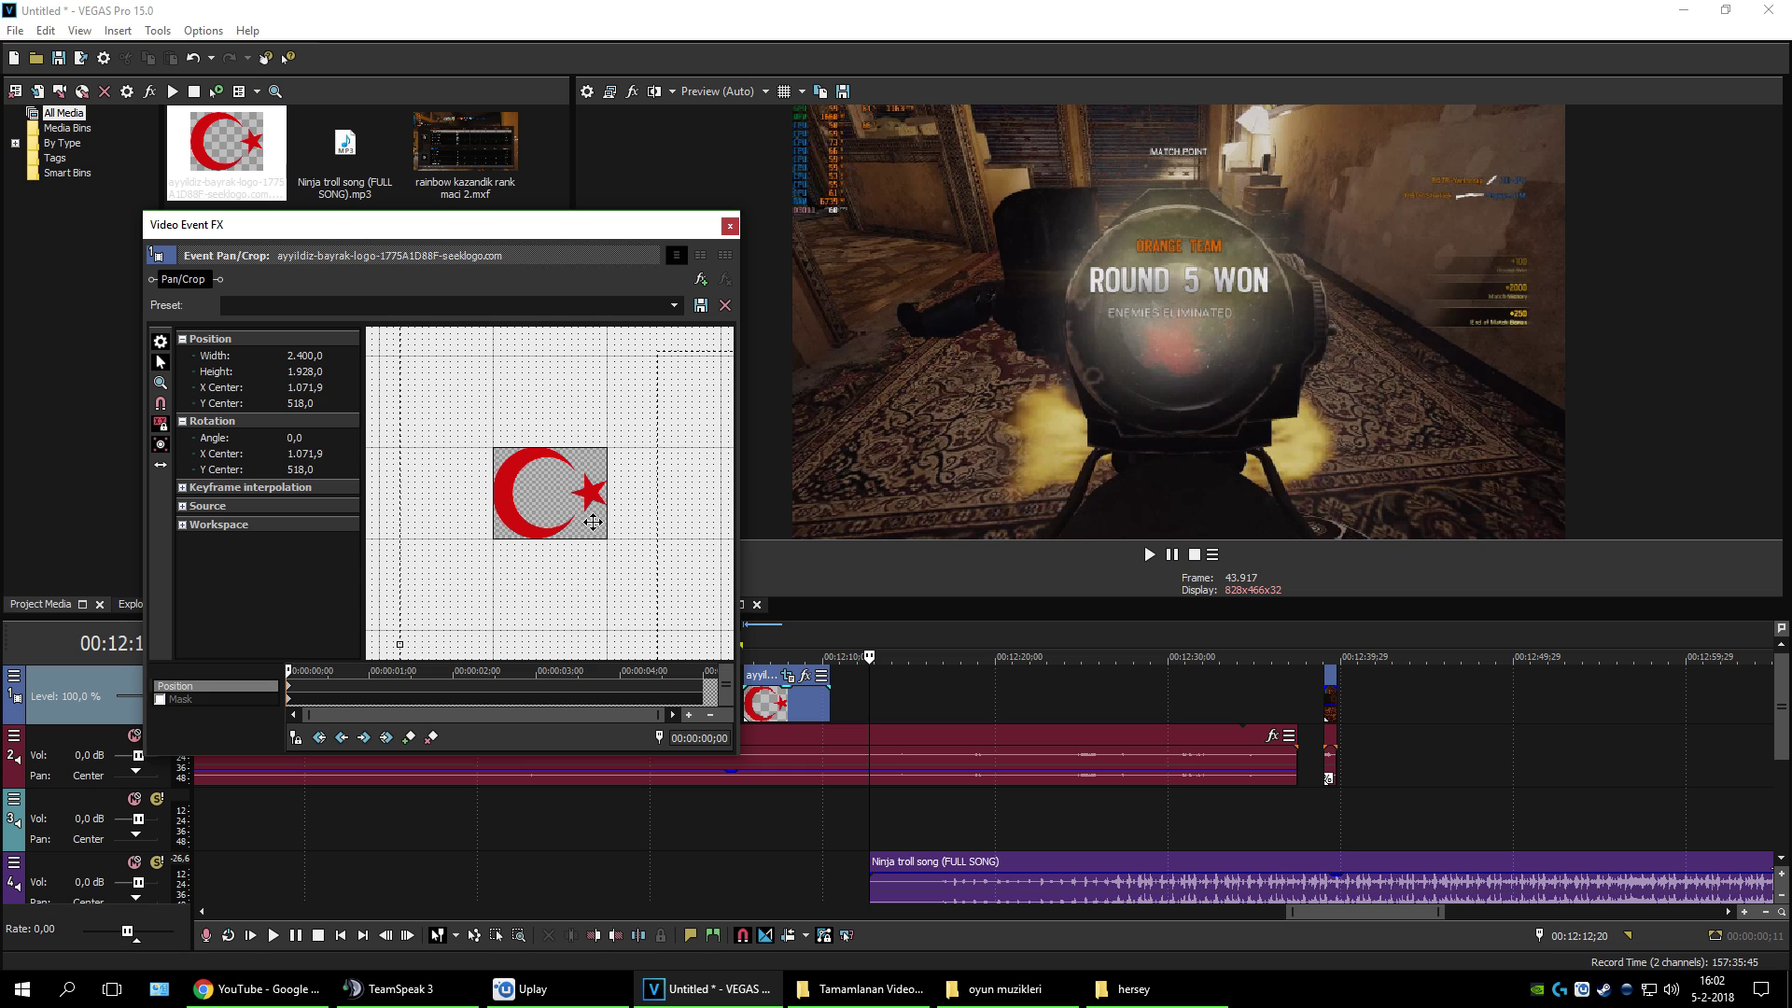
scroll(606, 578, down, 3)
click(775, 647)
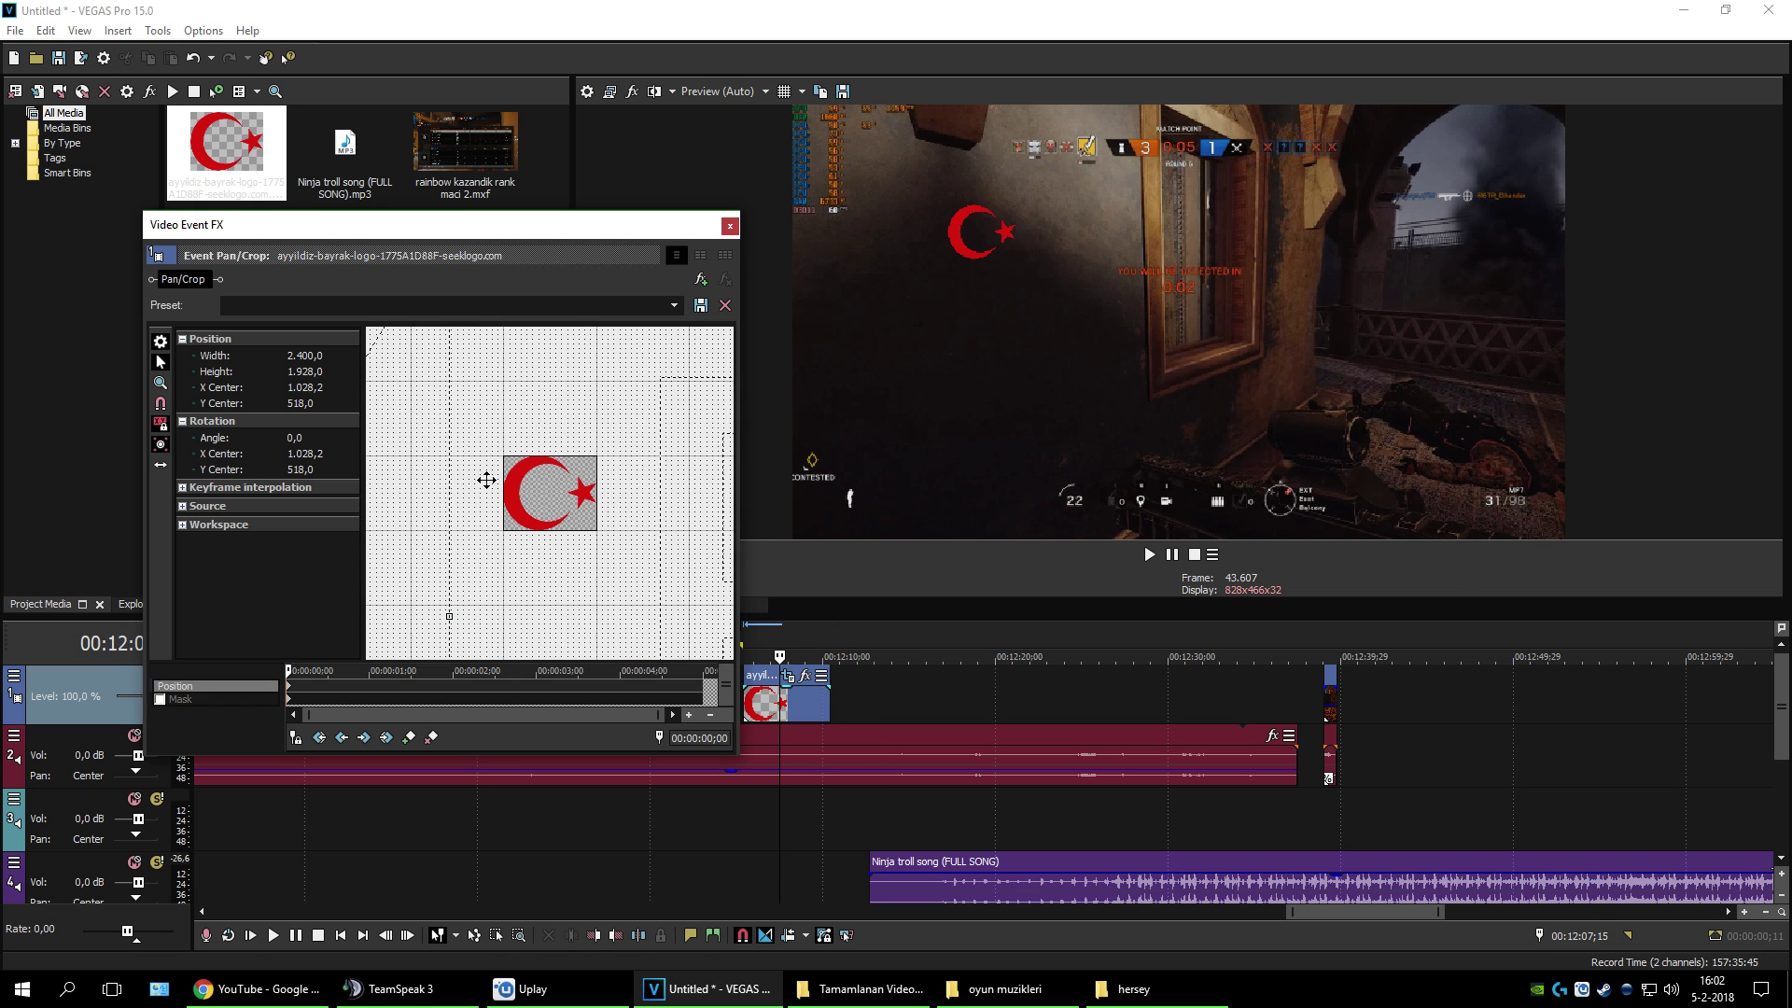
drag(488, 484, 572, 684)
drag(546, 527, 546, 460)
scroll(542, 453, down, 5)
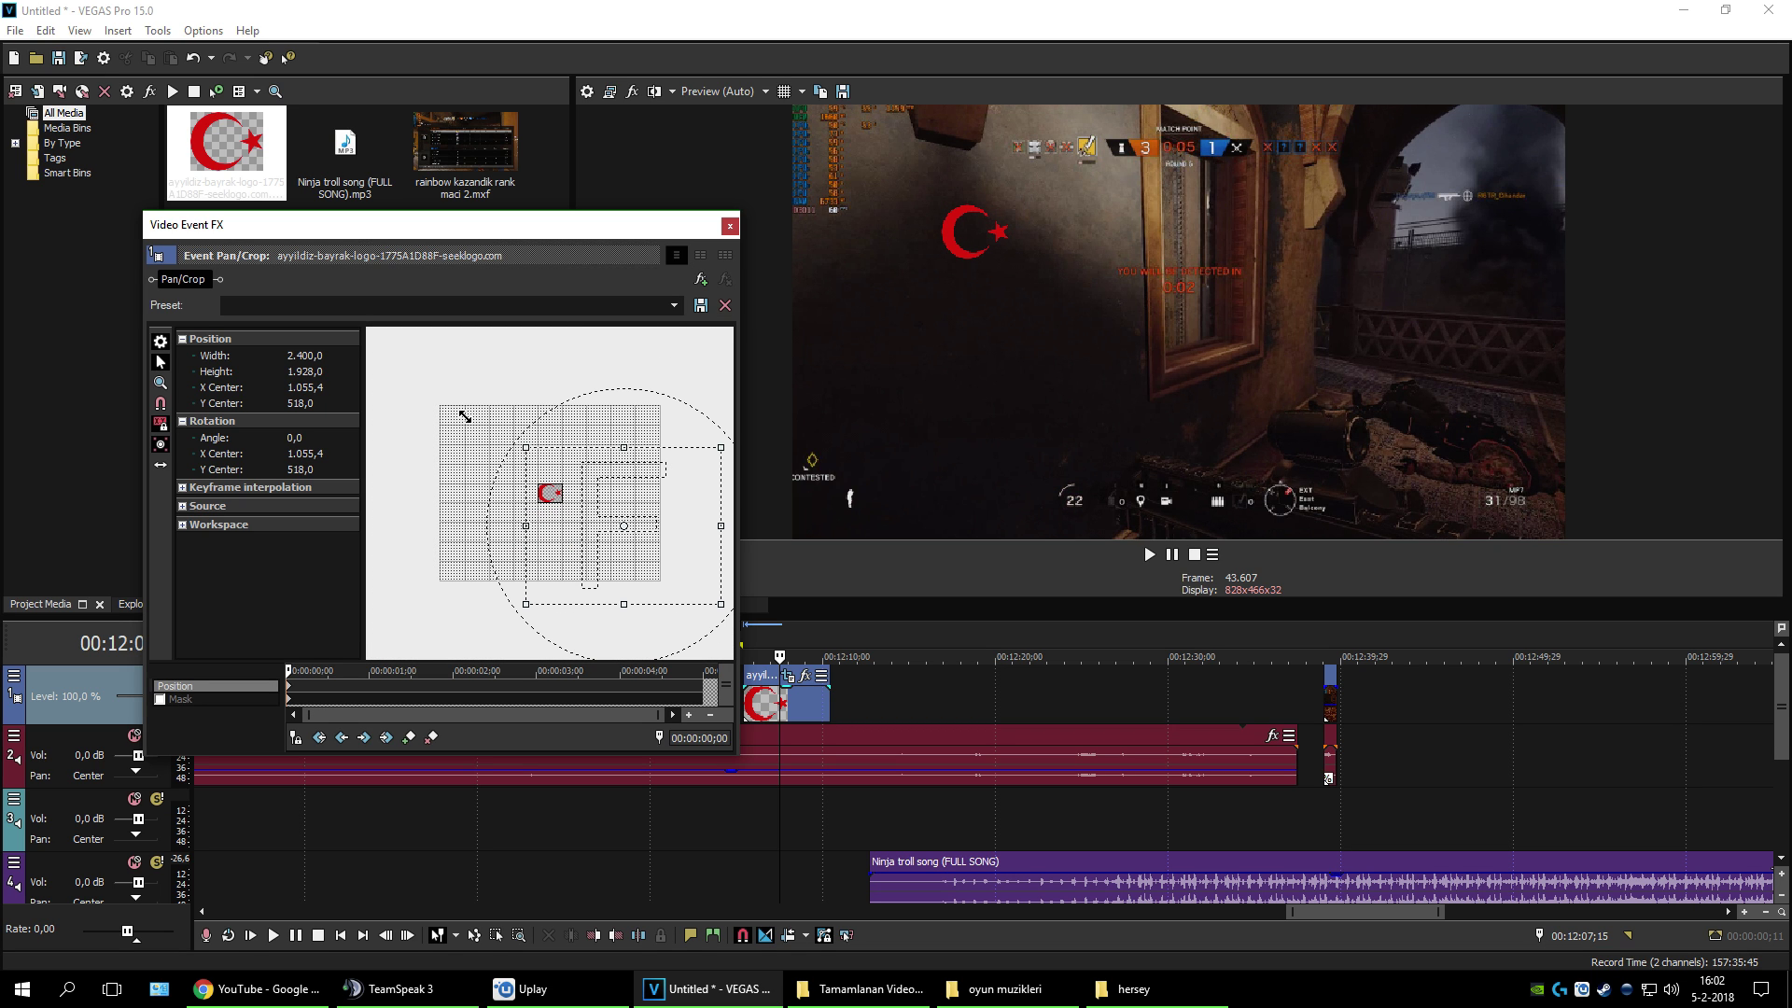
Step: Try shrinking the logo's Pan/Crop frame to about 2,171 × 1,744, and undo the resize
drag(621, 528, 584, 566)
drag(534, 507, 594, 555)
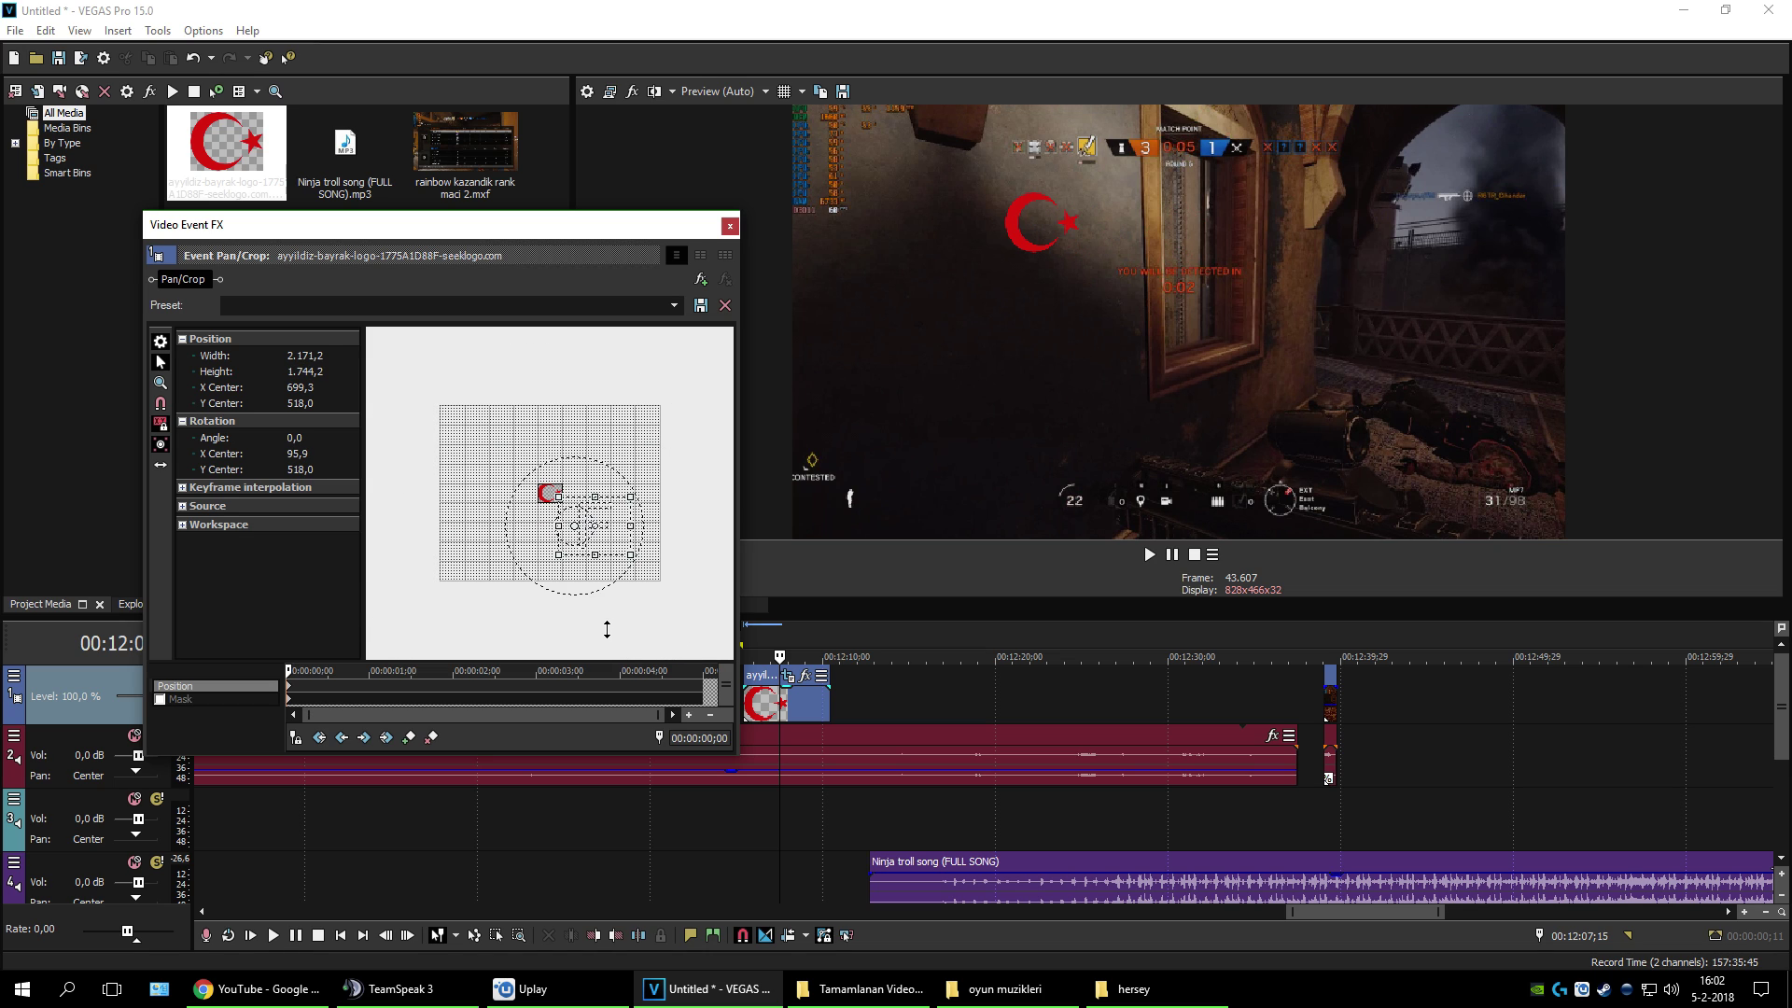
key(ctrl+z)
key(ctrl+z)
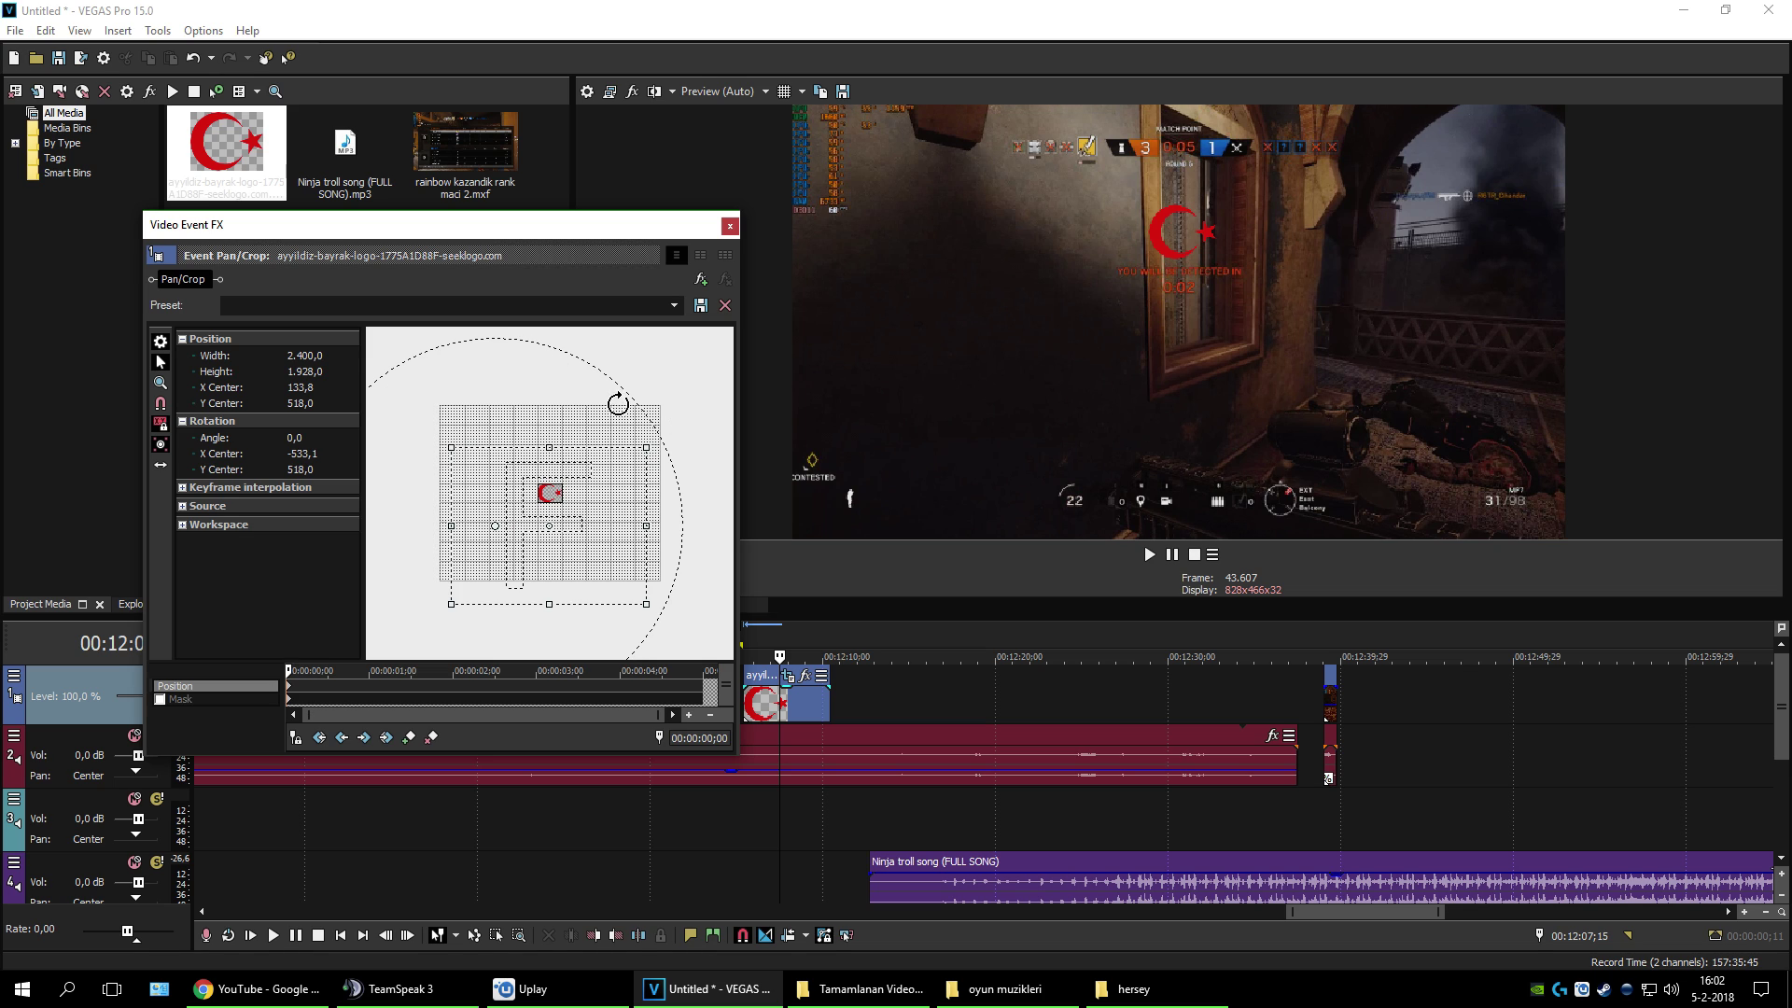
Step: Rotate the logo's Pan/Crop frame to an angle of about 161.7 and finish the Pan/Crop editing
drag(572, 600, 628, 440)
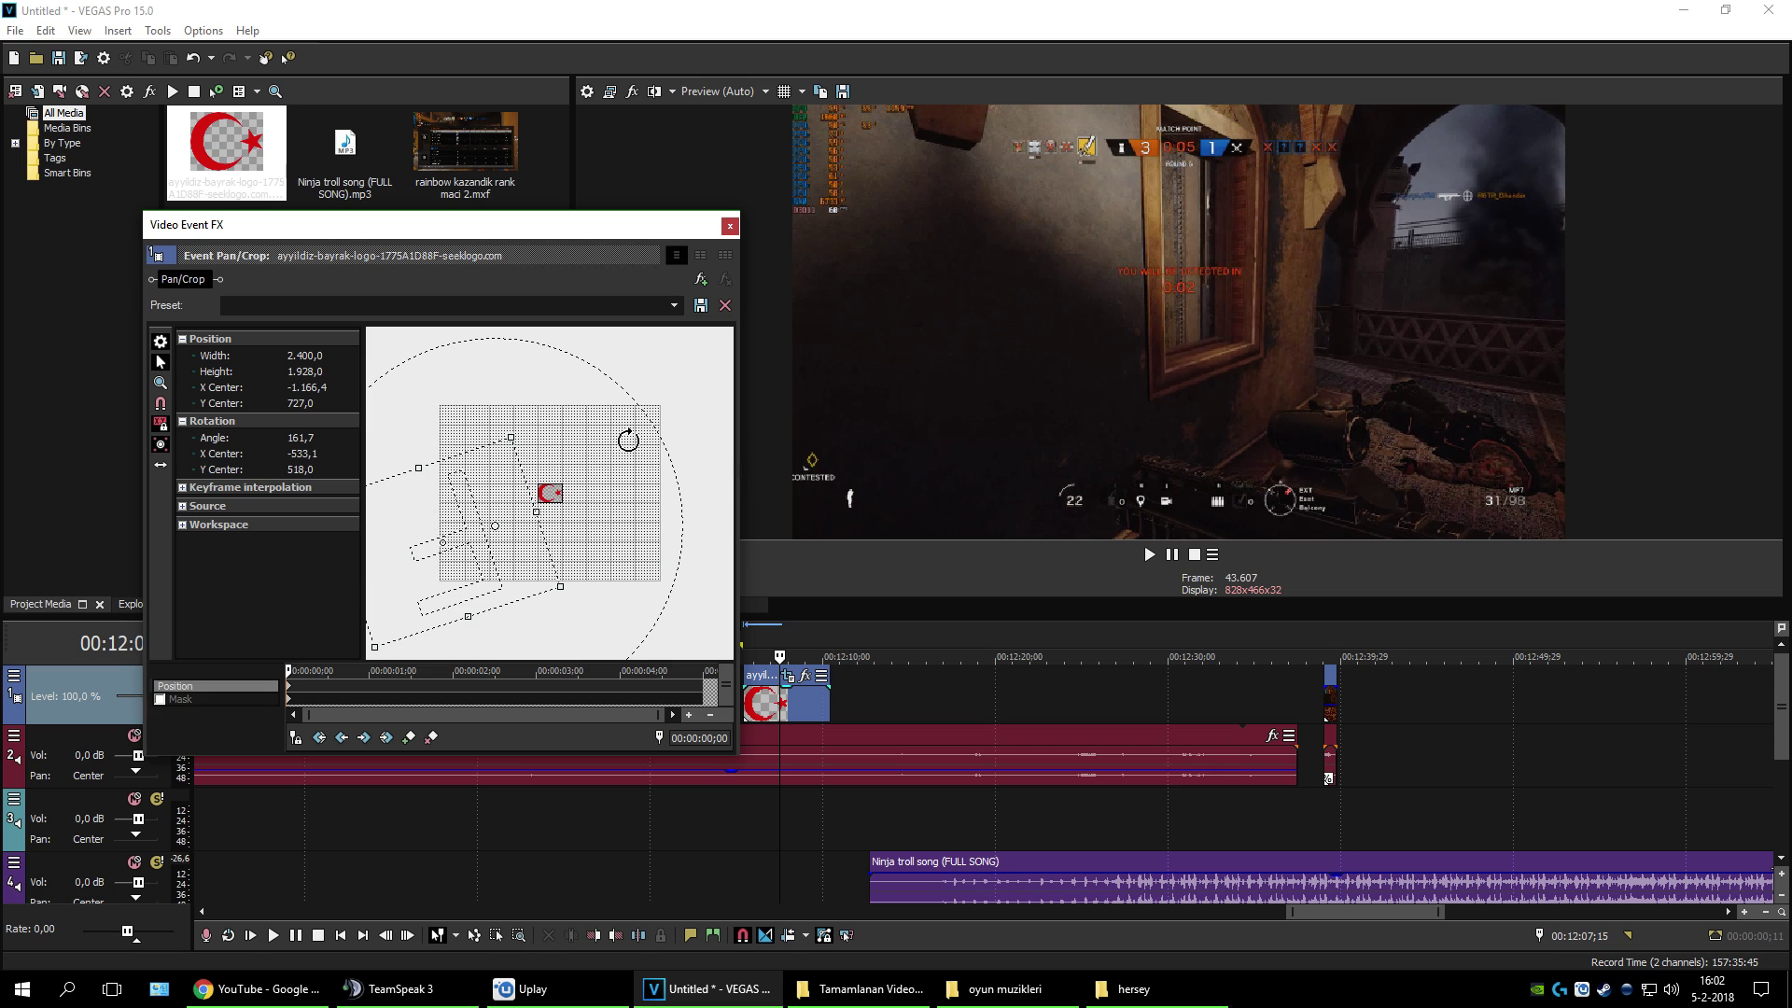
click(729, 227)
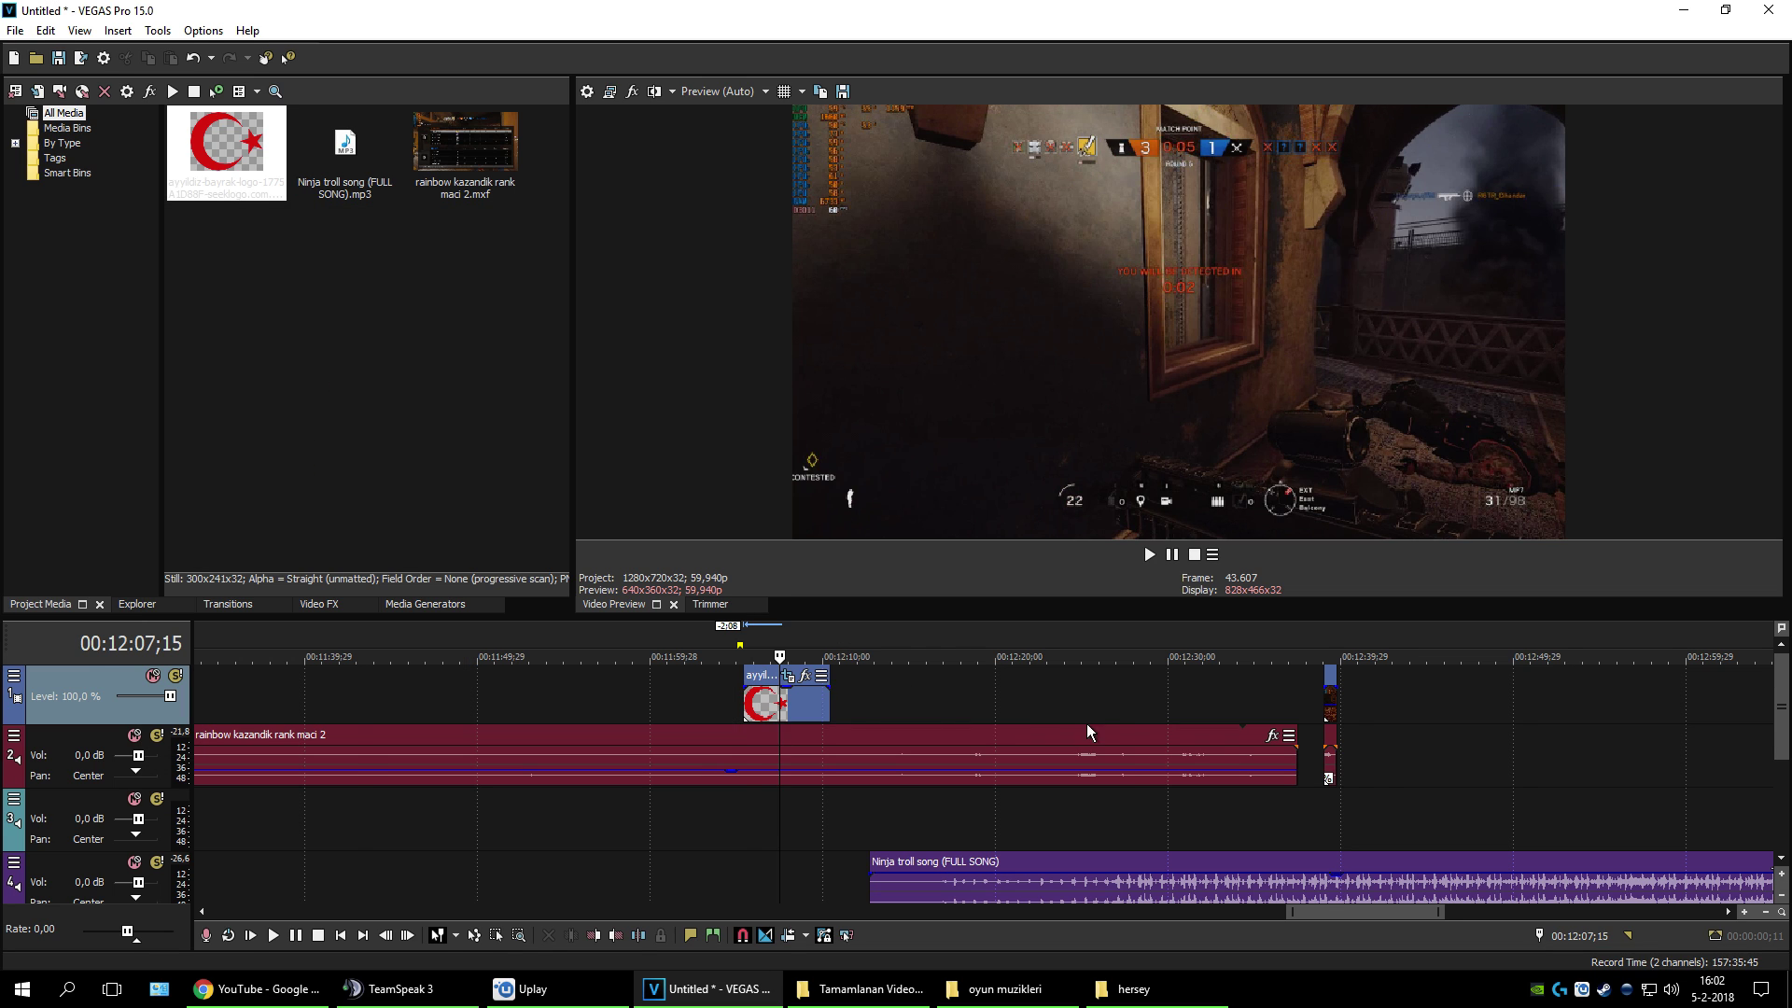
Step: Move the Ninja troll song earlier so it starts shortly after the two-minute mark, and split it at 00:04:17;04
scroll(1086, 725, down, 1)
scroll(747, 650, down, 4)
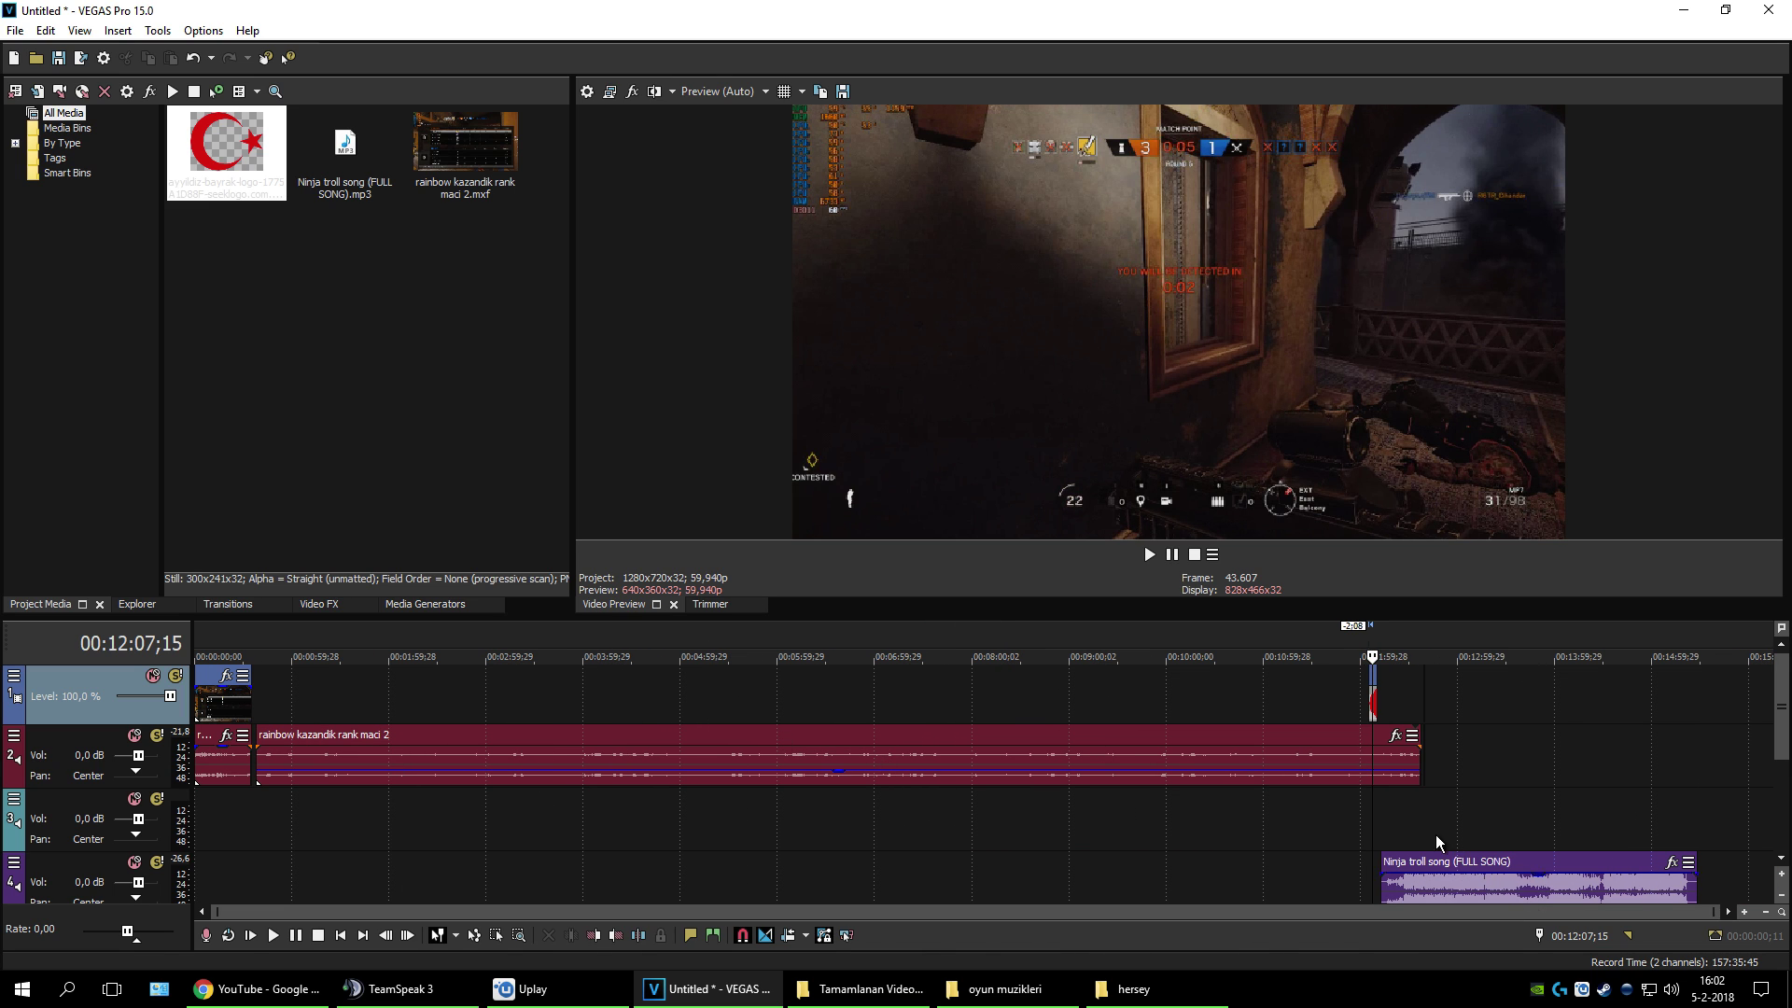
drag(1513, 877, 579, 894)
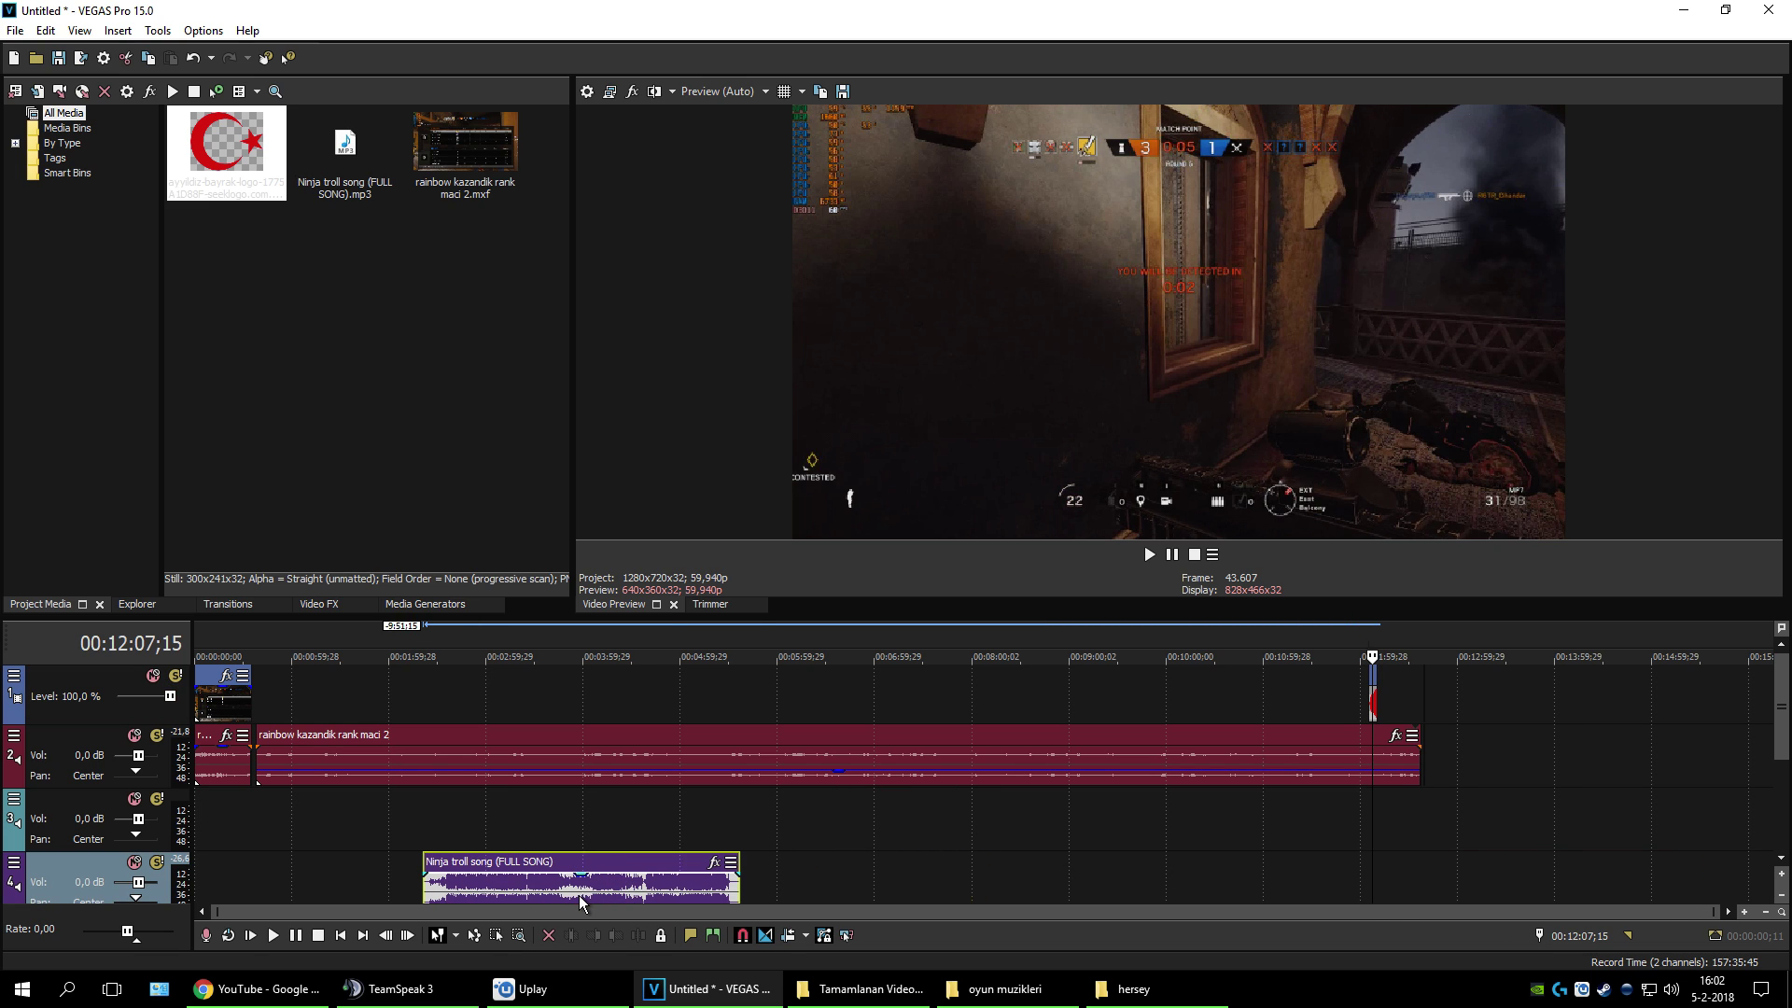
click(611, 836)
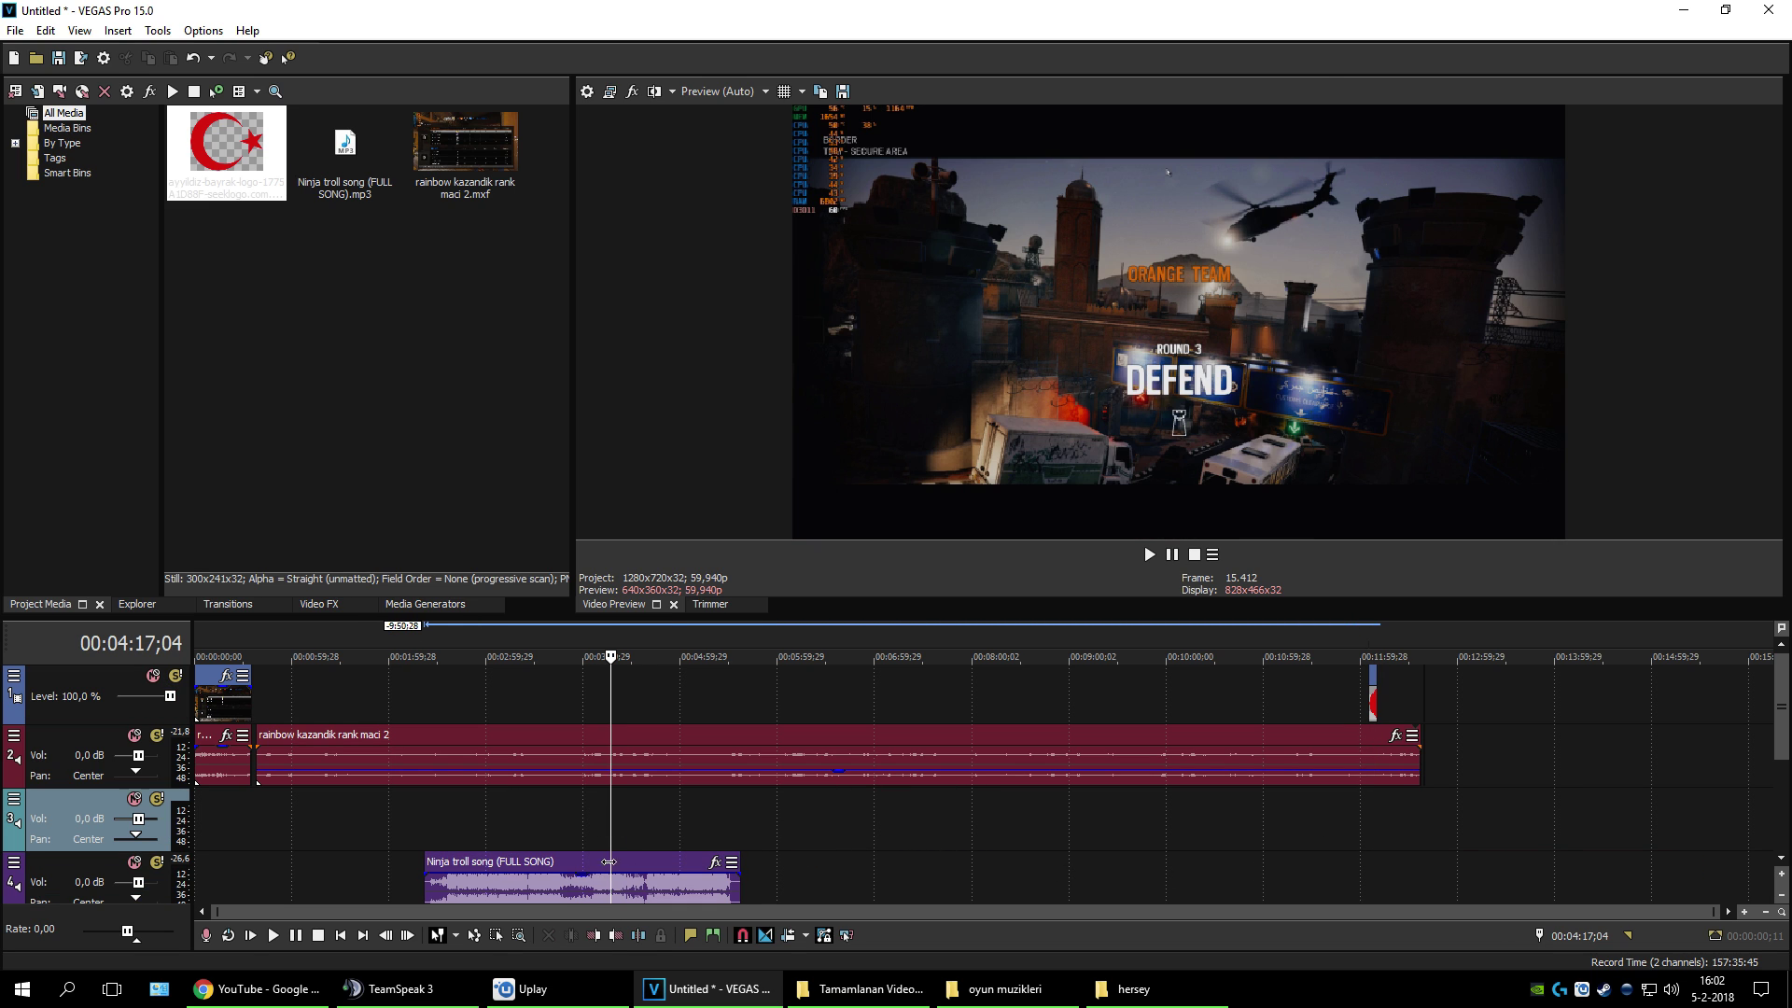
right_click(622, 847)
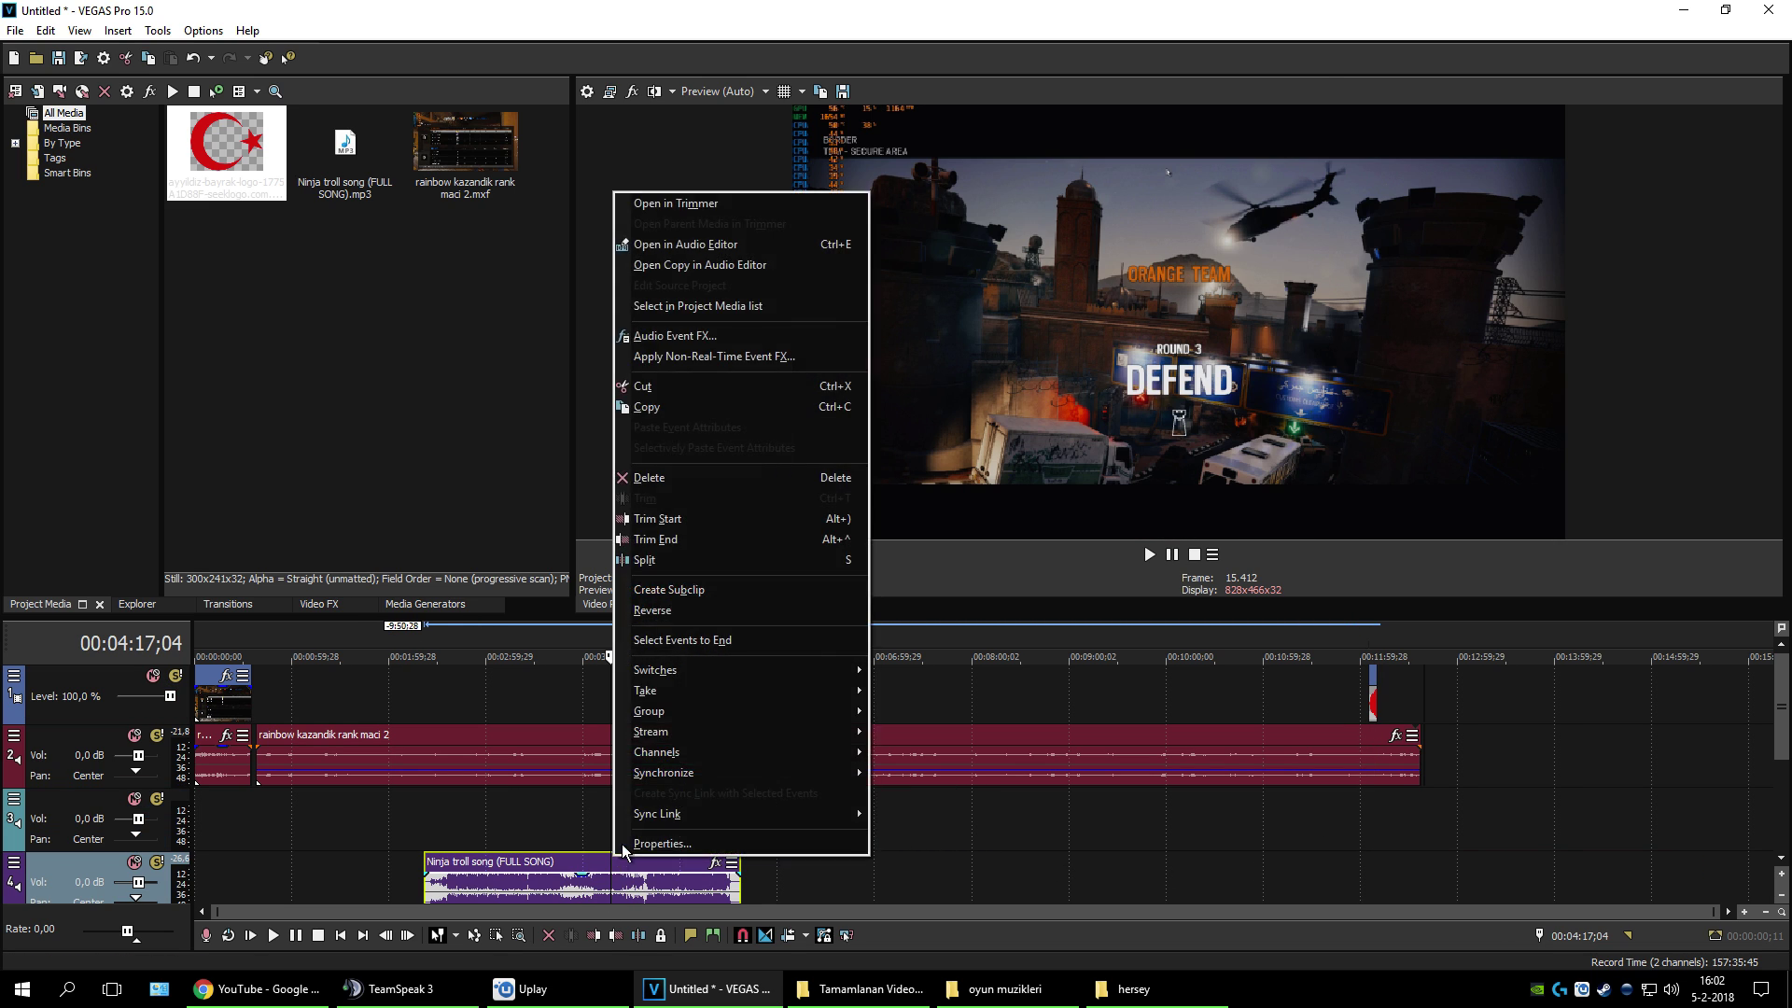
click(681, 560)
Step: Move the second song piece to start at about 00:05:14;24, time-stretch it by about 2:29, and play part of it
drag(616, 863, 705, 855)
click(712, 638)
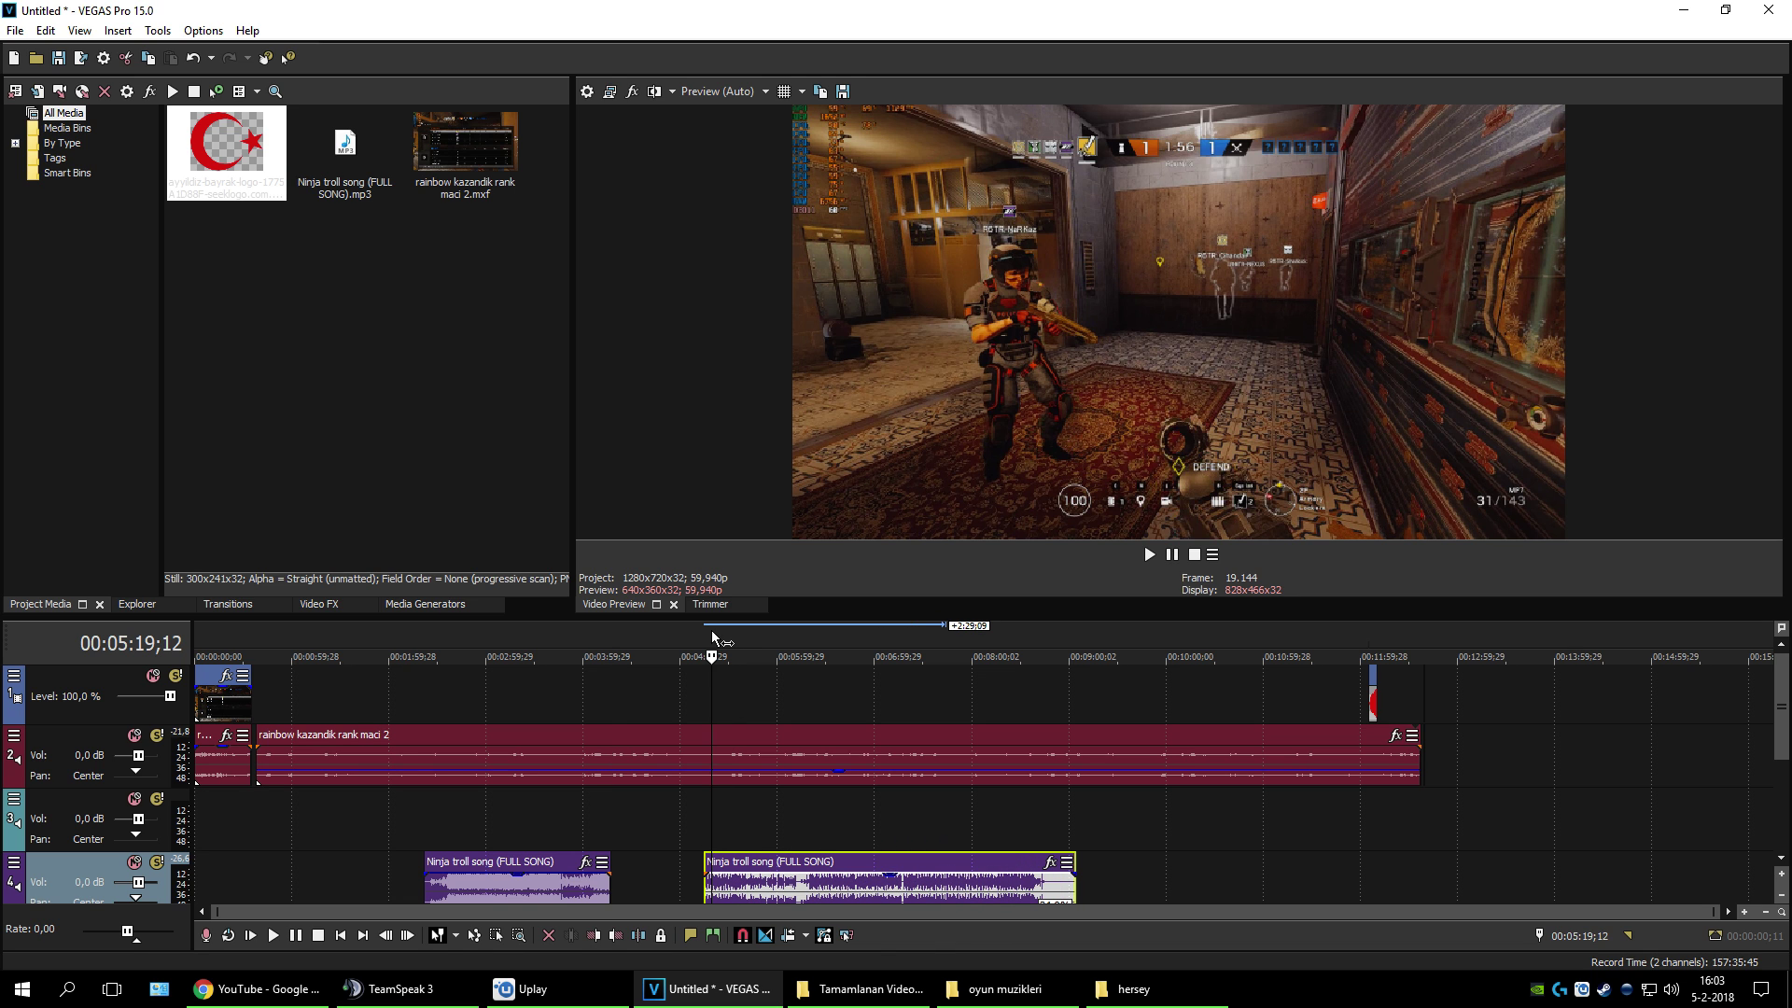
click(1148, 556)
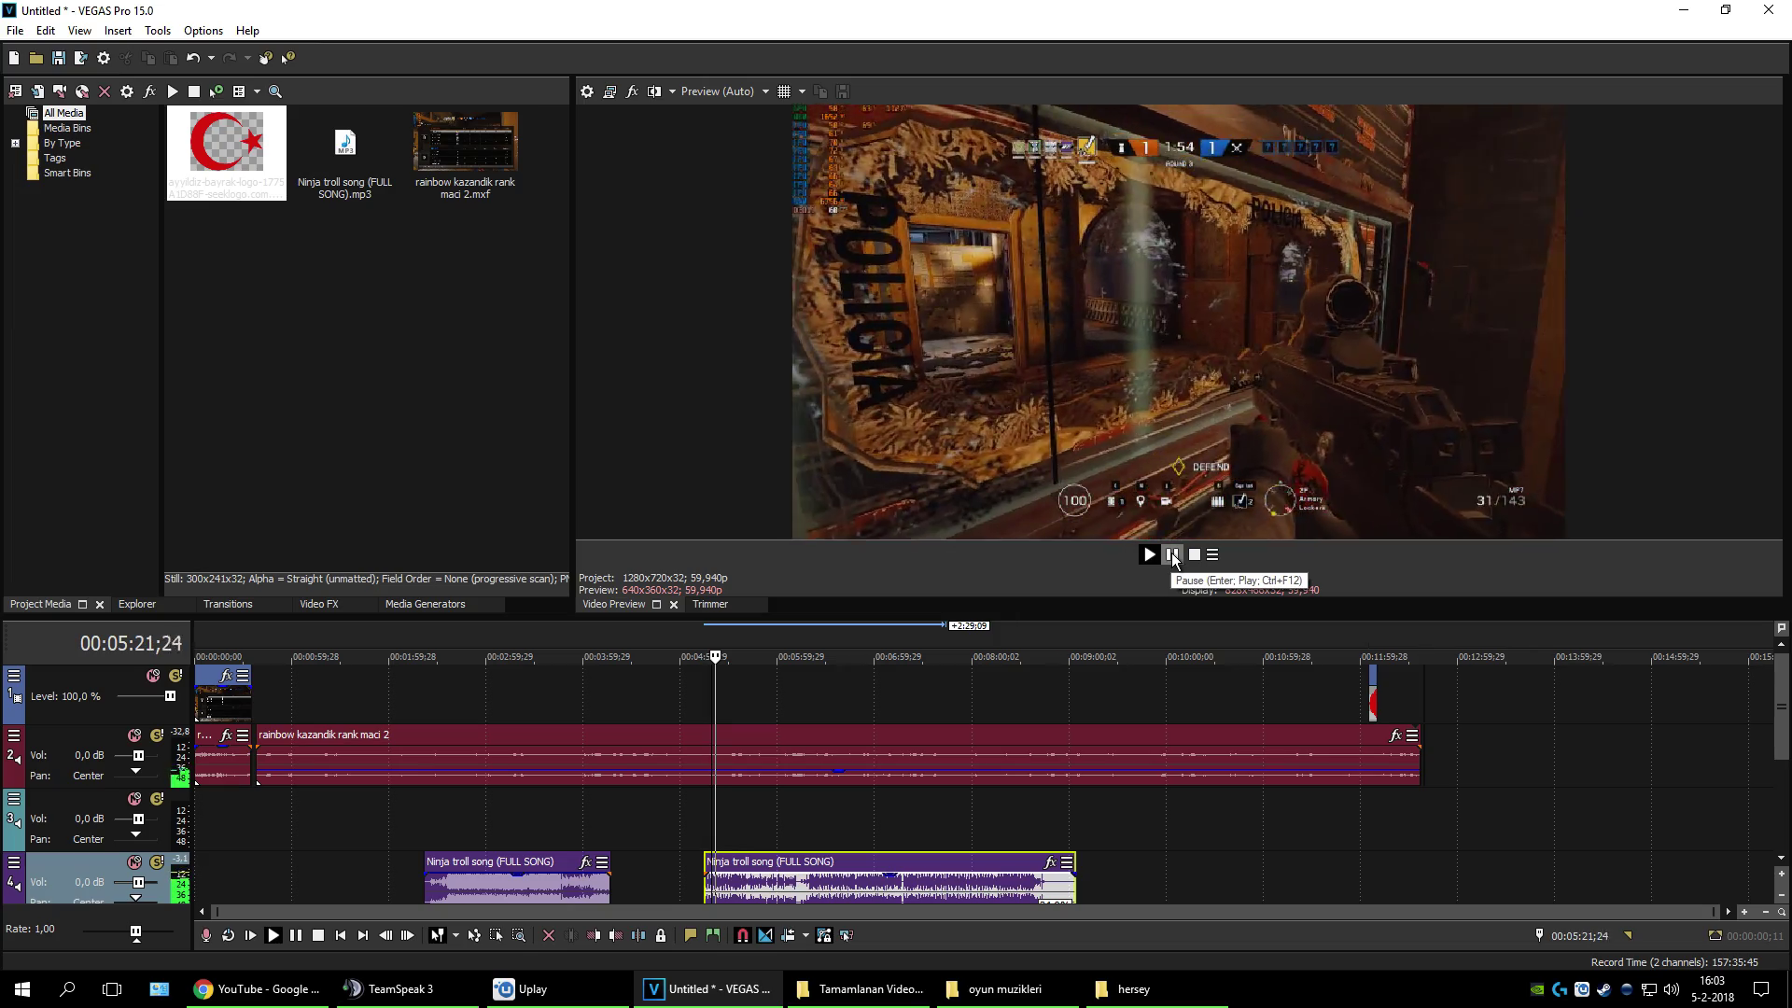
click(1173, 556)
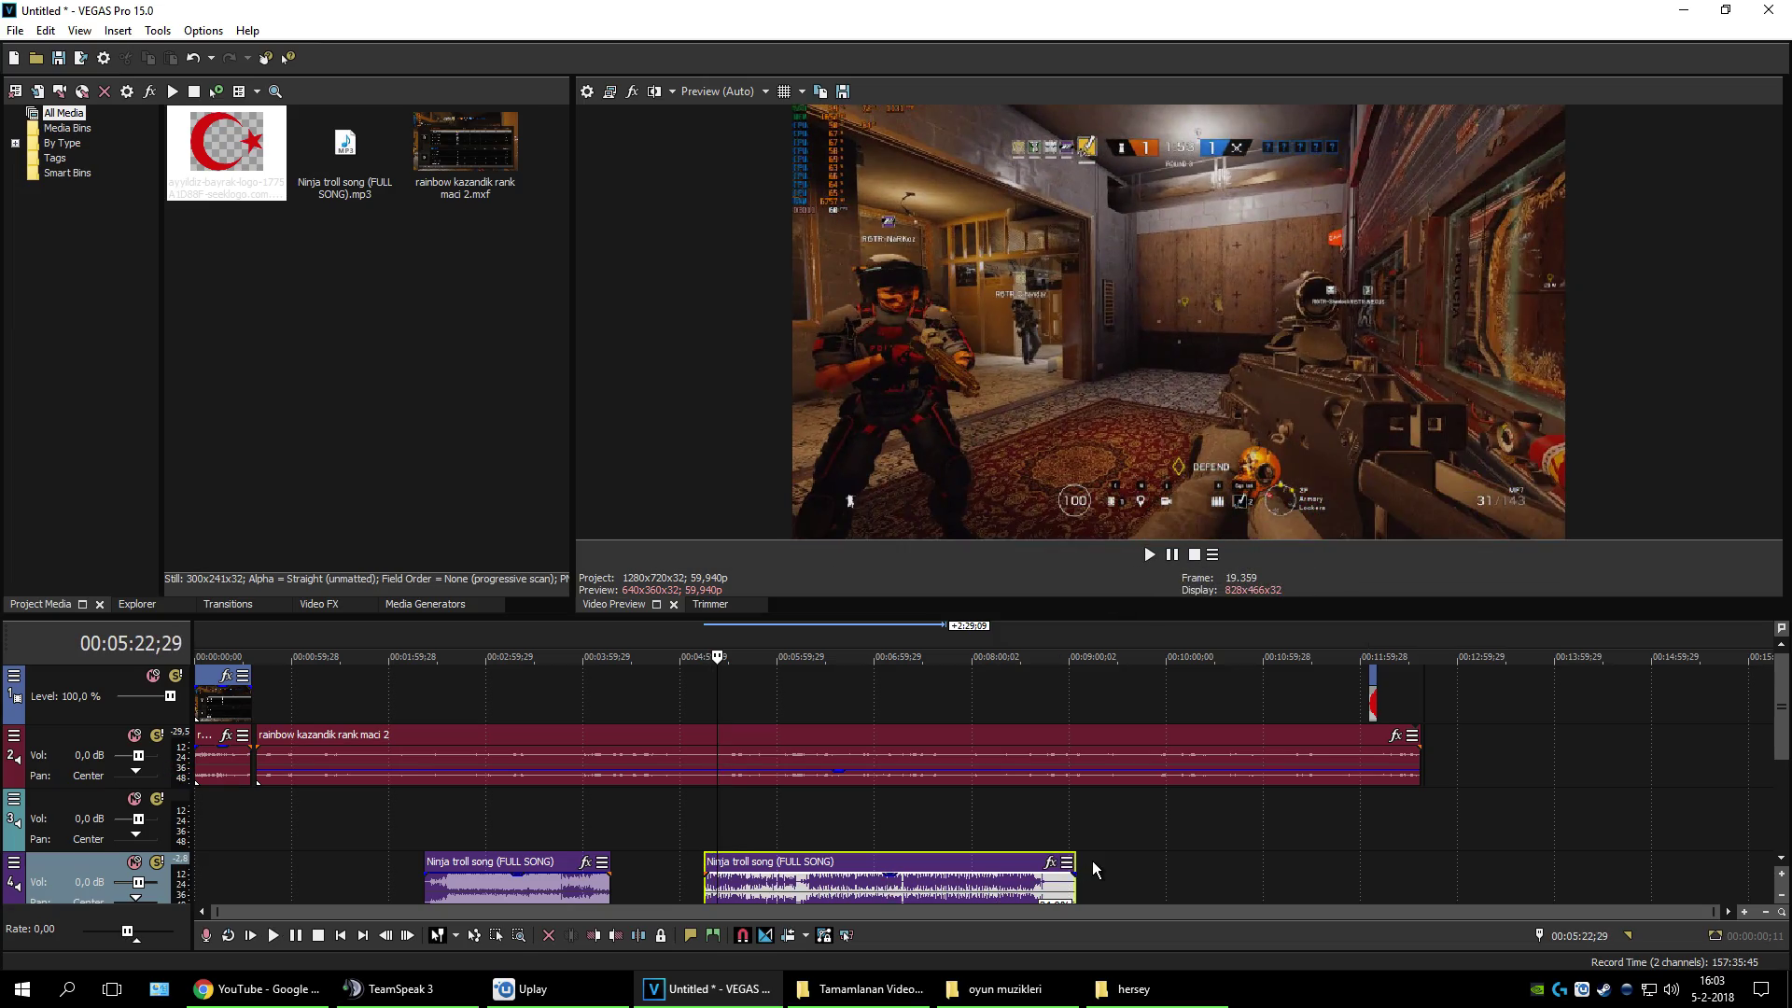
Step: Time-compress the second song piece by about 3:29 and listen to it from its start at 00:05:14;24
drag(1075, 862, 711, 636)
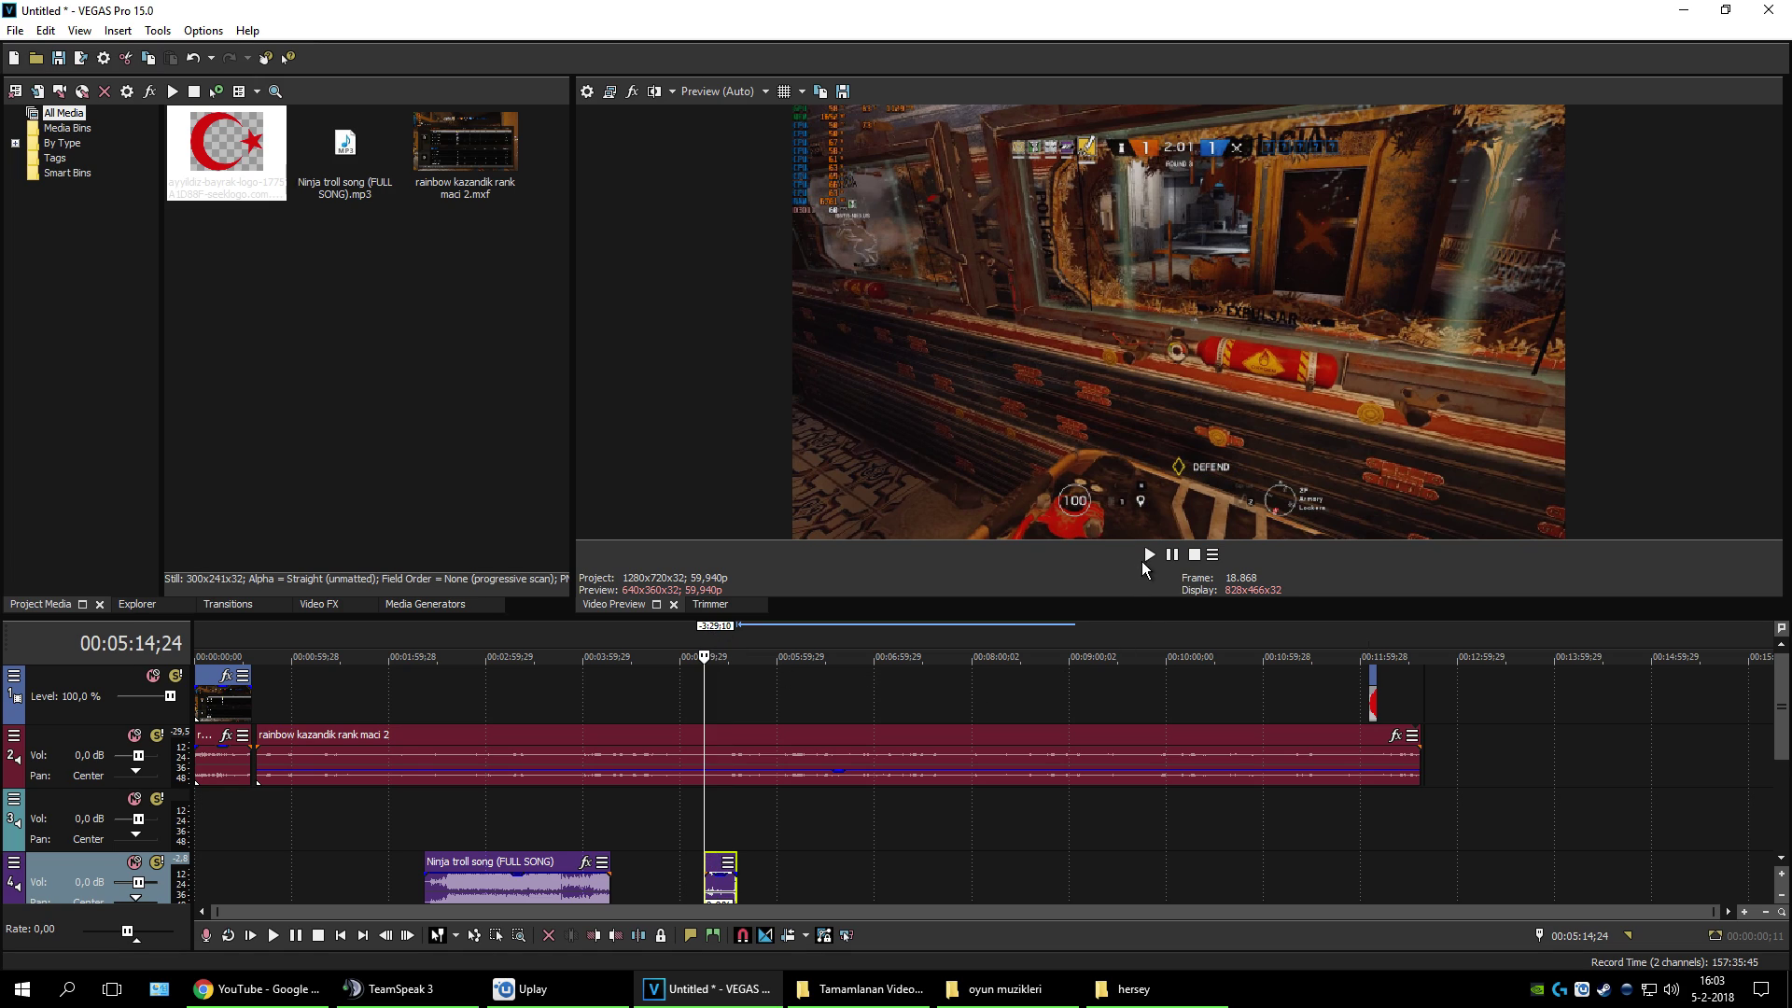
click(1149, 554)
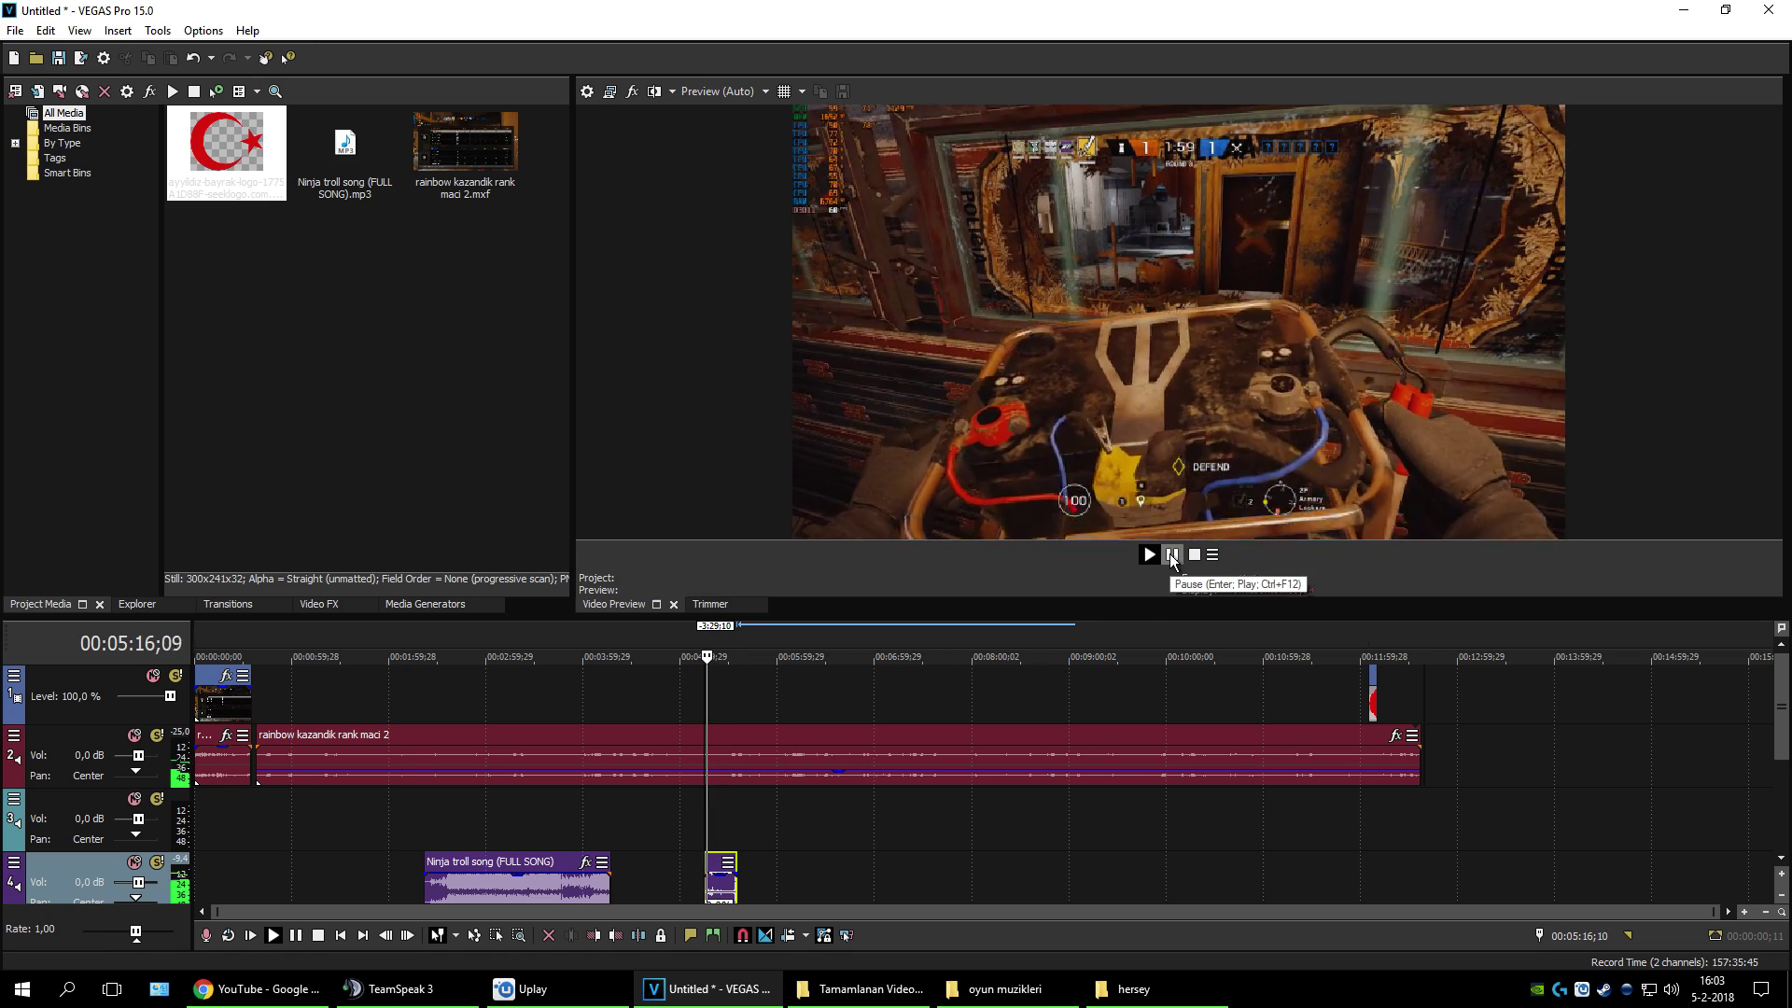
click(1173, 556)
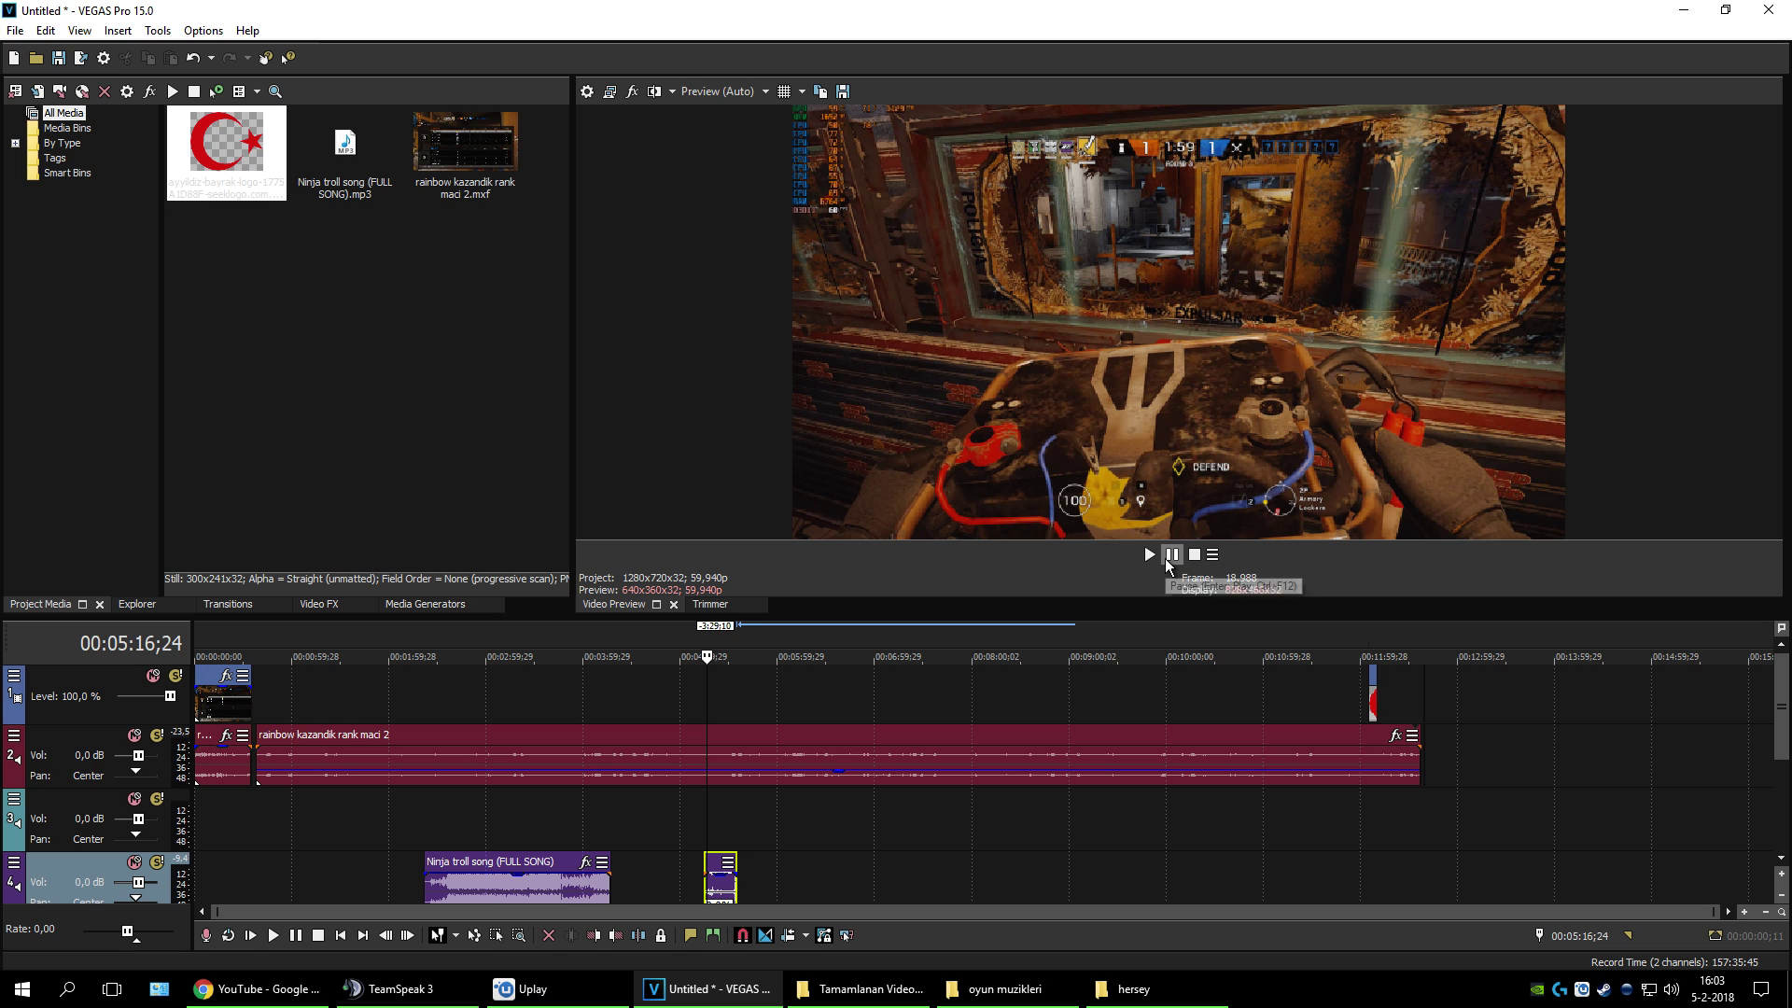
click(1167, 560)
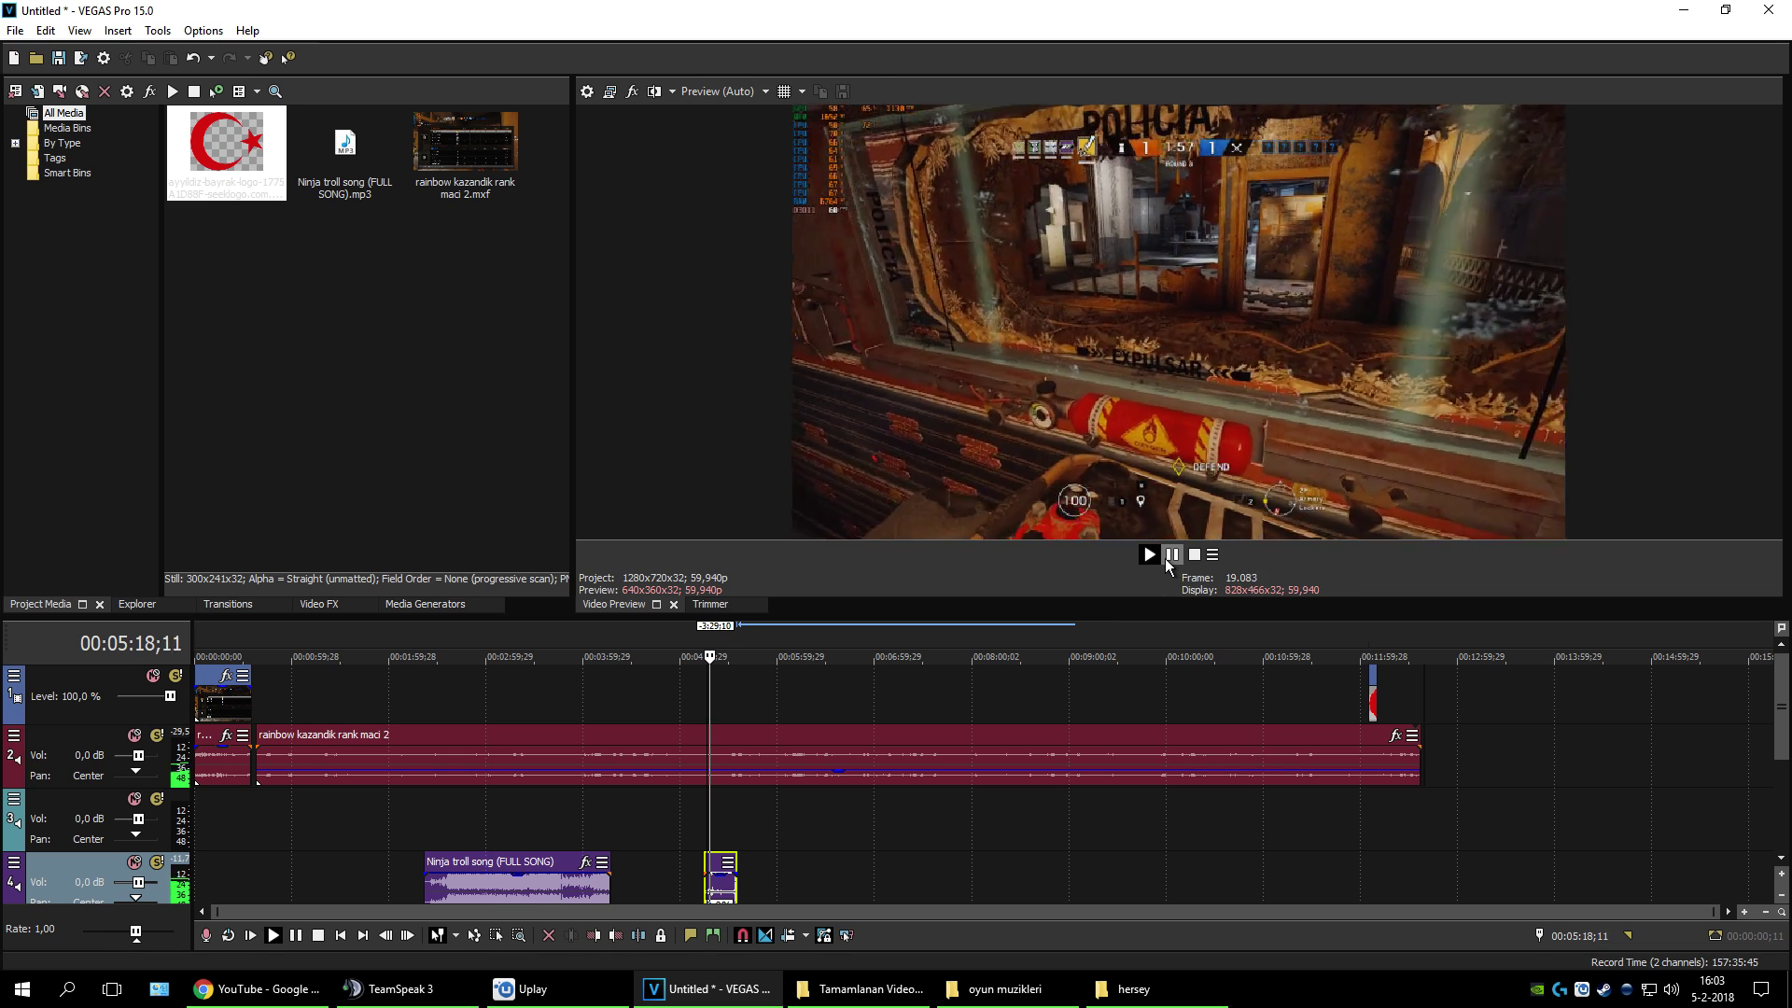
click(1166, 558)
Step: Time-stretch the second song piece by about 2:03 and play it from 00:07:11;08
drag(736, 864, 936, 868)
click(892, 681)
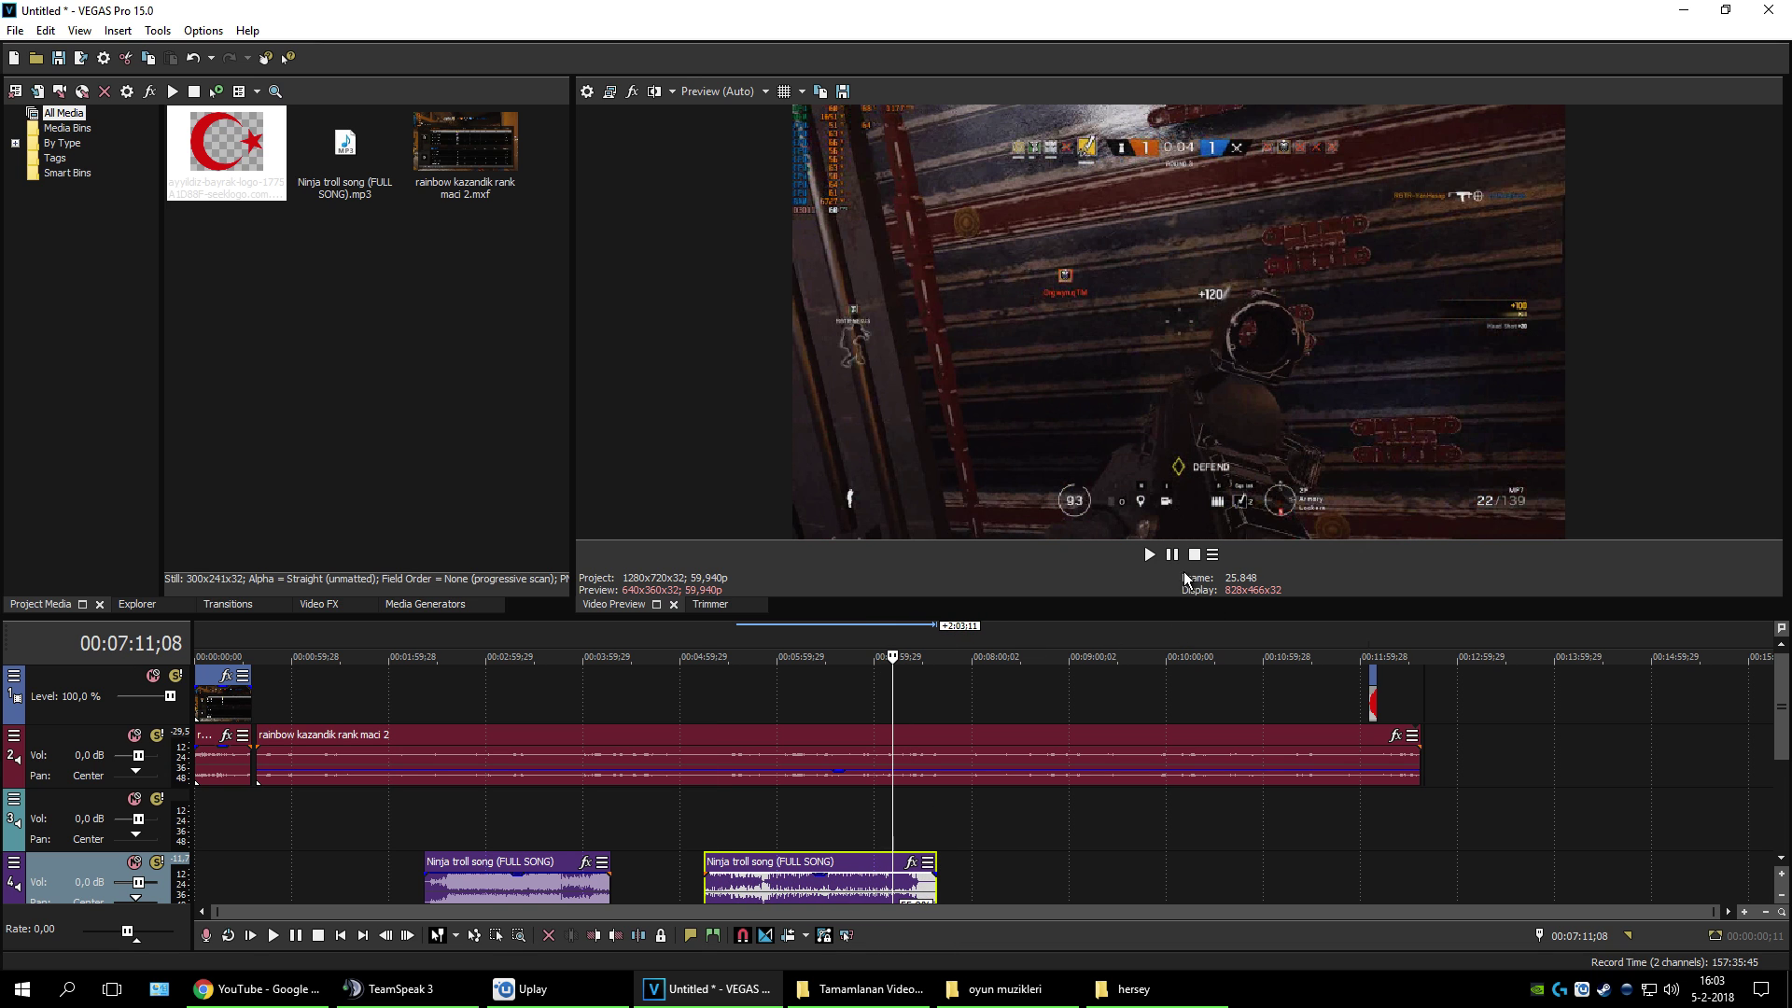
click(1150, 554)
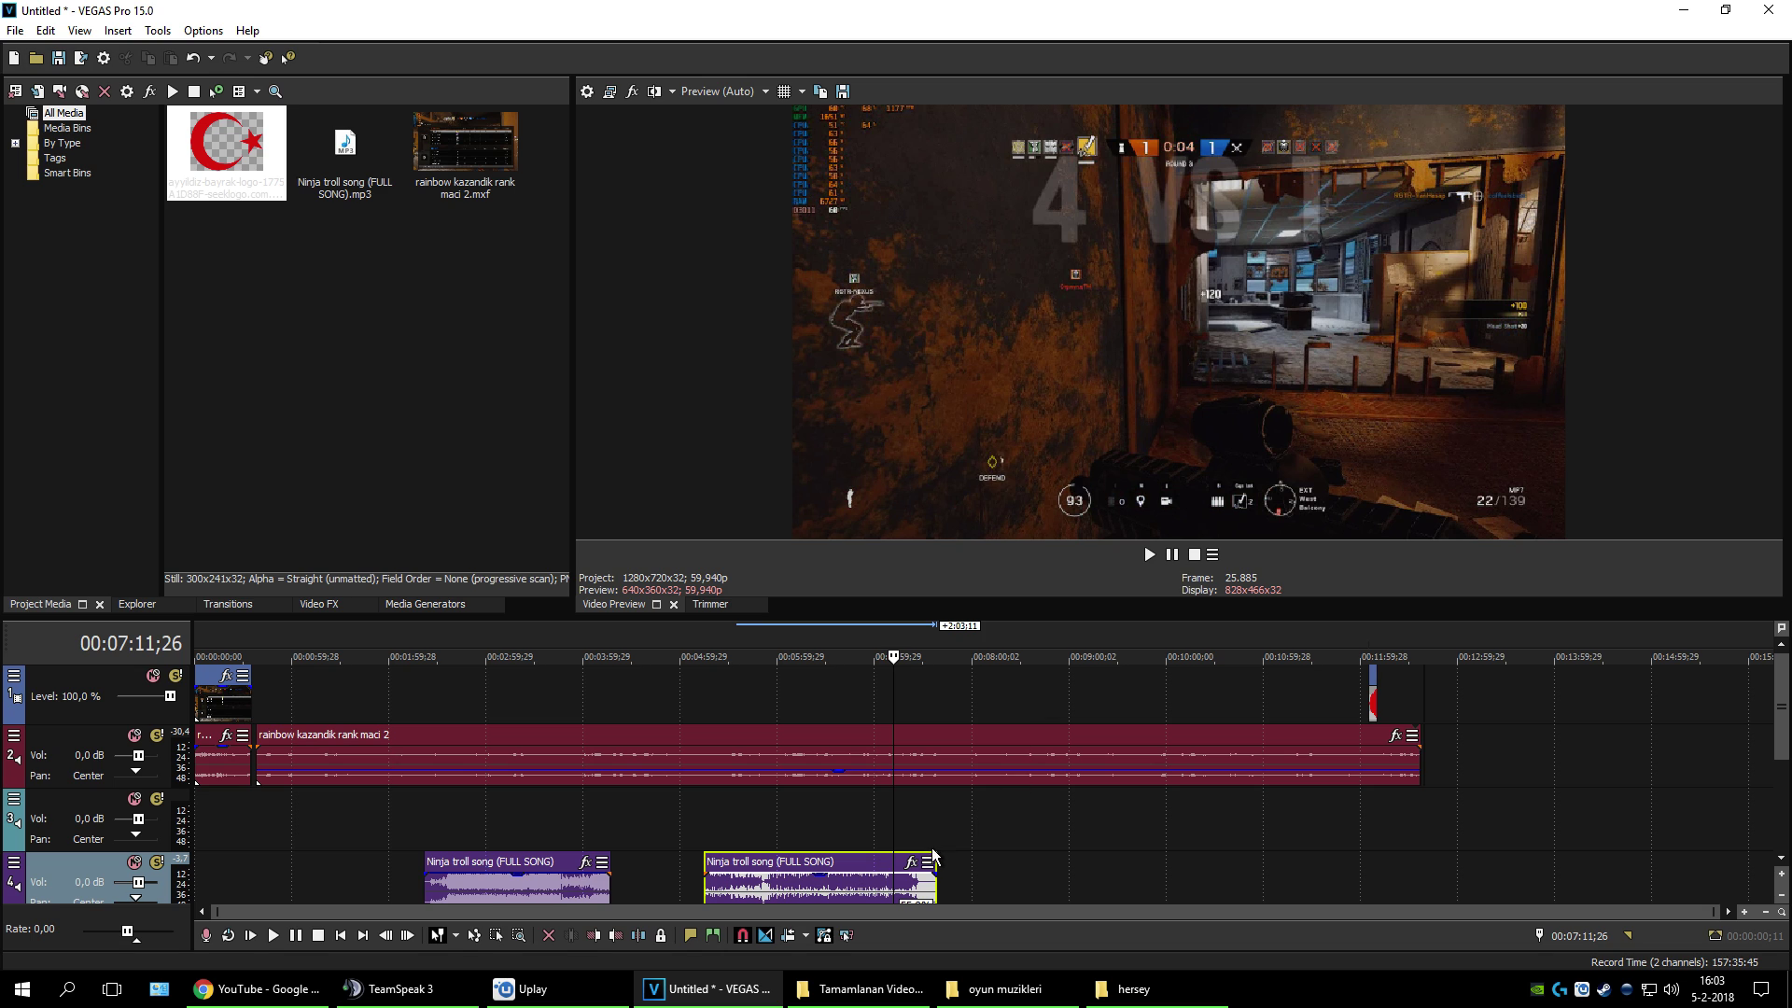
Step: Time-compress the second song piece by about 1:03, listen to it, and move it flush against the end of the first piece
drag(933, 857, 833, 863)
click(705, 671)
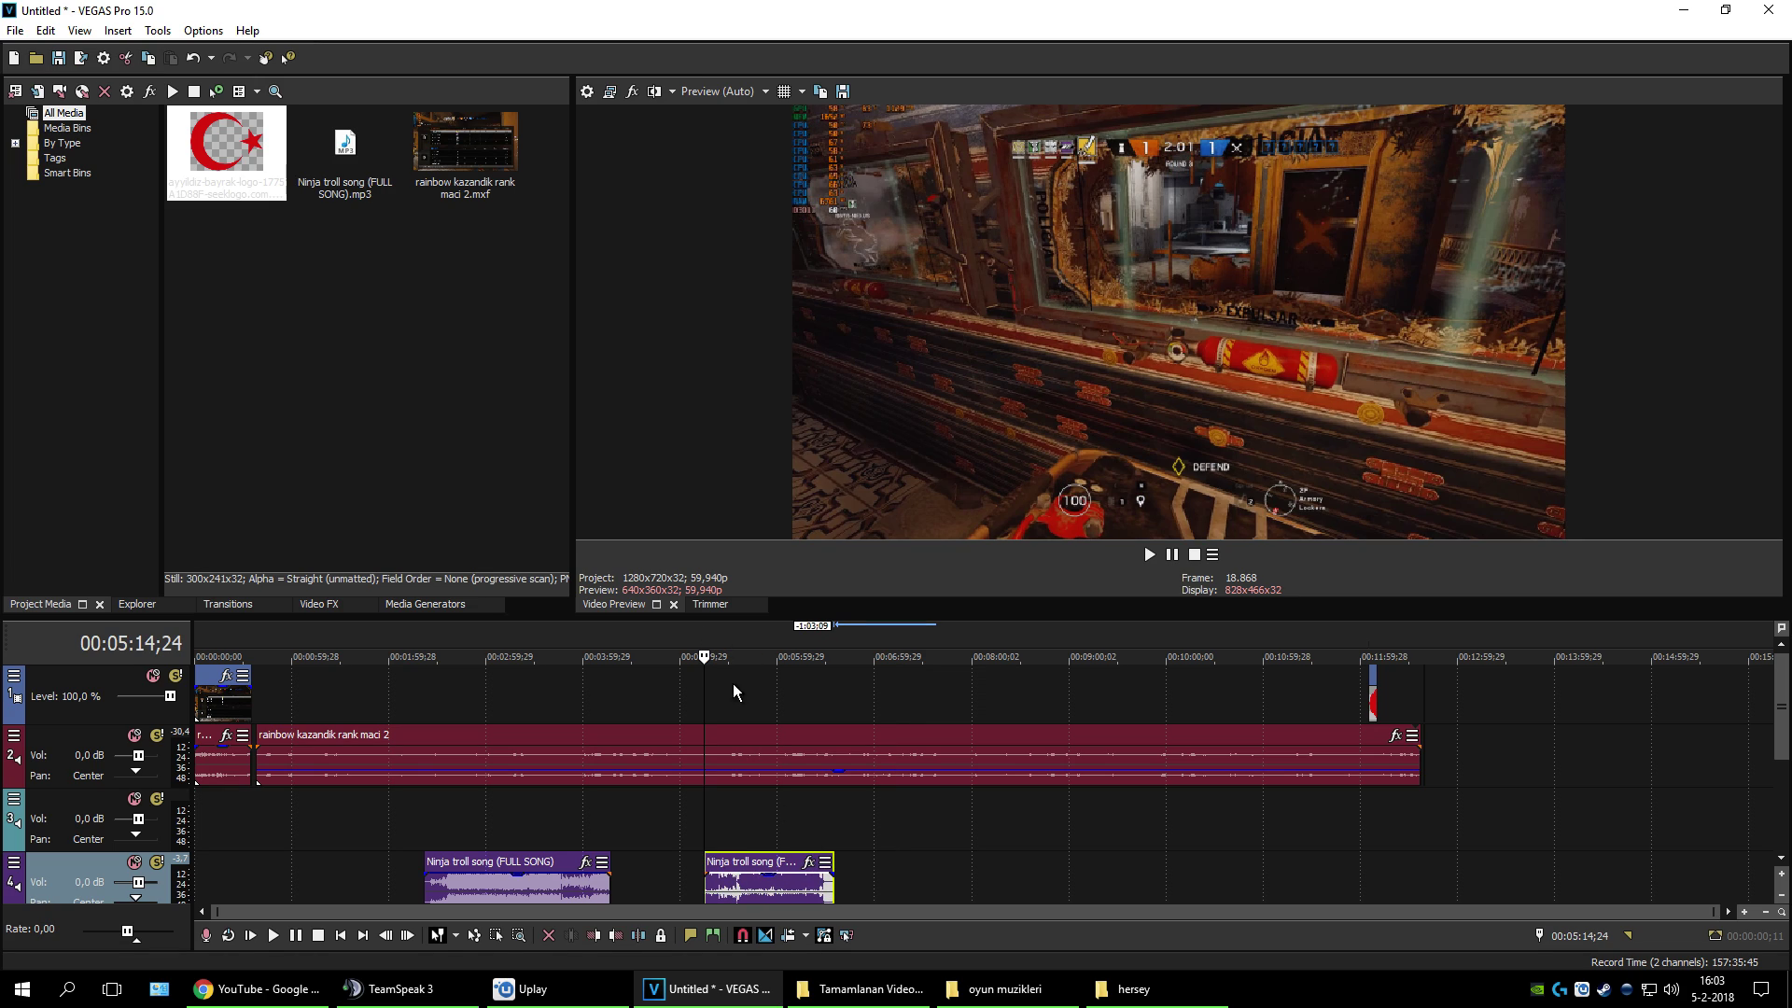
click(1149, 553)
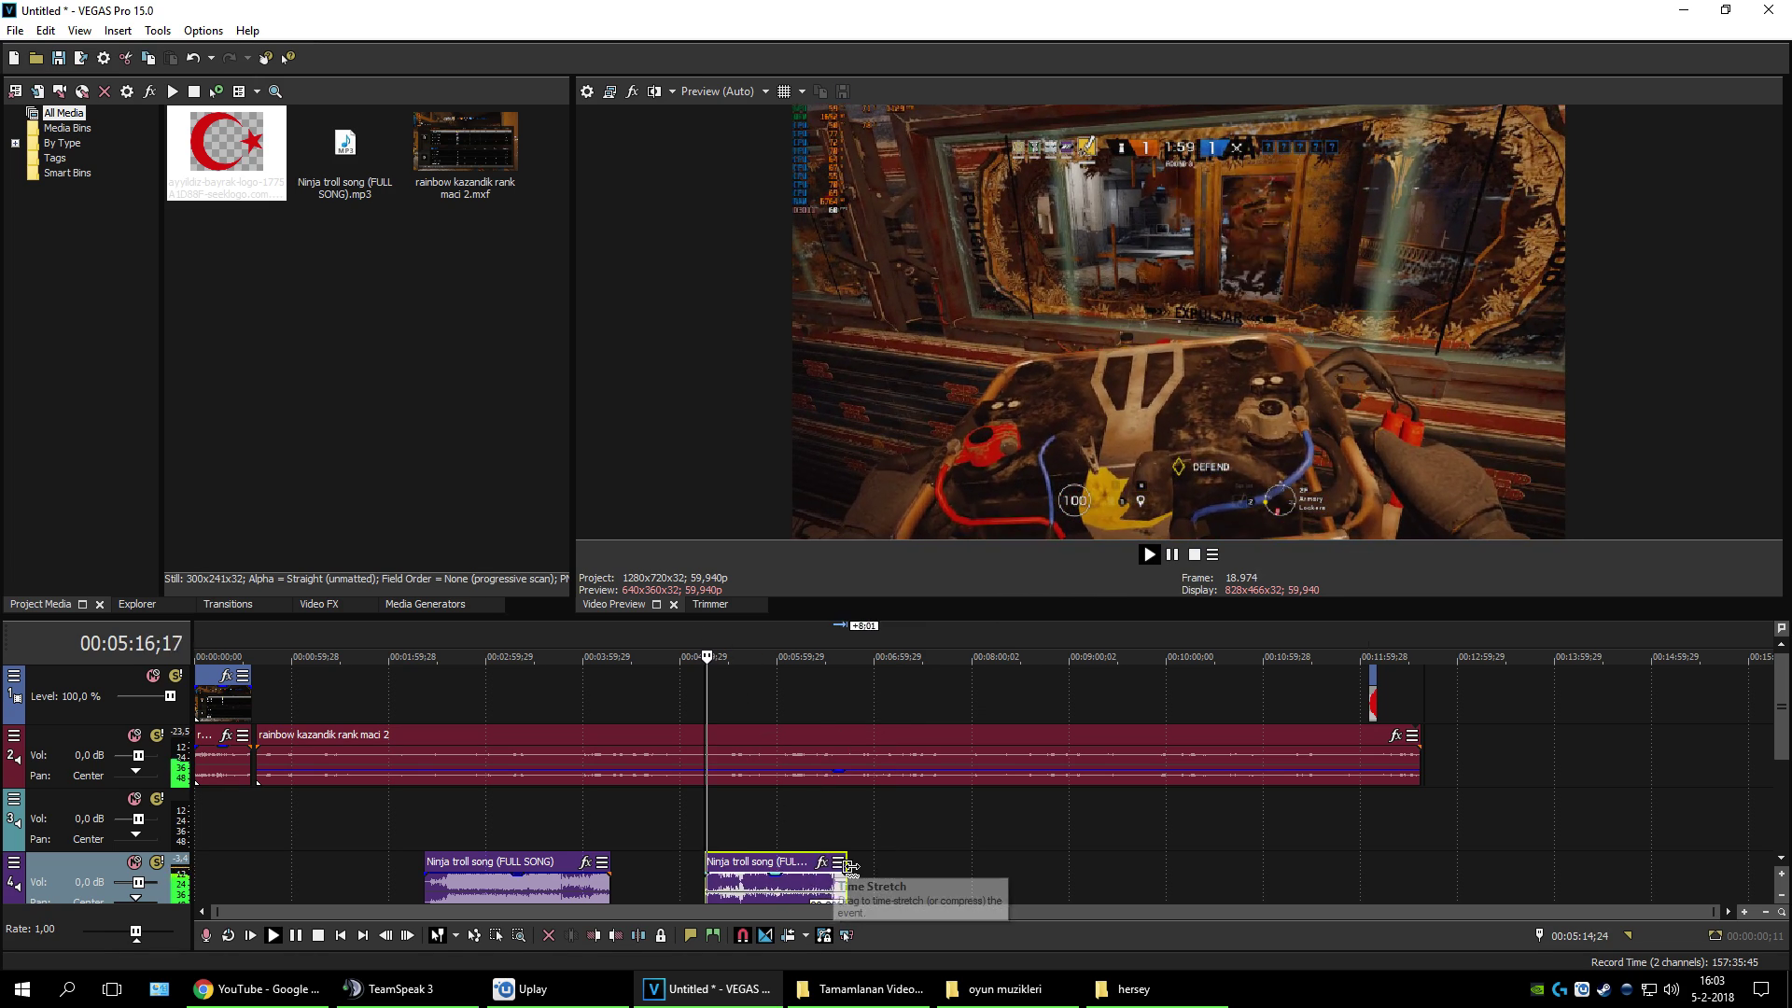
mouse_move(851, 866)
mouse_down()
mouse_move(803, 868)
mouse_move(830, 867)
mouse_up()
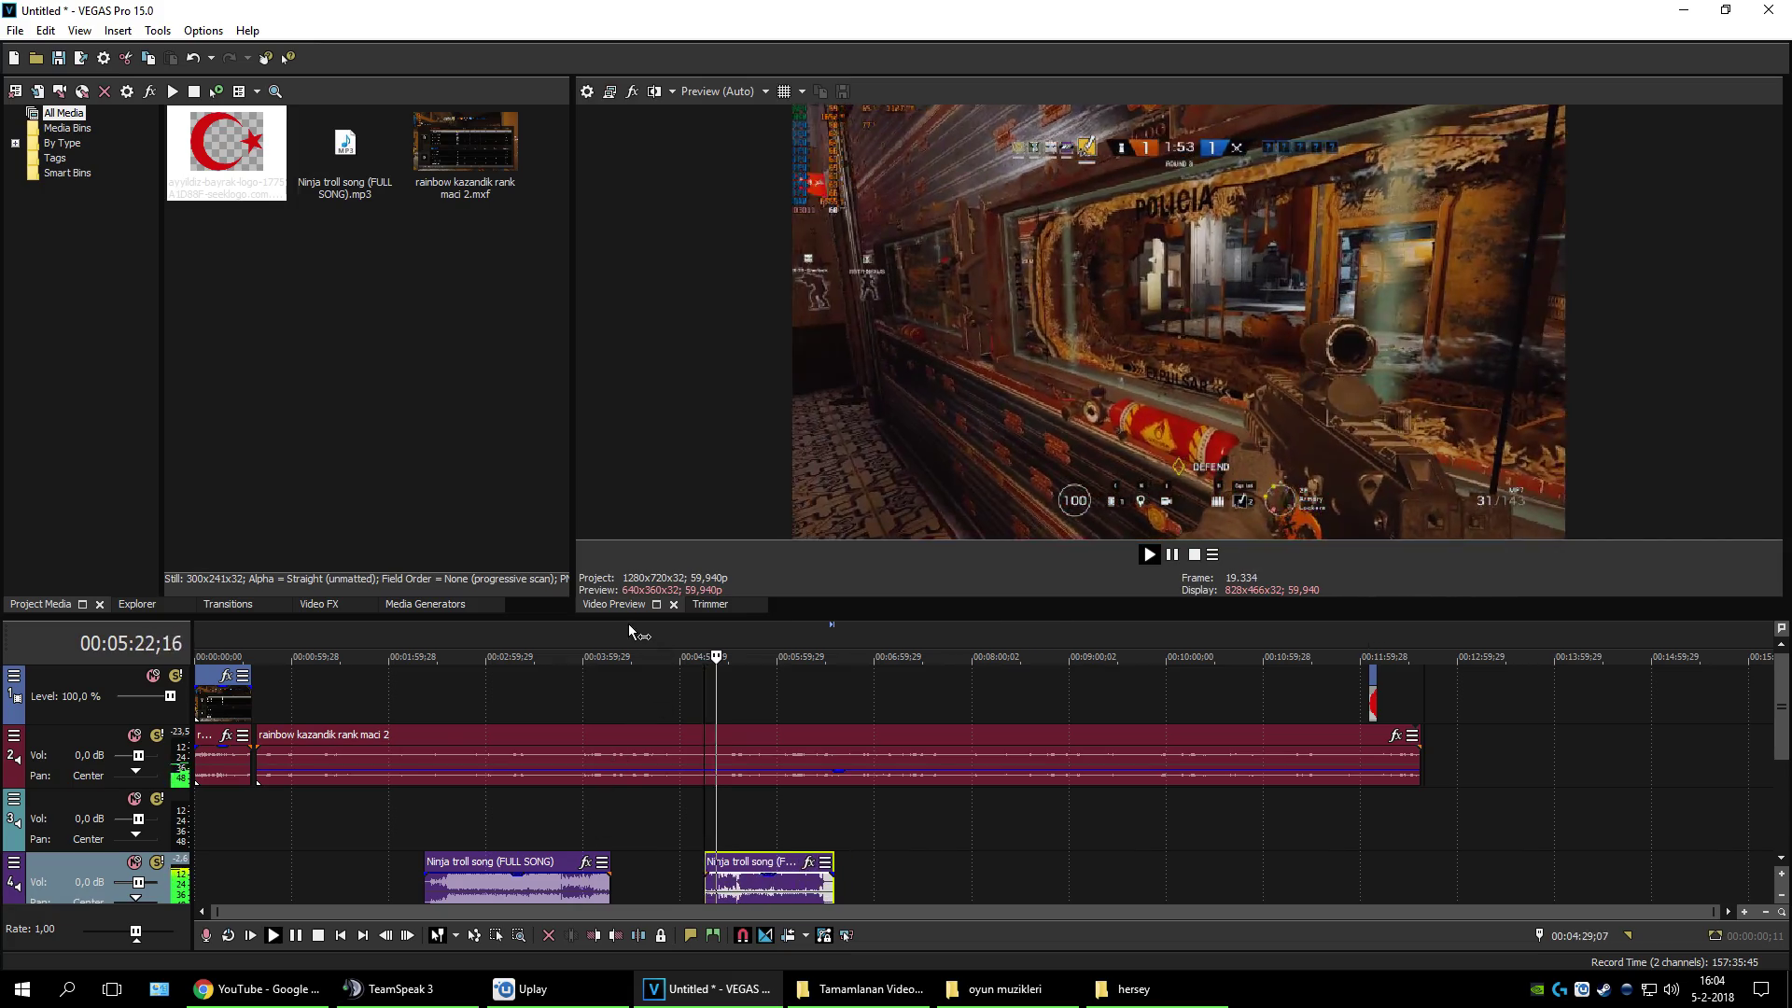
click(629, 623)
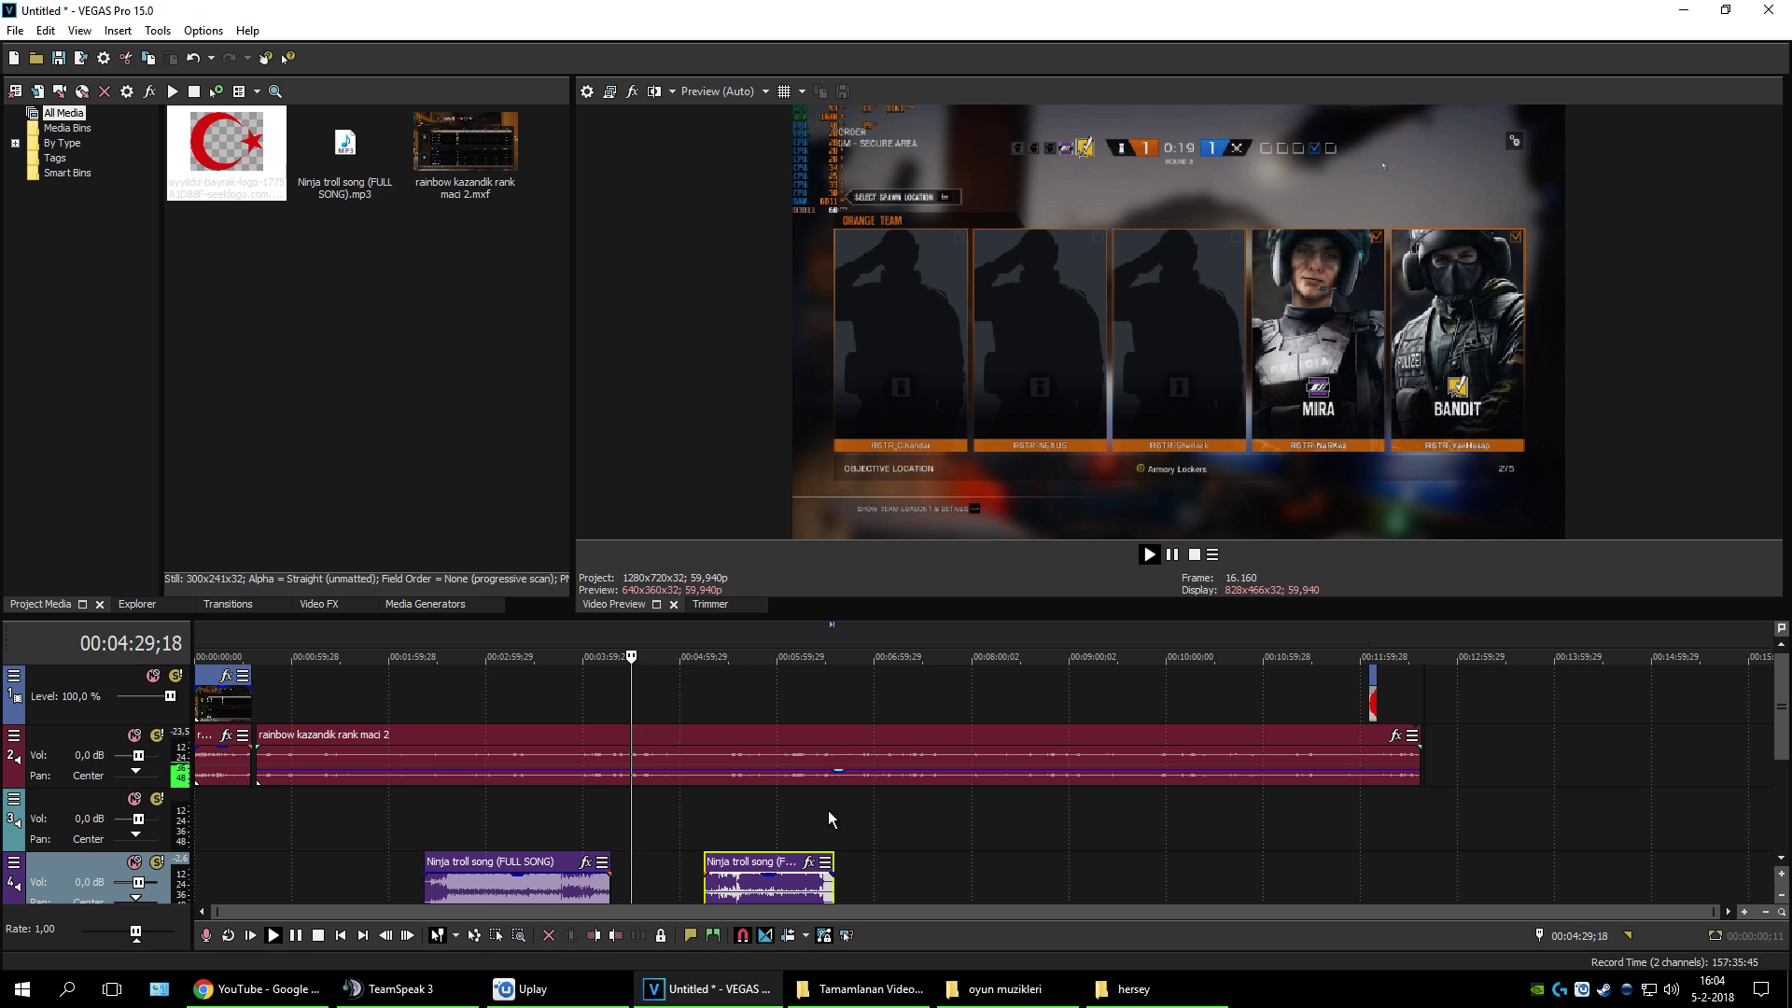
click(1173, 555)
drag(743, 863, 644, 880)
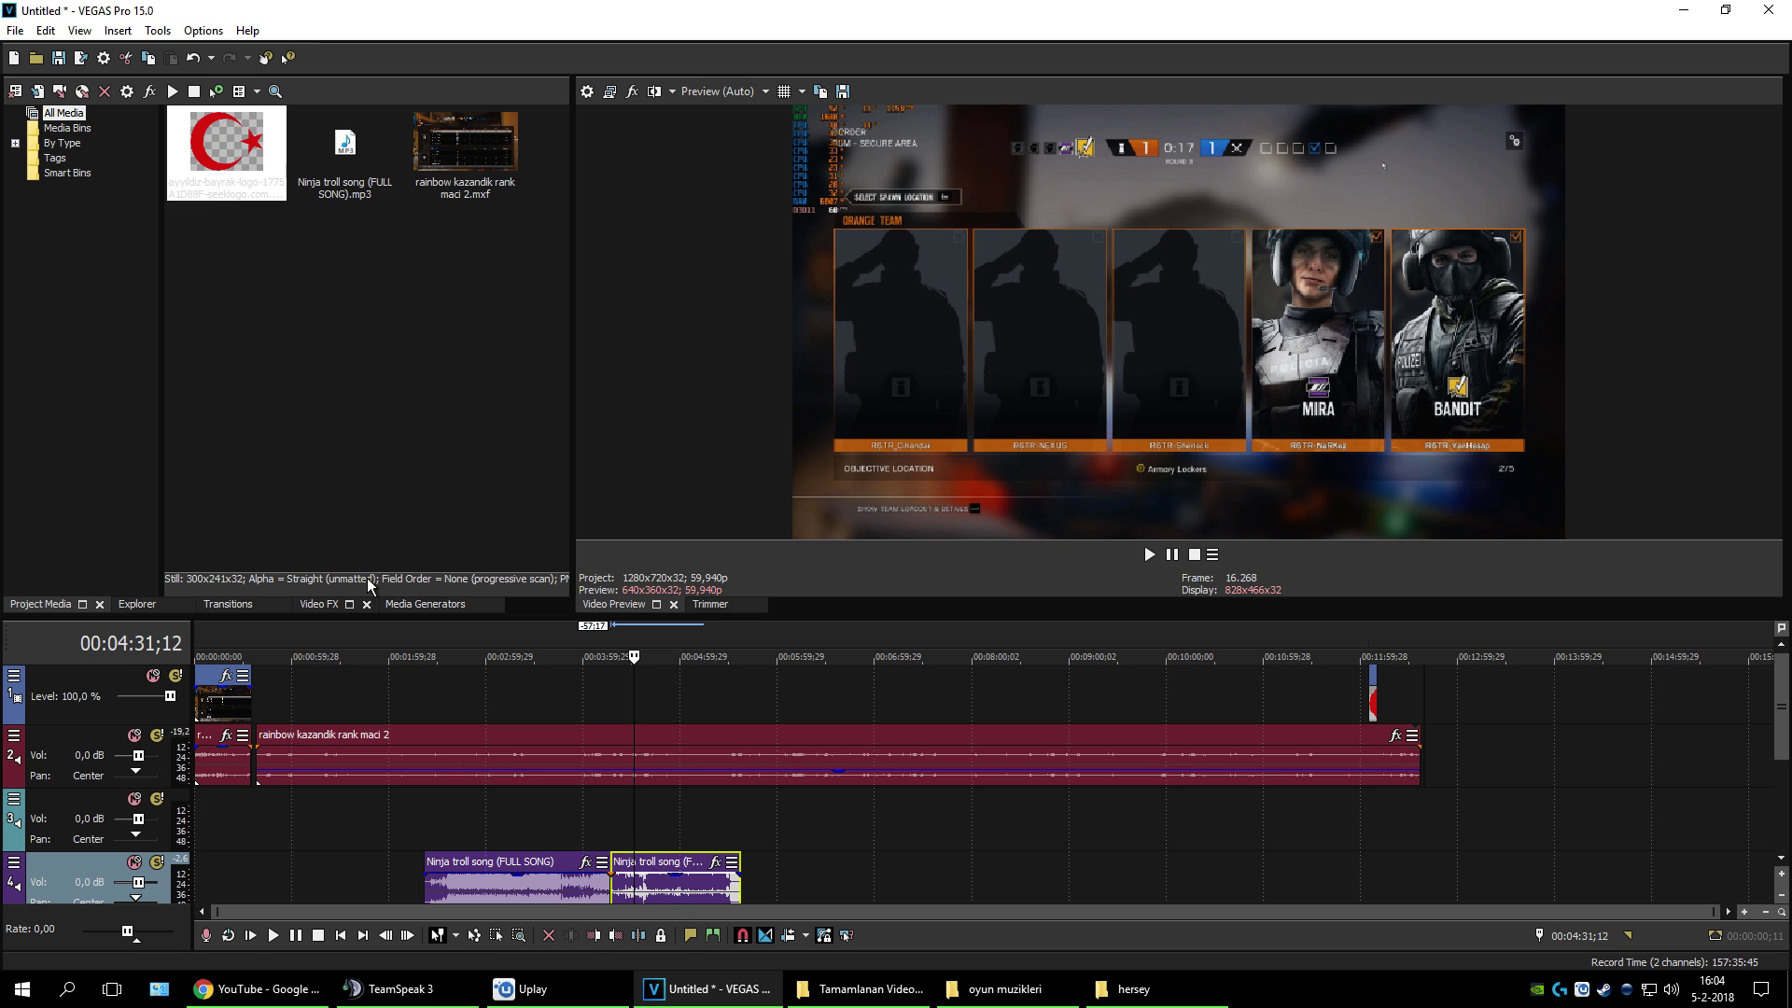
Step: Open the Render As settings and review the favorite MAGIX AVC/AAC MP4 templates and the Sony MXF template HD EX 1280x720-60p
click(15, 31)
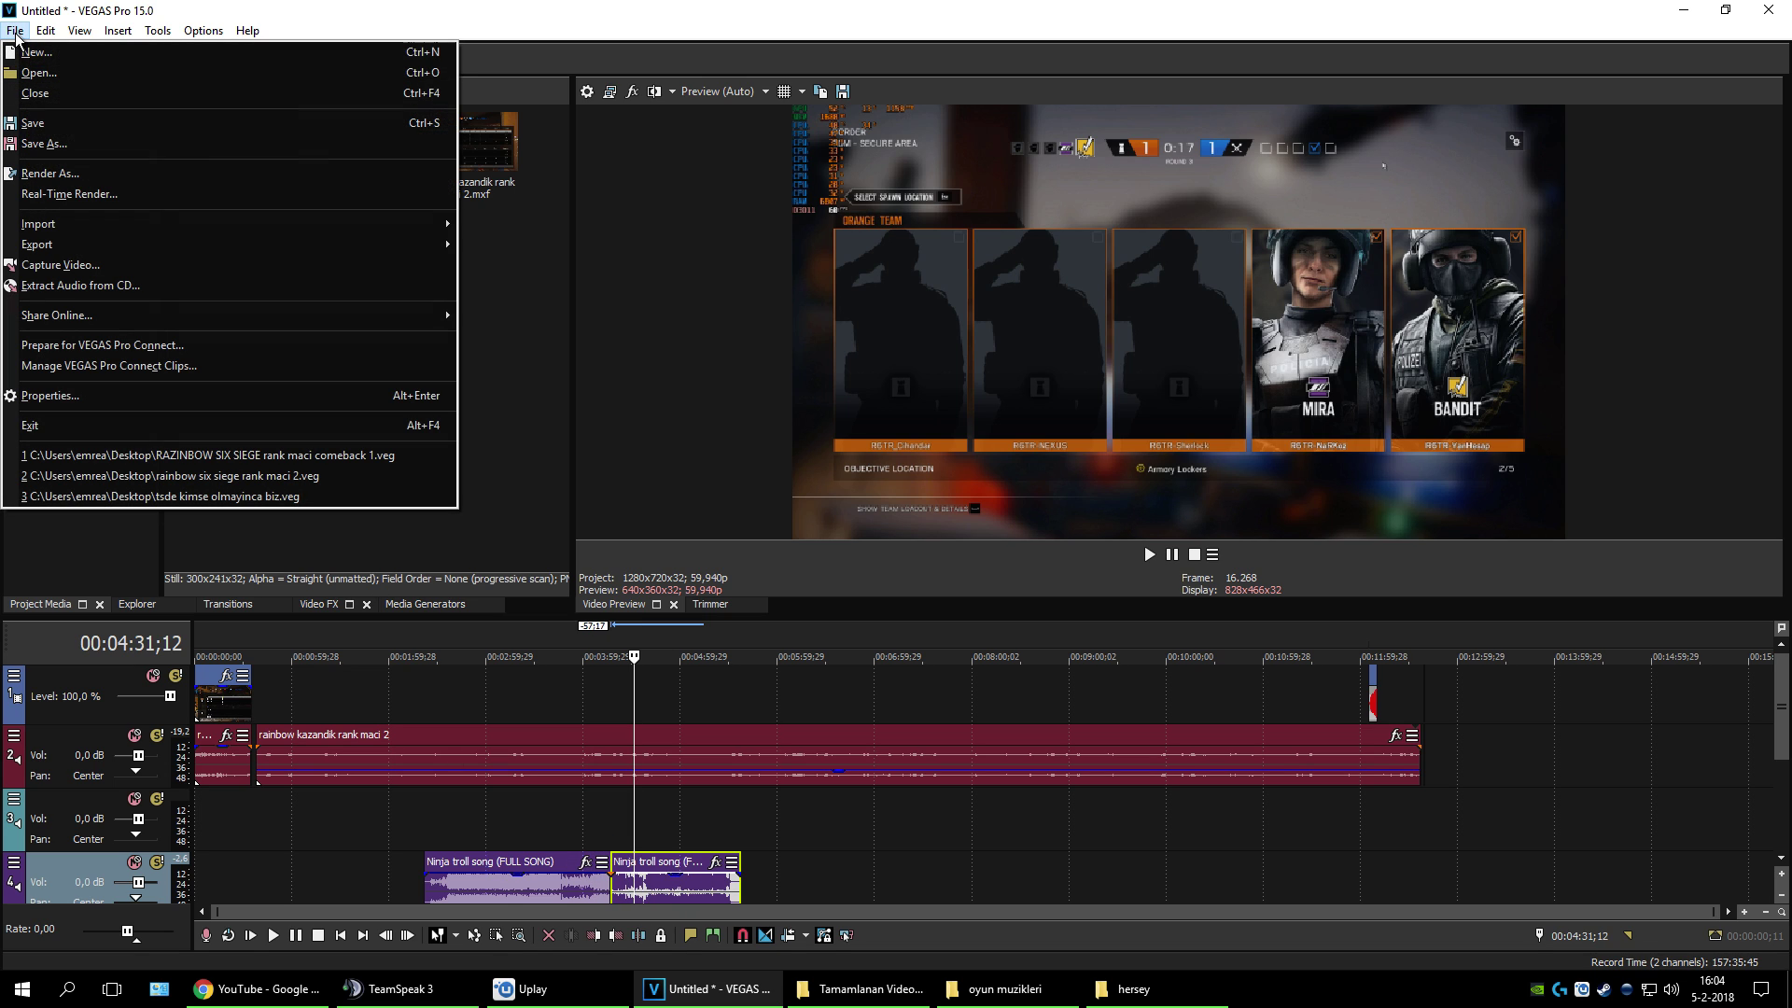
click(51, 174)
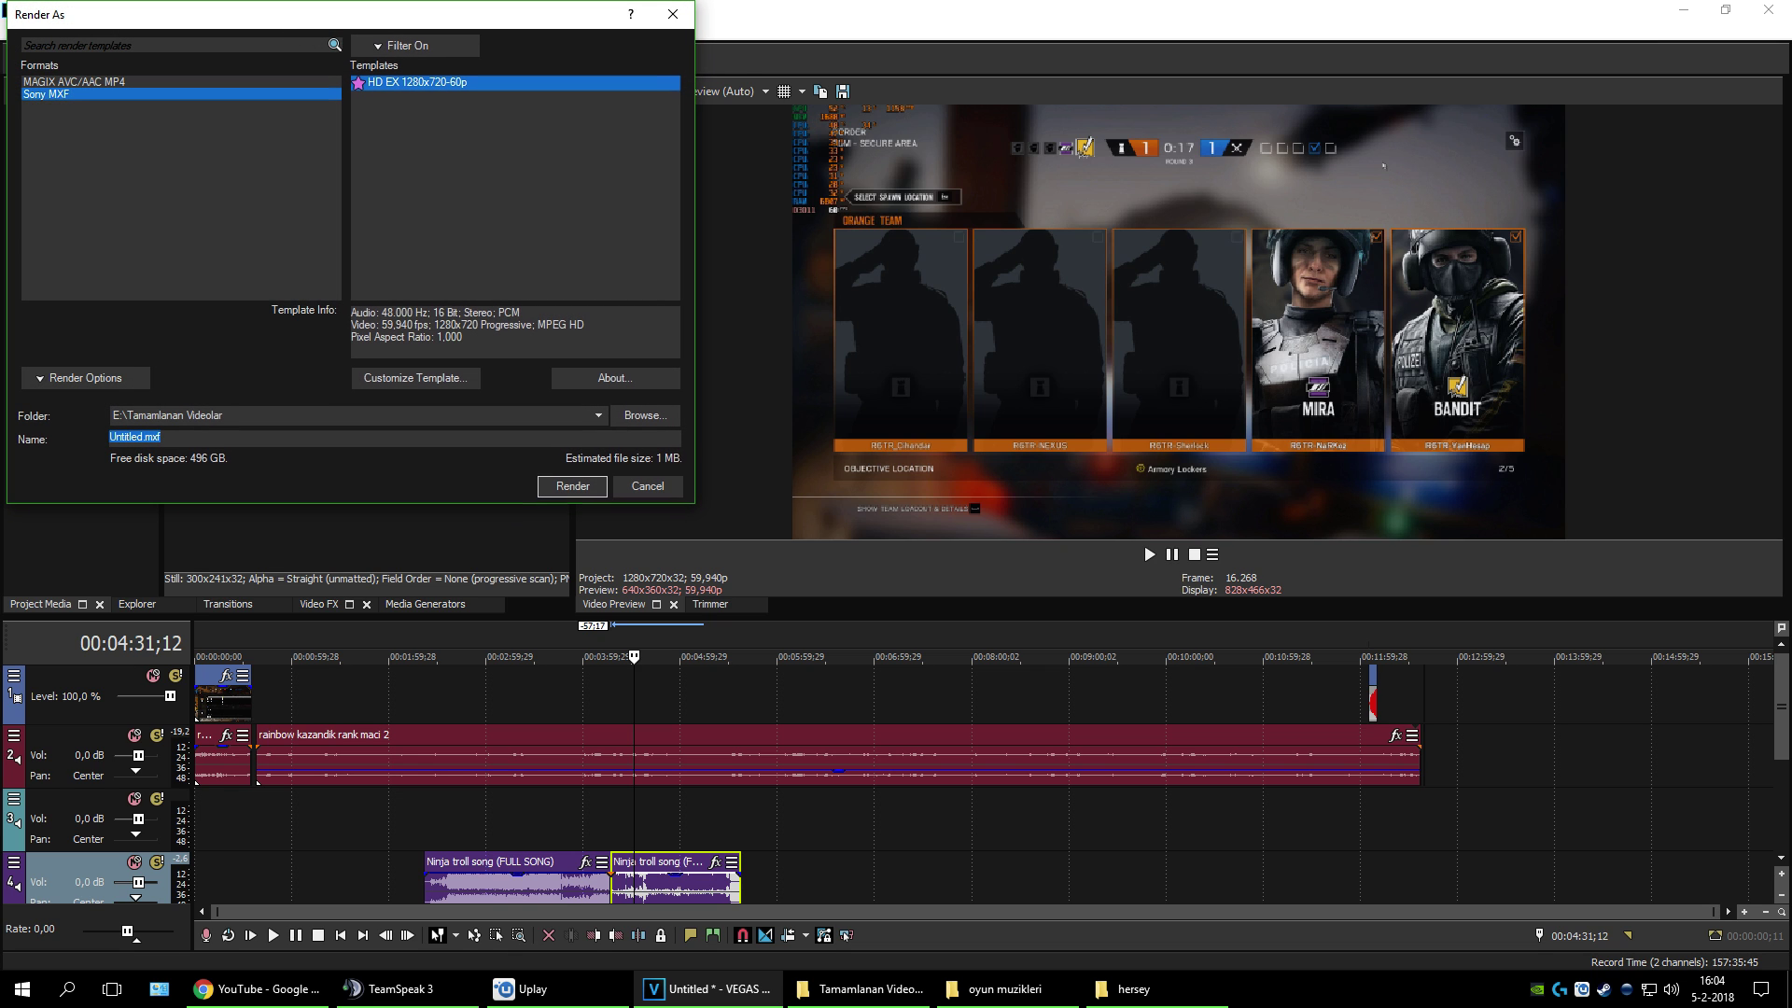
drag(288, 14, 1044, 172)
click(837, 240)
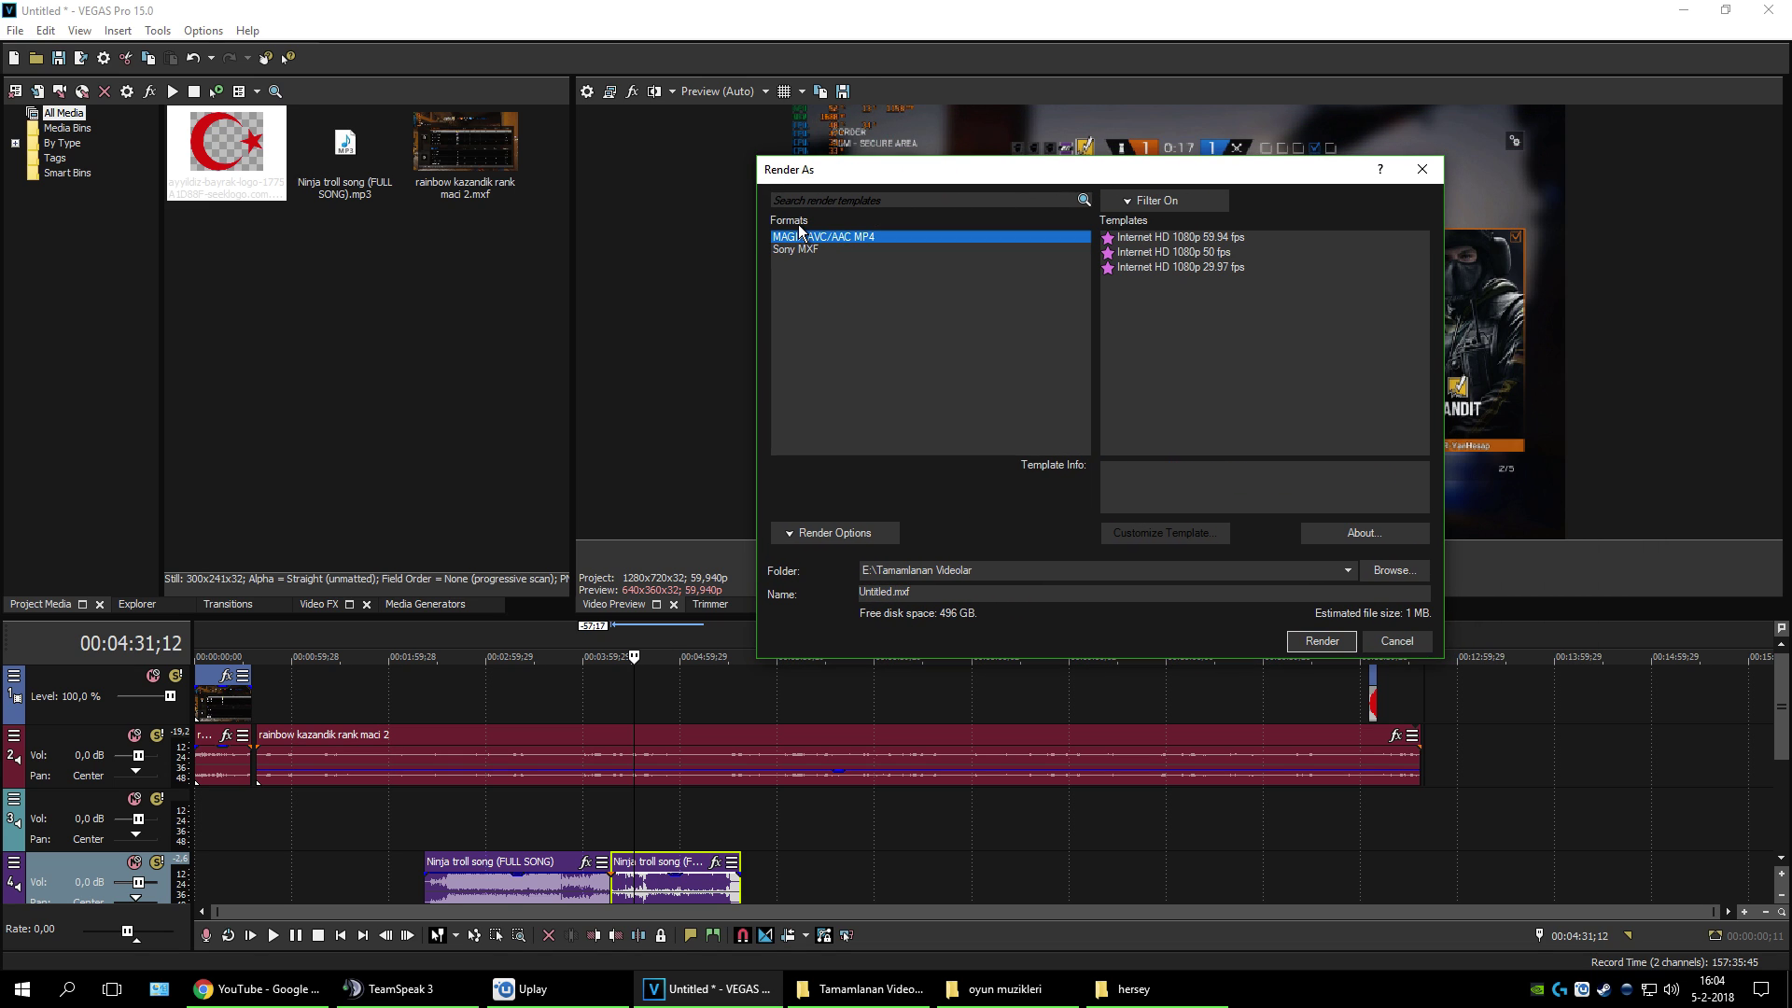
click(1203, 239)
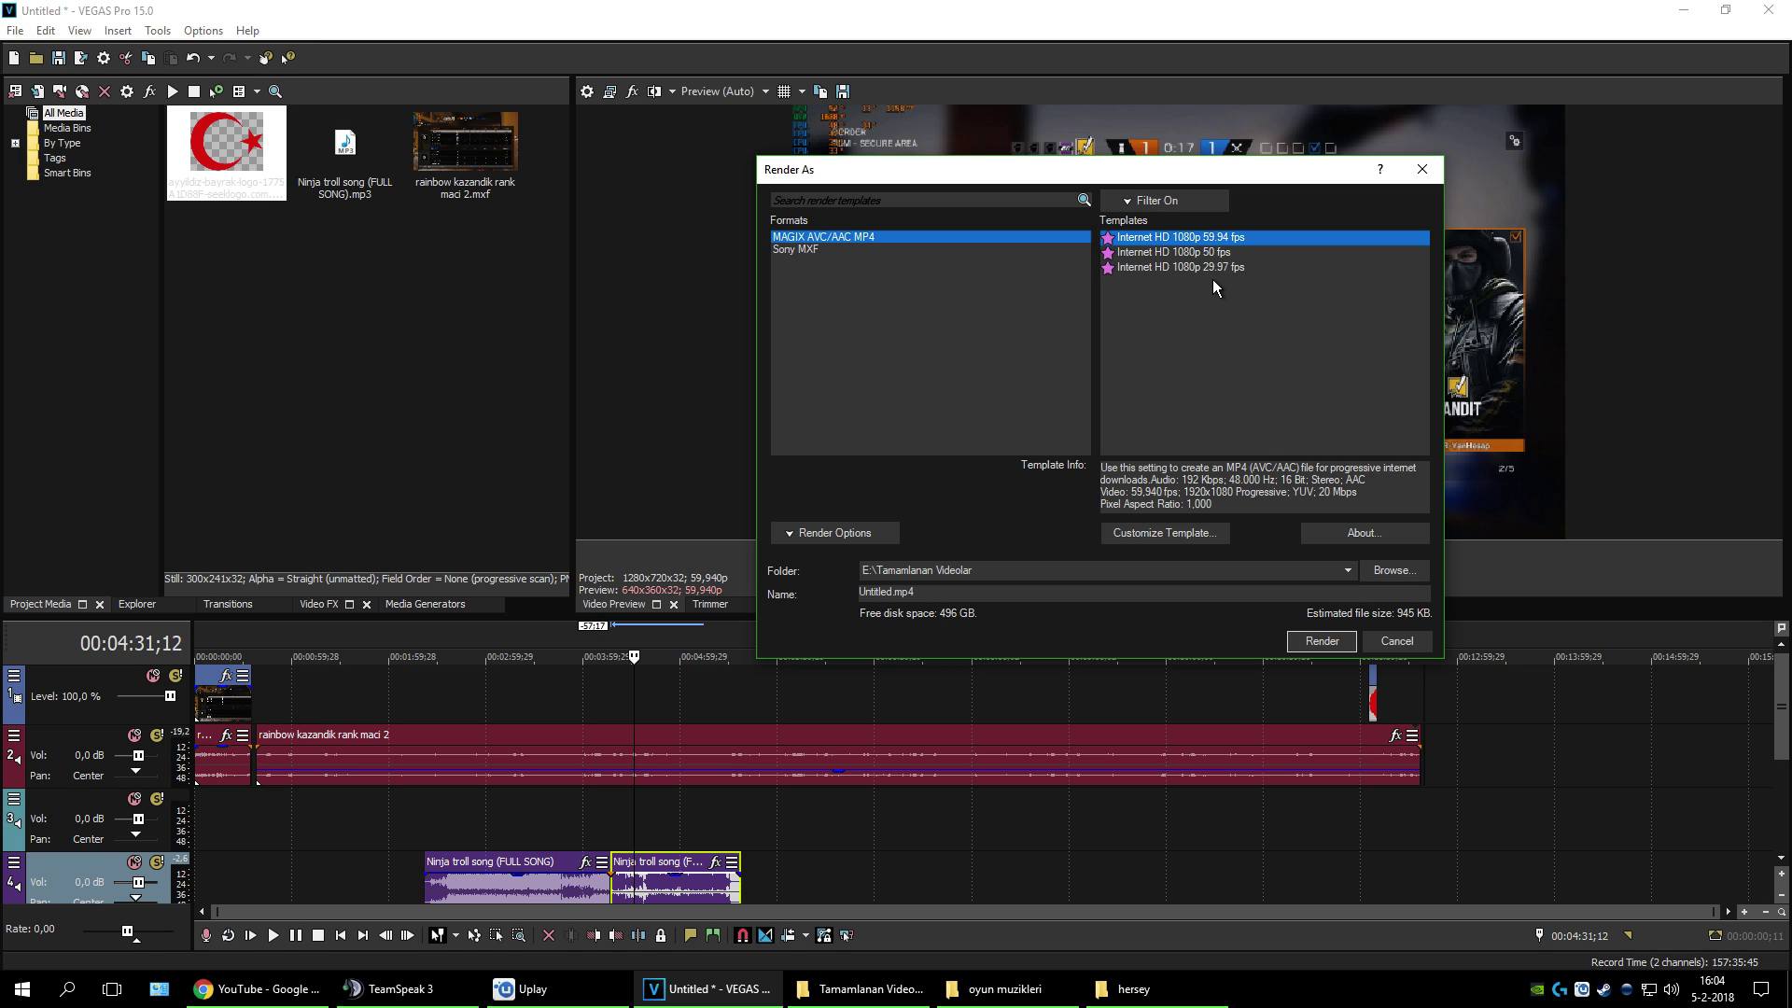
click(1154, 268)
click(1158, 242)
click(805, 250)
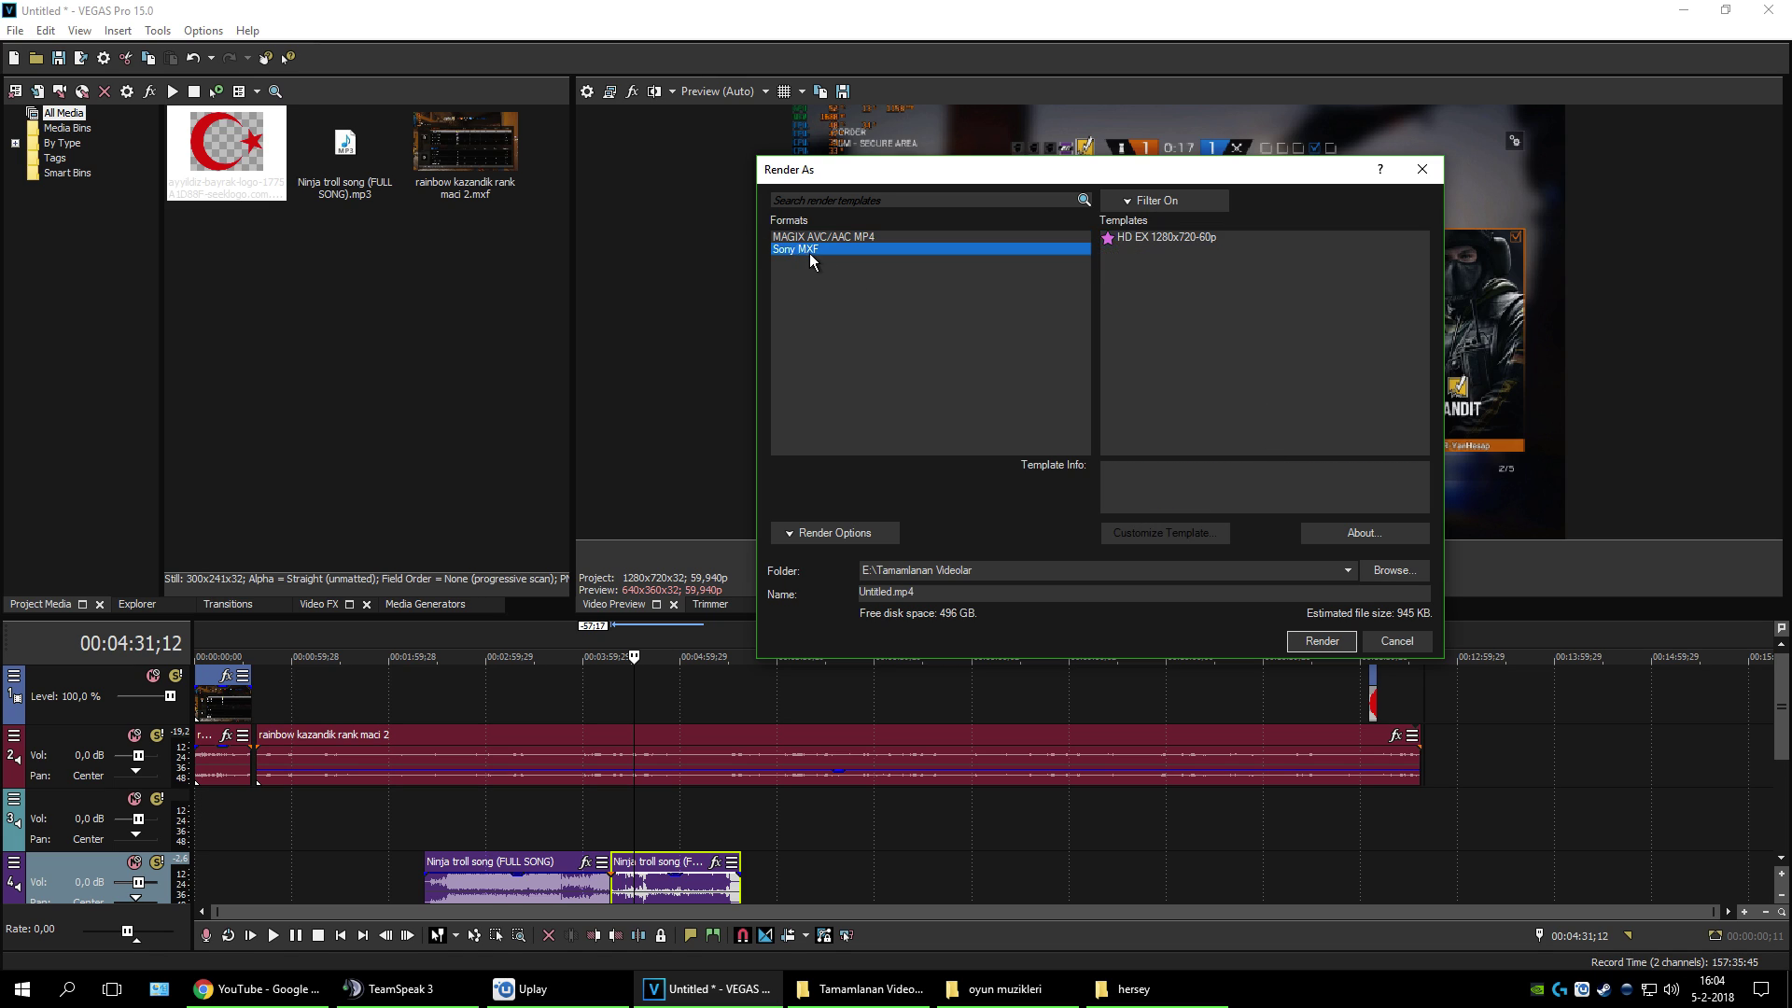
click(1163, 237)
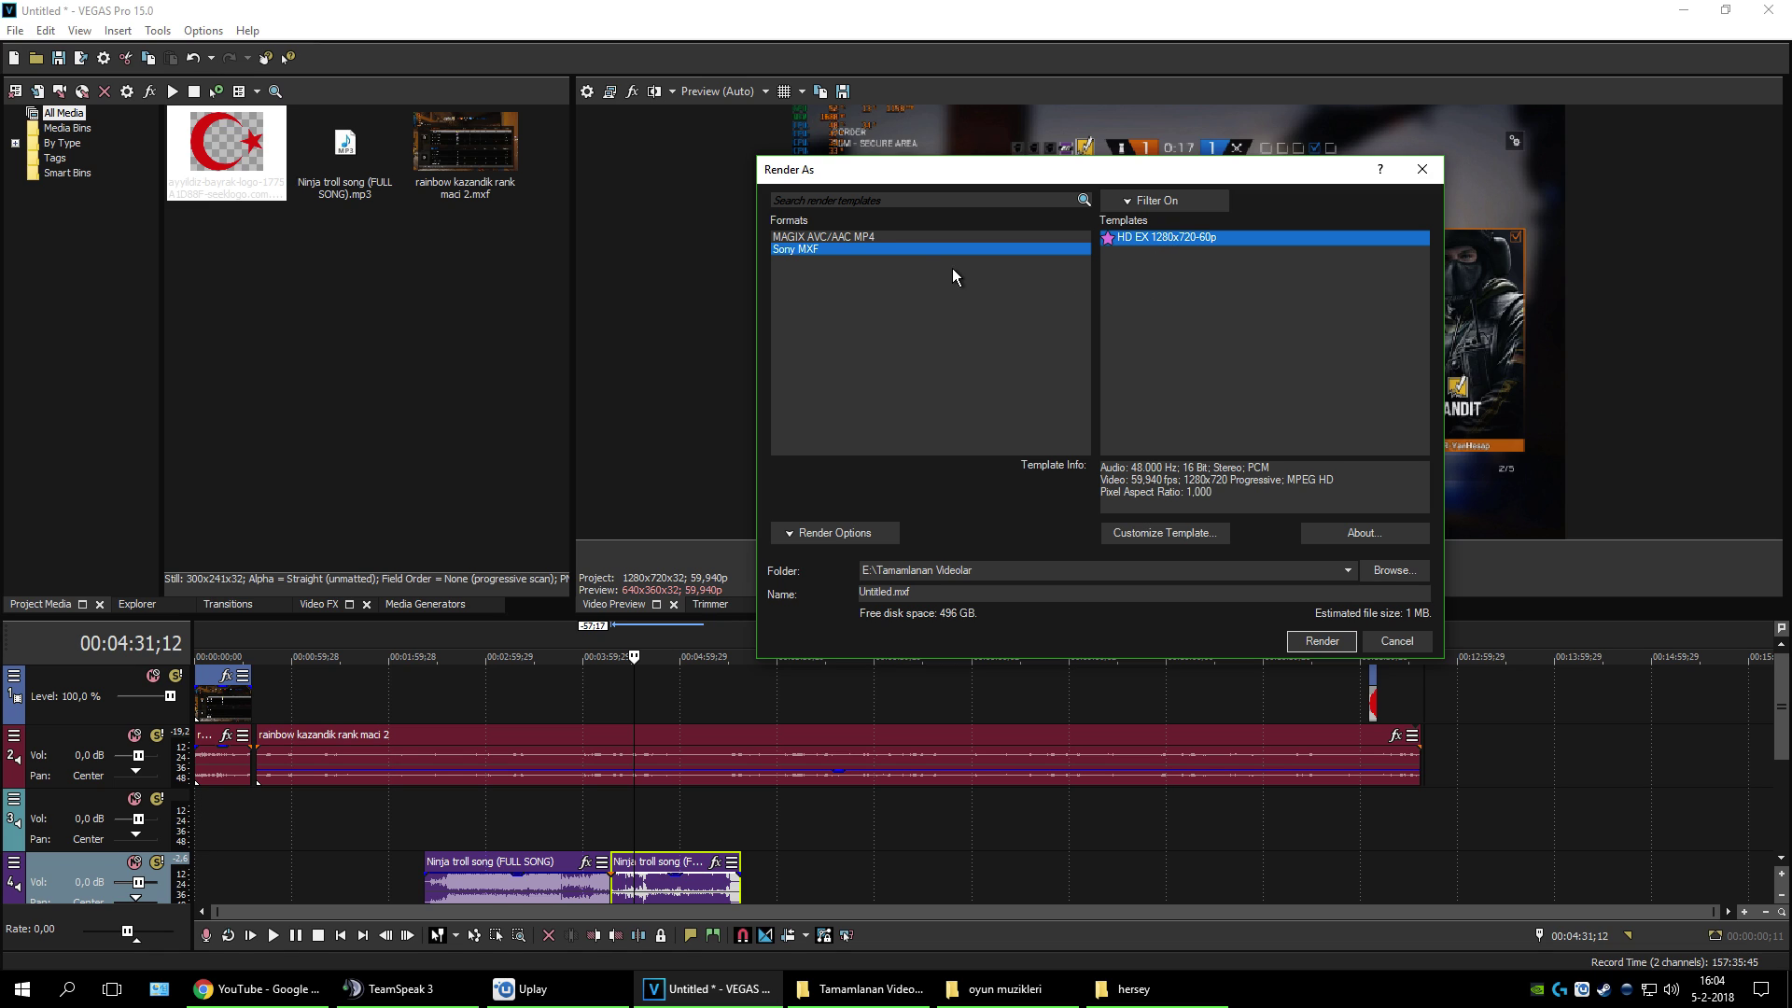
Step: Compare the favorite templates of both render formats and view the available template filters and the MAGIX AVC/AAC MP4 plug-in information
click(872, 237)
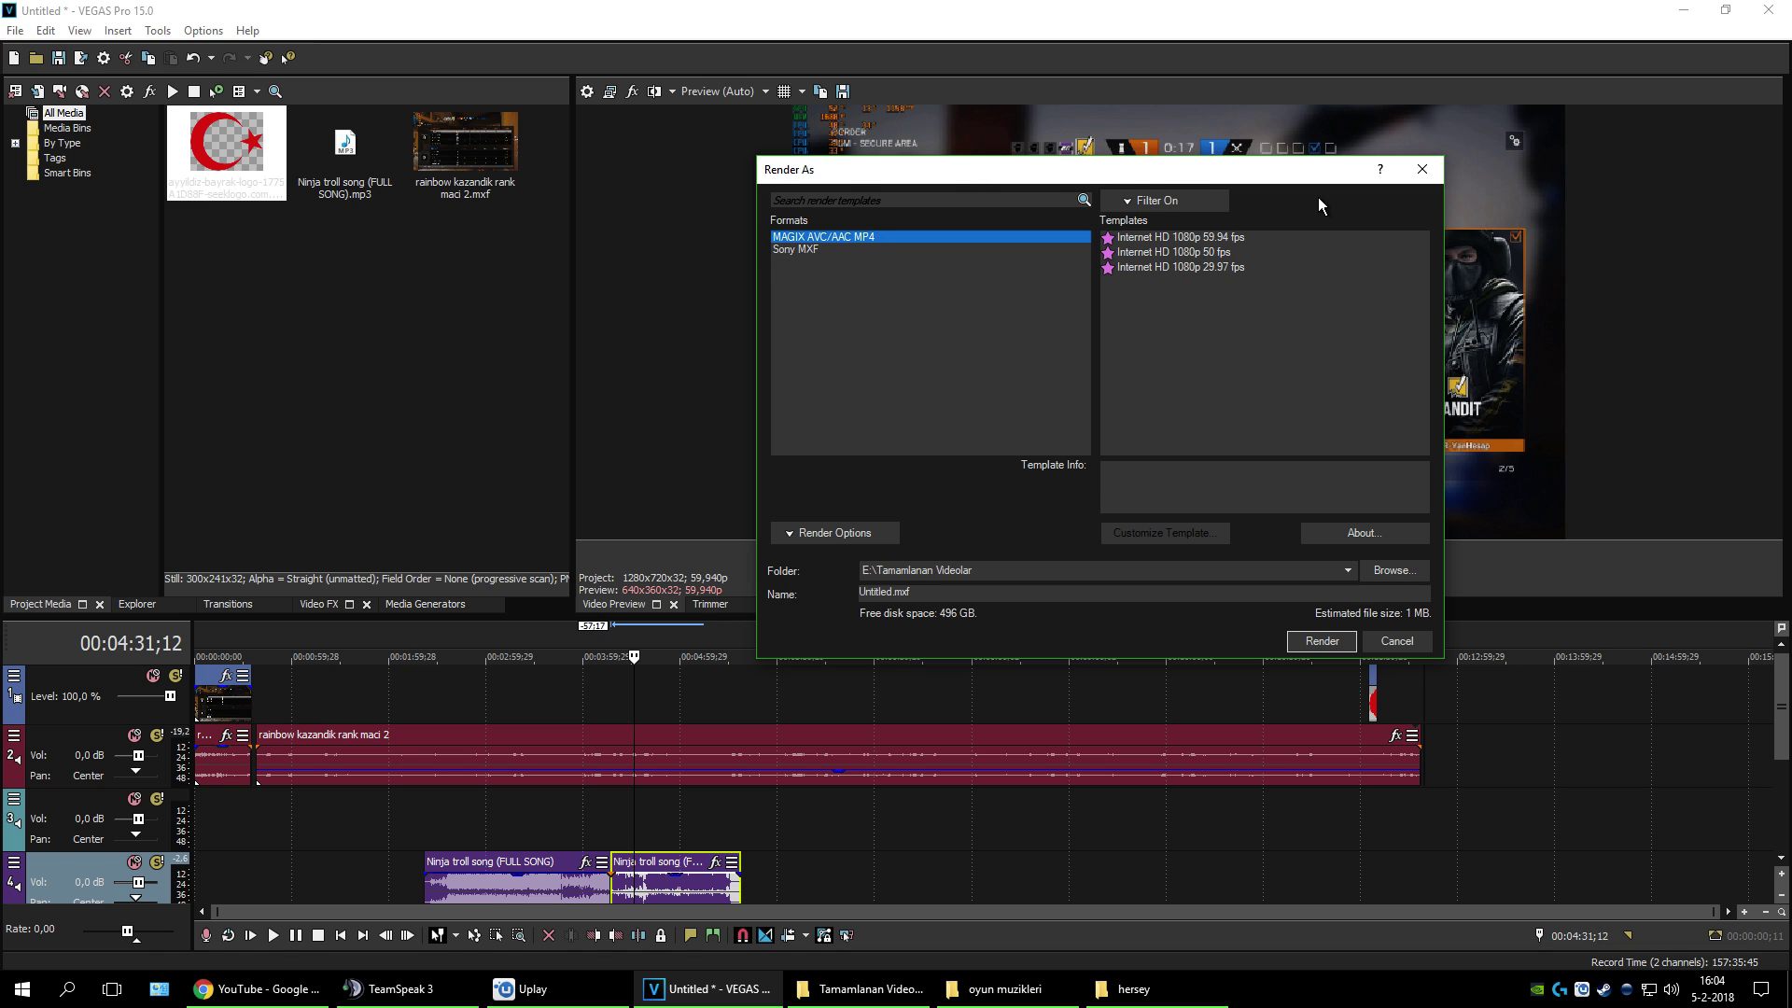
drag(1314, 176, 682, 246)
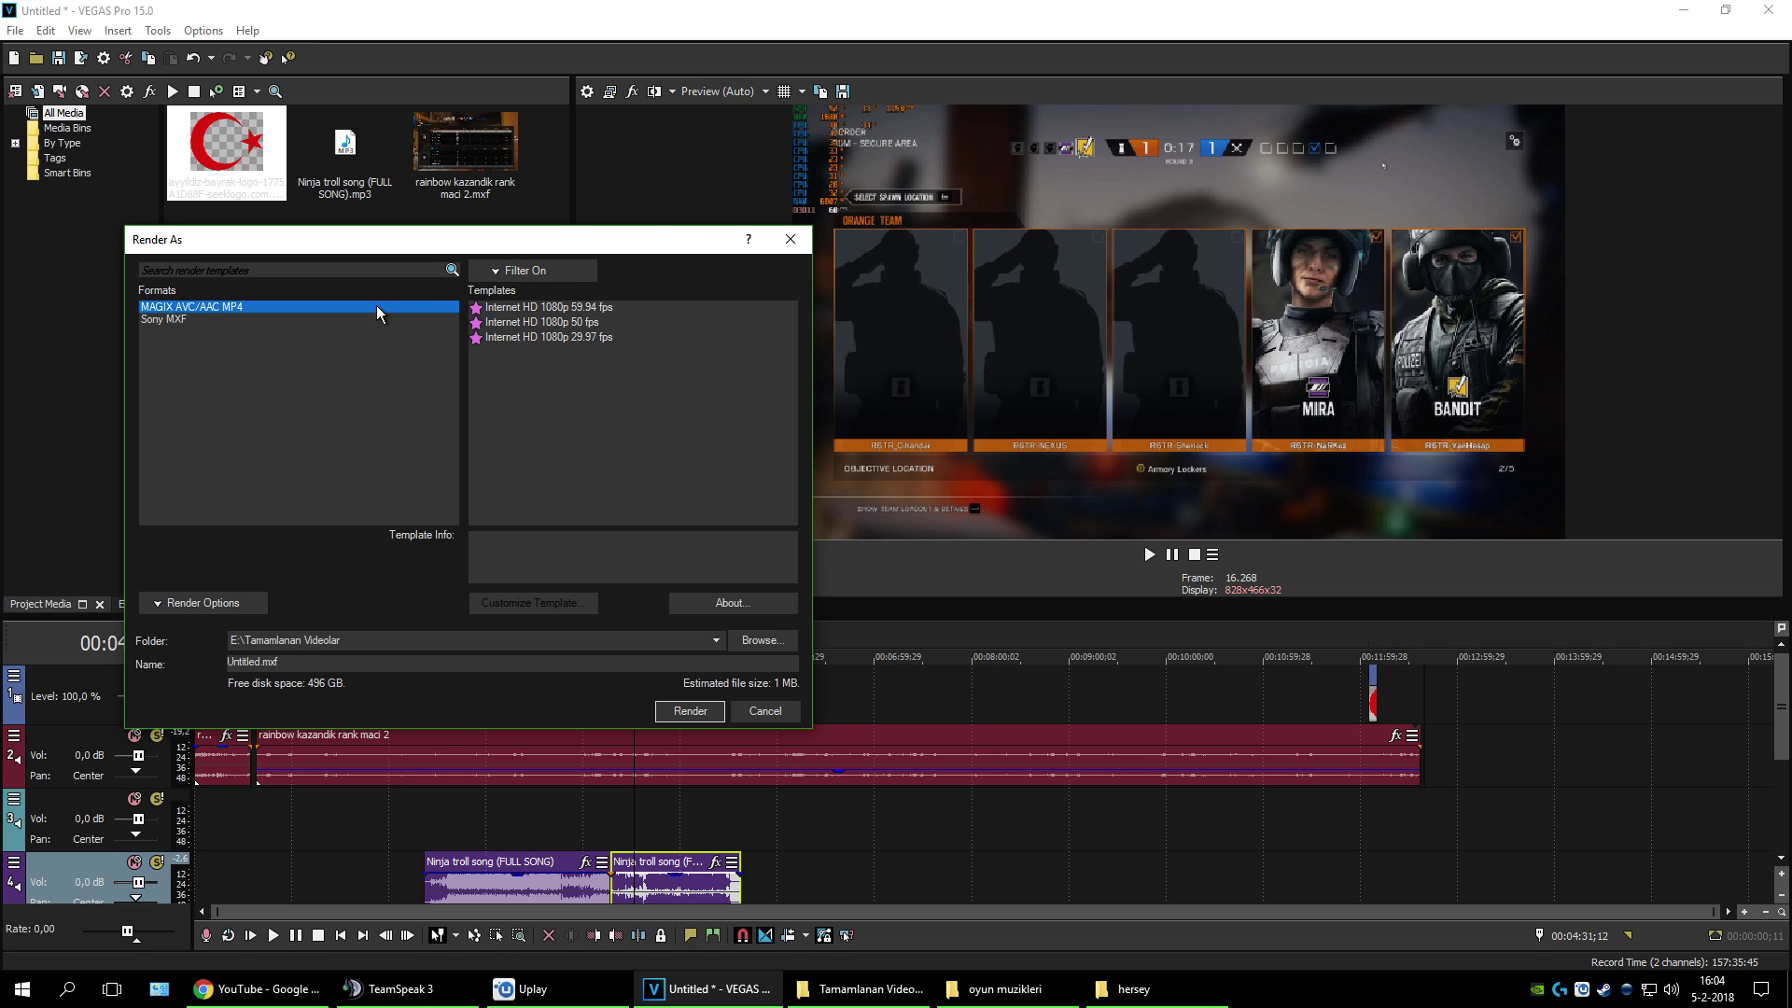
click(312, 319)
drag(356, 225, 591, 237)
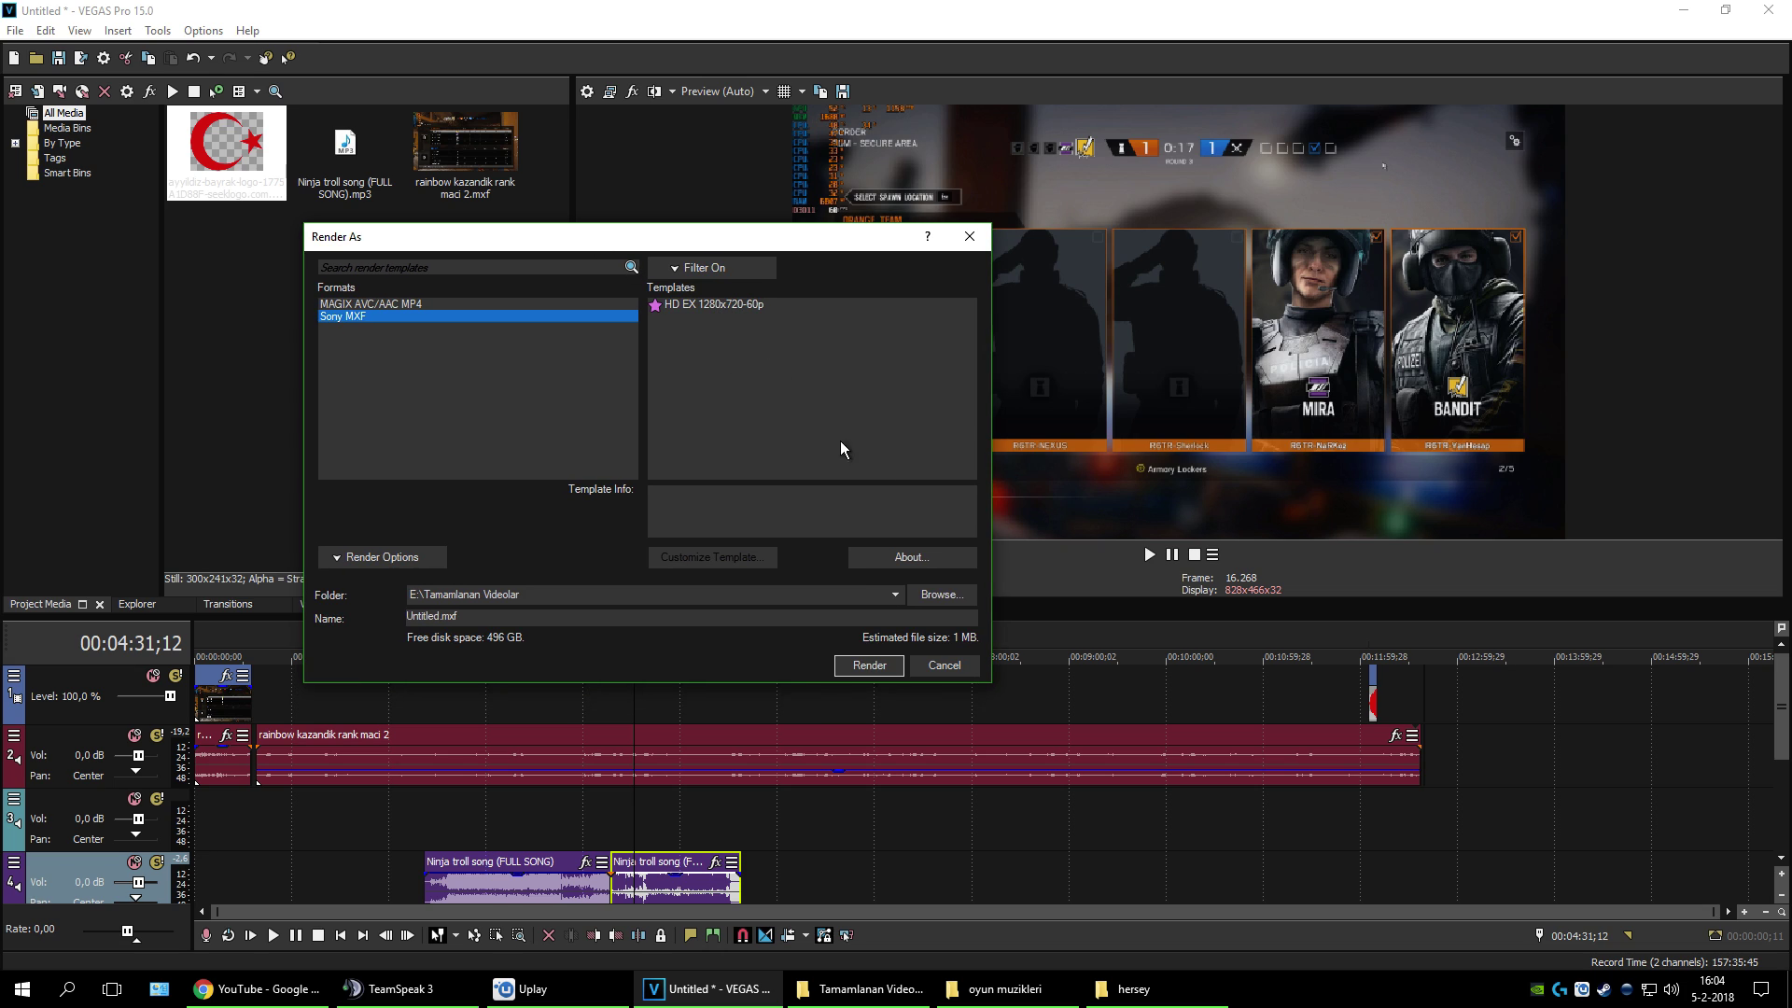
click(685, 269)
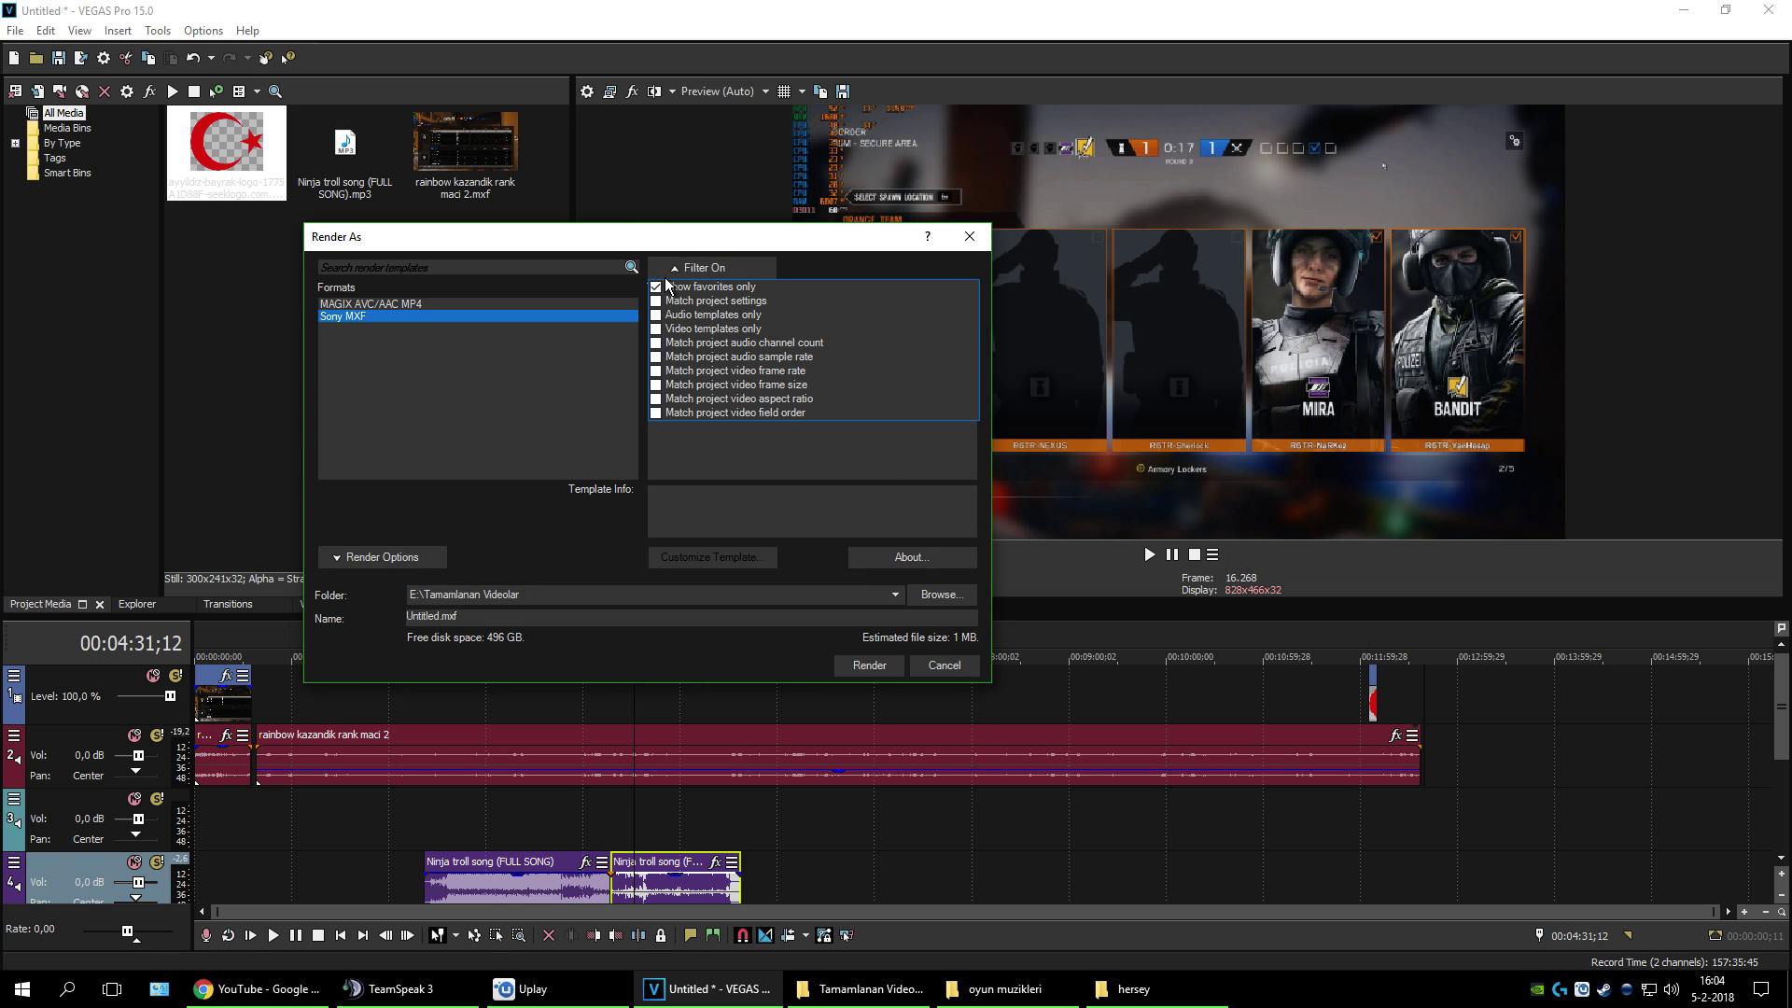
click(685, 271)
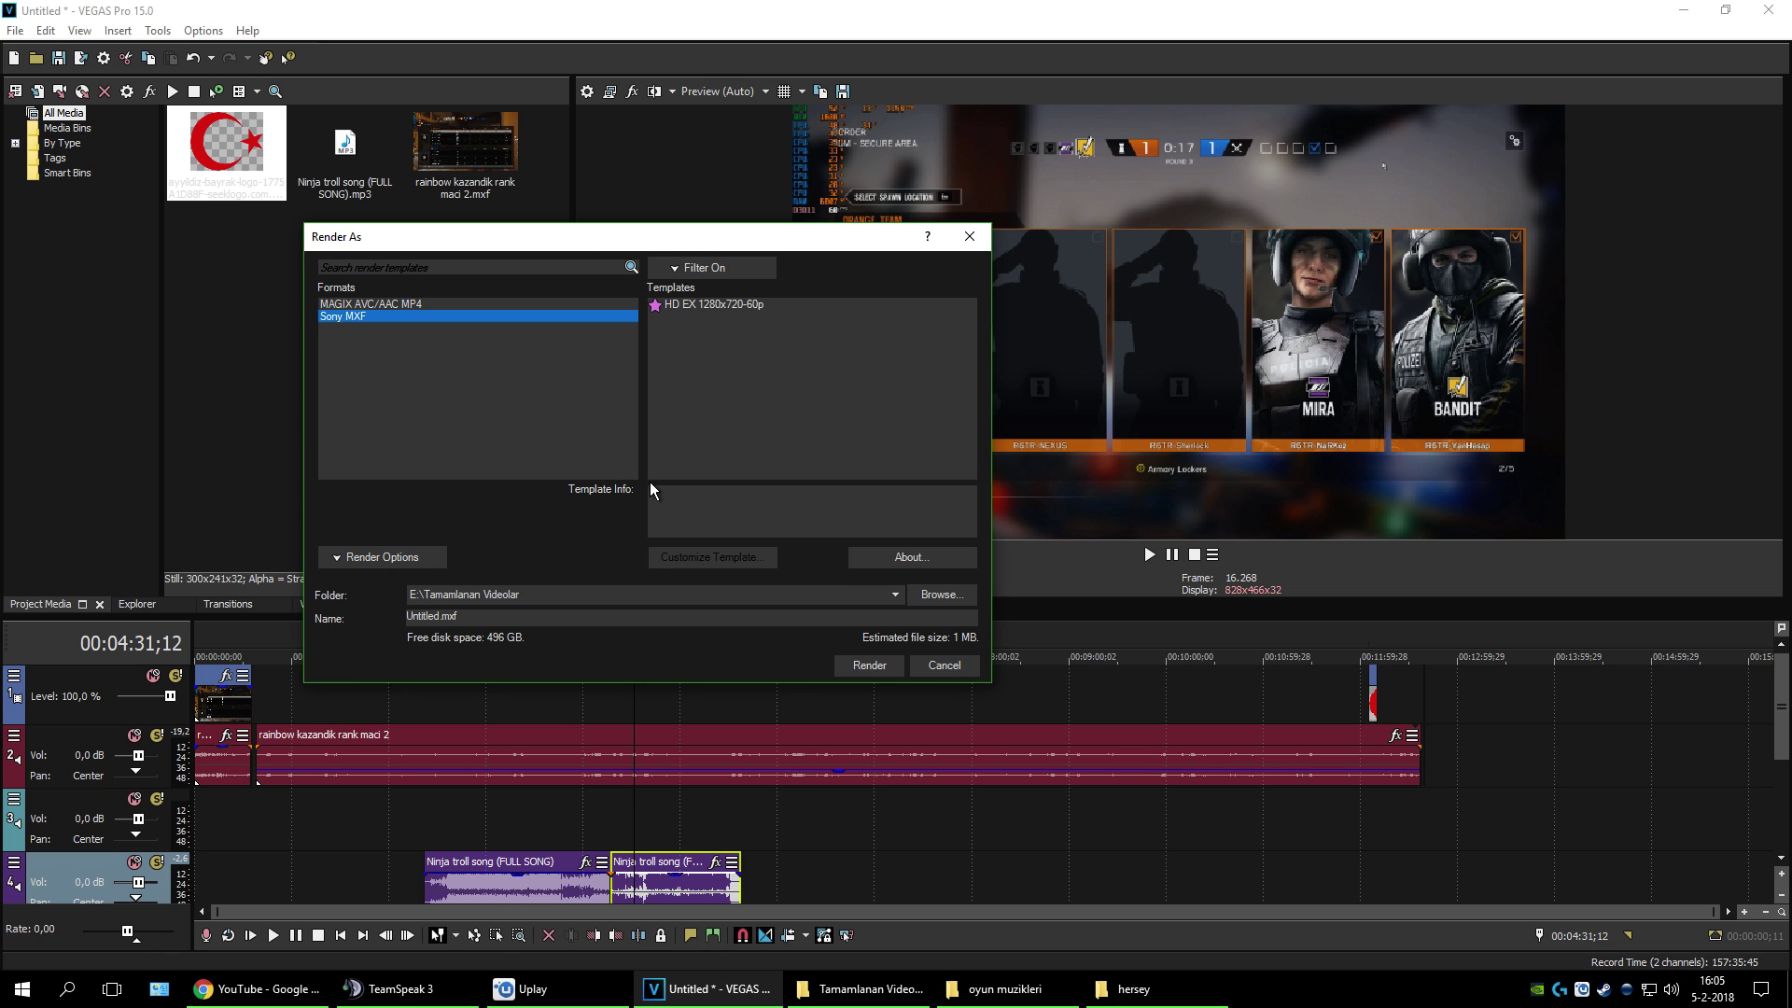
click(452, 318)
click(416, 306)
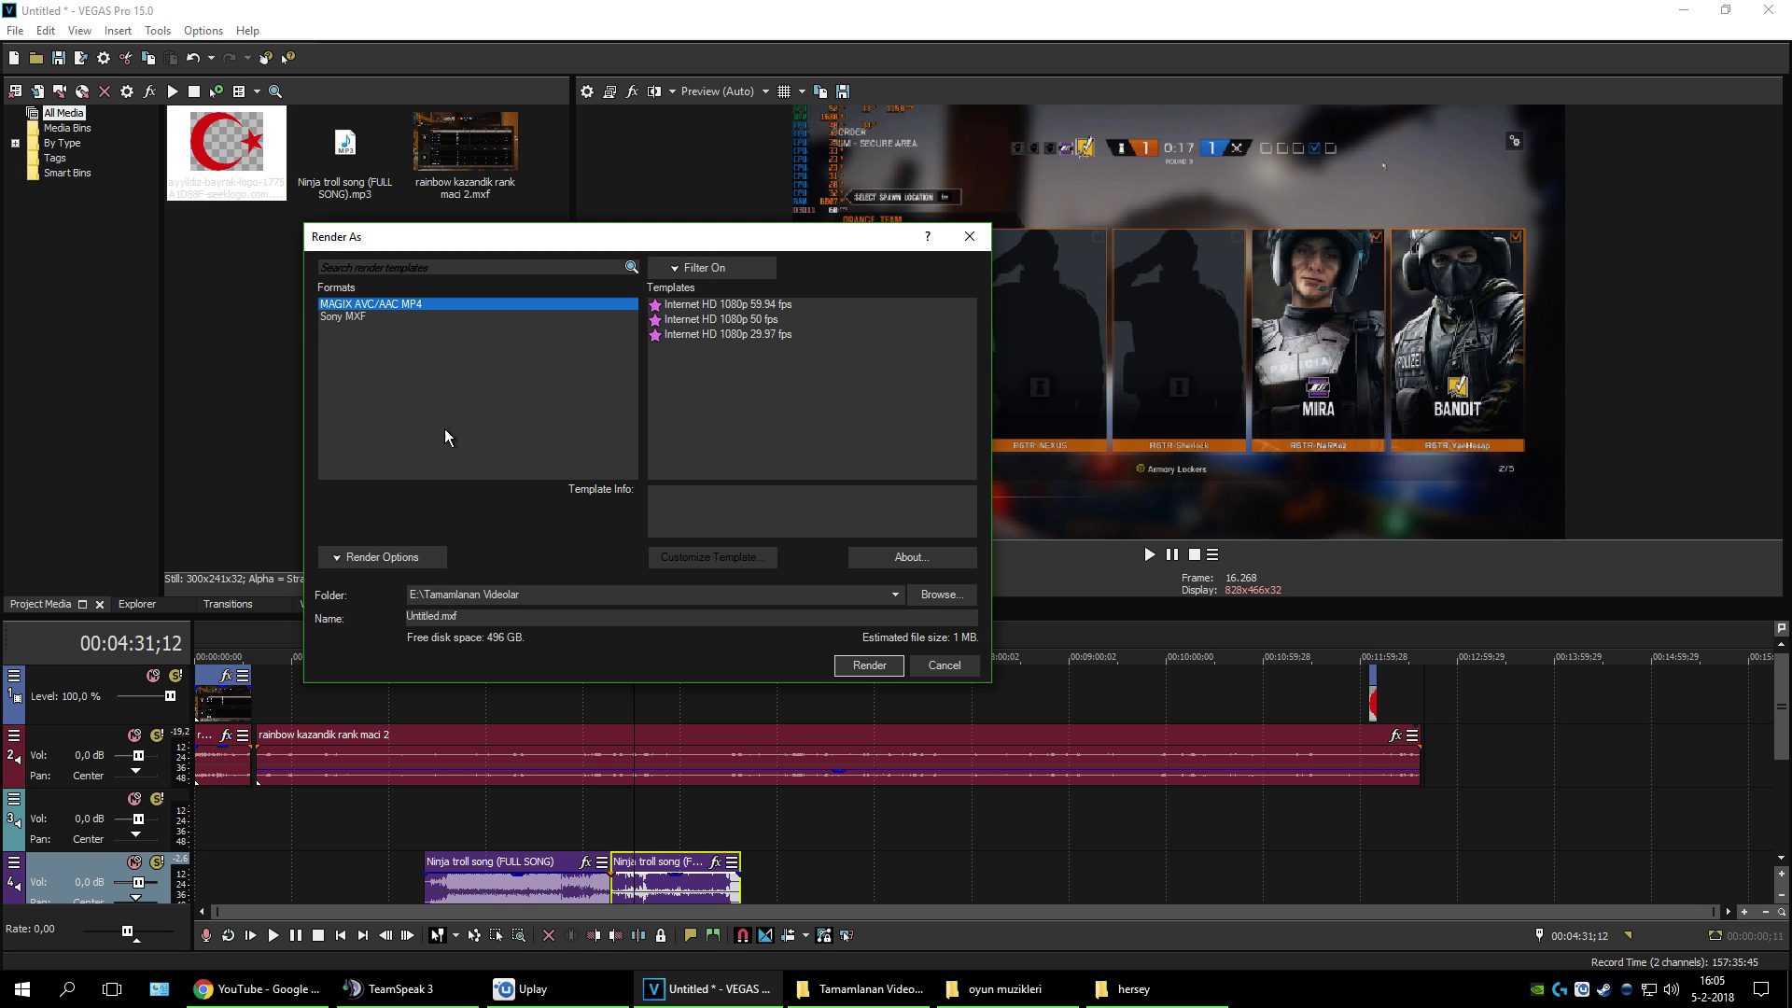
click(905, 557)
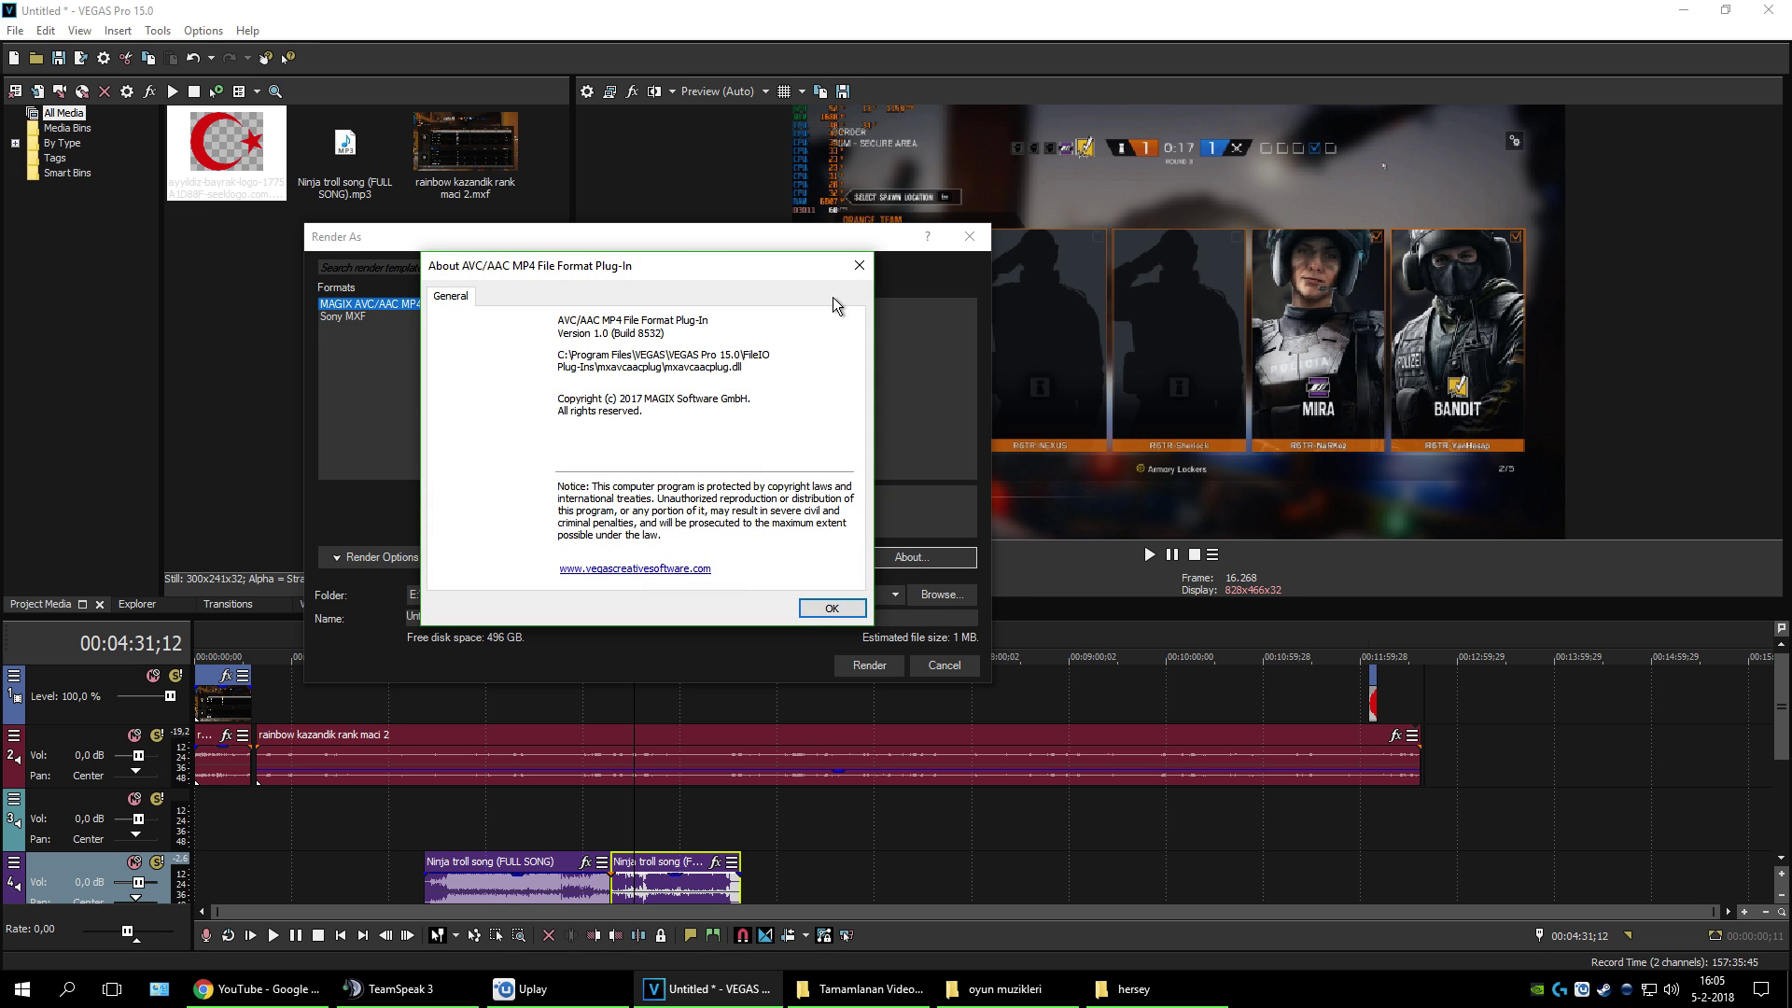
click(856, 267)
Step: Turn off the favorites-only filter so that all render formats and templates are listed
click(715, 267)
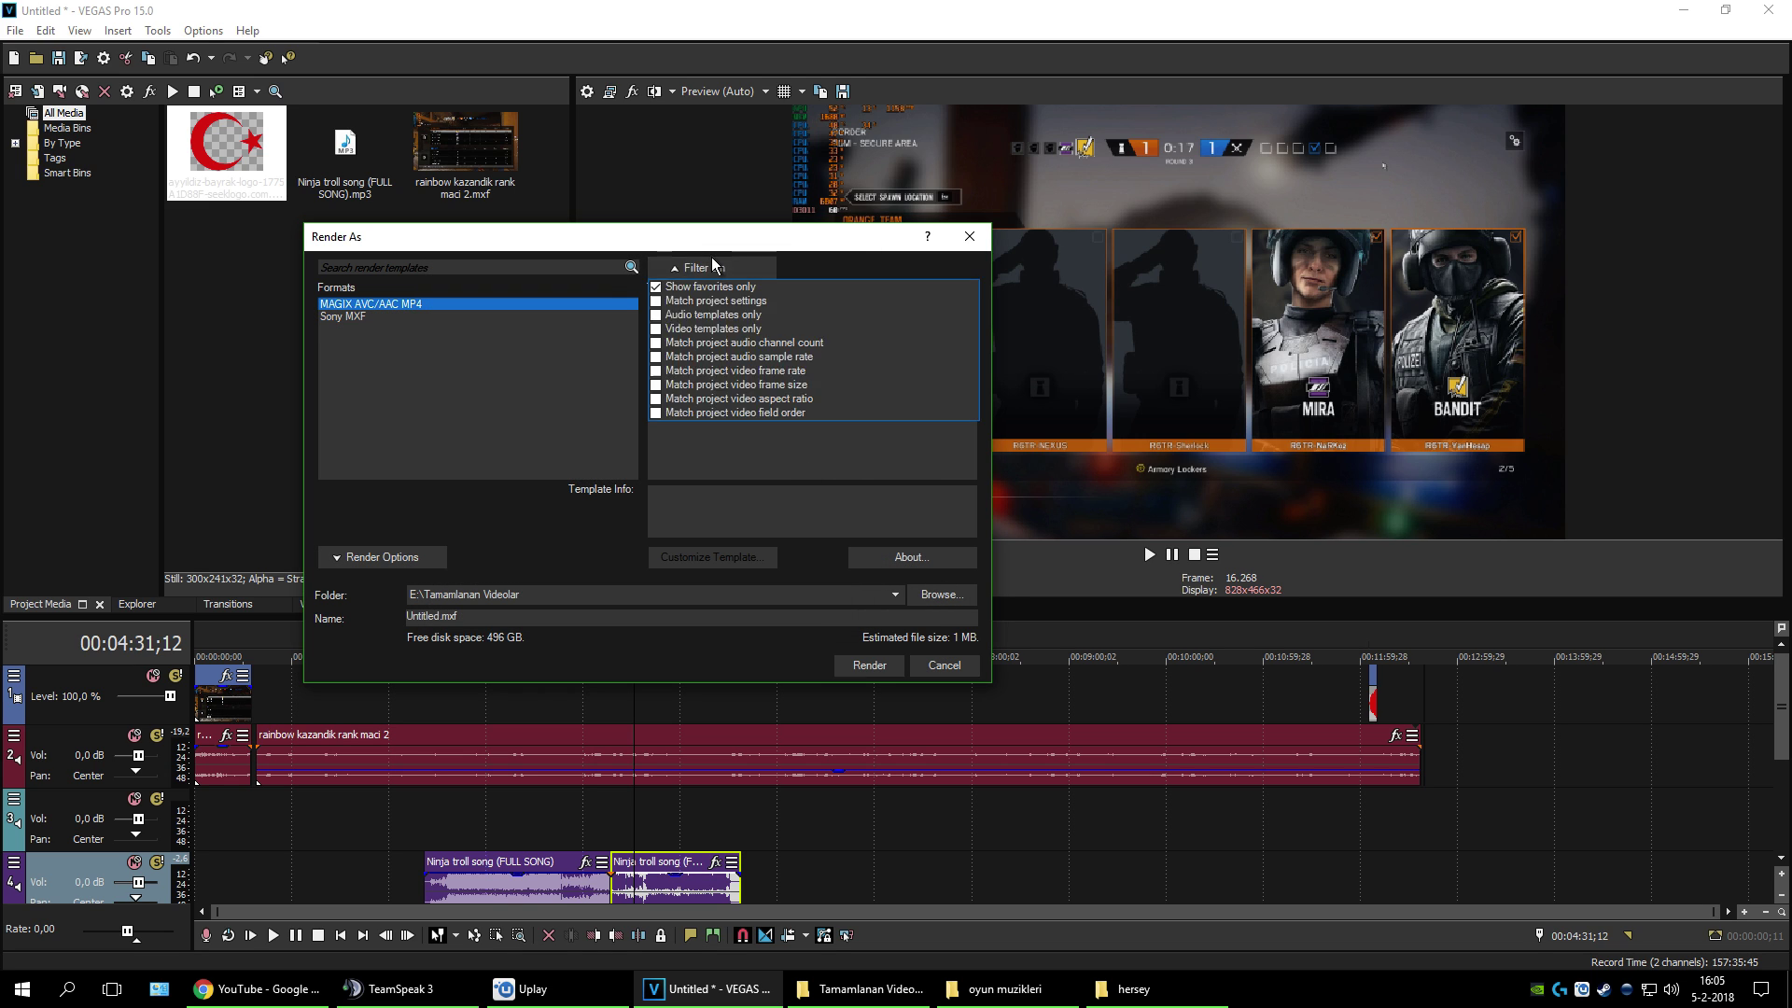
click(657, 301)
click(657, 301)
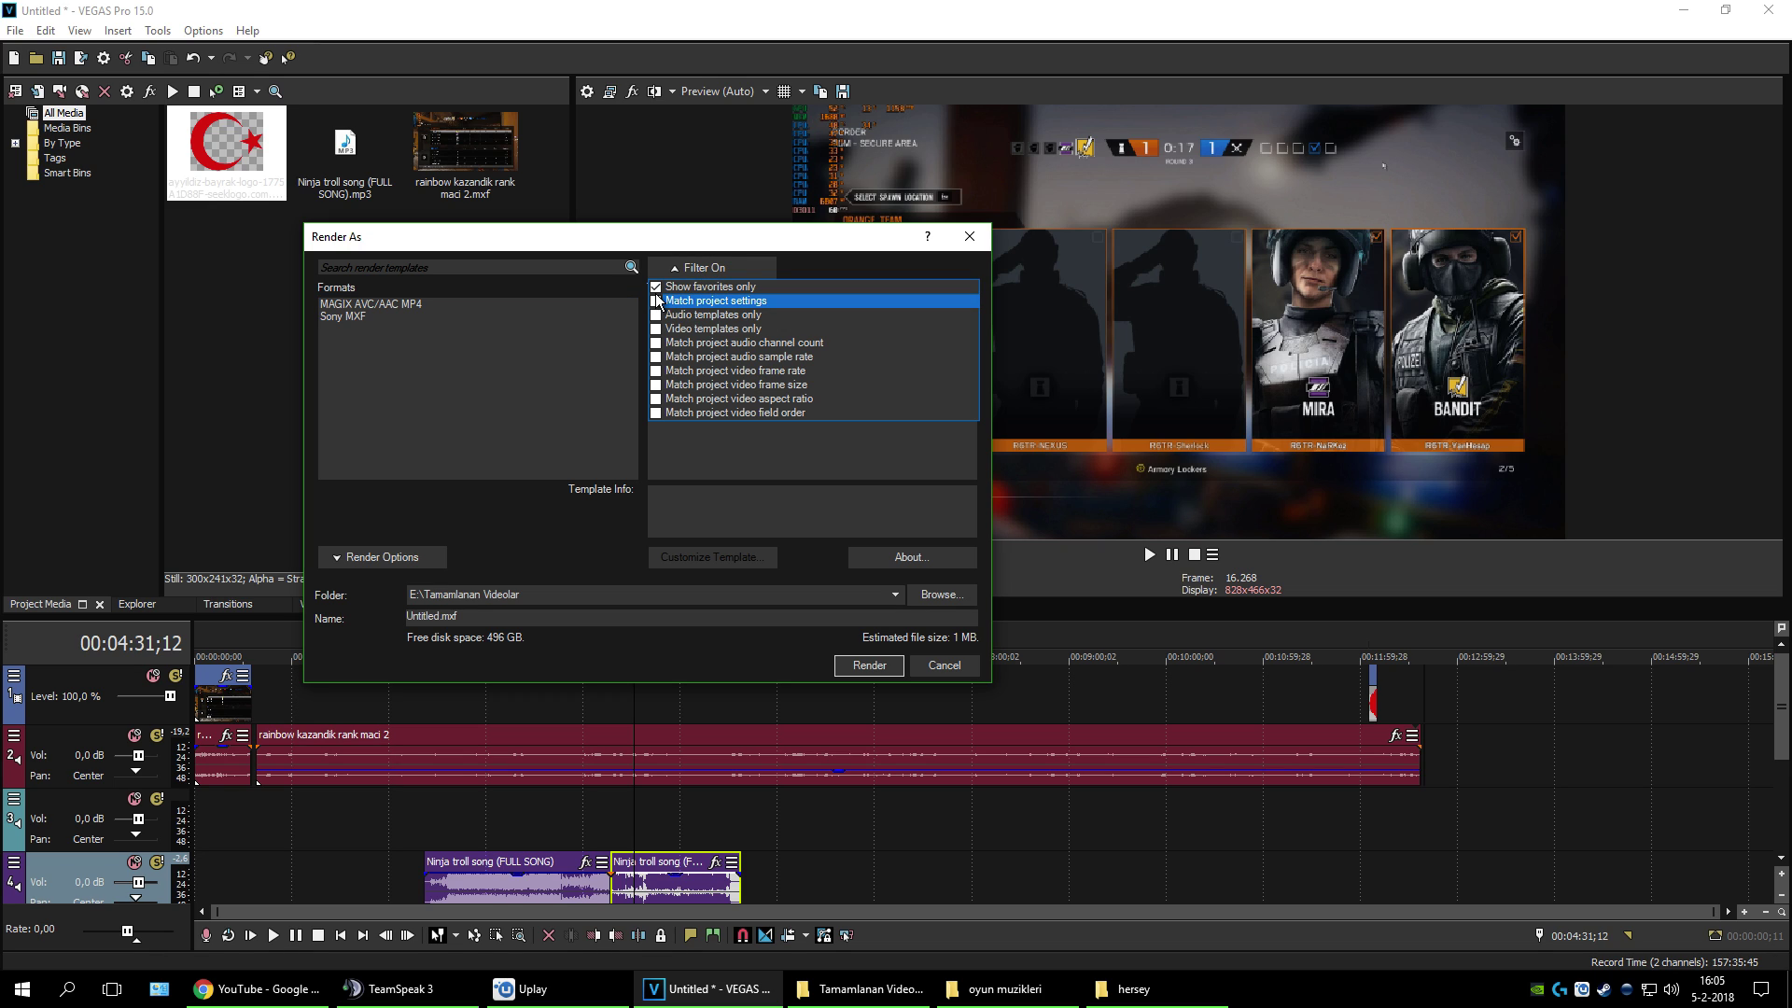
click(657, 286)
click(801, 272)
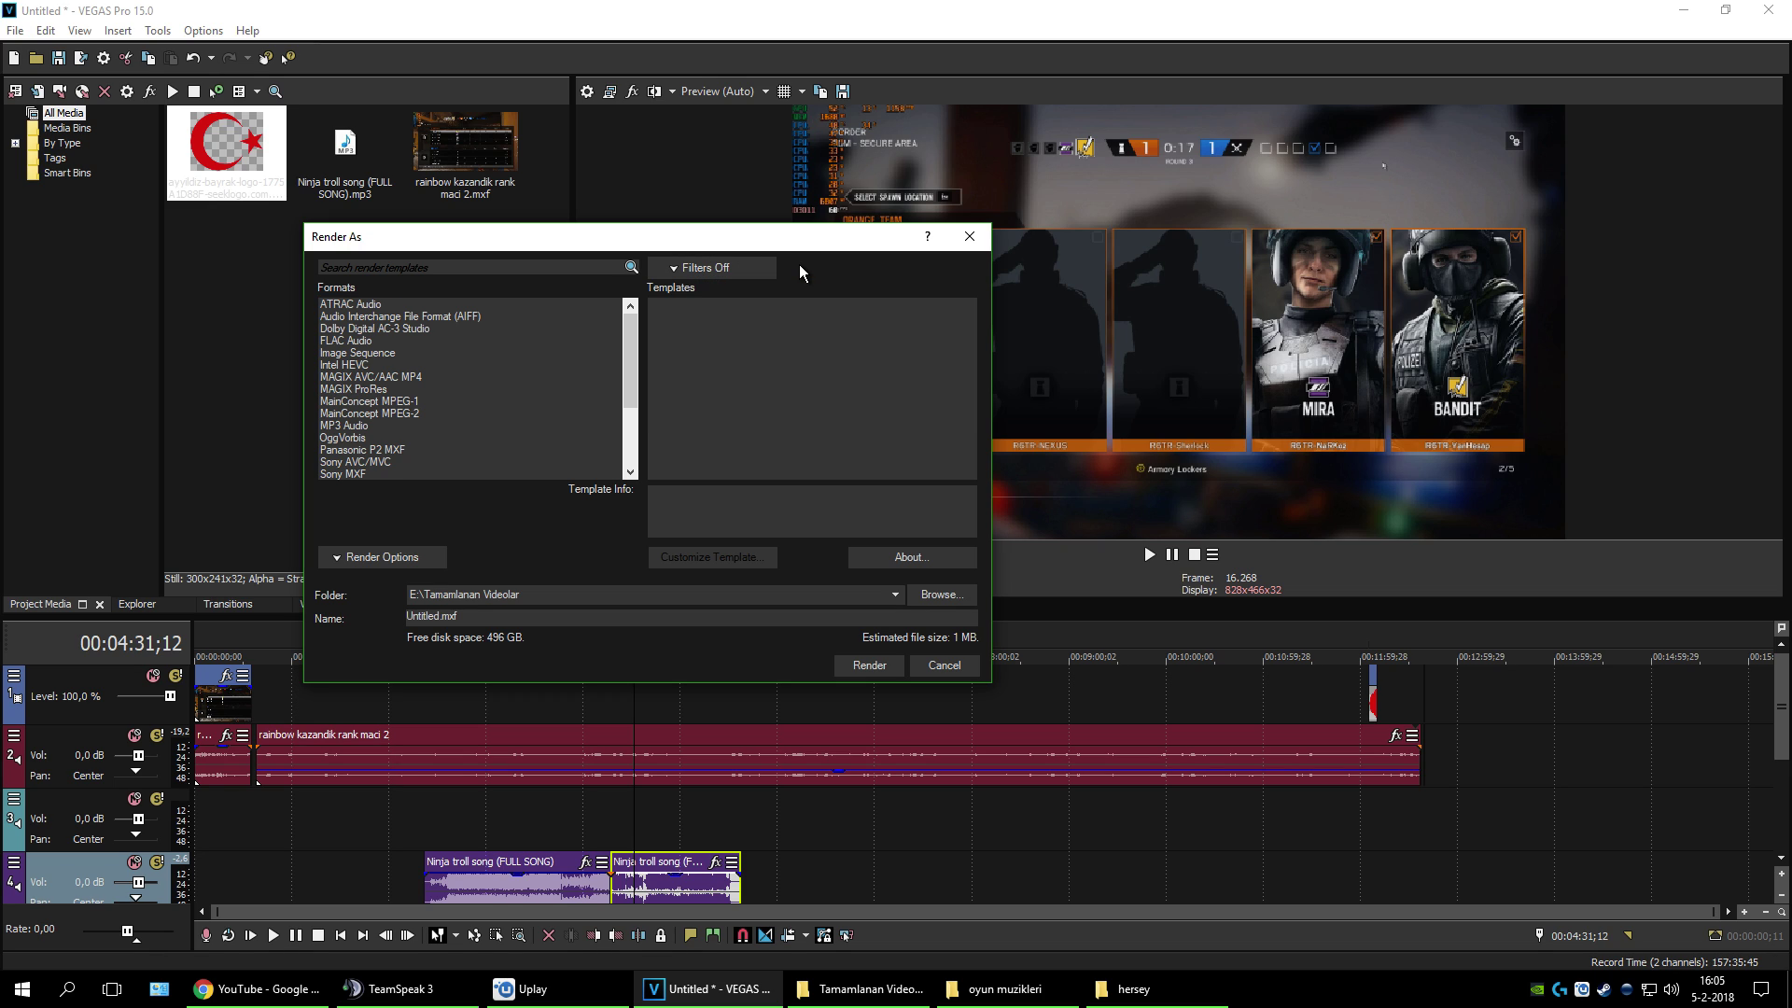
Step: Examine the Sony MXF render templates, comparing the HD EX 1920x1080 variants with HD EX 1280x720-60p
scroll(446, 347, down, 3)
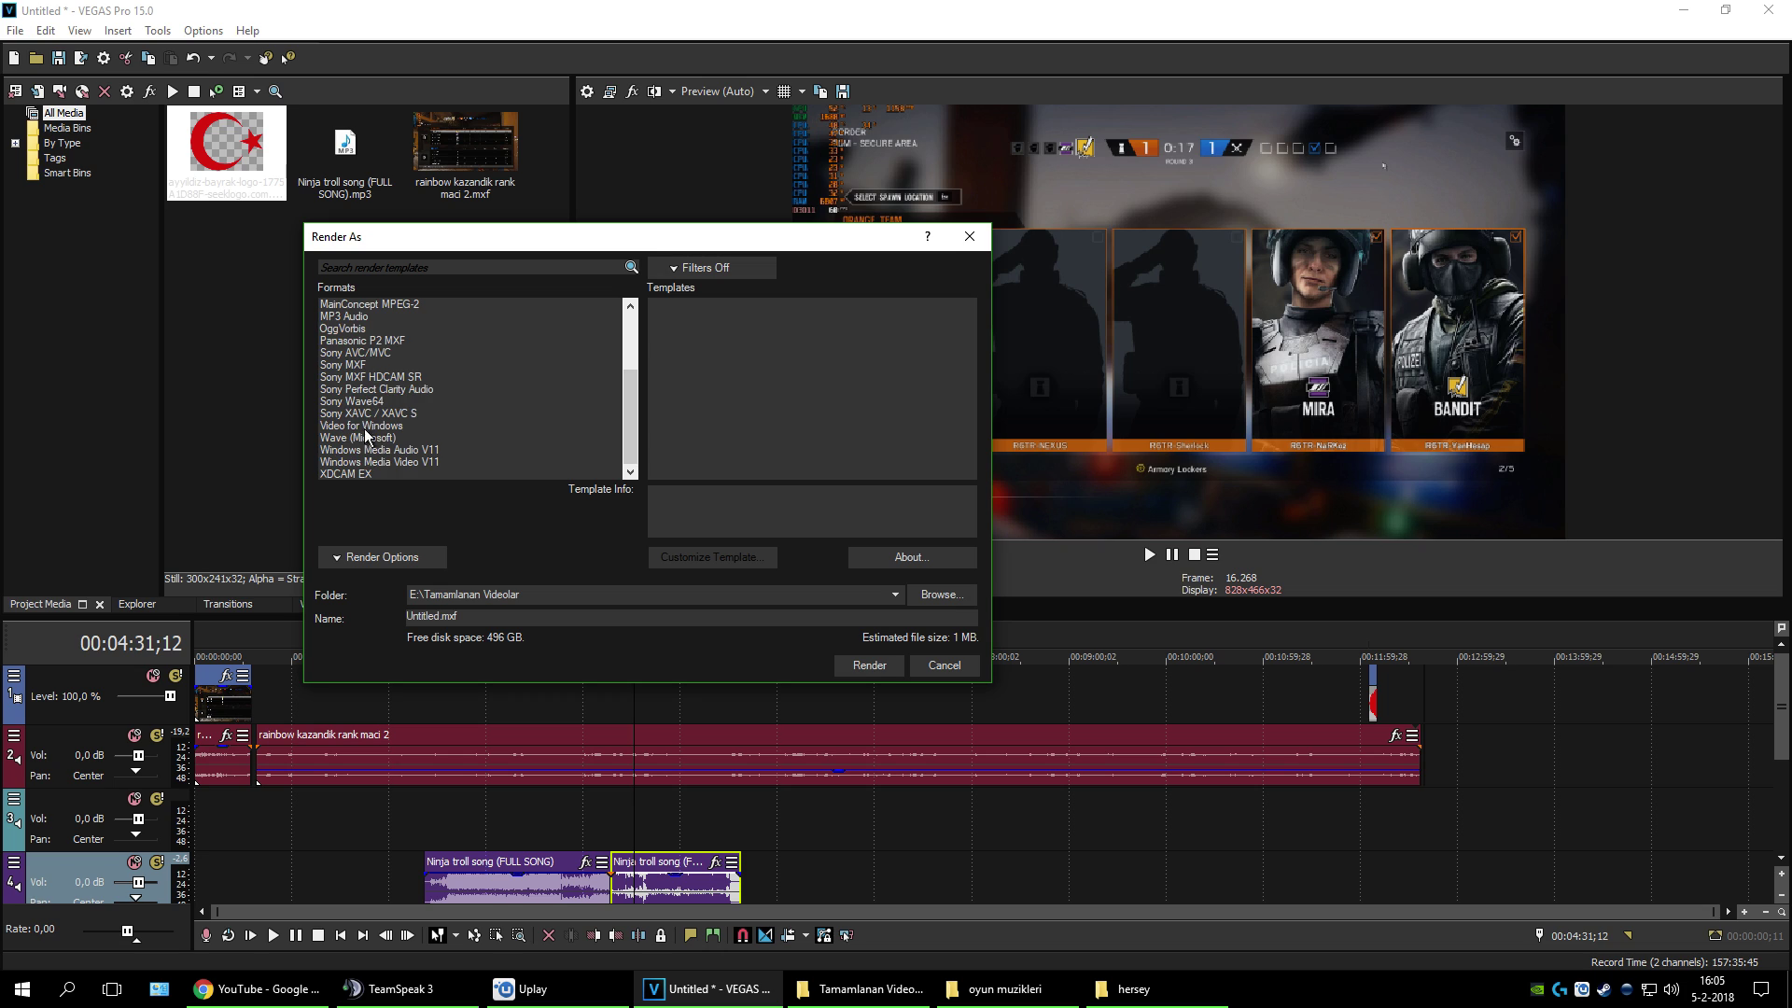
click(344, 366)
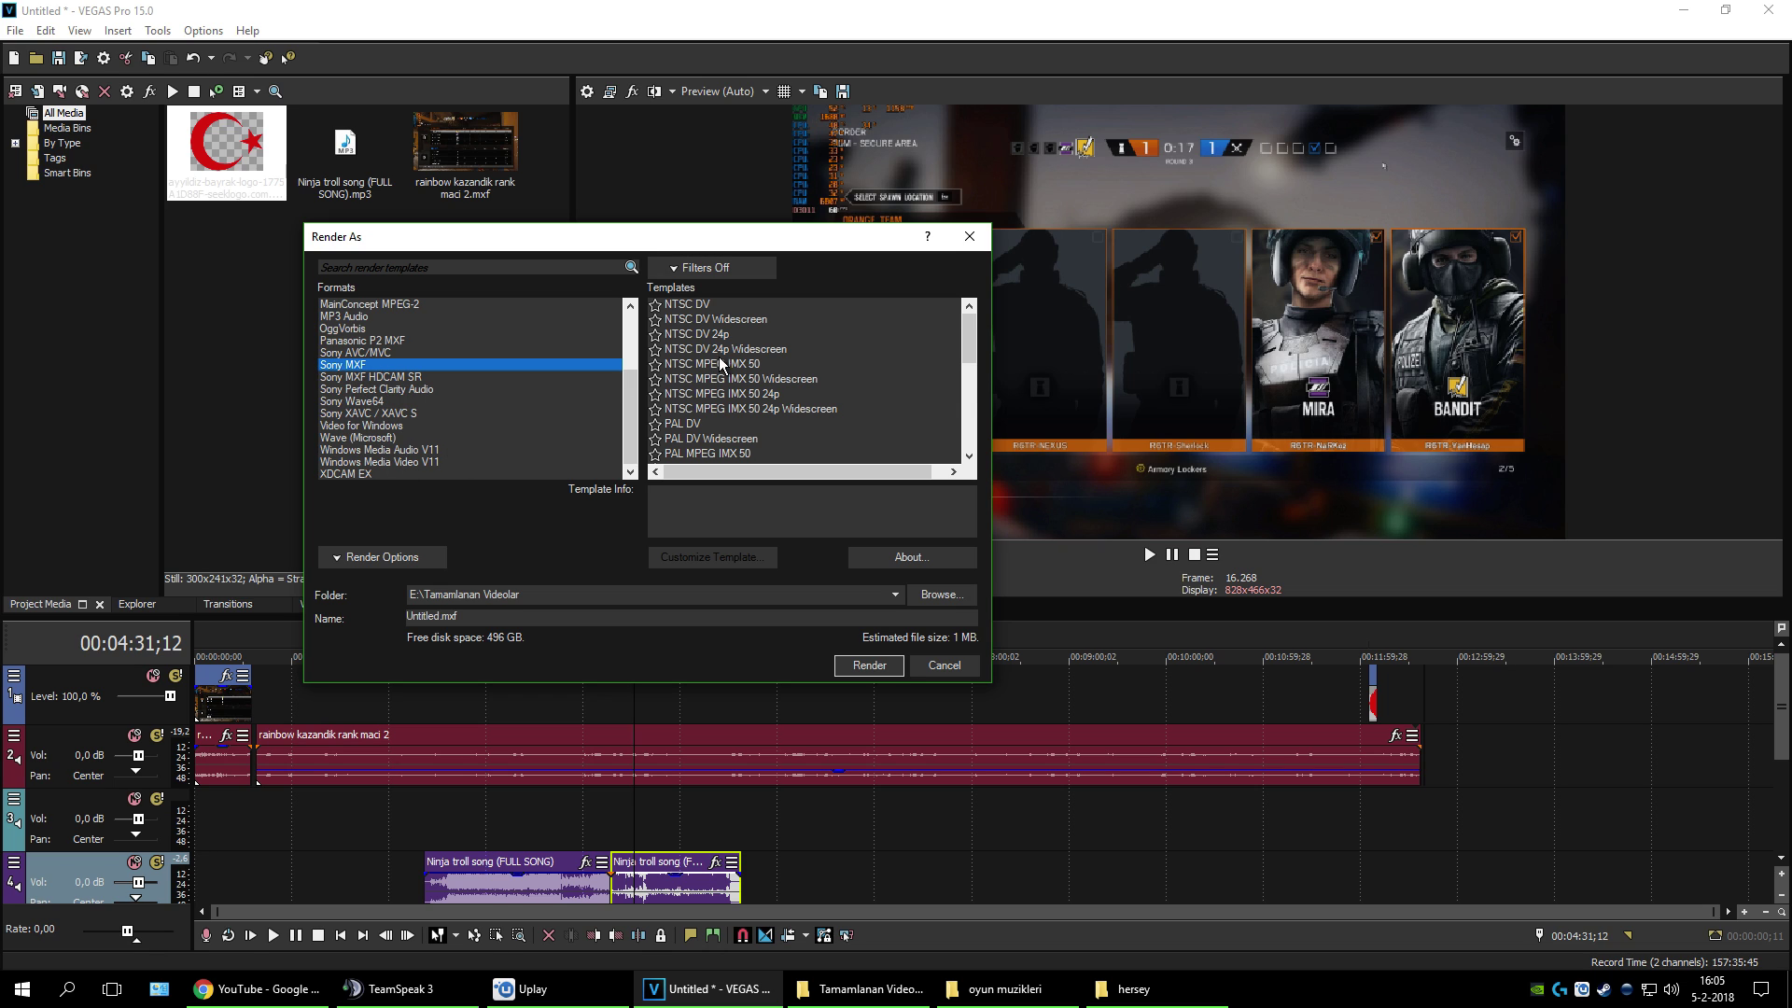
scroll(712, 320, down, 8)
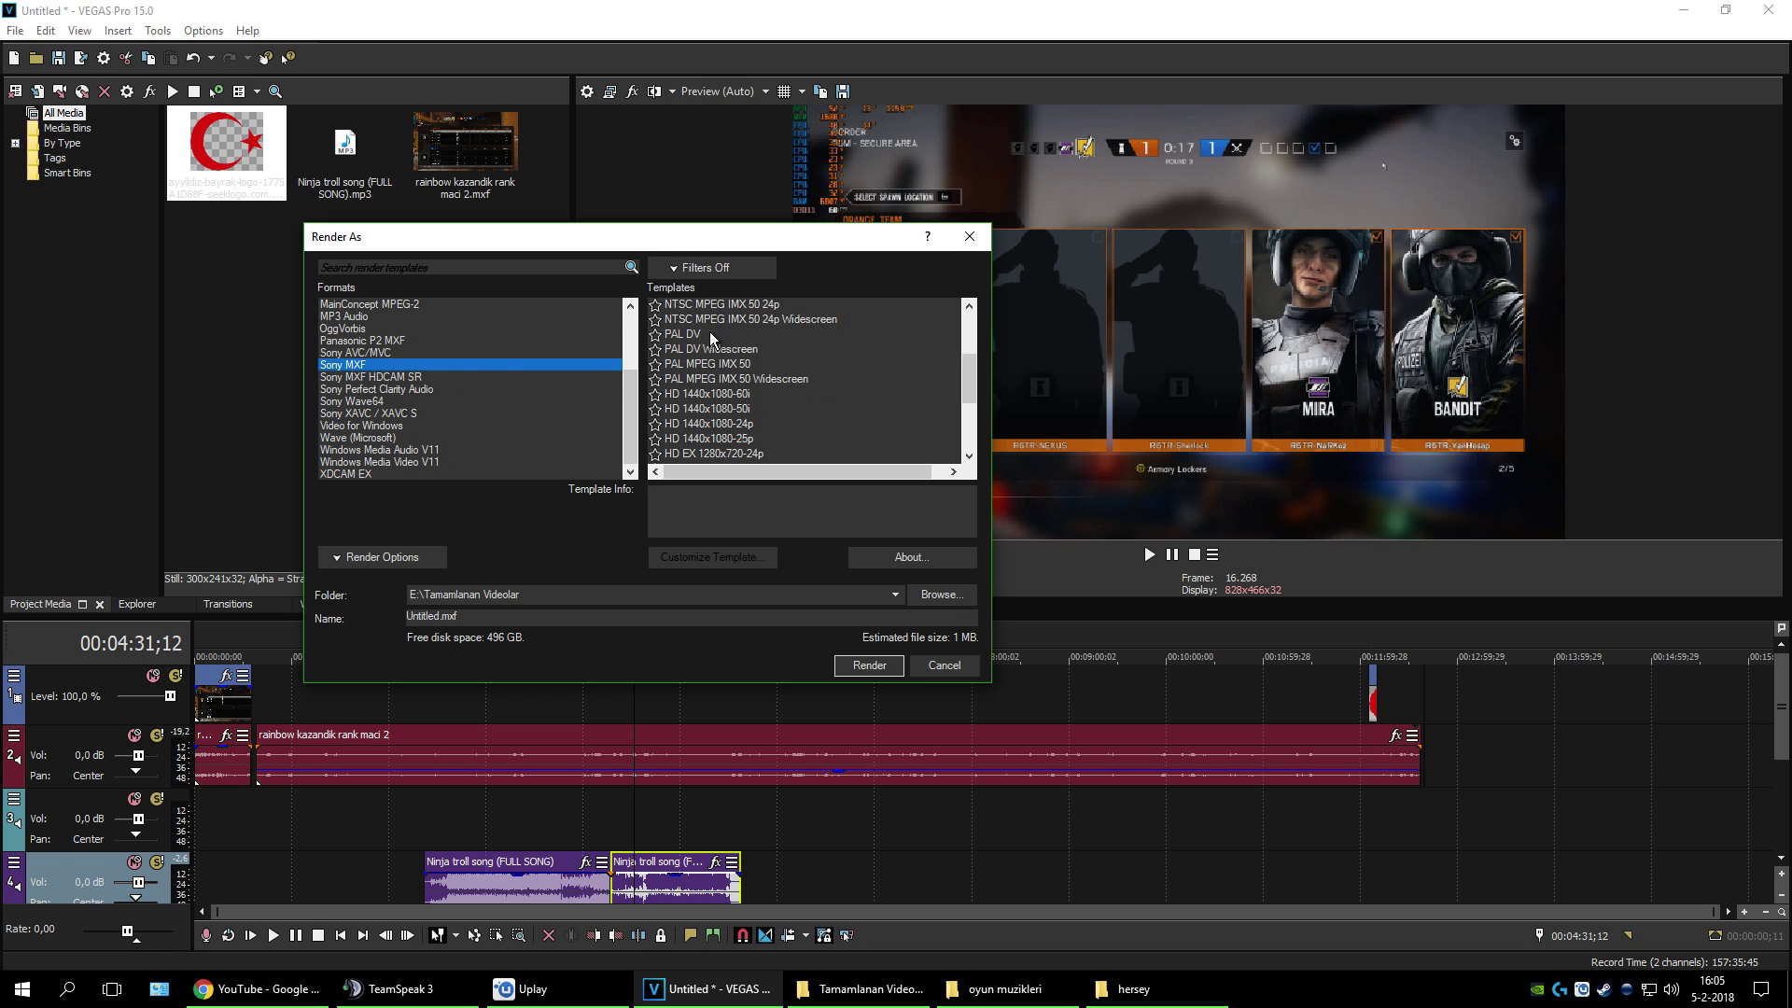
click(745, 368)
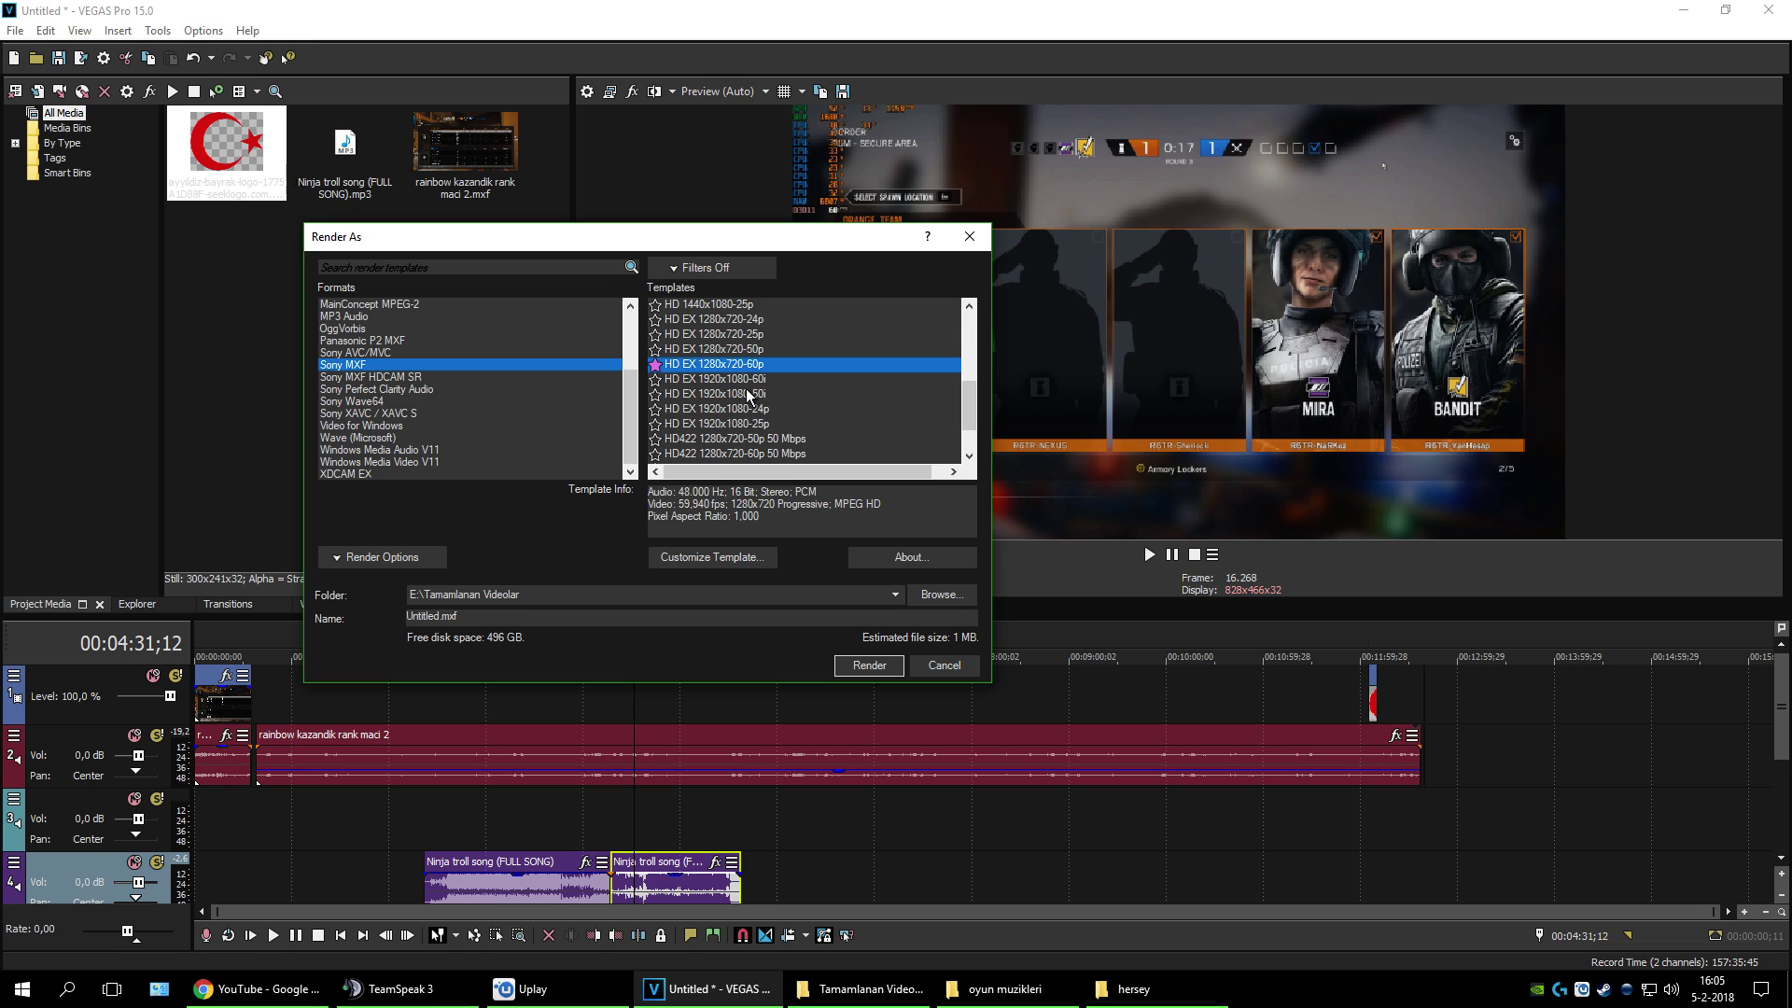
click(746, 394)
click(744, 410)
click(744, 426)
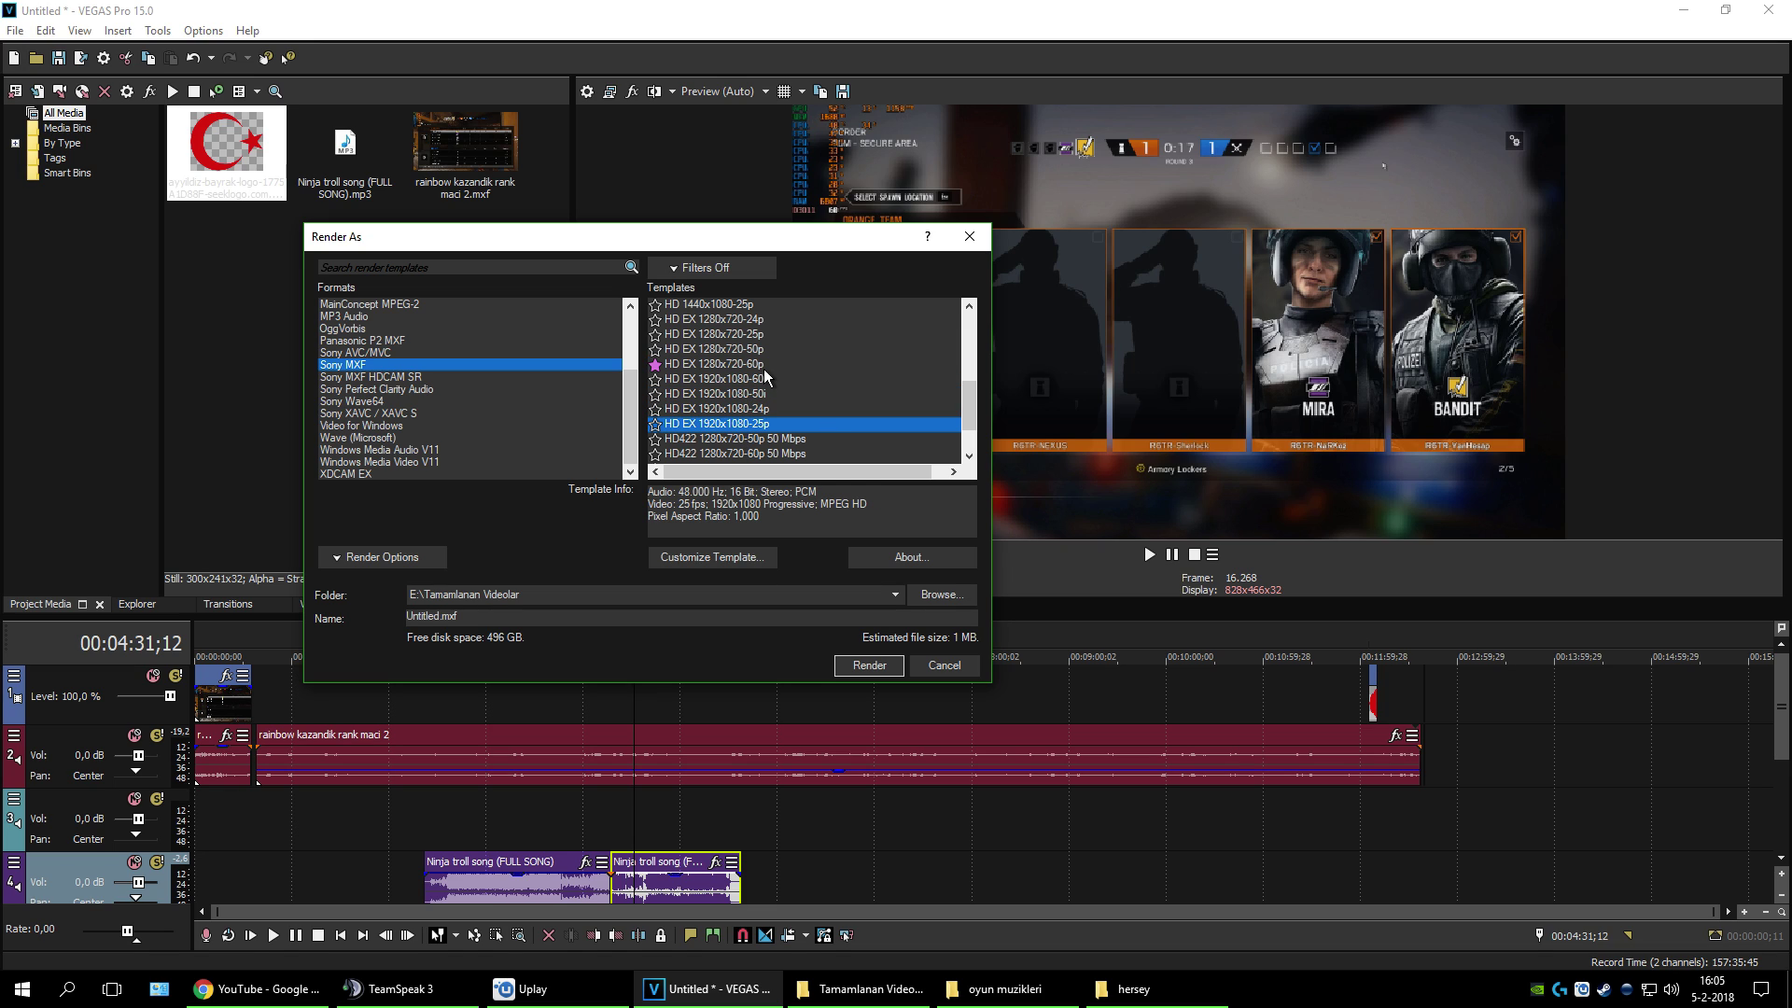
click(728, 365)
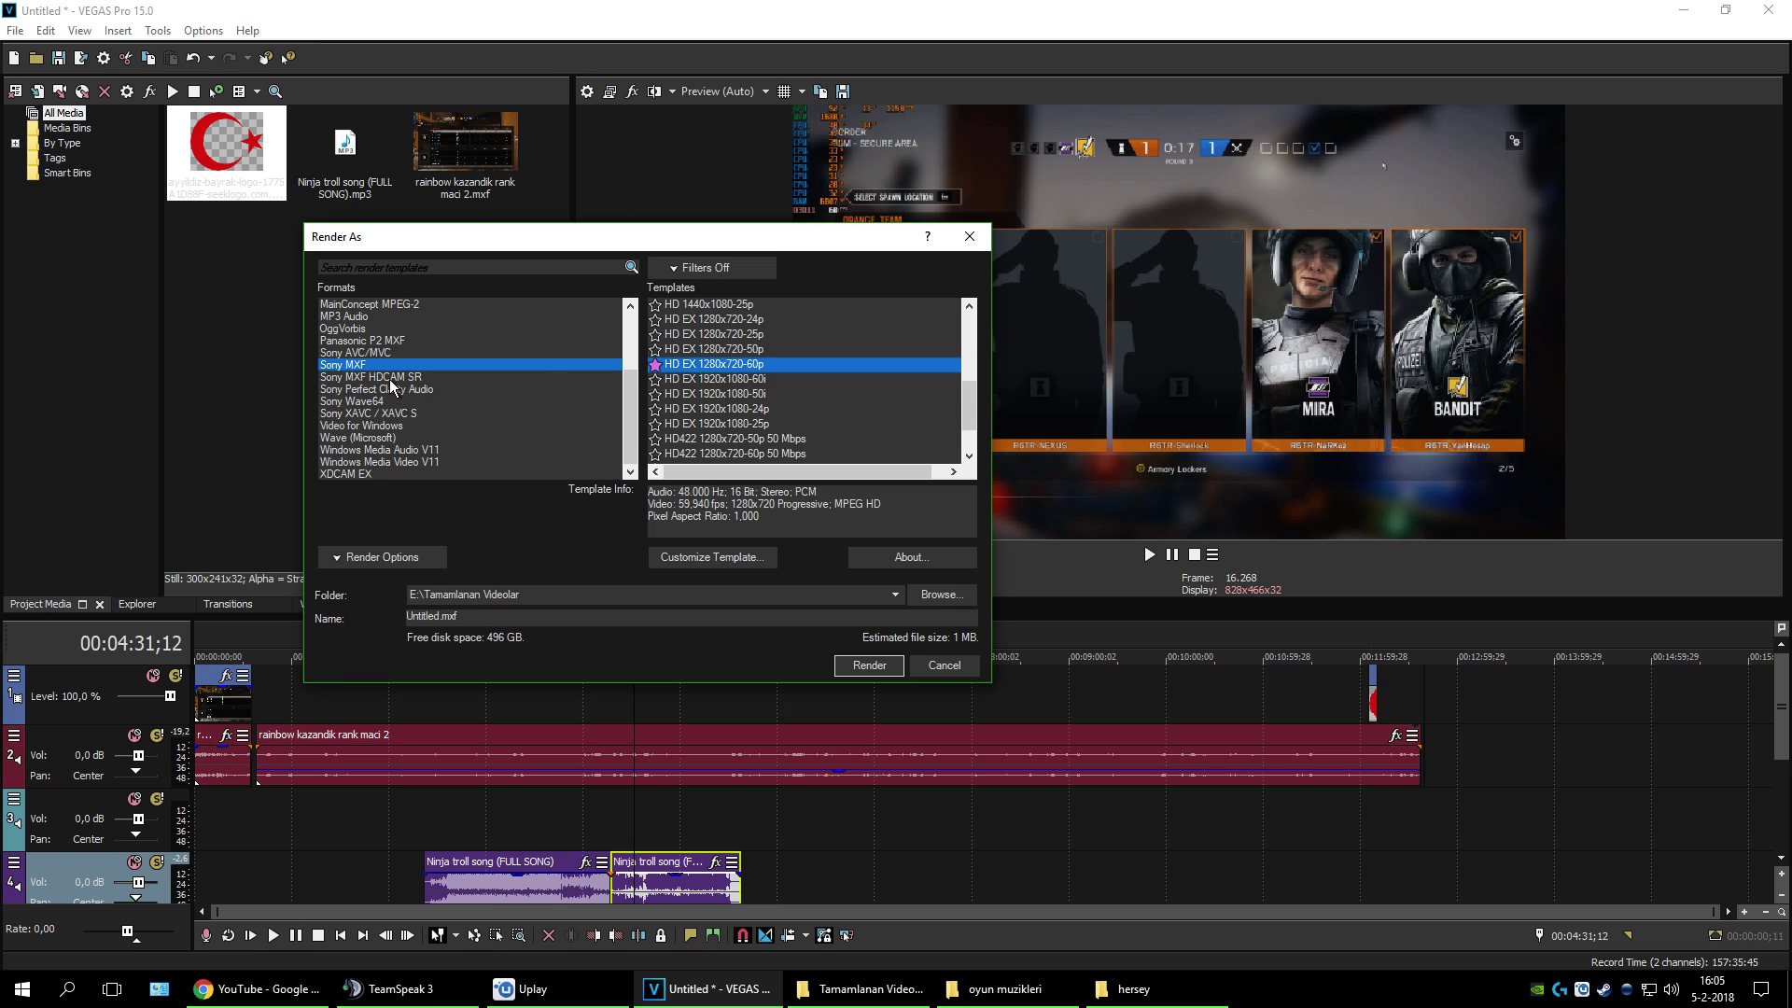
Step: Examine the MAGIX AVC/AAC MP4 templates, comparing Internet HD 1080p at 59.94, 50 and 29.97 fps
scroll(391, 386, up, 3)
click(341, 377)
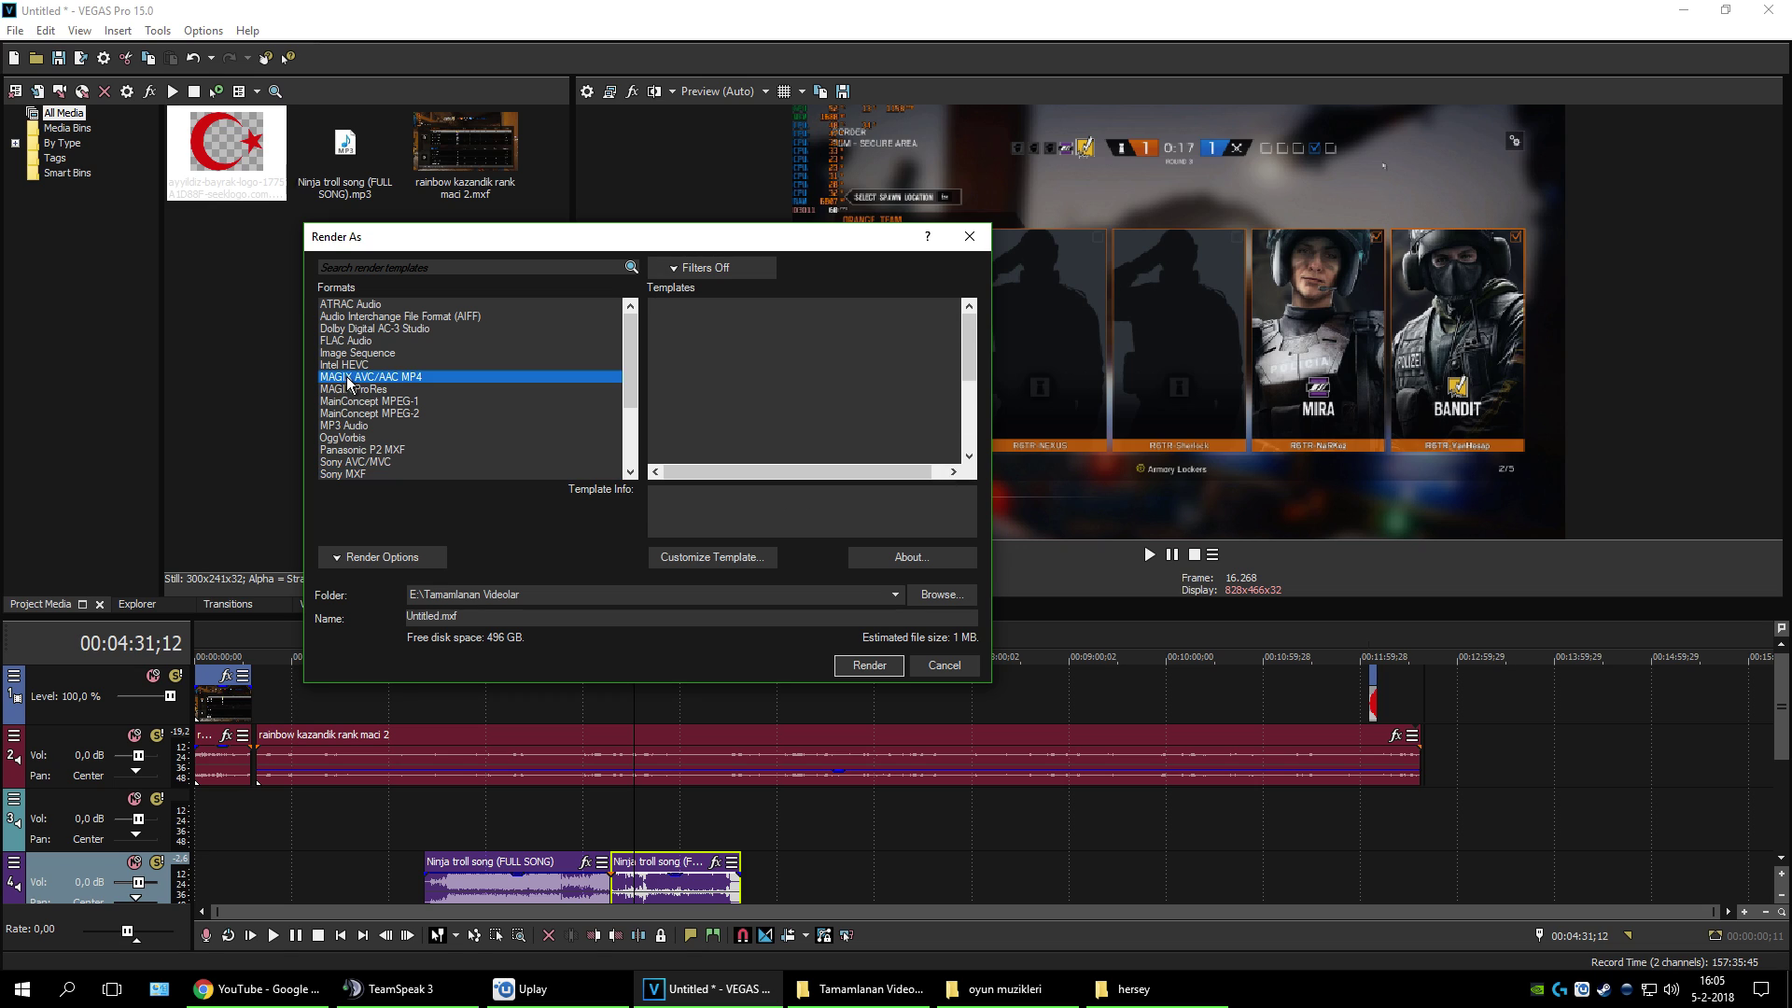
scroll(801, 406, down, 1)
click(771, 380)
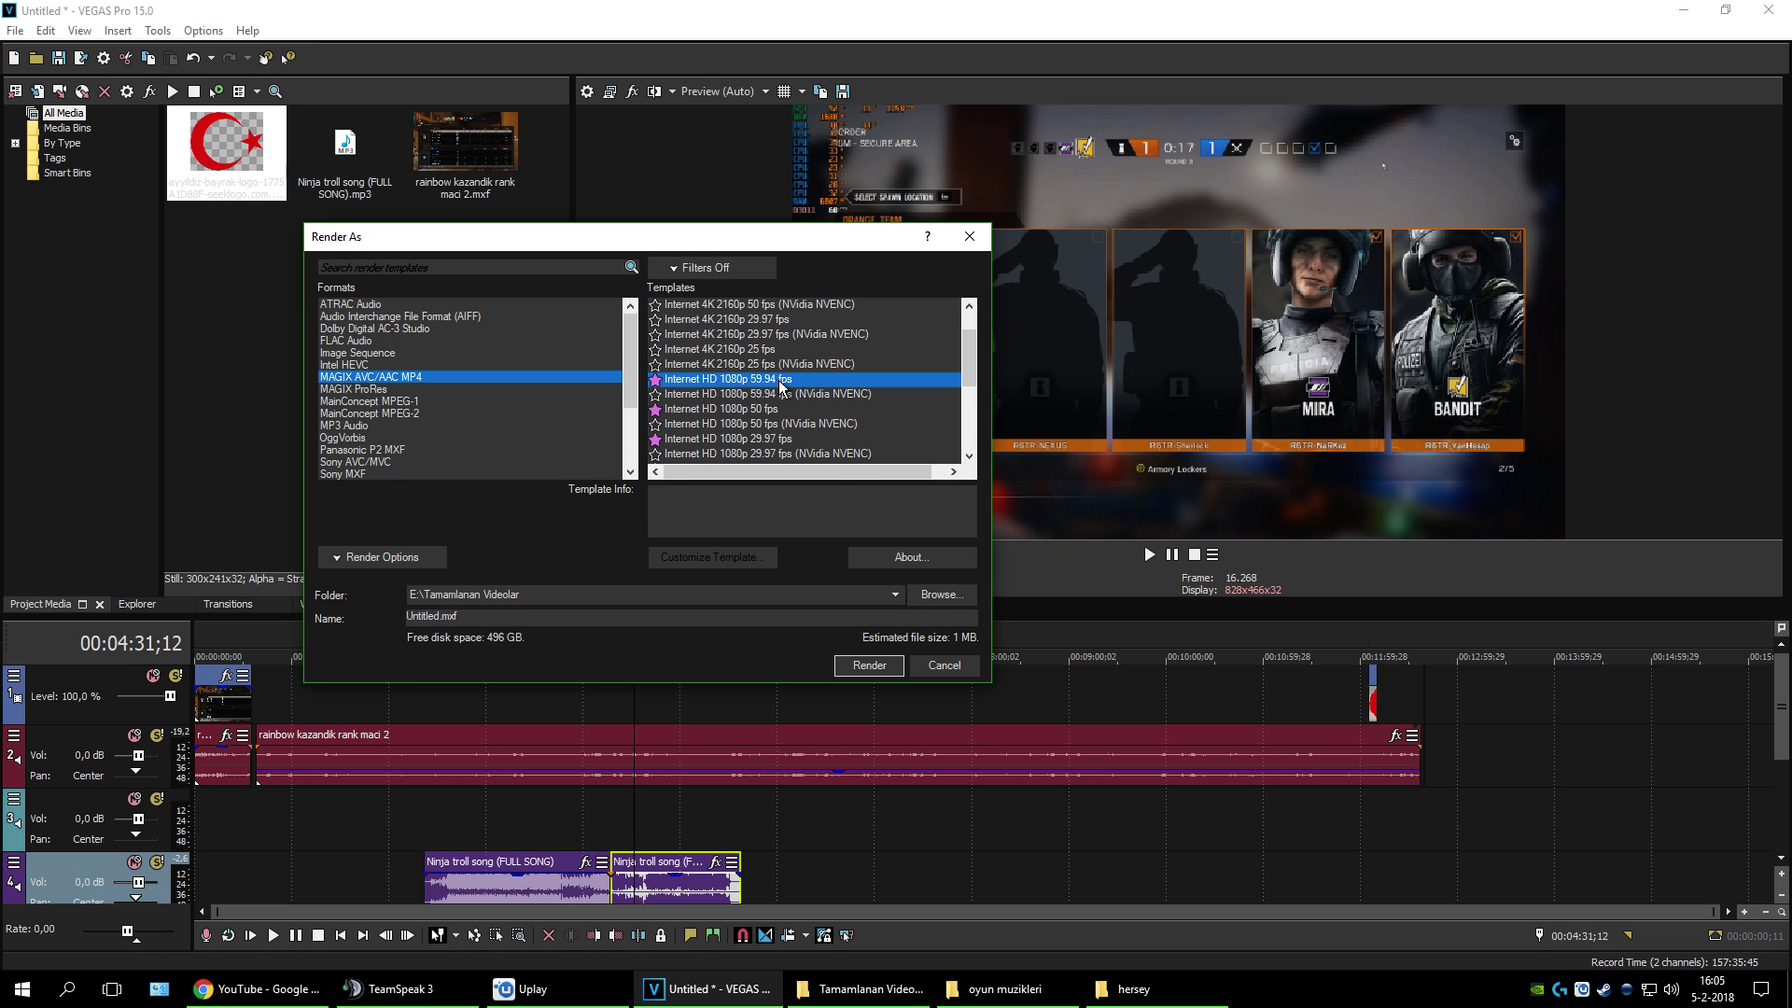
click(773, 408)
click(763, 440)
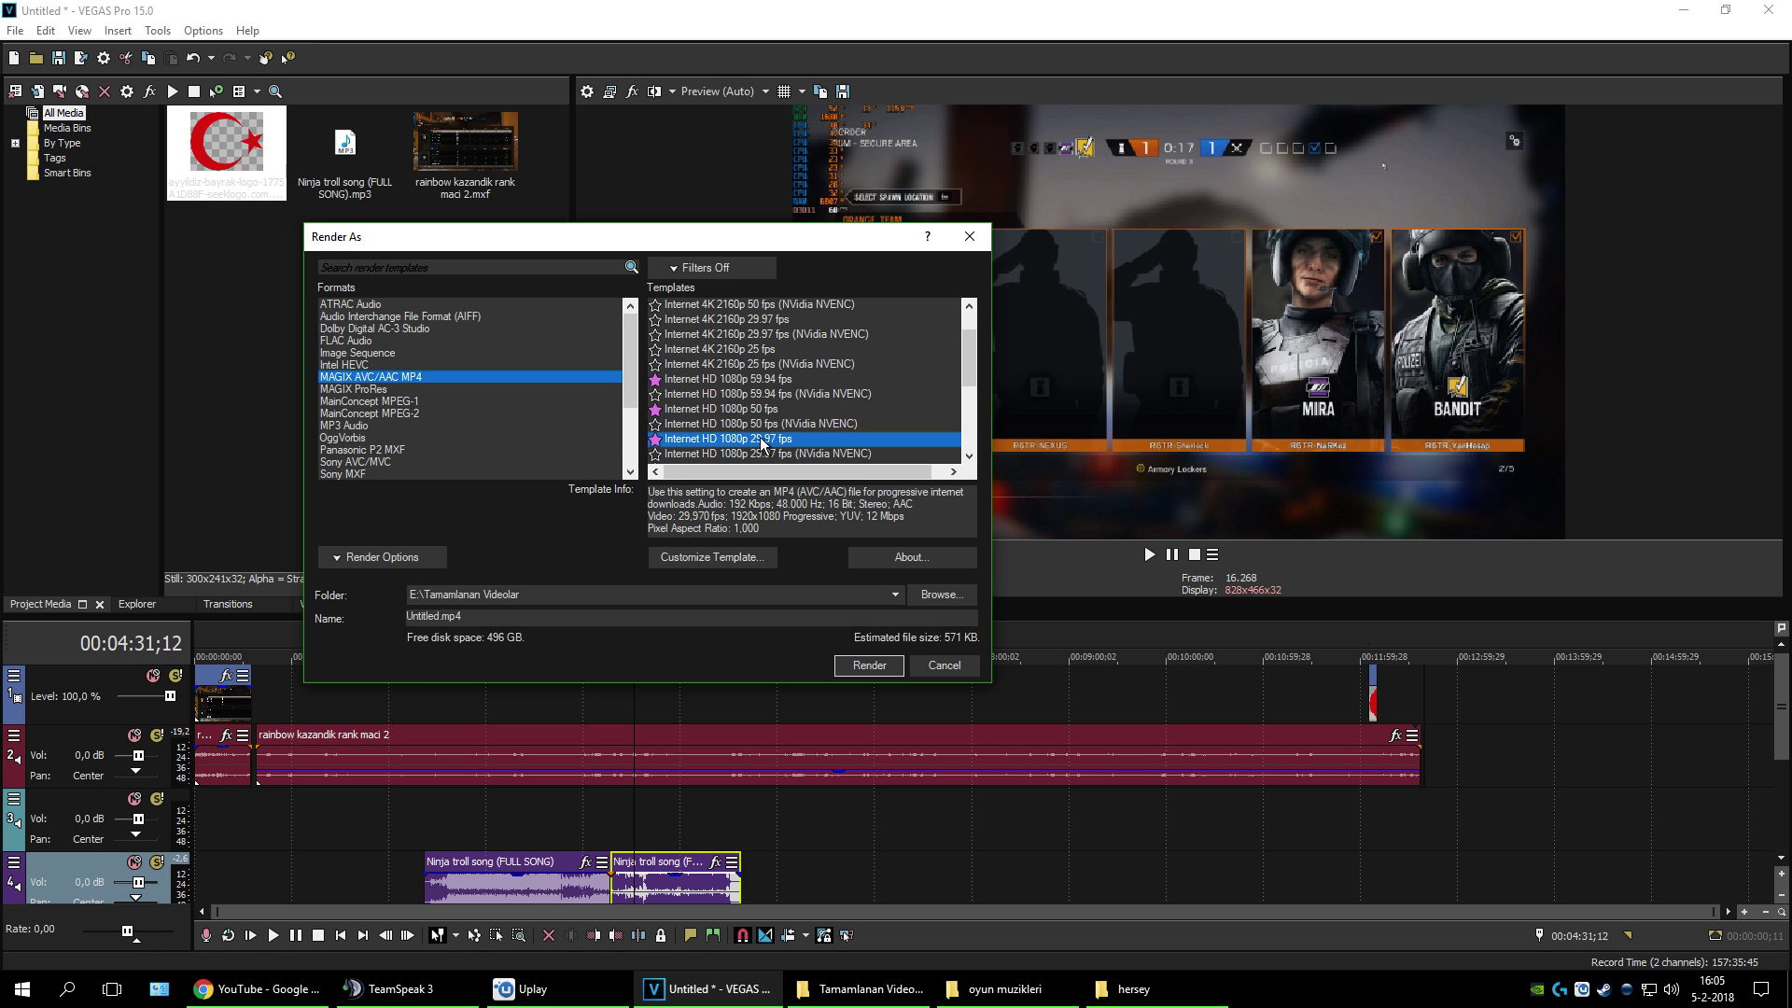
click(746, 380)
scroll(739, 354, down, 1)
scroll(711, 432, up, 1)
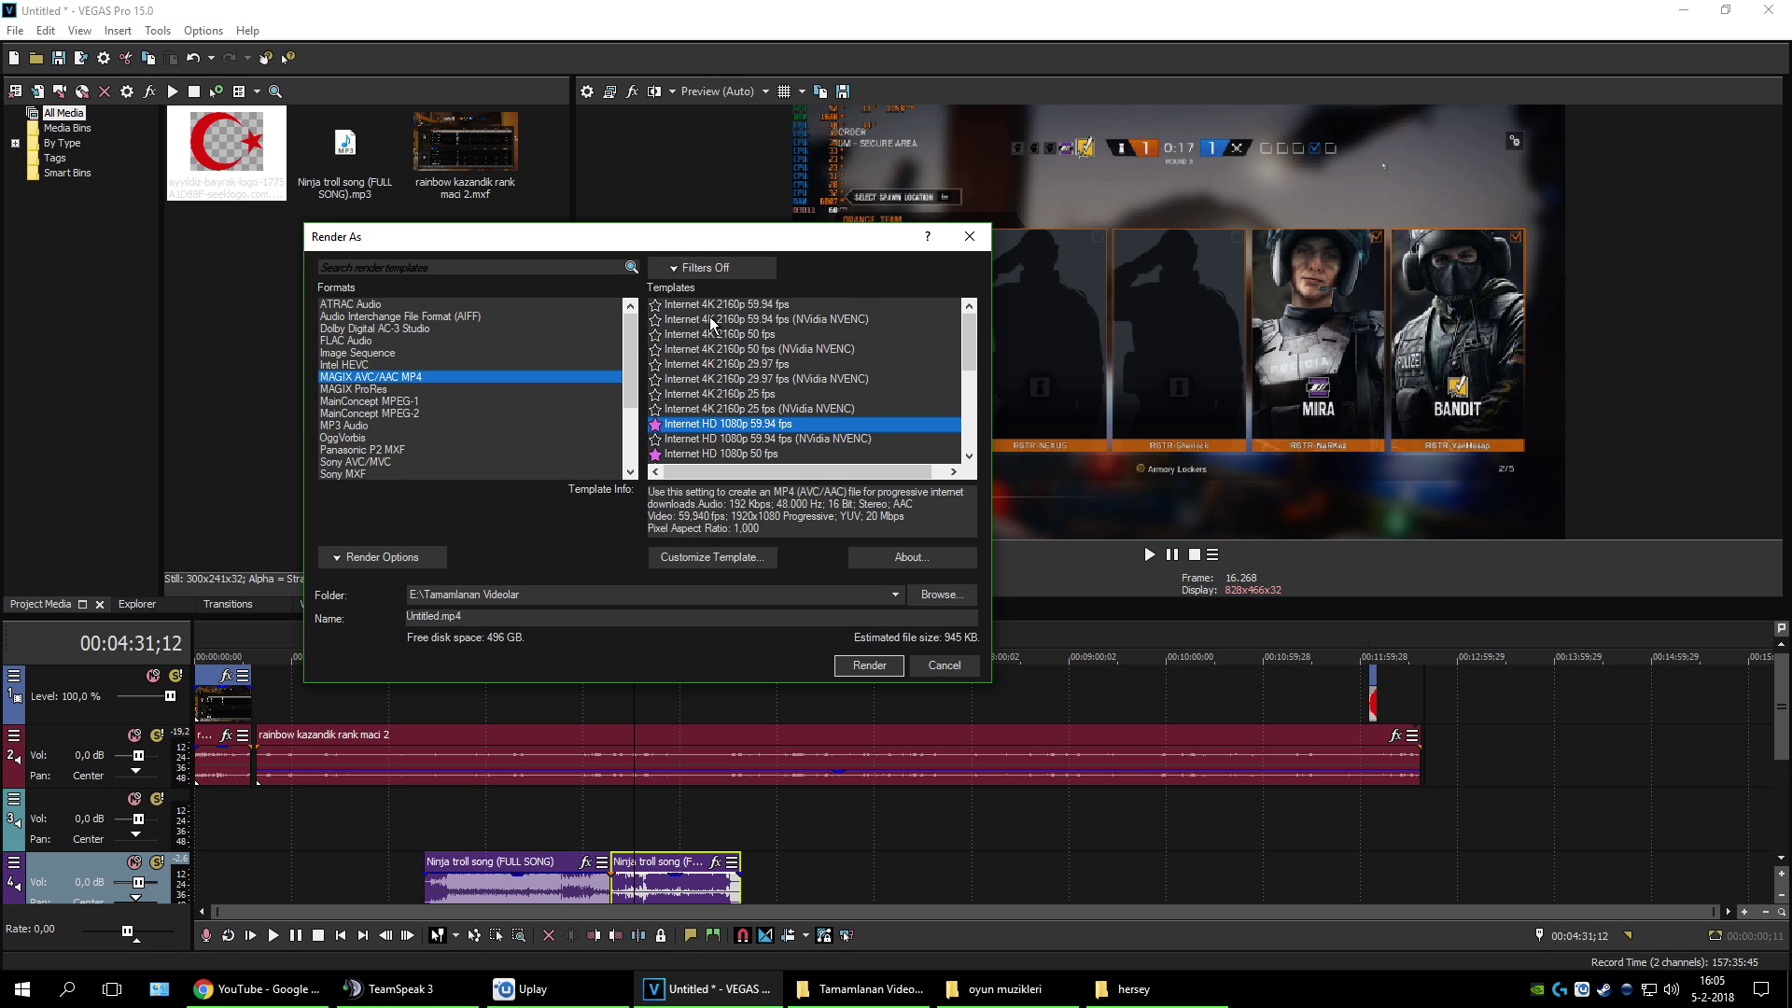
scroll(712, 432, down, 2)
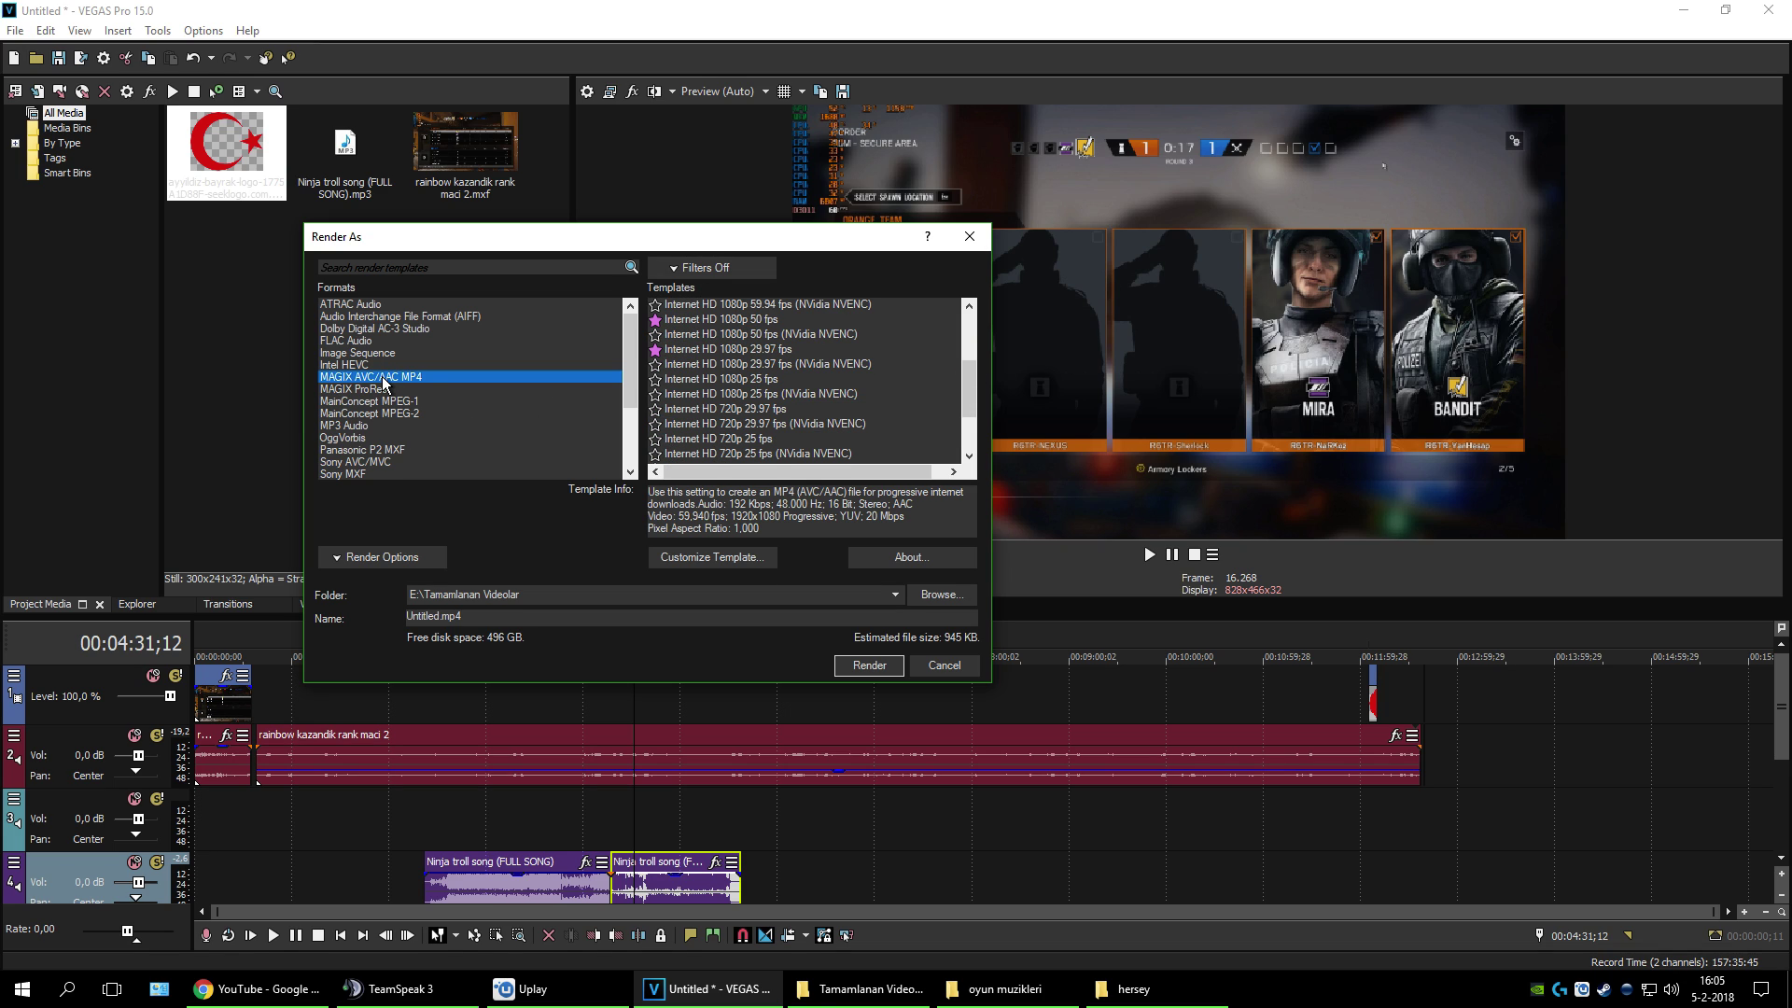
Step: Look through the templates of other render formats, including Sony MXF HDCAM SR, Sony Perfect Clarity Audio, Image Sequence, AIFF and Dolby Digital AC-3 Studio
click(349, 463)
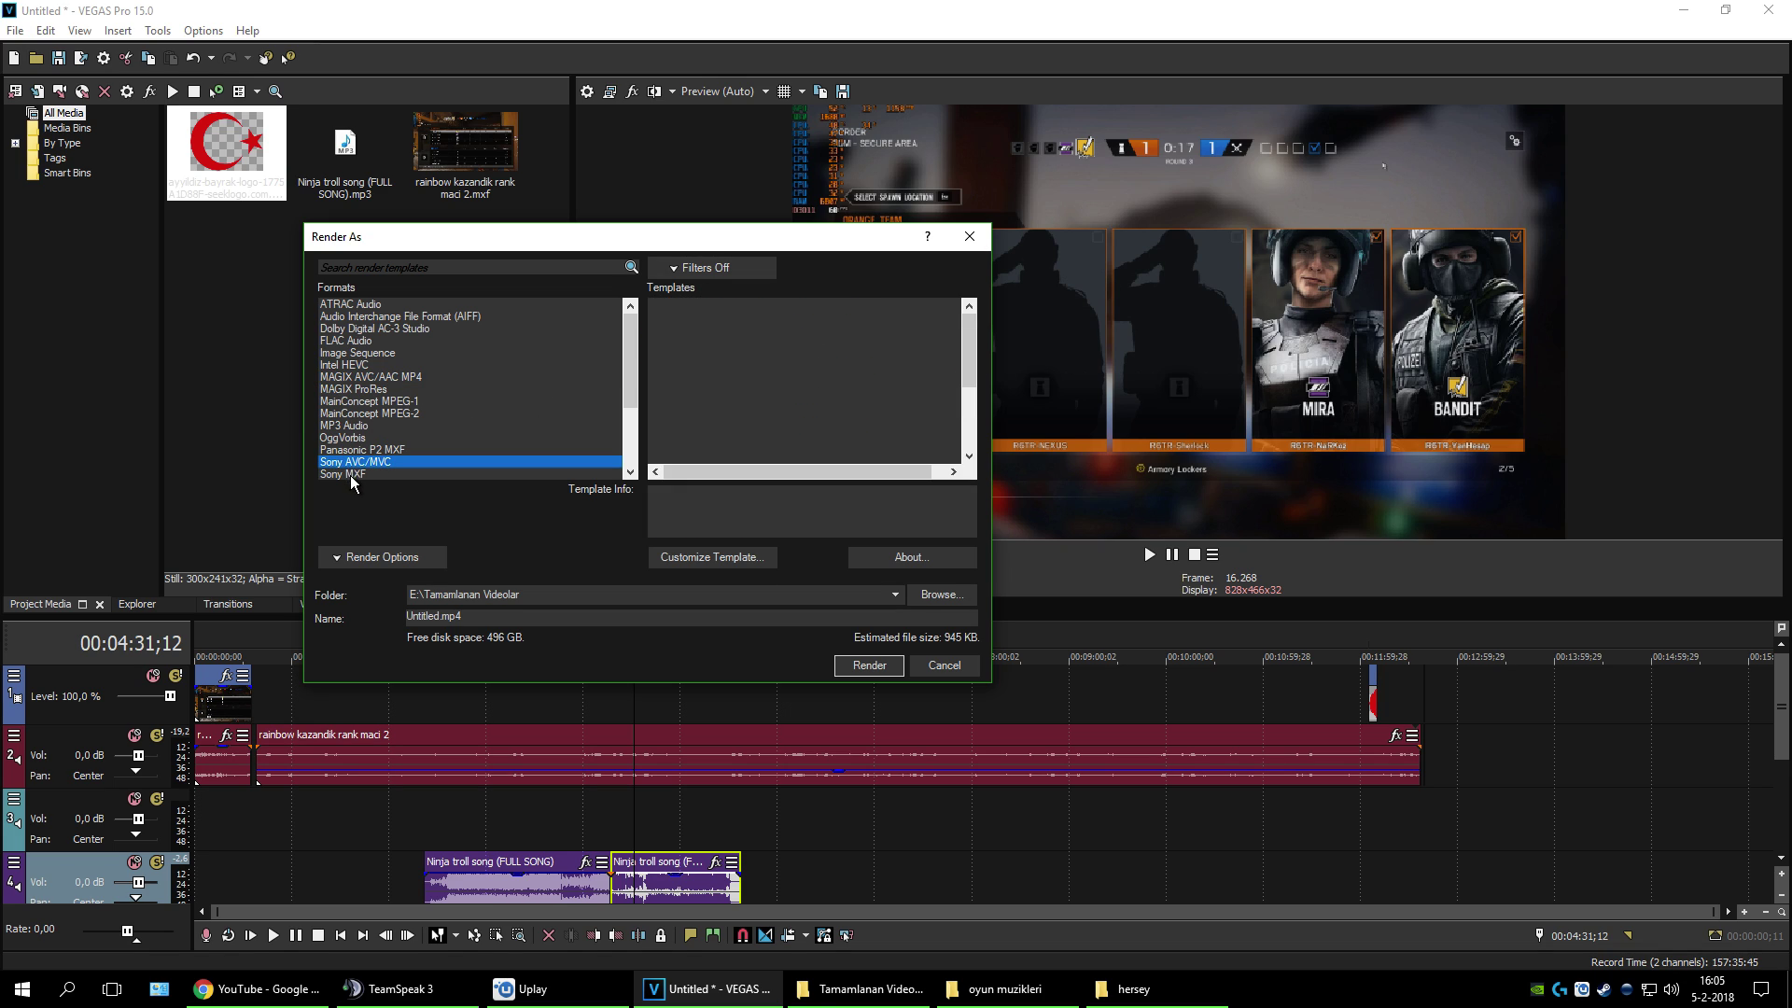
click(349, 474)
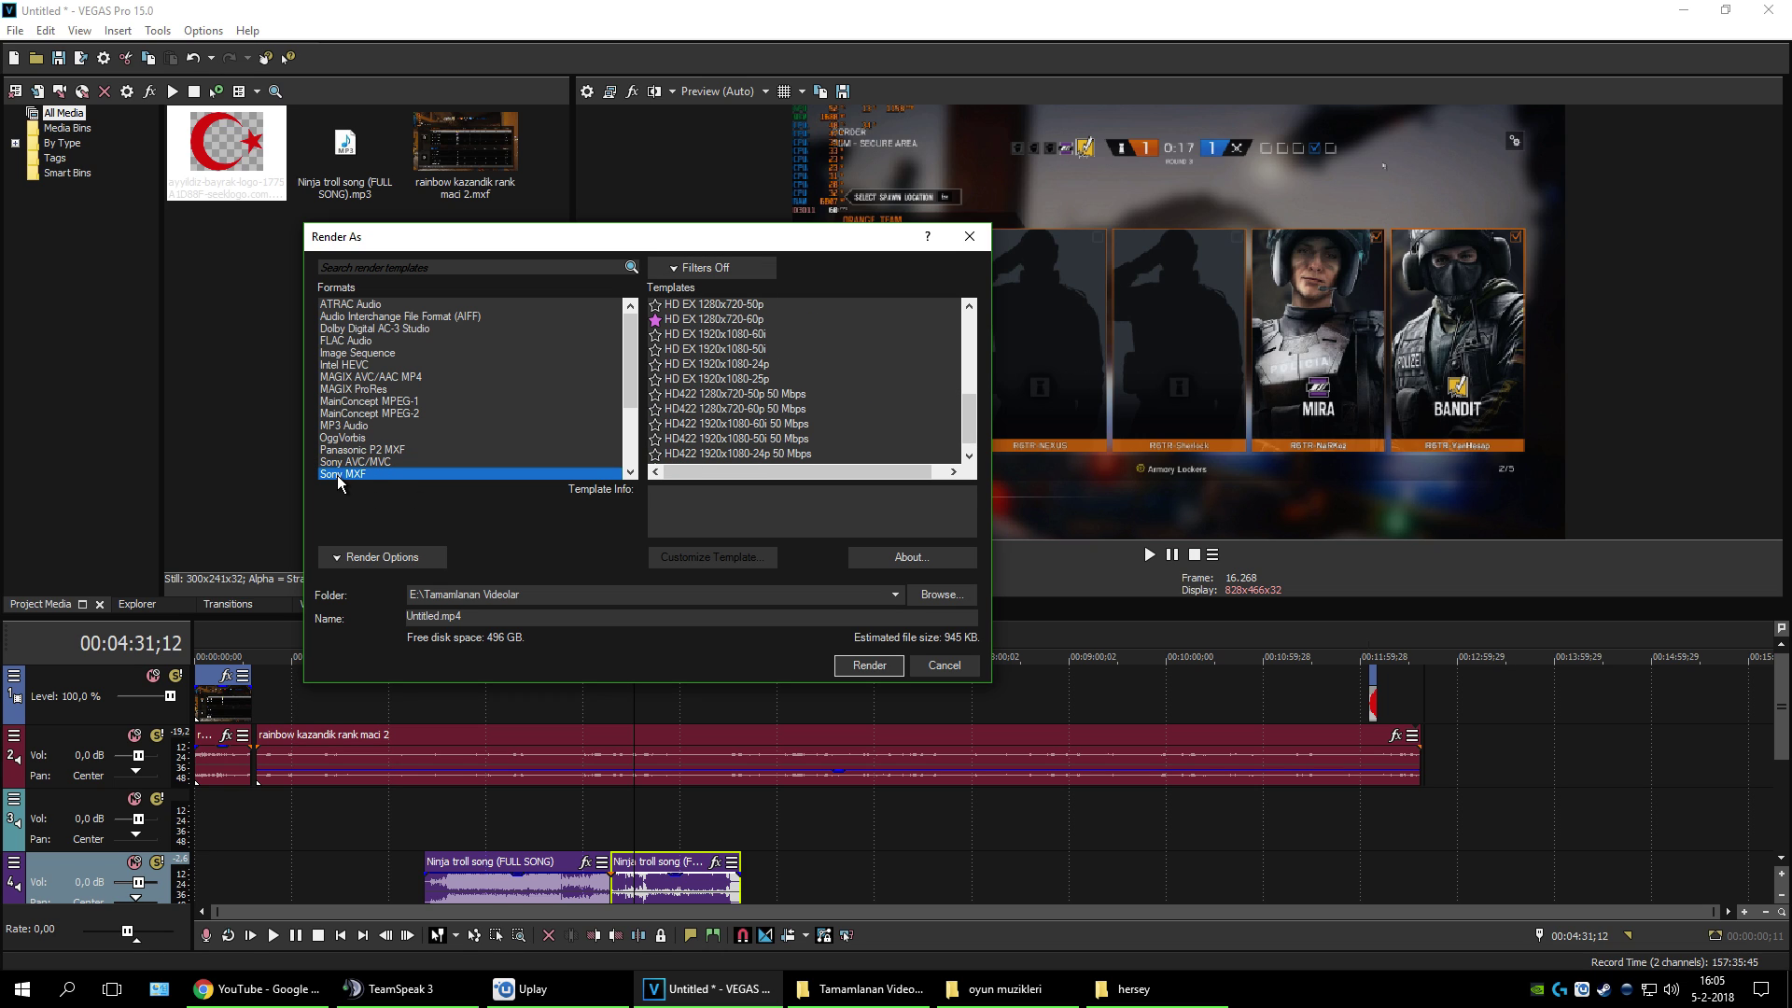
click(368, 377)
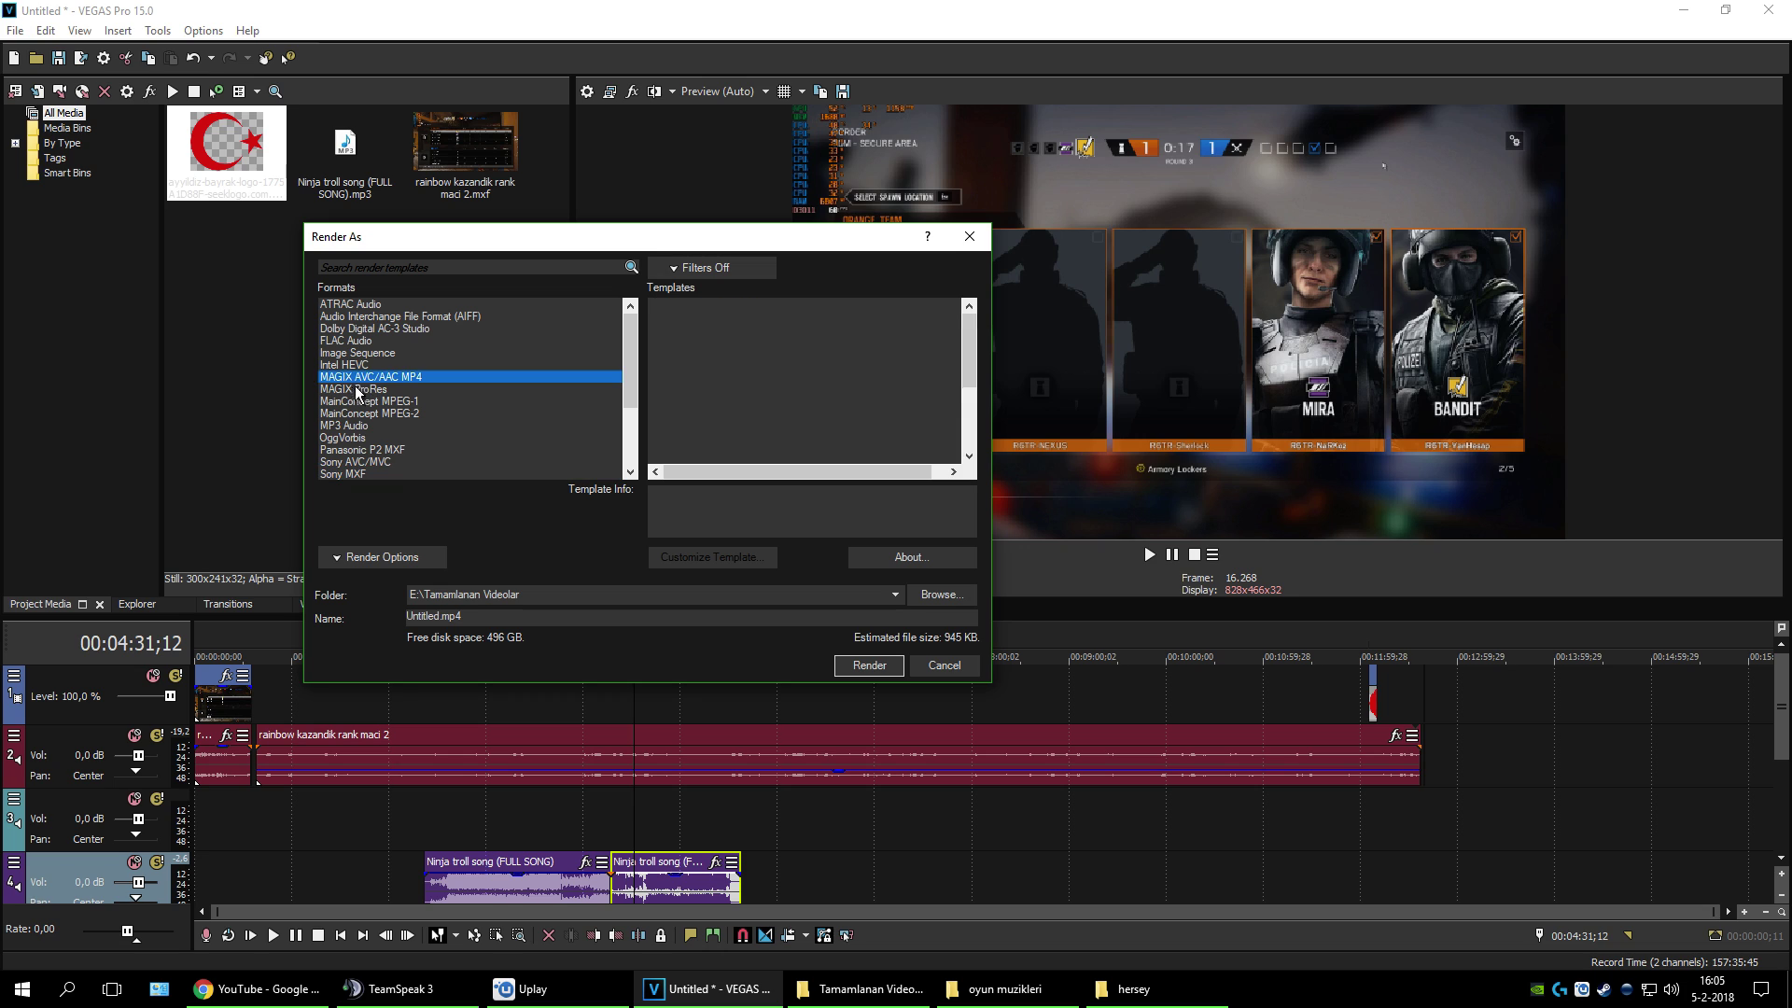
scroll(355, 407, down, 1)
click(382, 463)
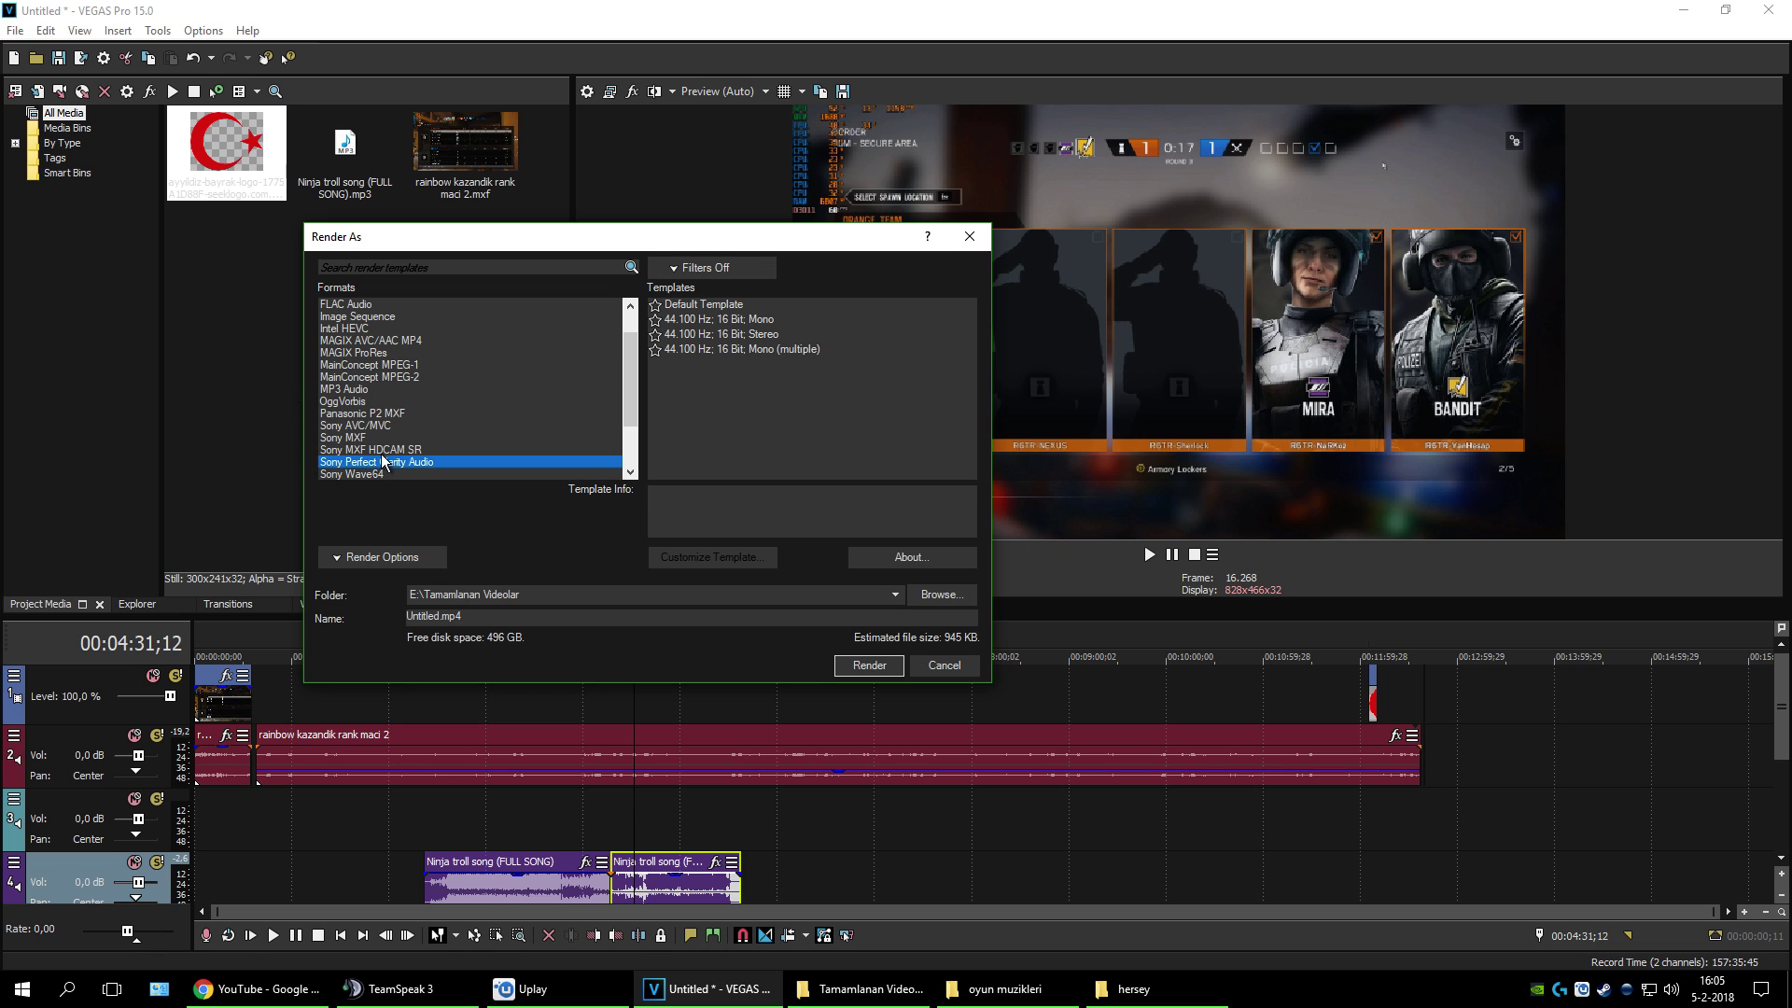
click(387, 447)
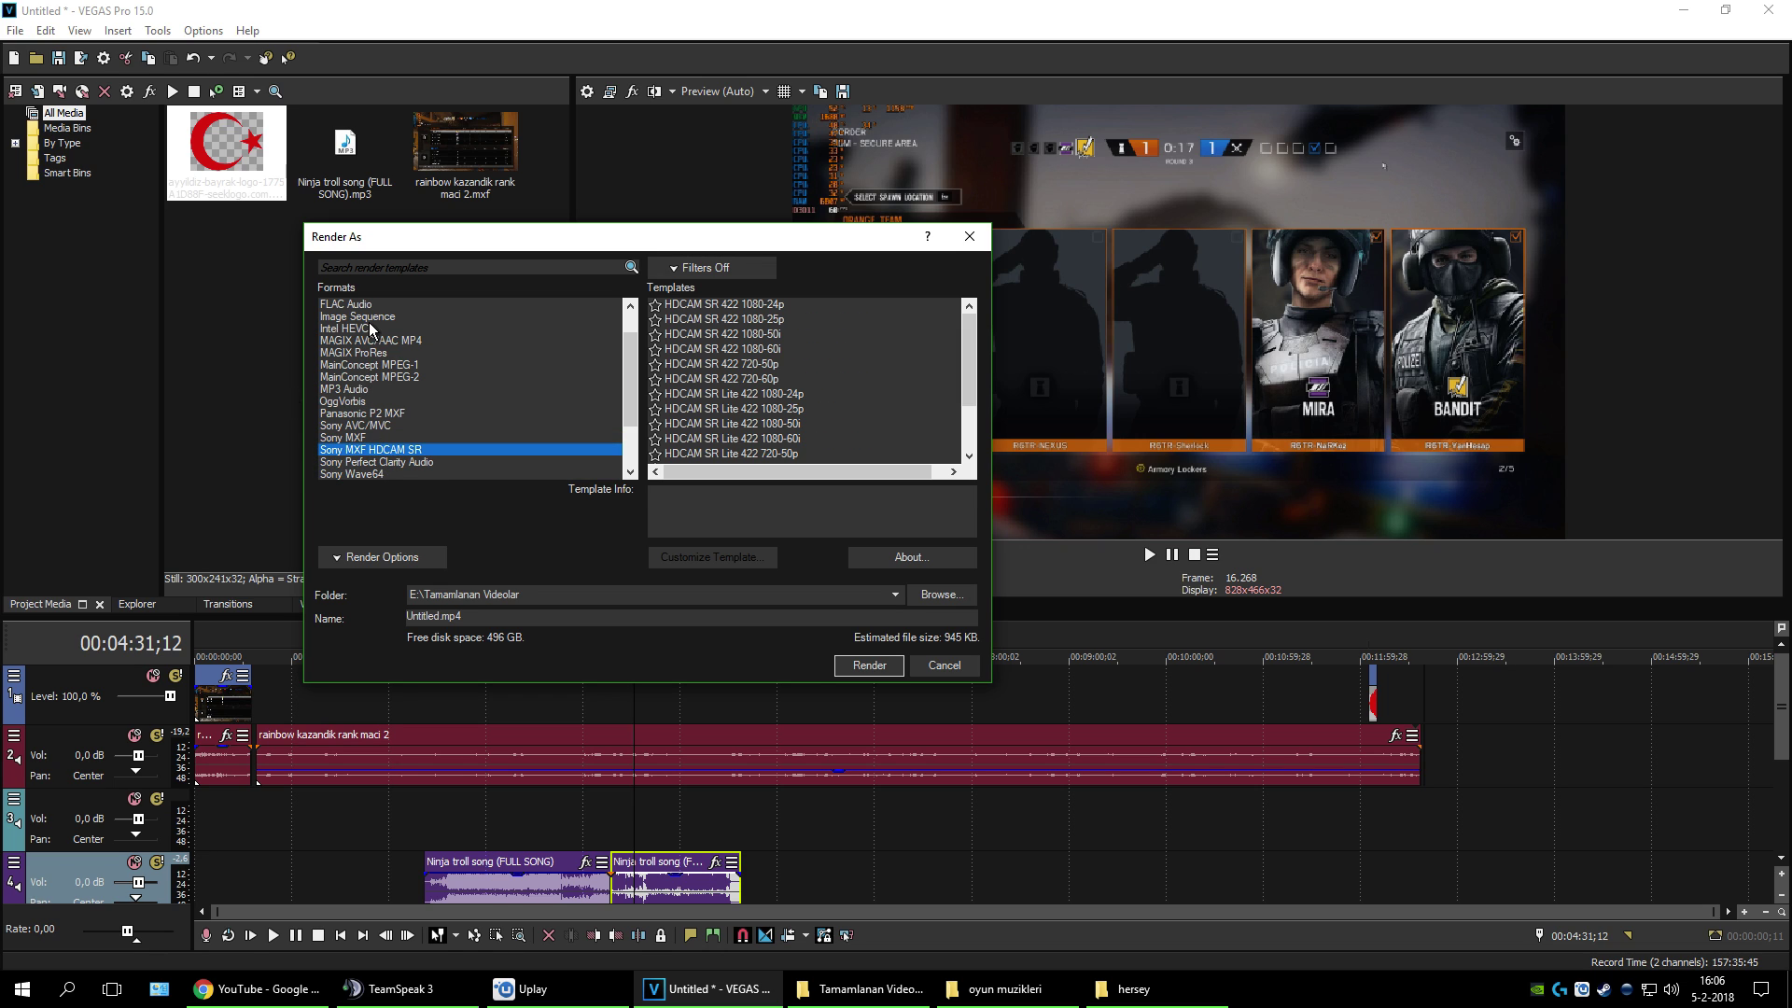
click(375, 328)
scroll(390, 419, up, 3)
click(390, 419)
click(429, 354)
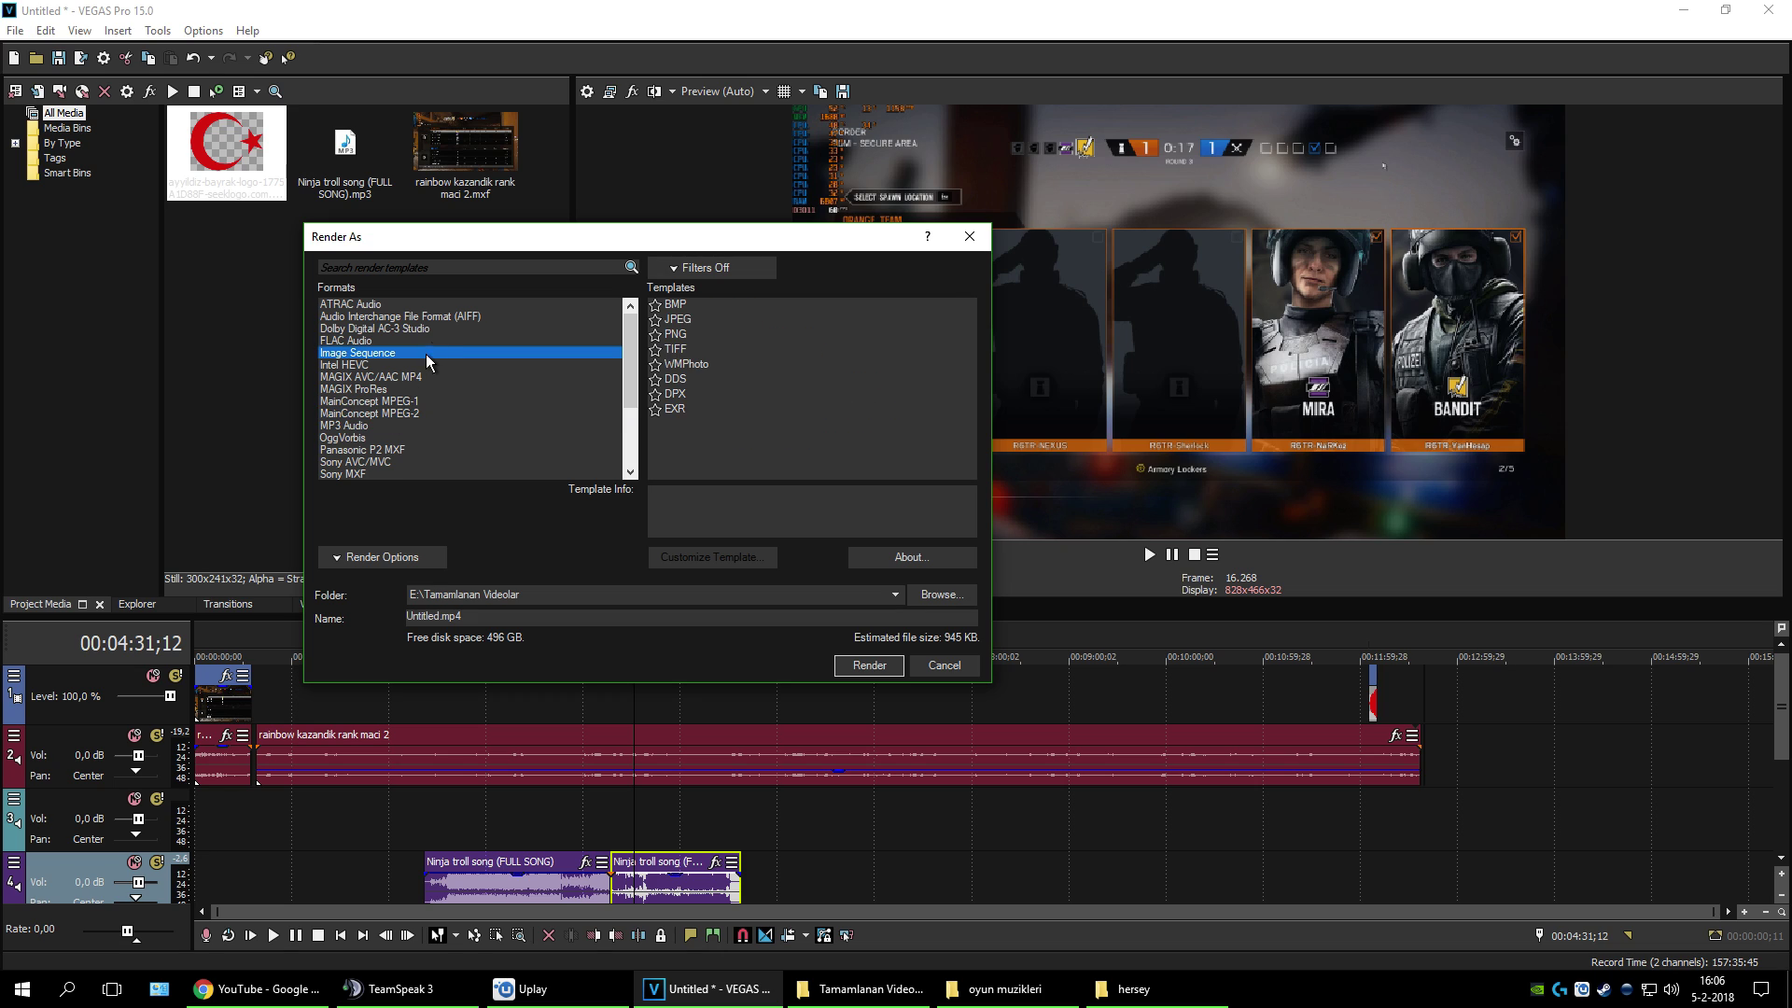
click(426, 318)
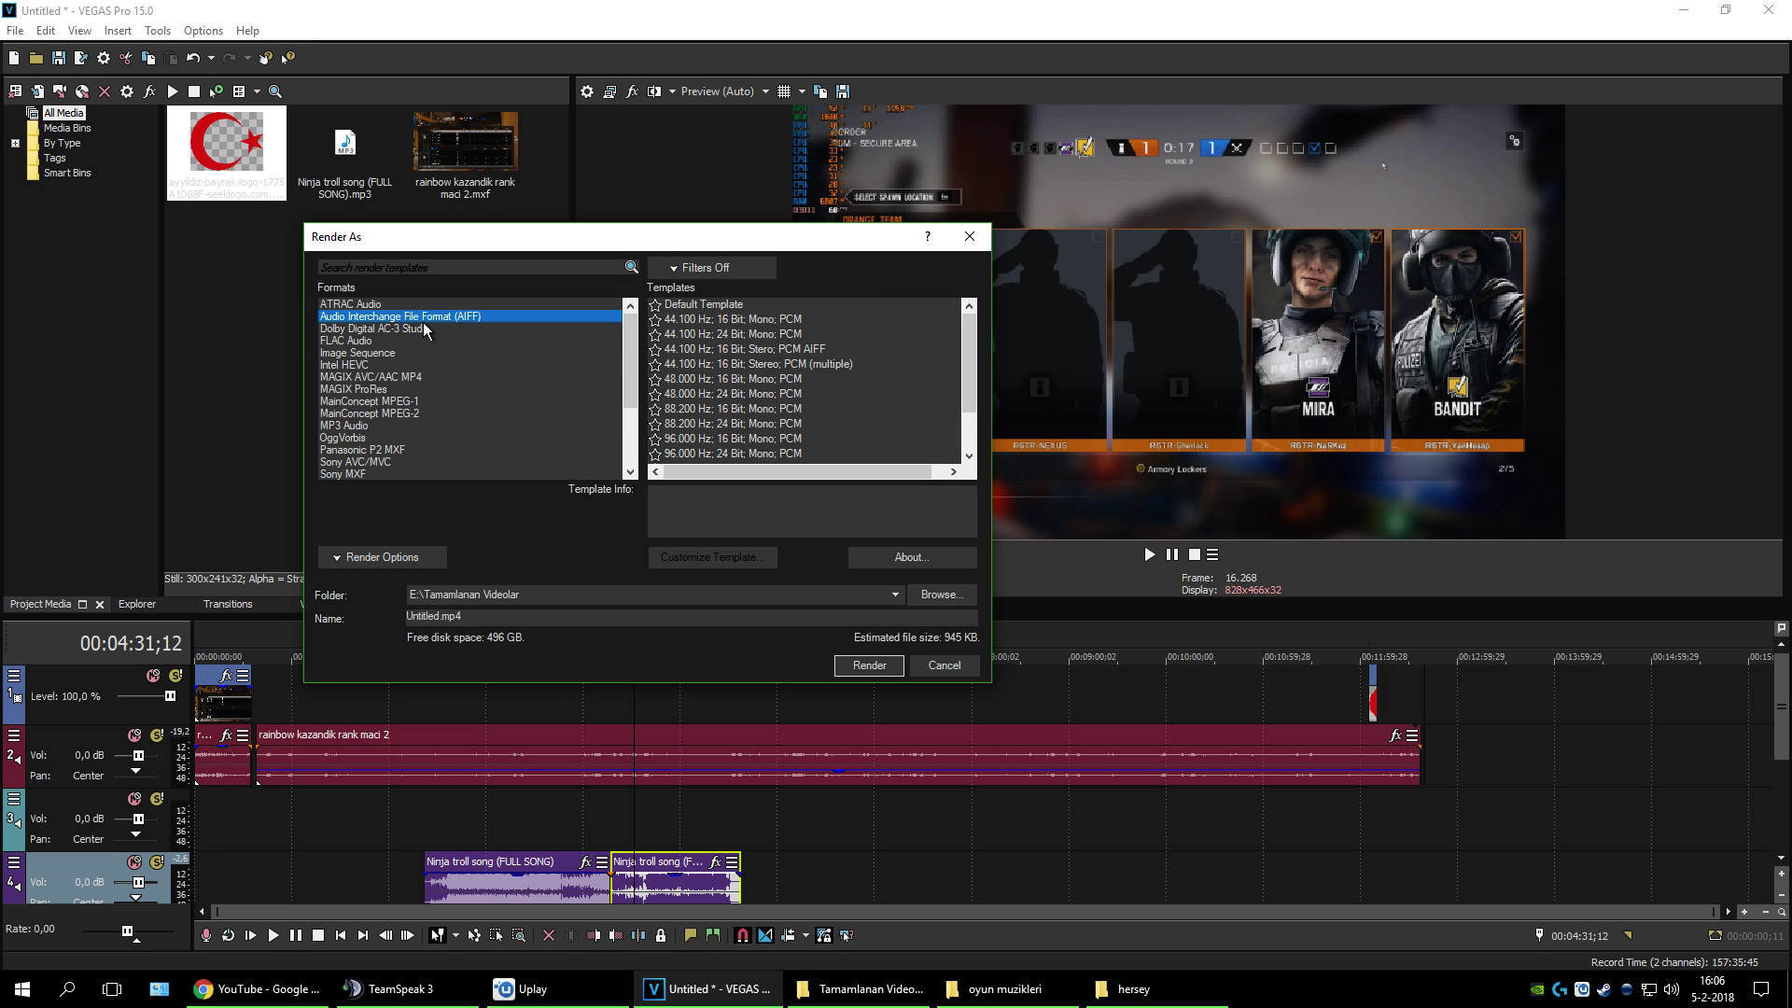
click(425, 330)
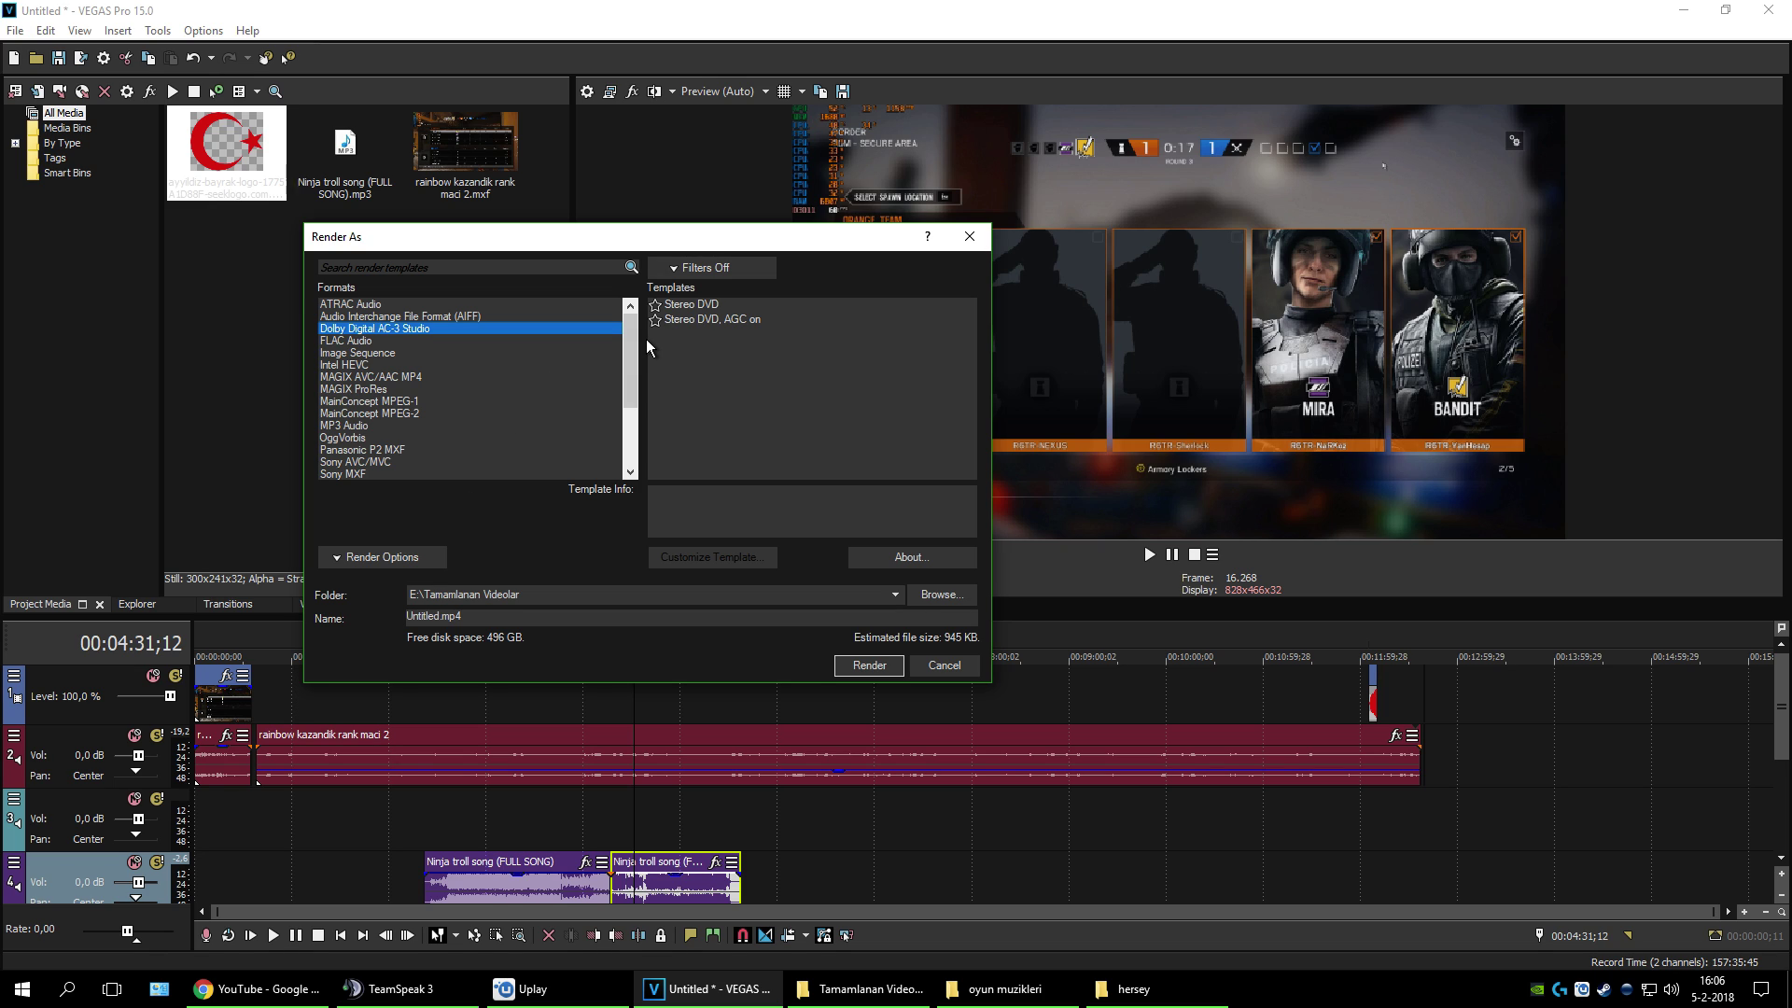
Step: Select Sony MXF as the render format after checking the MAGIX AVC/AAC MP4 templates
click(451, 388)
click(452, 377)
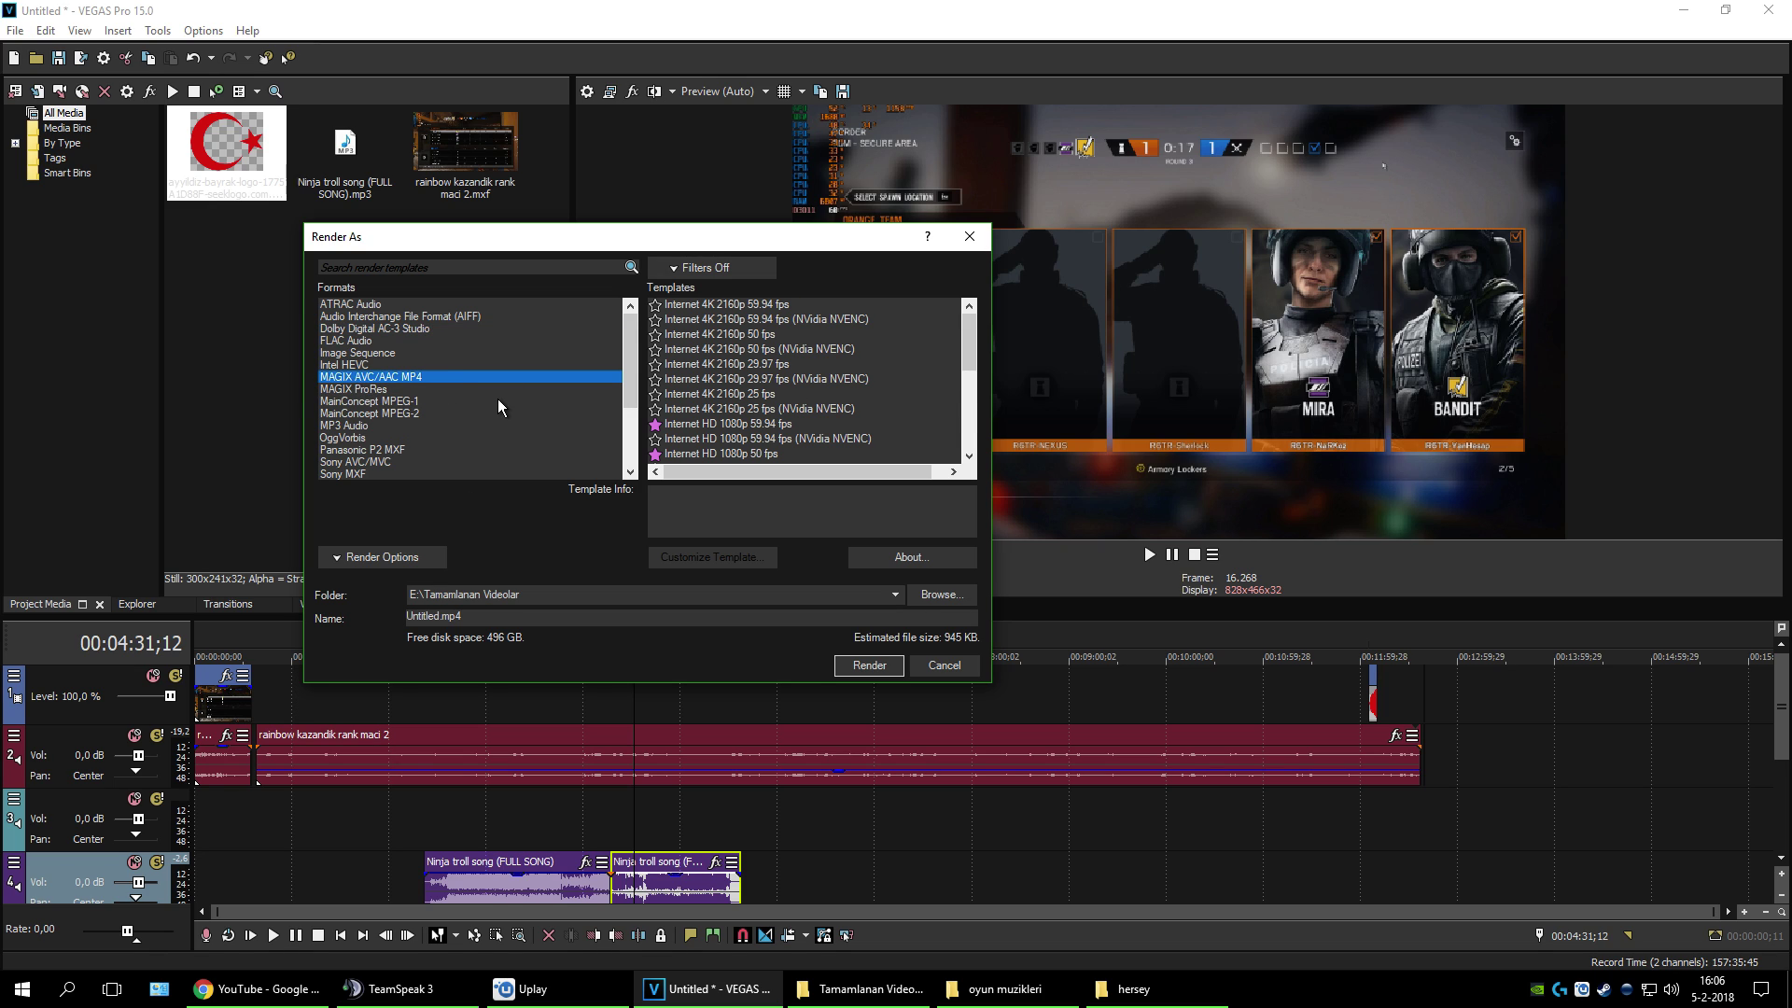
scroll(499, 408, down, 1)
click(366, 438)
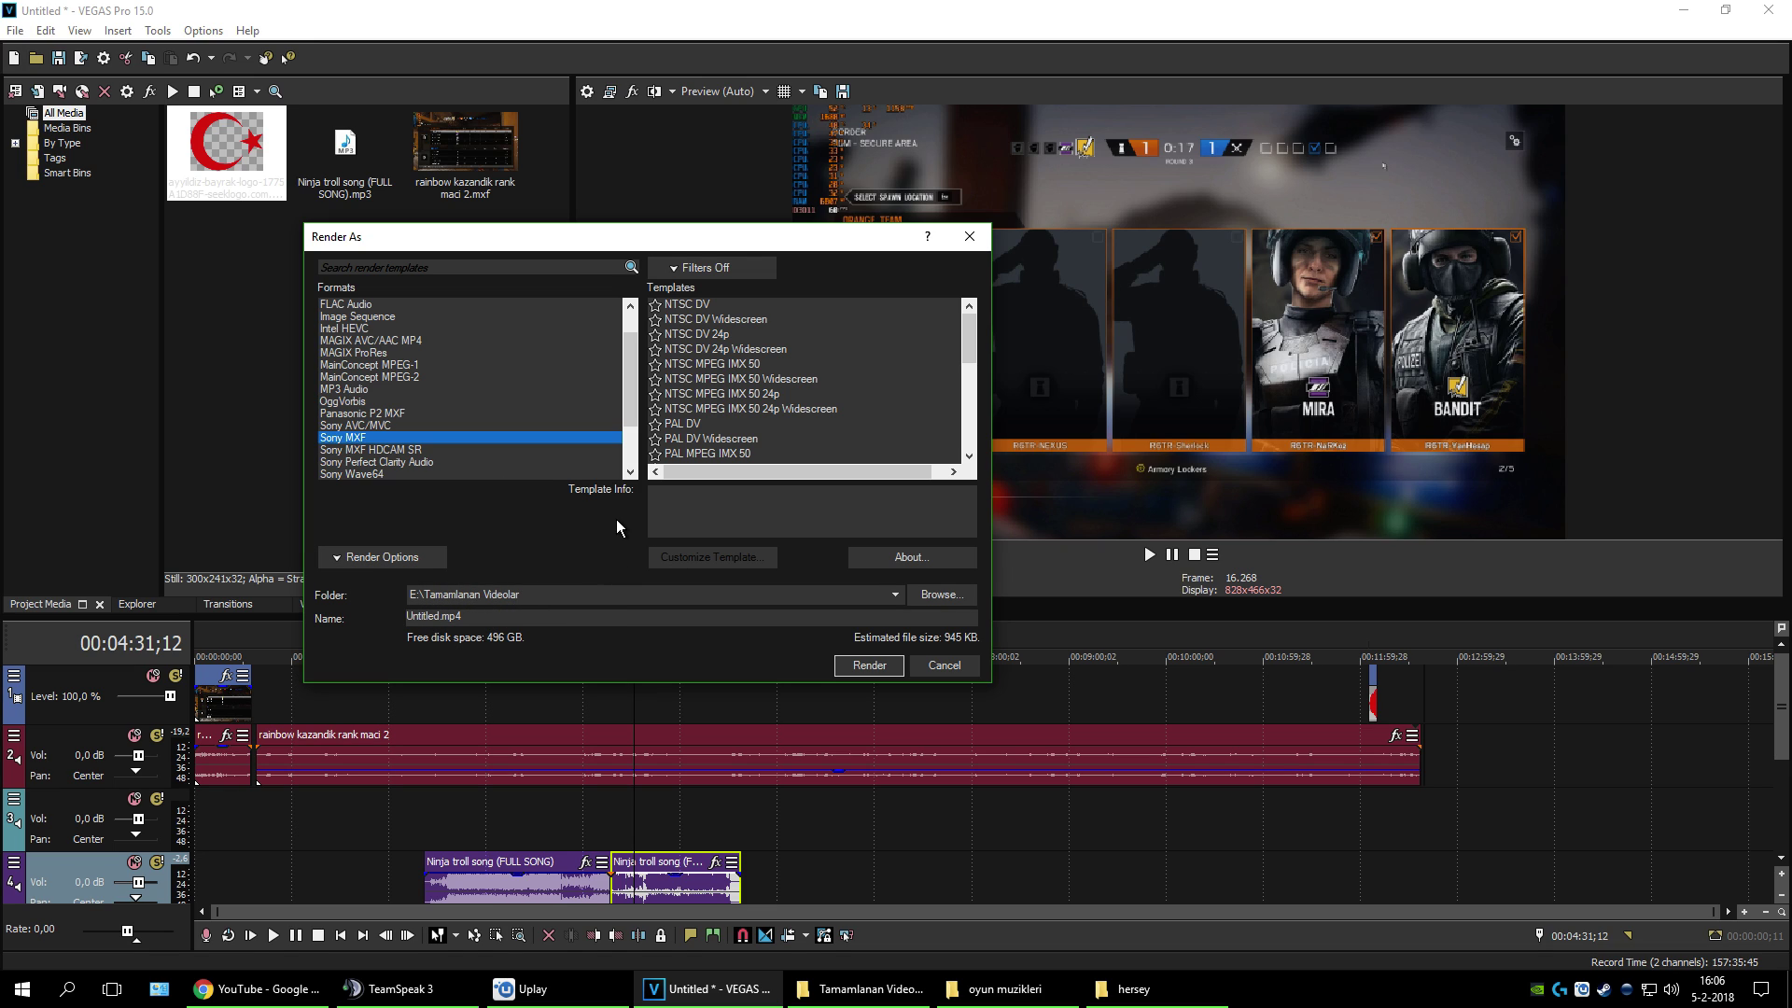
Step: Try to start the Sony MXF render without choosing a template
click(877, 666)
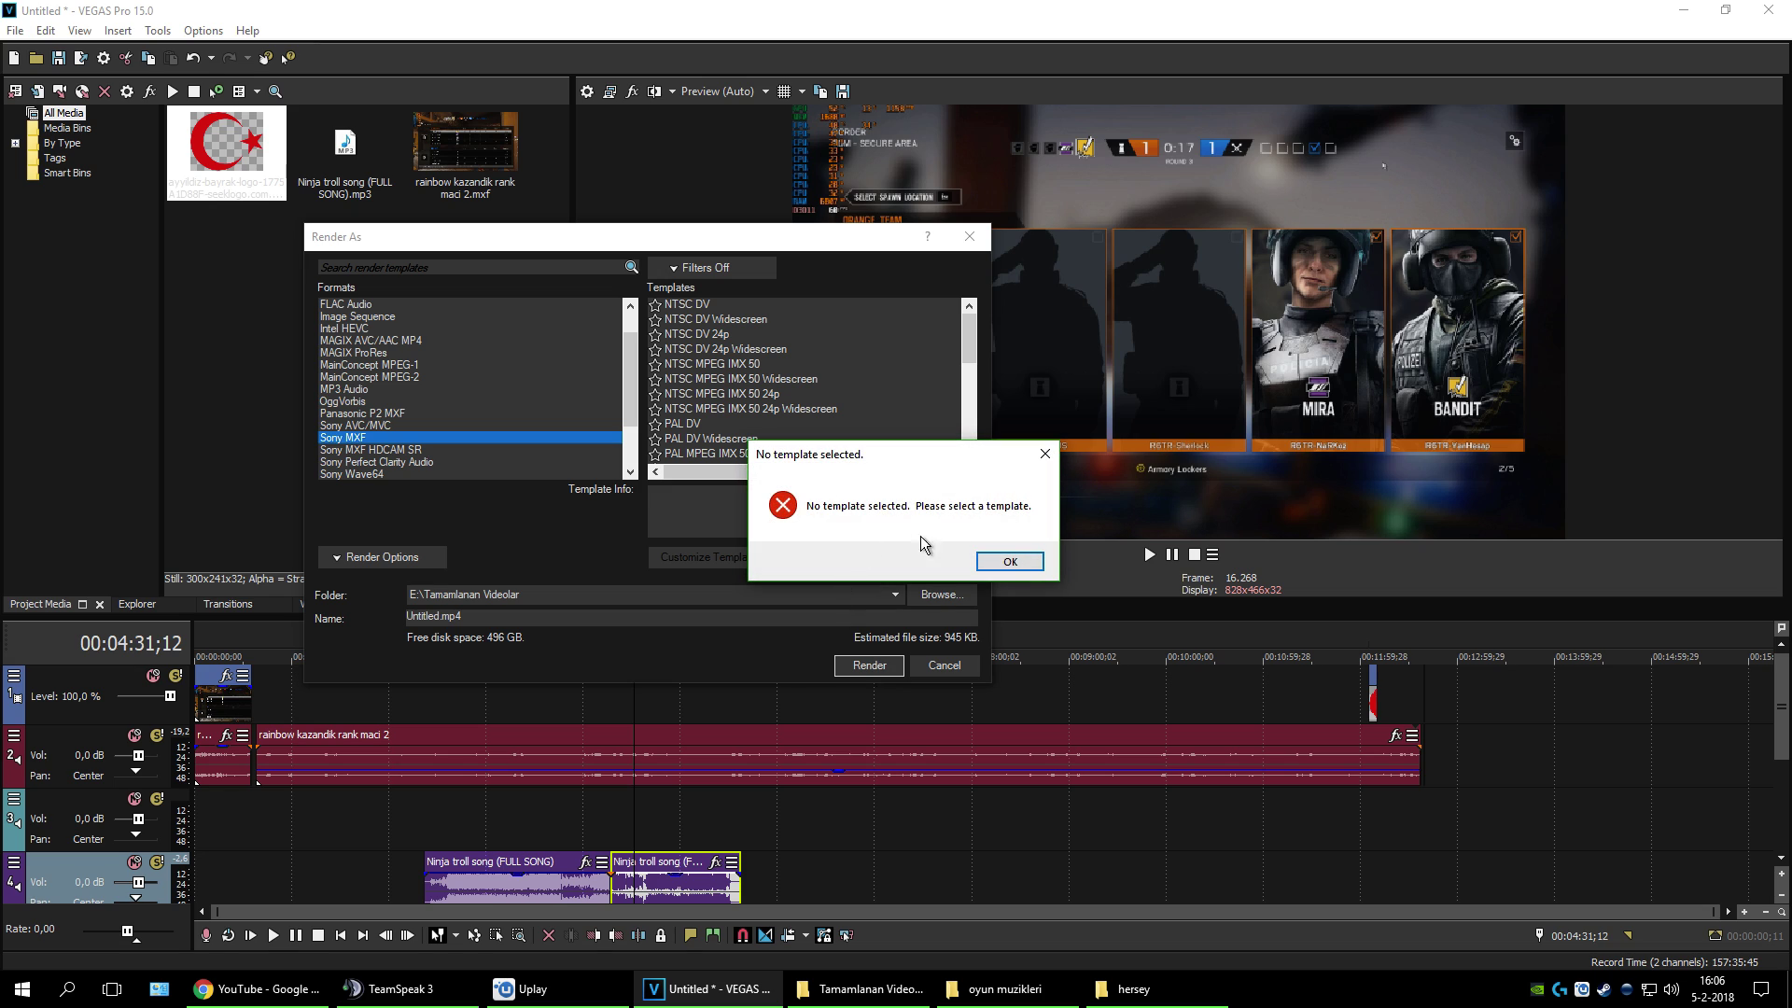
click(1010, 562)
click(489, 621)
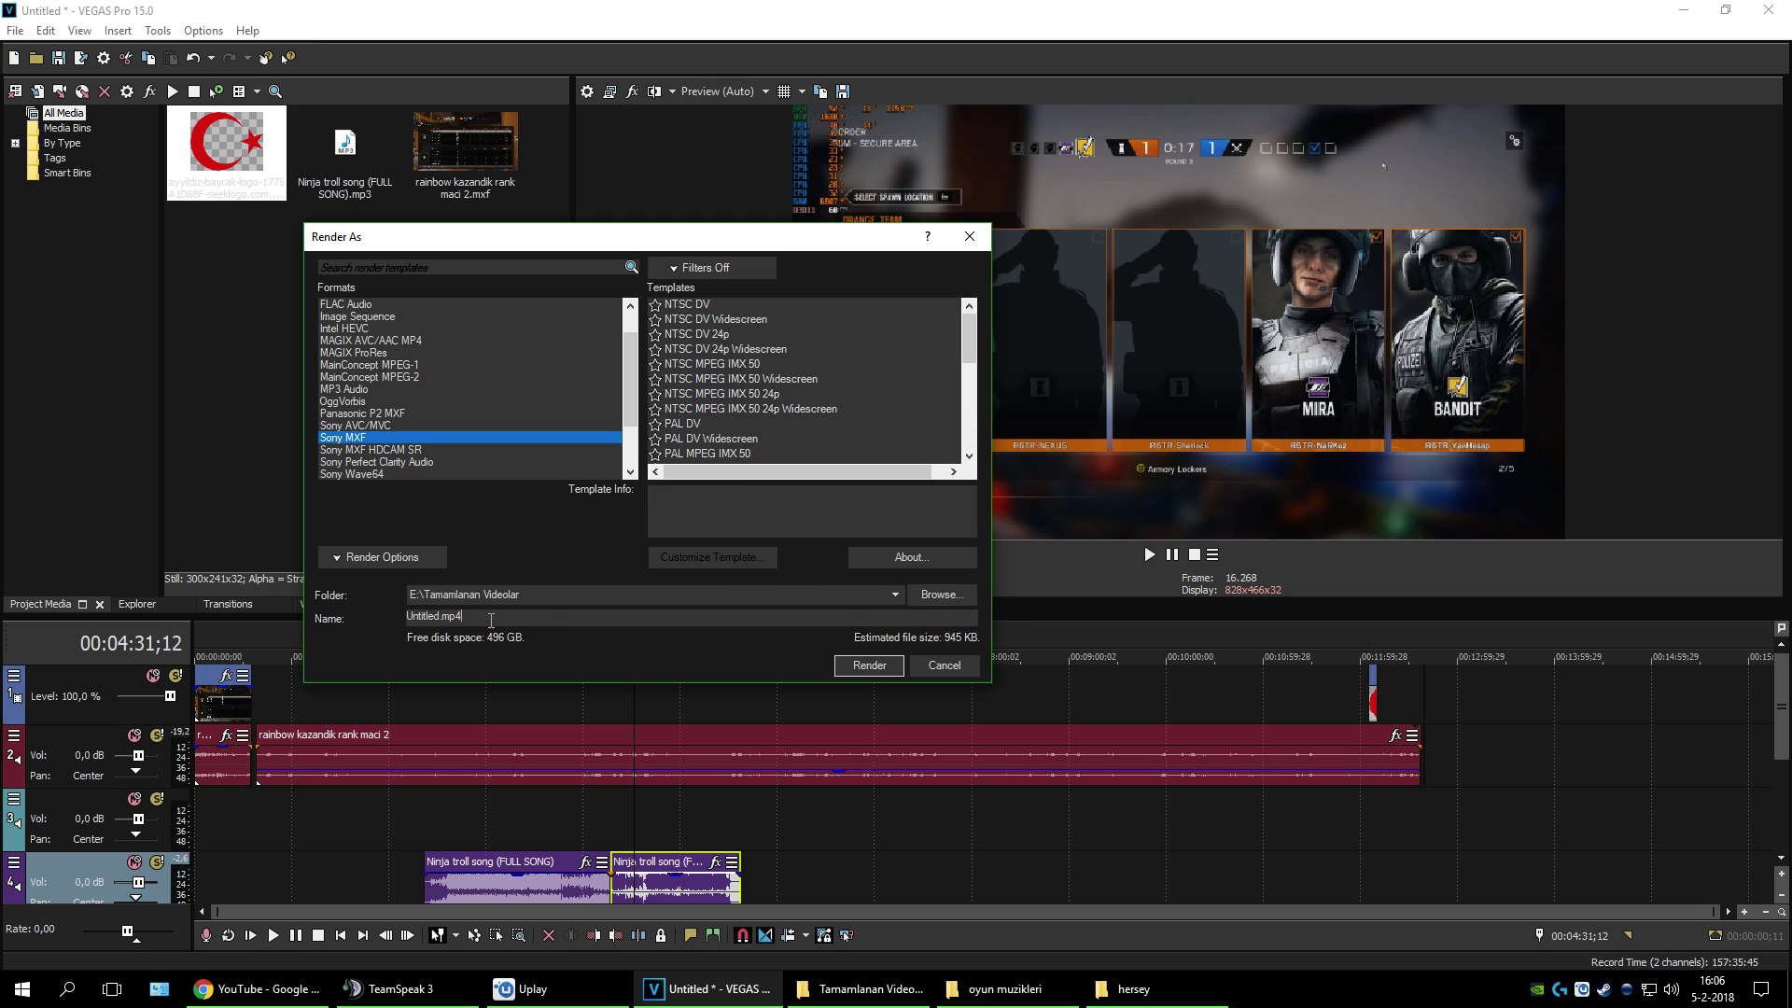
scroll(572, 399, up, 1)
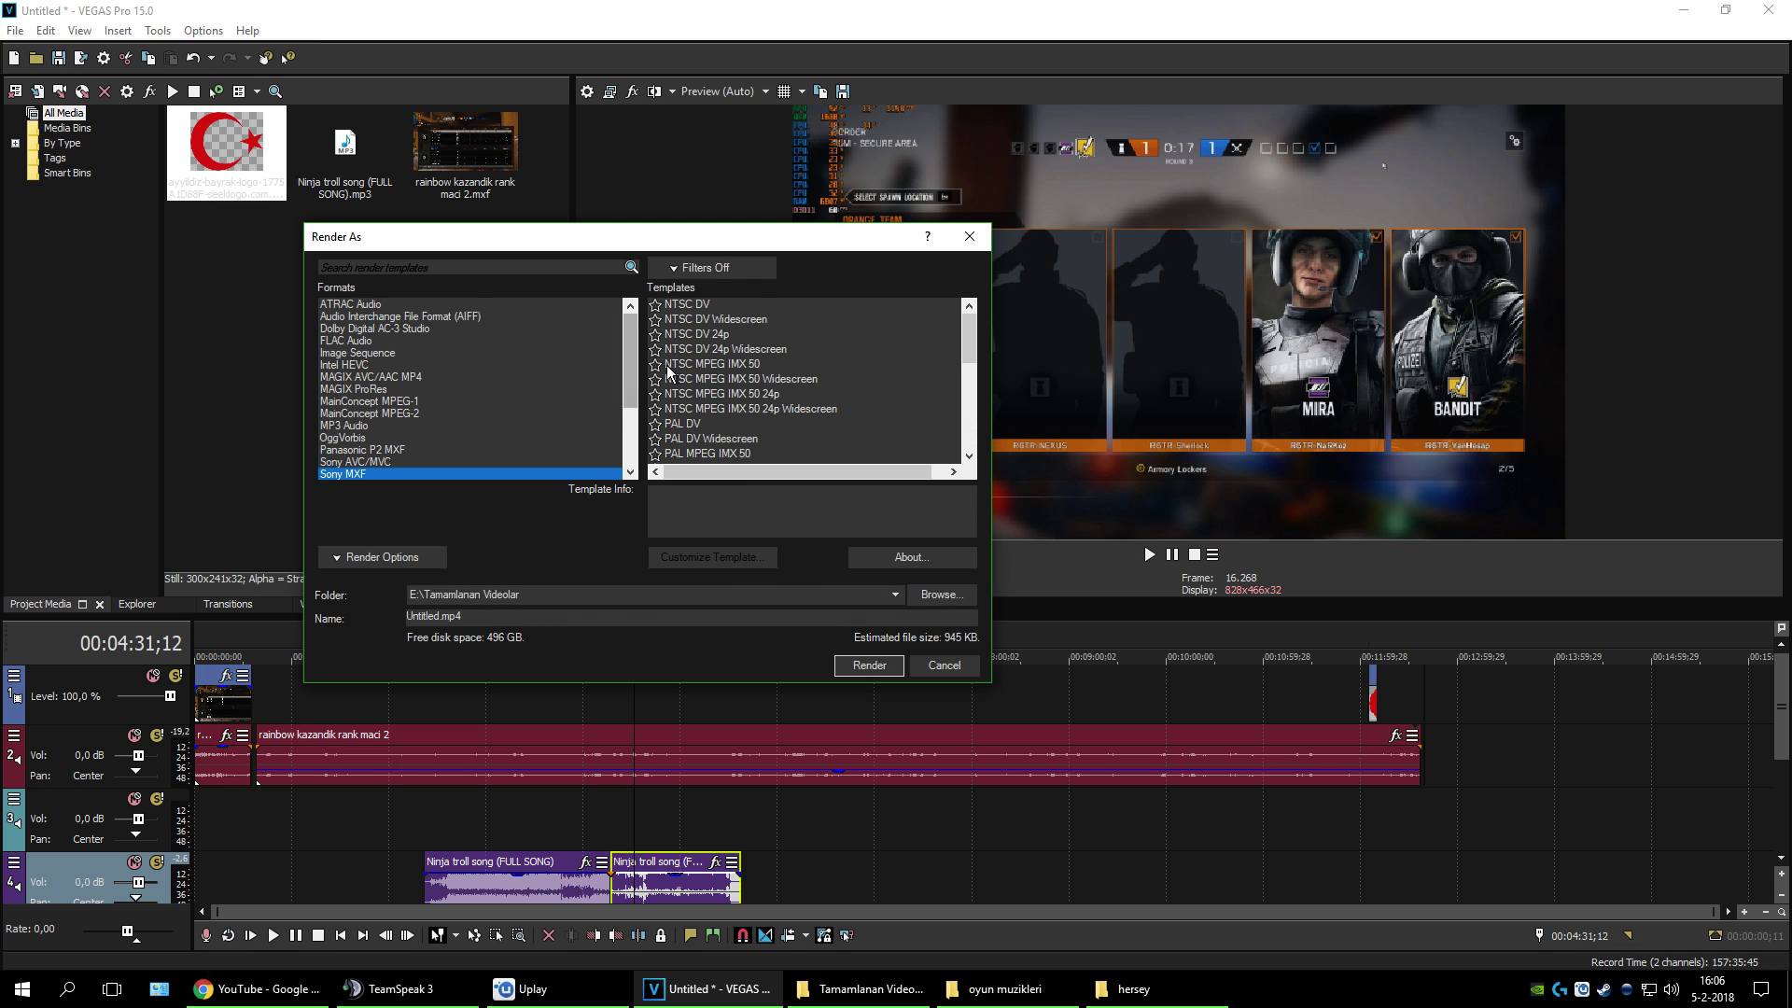
Step: Show only favorite templates and render with the Sony MXF template HD EX 1280x720-60p, closing the render progress
click(688, 269)
click(655, 287)
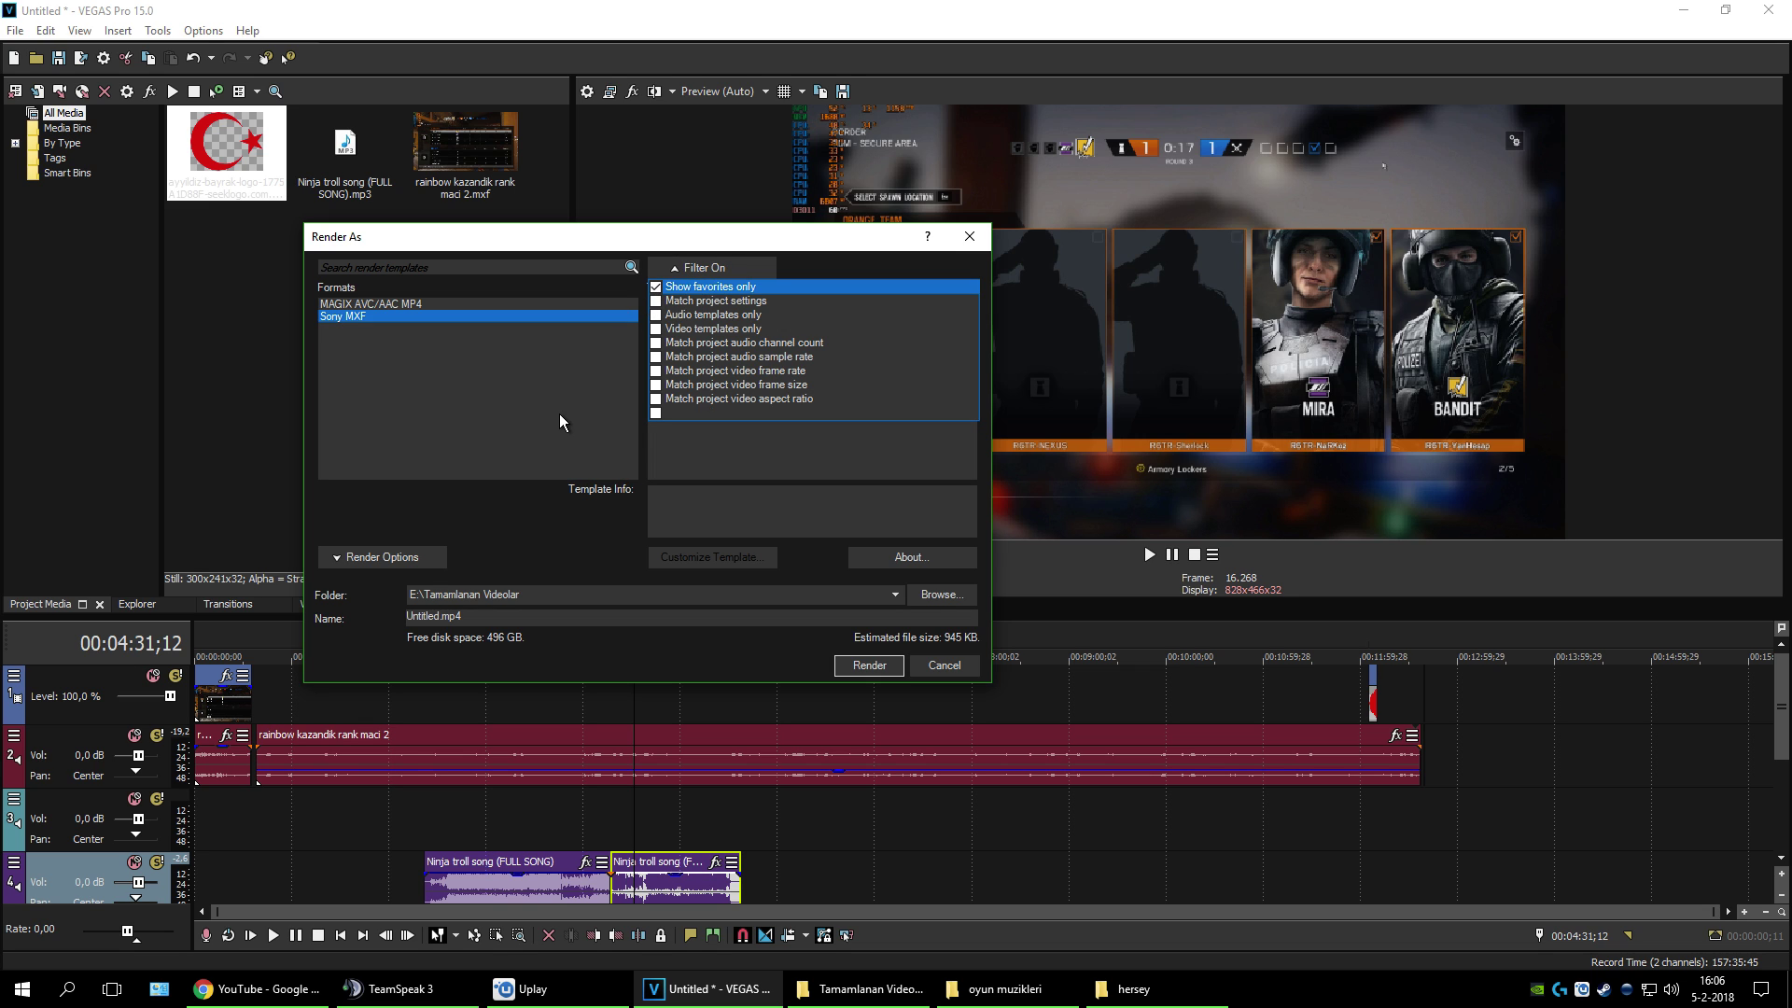
click(738, 308)
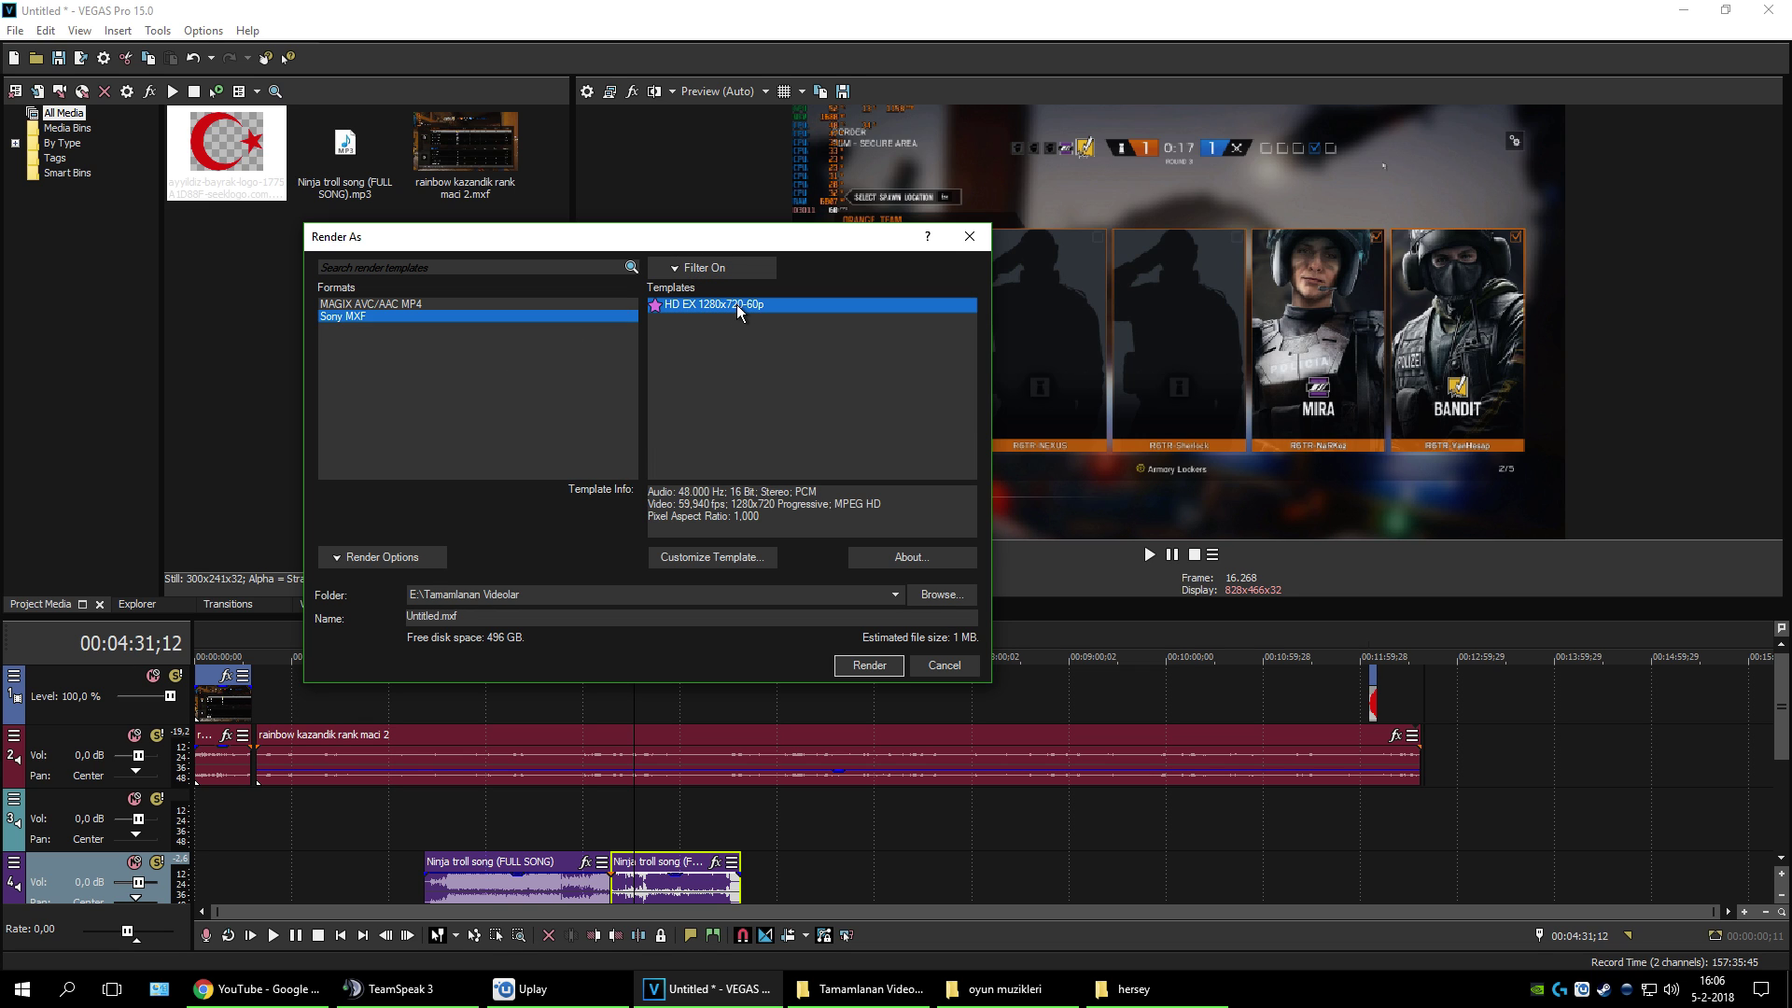
click(866, 666)
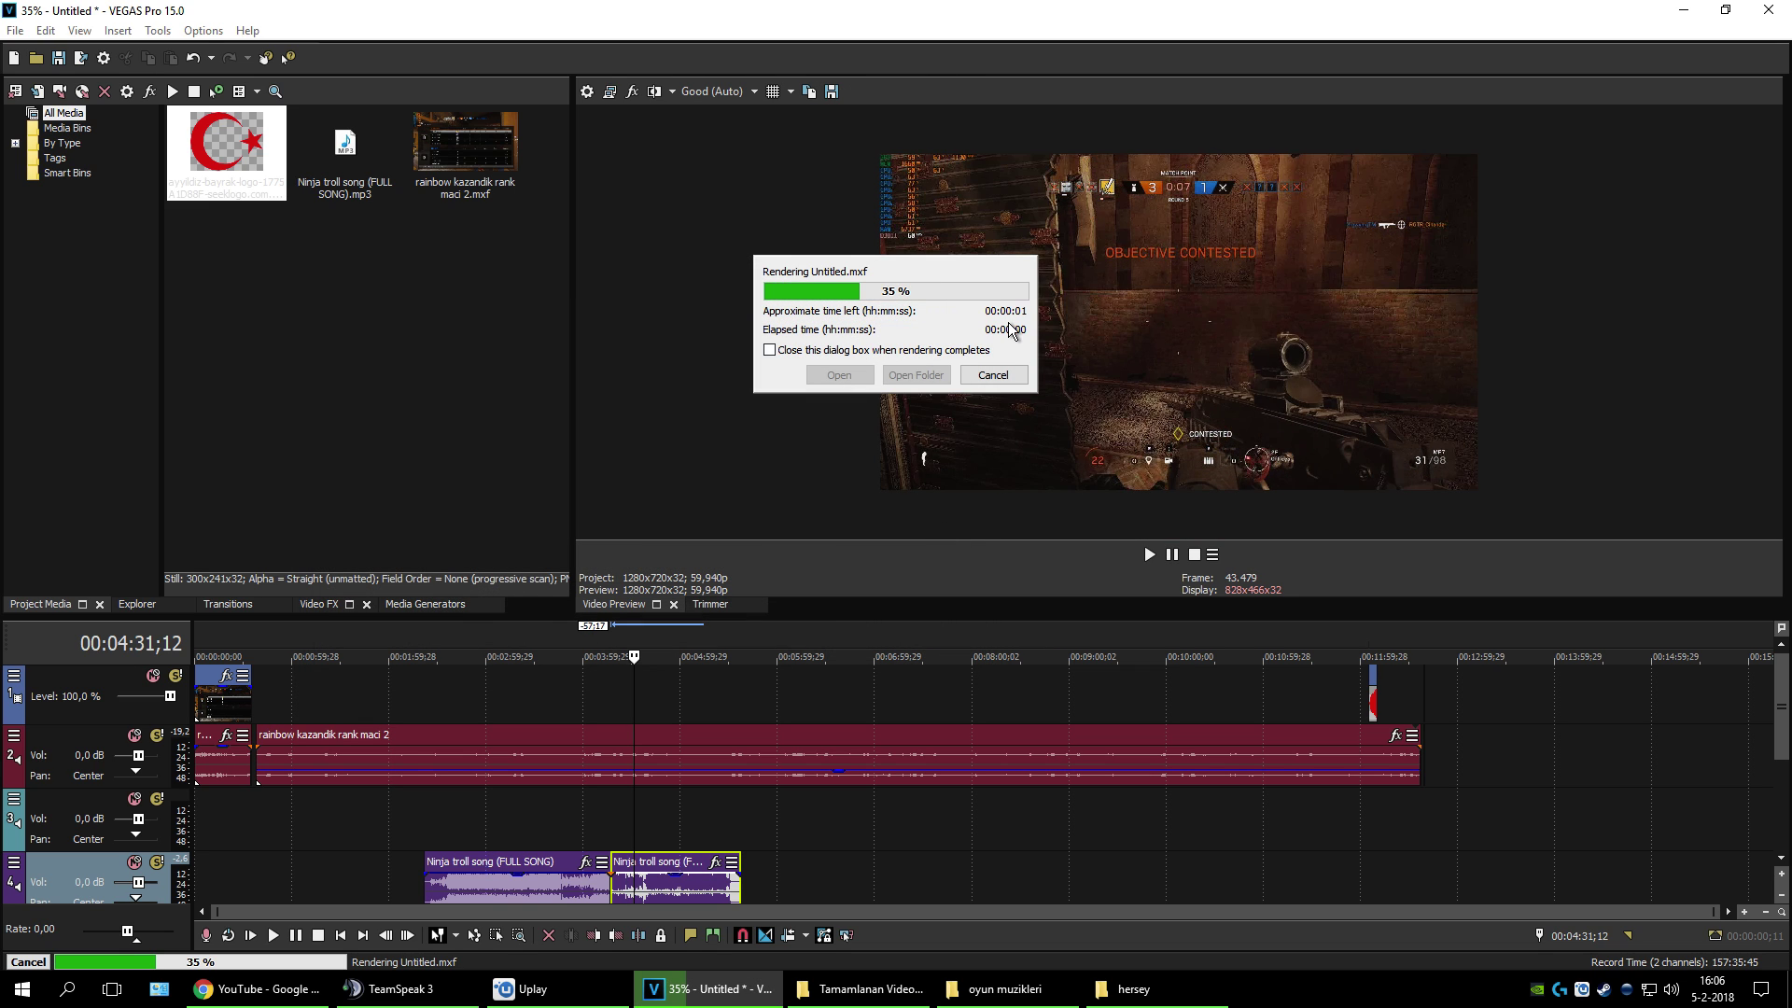
click(1000, 373)
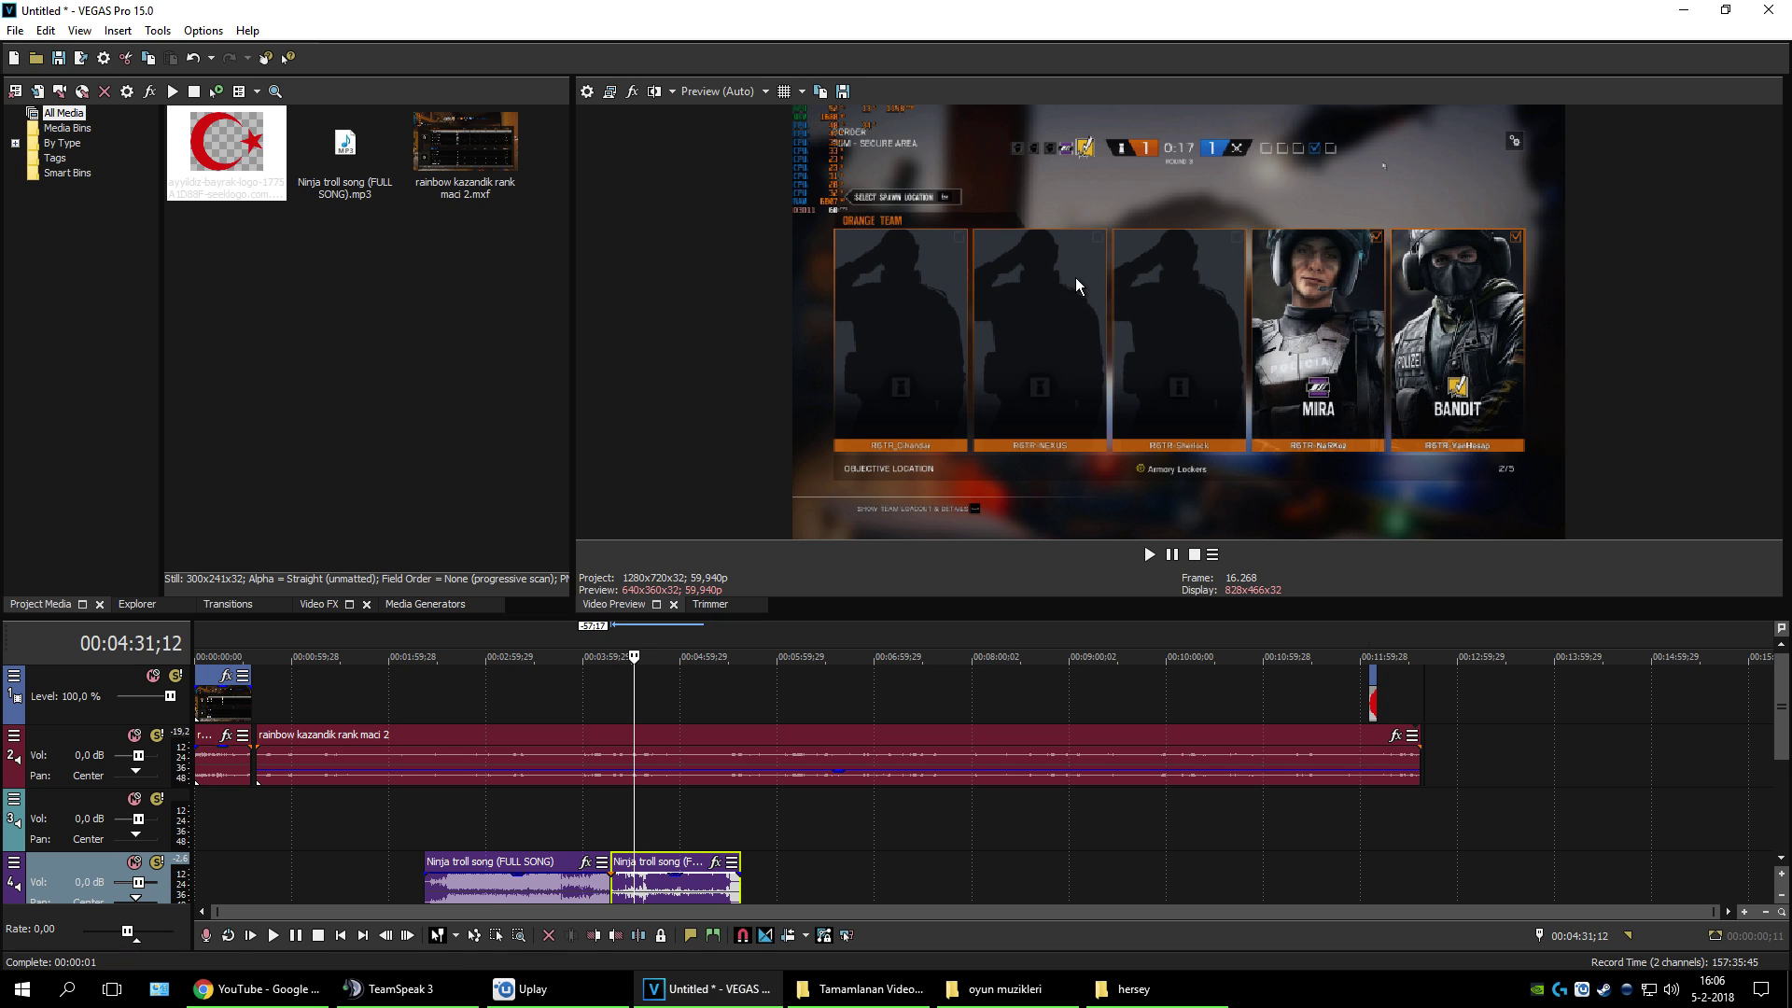
Step: Save the project to the desktop (Bureaublad) under the name "rainbow six siege rank vidyosu"
click(15, 30)
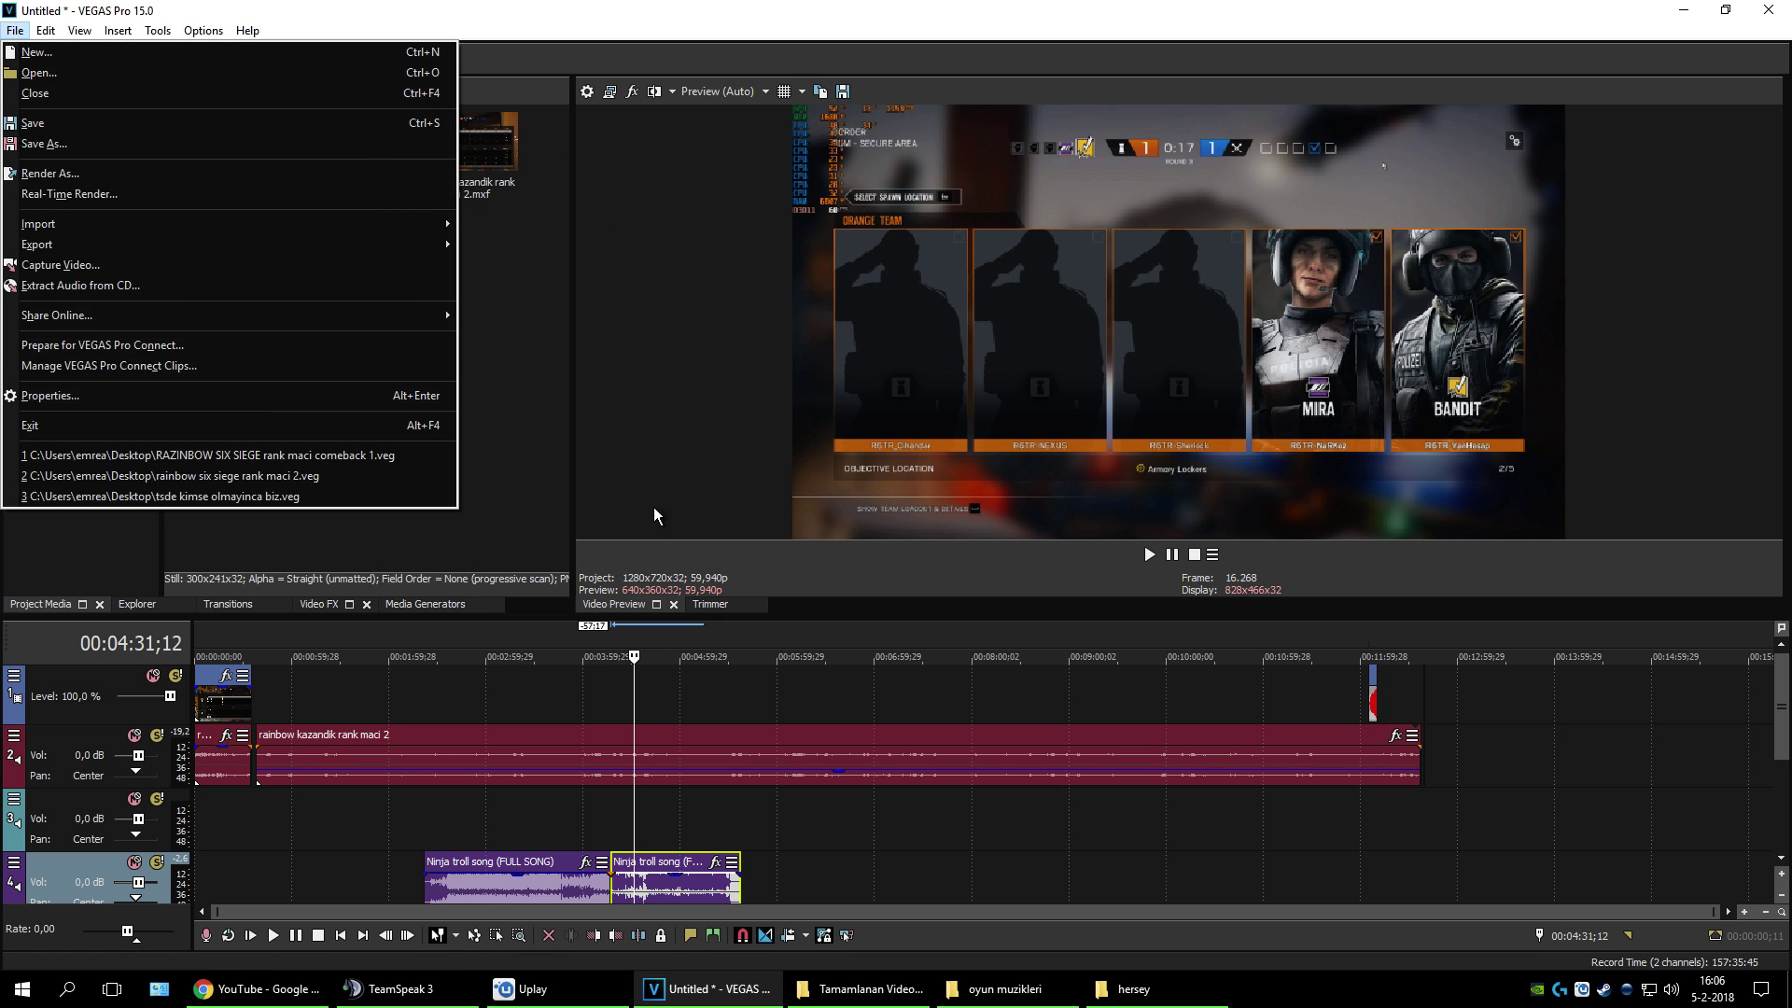
click(575, 132)
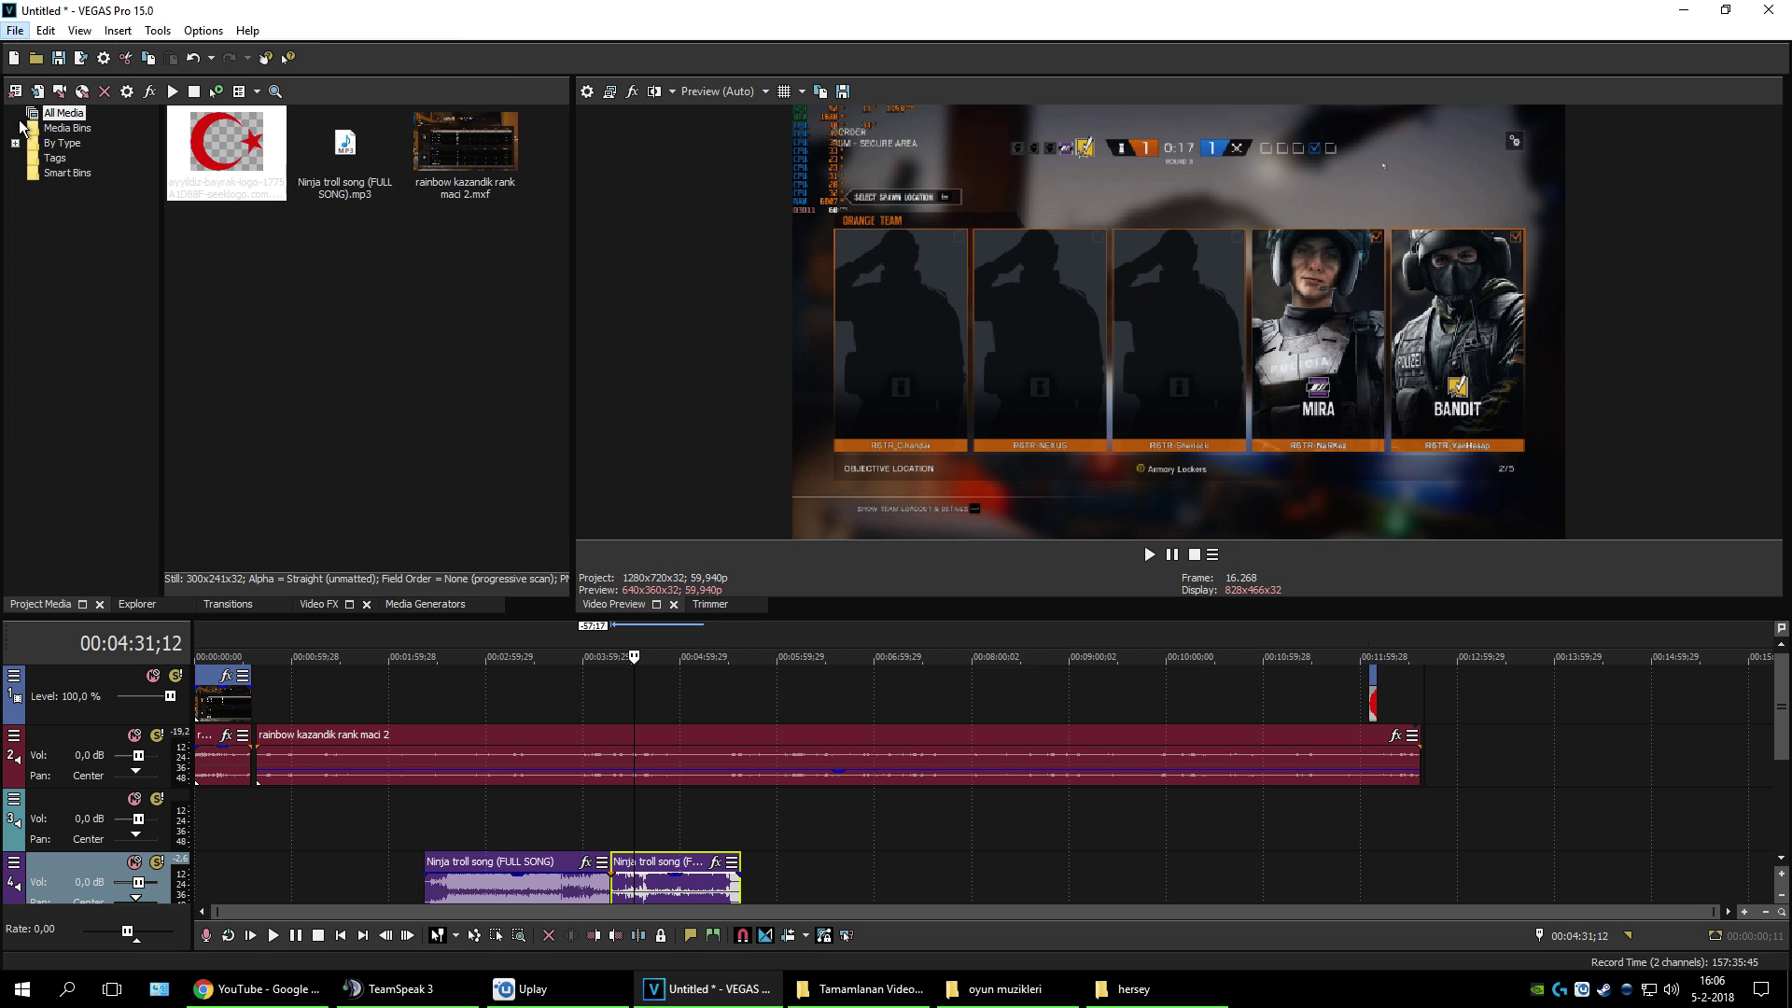
click(16, 31)
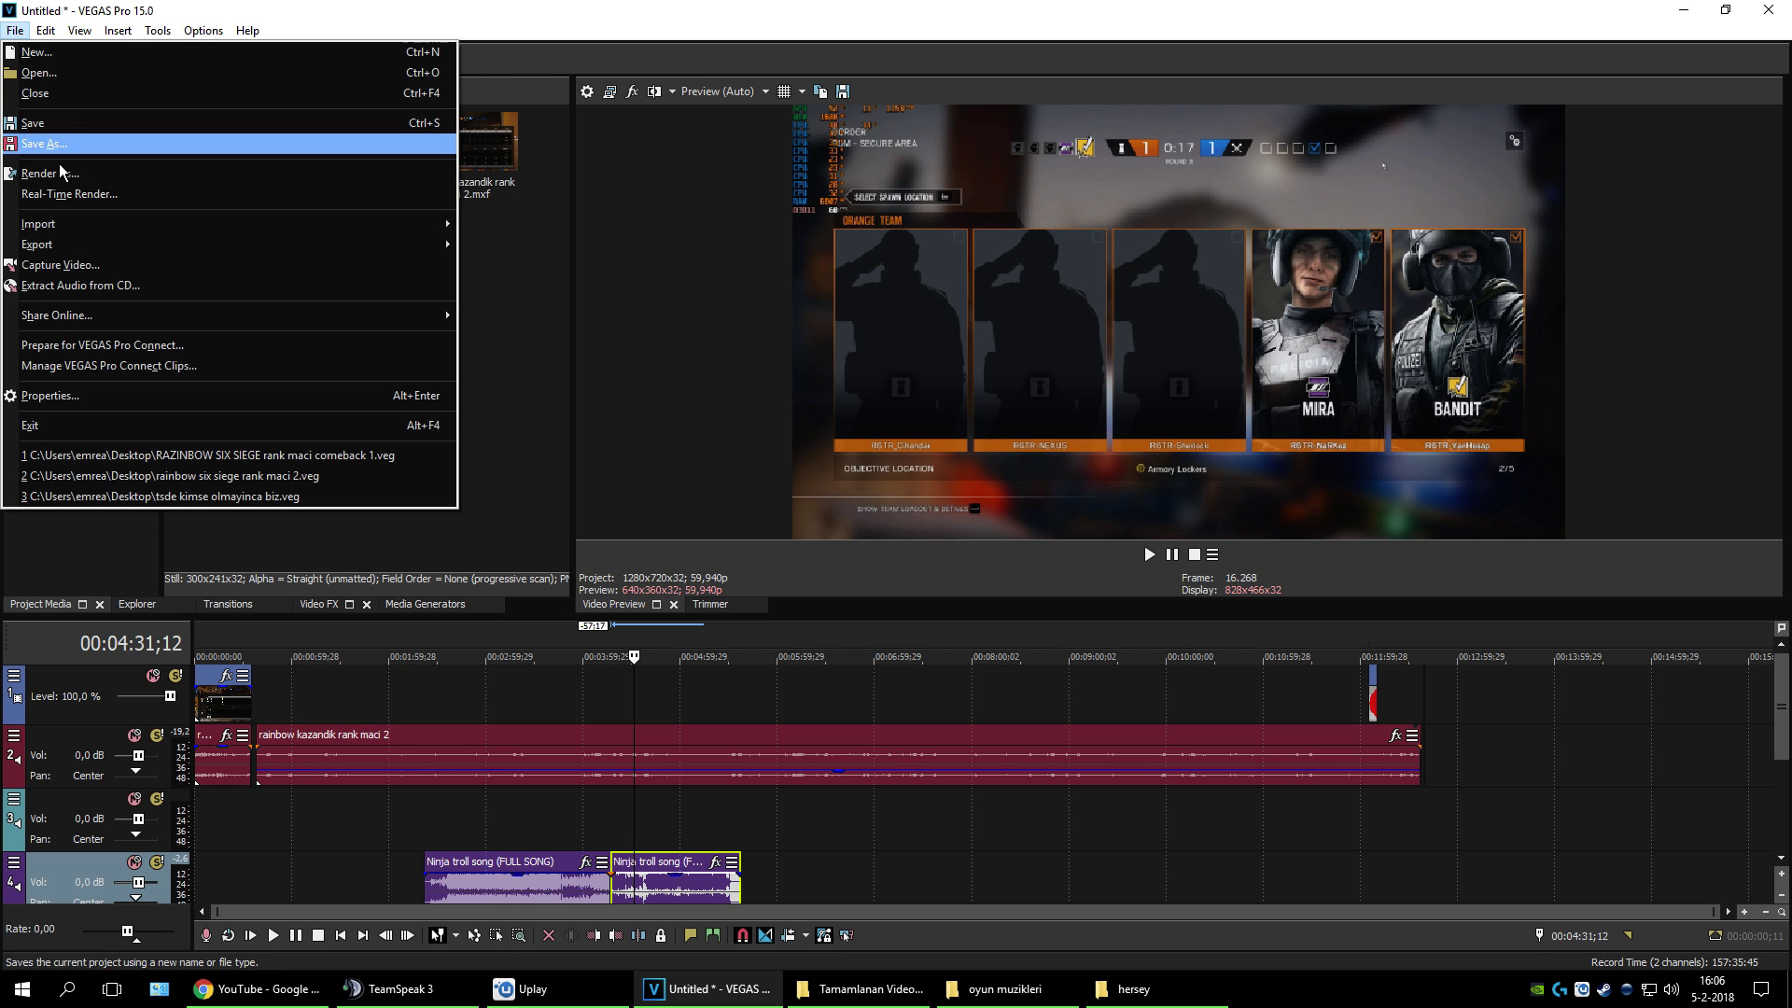
click(63, 144)
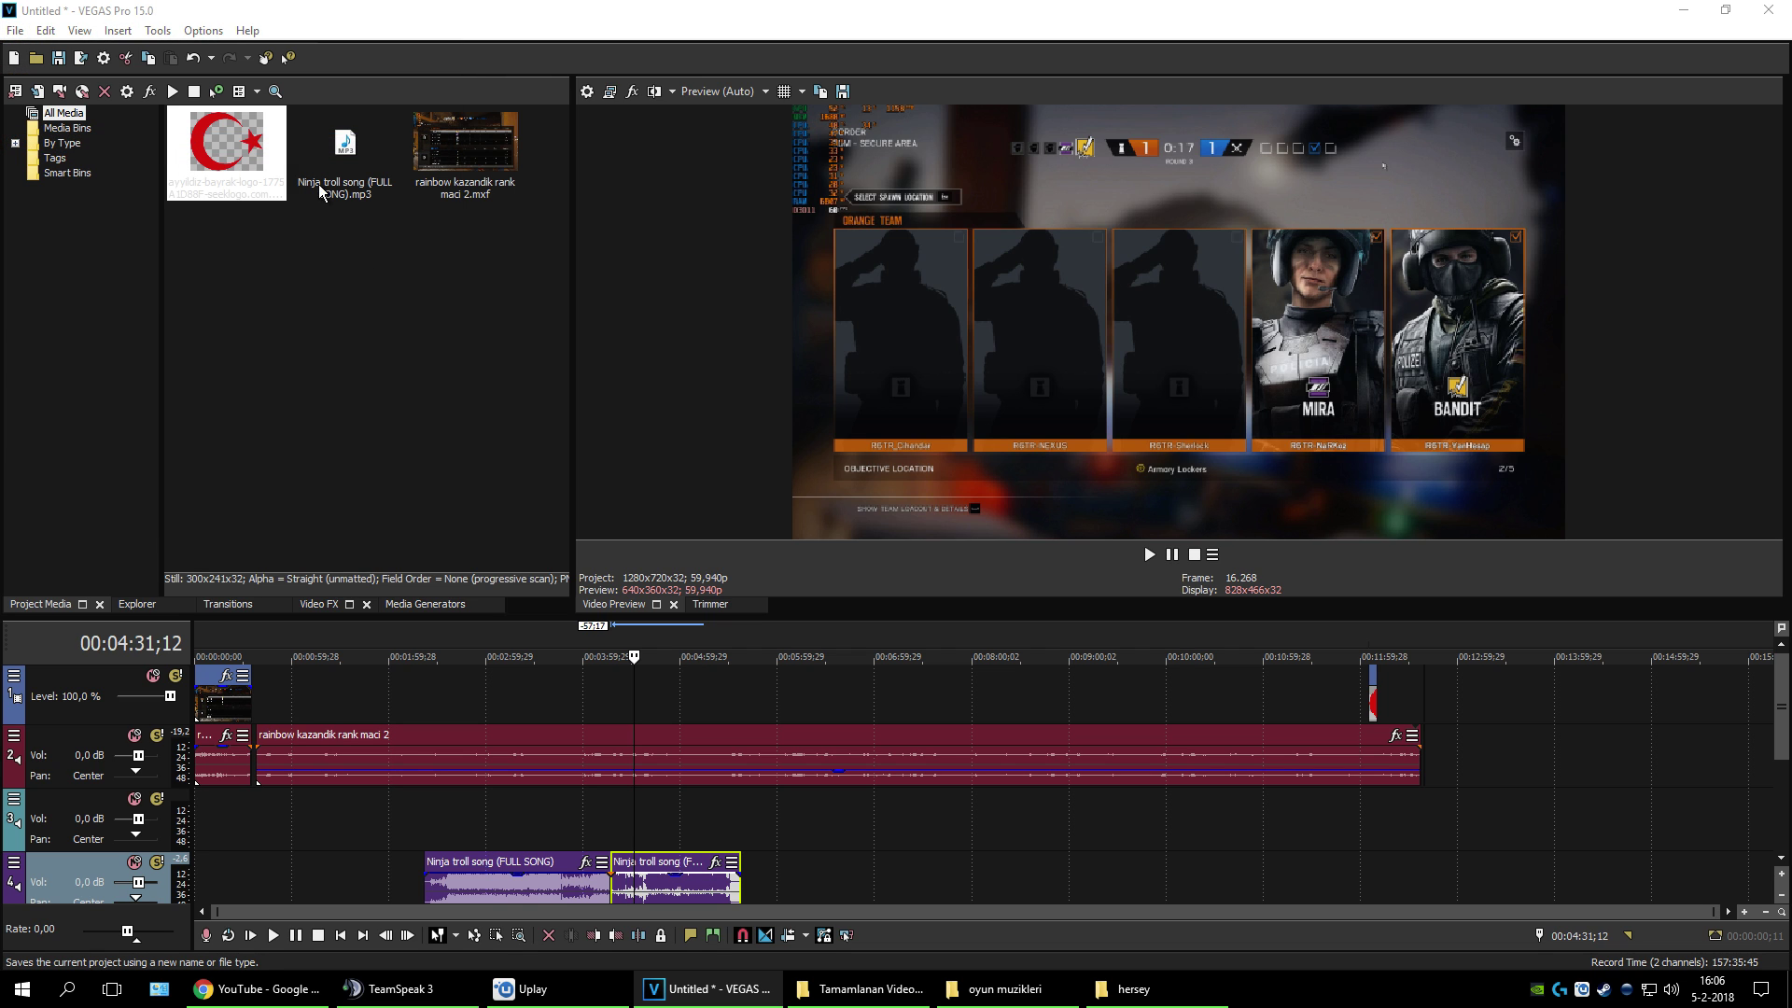
click(681, 312)
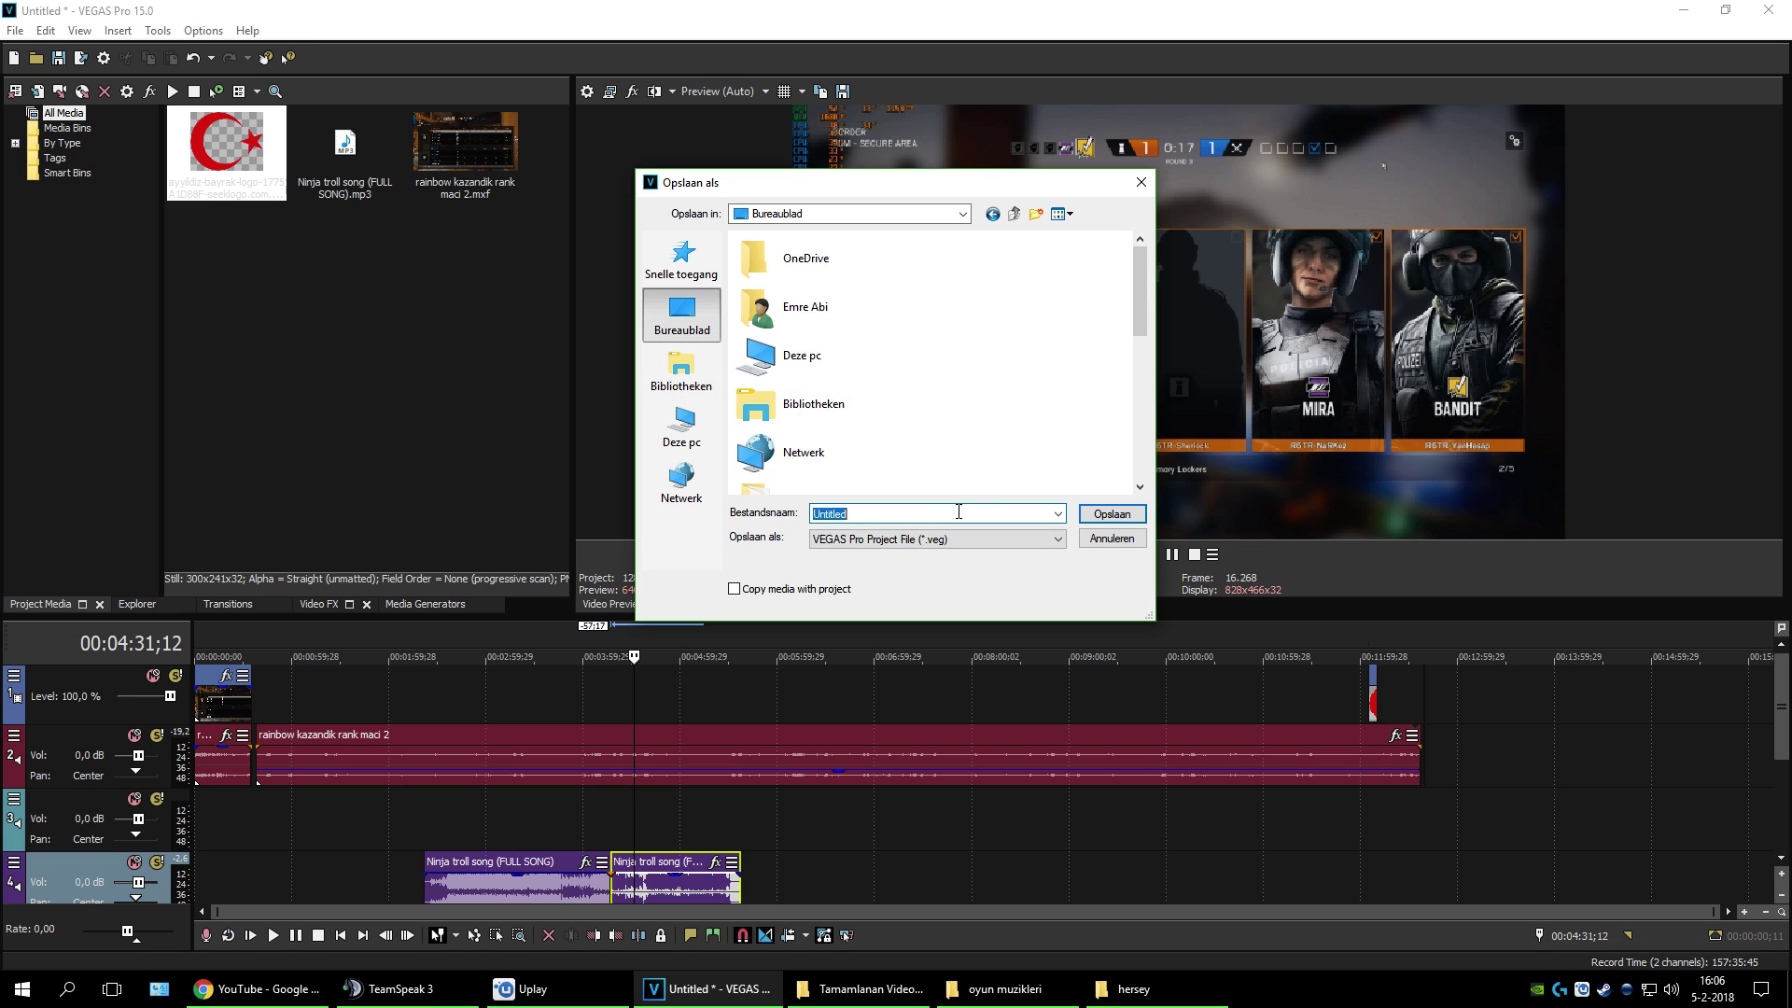
text(rainbow six siege rank vidyosu)
click(1112, 514)
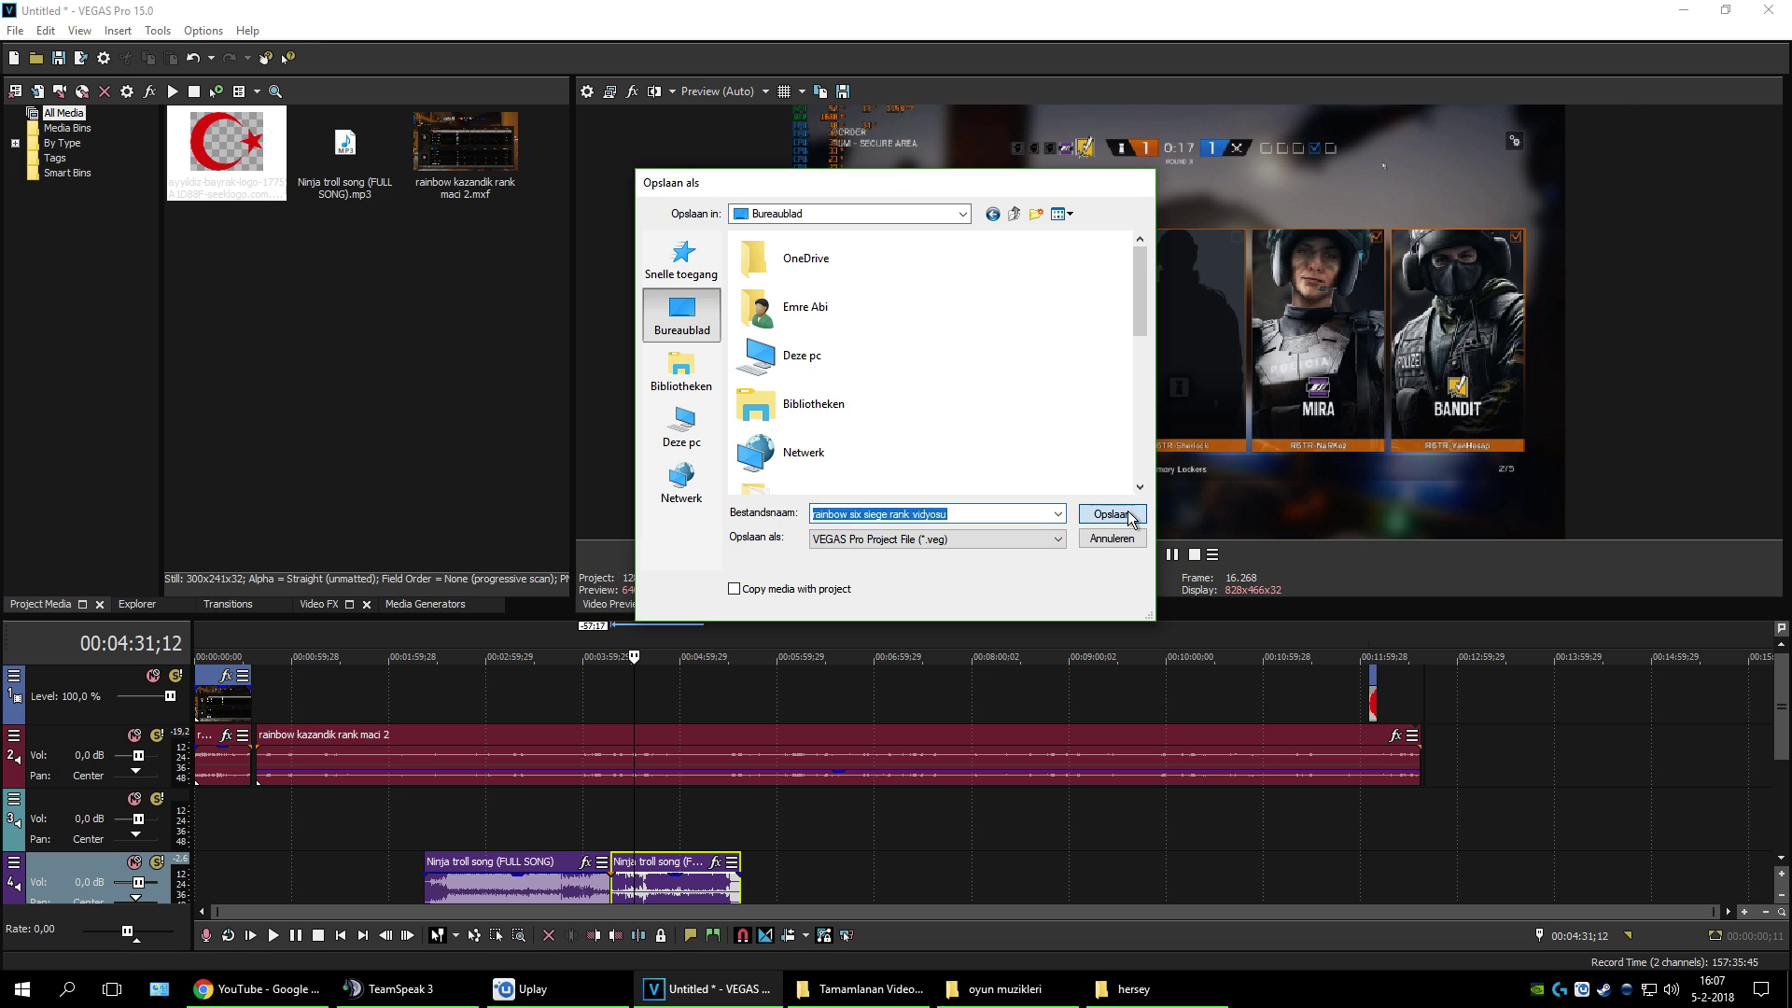
Step: Close VEGAS Pro and reopen the saved project "rainbow six siege rank vidyosu" from the desktop
click(1768, 11)
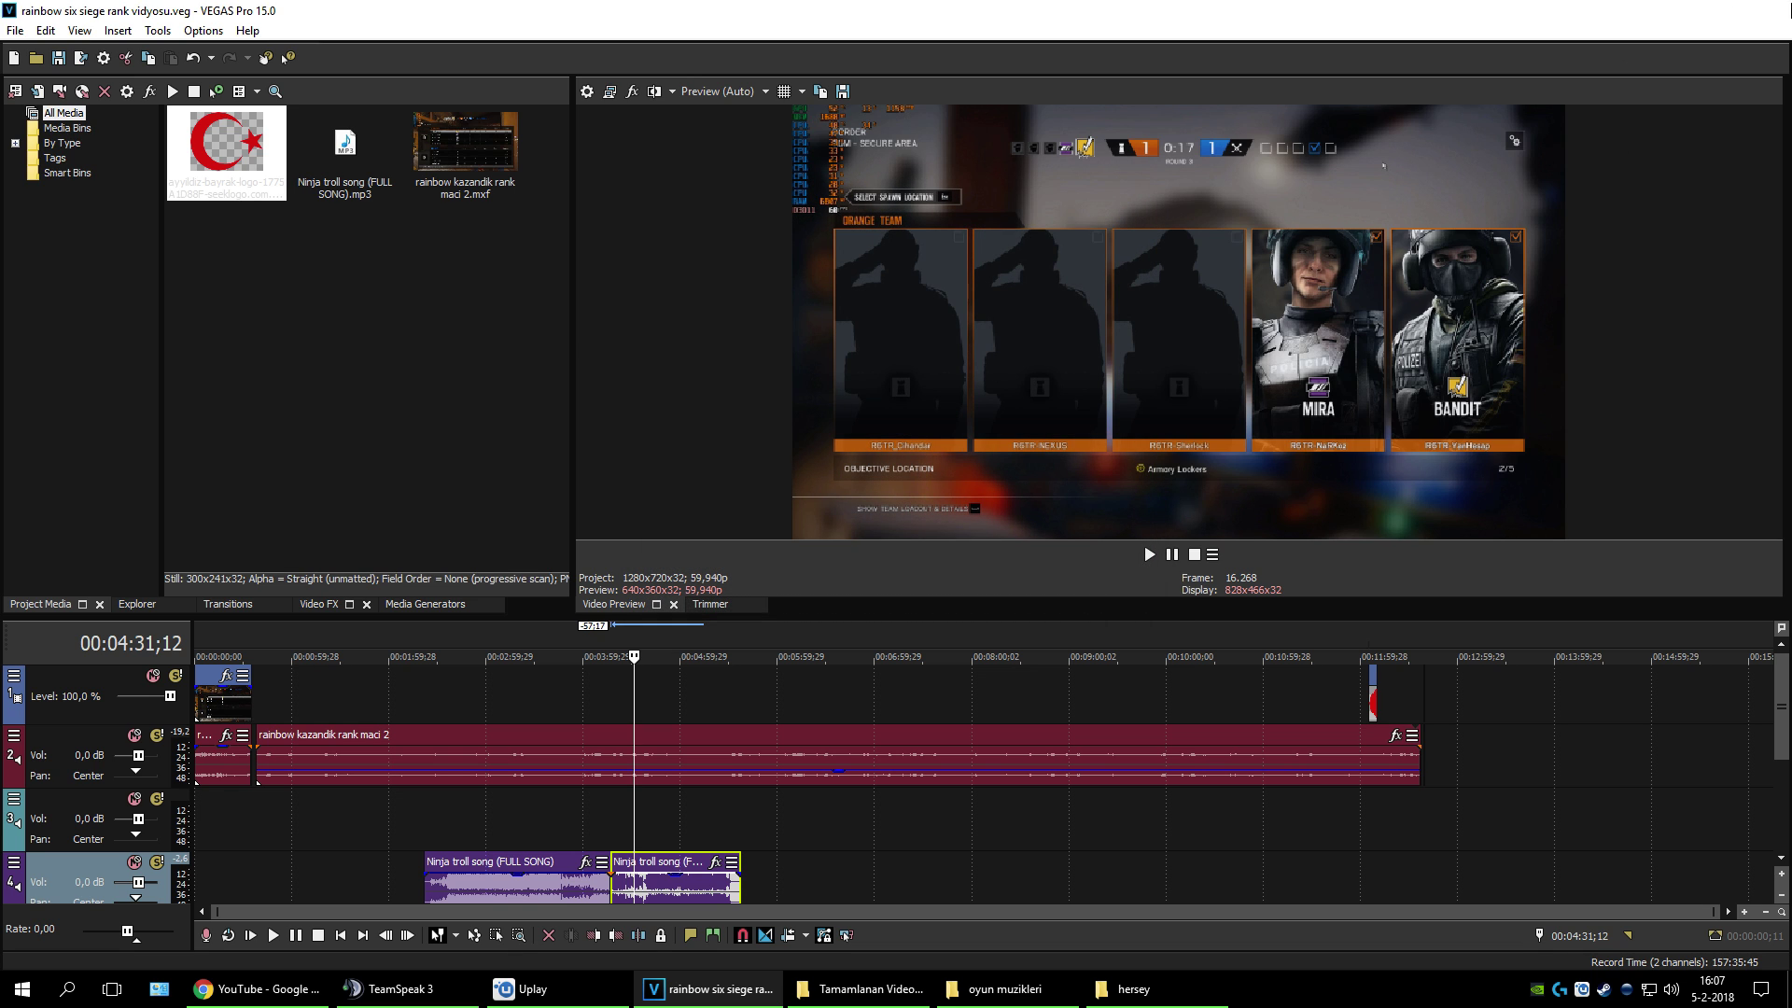
click(89, 411)
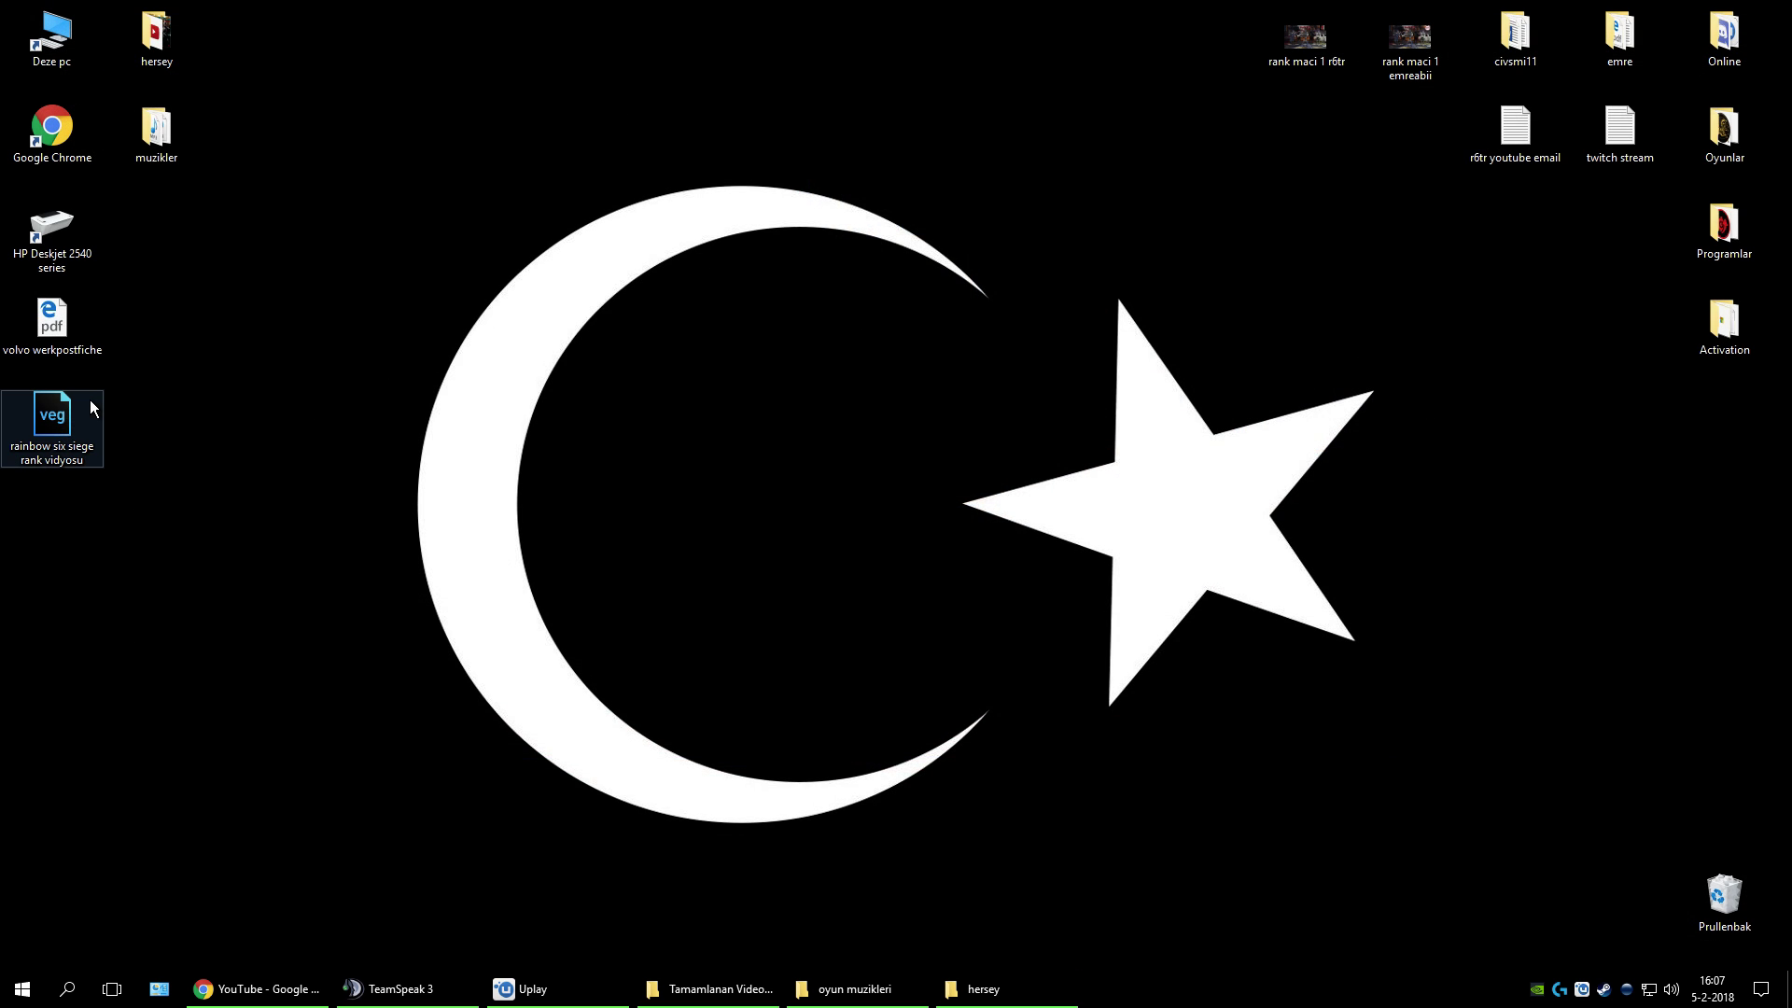
right_click(89, 399)
double_click(28, 430)
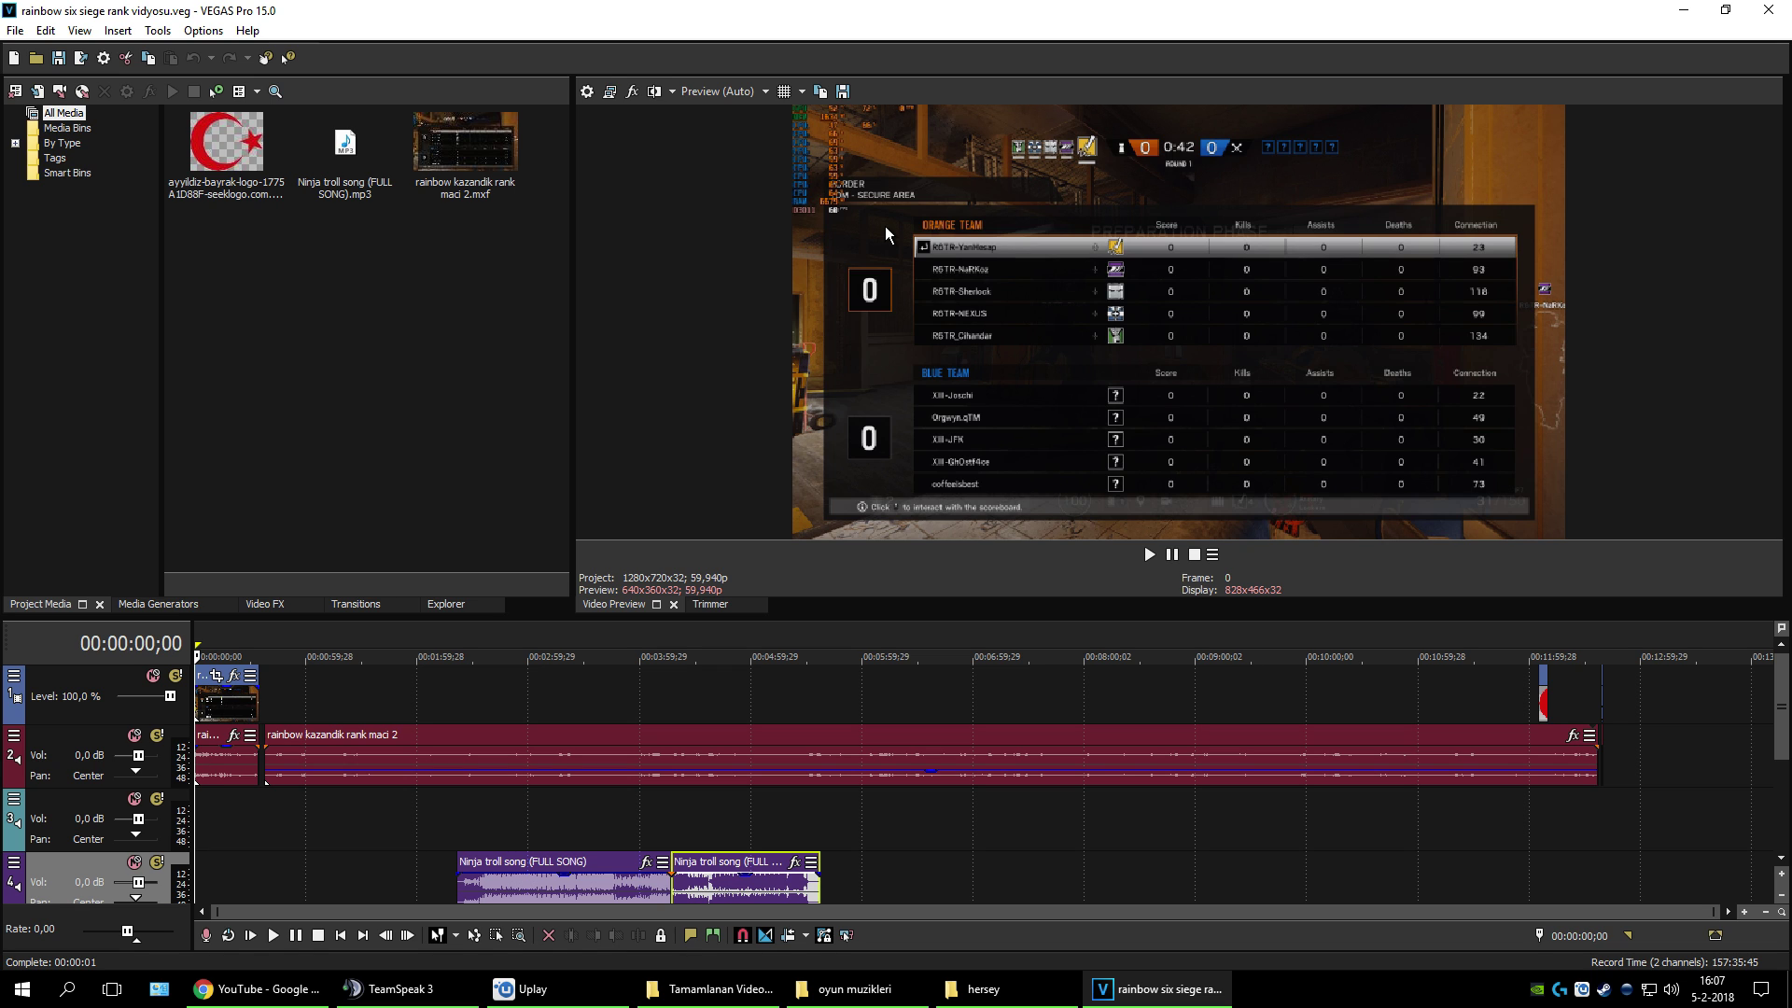
Step: Minimize the editor and look for the rendered video in the Oyun Videolari folder under Youtube Kanal on drive E
click(1677, 10)
double_click(52, 38)
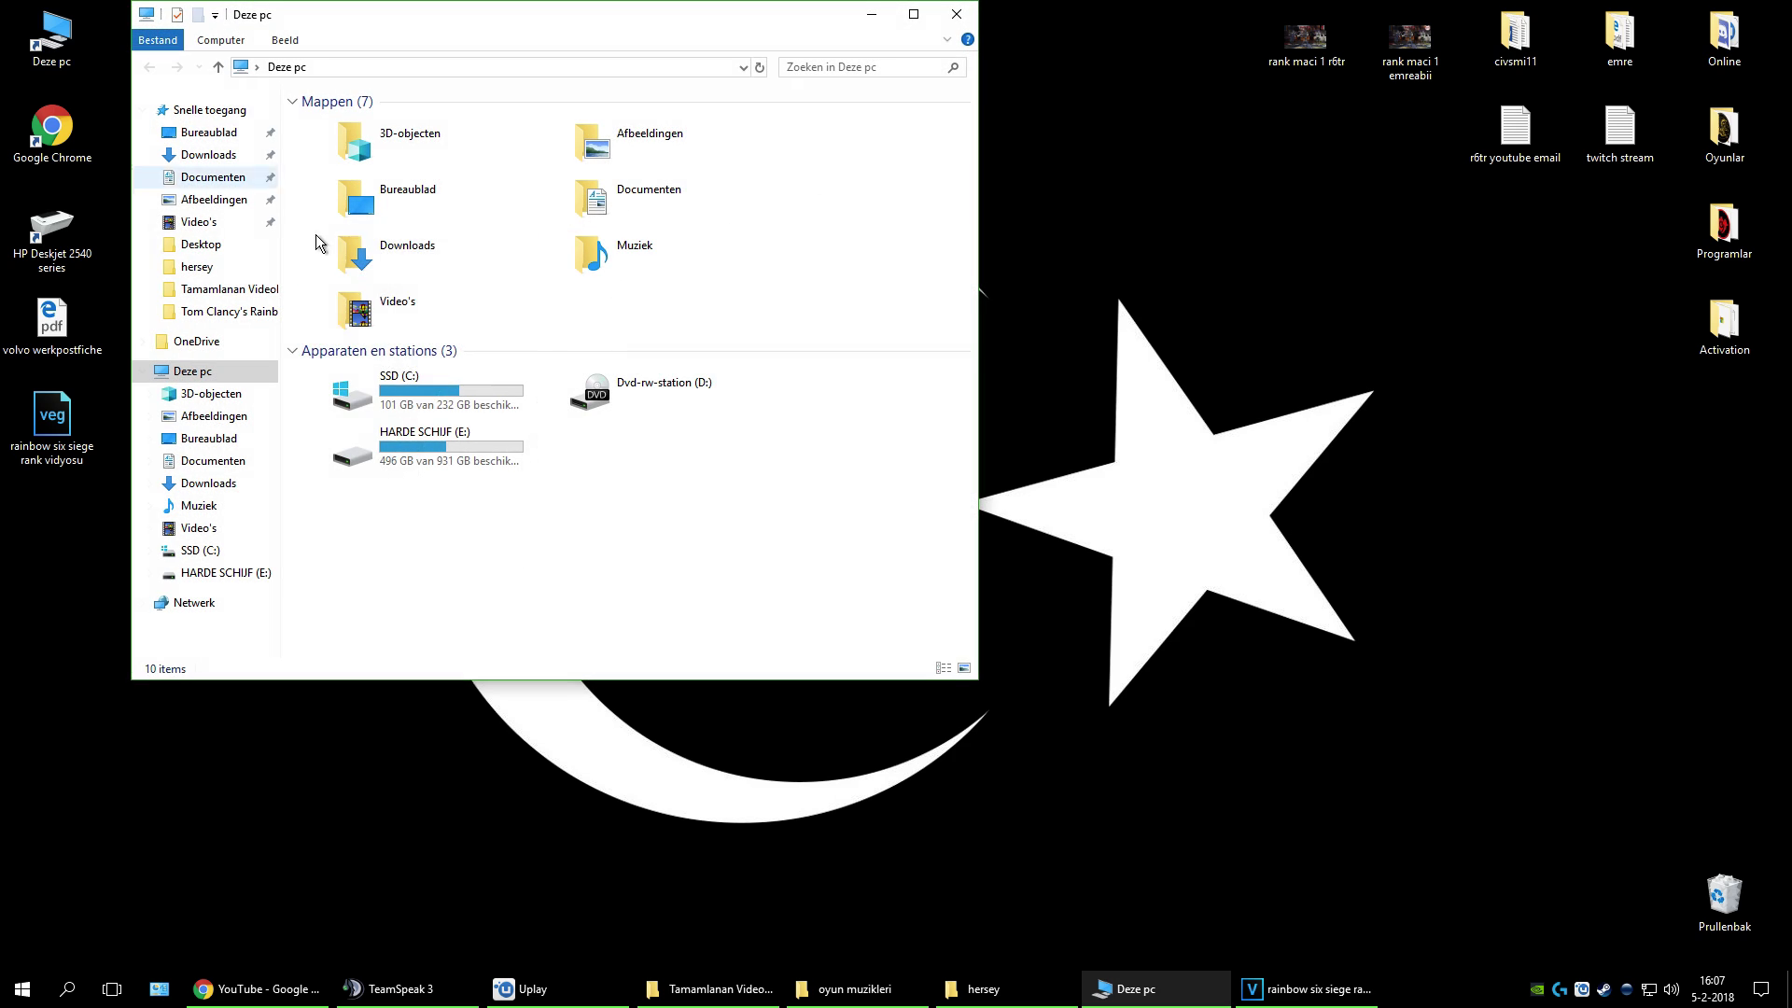
double_click(359, 458)
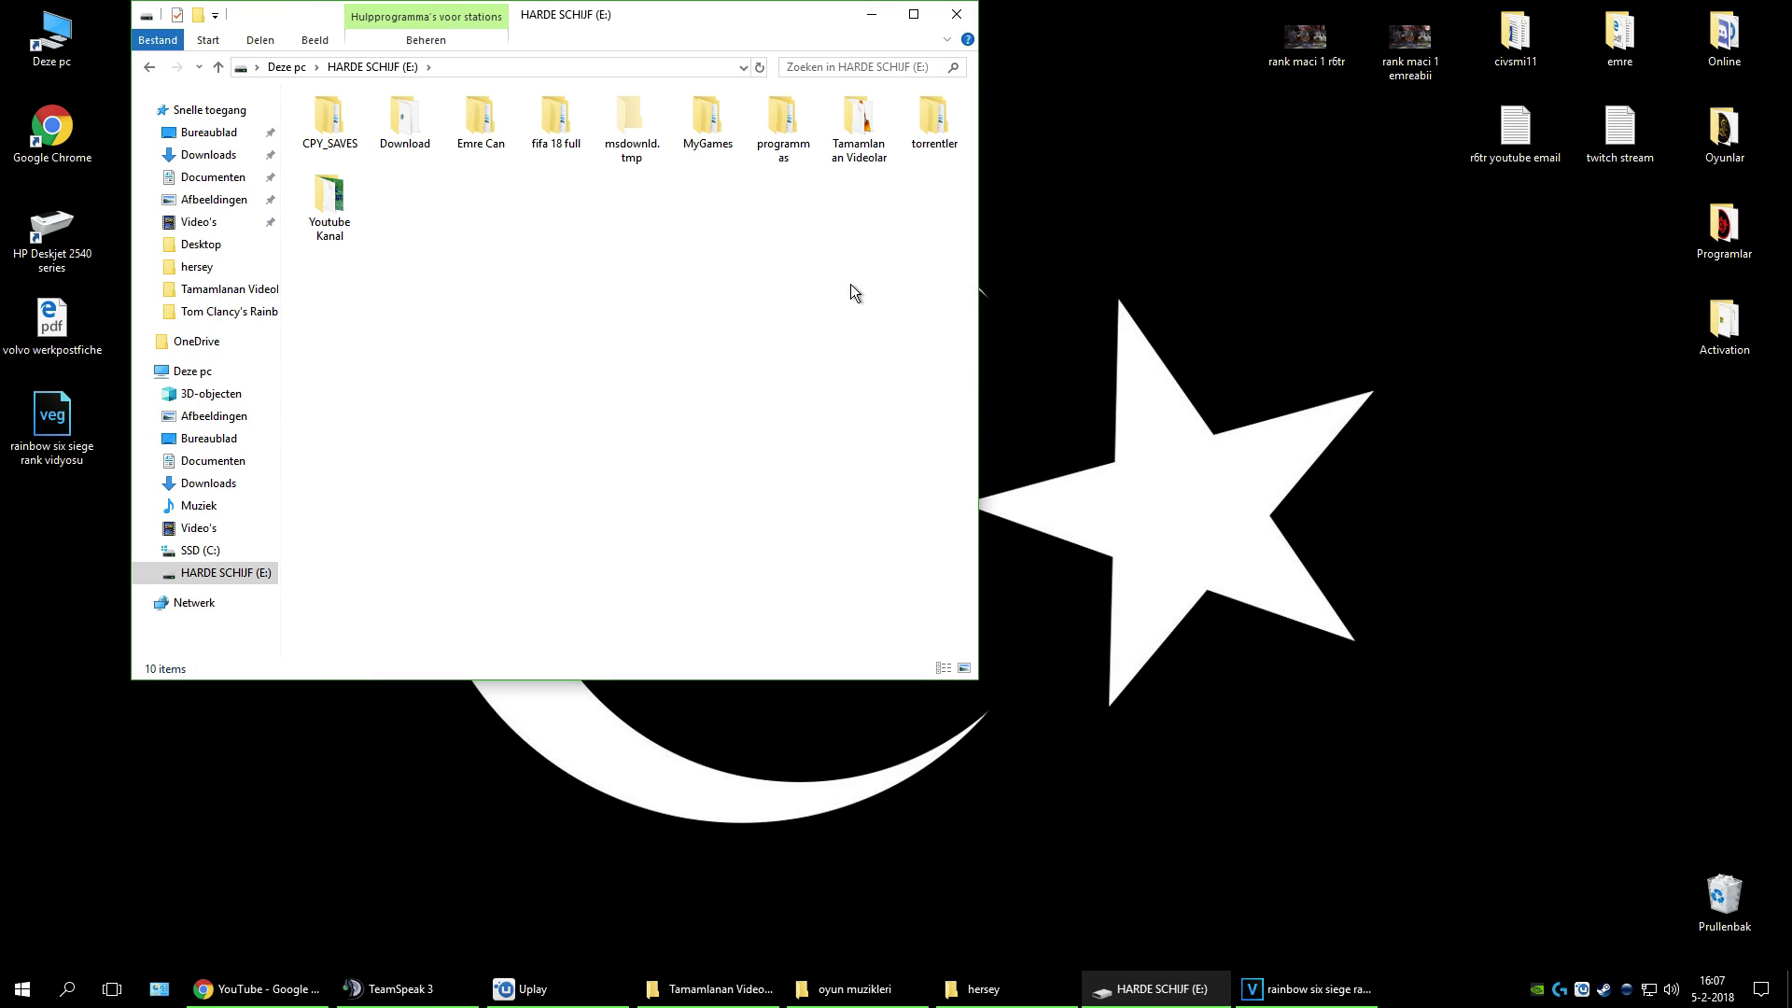
double_click(329, 205)
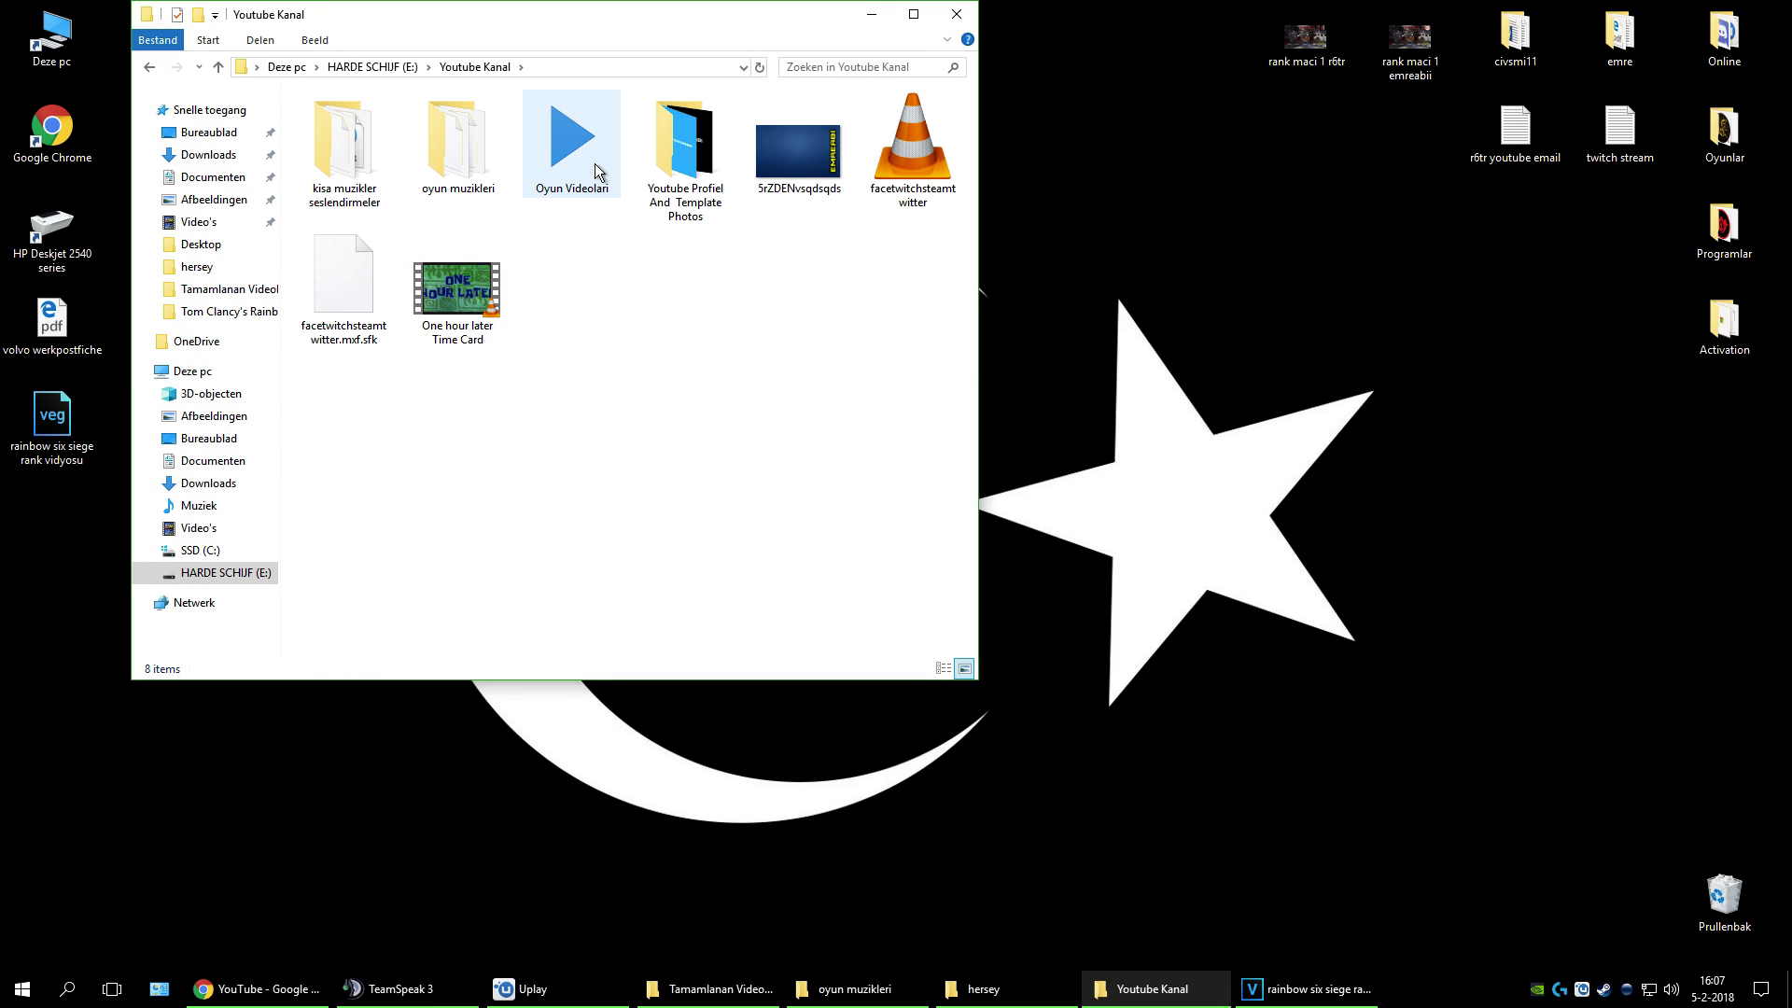
double_click(571, 150)
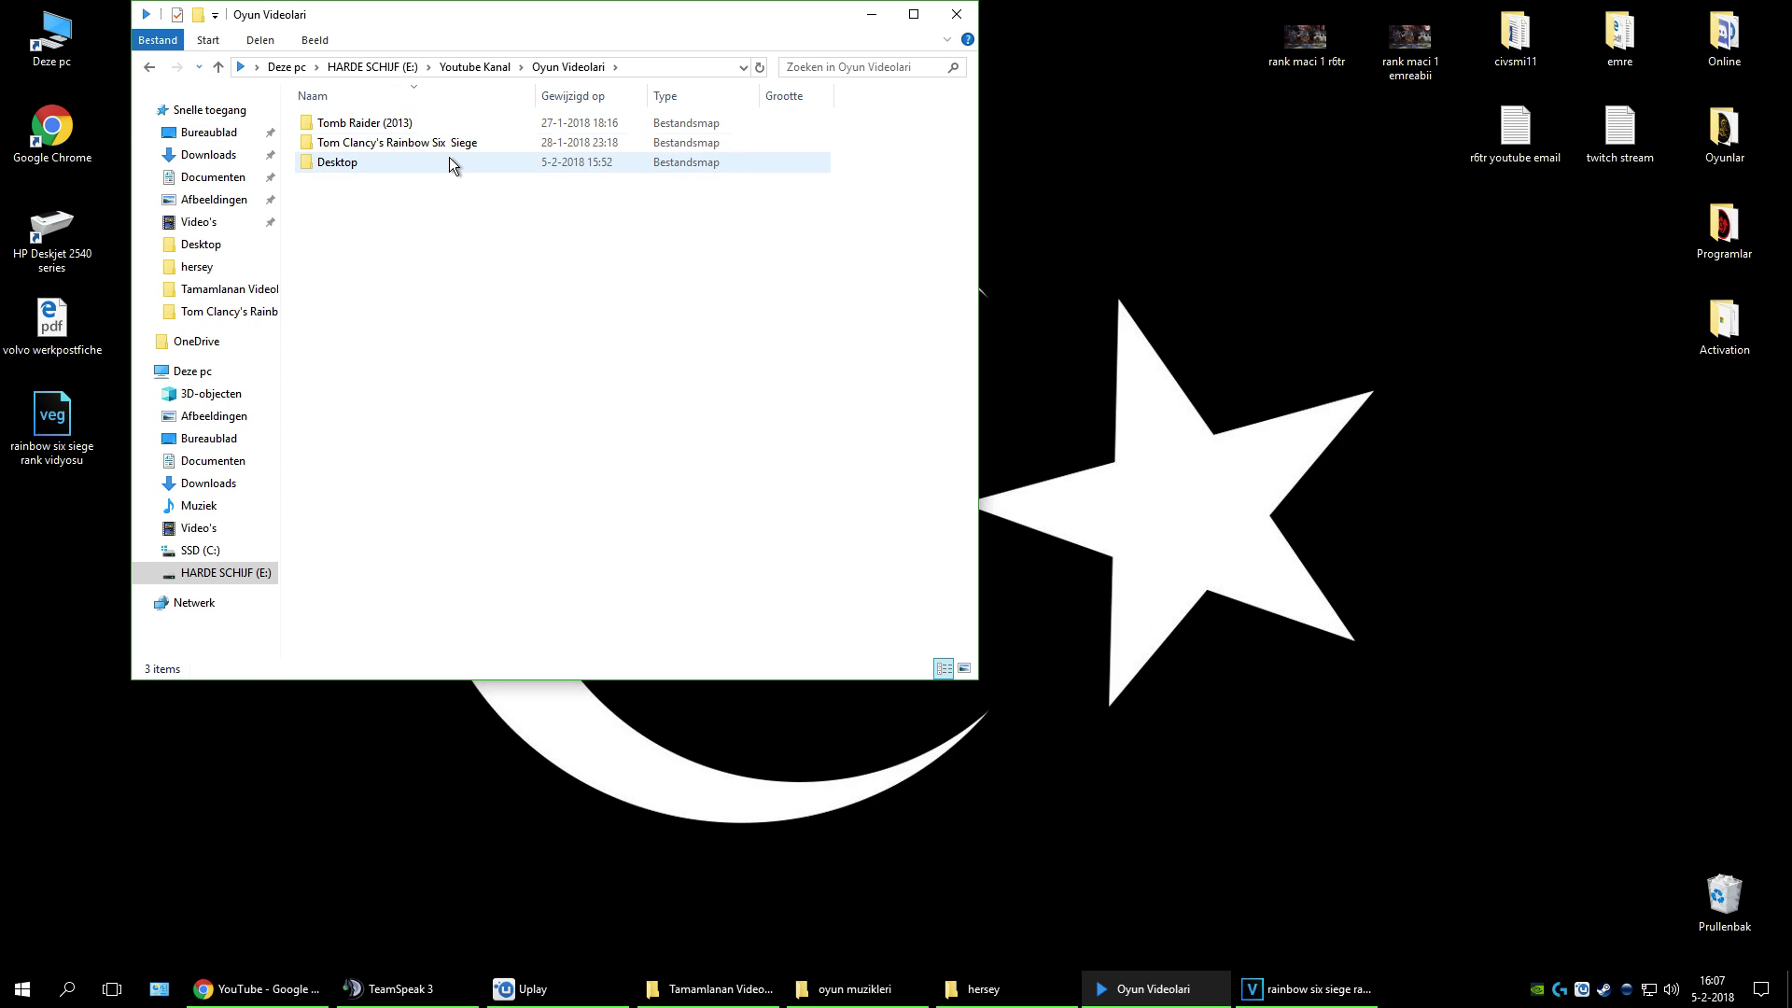
double_click(449, 163)
click(160, 72)
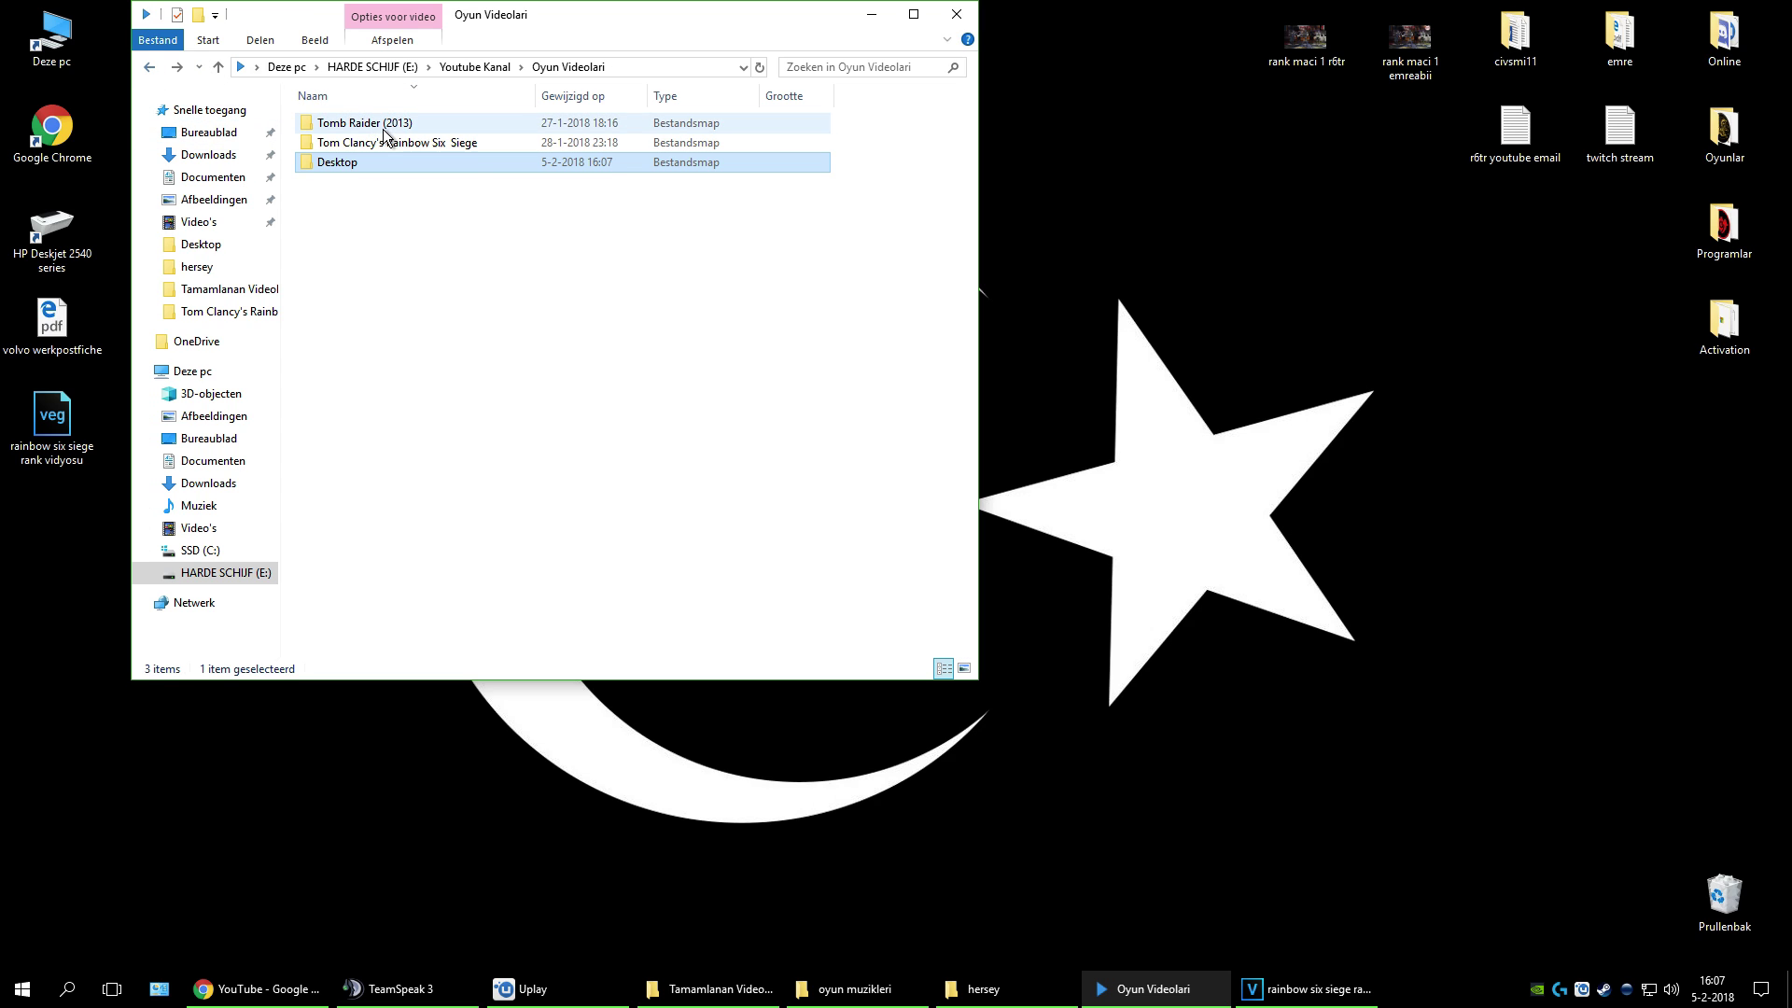
key(BackSpace)
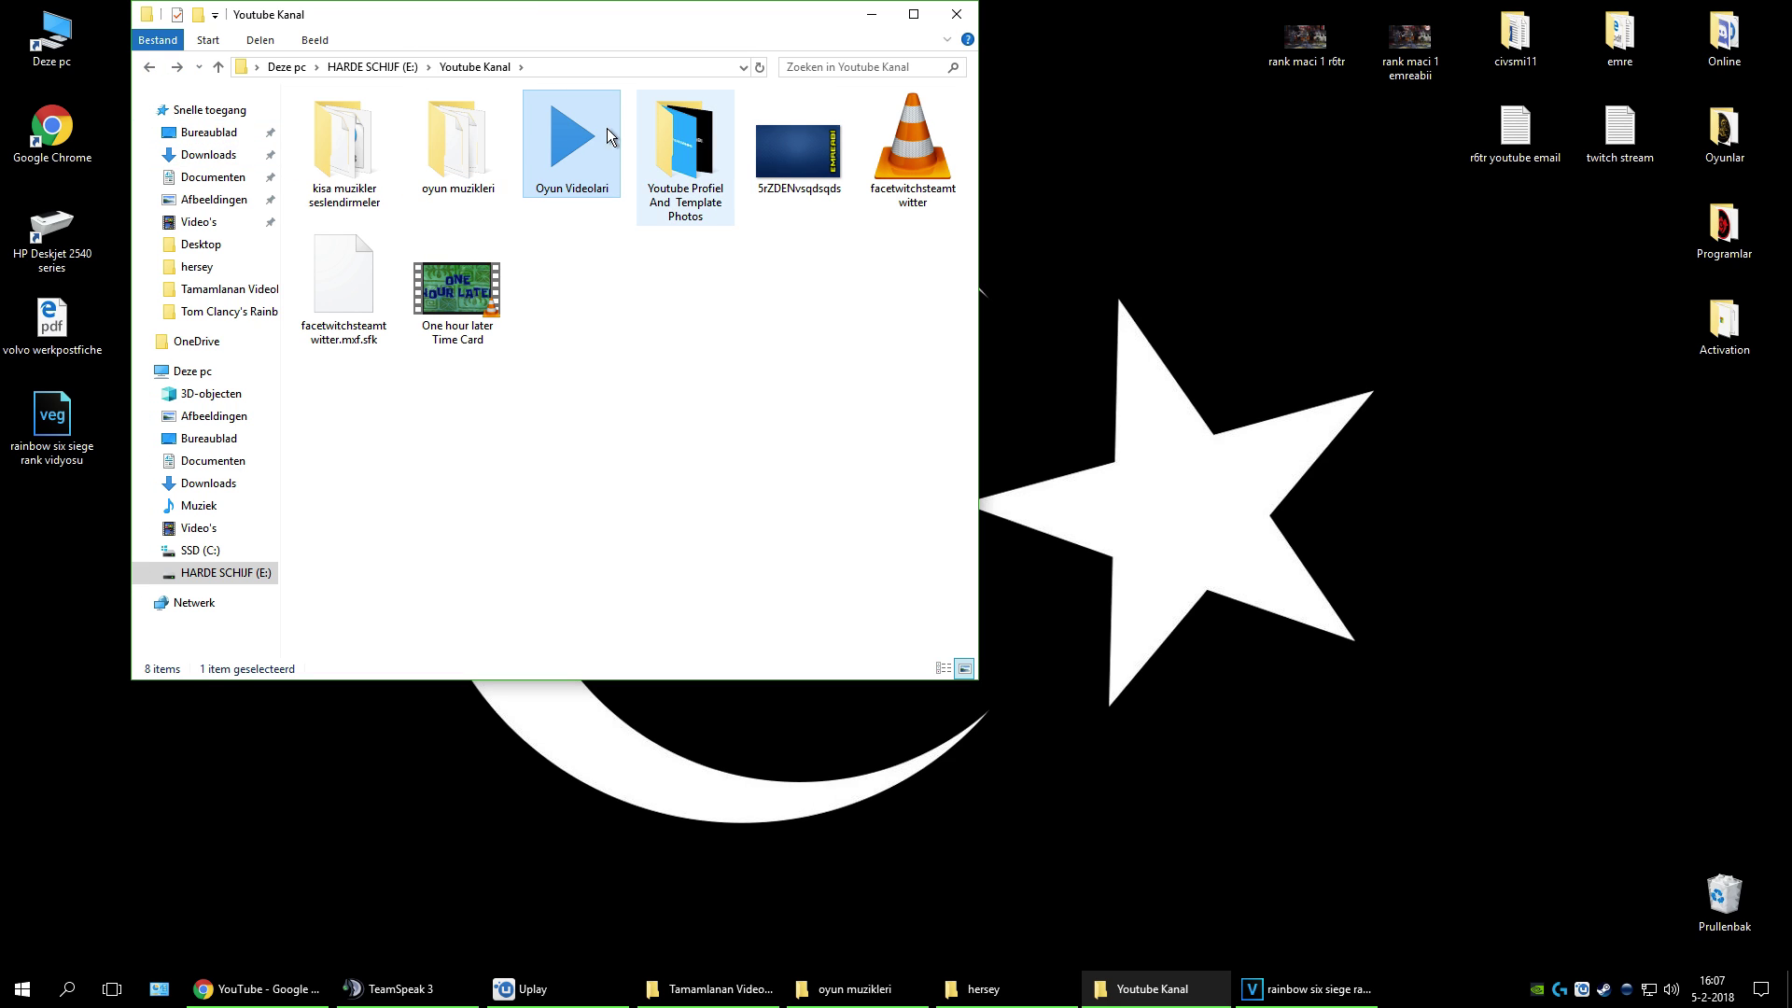
click(149, 67)
Step: Play the rendered Untitled video from the Tamamlanan Videolar folder, and close the player and the folder window
click(856, 121)
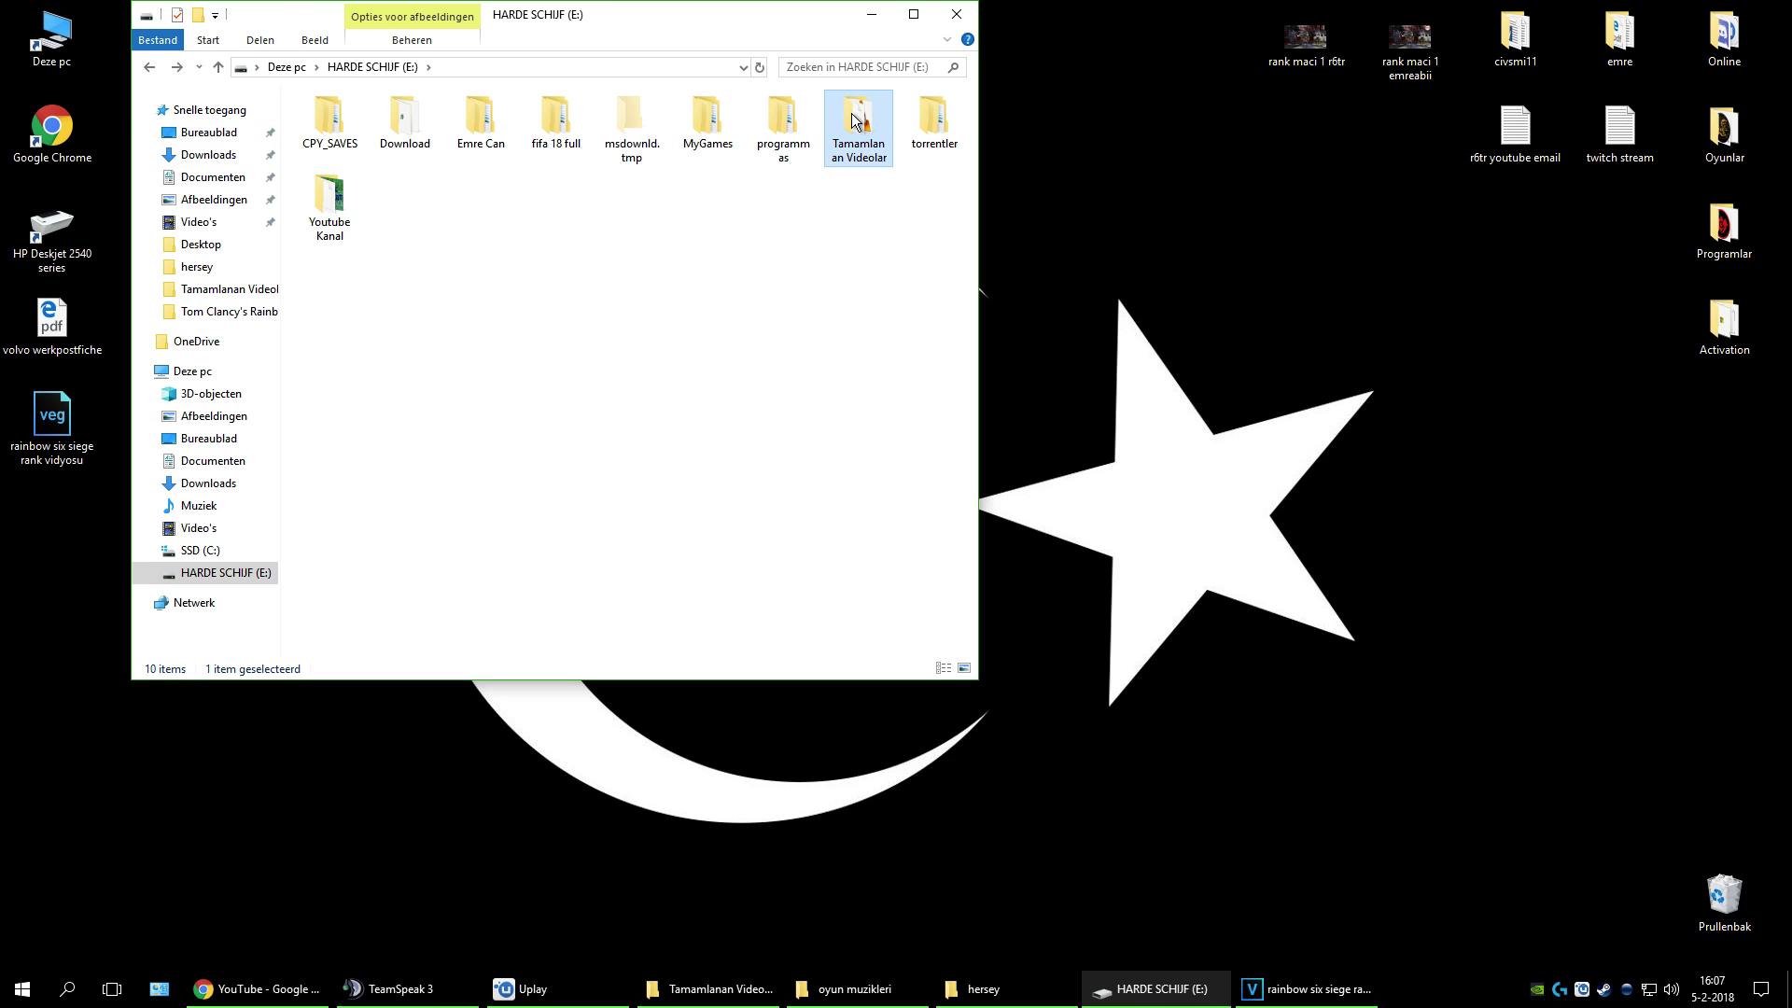
double_click(856, 119)
double_click(678, 161)
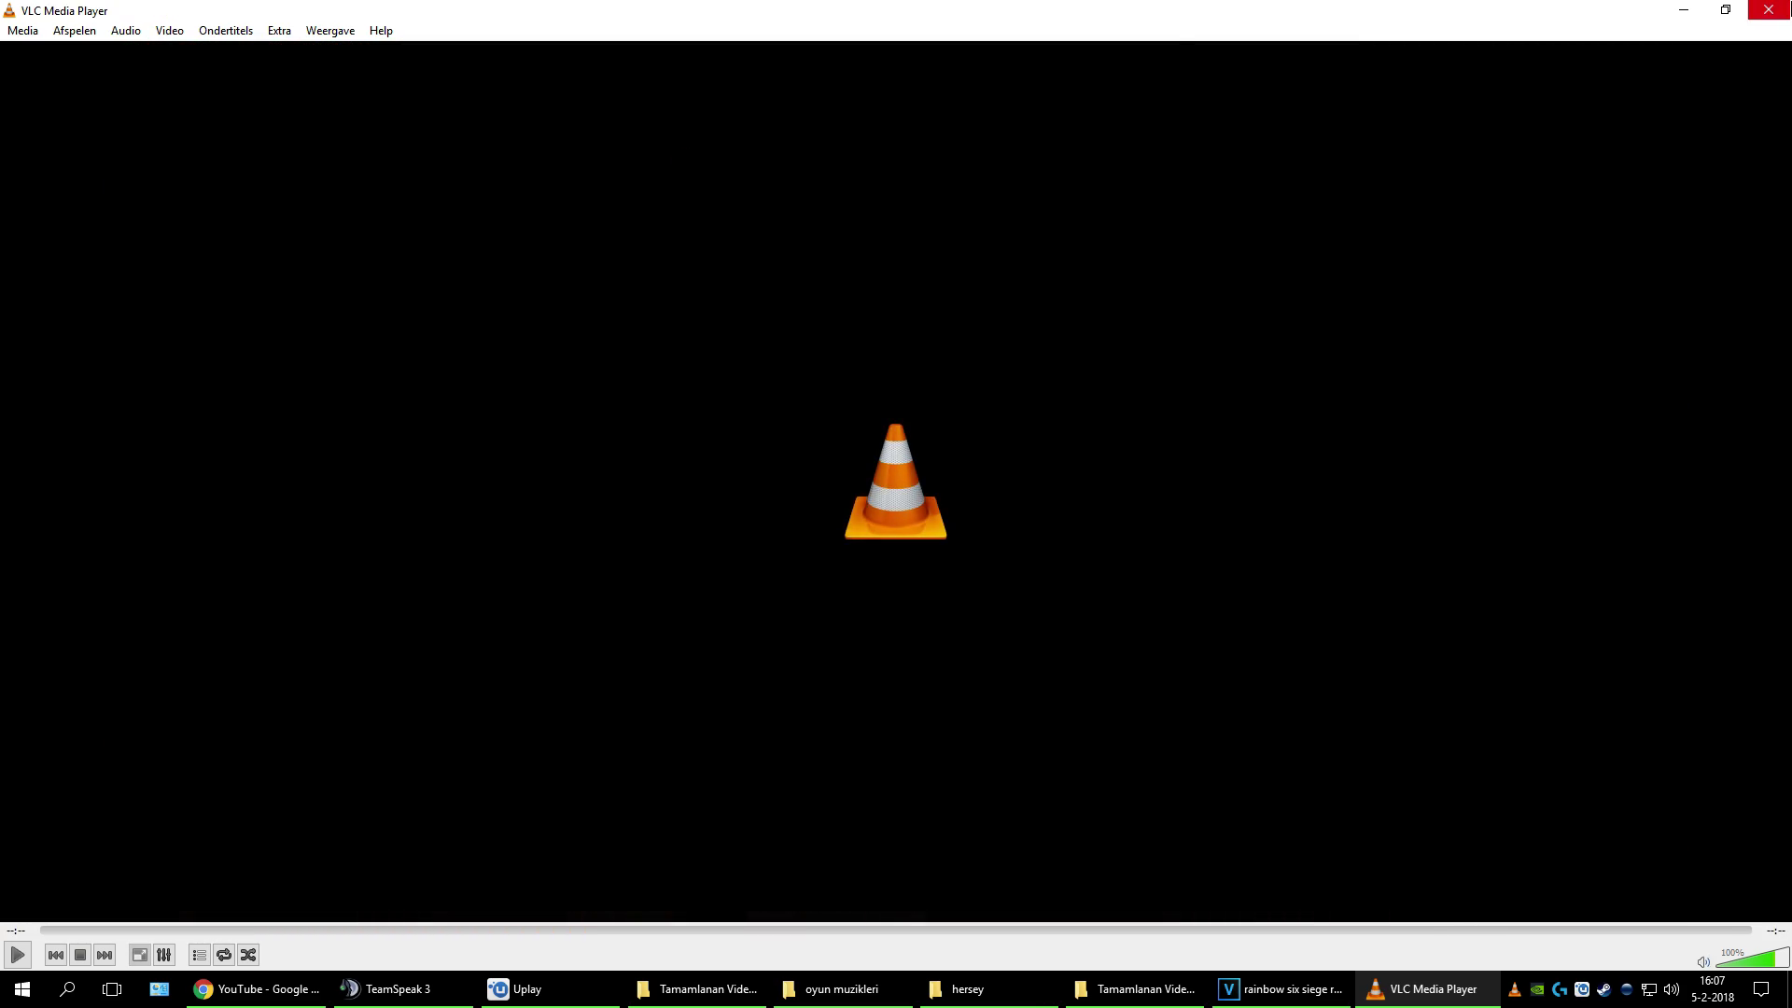
click(1769, 10)
double_click(680, 157)
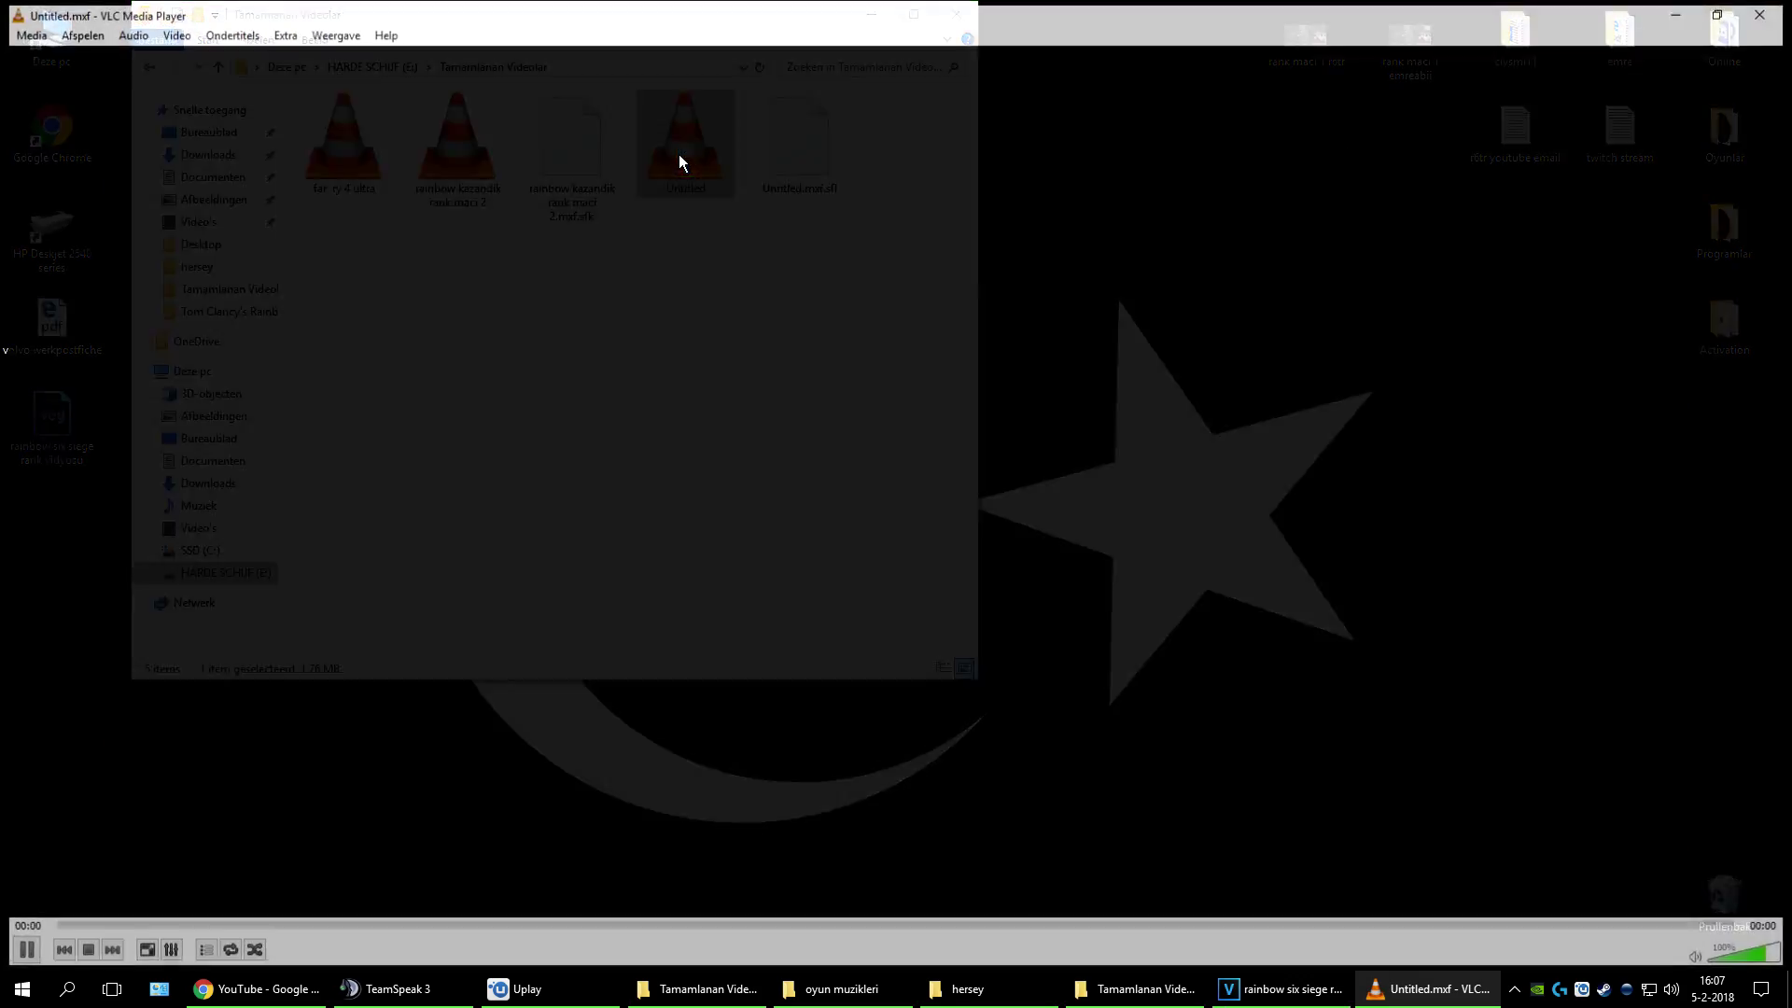
click(1770, 11)
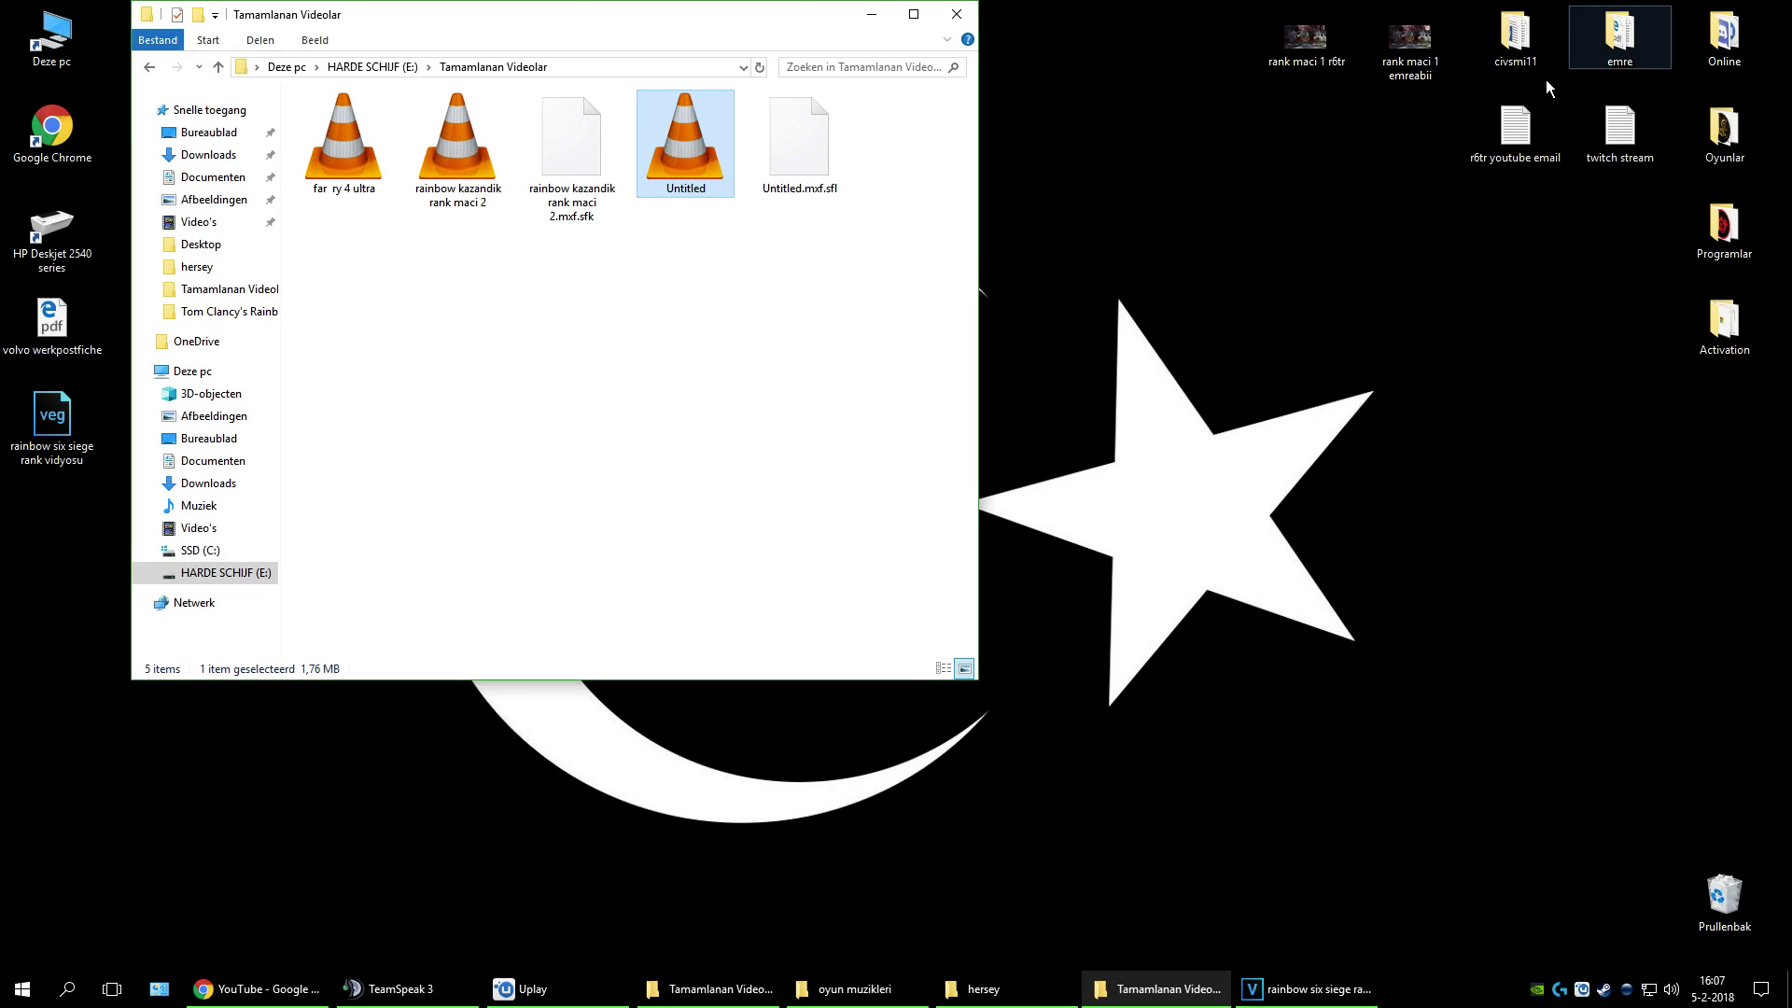
click(957, 14)
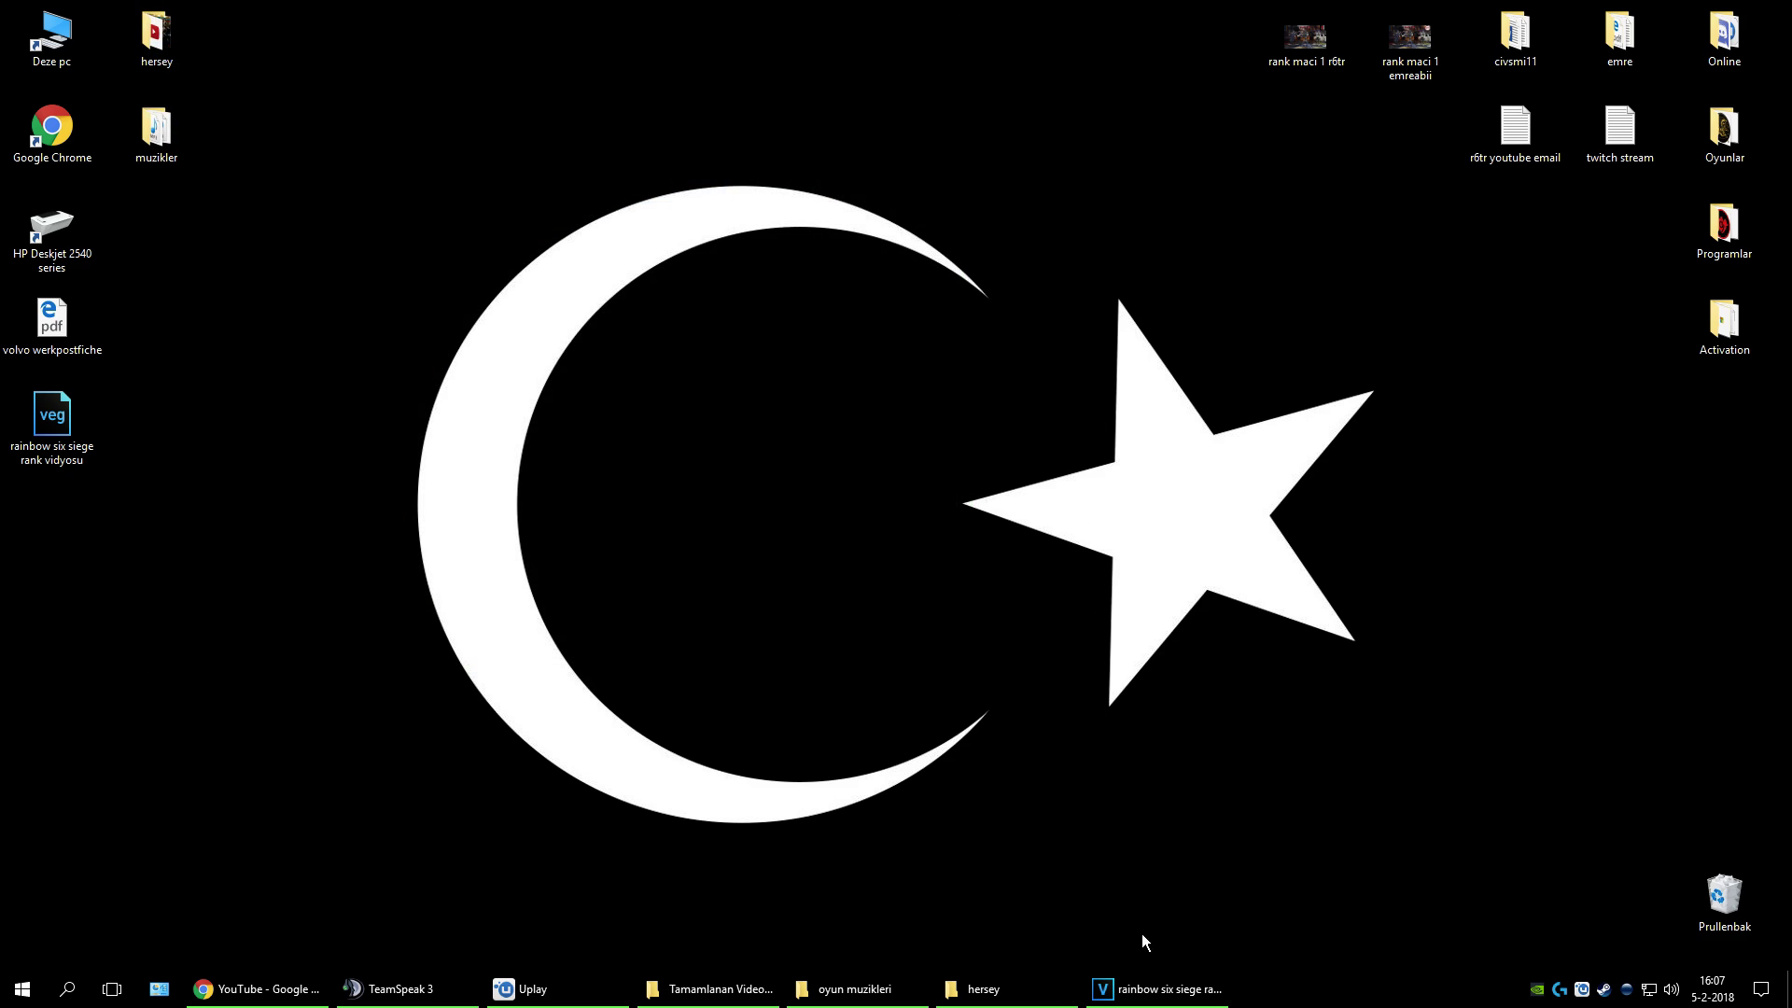
Step: Switch back to VEGAS Pro and review the available commands for saving and rendering the project
click(1158, 989)
click(15, 30)
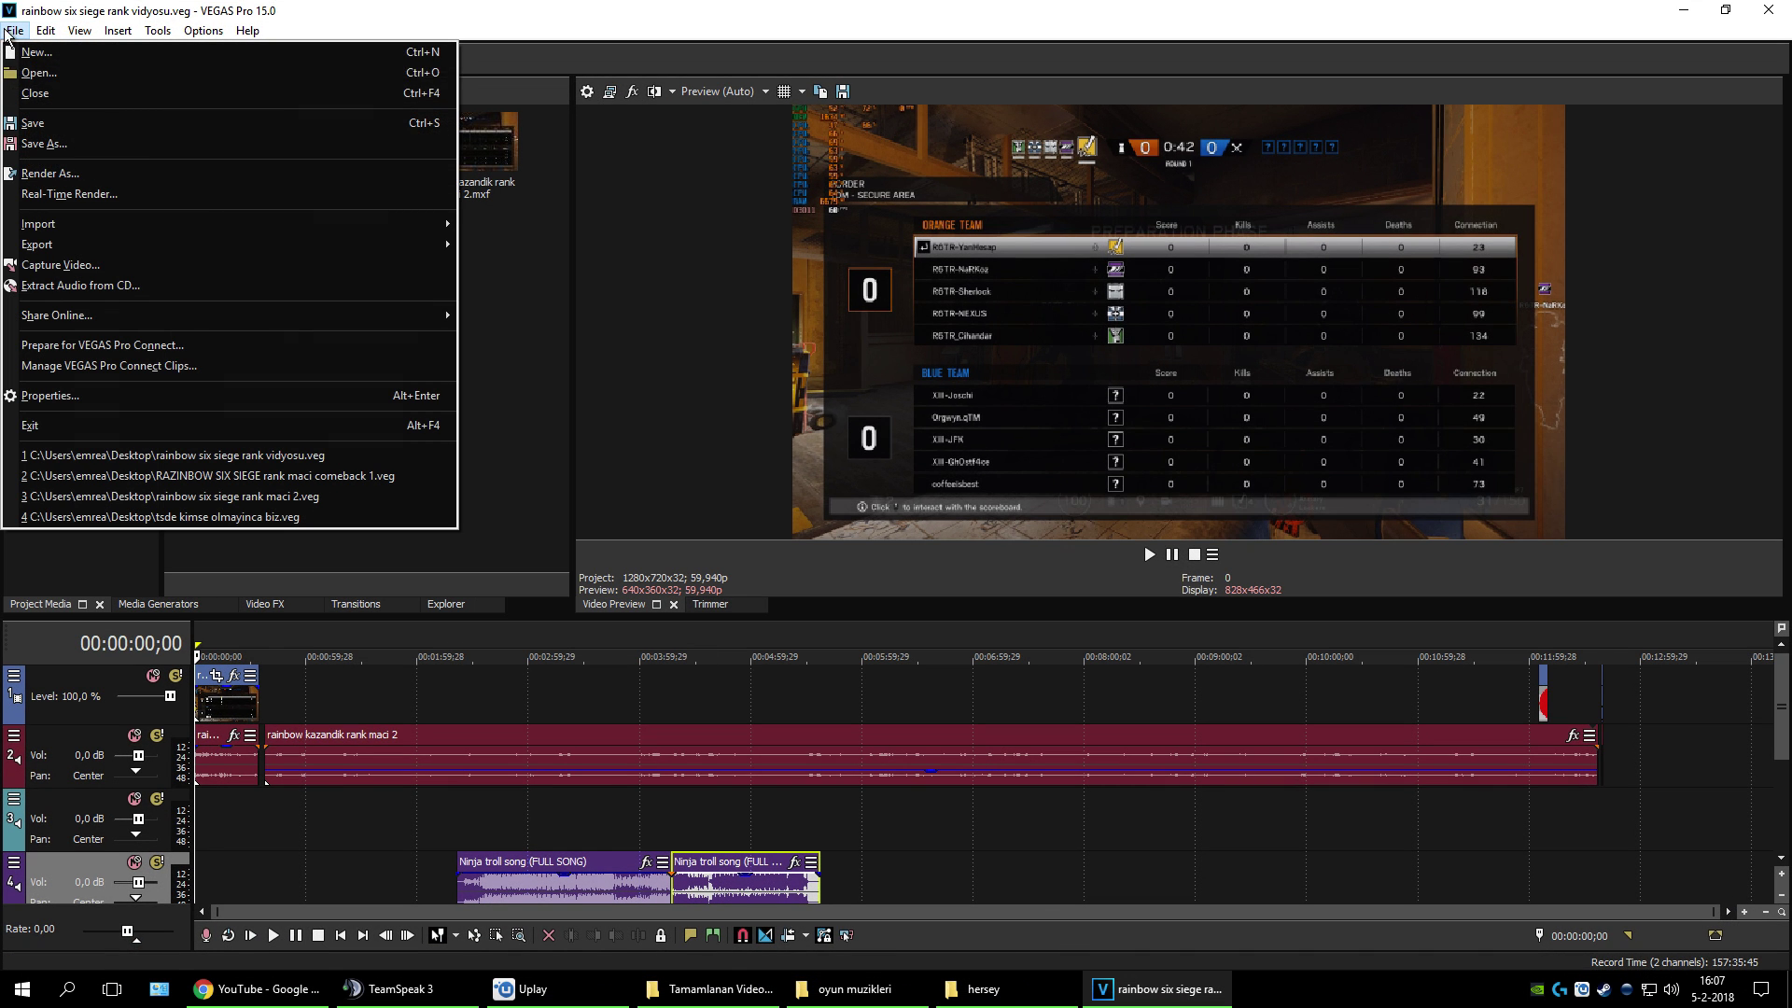
click(517, 9)
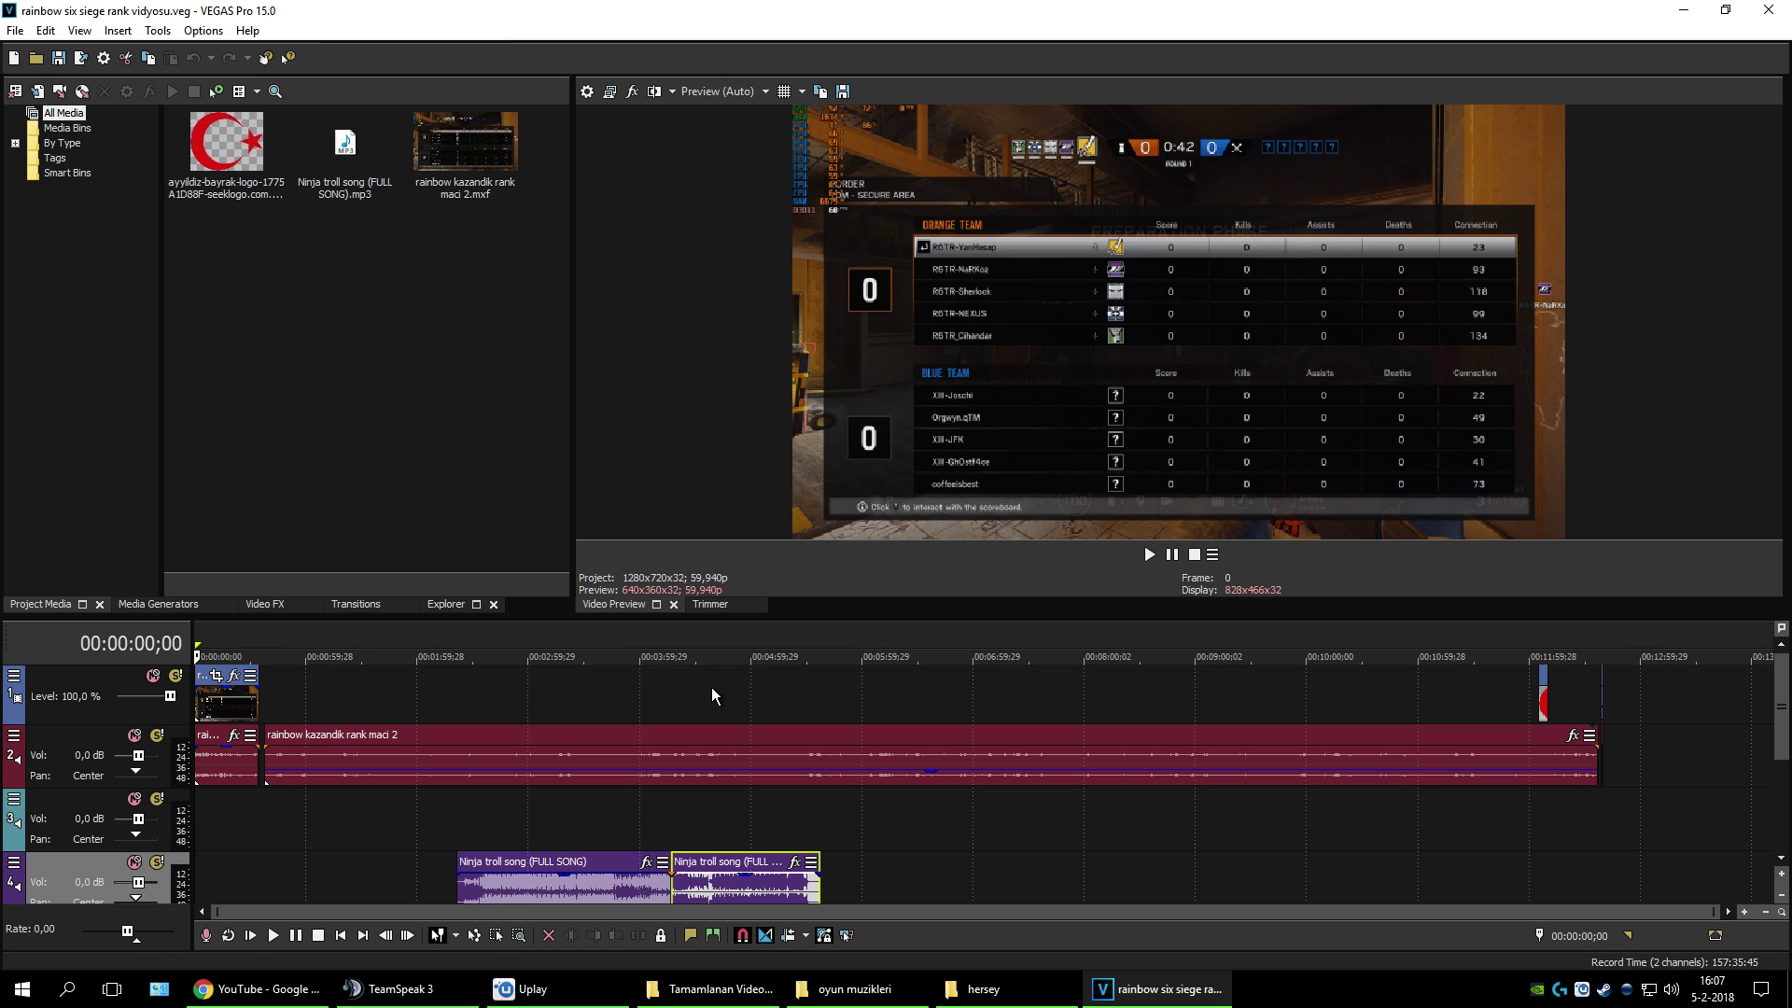
click(15, 30)
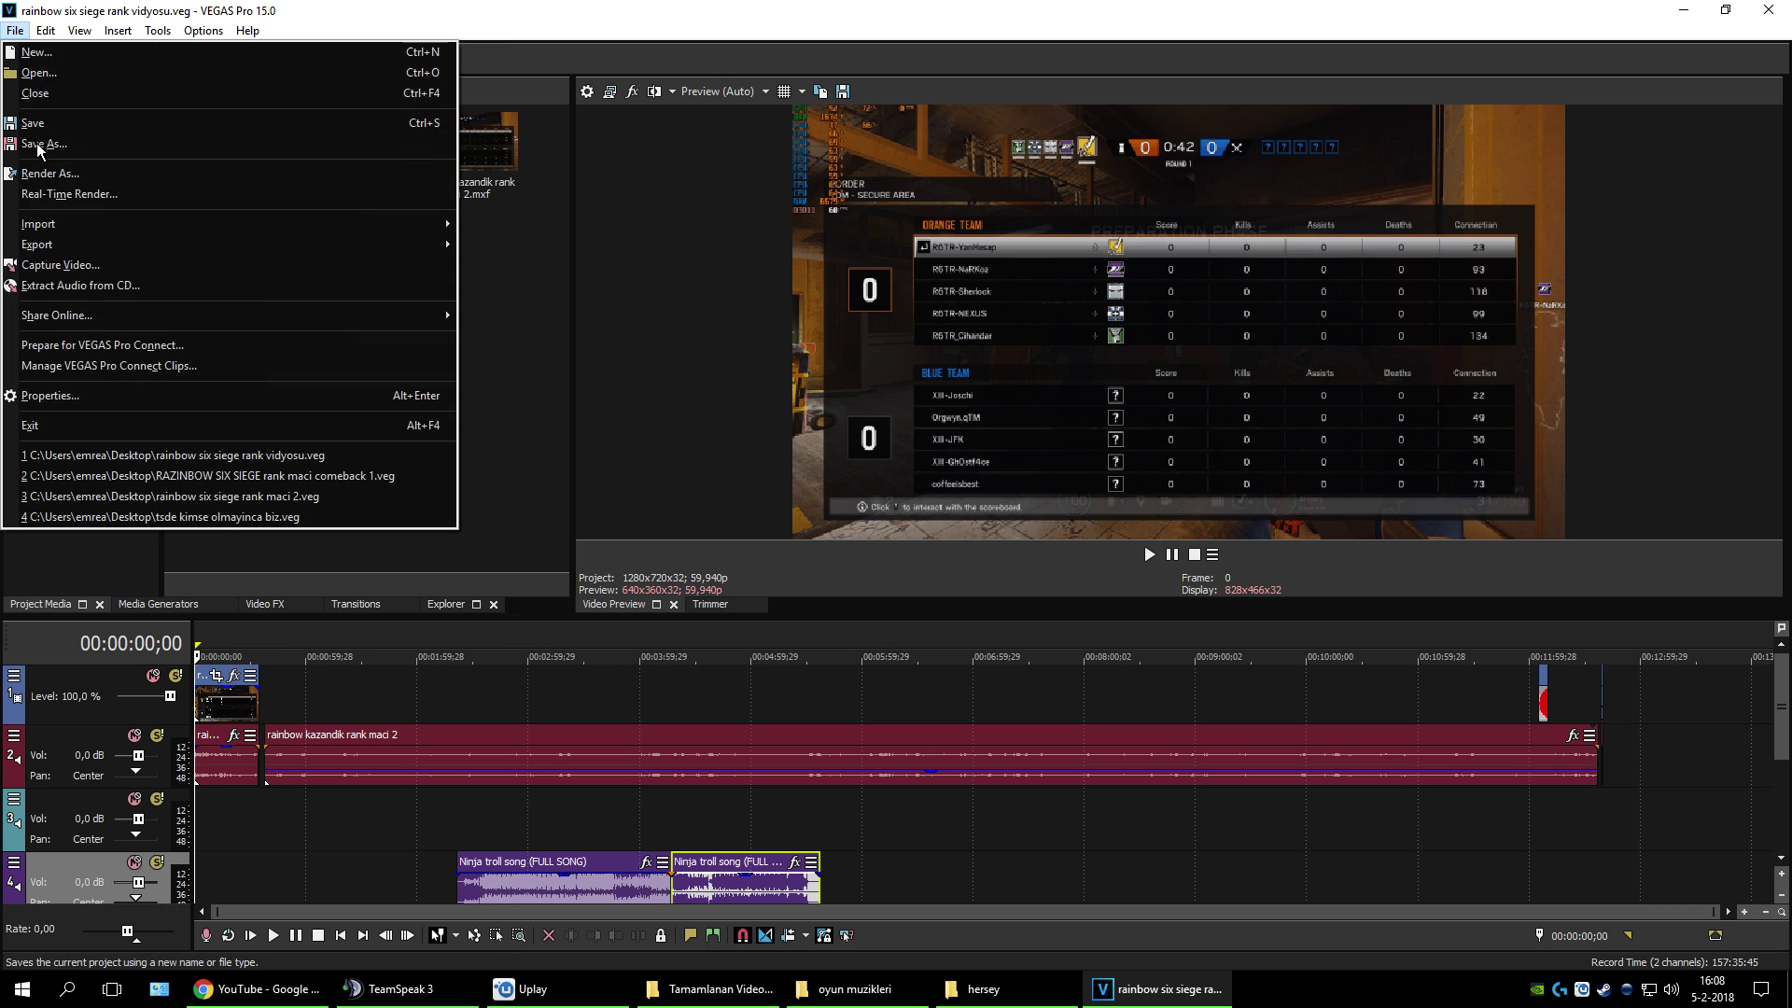
click(350, 8)
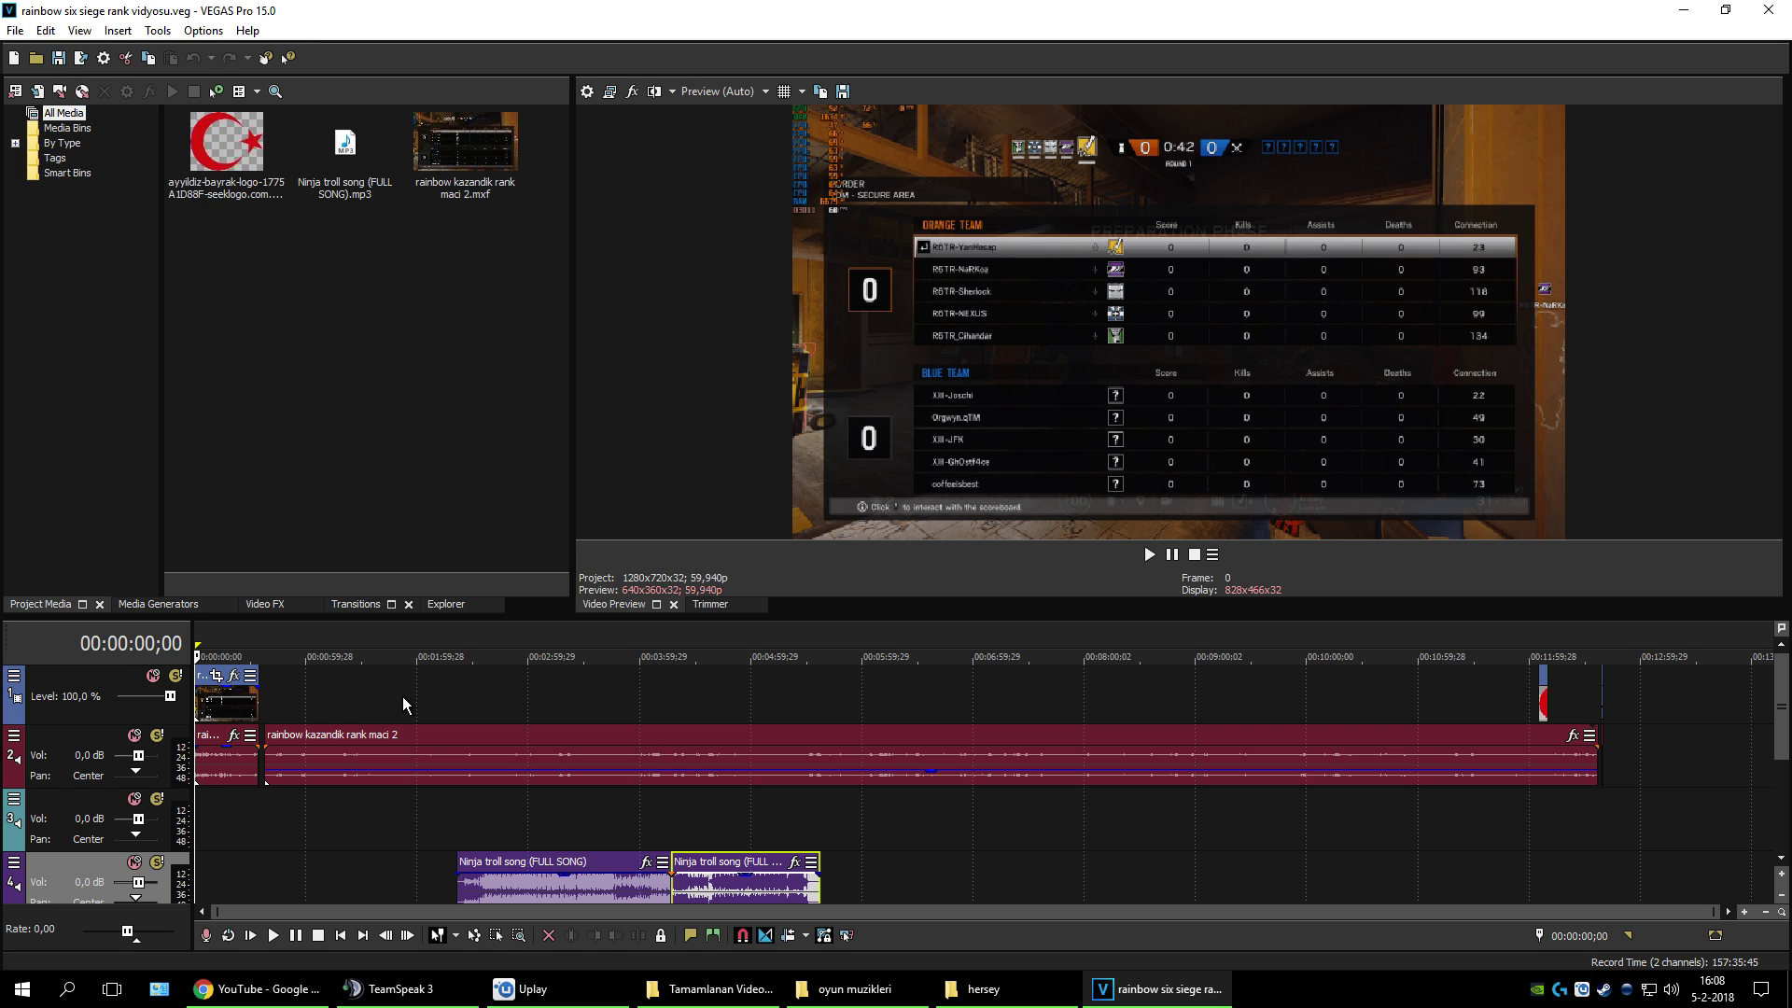
Step: Shift the long "rainbow kazandik rank maci 2" audio event to start at about two minutes and save the project
drag(424, 720, 800, 657)
click(569, 736)
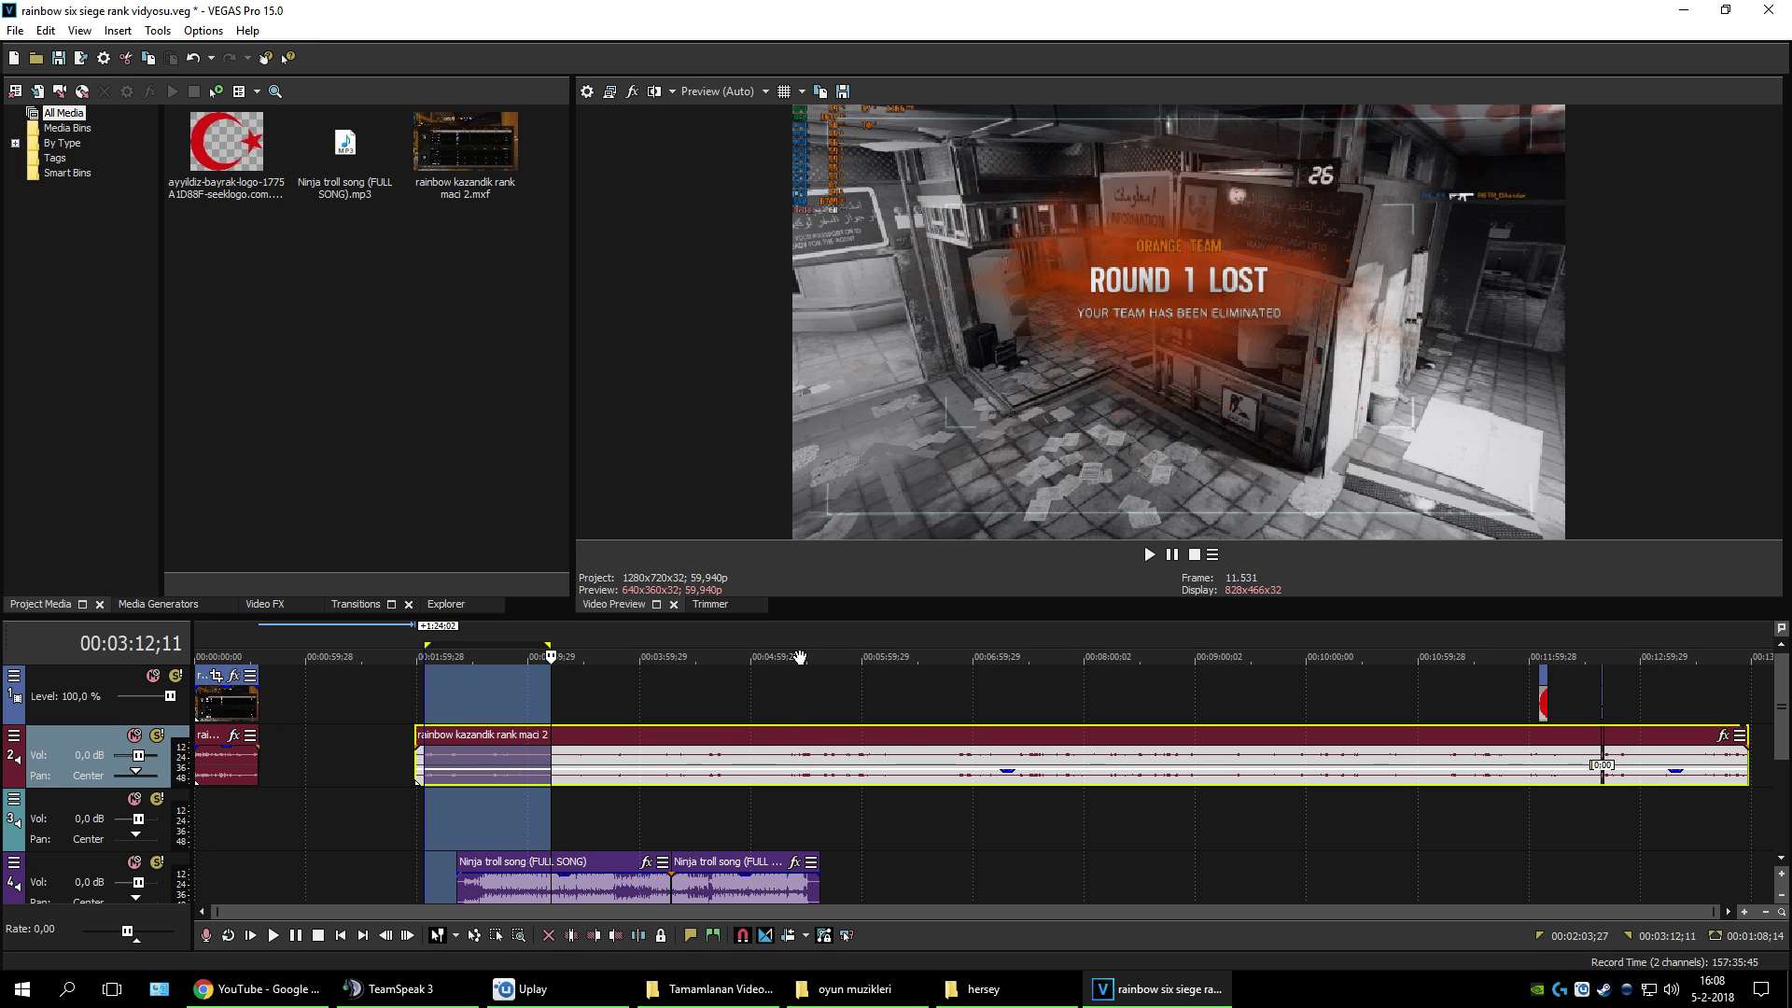
click(56, 61)
Step: Move the editor window aside and select the saved project file "rainbow six siege rank vidyosu" on the desktop
drag(919, 12, 1016, 52)
click(94, 399)
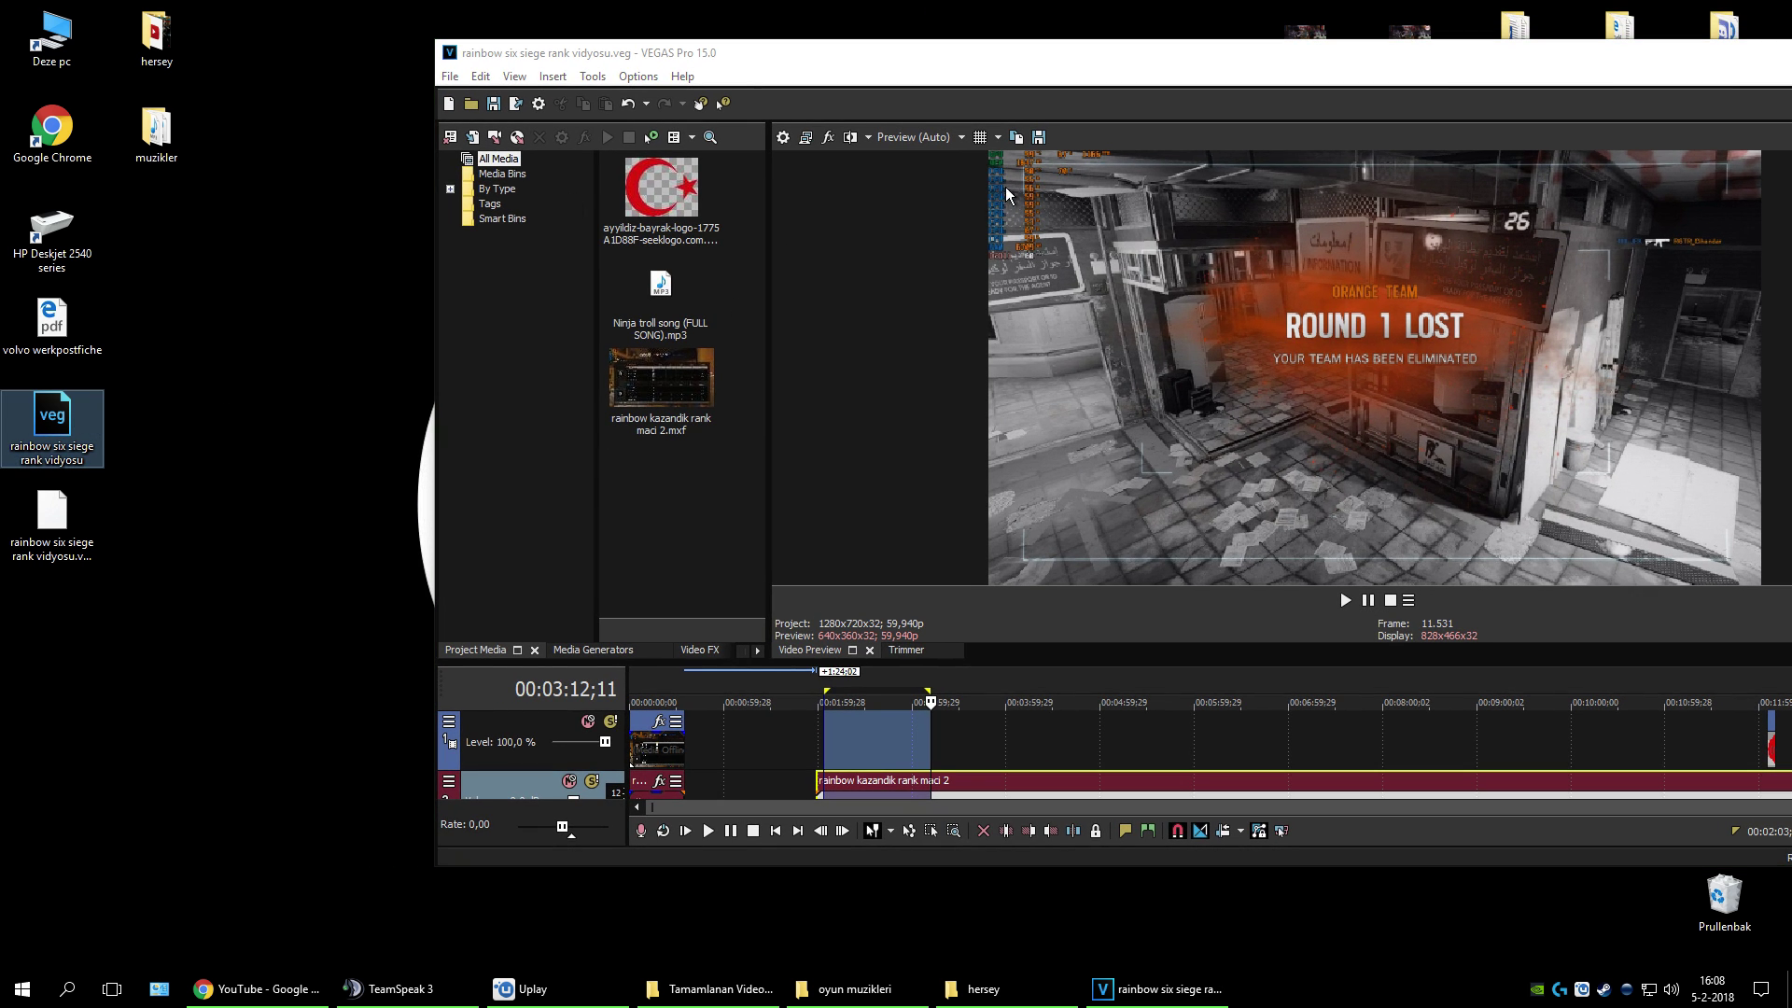
Step: Maximize the editor window, shift the long "rainbow kazandik rank maci 2" event to start at about 2:46, and save the project
double_click(883, 48)
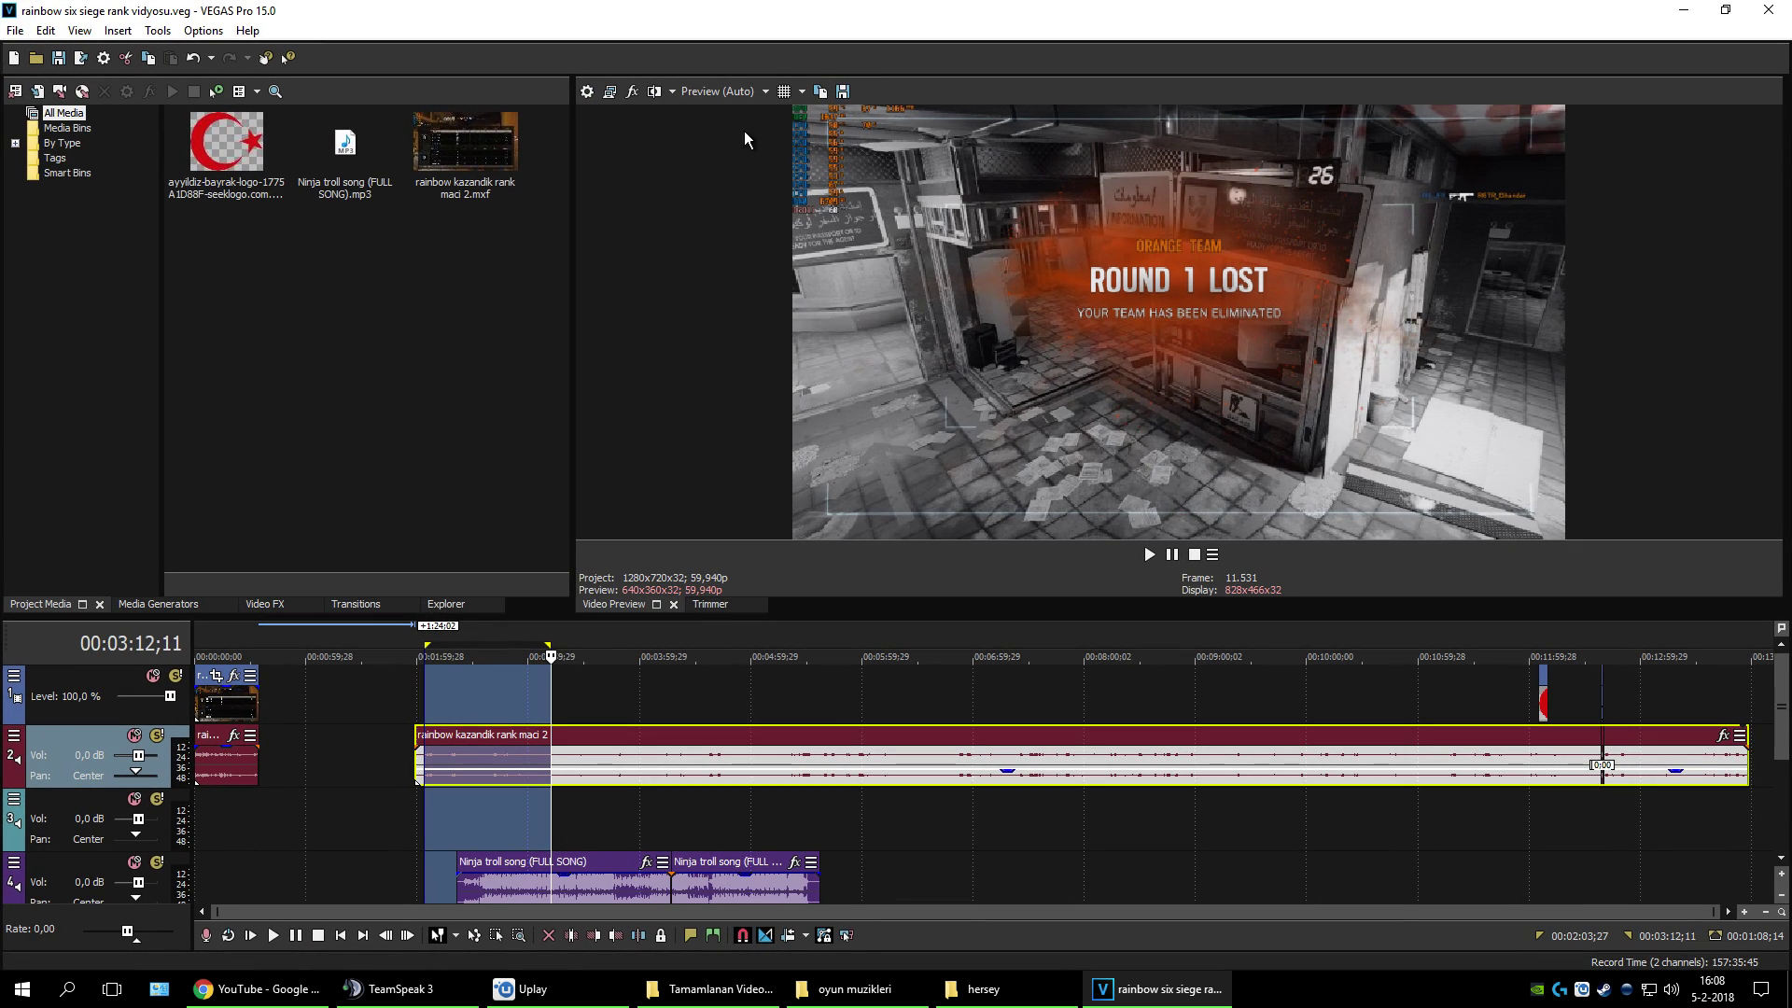
click(718, 749)
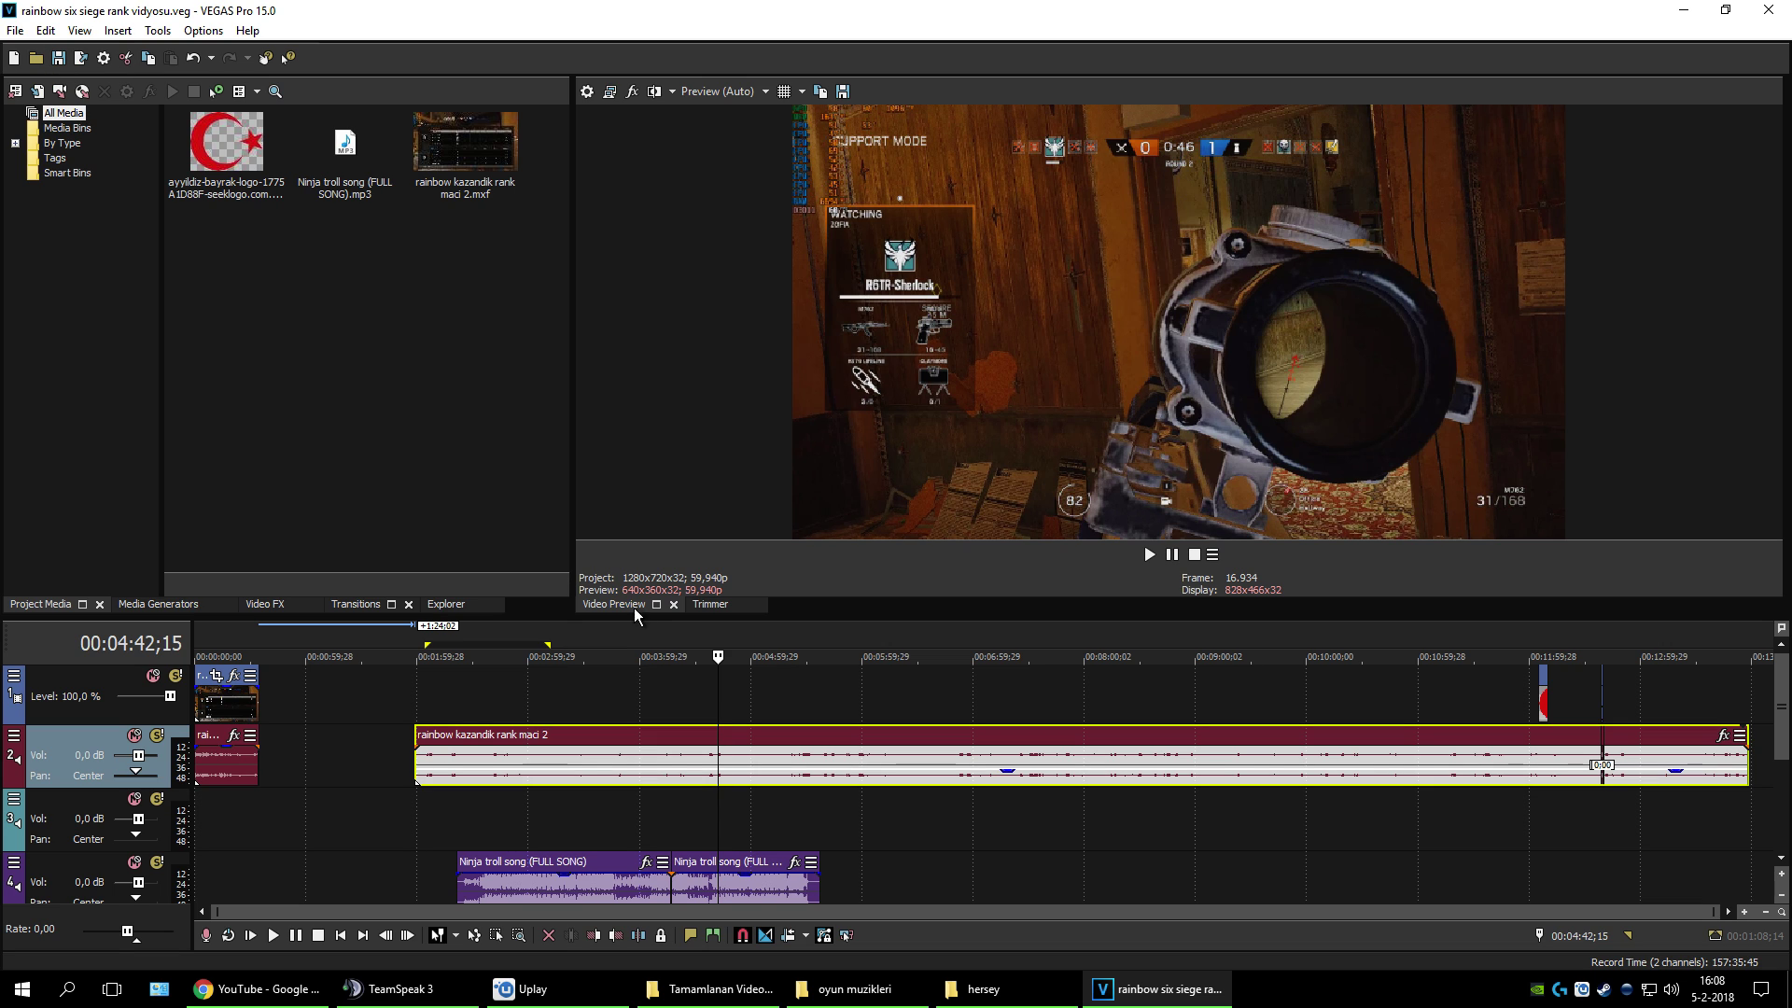
drag(595, 731, 683, 748)
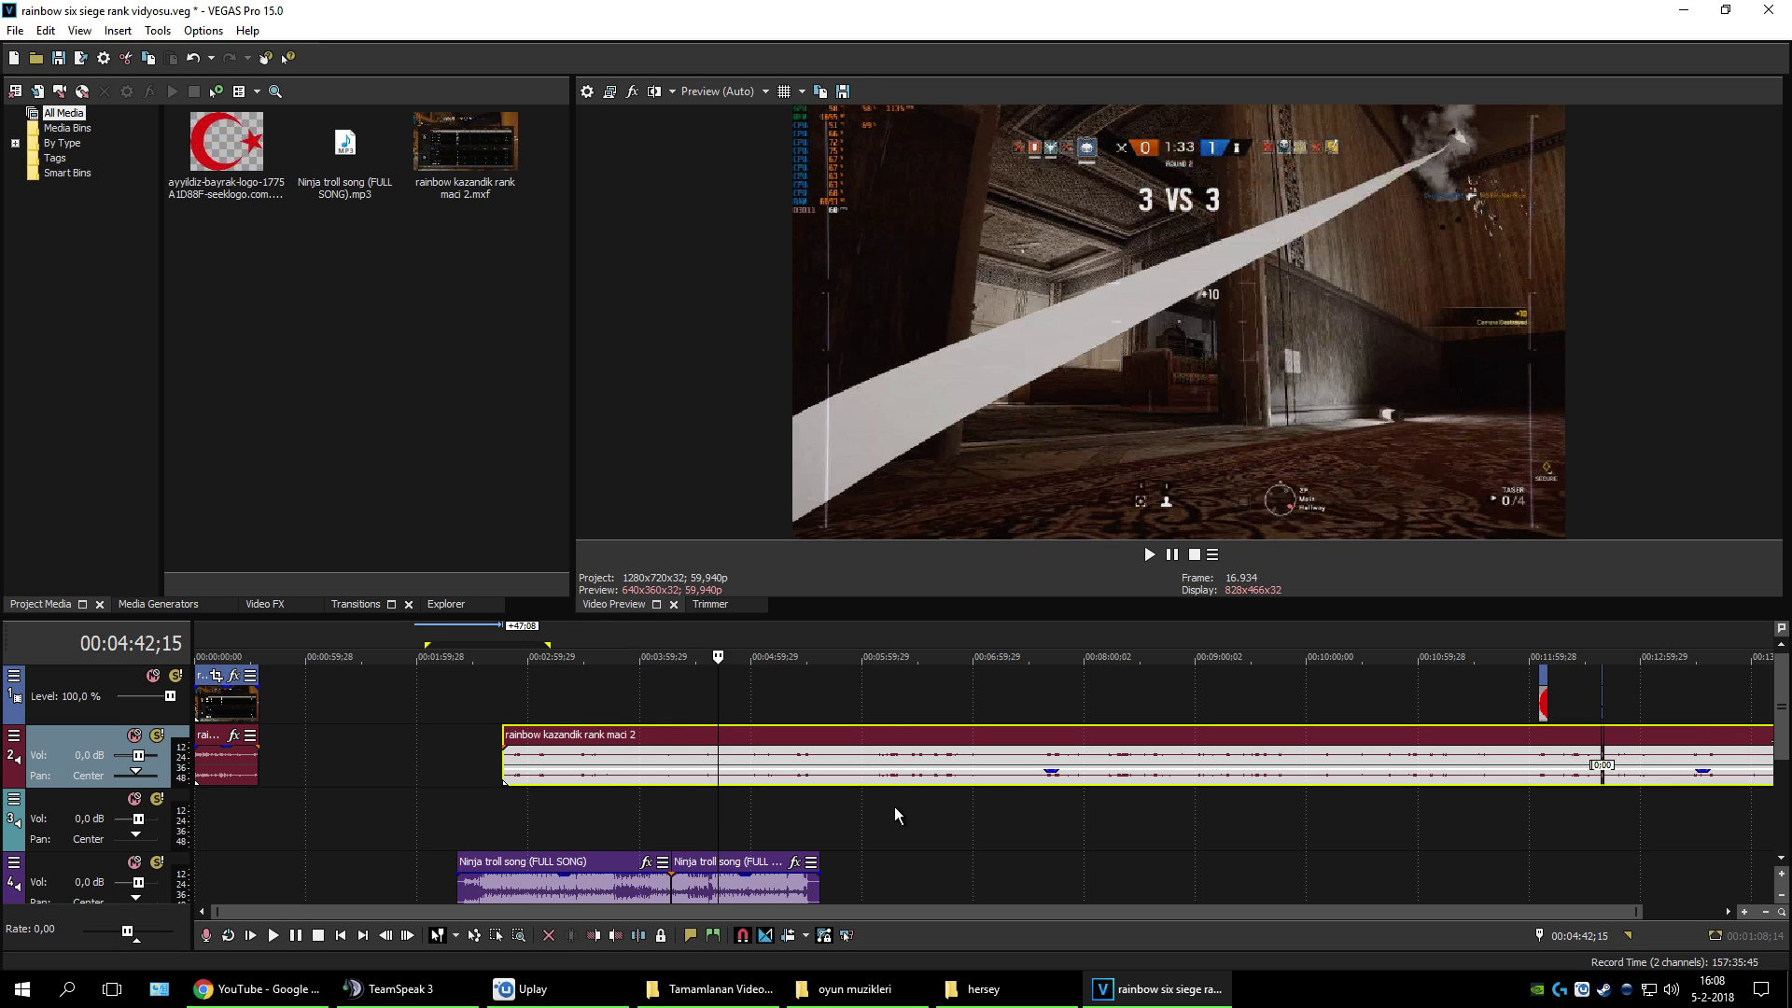
click(60, 60)
scroll(597, 795, down, 1)
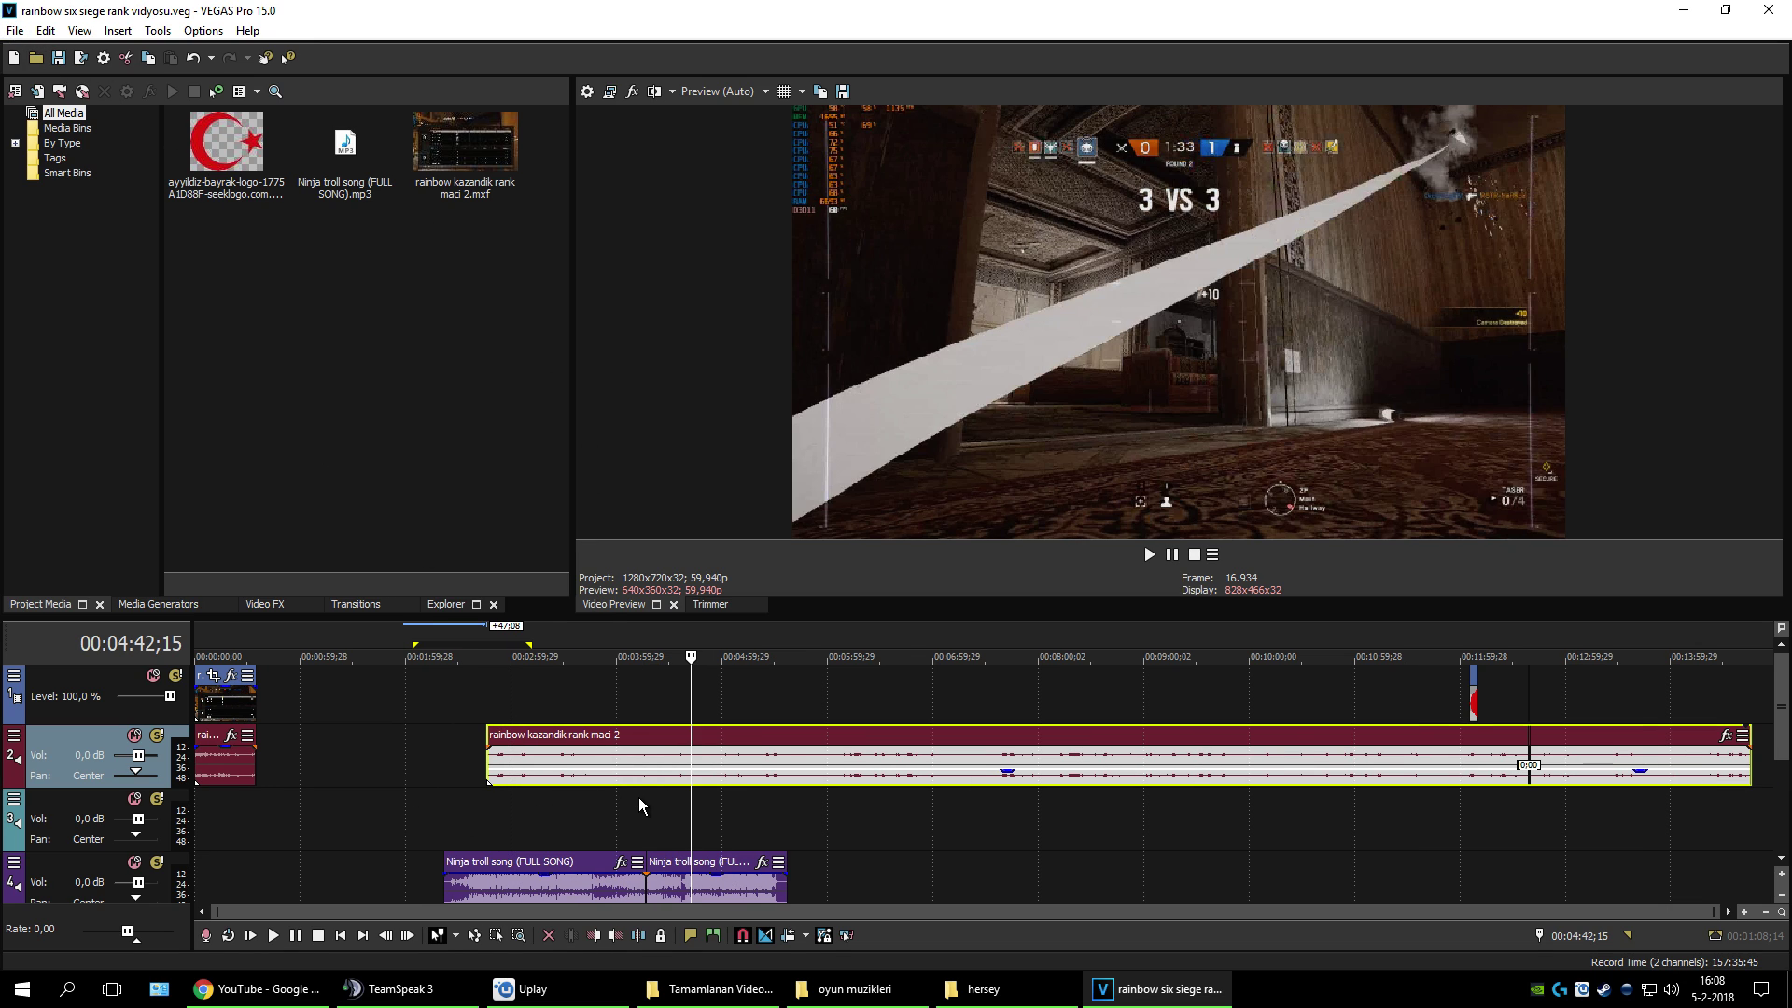
Step: Shift the long "rainbow kazandik rank maci 2" event about 24 seconds earlier and place the playhead at 00:05:26;04
mouse_move(715, 754)
mouse_down()
mouse_move(734, 744)
mouse_move(654, 750)
mouse_move(677, 757)
mouse_up()
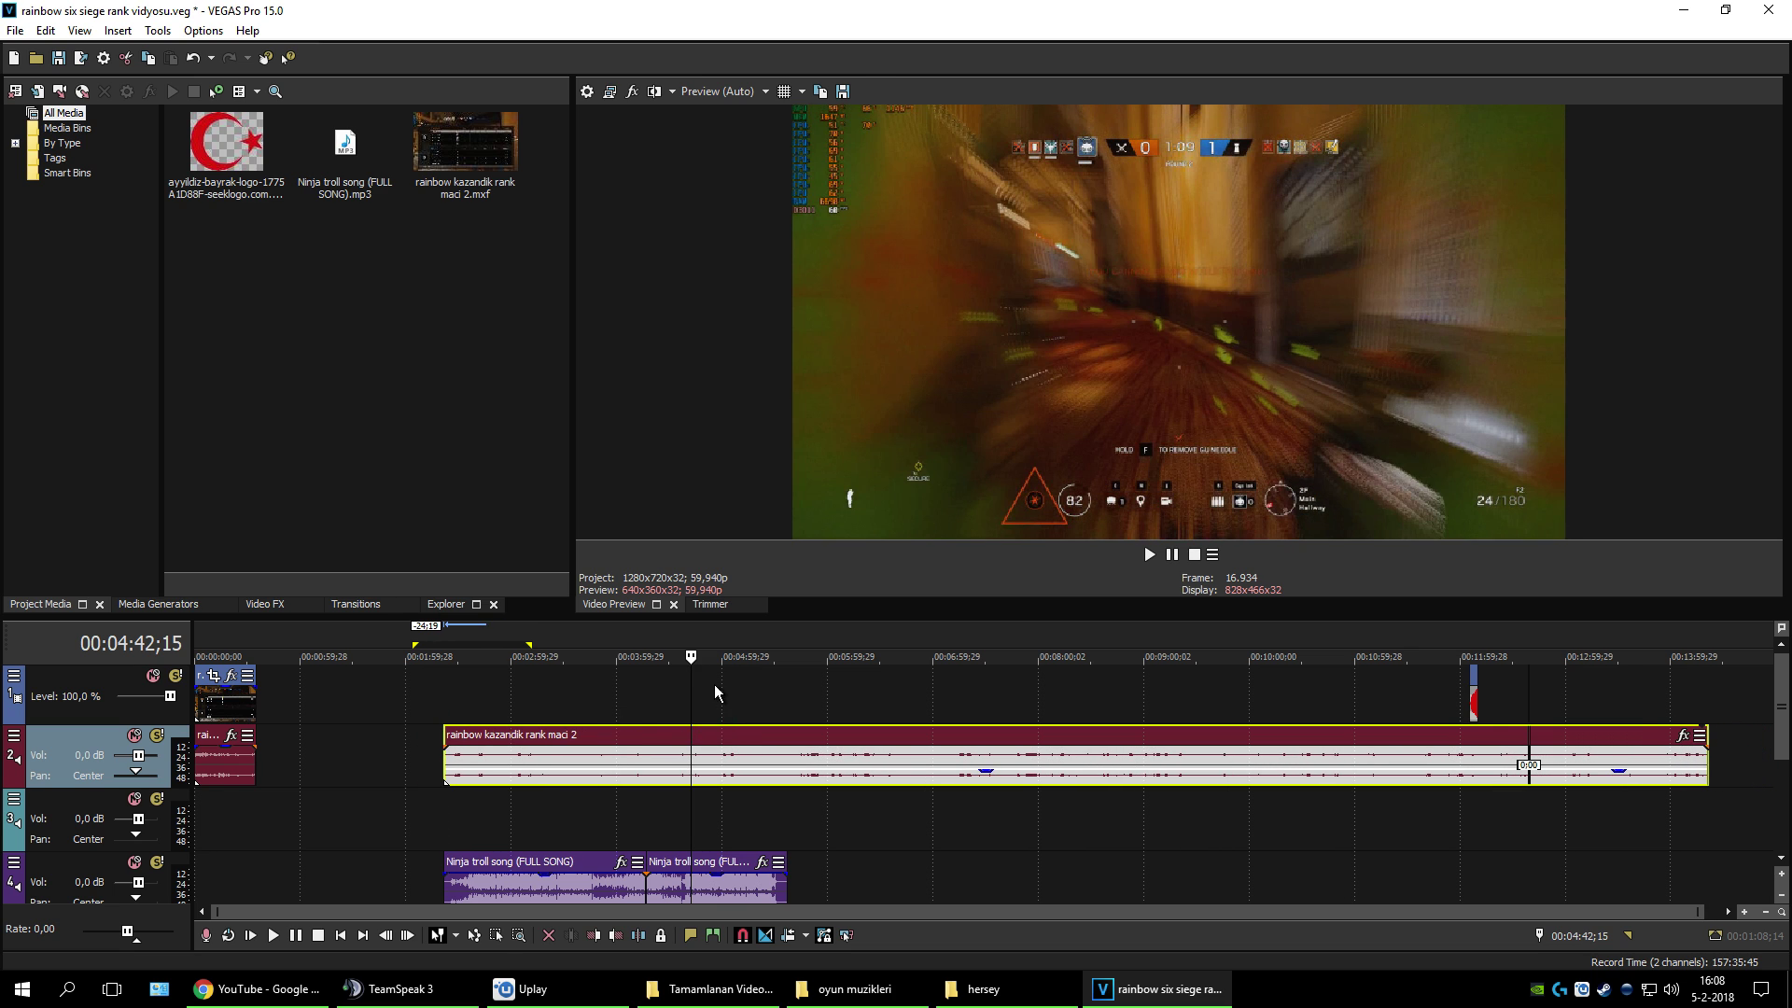
click(753, 656)
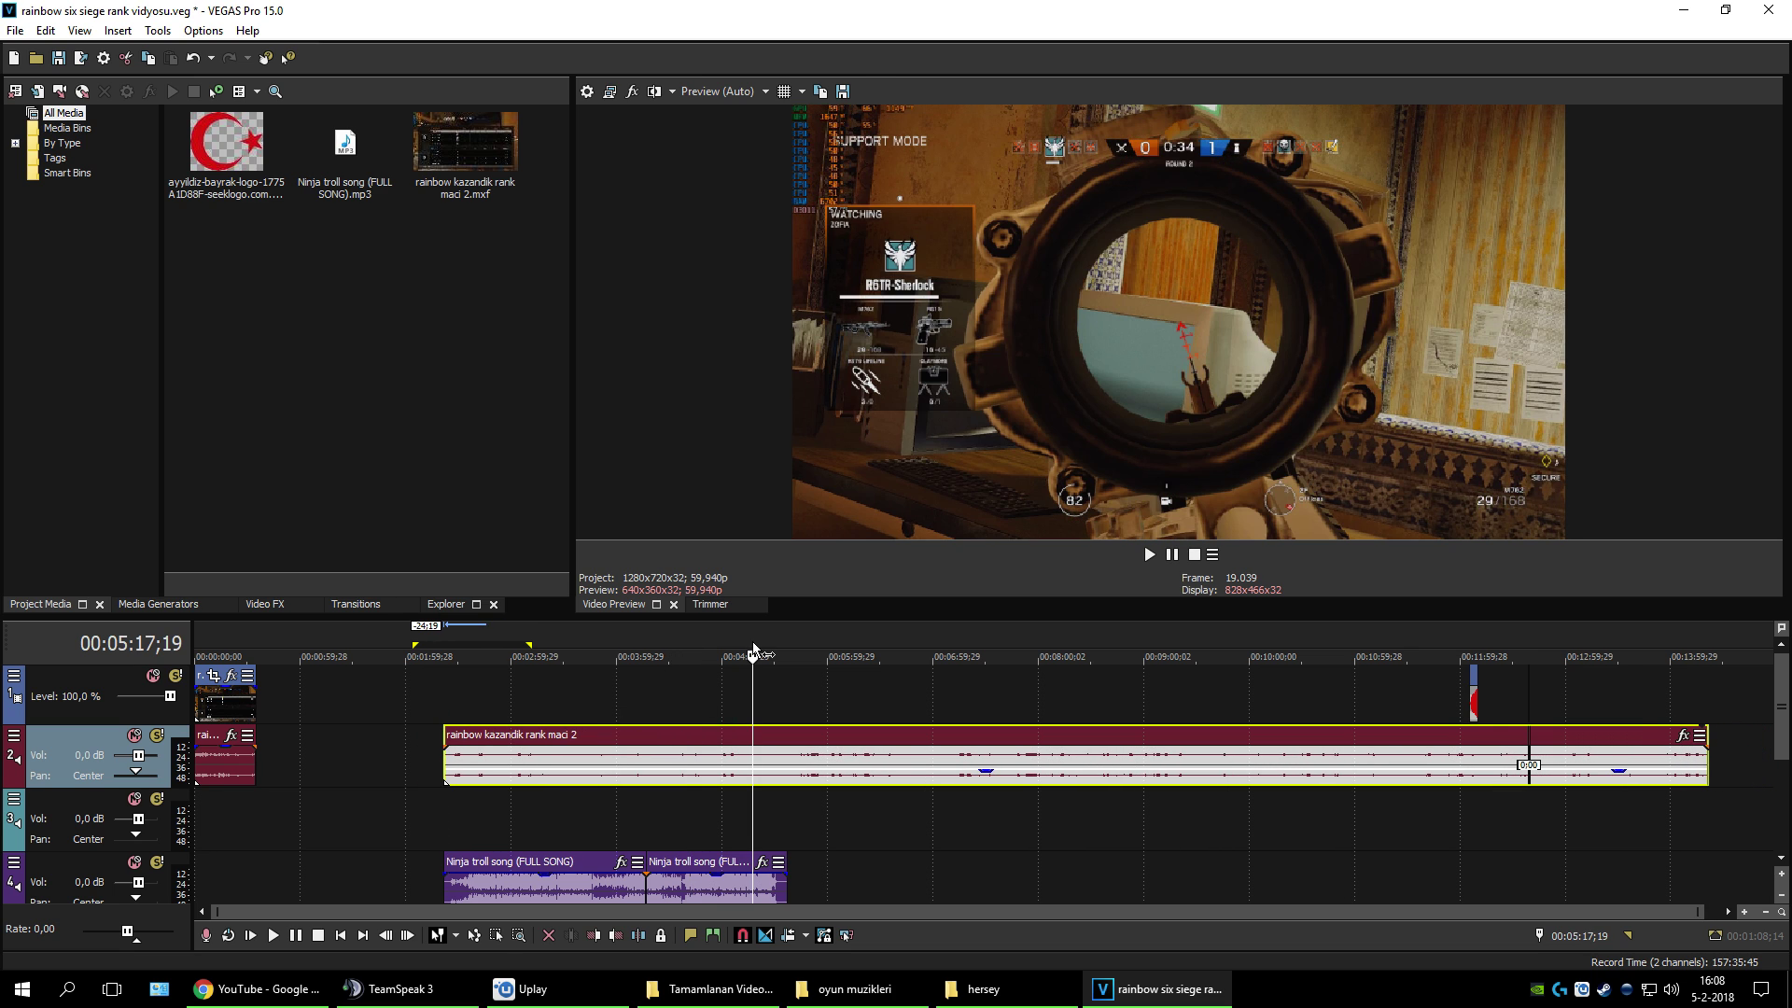
click(767, 635)
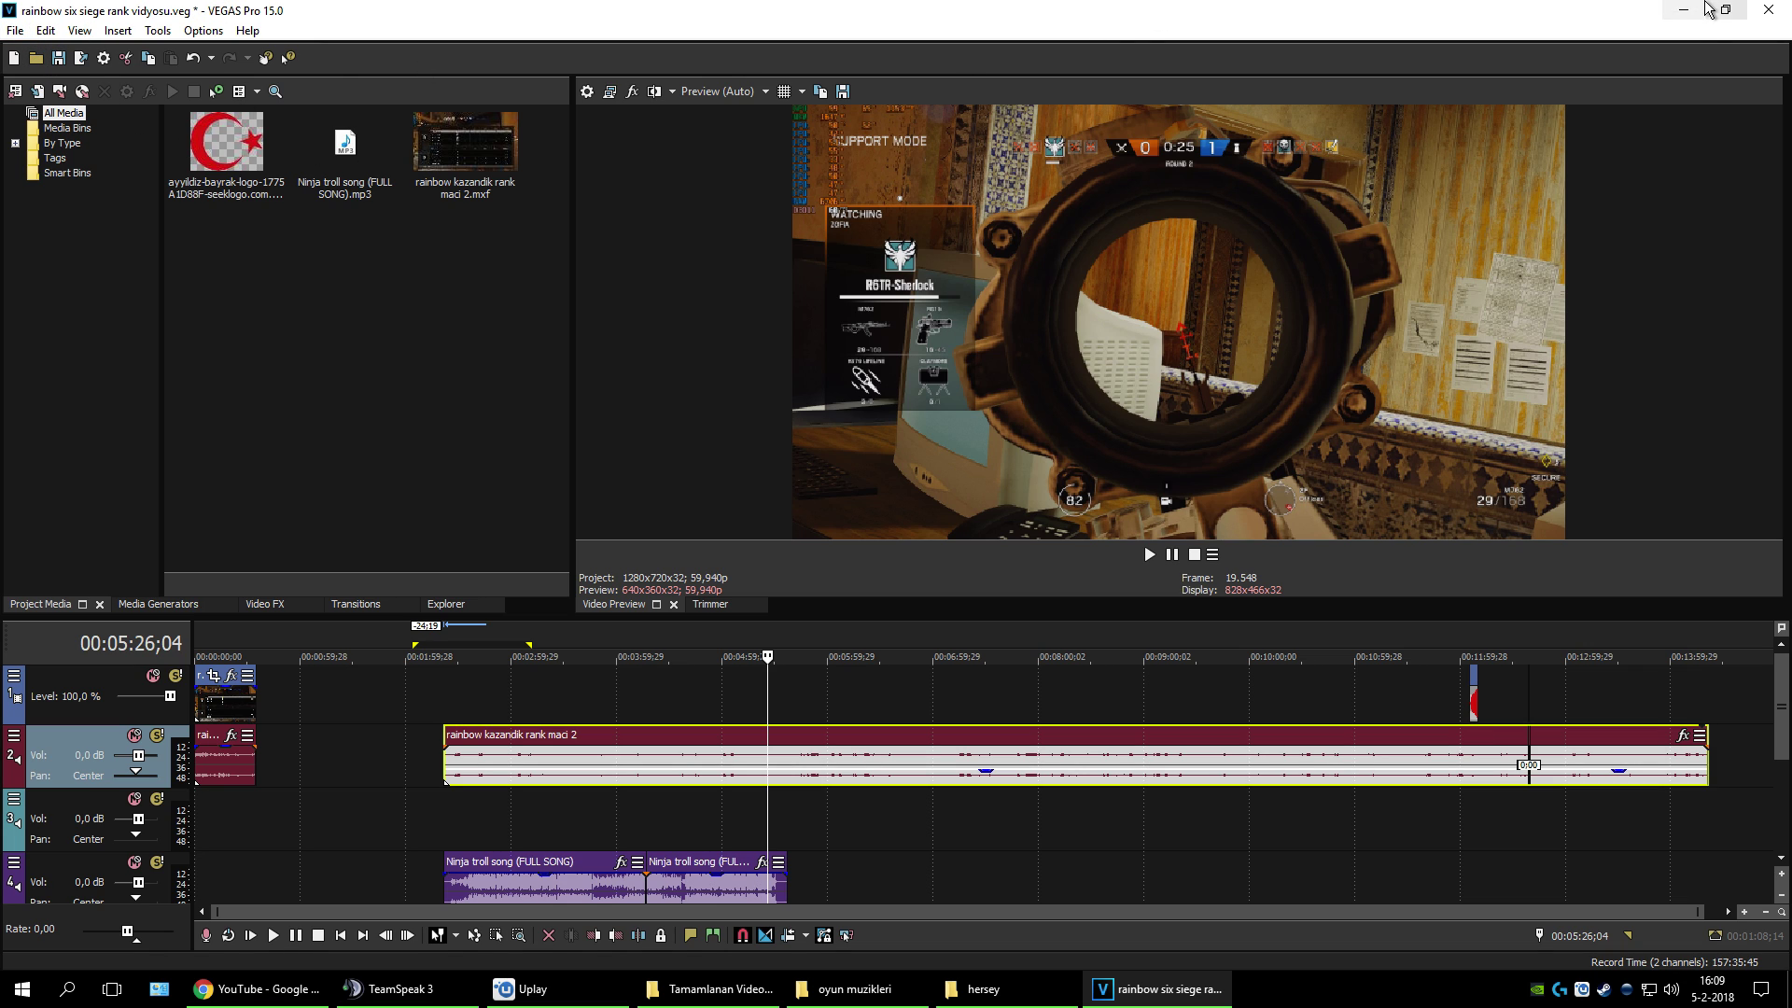
Step: Close the editor without saving and reopen the project file "rainbow six siege rank vidyosu" from the desktop
click(1769, 10)
click(964, 392)
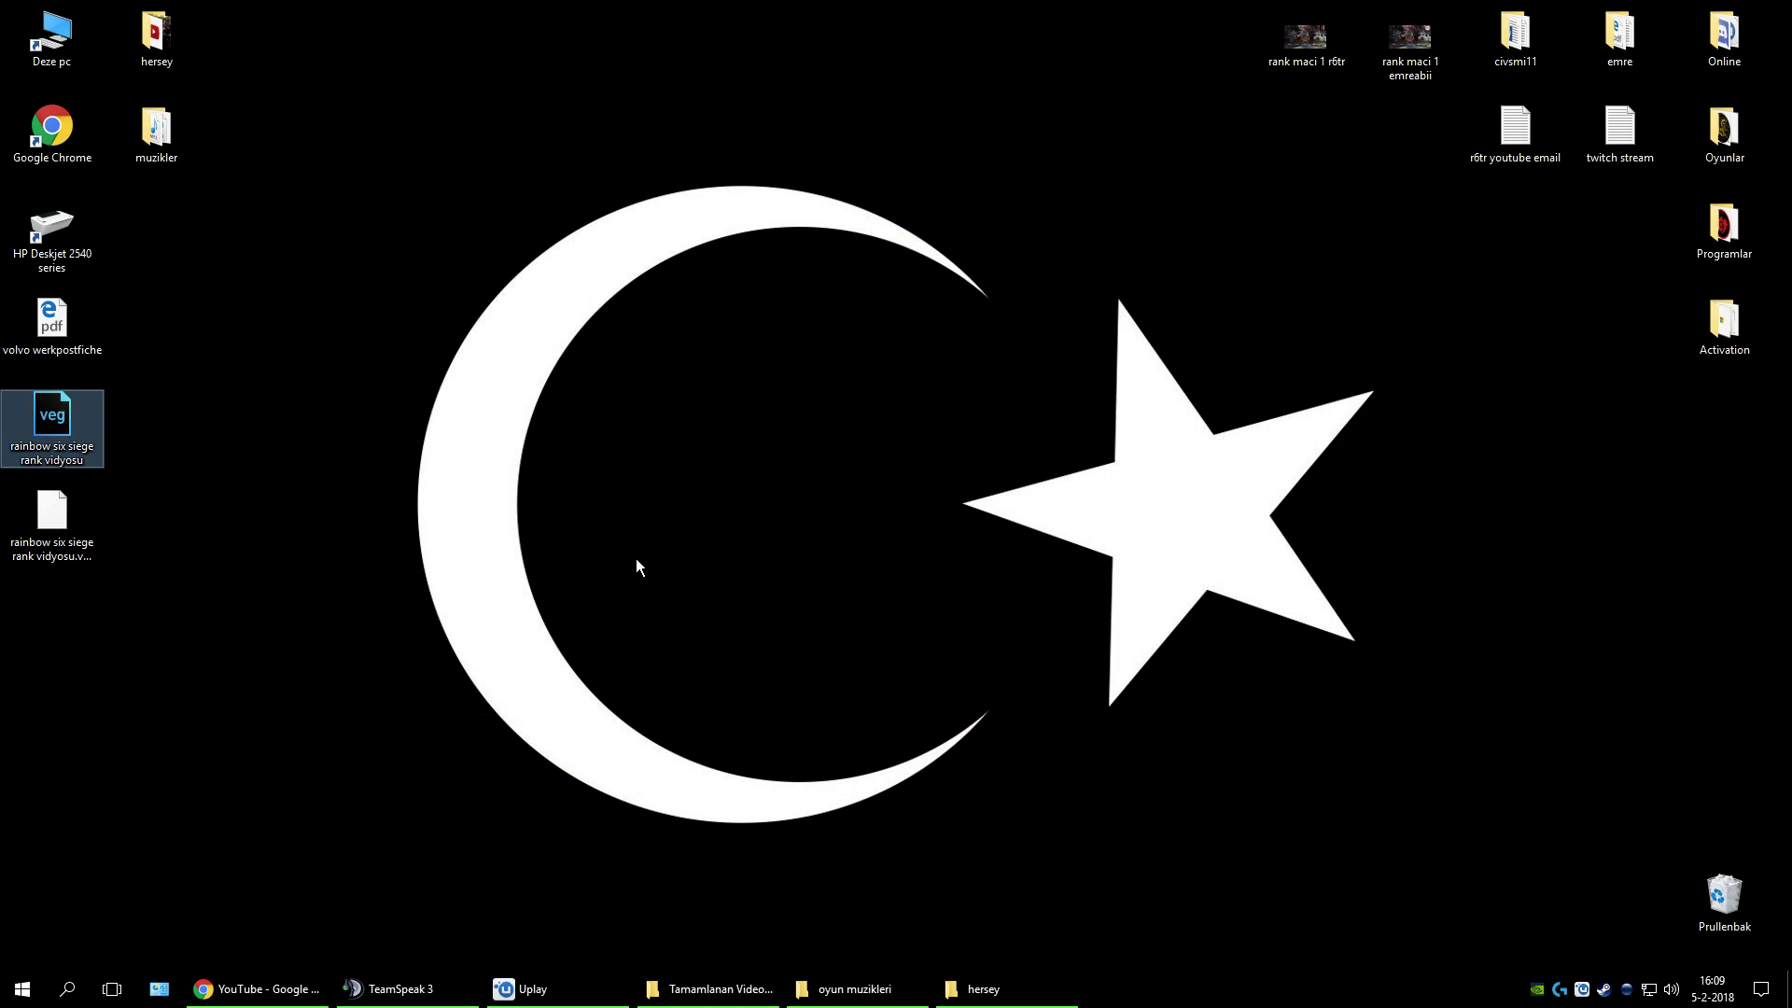
double_click(79, 435)
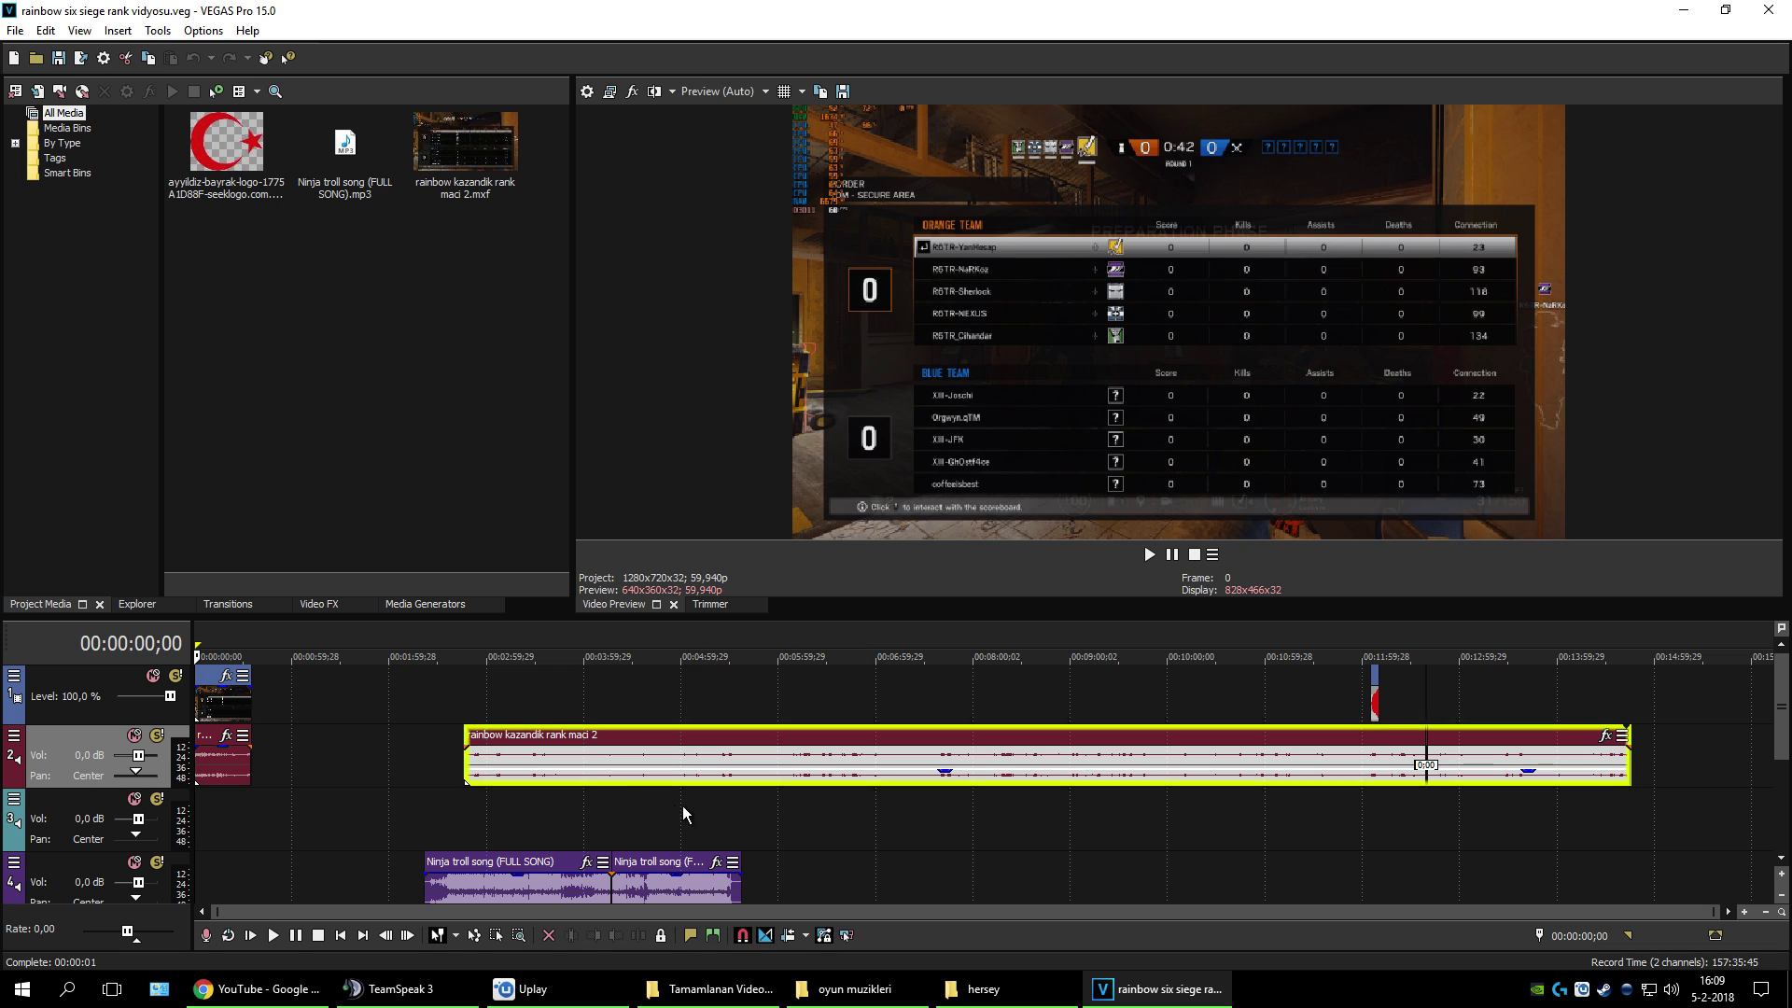
Step: Start rendering the project to E:\Tamamlanan Videolar as Sony MXF with the HD EX 1280x720-60p template, and cancel the render
click(14, 30)
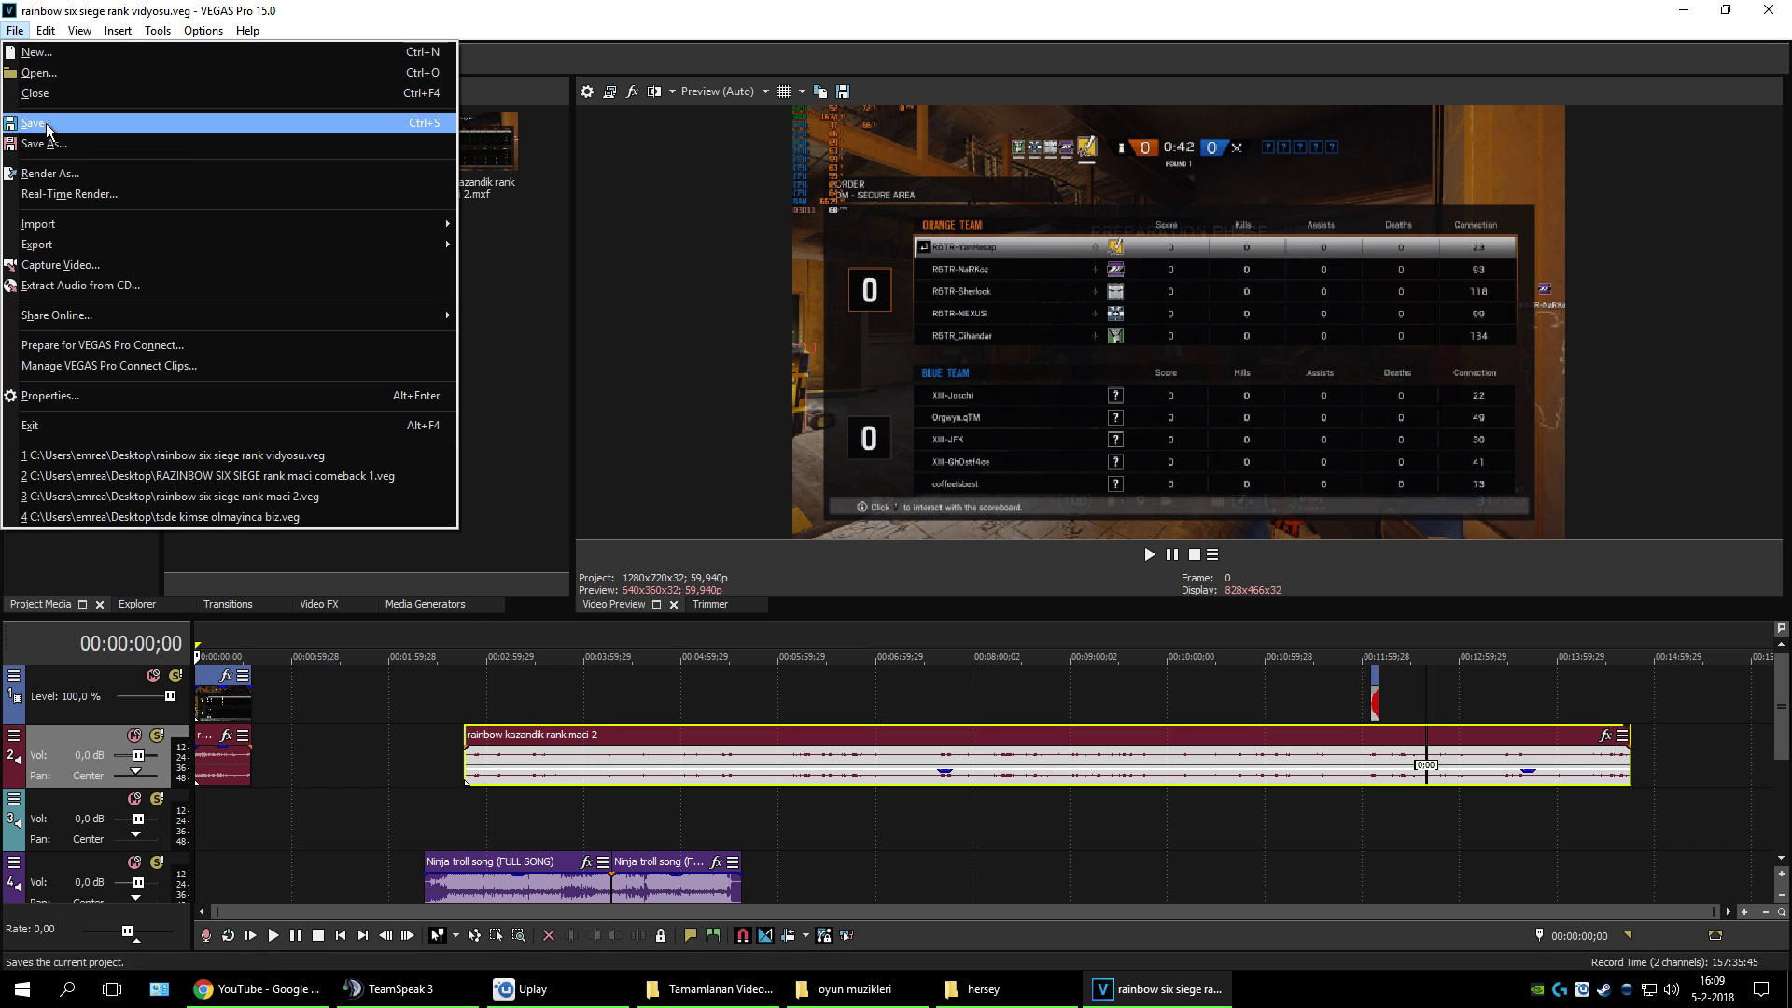
click(54, 173)
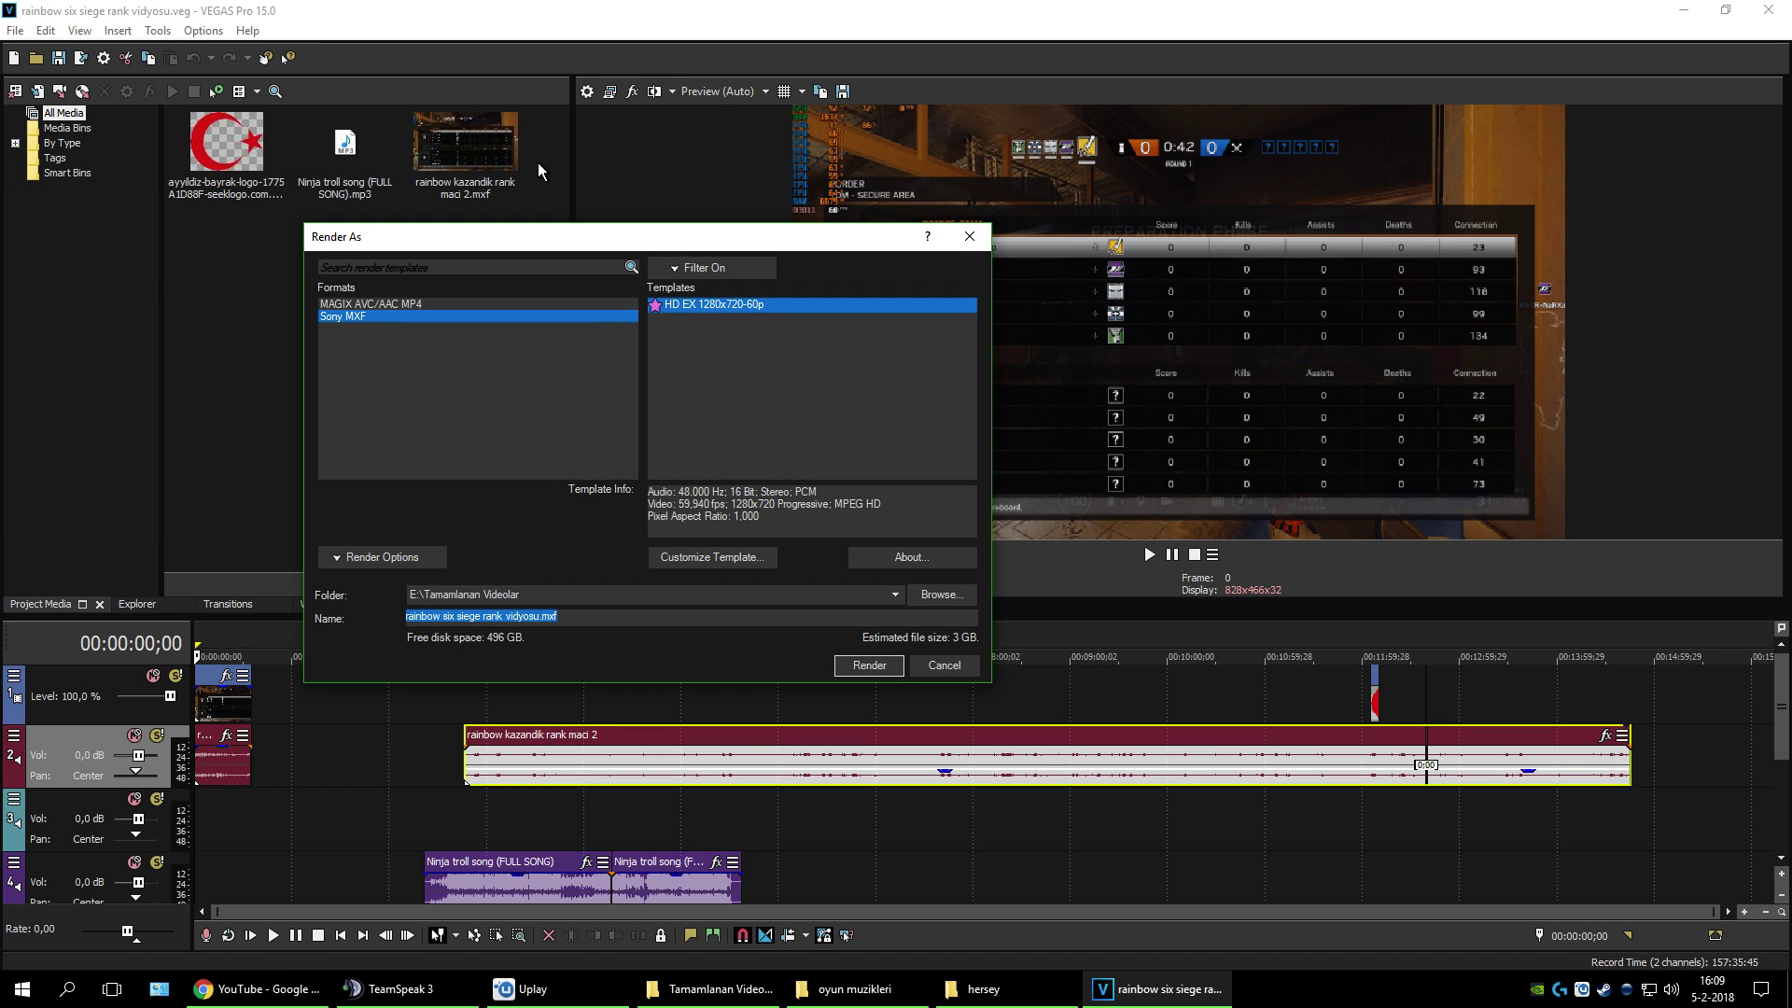
click(659, 343)
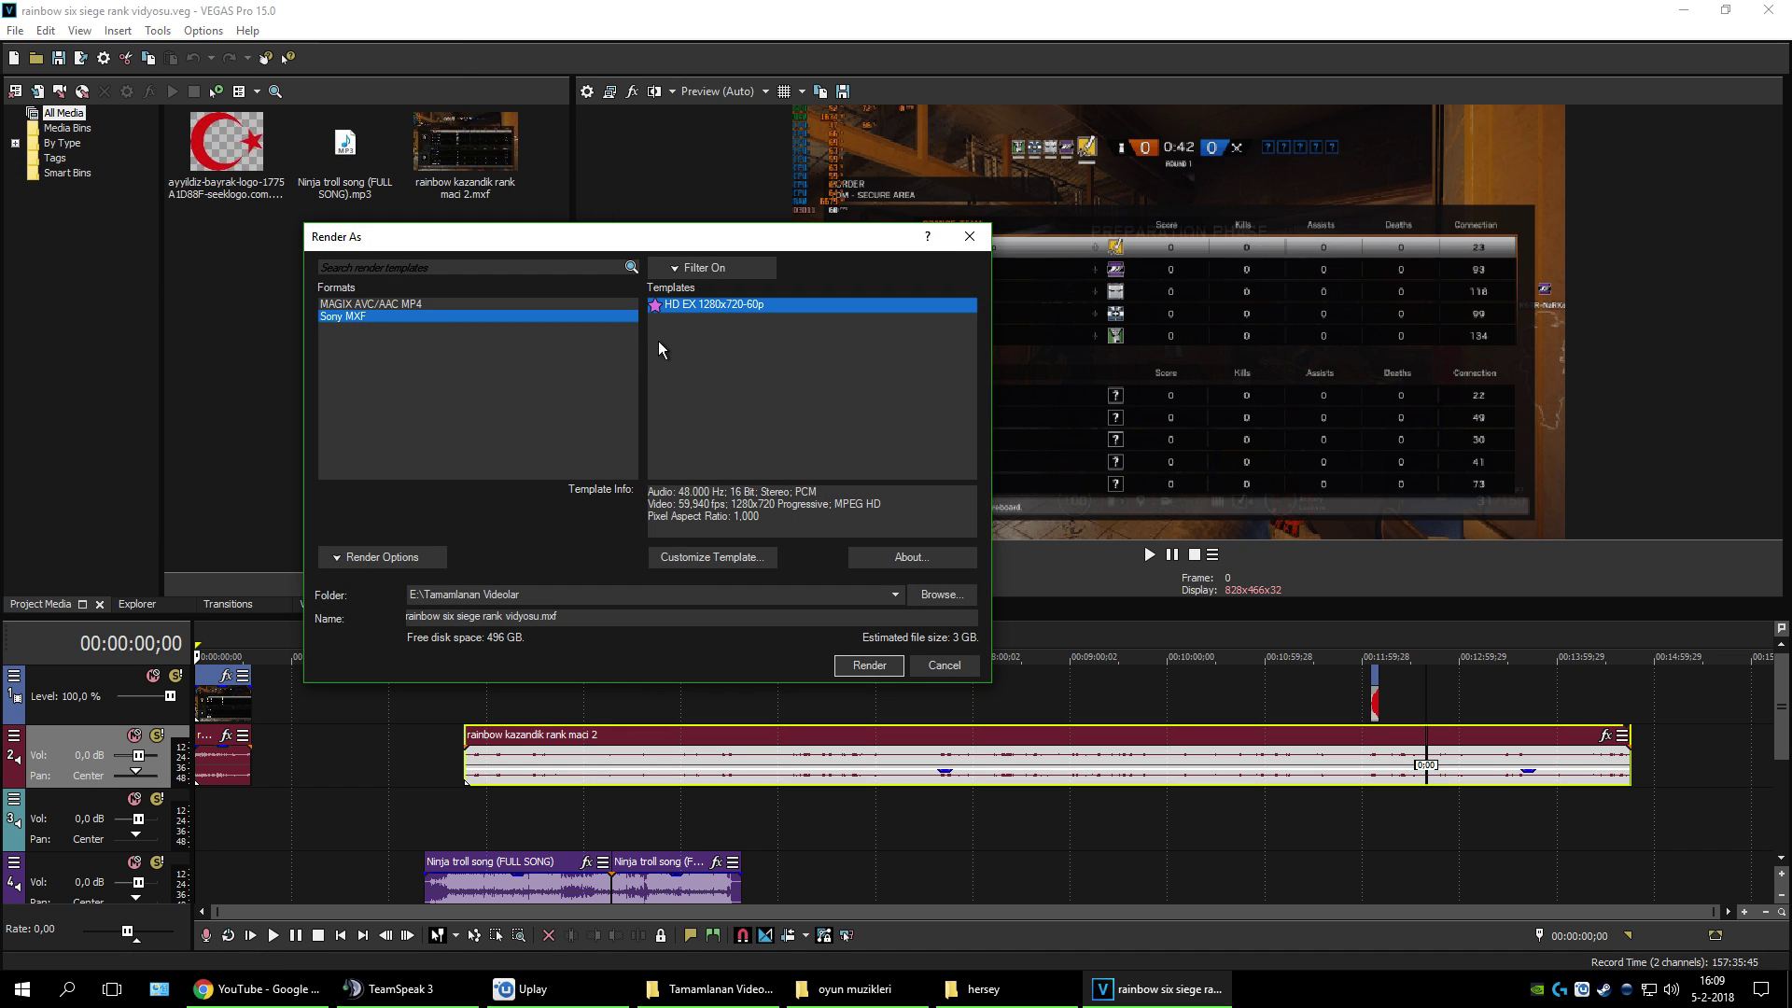
click(465, 302)
click(428, 316)
click(760, 304)
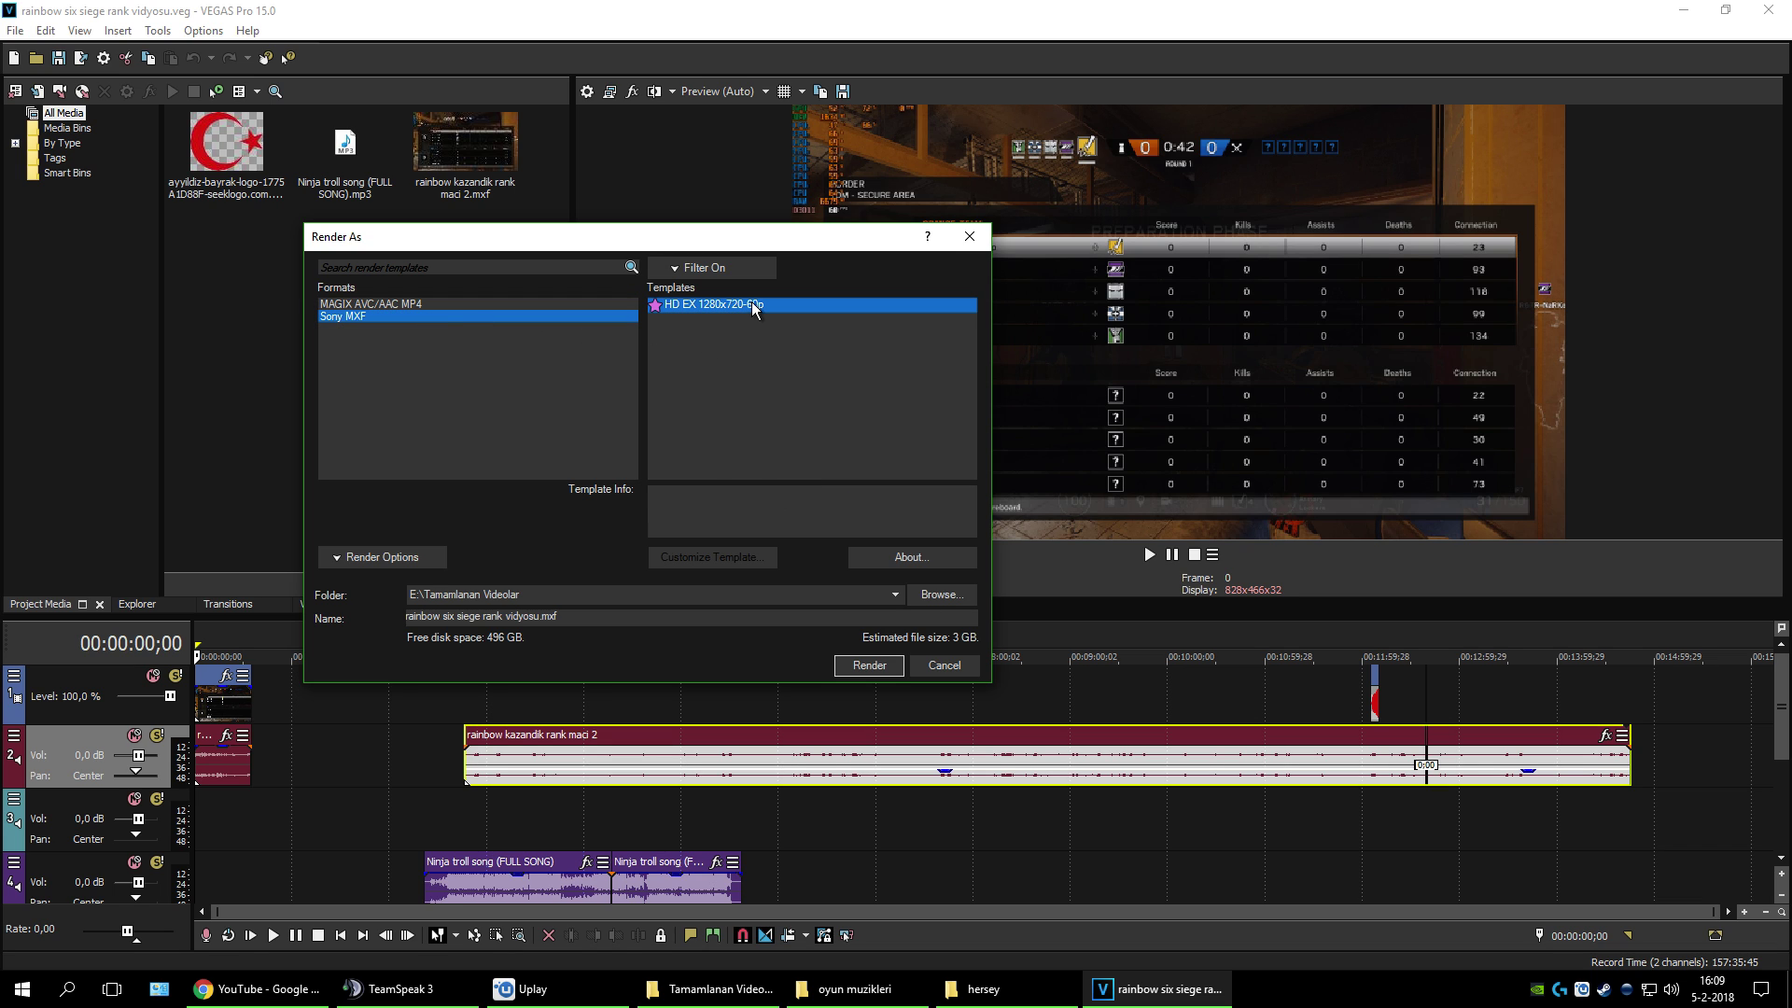
click(885, 668)
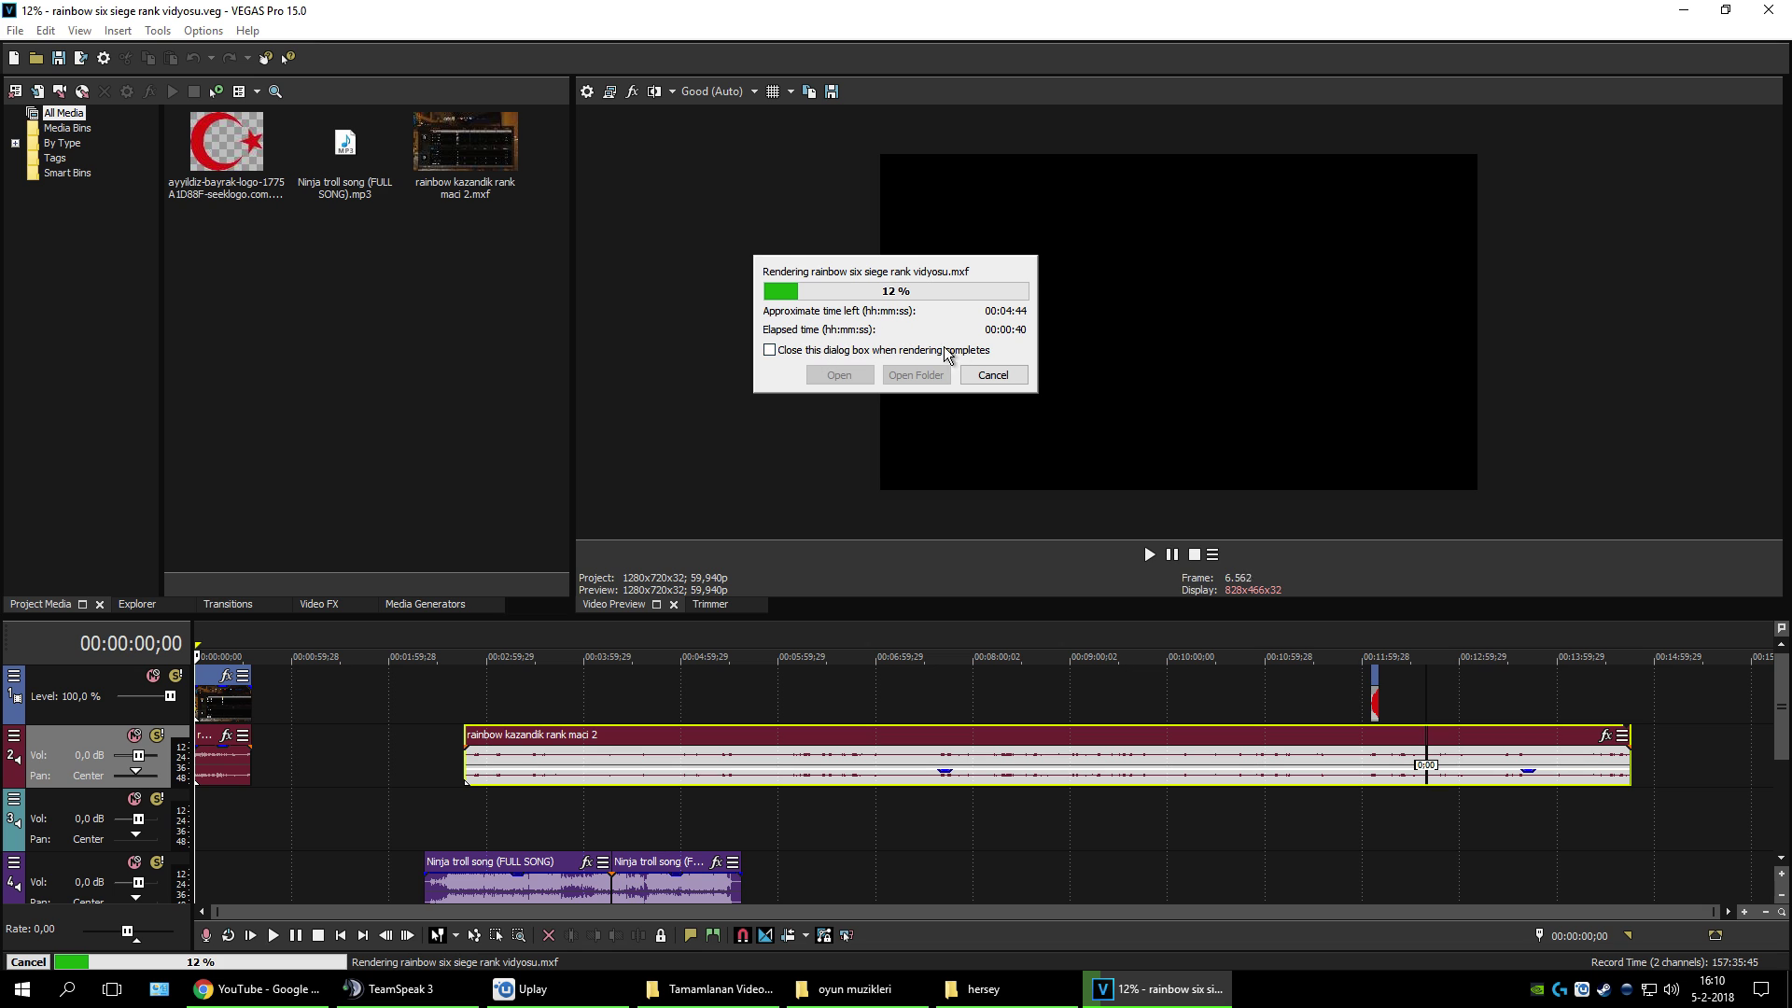
click(993, 373)
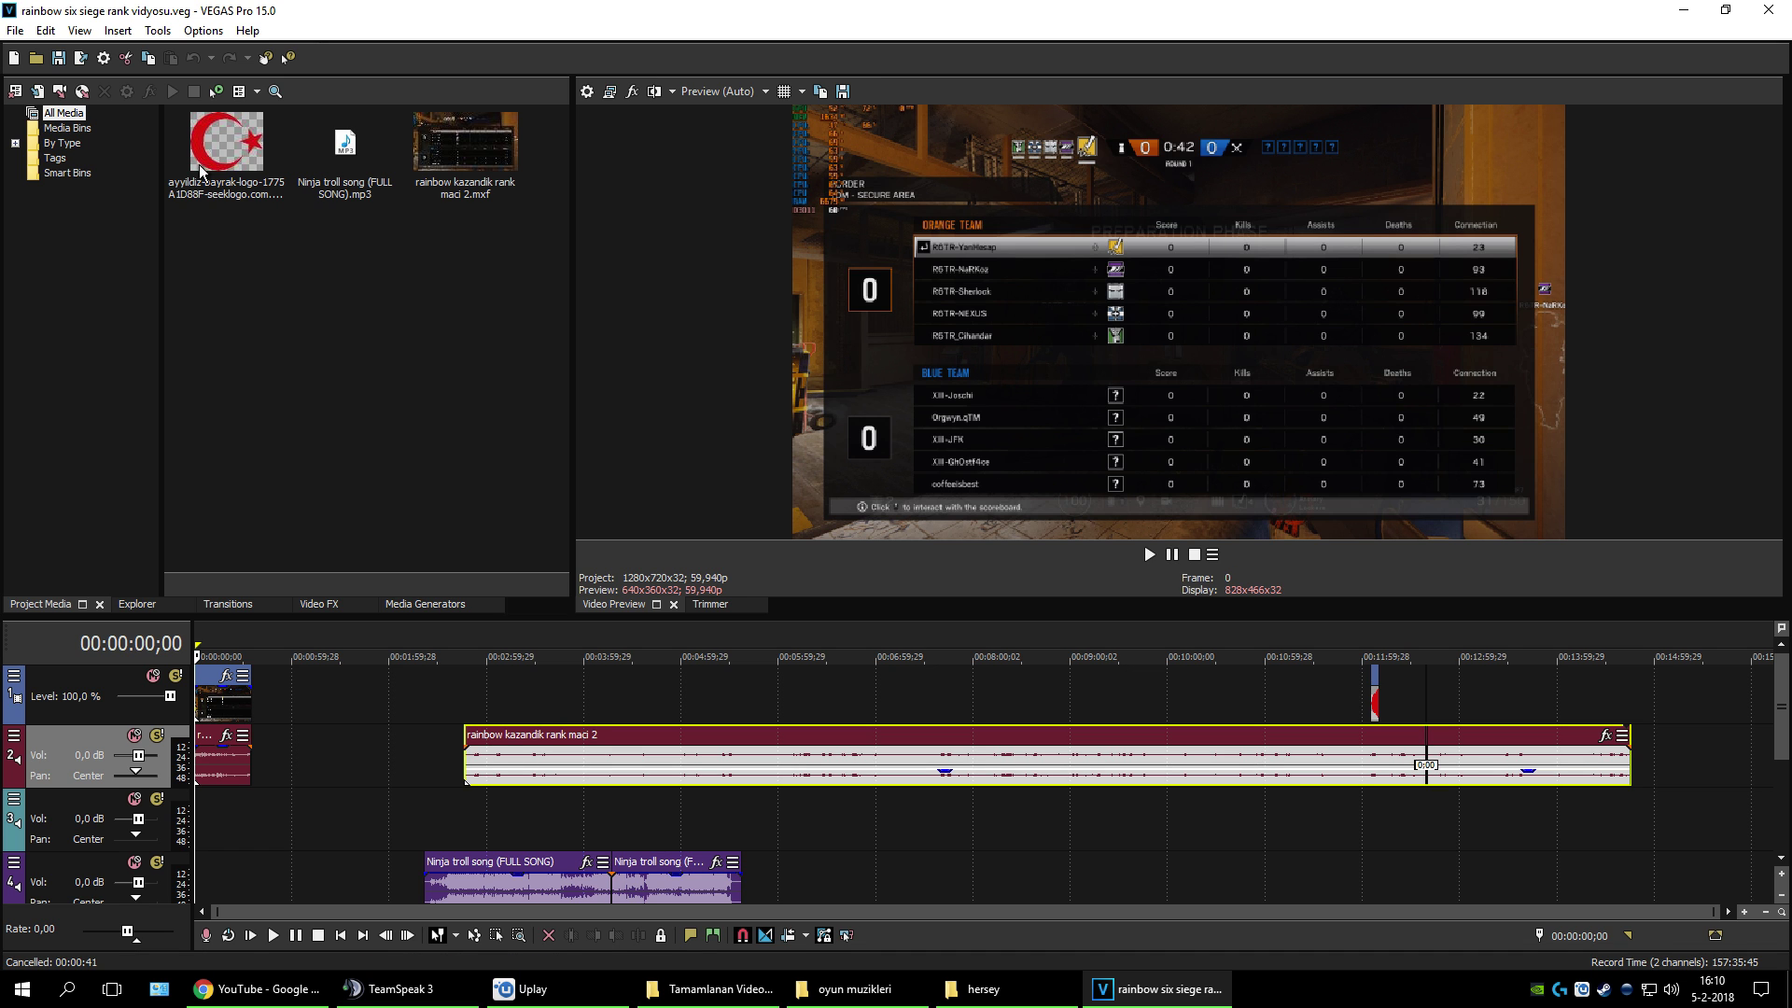
Step: Start rendering the project as MAGIX AVC/AAC MP4 with the Internet HD 1080p 59.94 fps template, and cancel the render
click(15, 30)
click(59, 164)
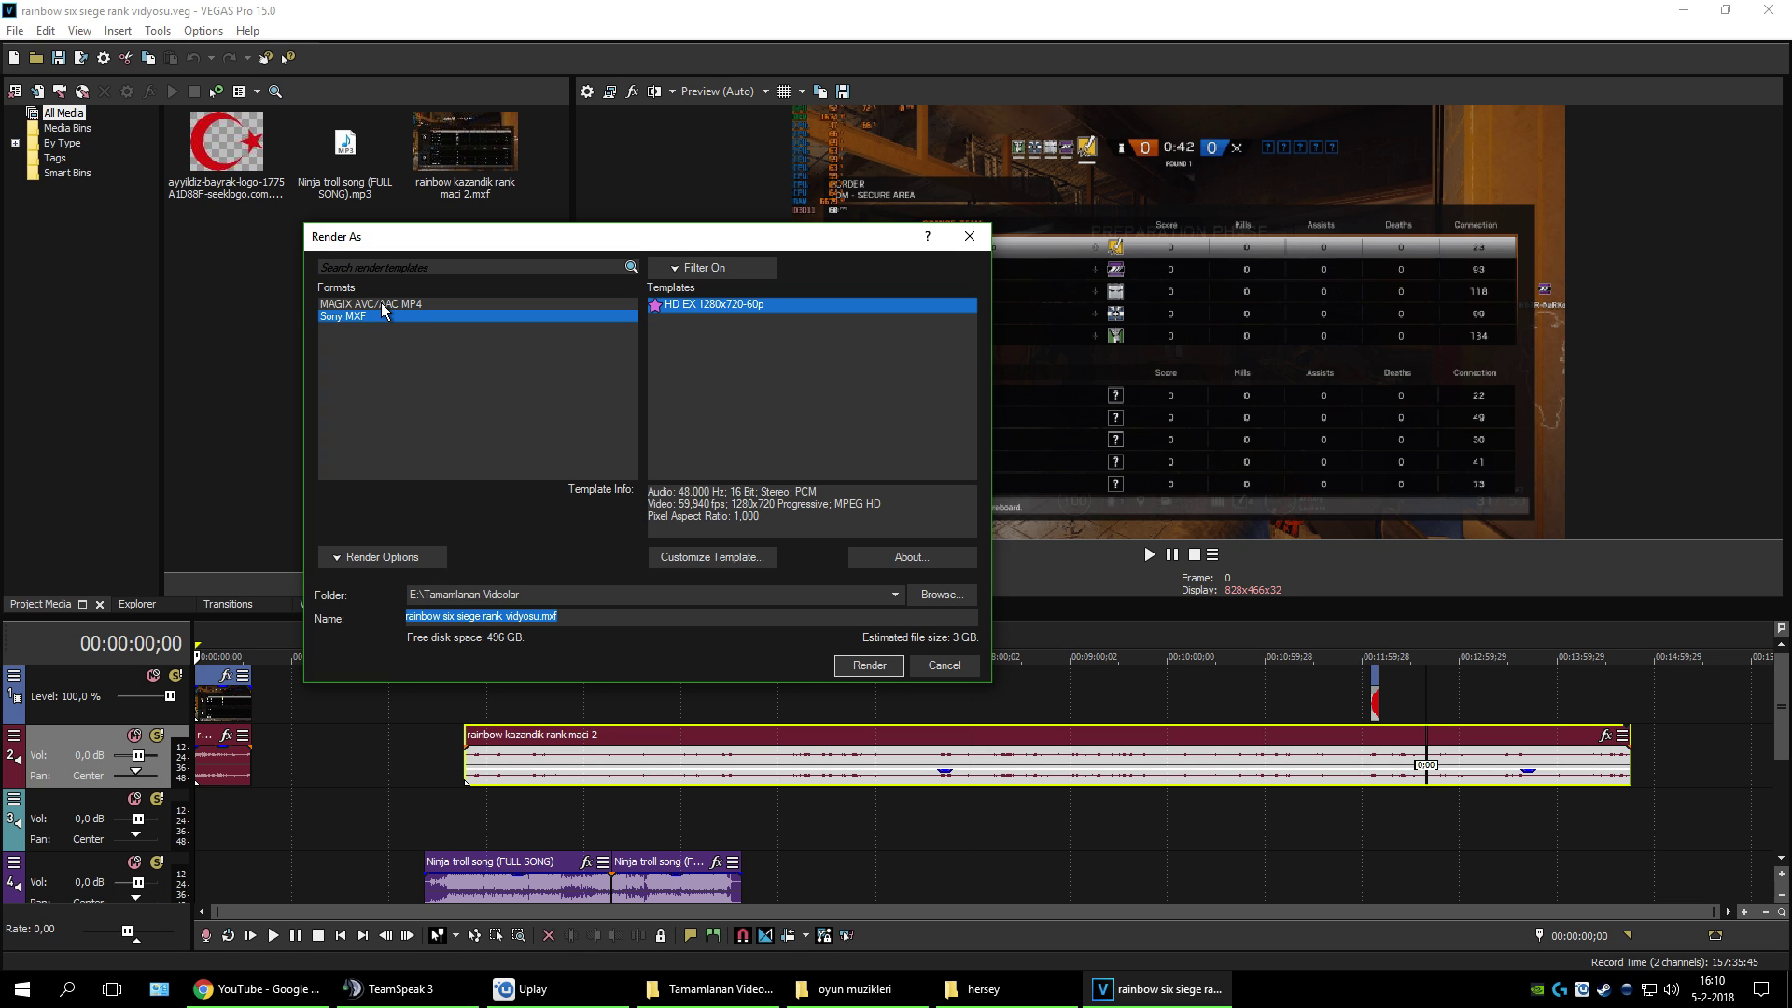
click(387, 305)
click(737, 306)
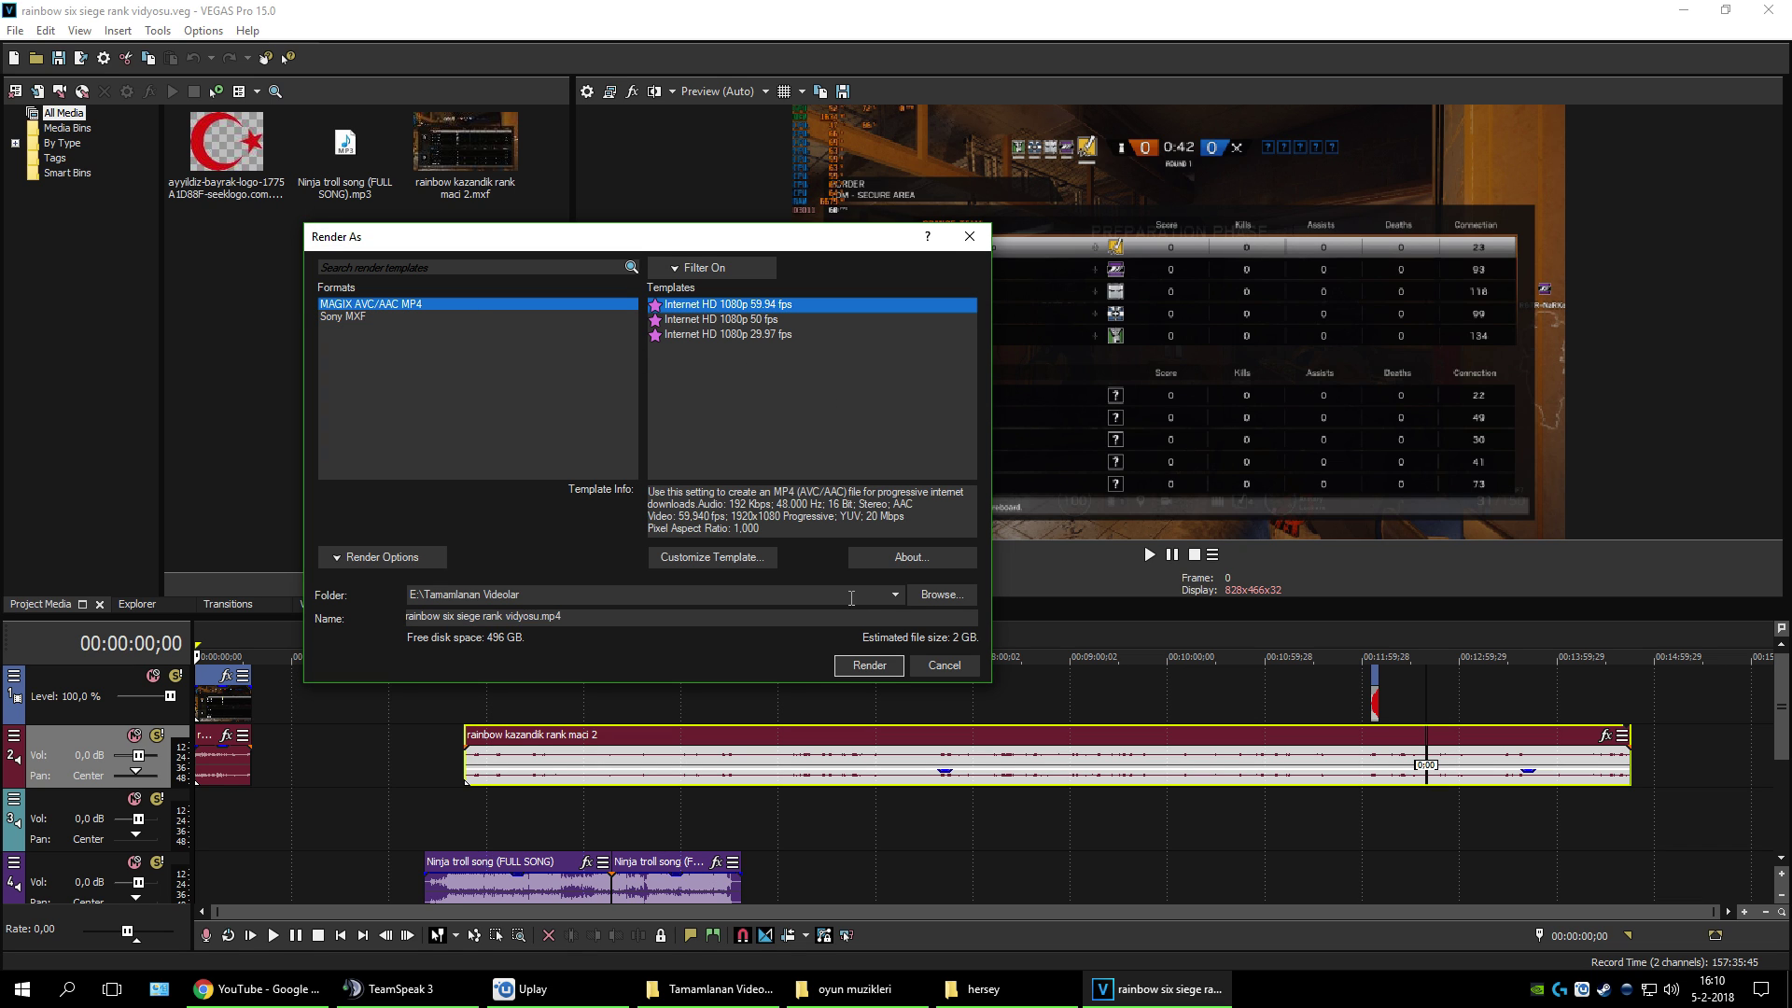
click(868, 665)
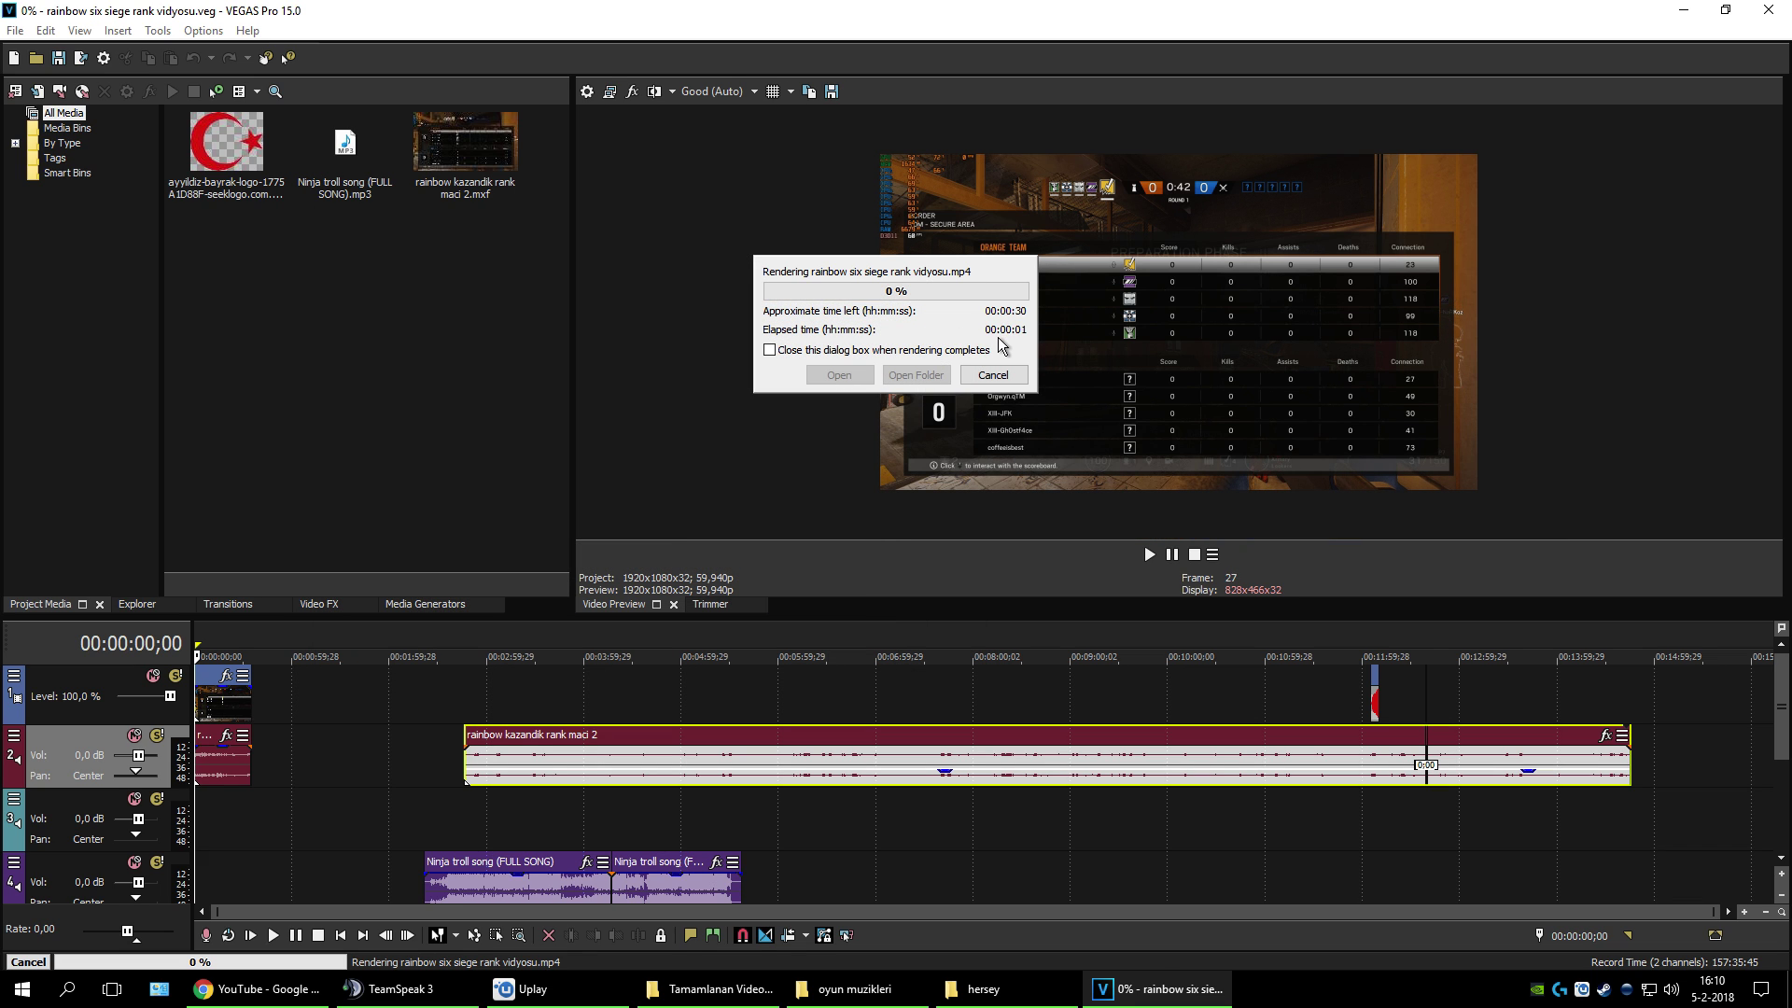
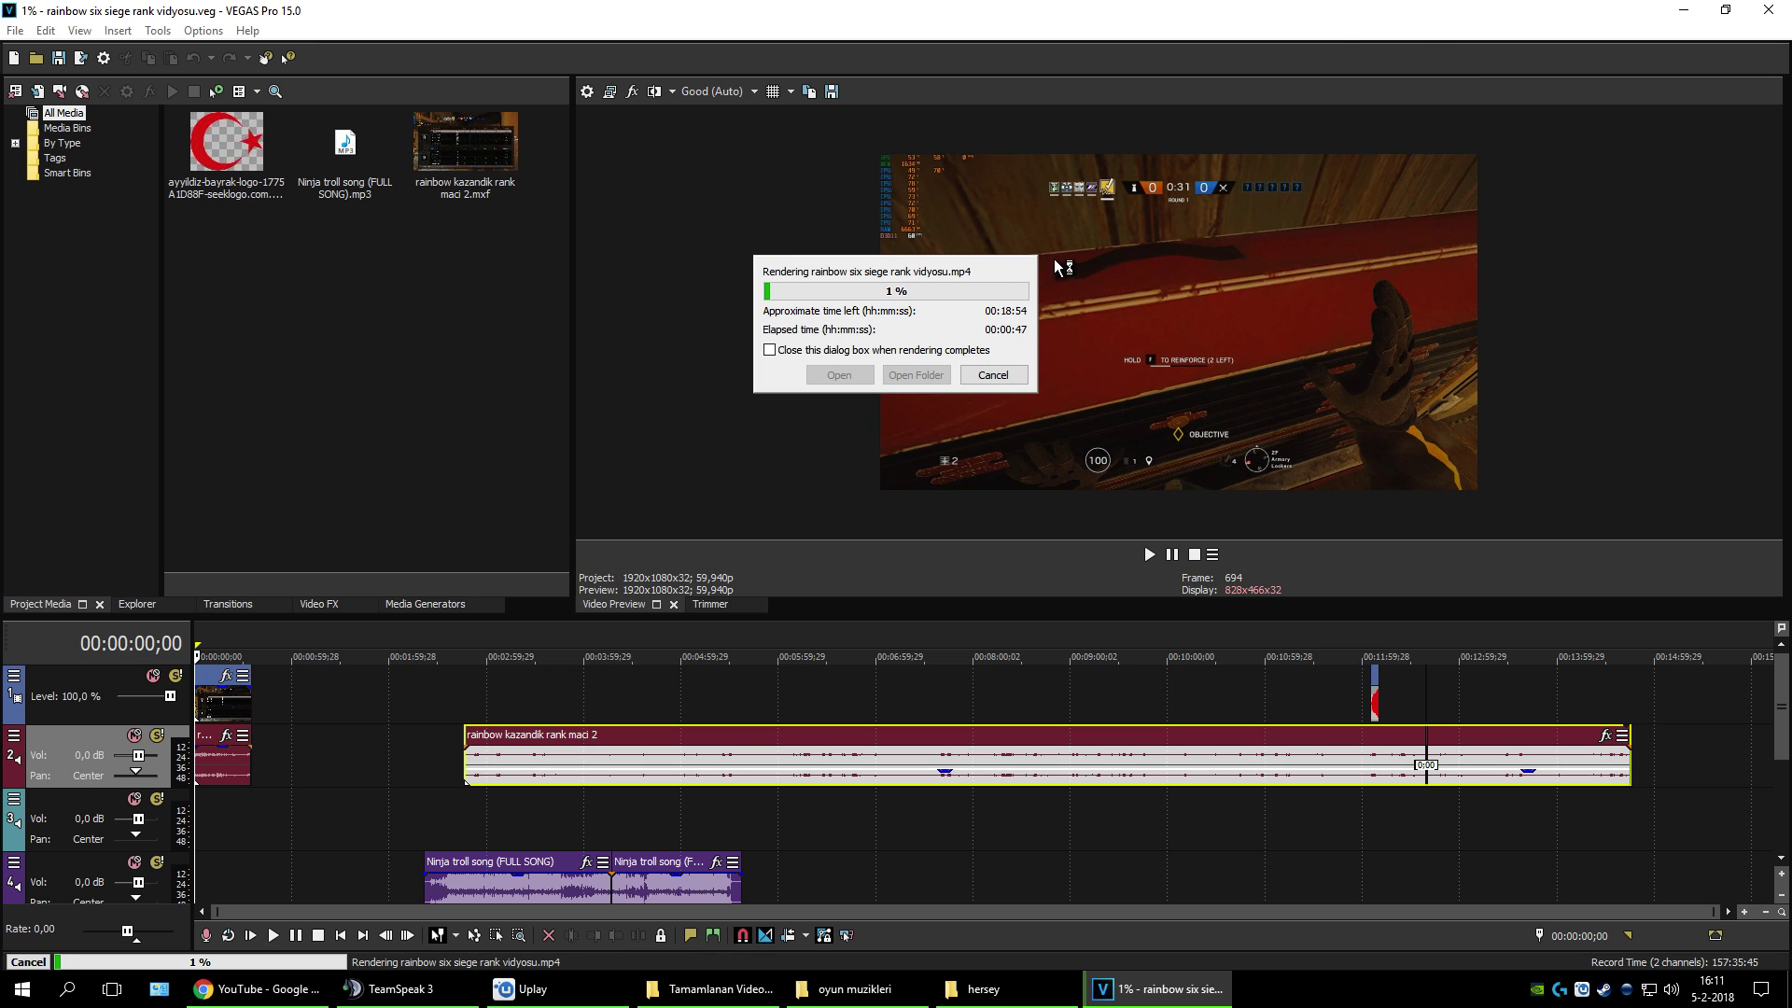
click(1009, 374)
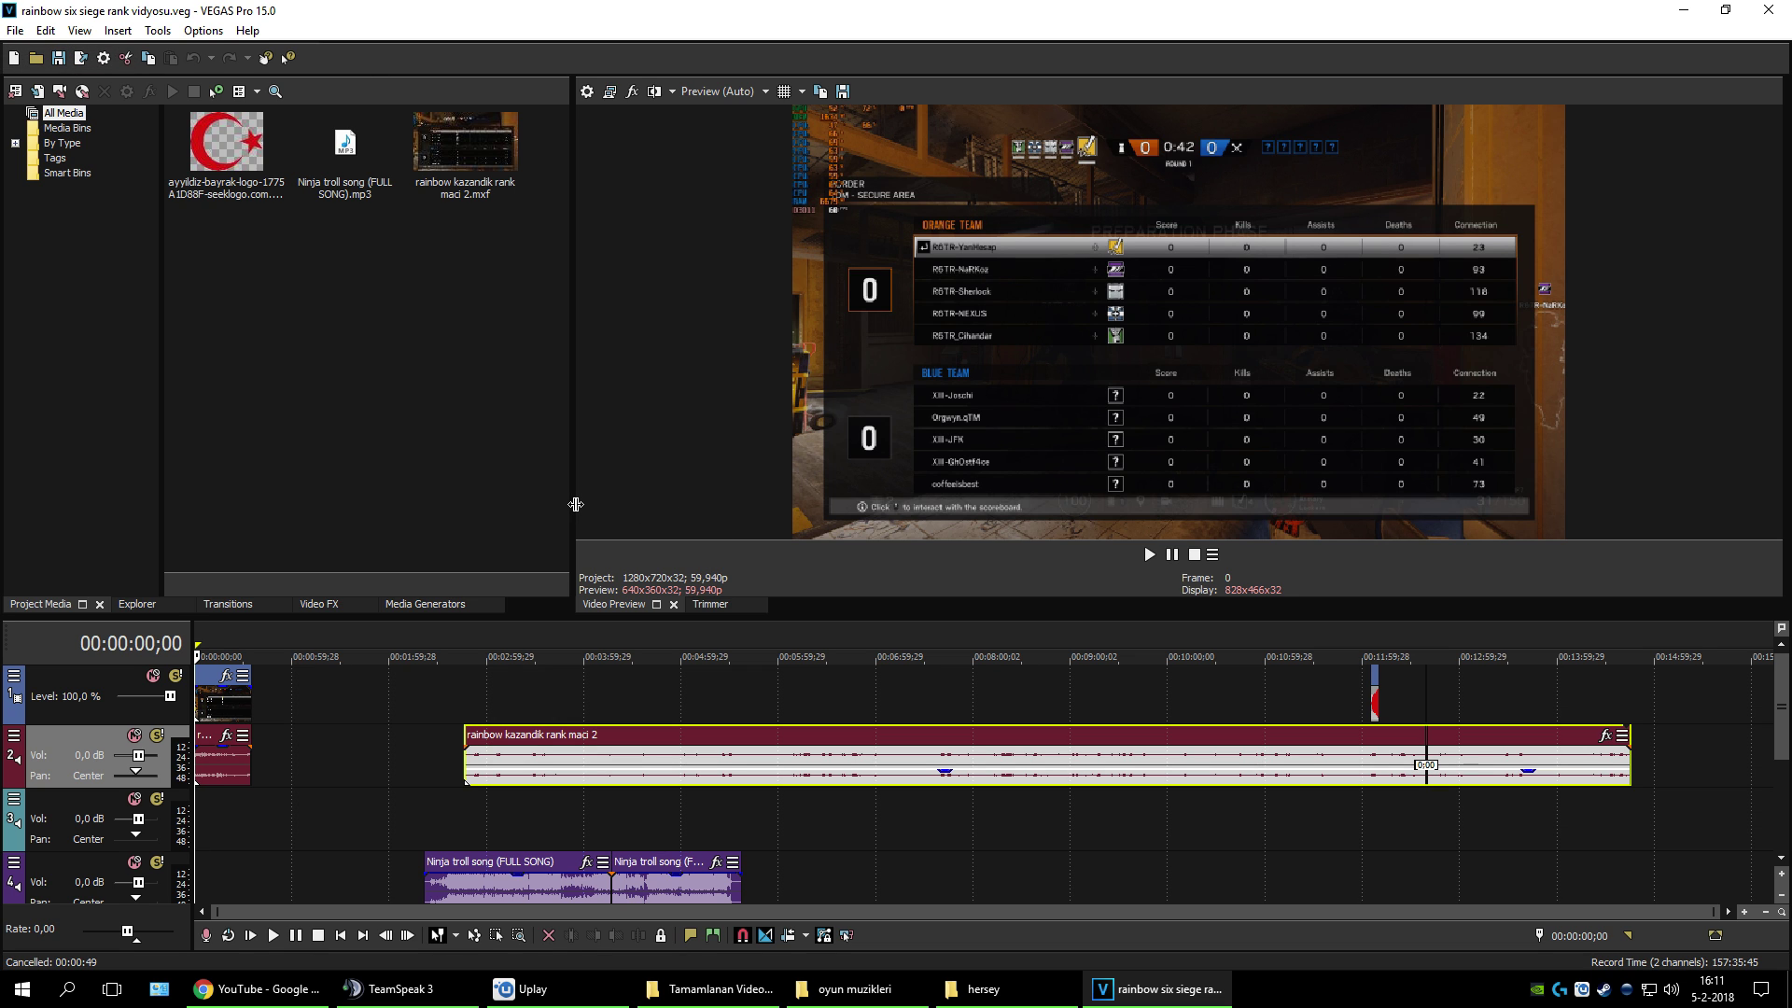
Step: Narrow the project media pane and reduce the preview height so that all five tracks fit in the timeline area
drag(569, 508, 239, 512)
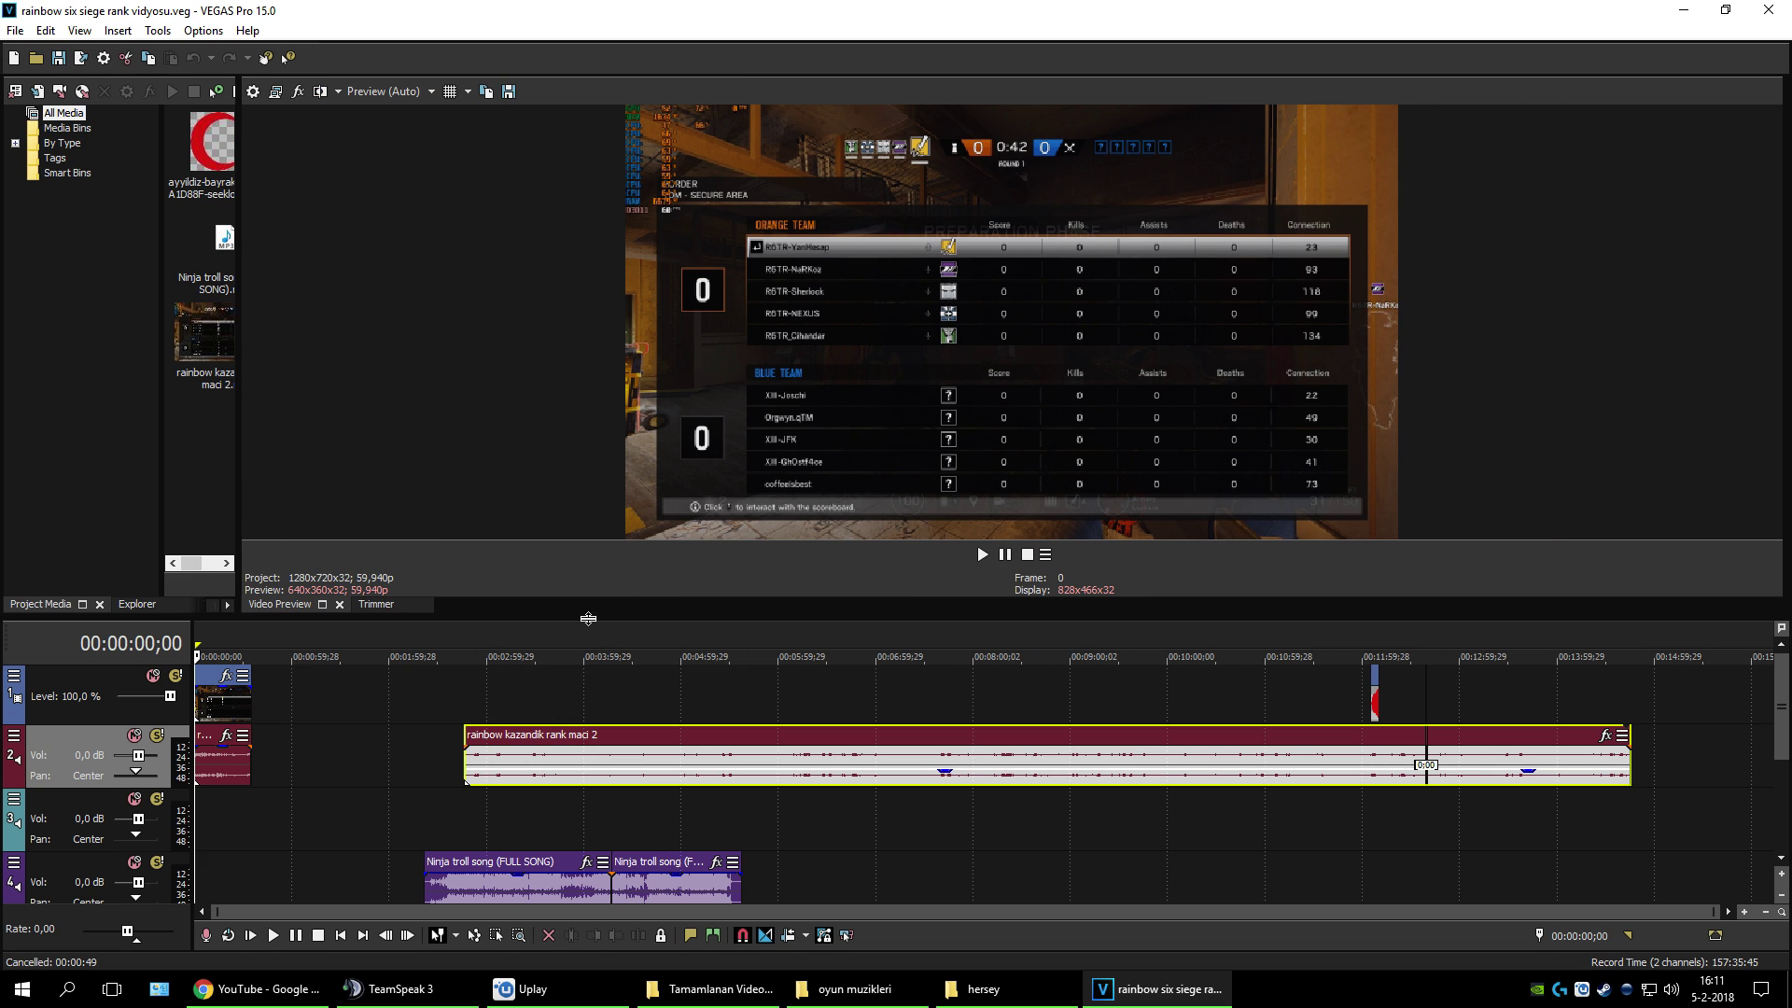
drag(584, 619, 513, 868)
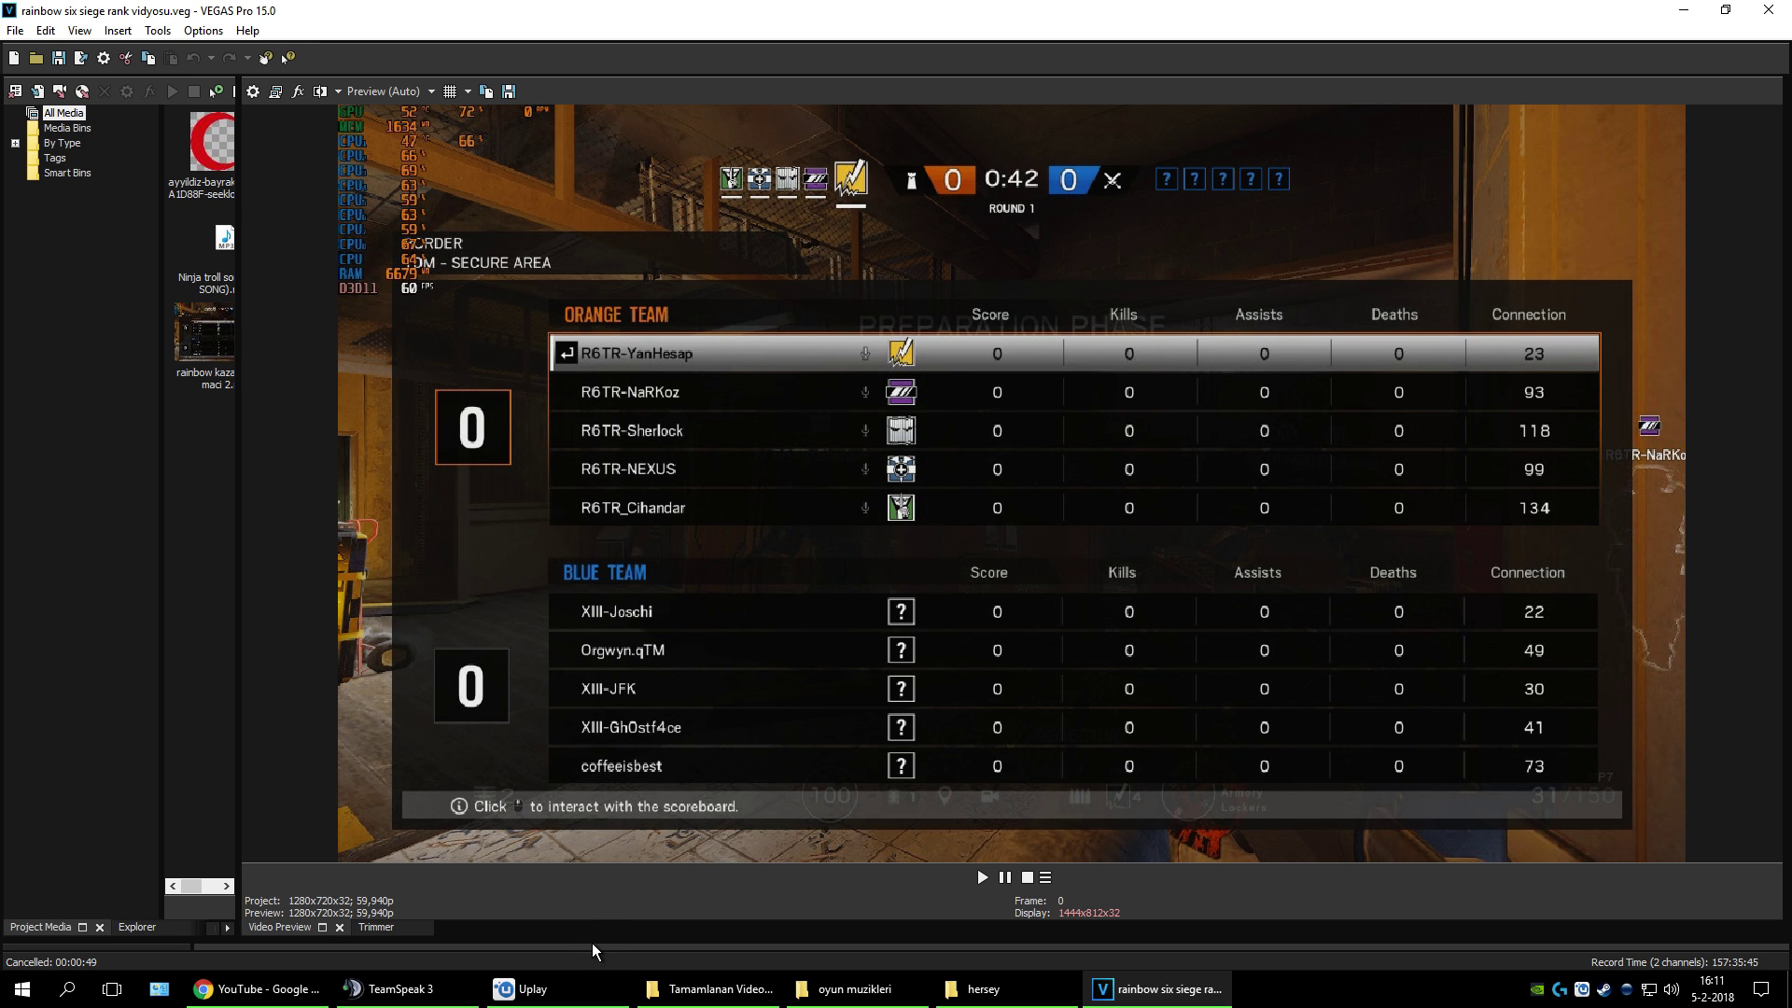
drag(591, 939, 553, 352)
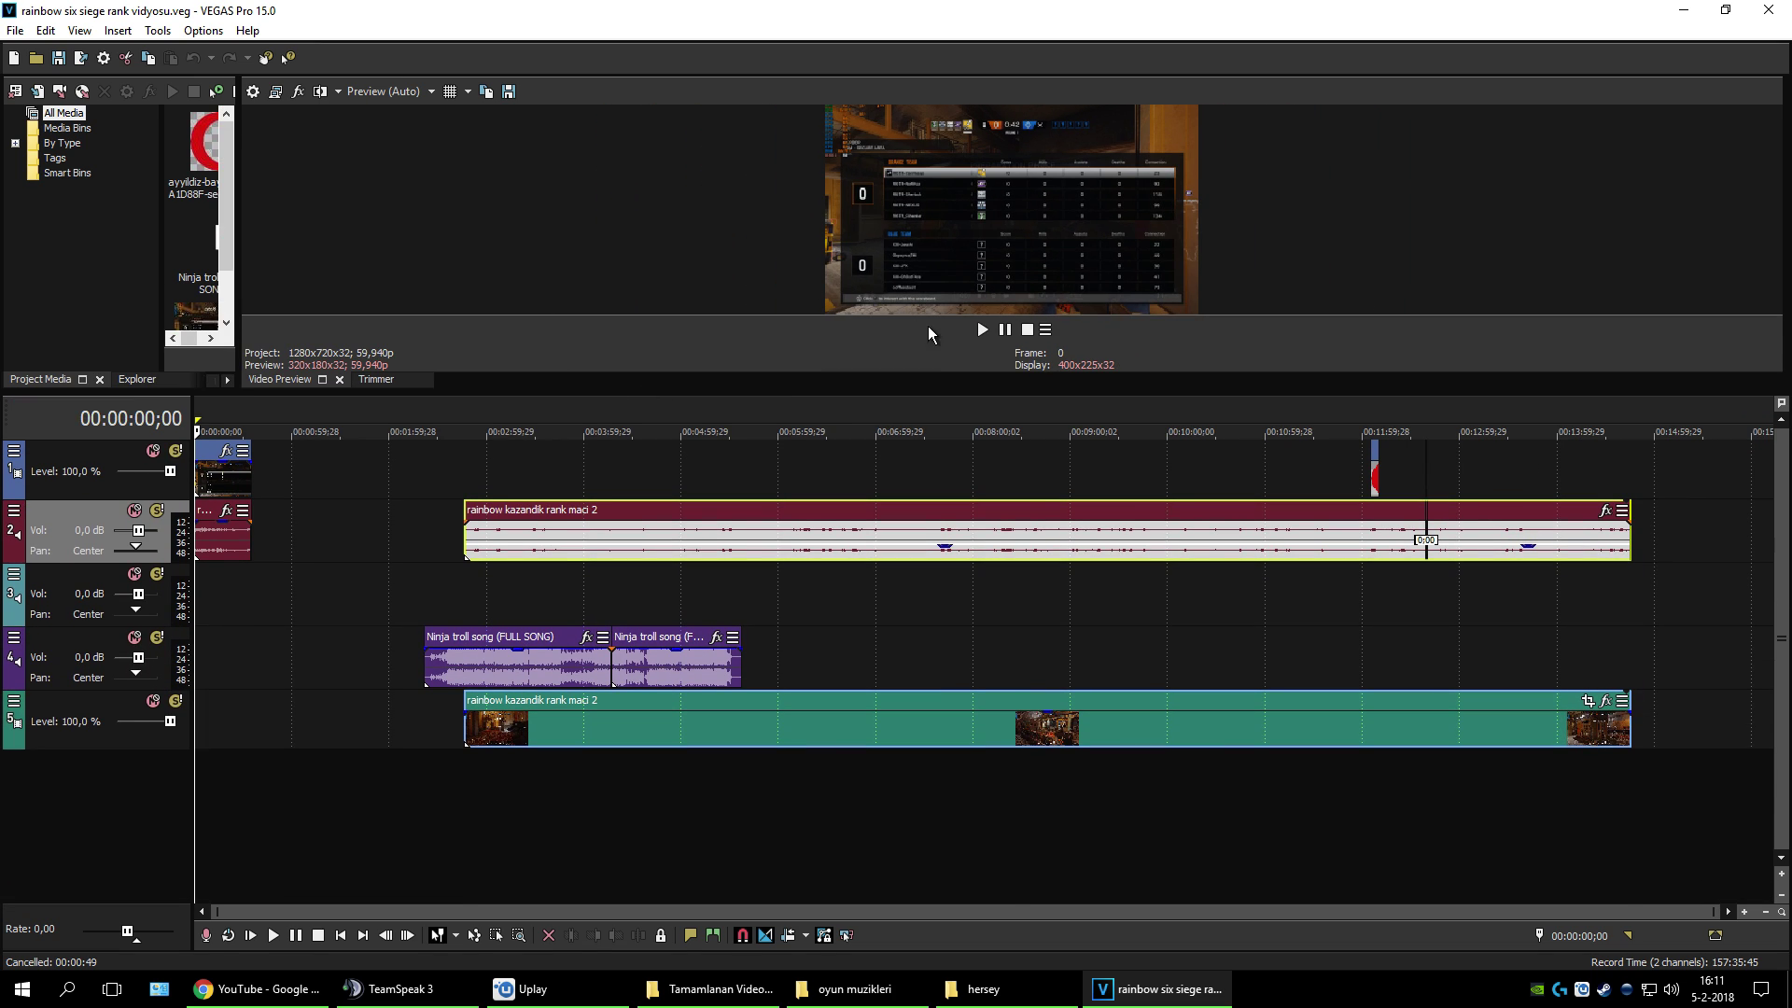
Step: Shift the long "rainbow kazandik rank maci 2" video event on track 5 with its audio to start at about 2:36
click(1370, 431)
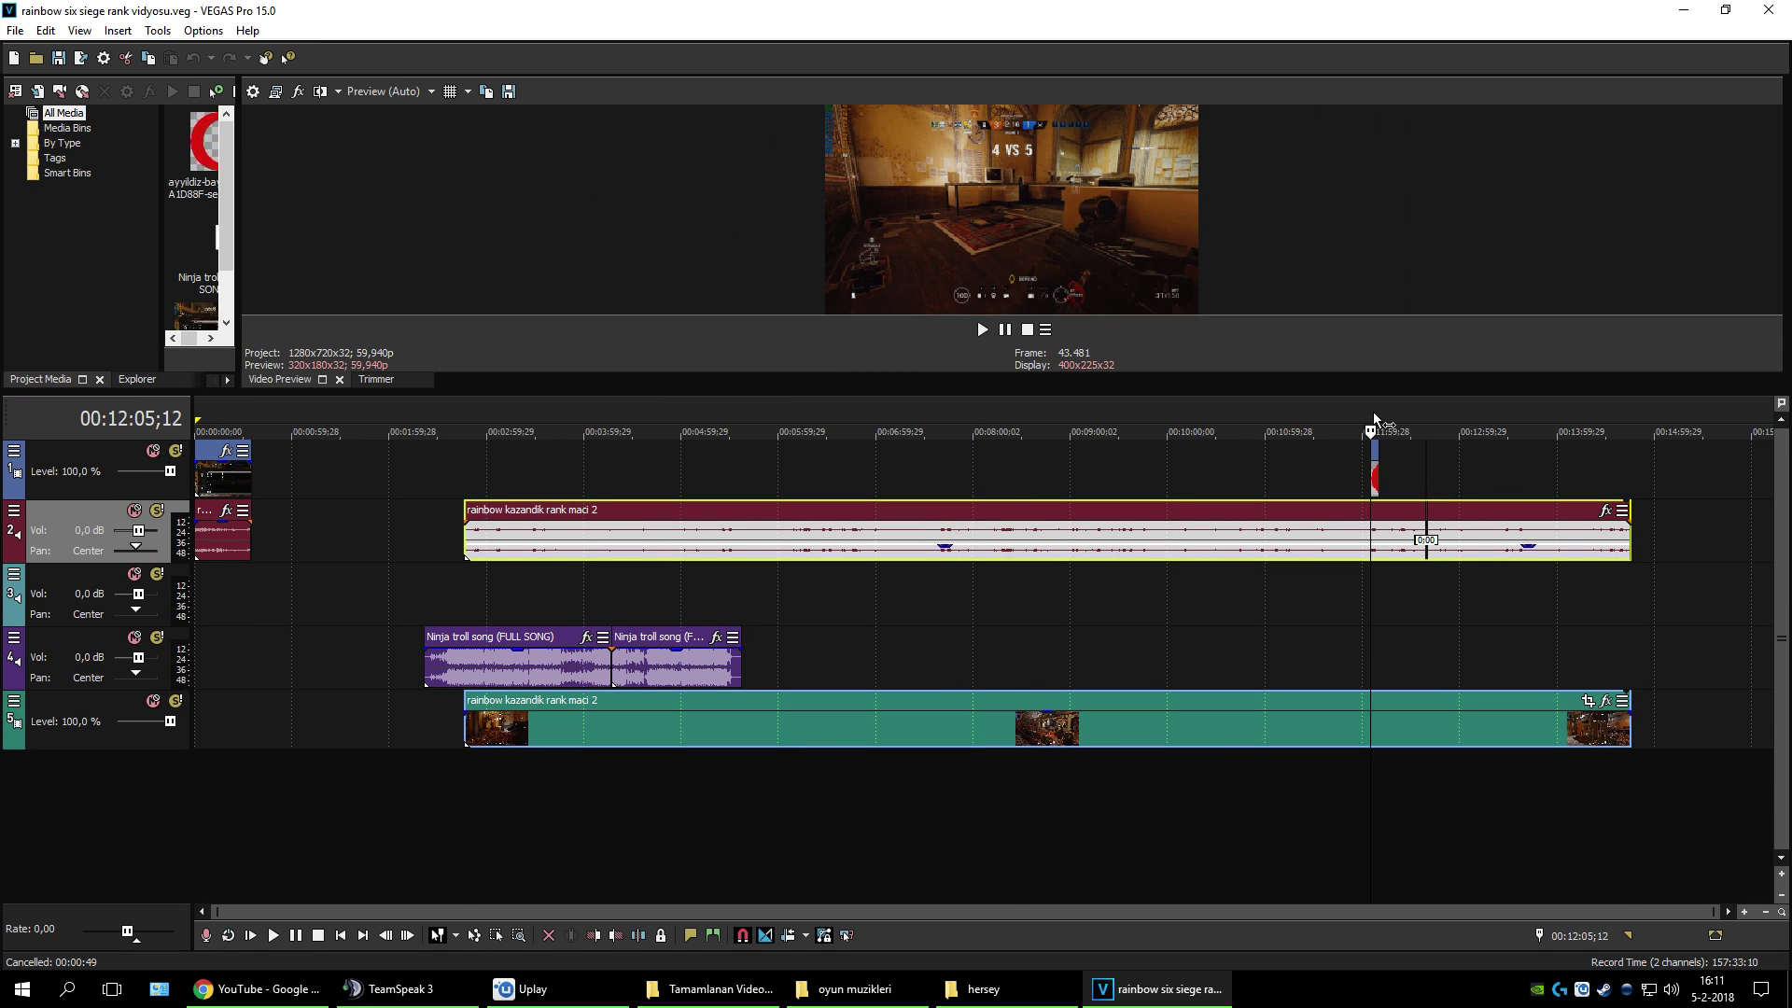
click(569, 728)
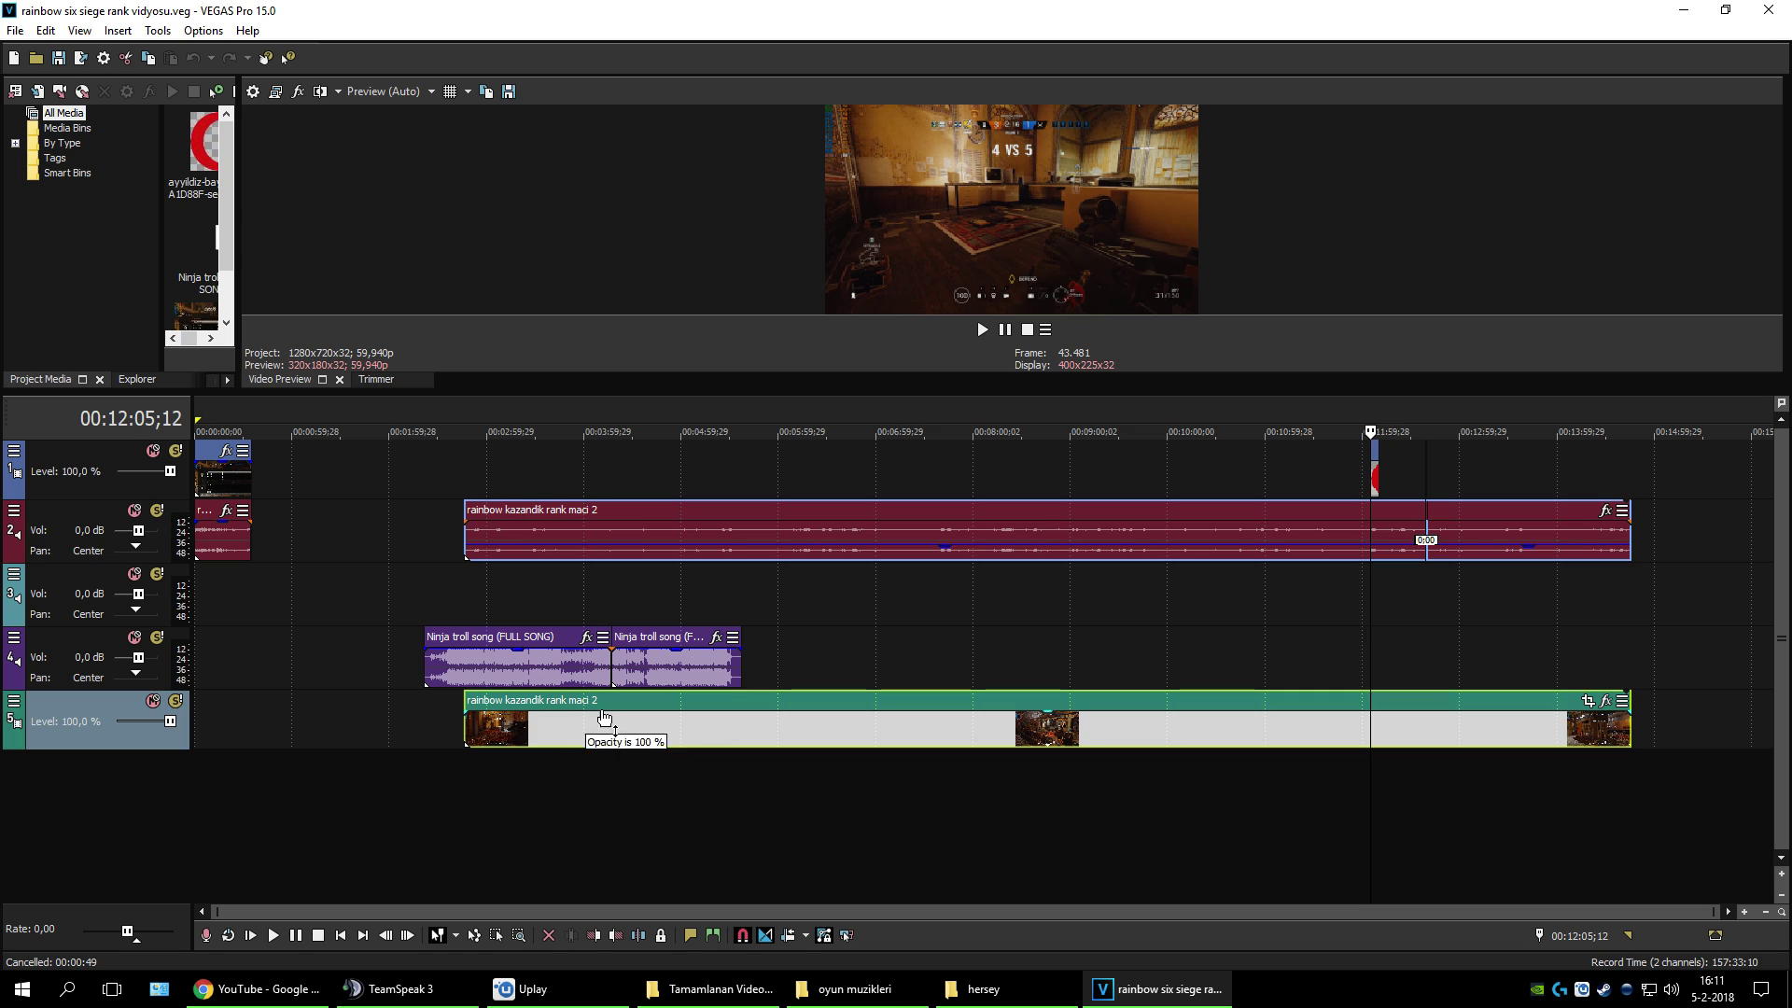
mouse_move(657, 715)
mouse_down()
mouse_move(712, 724)
mouse_move(642, 724)
mouse_up()
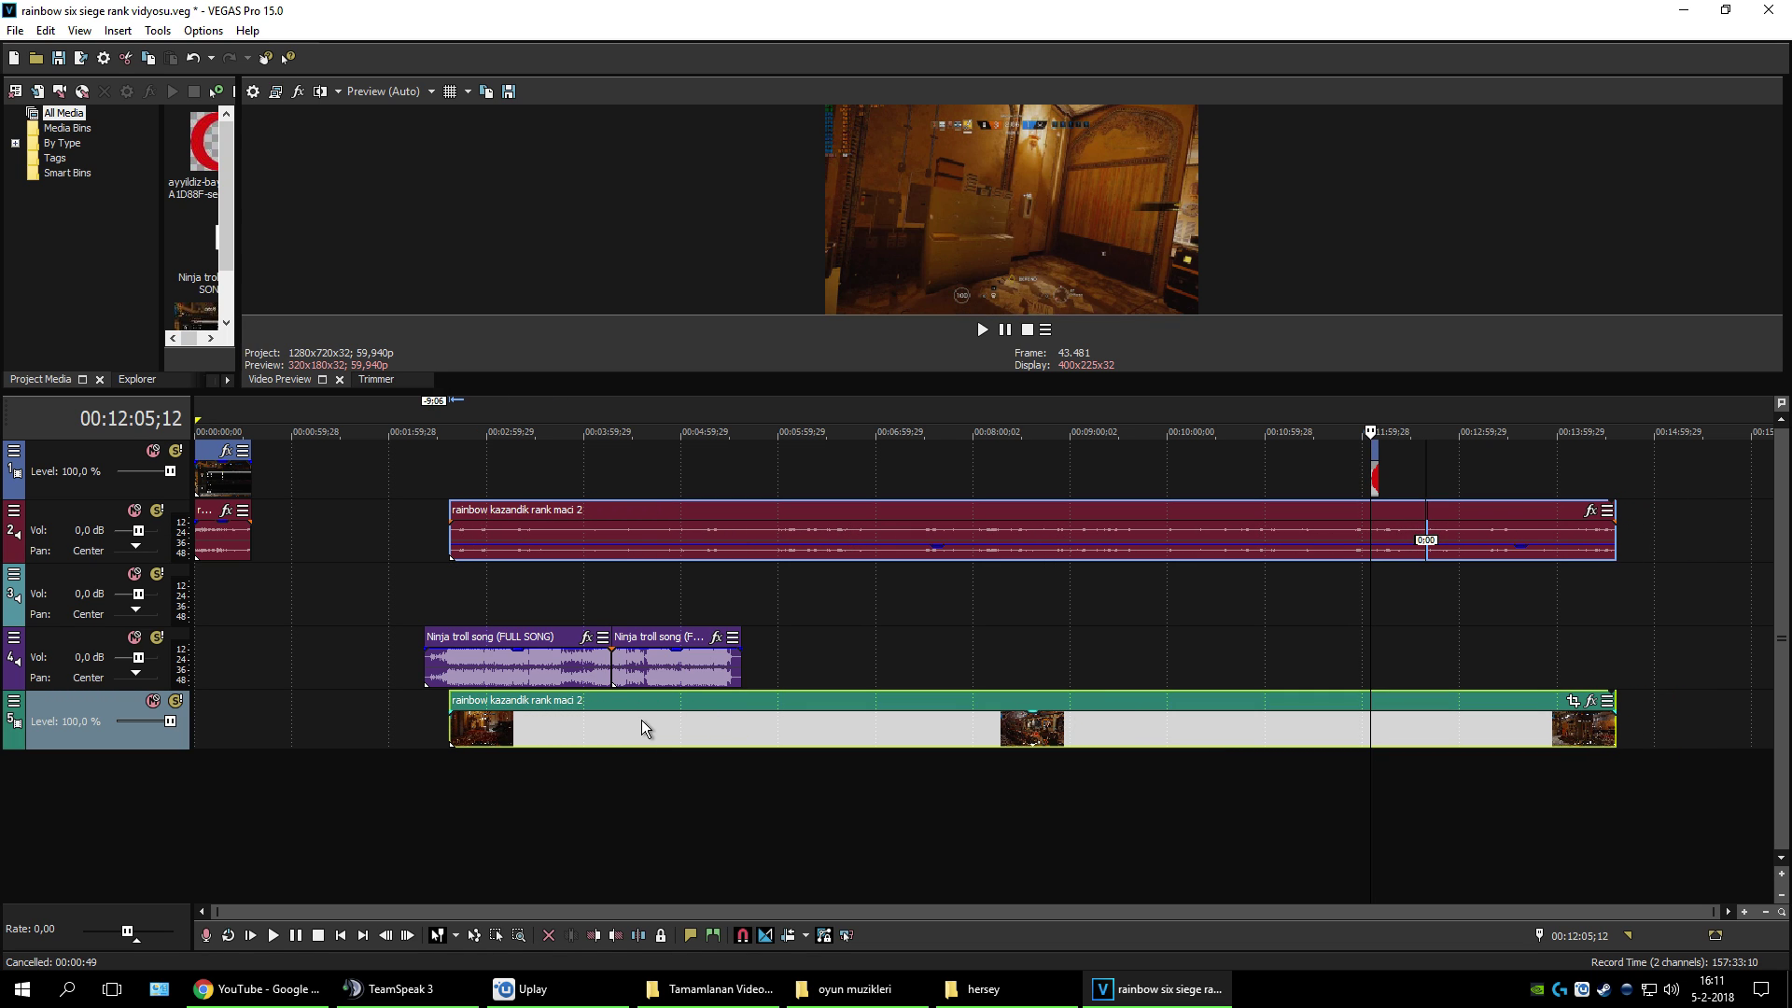
Step: Try placing the short opening clip directly before the long clip, and return it and the playhead to the project start
drag(206, 457, 402, 459)
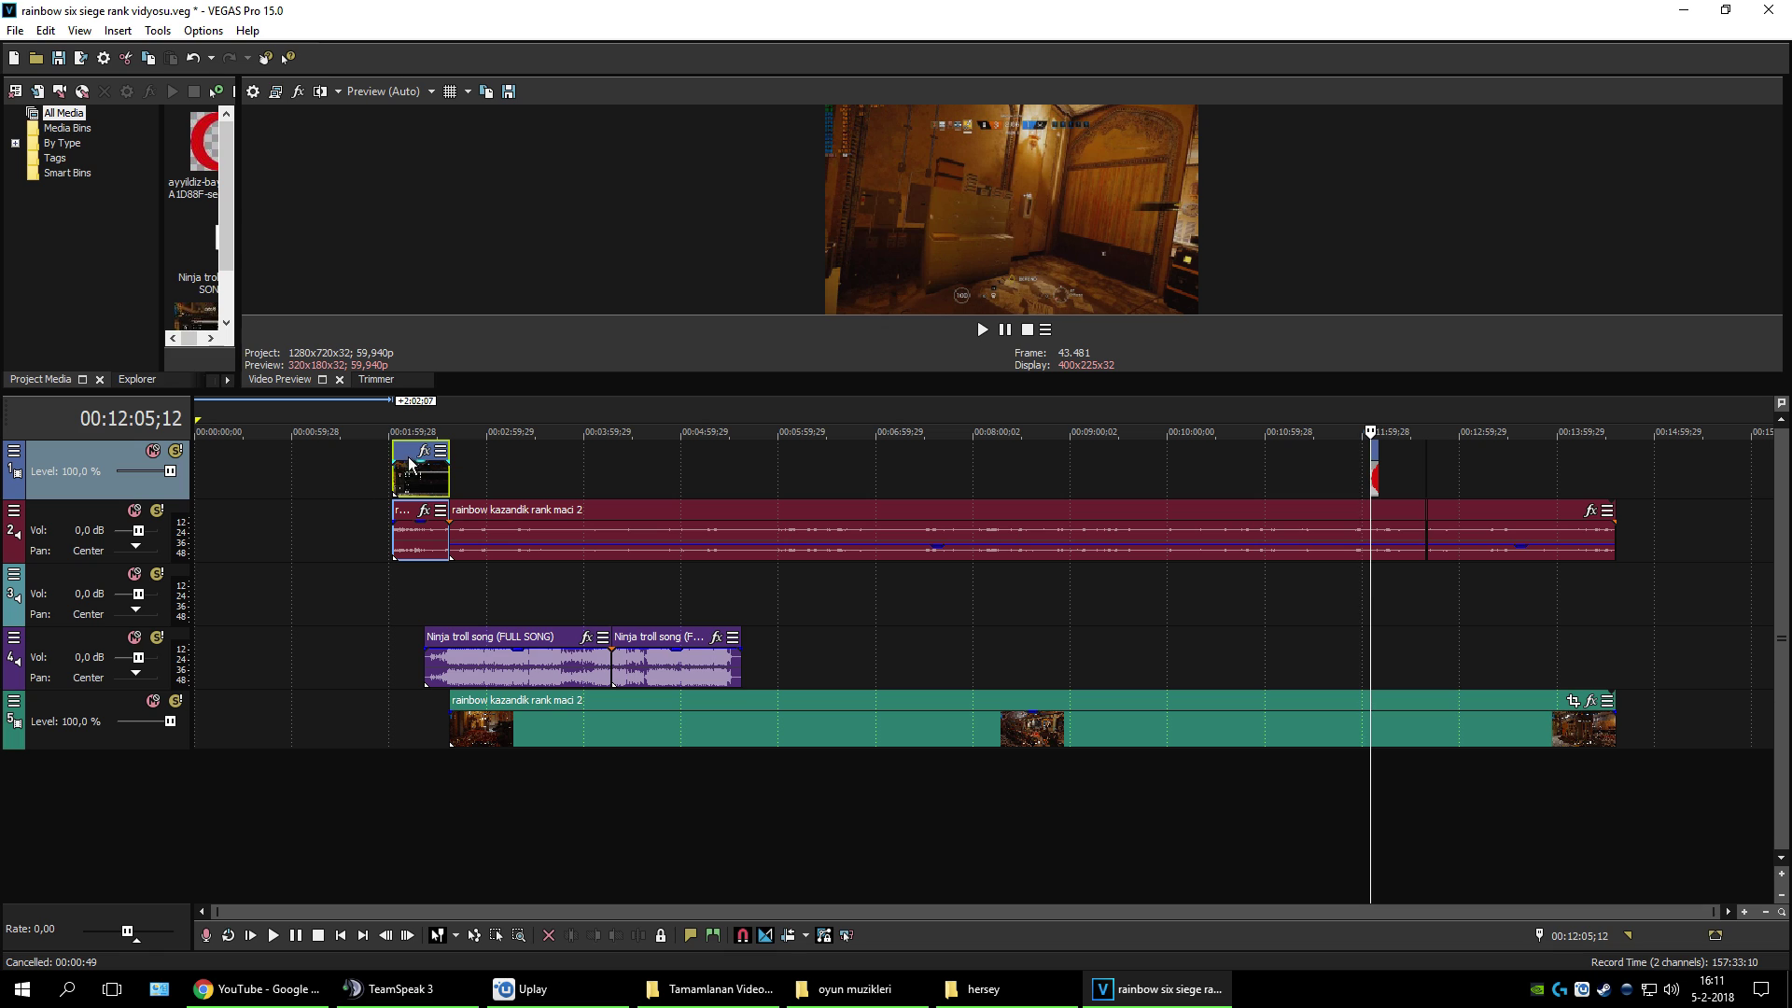
drag(417, 462, 199, 461)
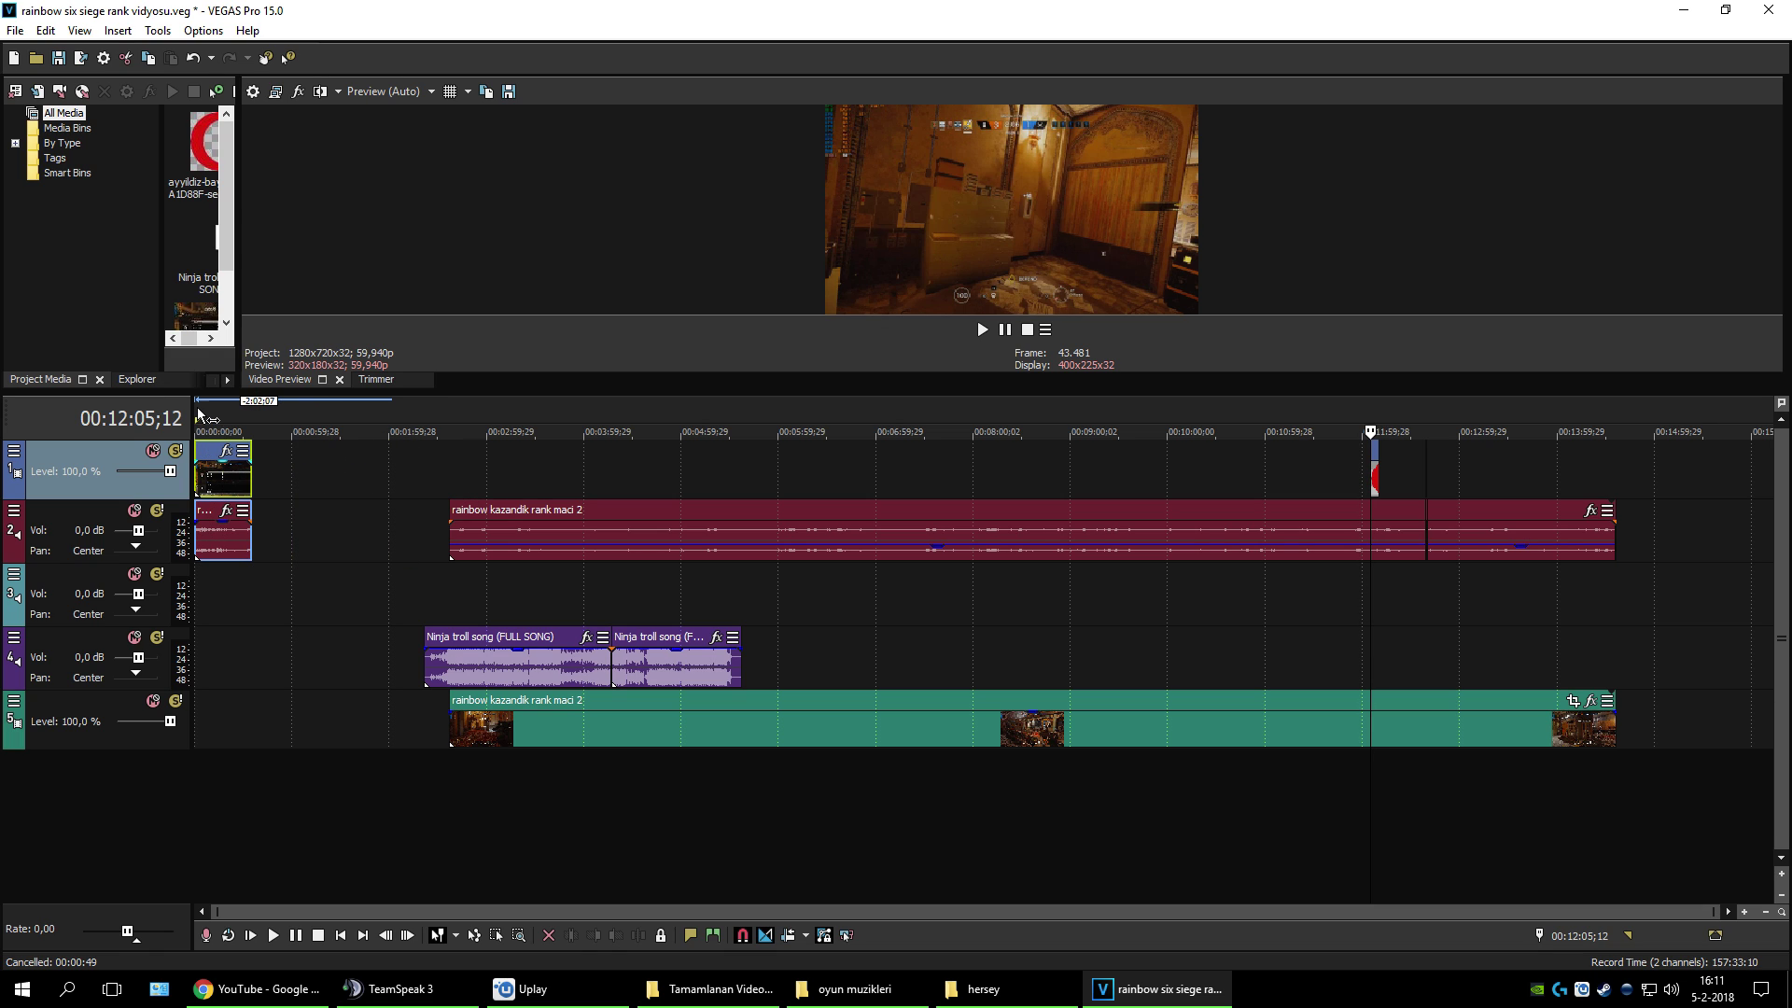
click(199, 417)
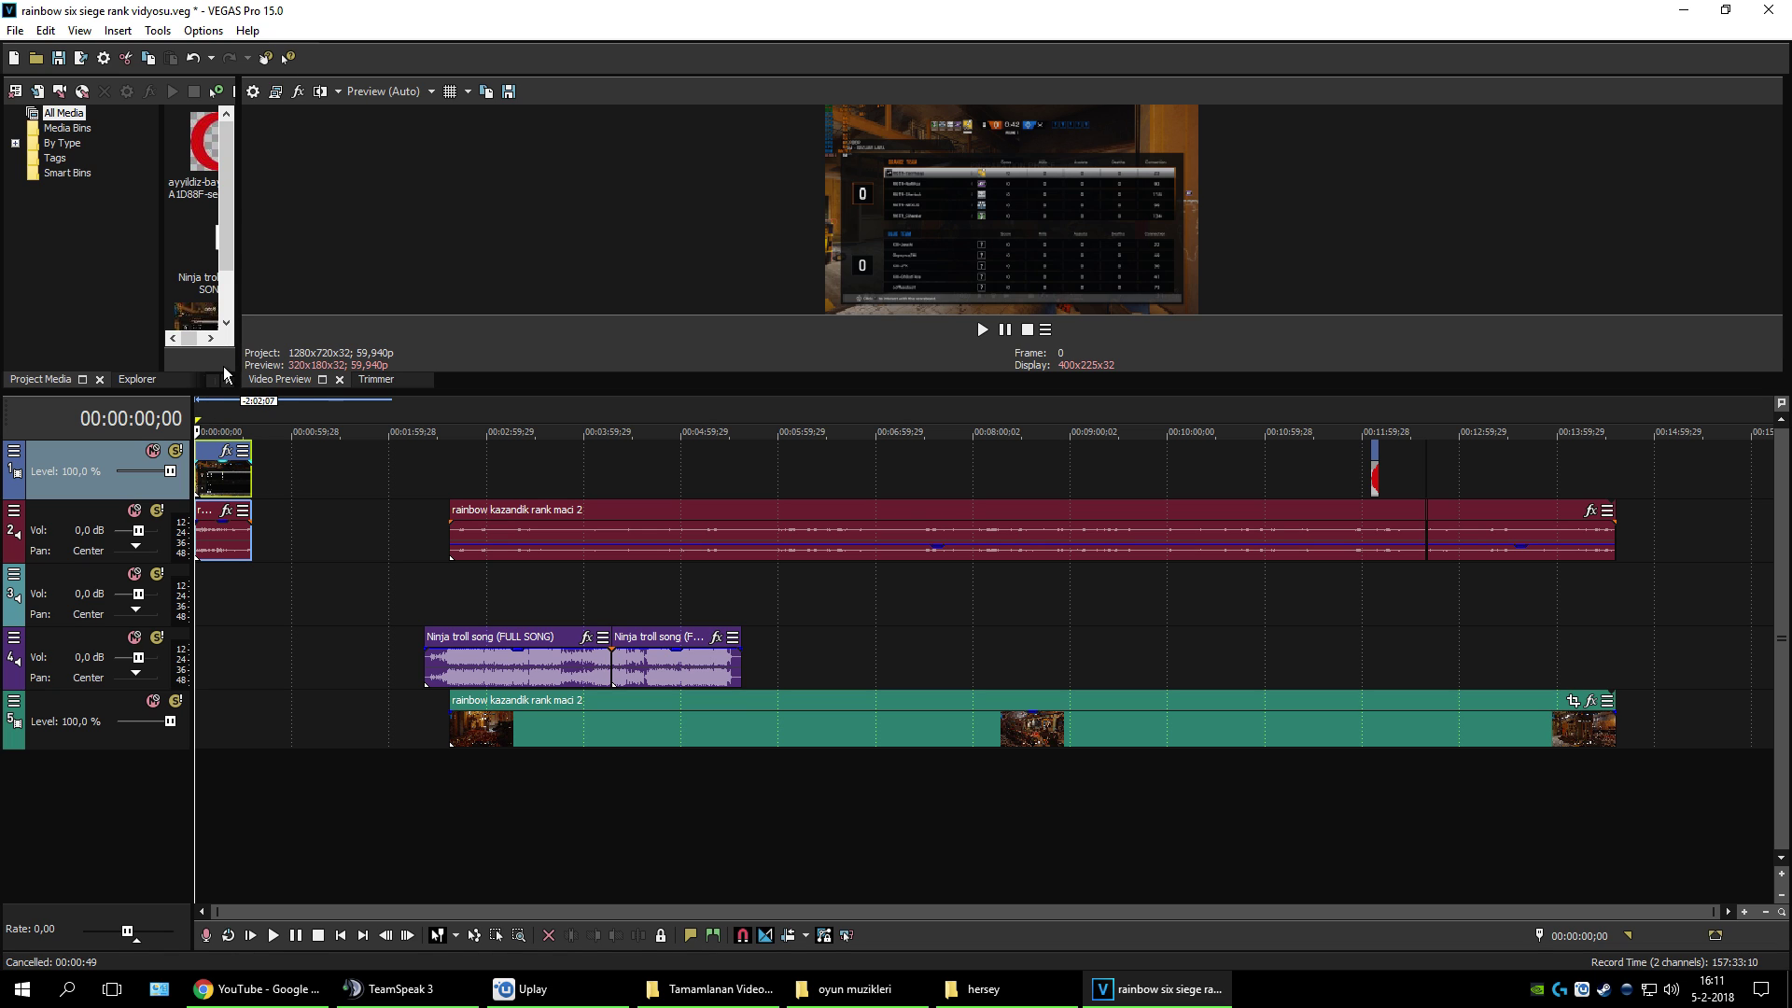
Step: Move the long gameplay clip to start at about 1:15 and the first "Ninja troll song" event to track 3 at about 0:19
drag(560, 510, 370, 511)
drag(433, 560, 488, 551)
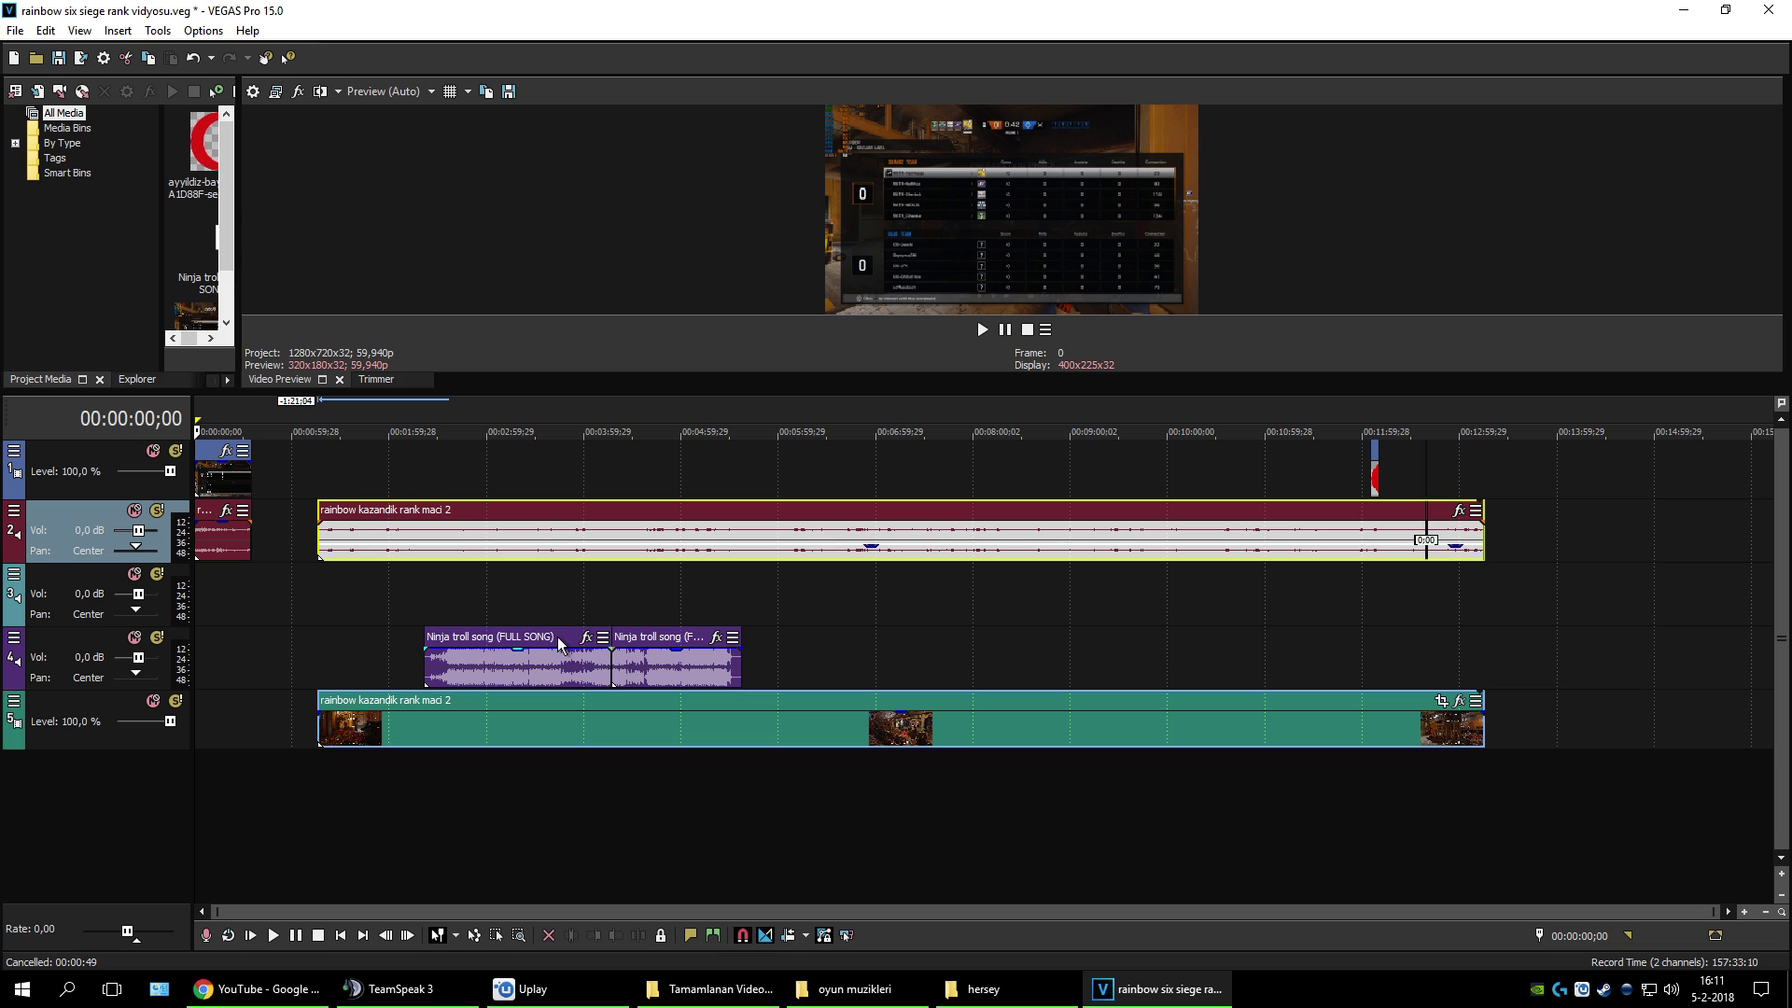
drag(571, 644, 375, 609)
Step: Play the timeline from the start of the music event at 00:00:19;04, pause it, and play from the project start
click(224, 413)
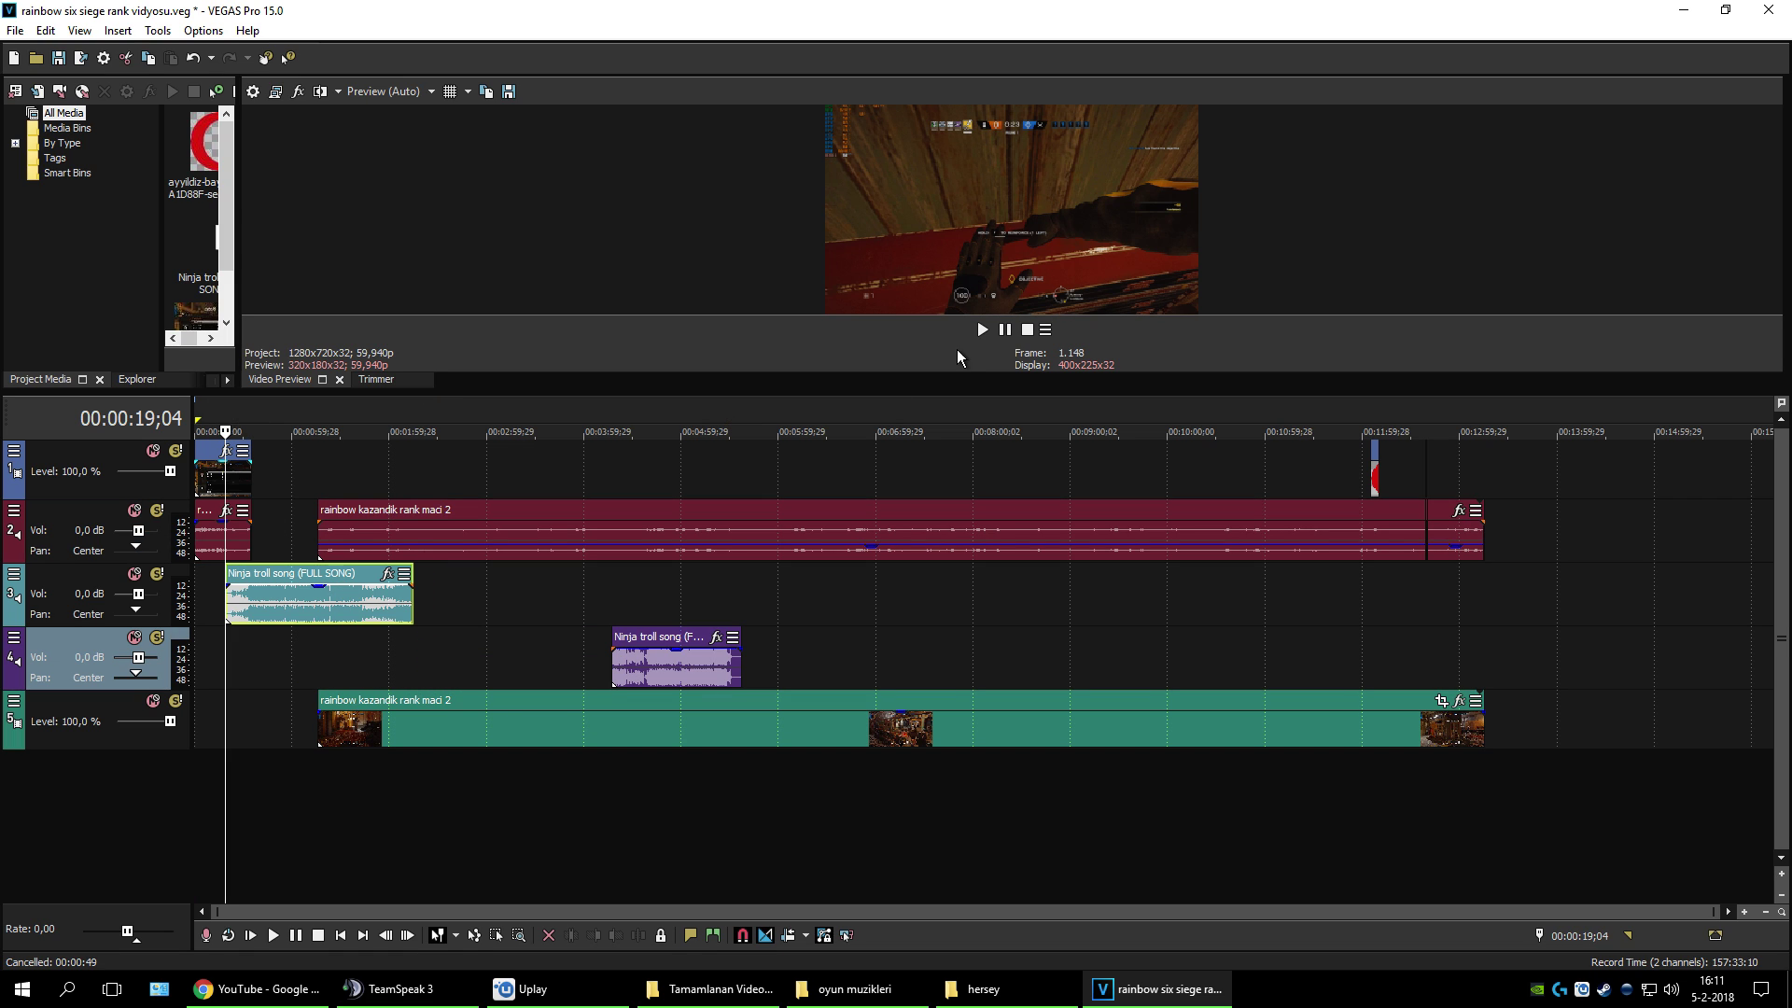
click(981, 332)
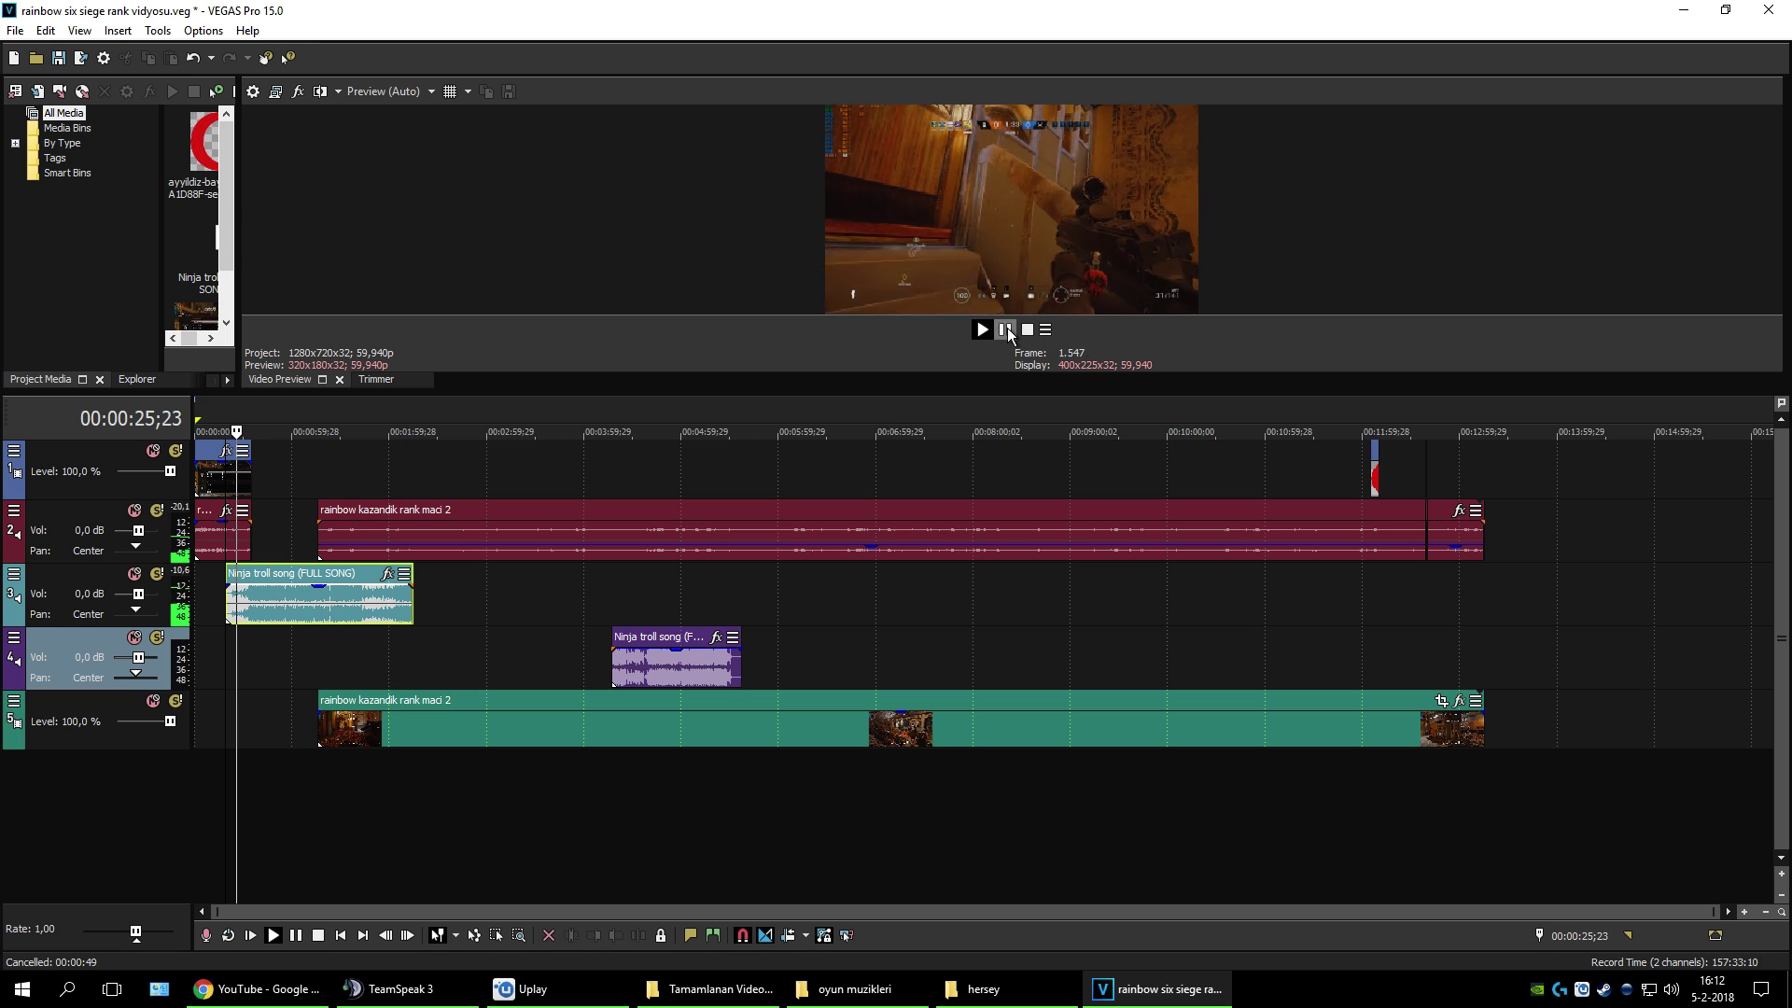
click(1005, 329)
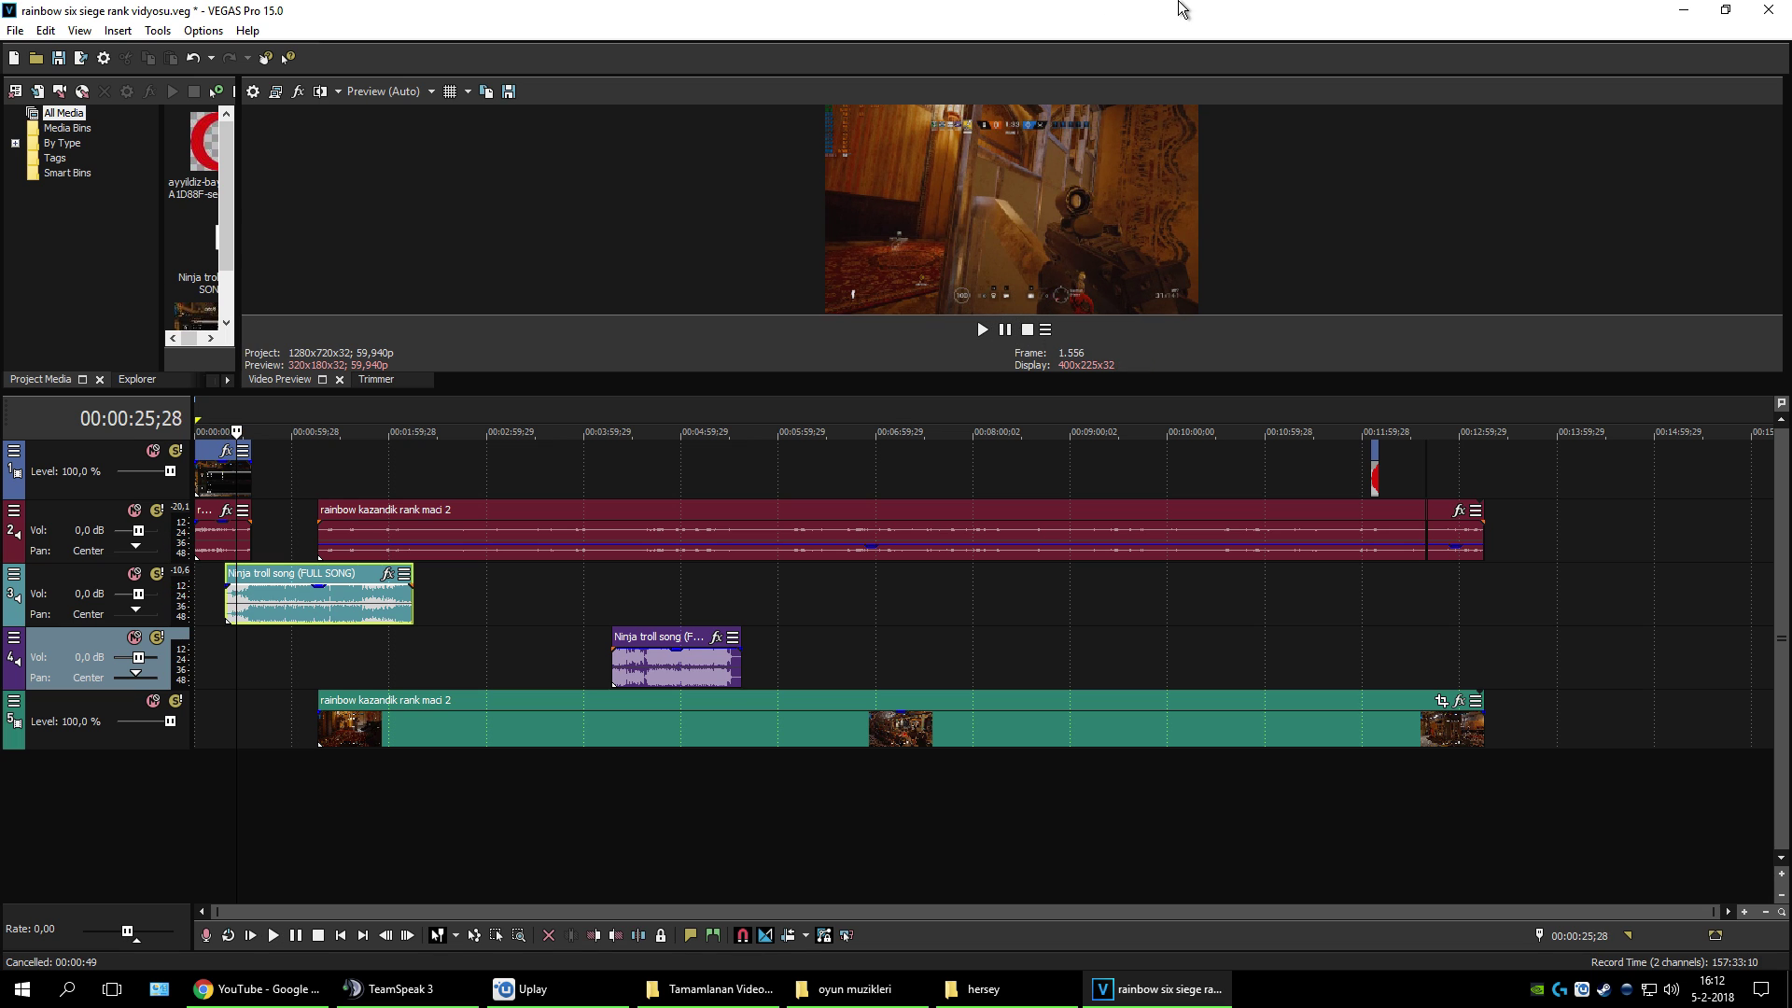
click(213, 410)
key(Home)
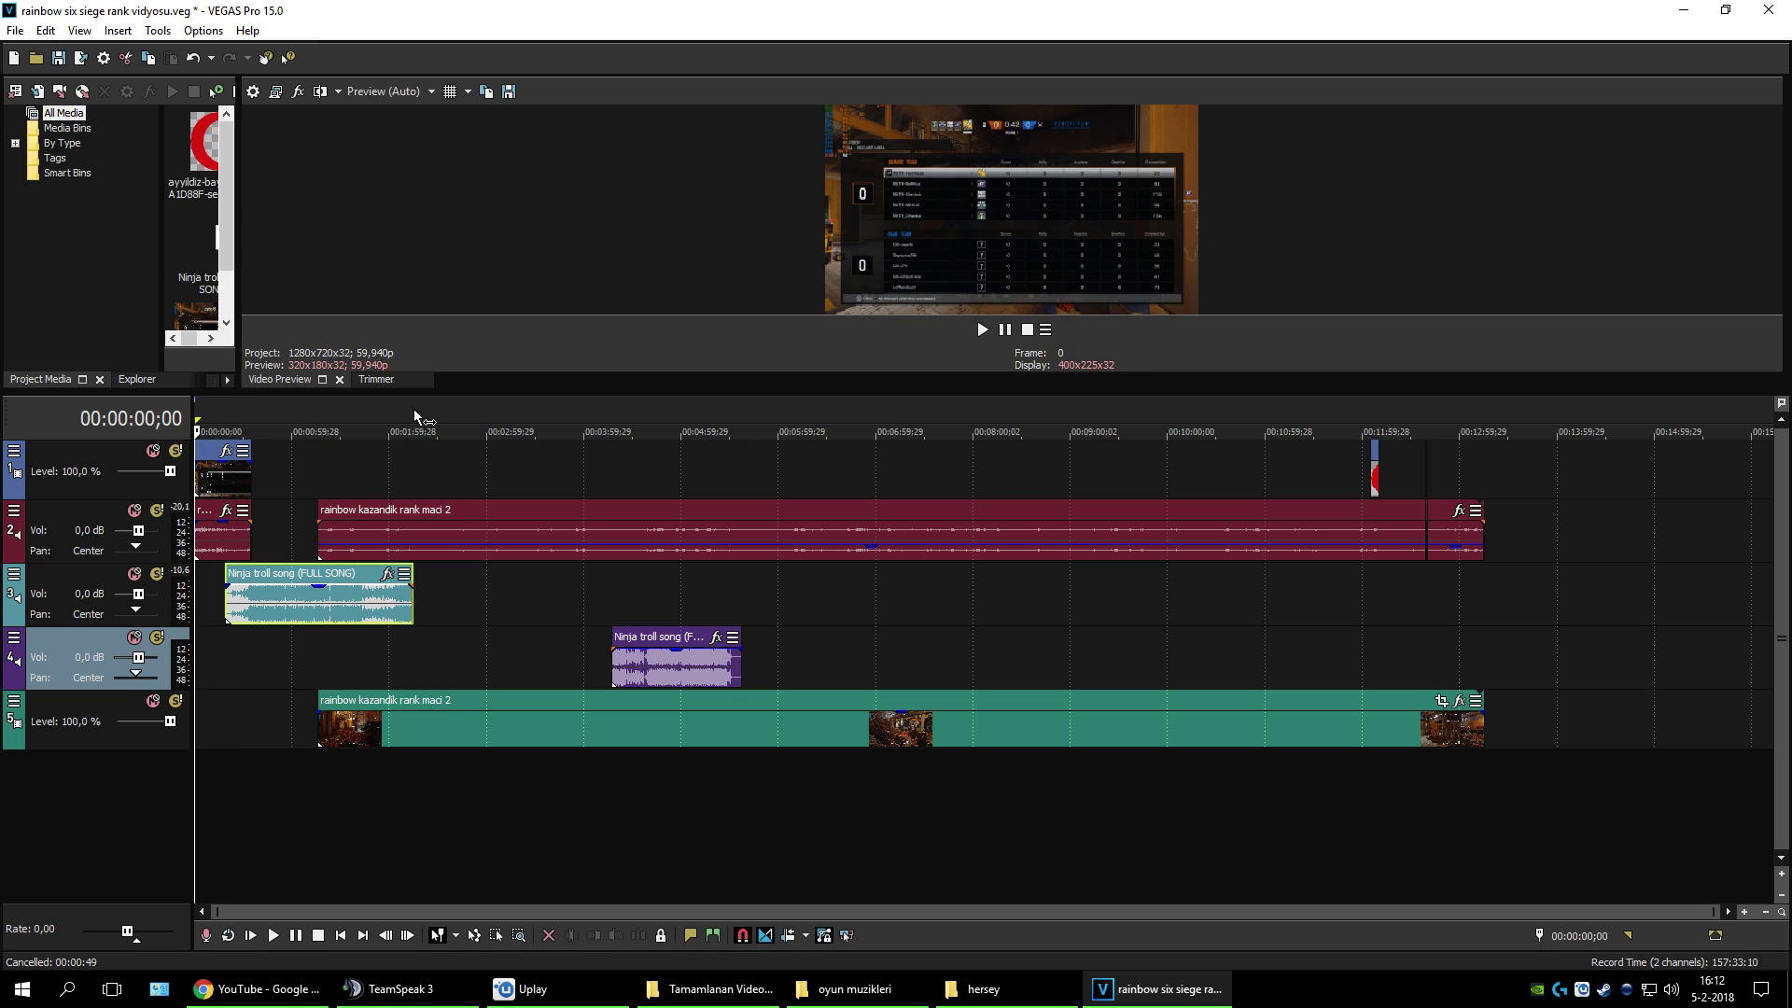
click(982, 330)
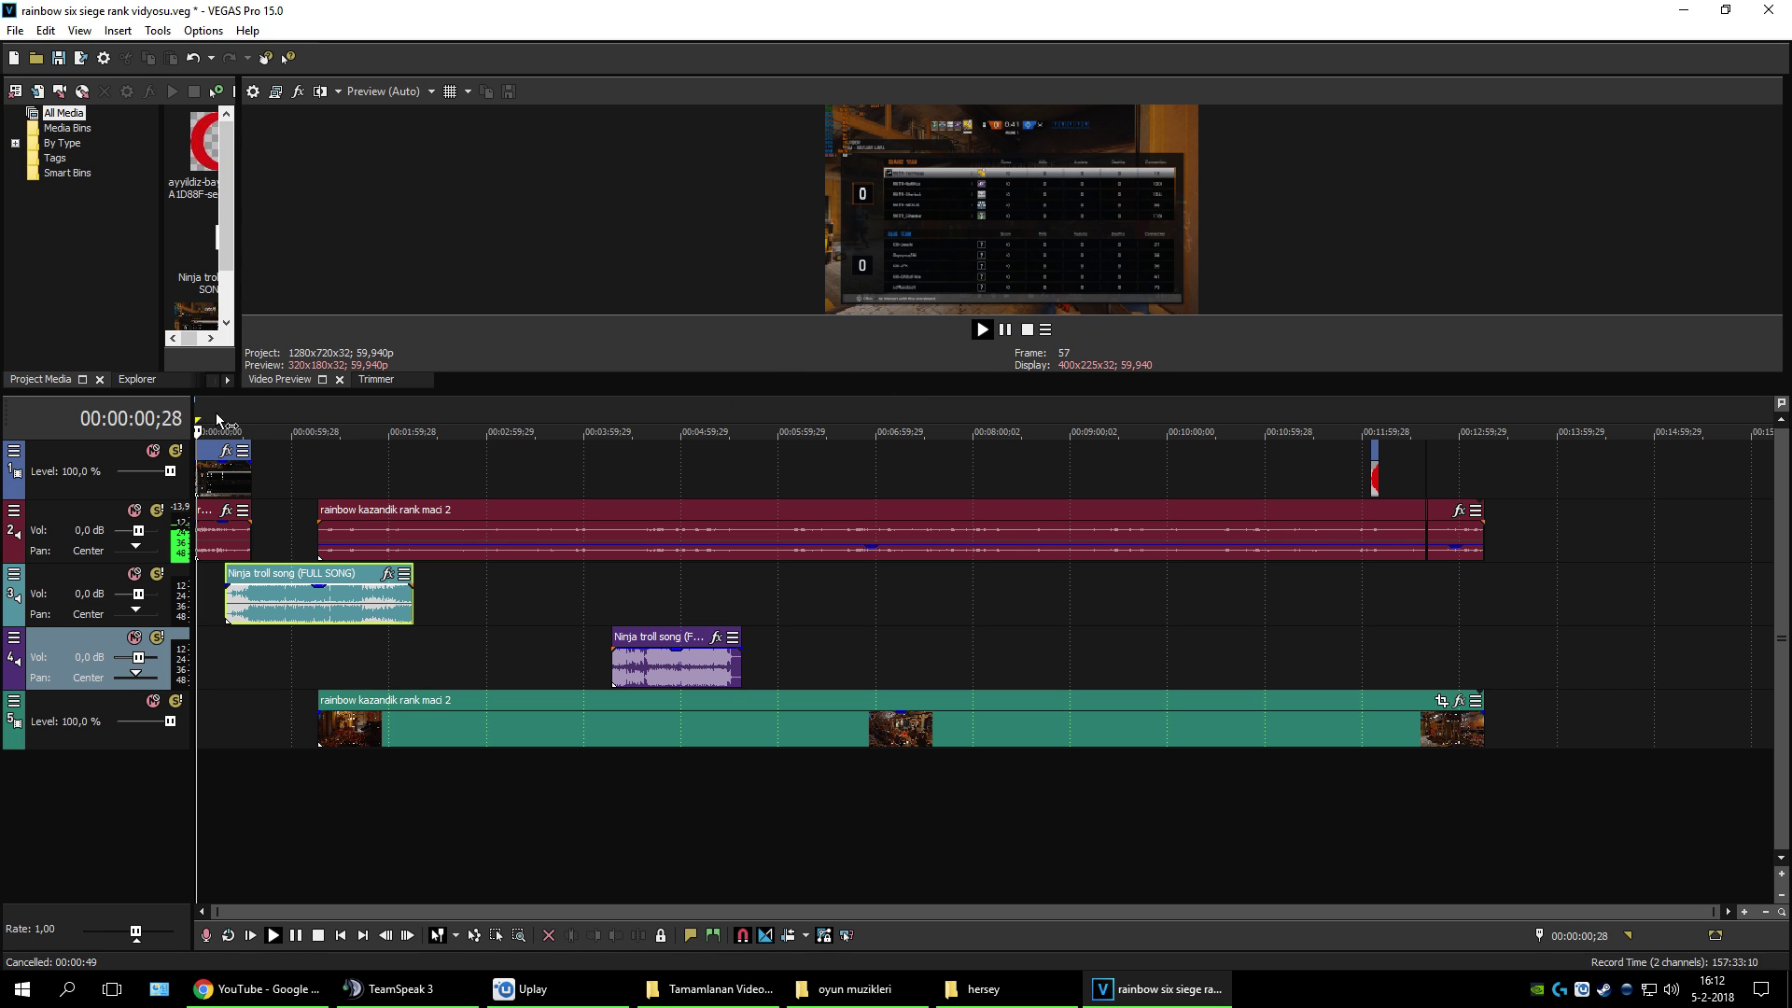
Step: Add a short fade-in to the opening video clip on track 1 and play it from the project start
scroll(217, 424, up, 5)
click(1005, 329)
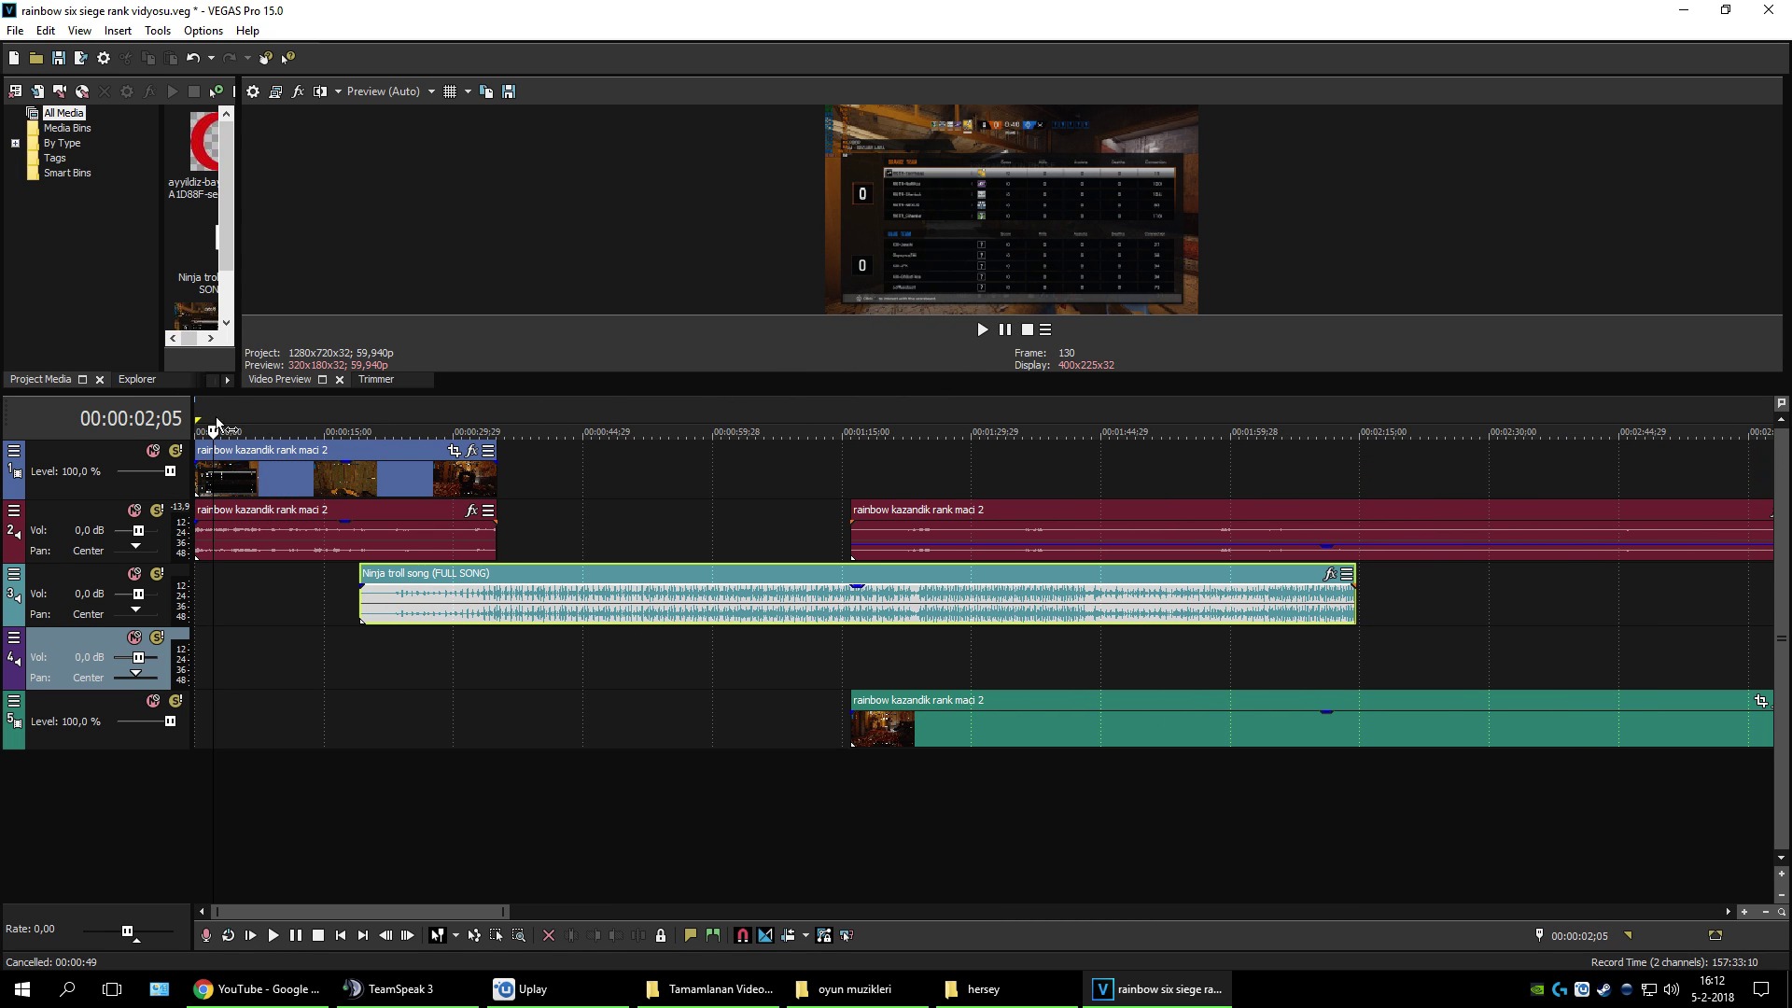
key(Home)
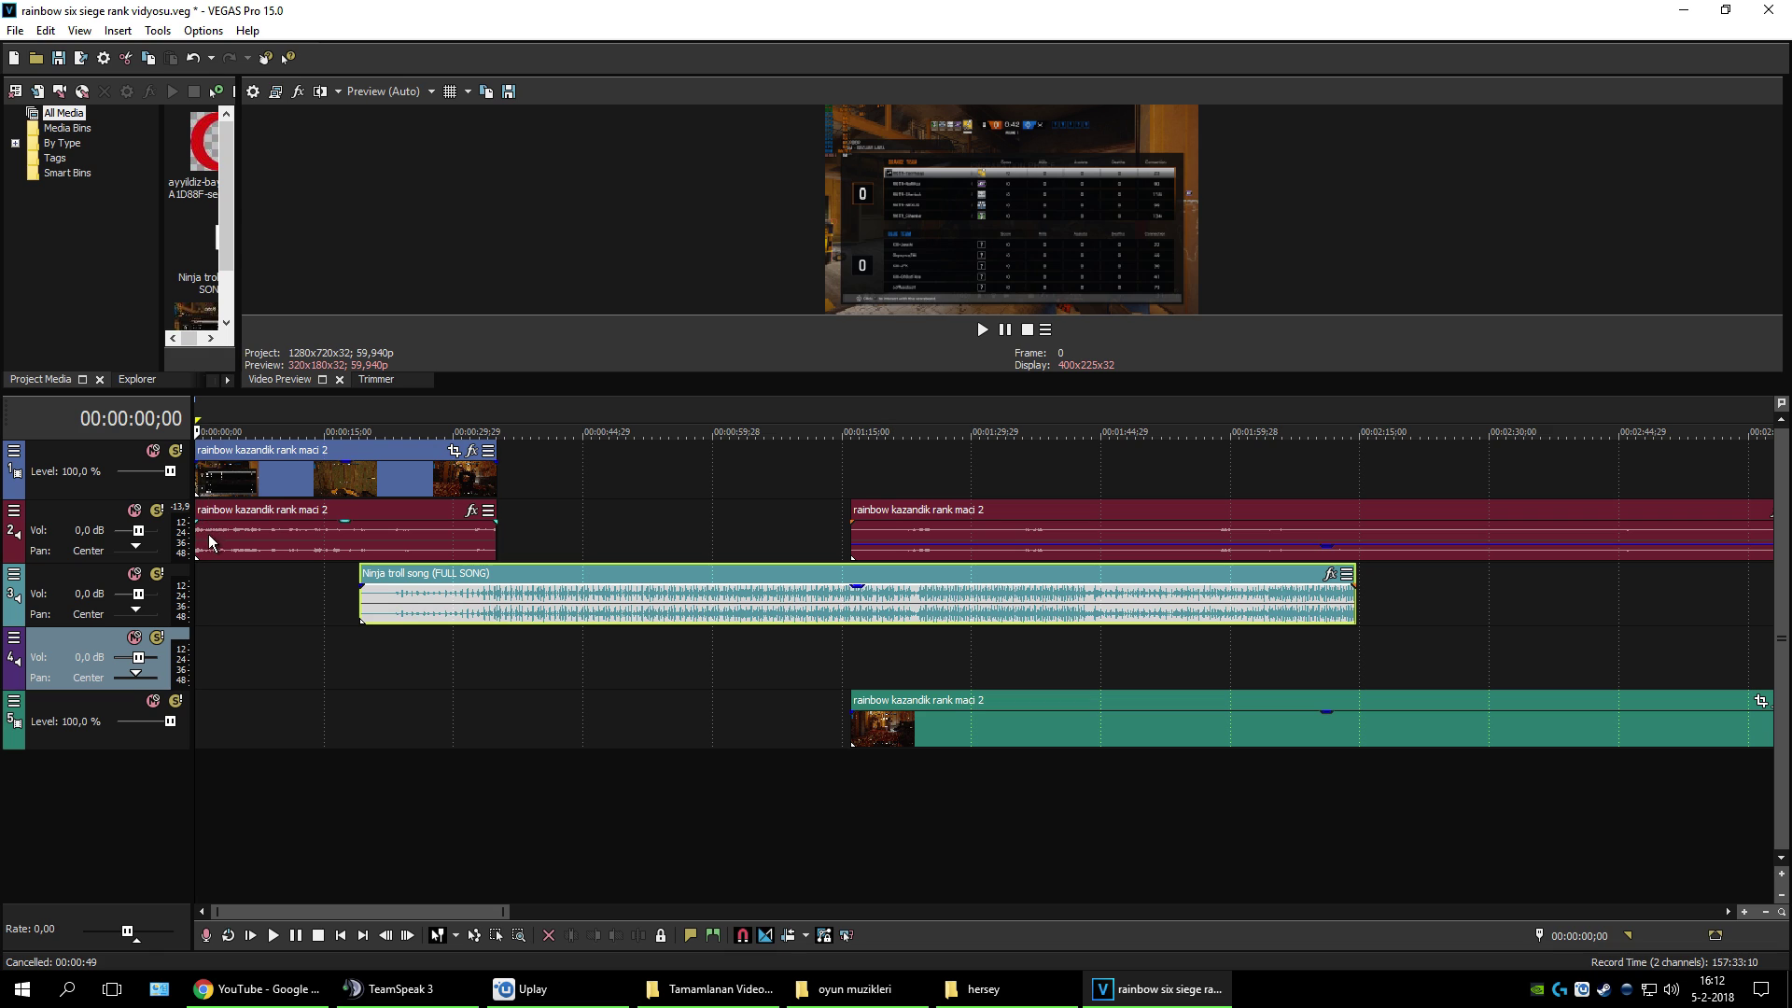
drag(197, 455, 201, 459)
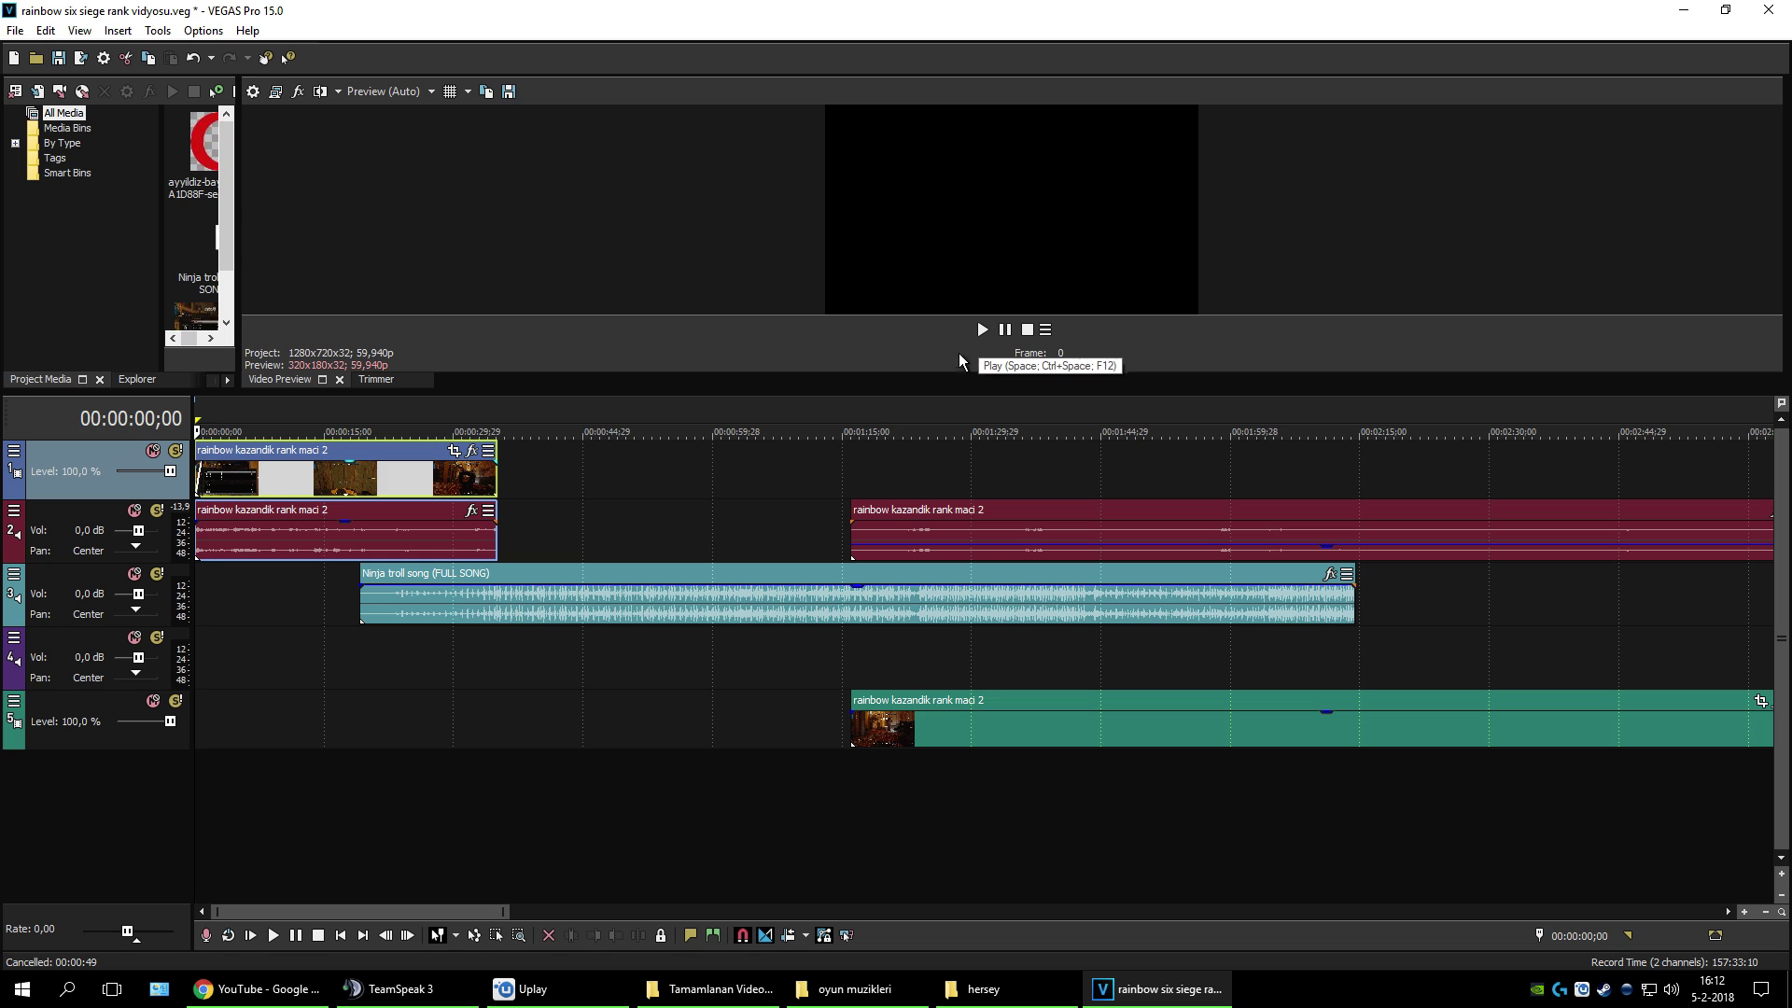
click(984, 329)
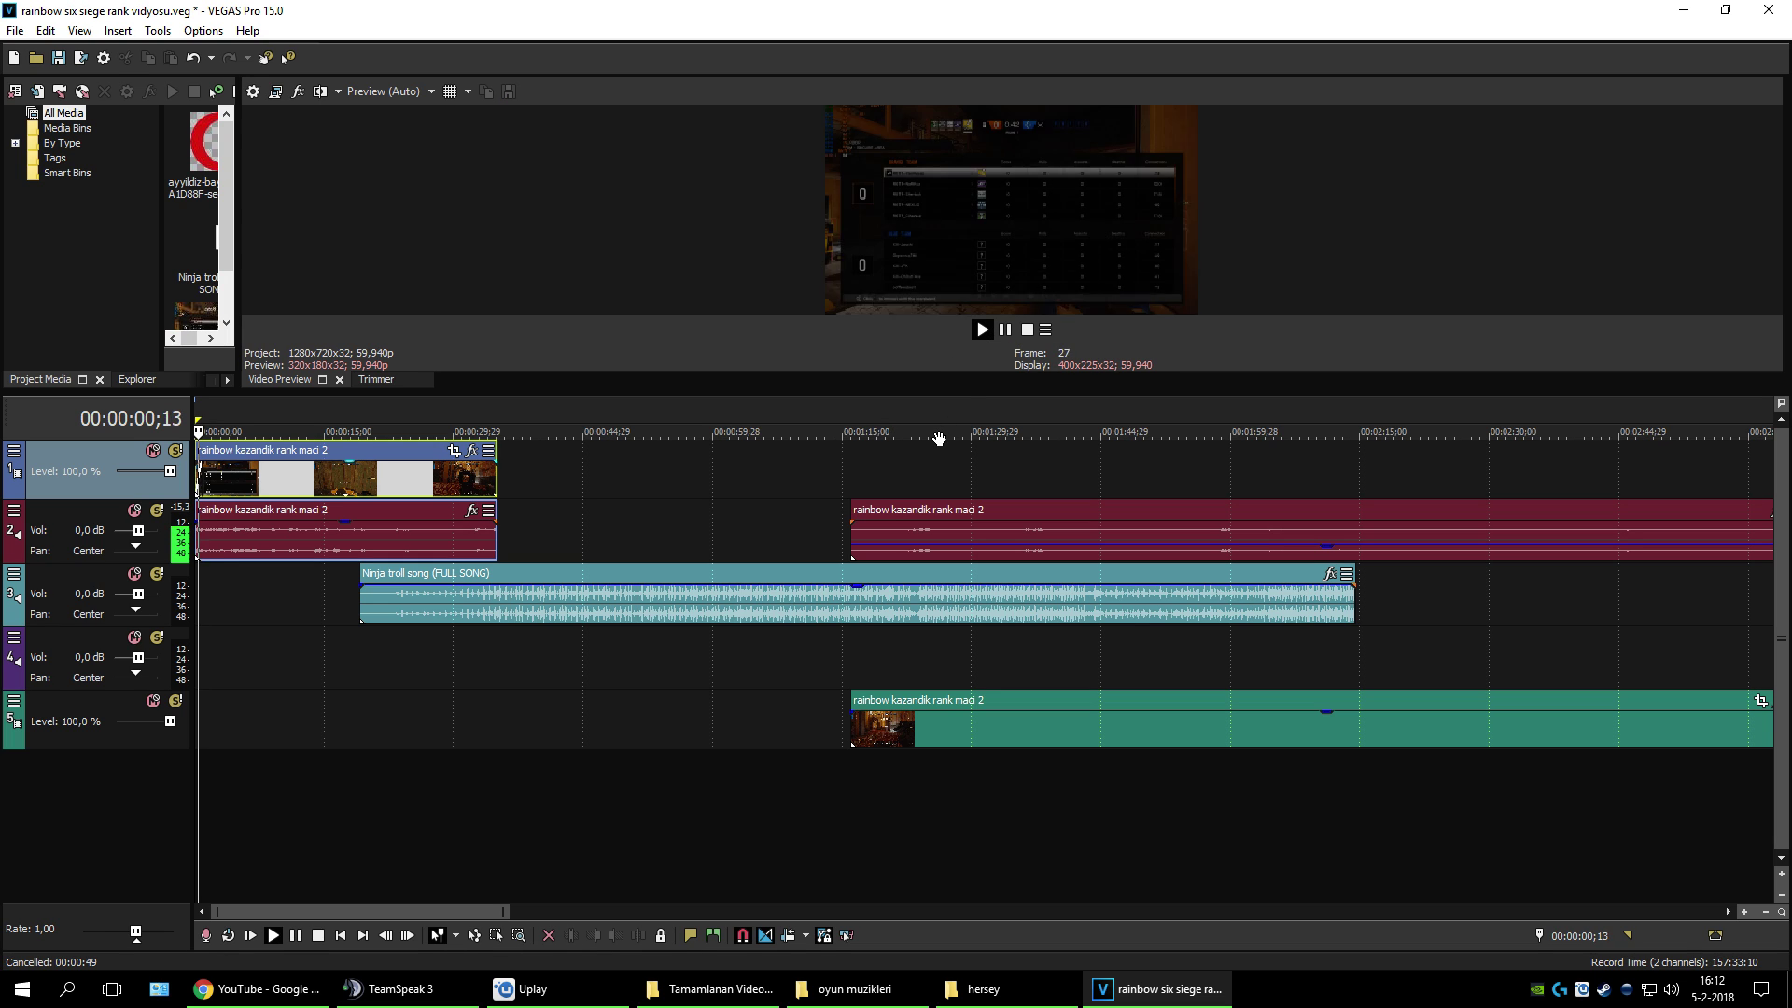
click(1004, 329)
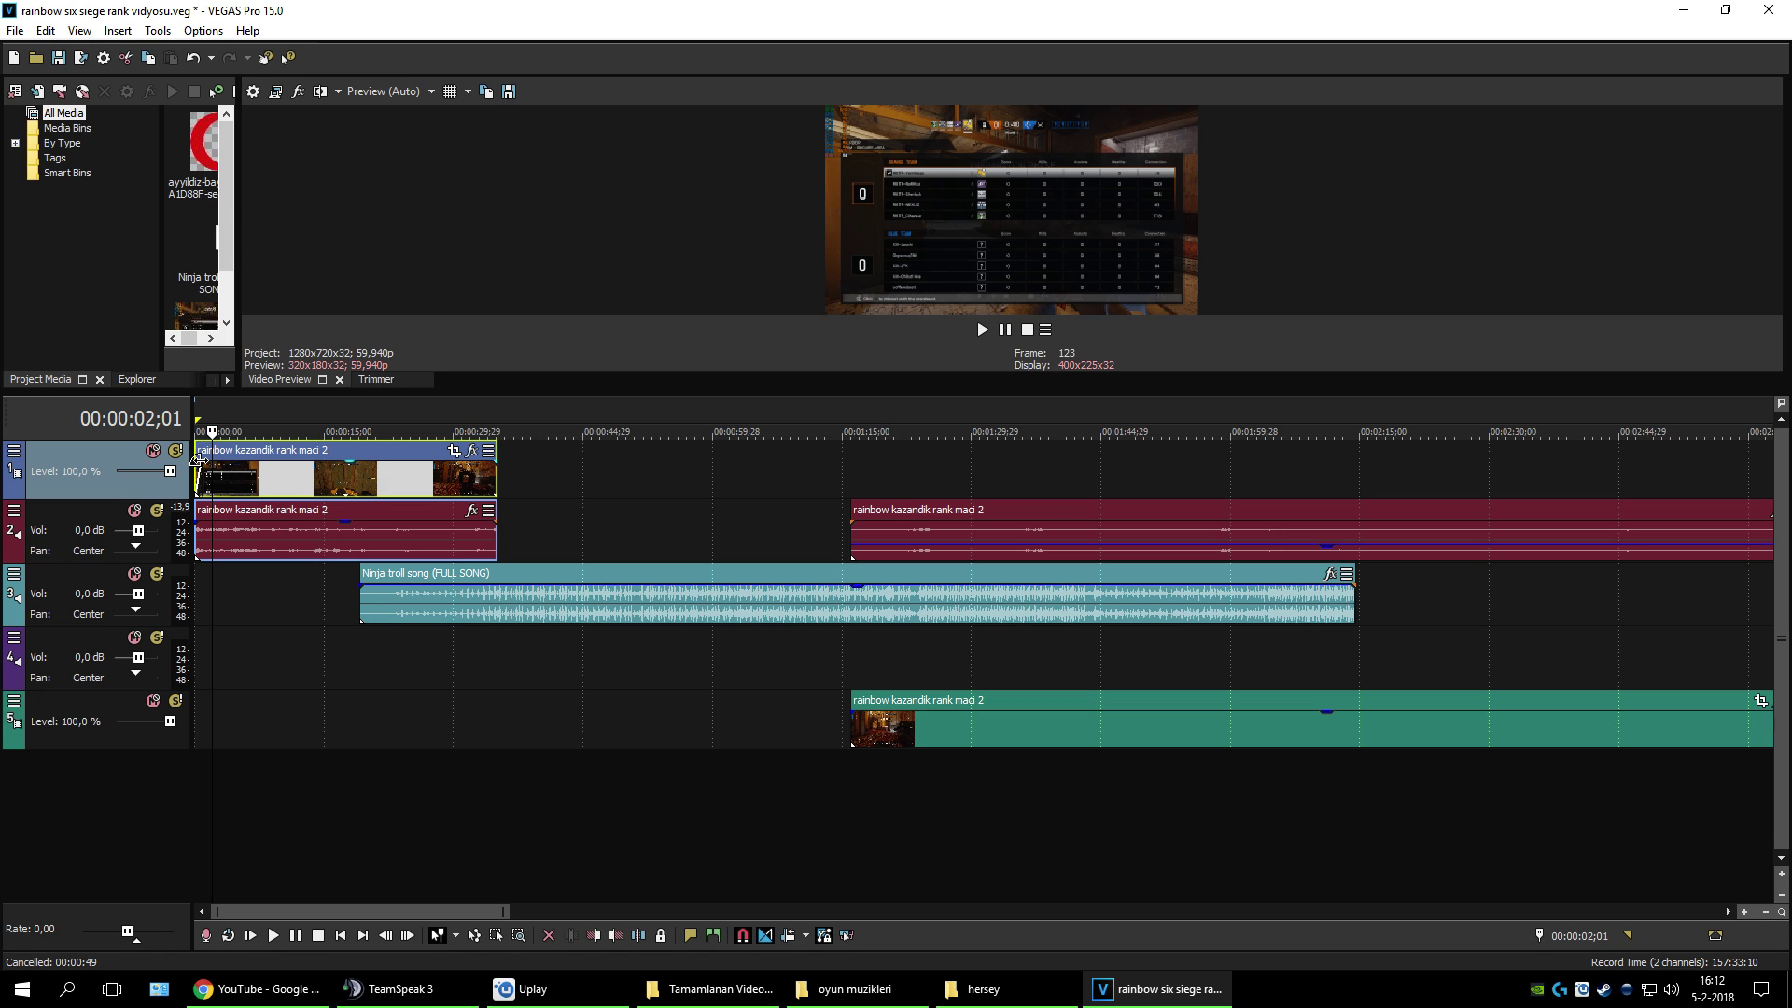
Step: Lengthen the opening video clip's fade-in to about 4 seconds and preview it from the project start
mouse_move(198, 445)
mouse_down()
mouse_move(224, 445)
mouse_move(198, 411)
mouse_up()
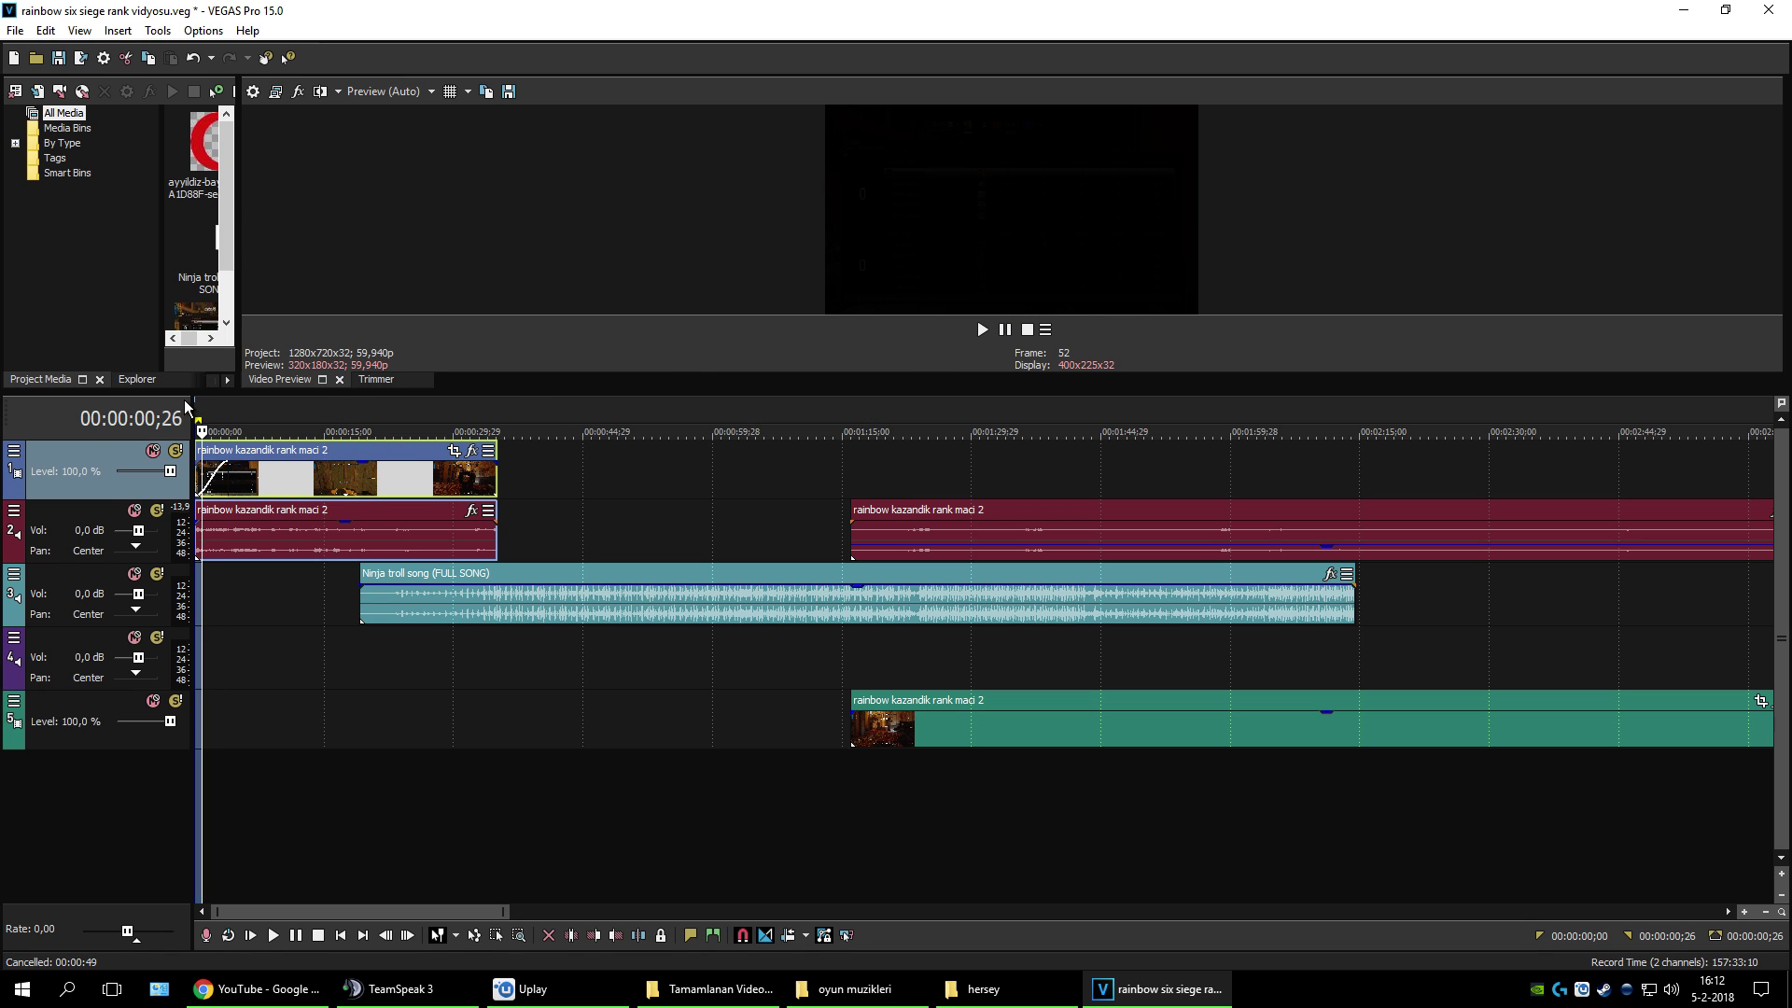
key(Home)
click(982, 330)
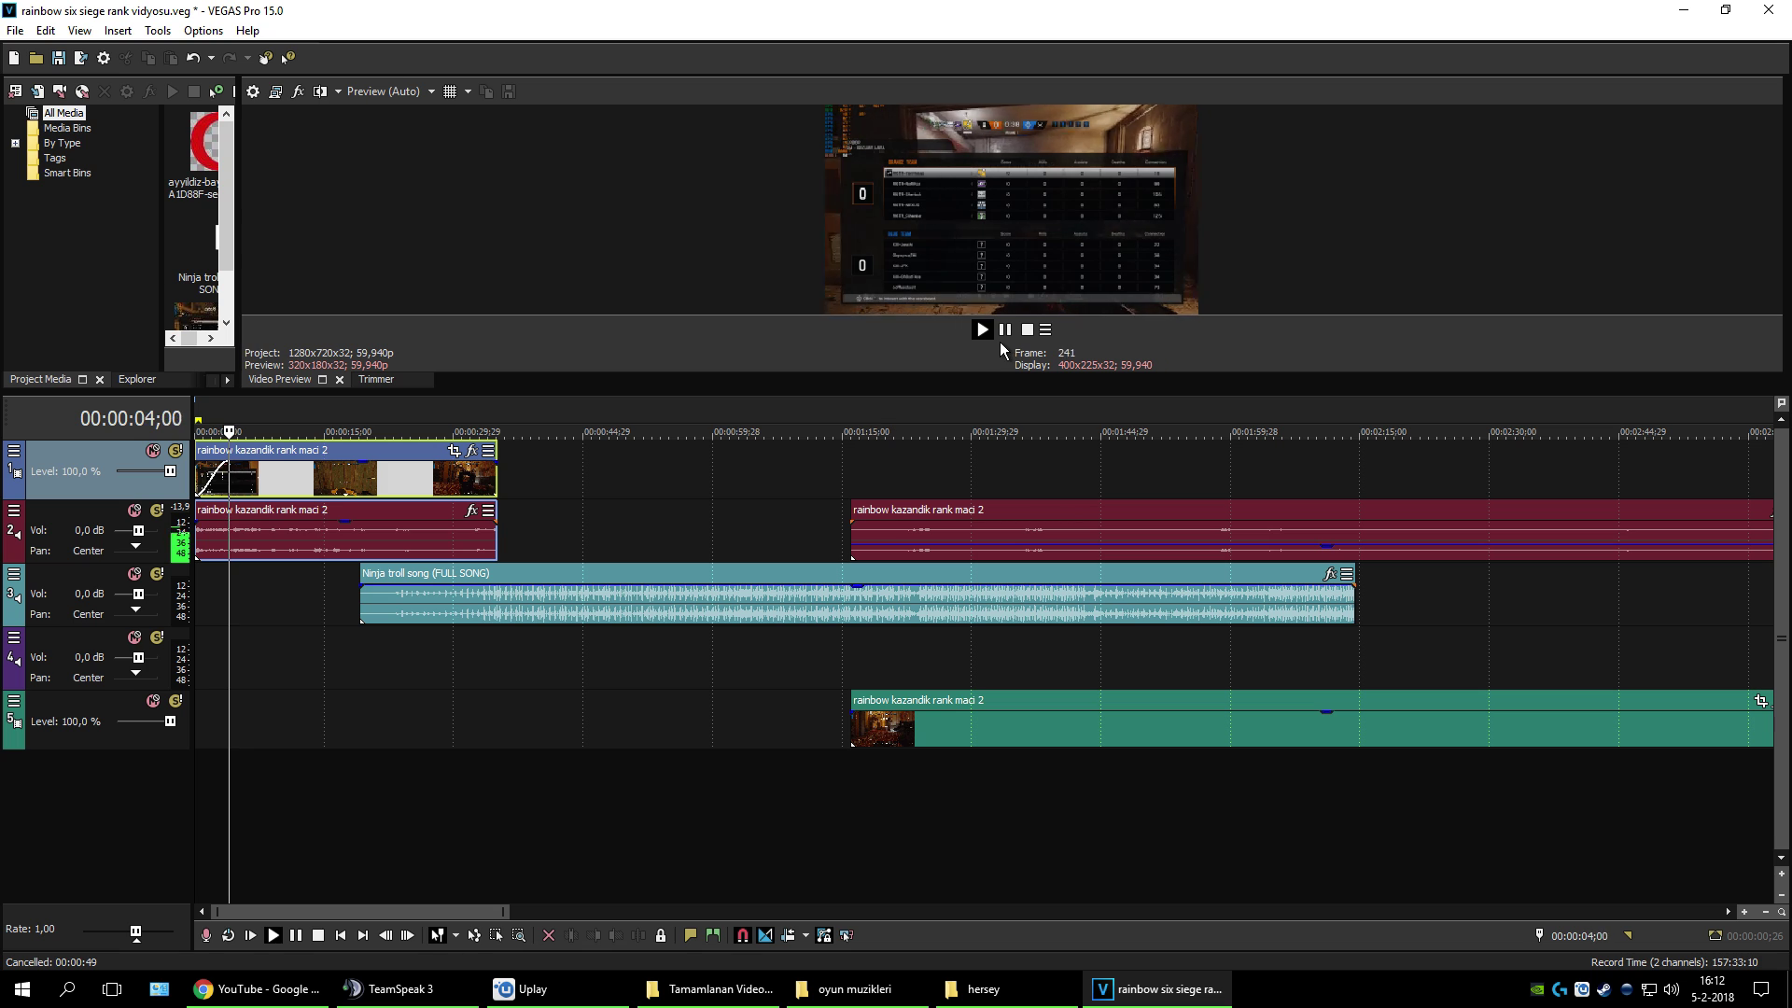
key(Return)
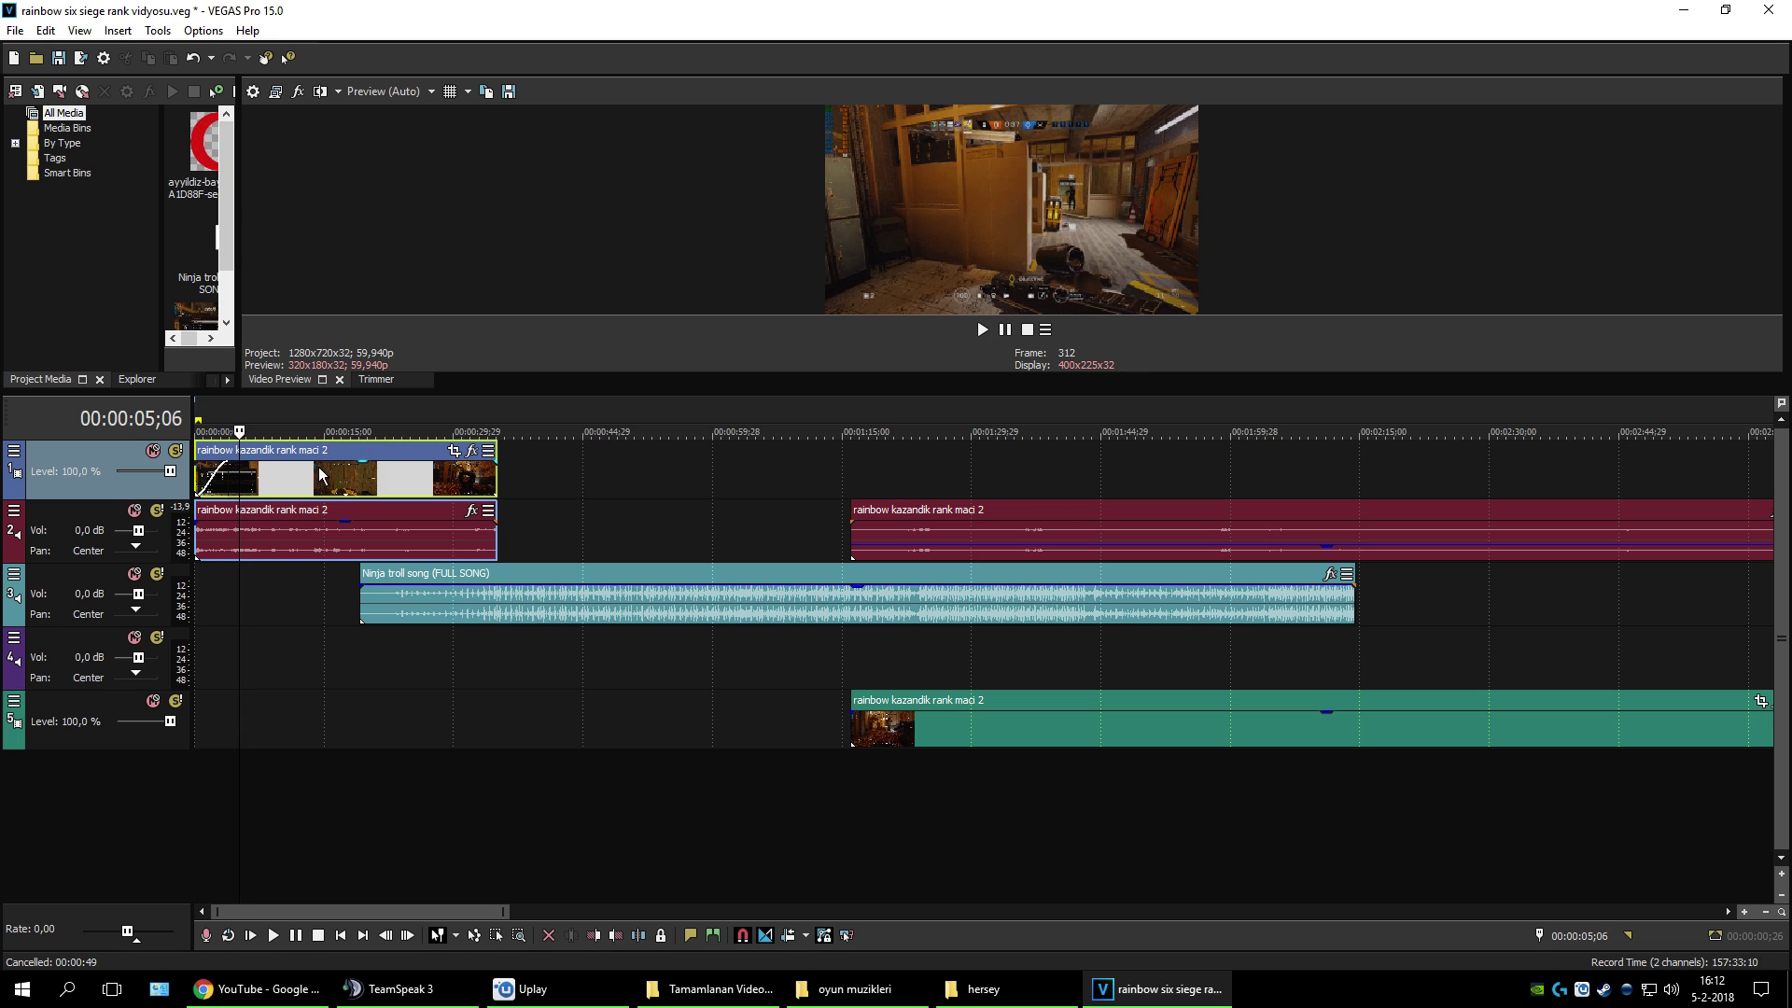
Step: Give the opening clip's audio on track 2 a fade-in of 00:00:03;10 and preview it from the project start
click(203, 533)
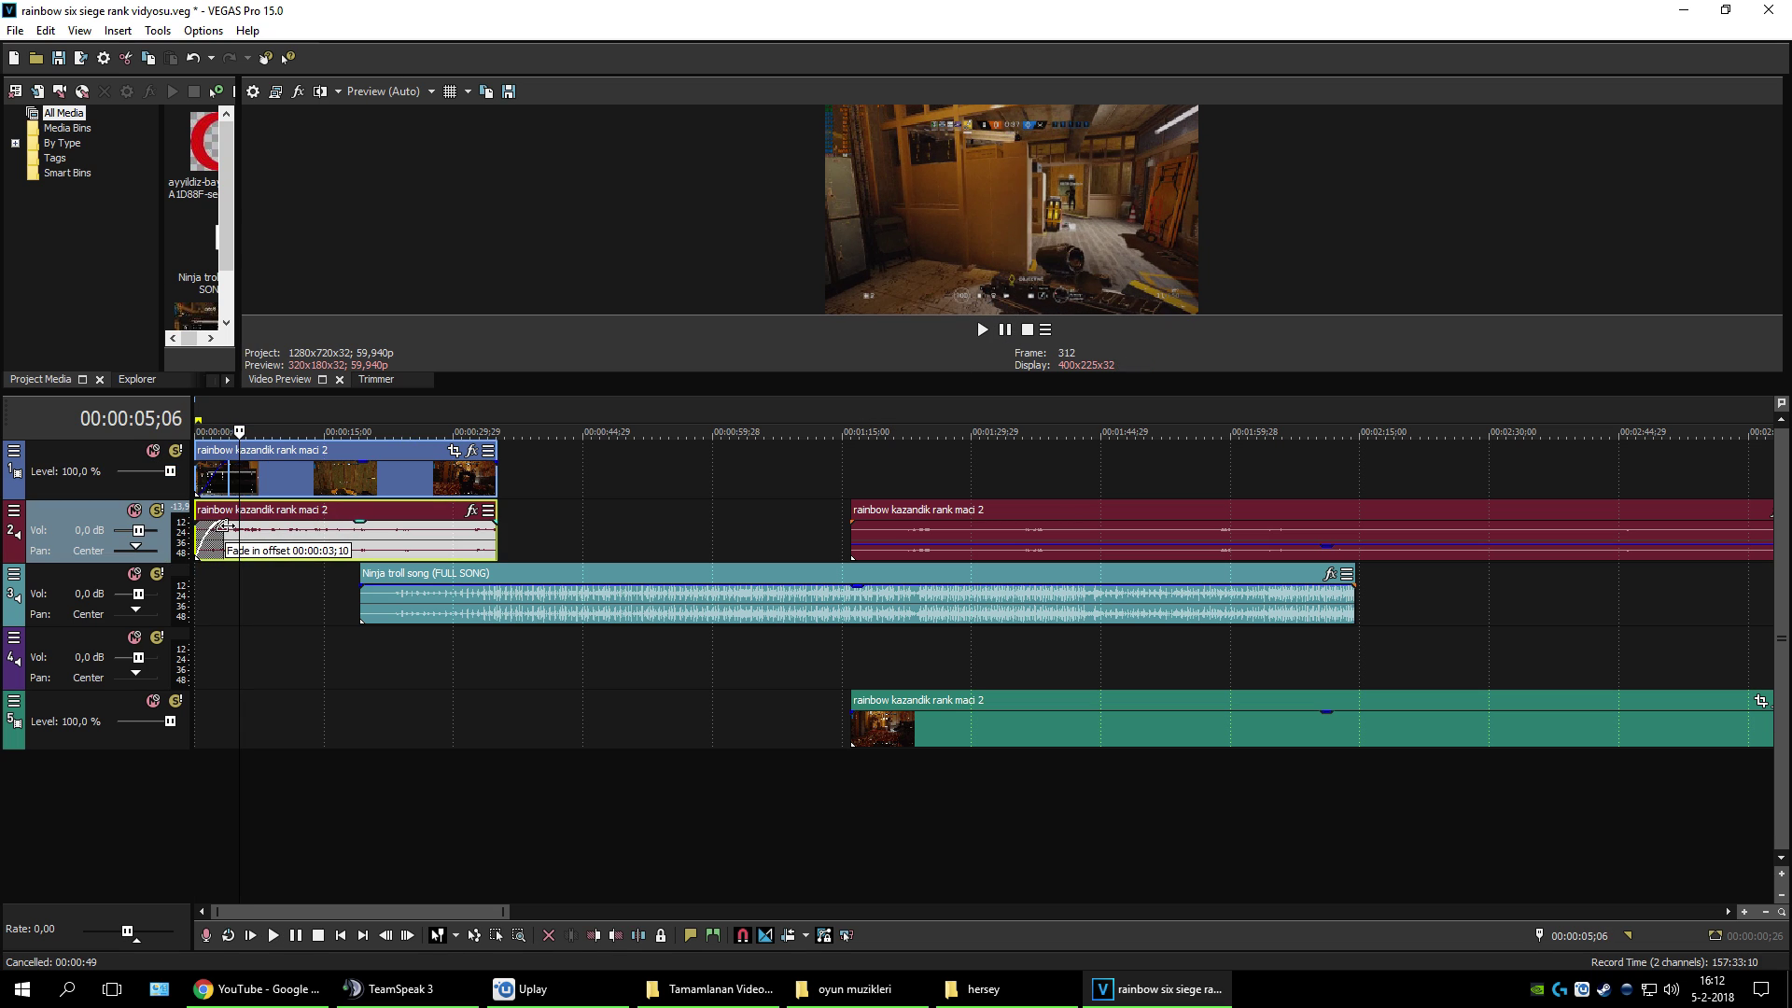
click(199, 415)
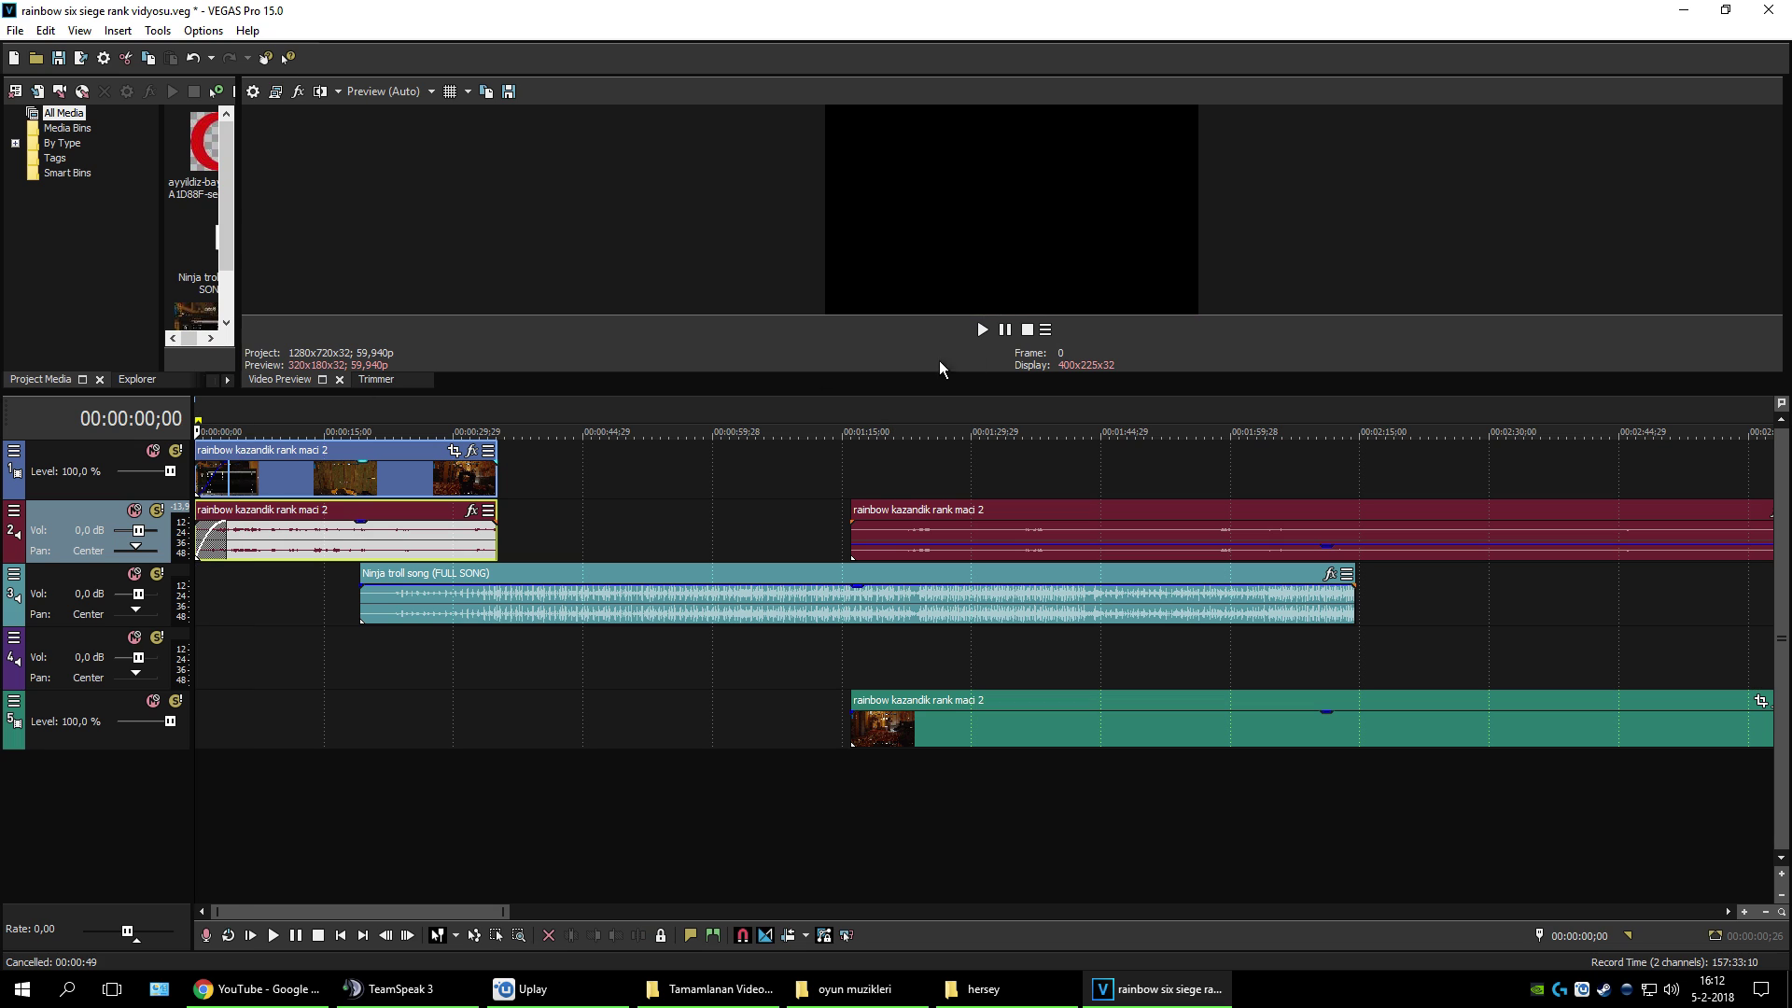
click(982, 329)
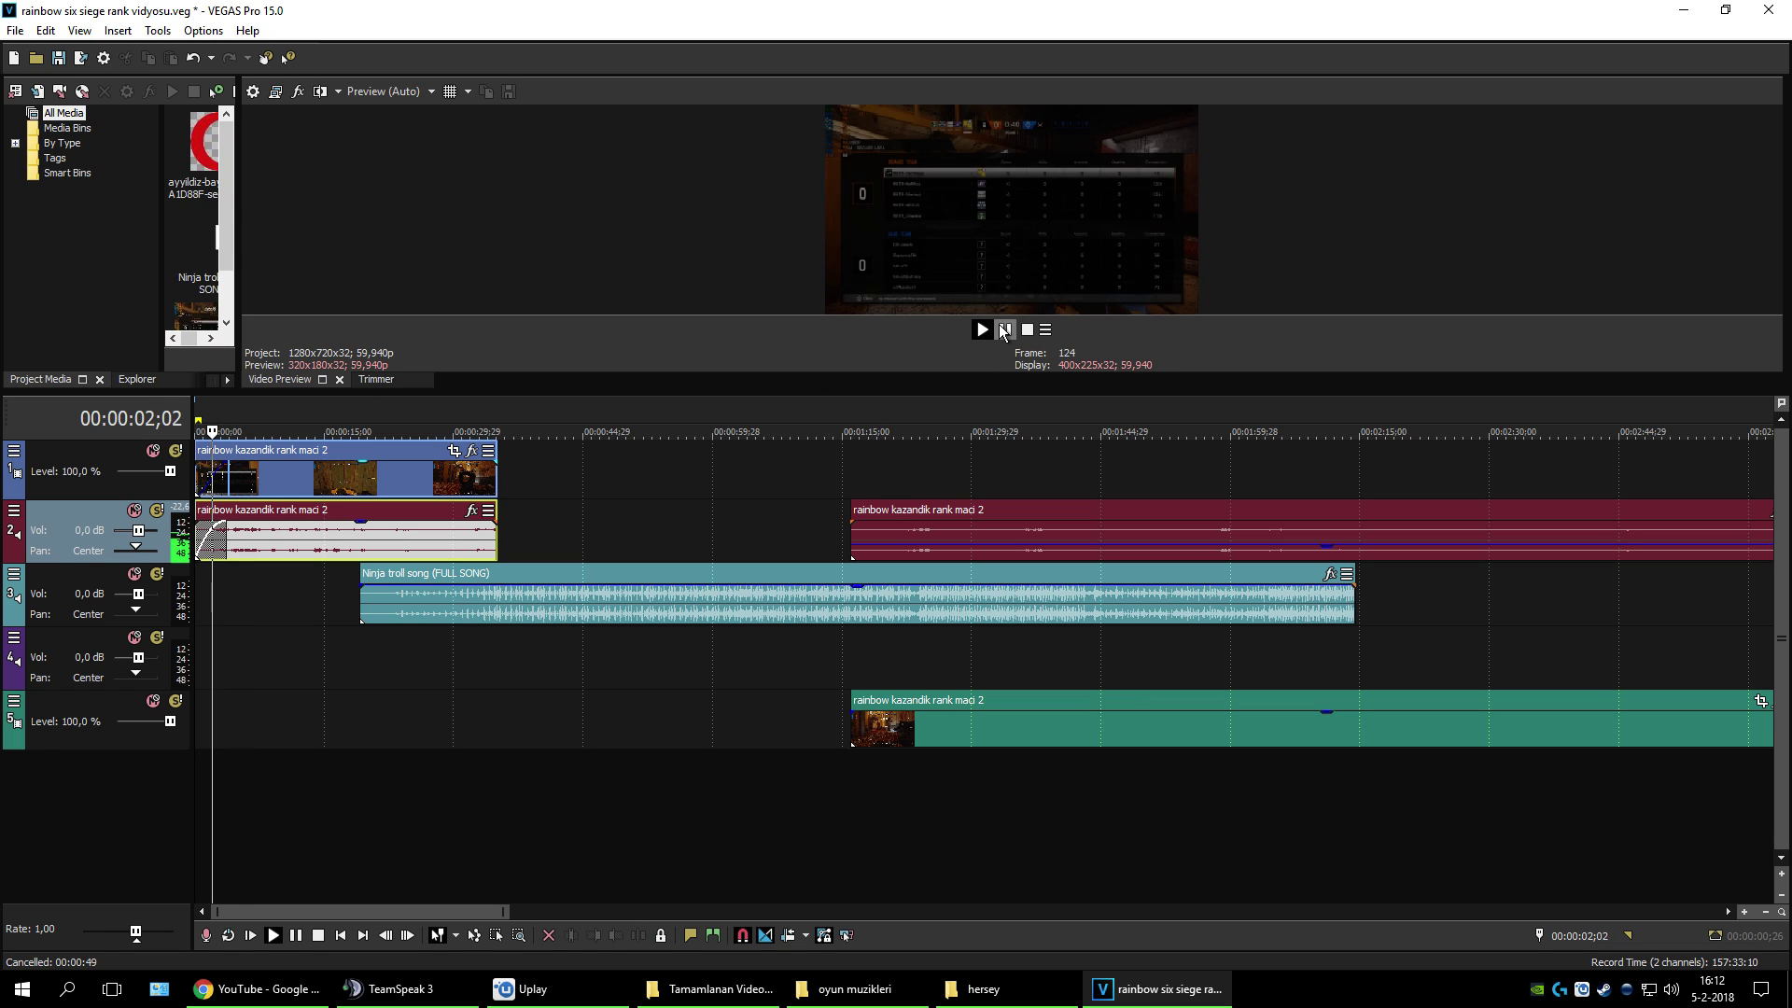
click(1004, 329)
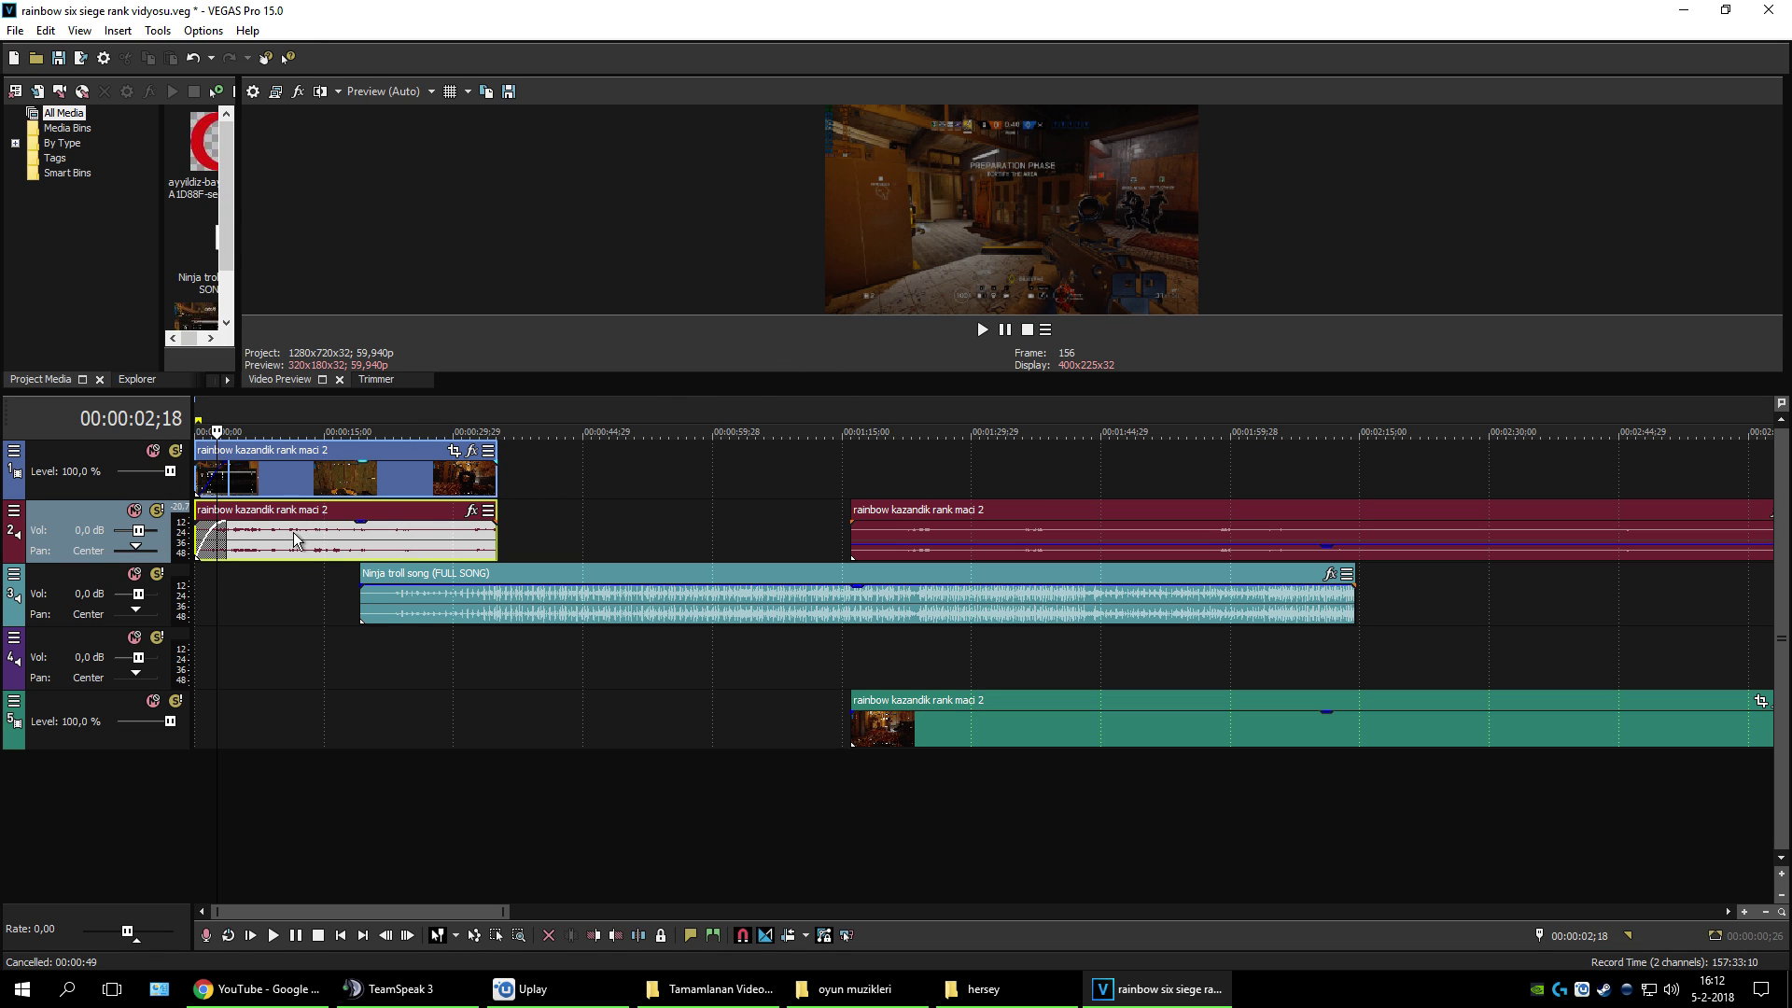
Step: Apply the VEGAS Black and White effect to the opening video clip and preview it from the project start
click(471, 455)
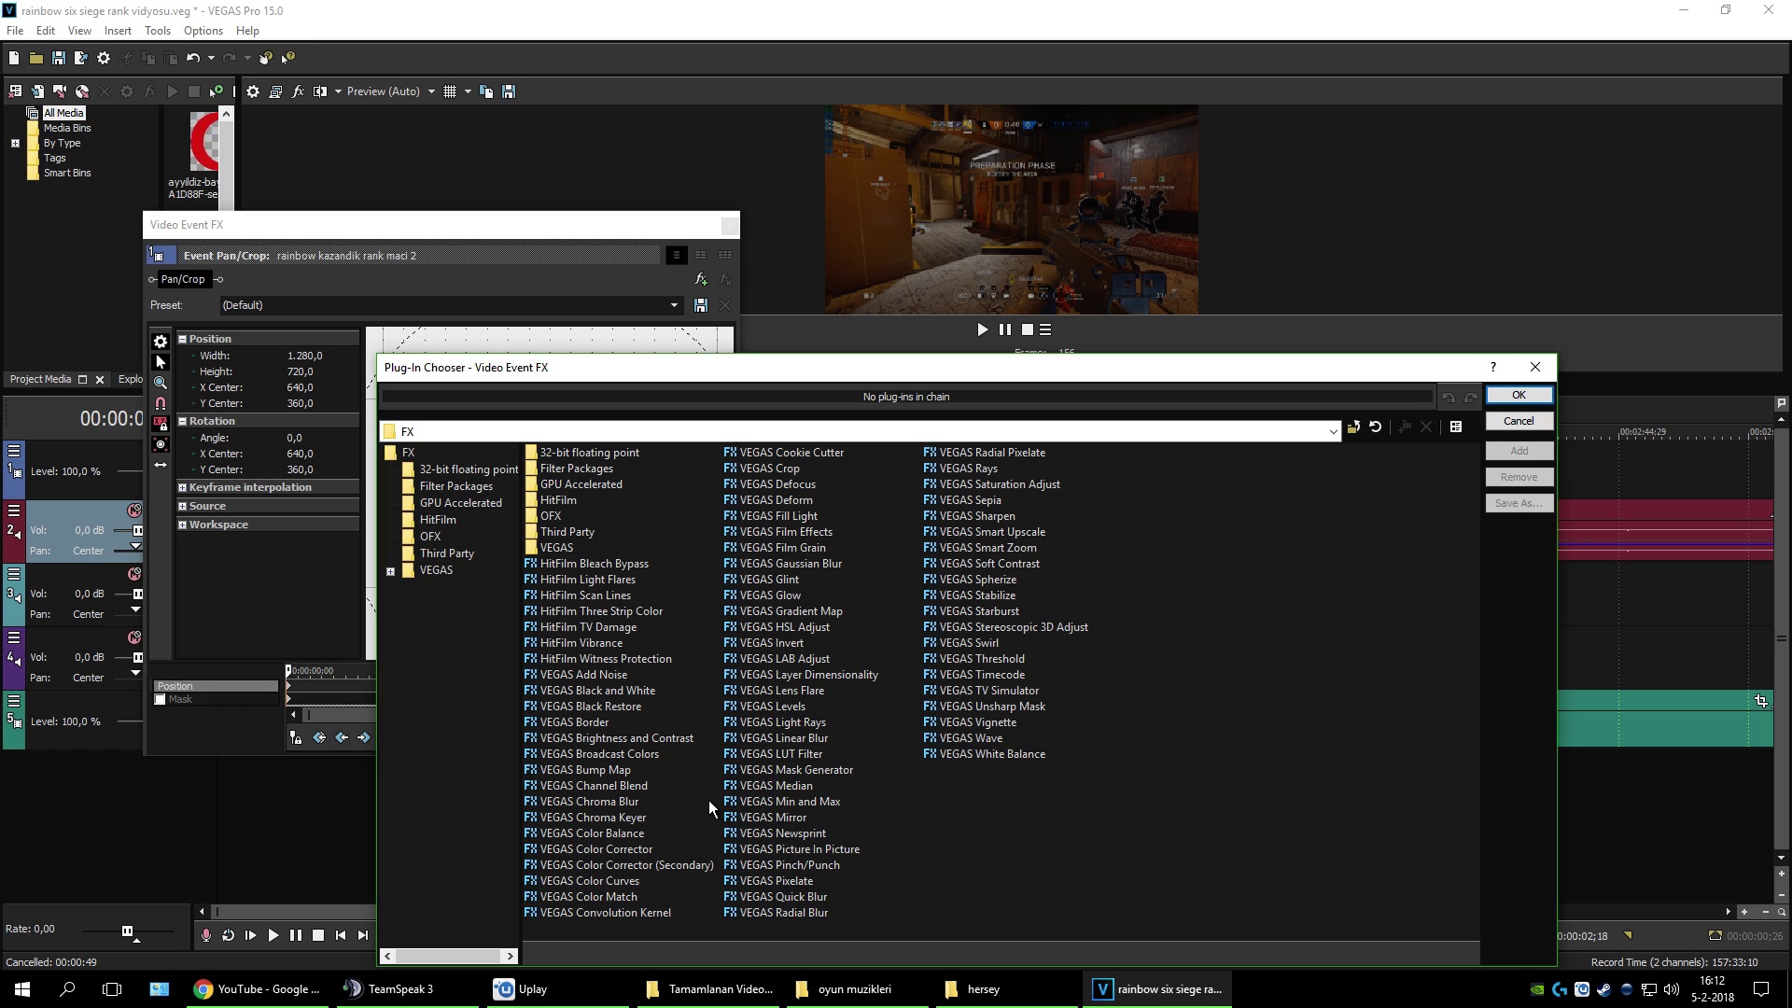
click(592, 739)
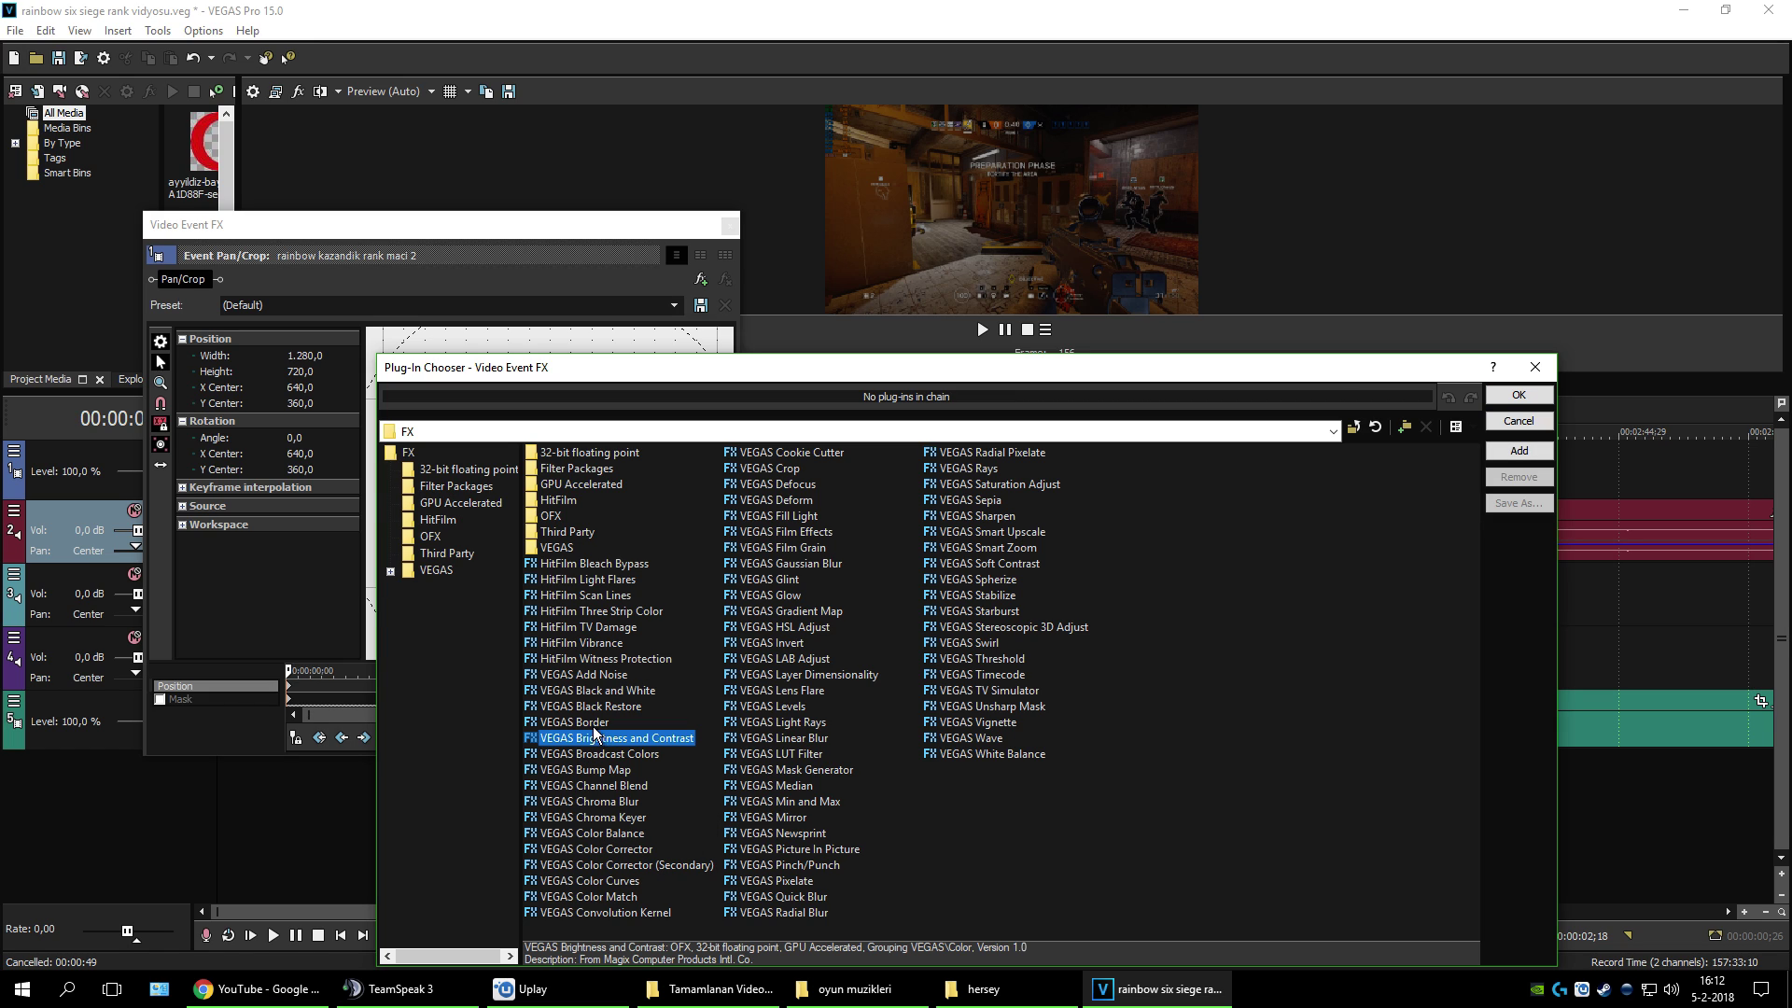
click(599, 721)
click(602, 713)
click(605, 693)
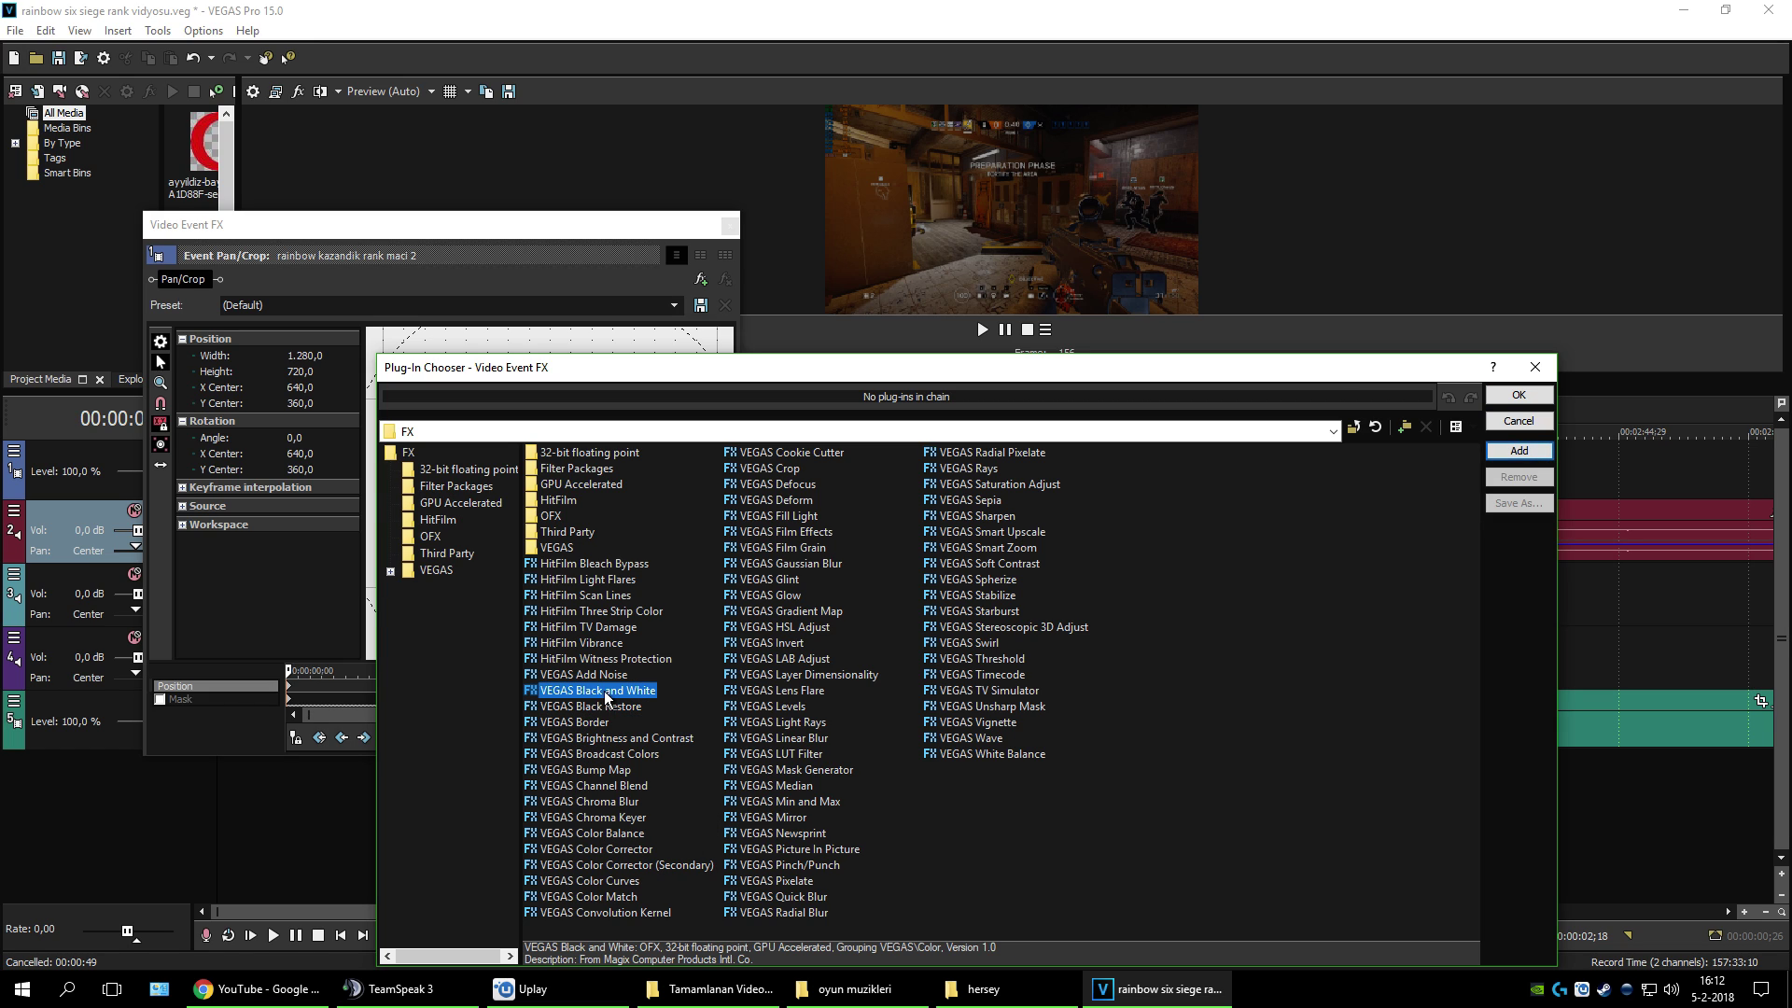
click(1520, 453)
click(1500, 399)
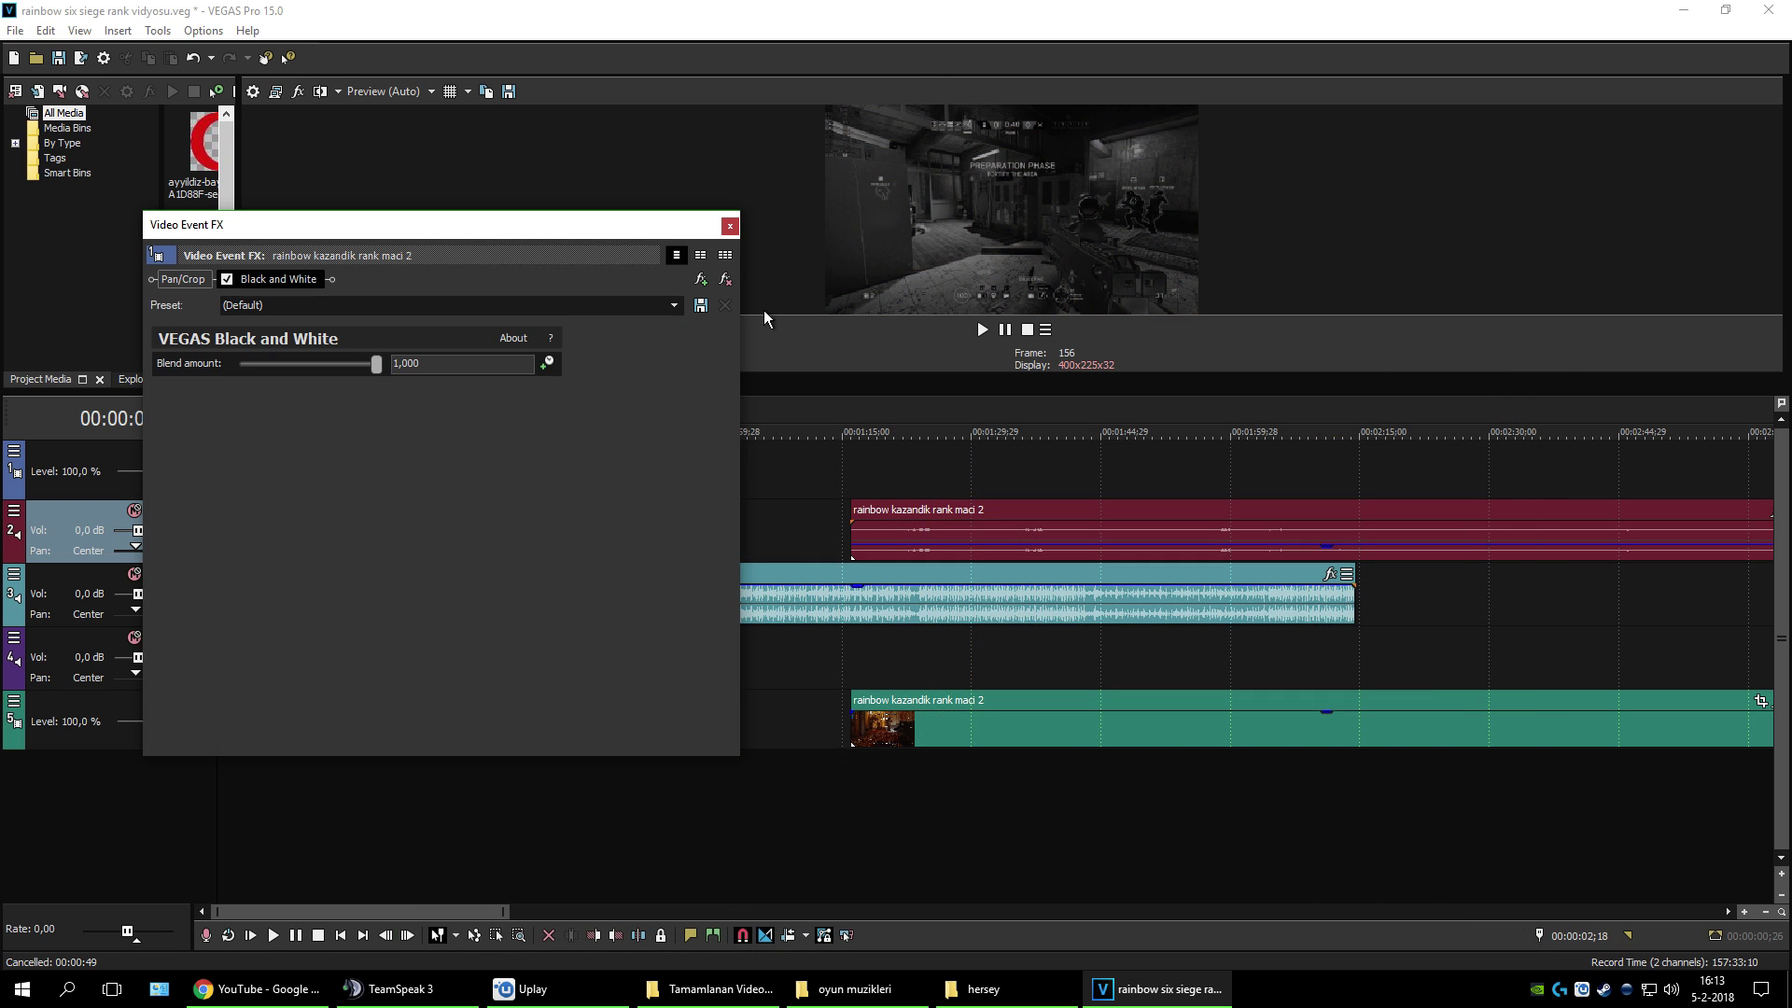
click(730, 226)
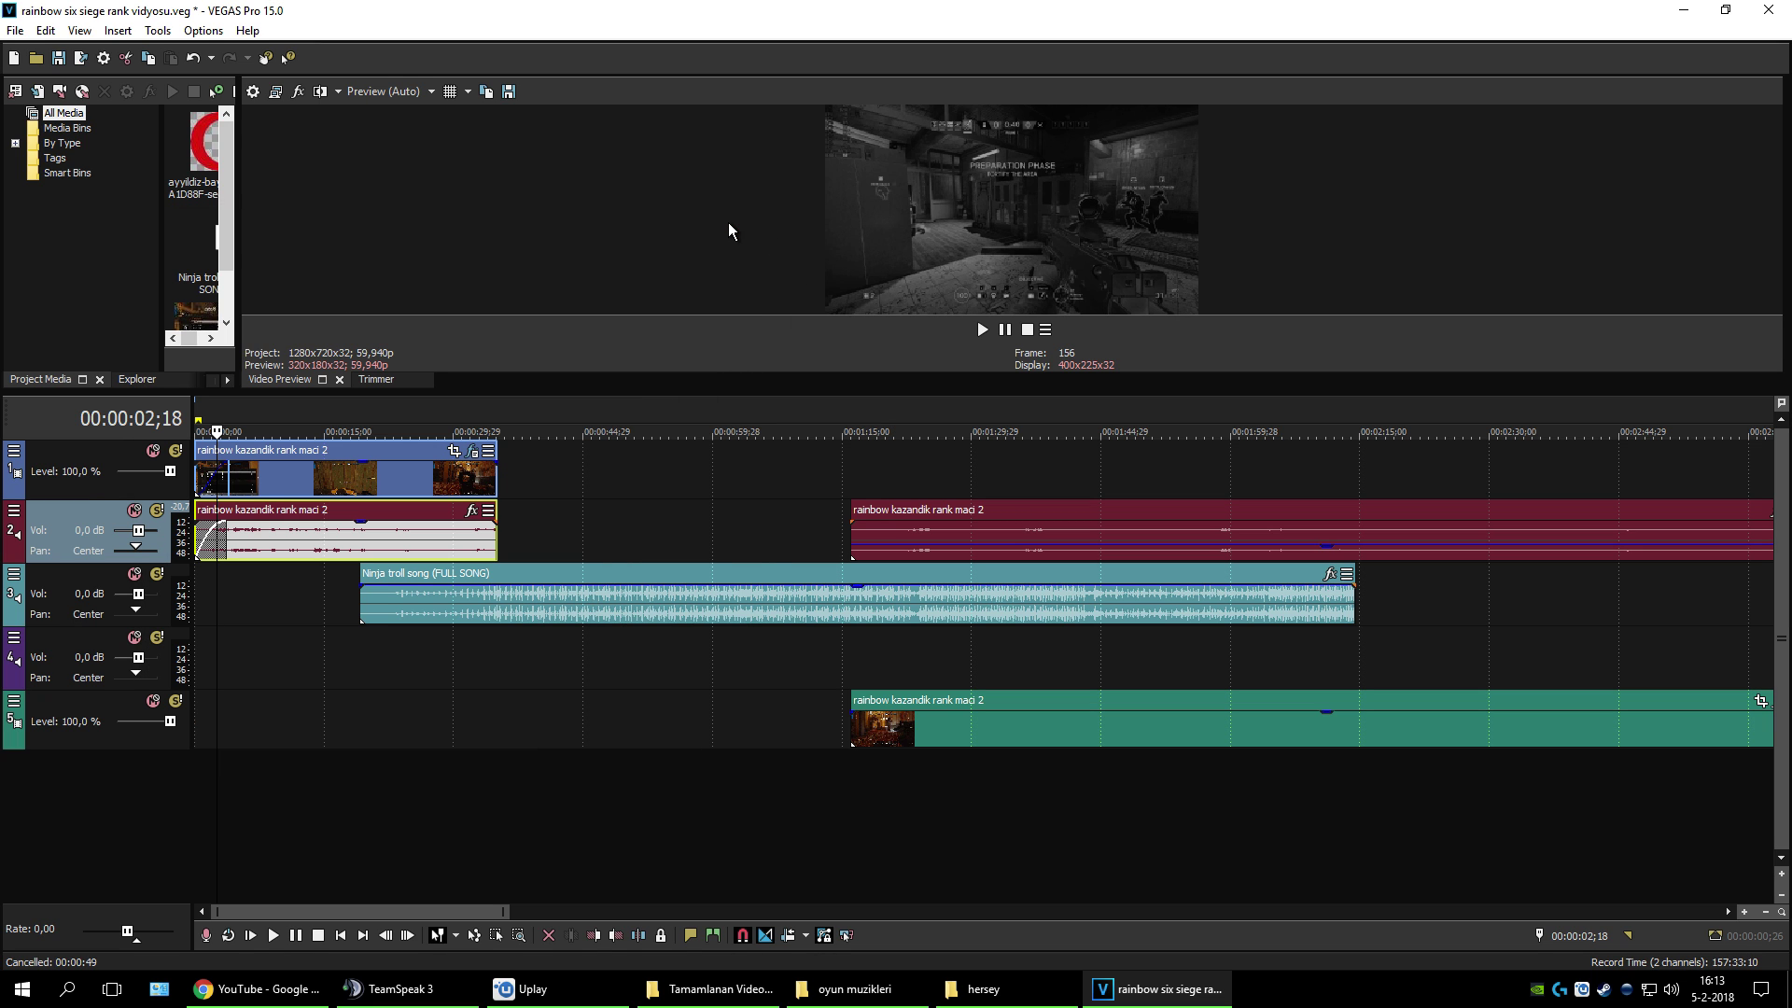
click(1005, 329)
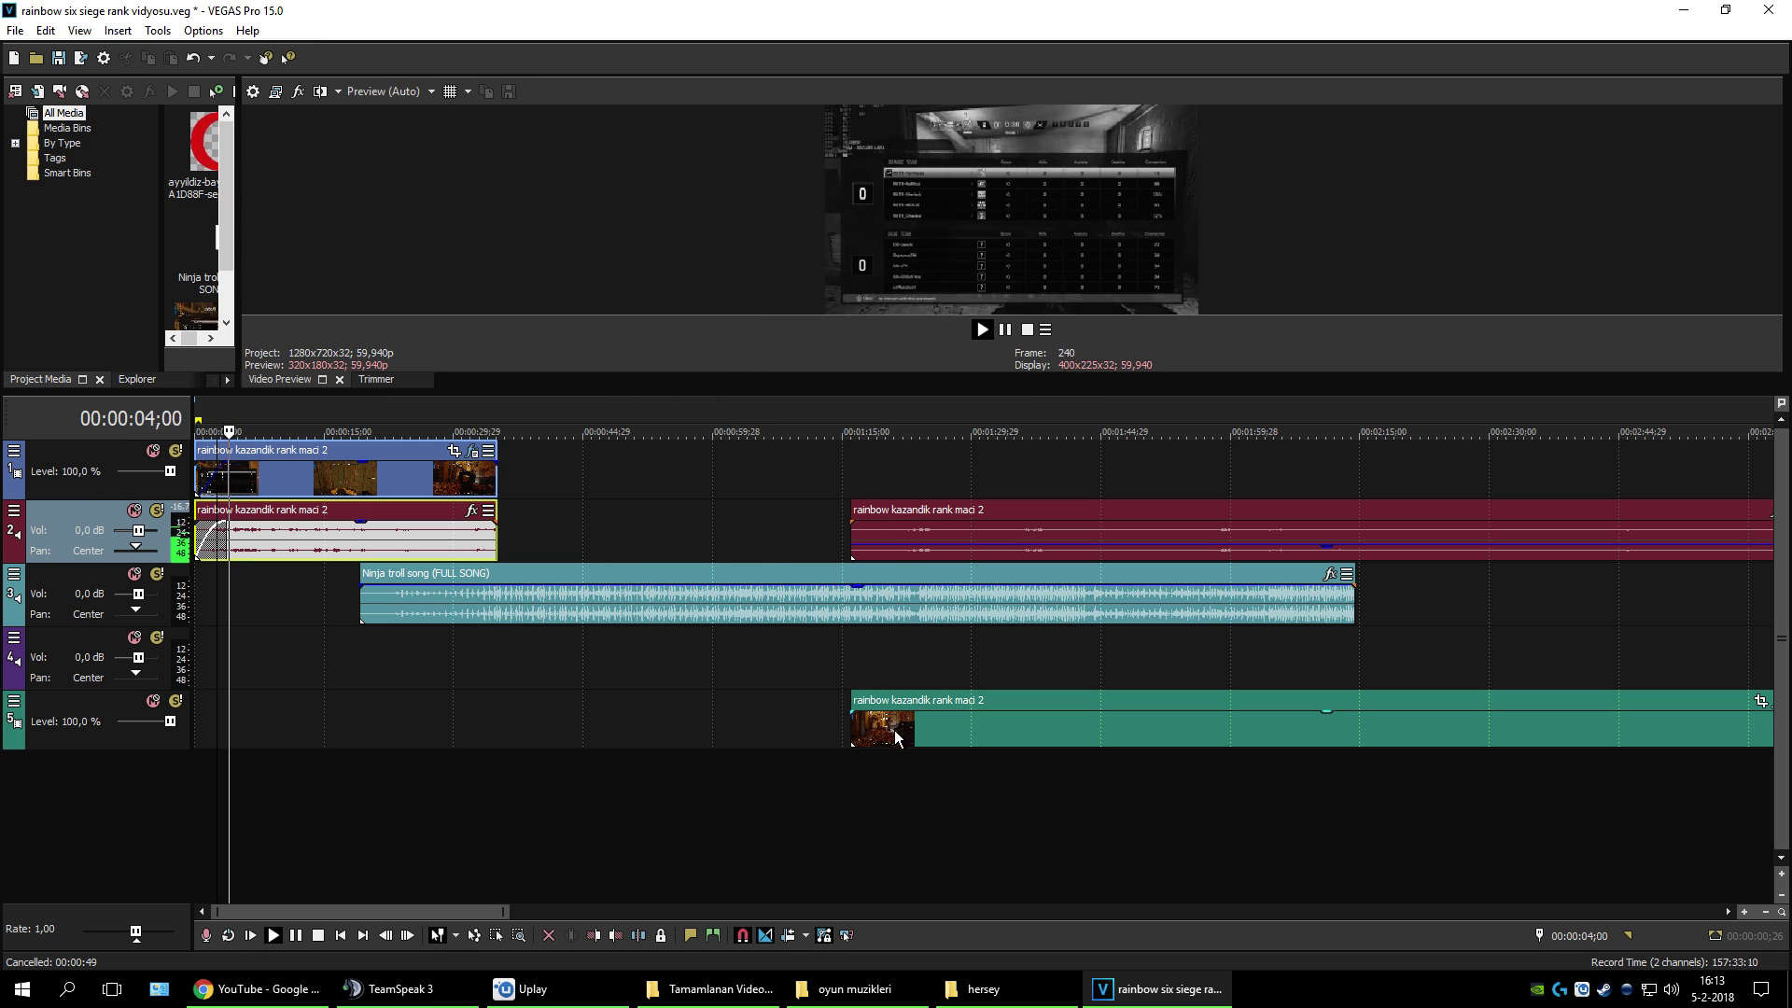
key(Return)
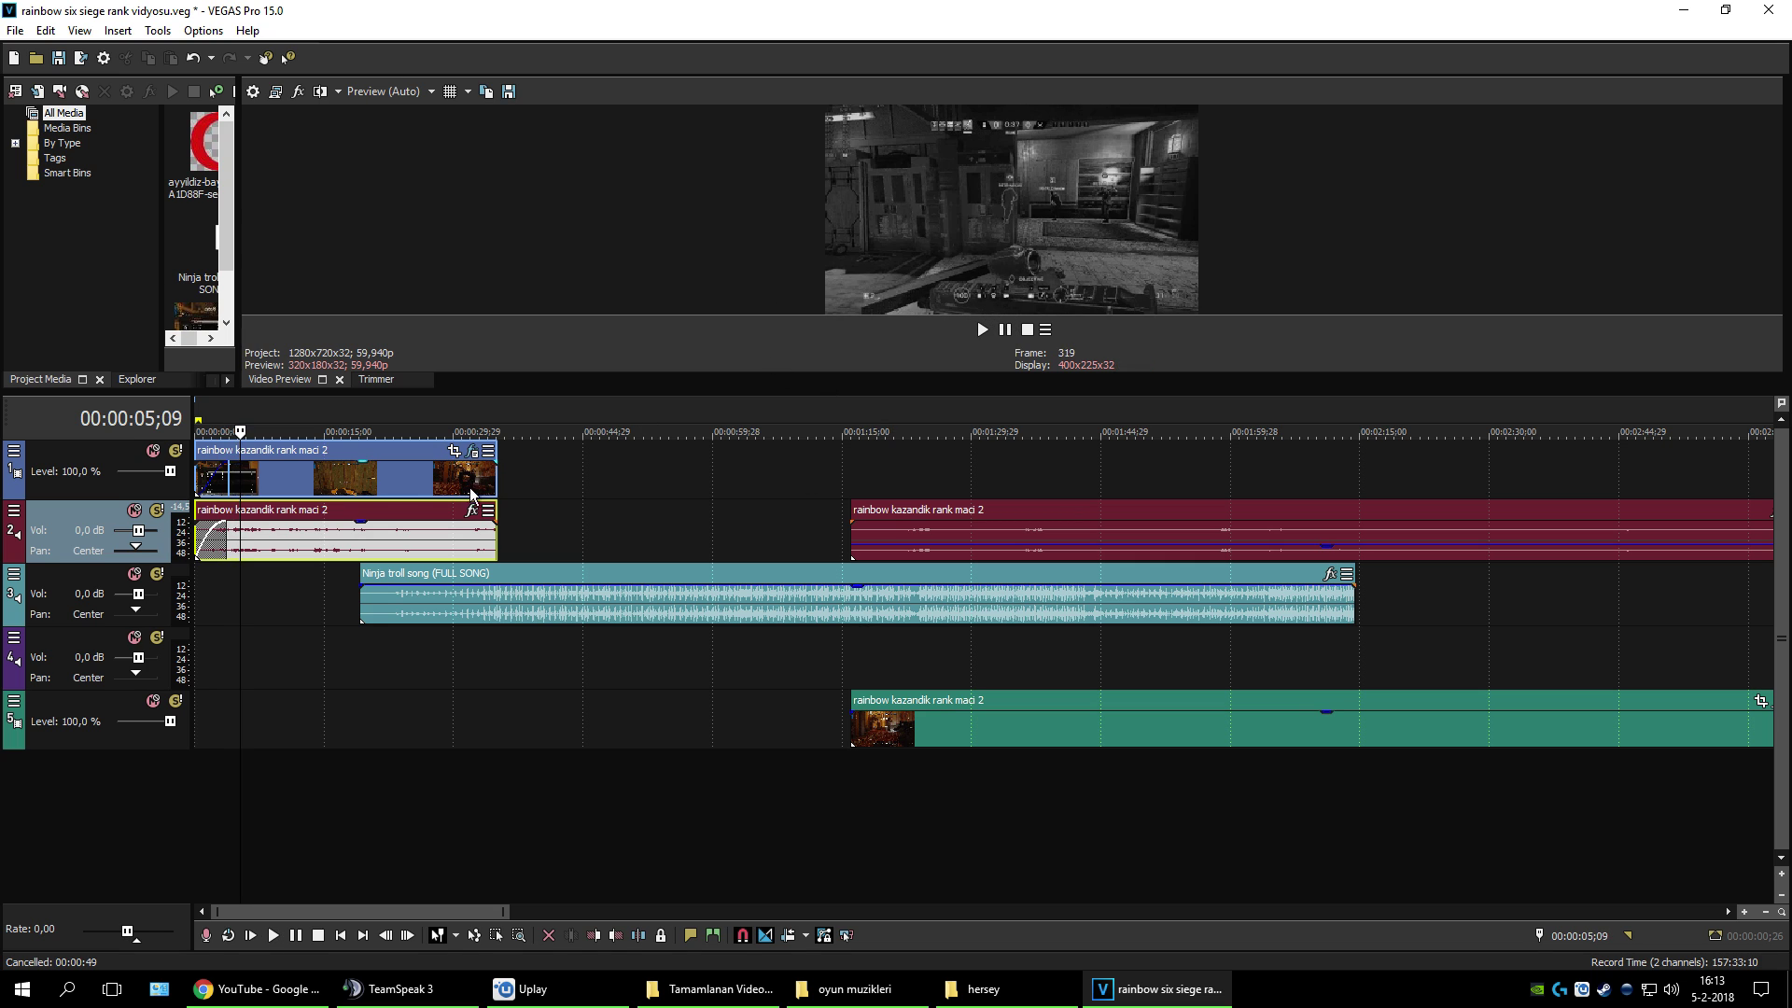
Step: Set the opening clip's Black and White effect to the "100% Black and White" preset, and play the clip
click(472, 451)
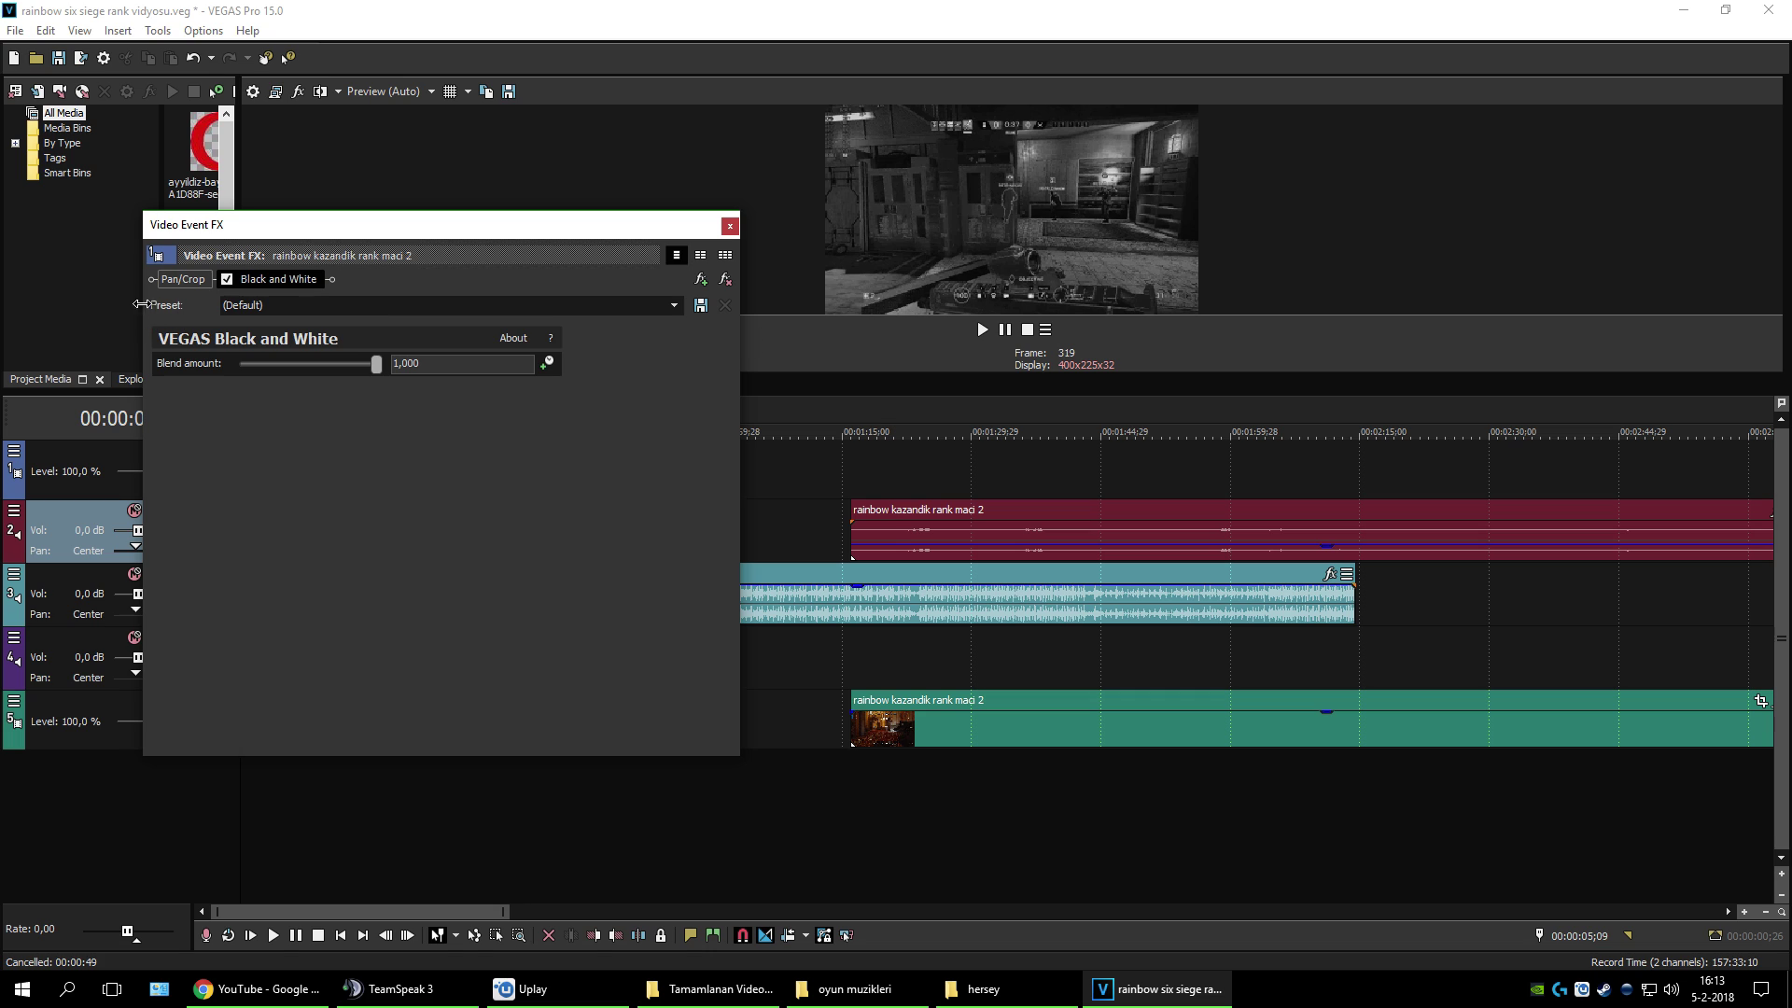
click(371, 309)
click(673, 307)
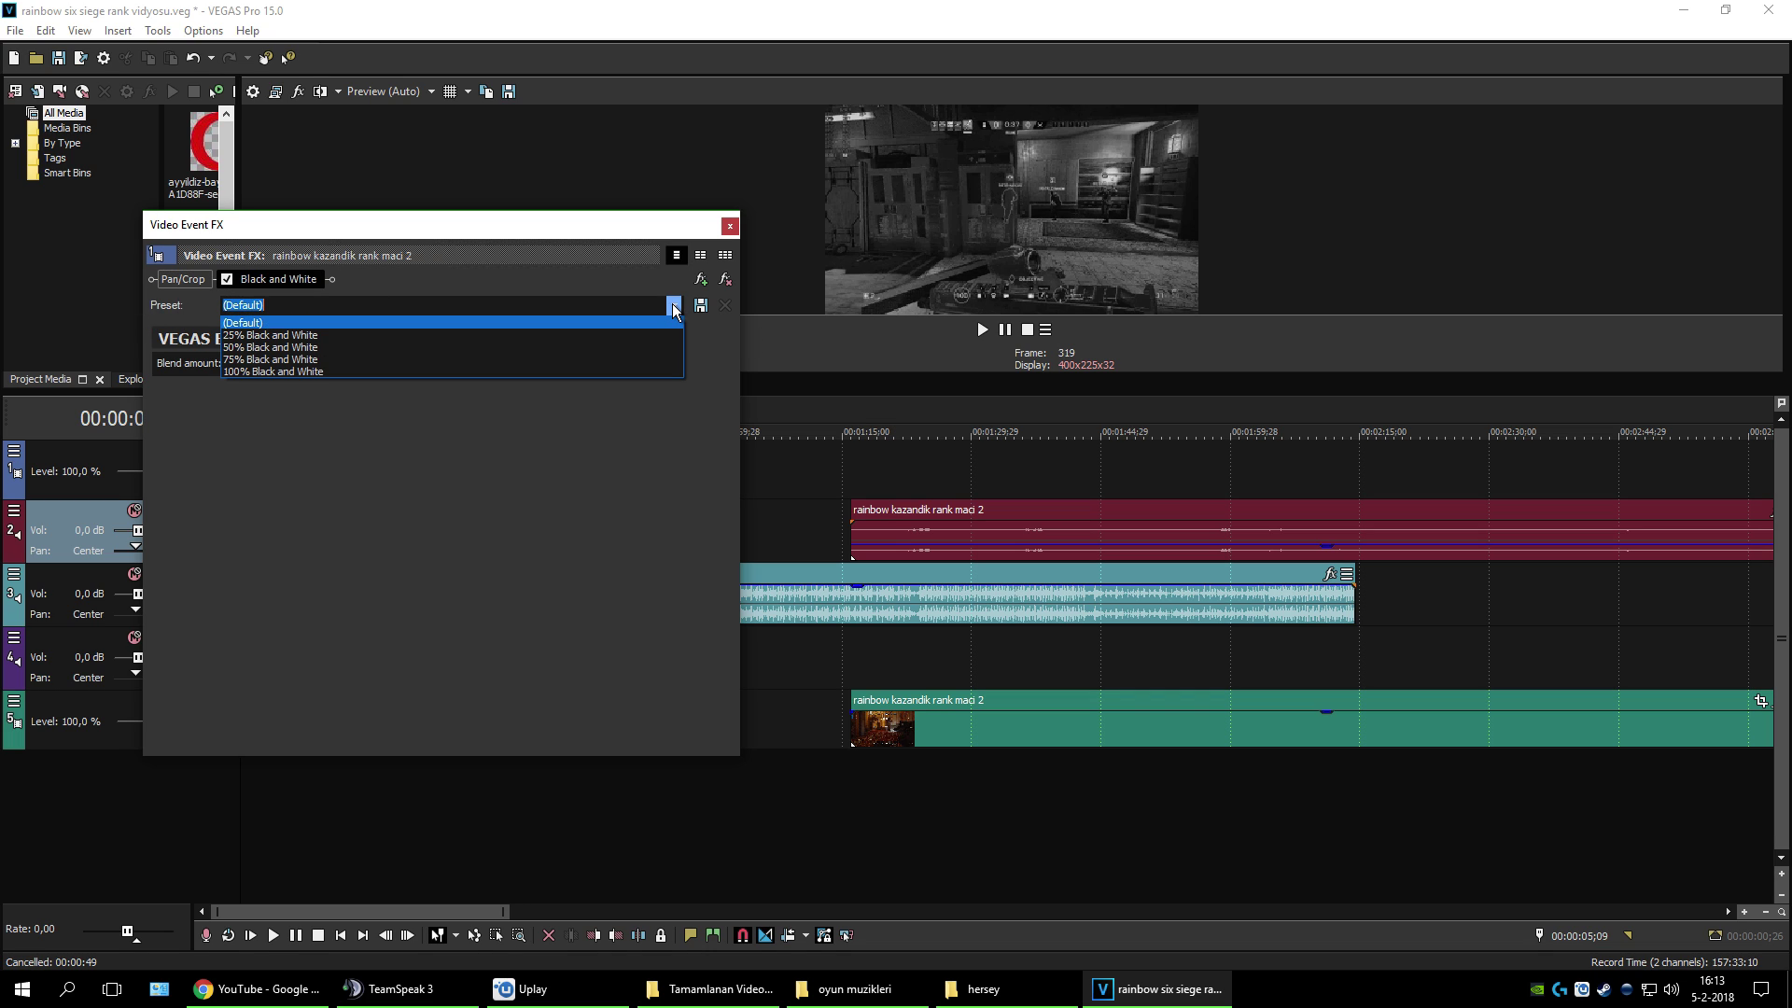
click(336, 378)
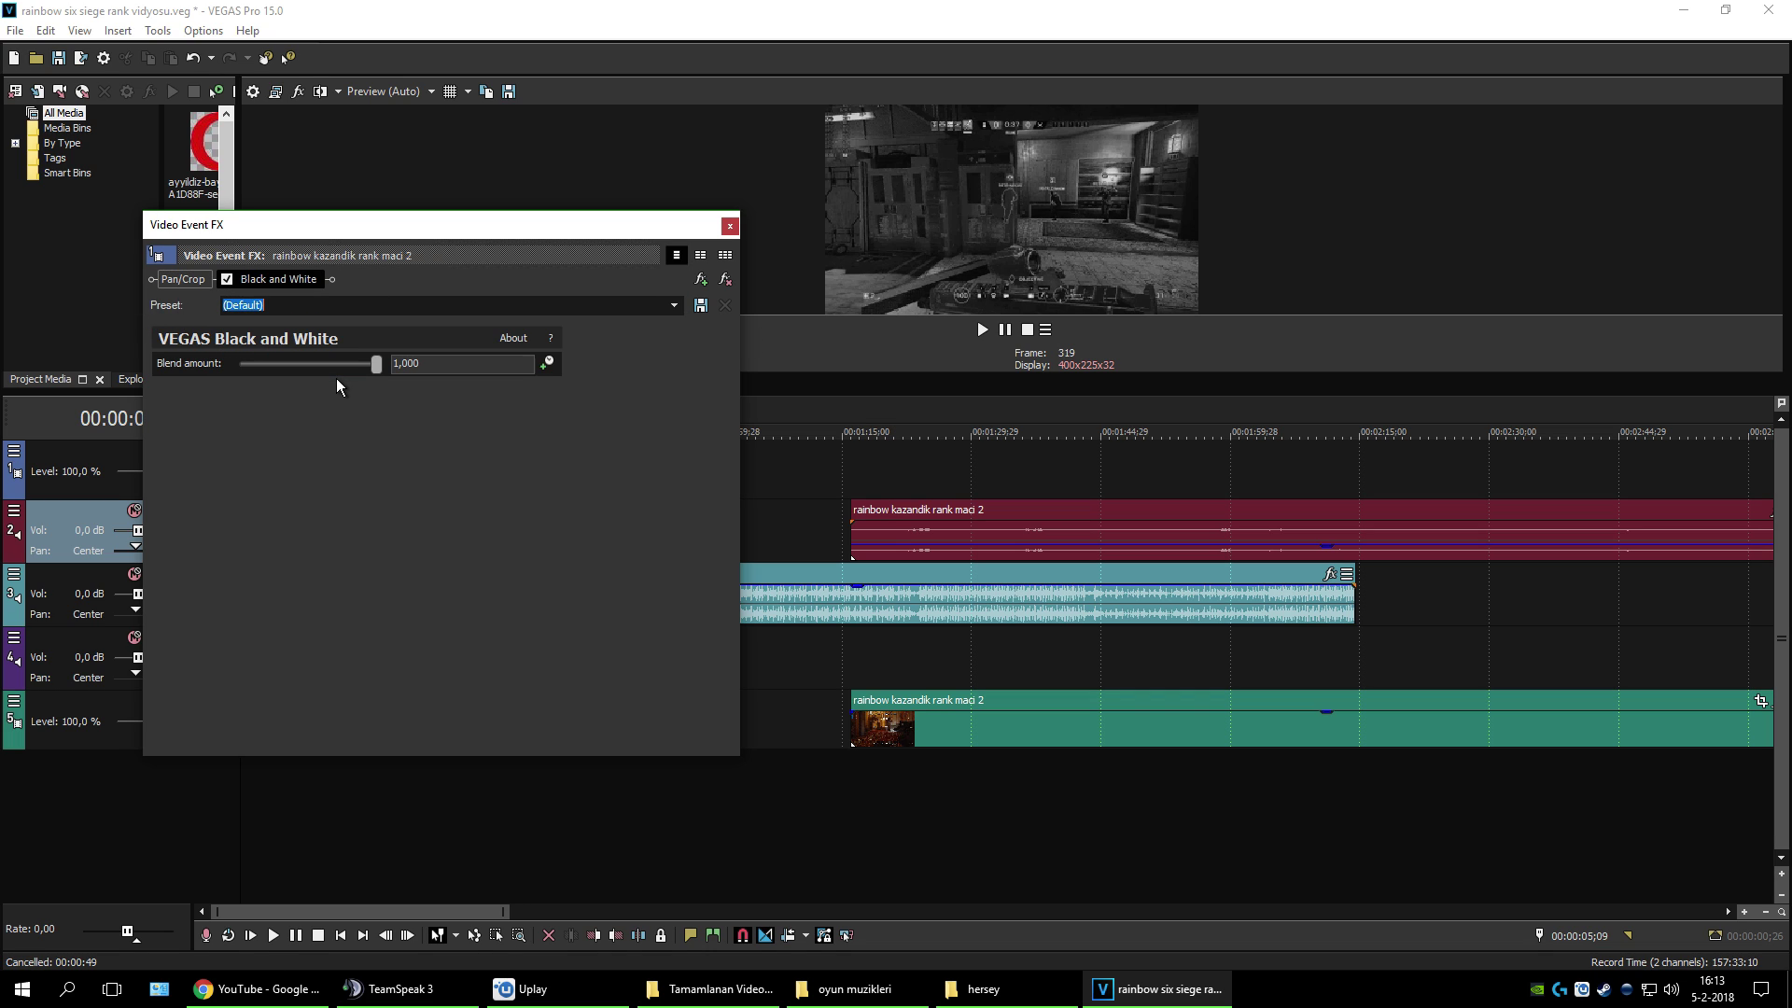
click(676, 302)
click(383, 372)
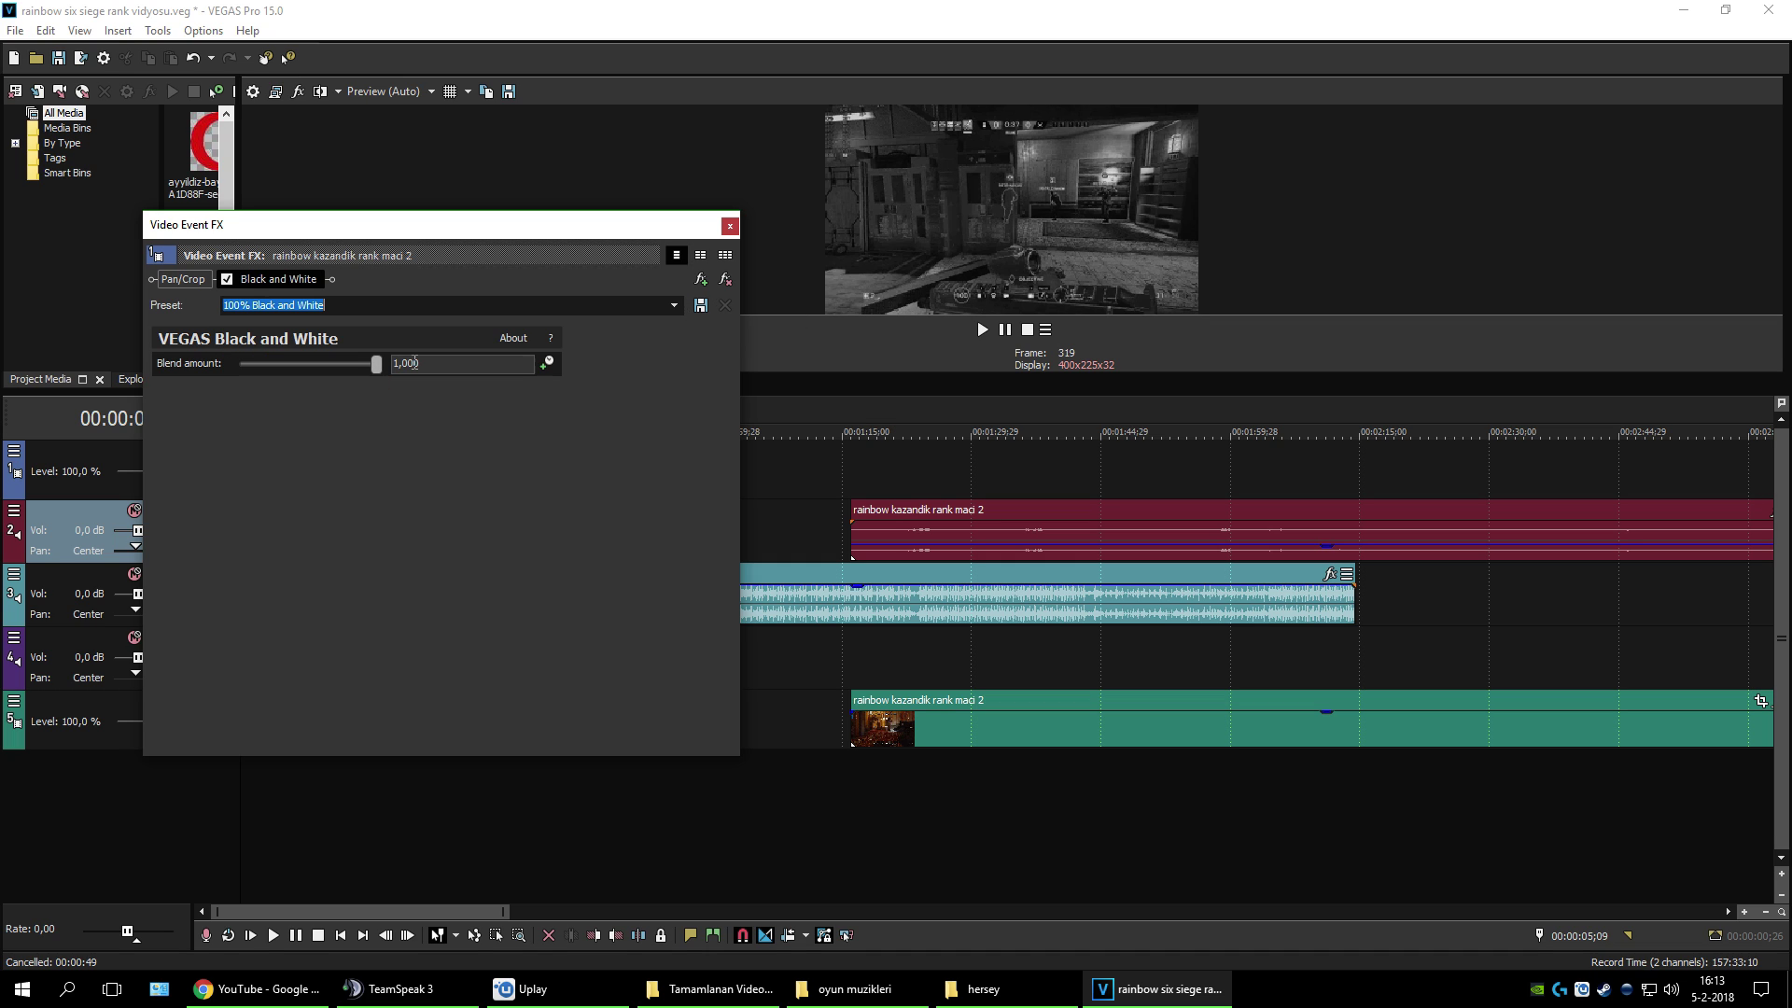
click(700, 305)
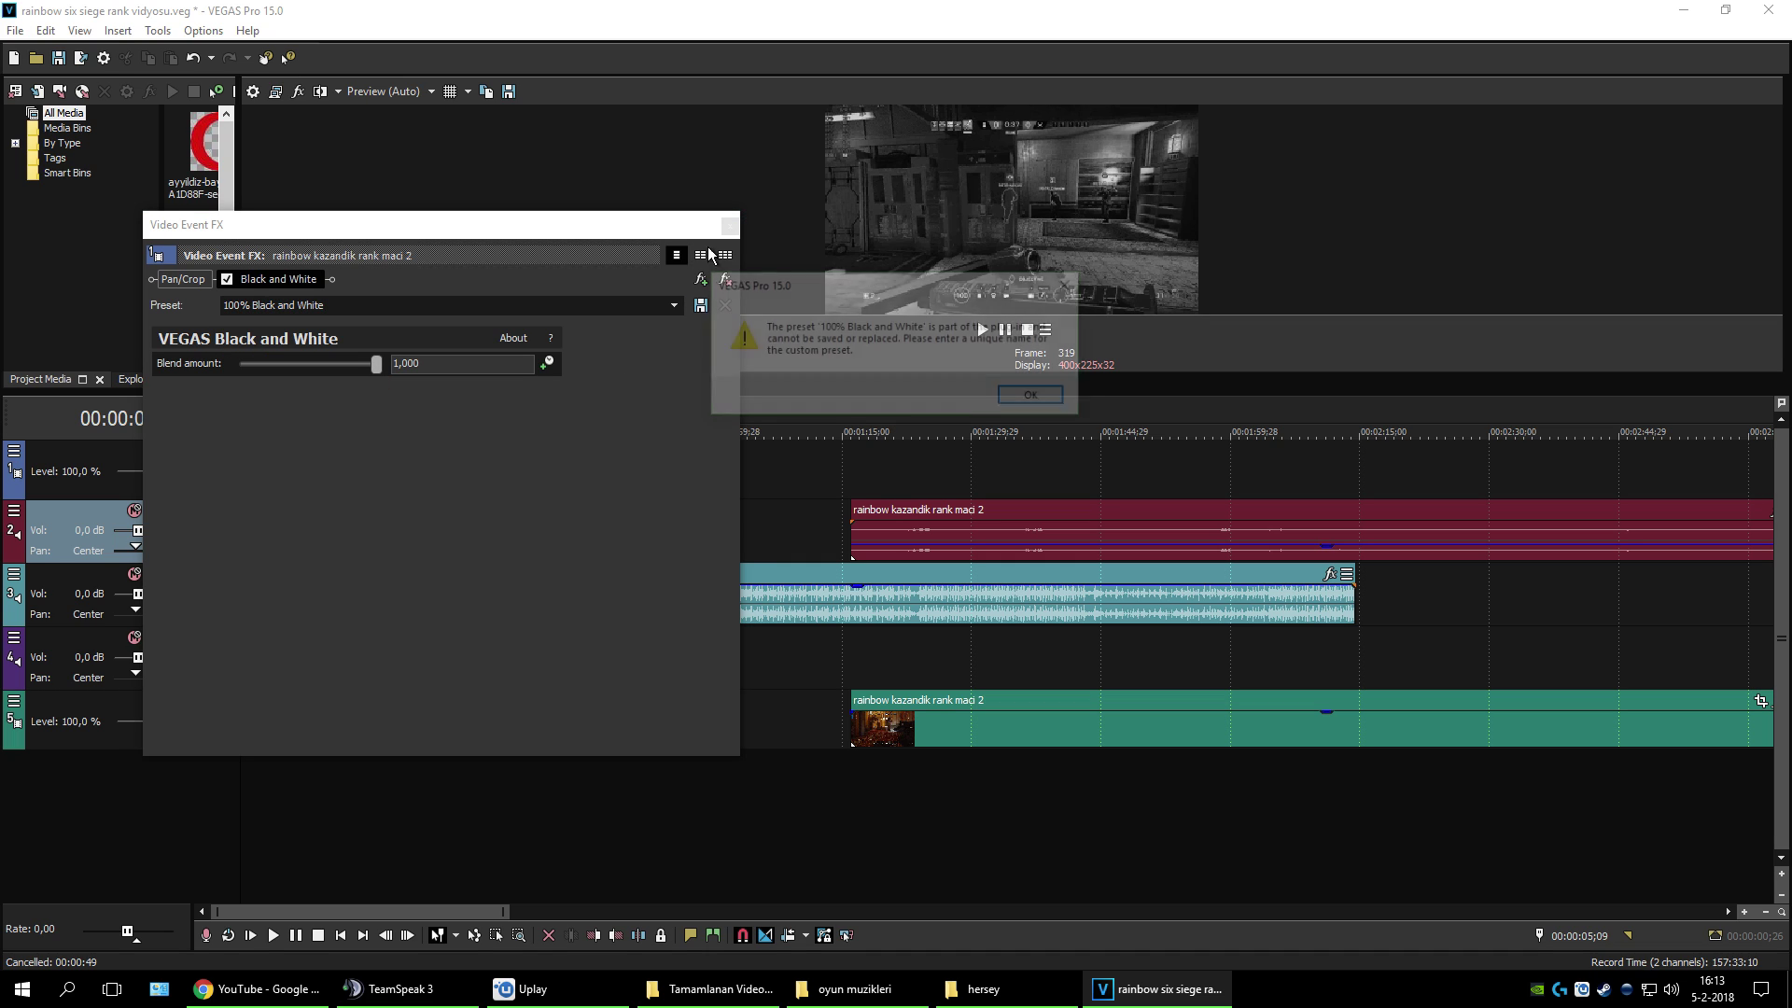
click(1031, 393)
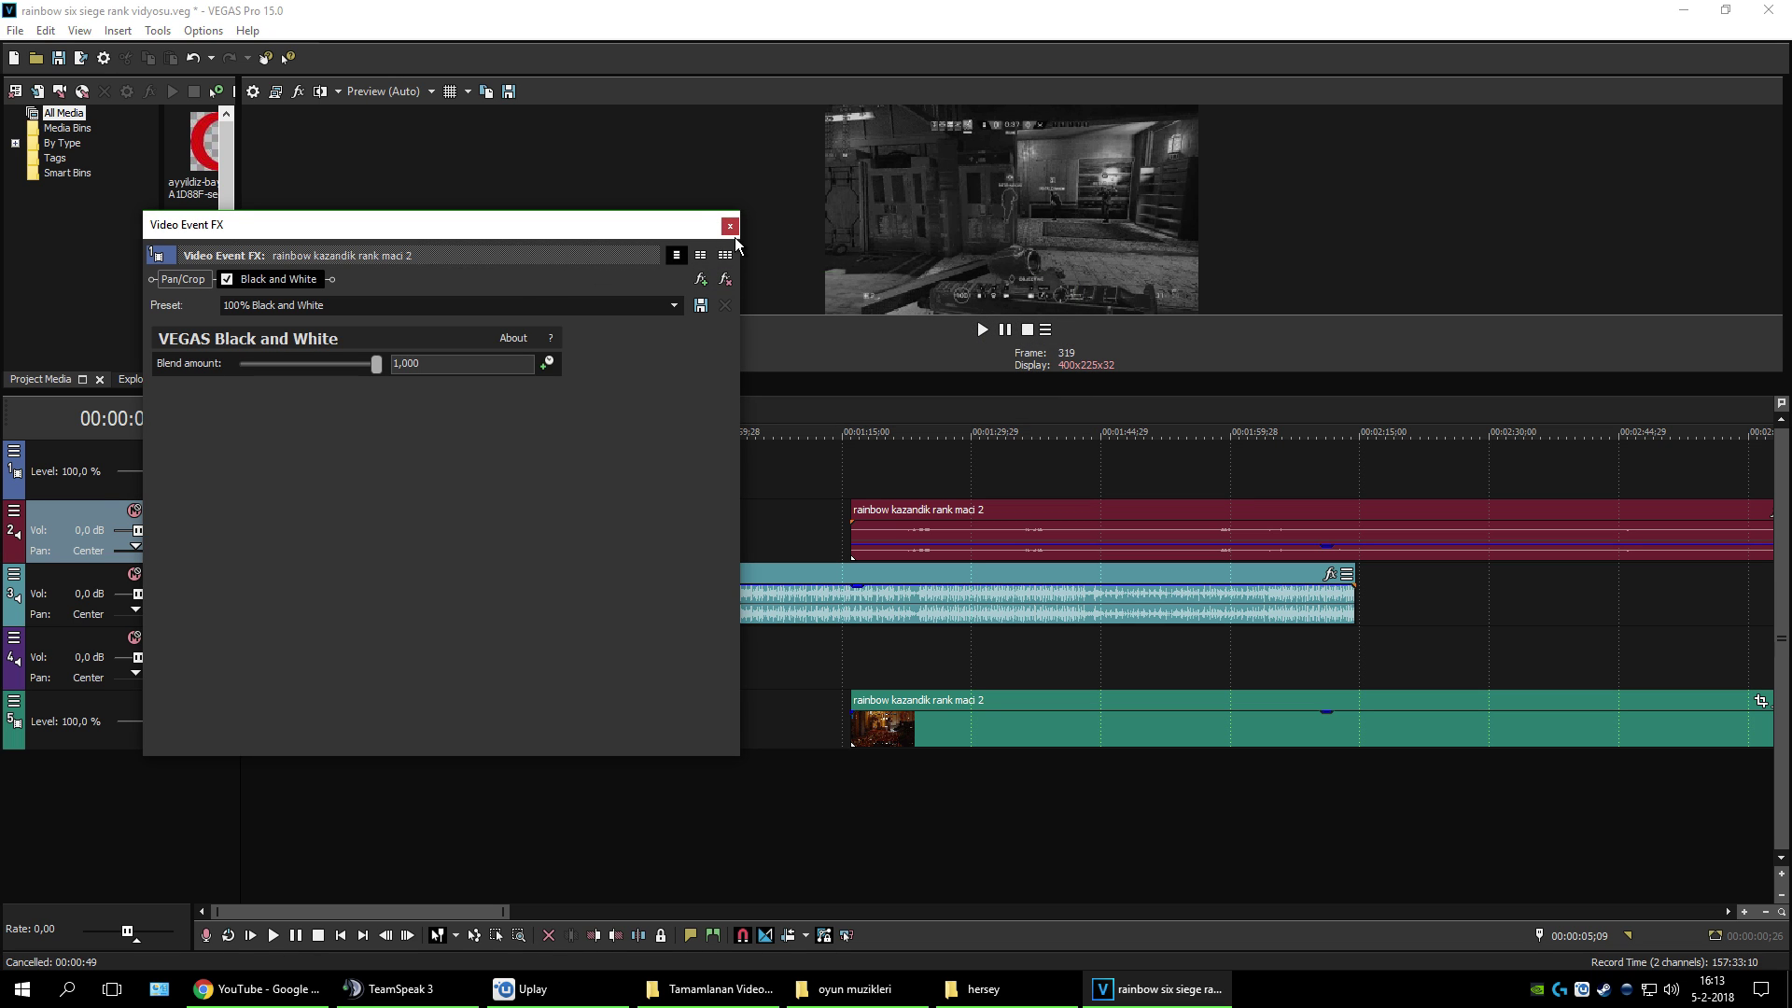
click(735, 235)
click(982, 329)
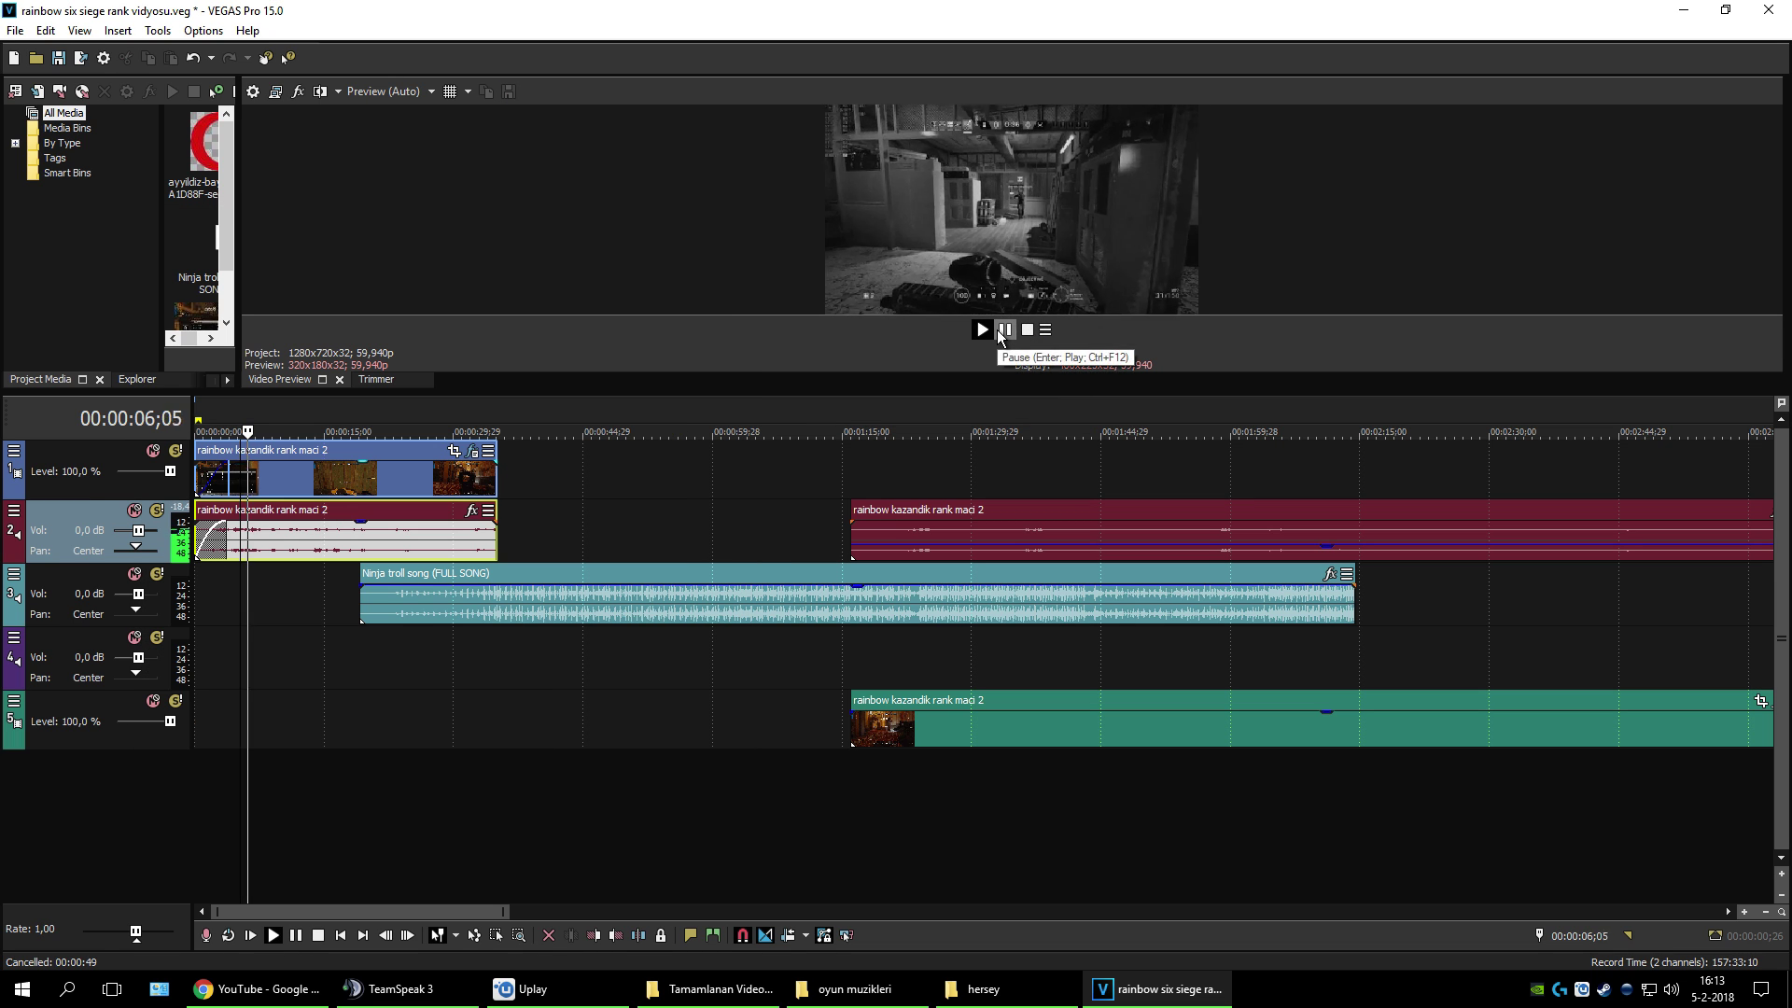
click(1003, 329)
Step: Remove the Black and White effect from the opening video clip and close its effect settings
click(472, 451)
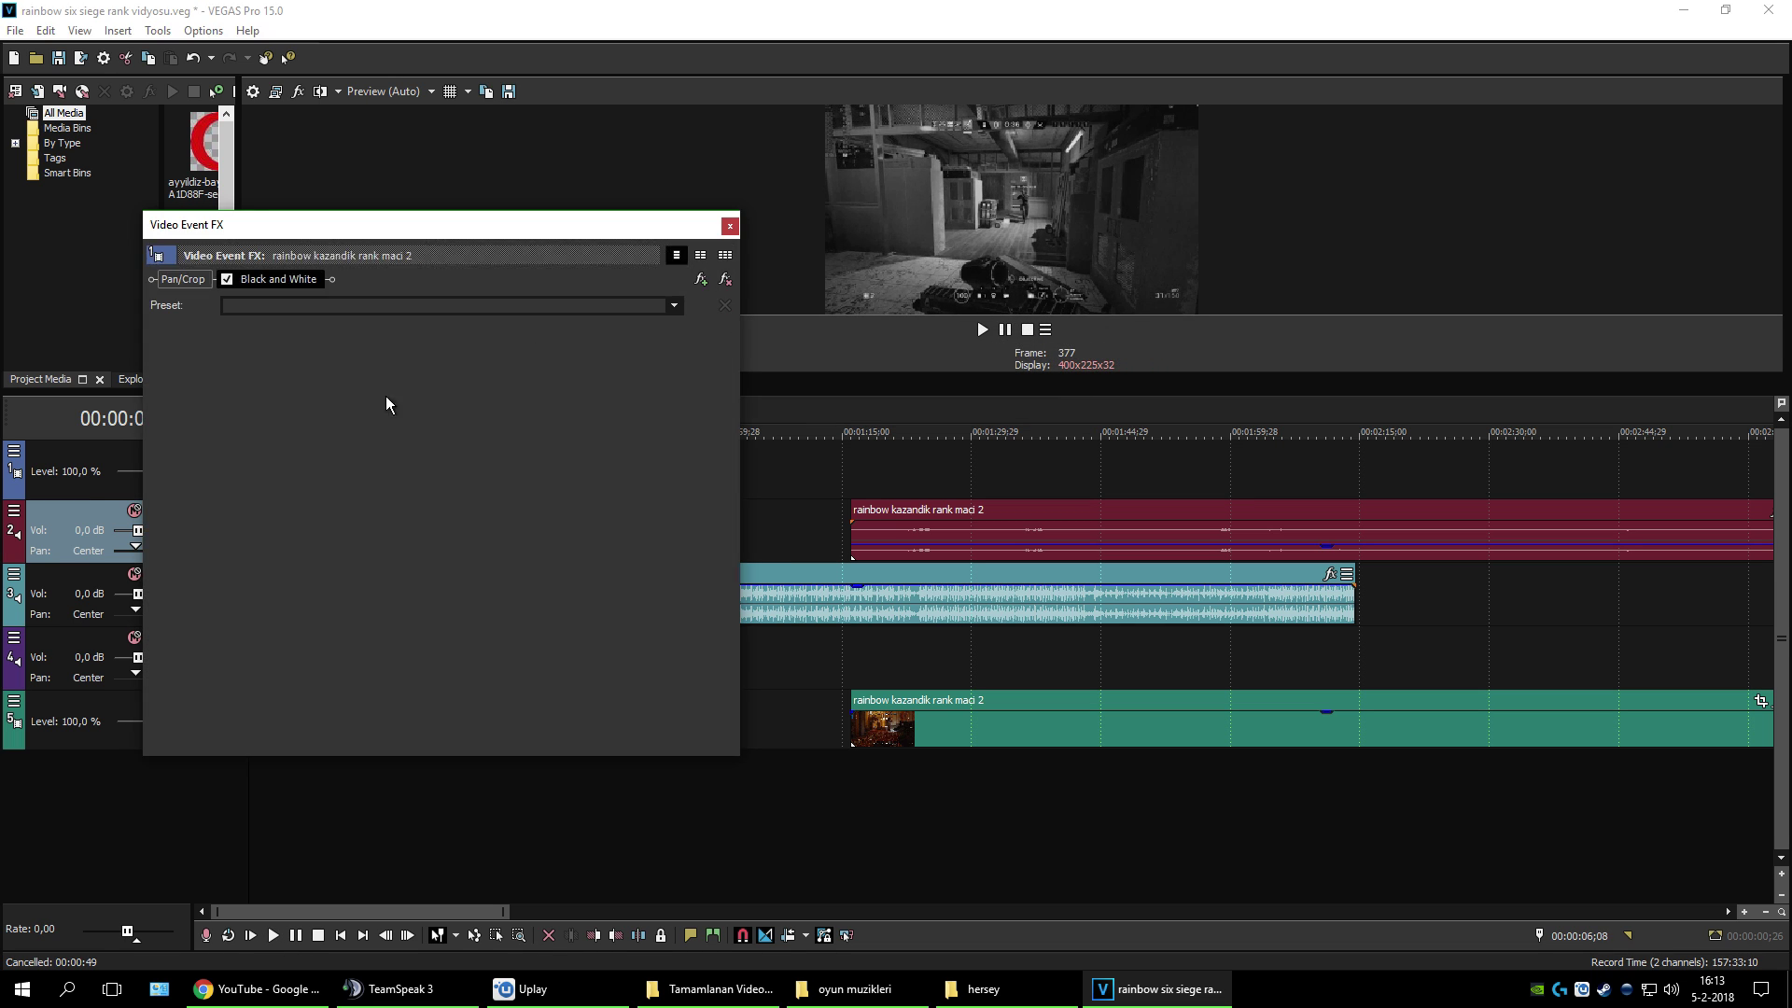
drag(282, 239, 691, 269)
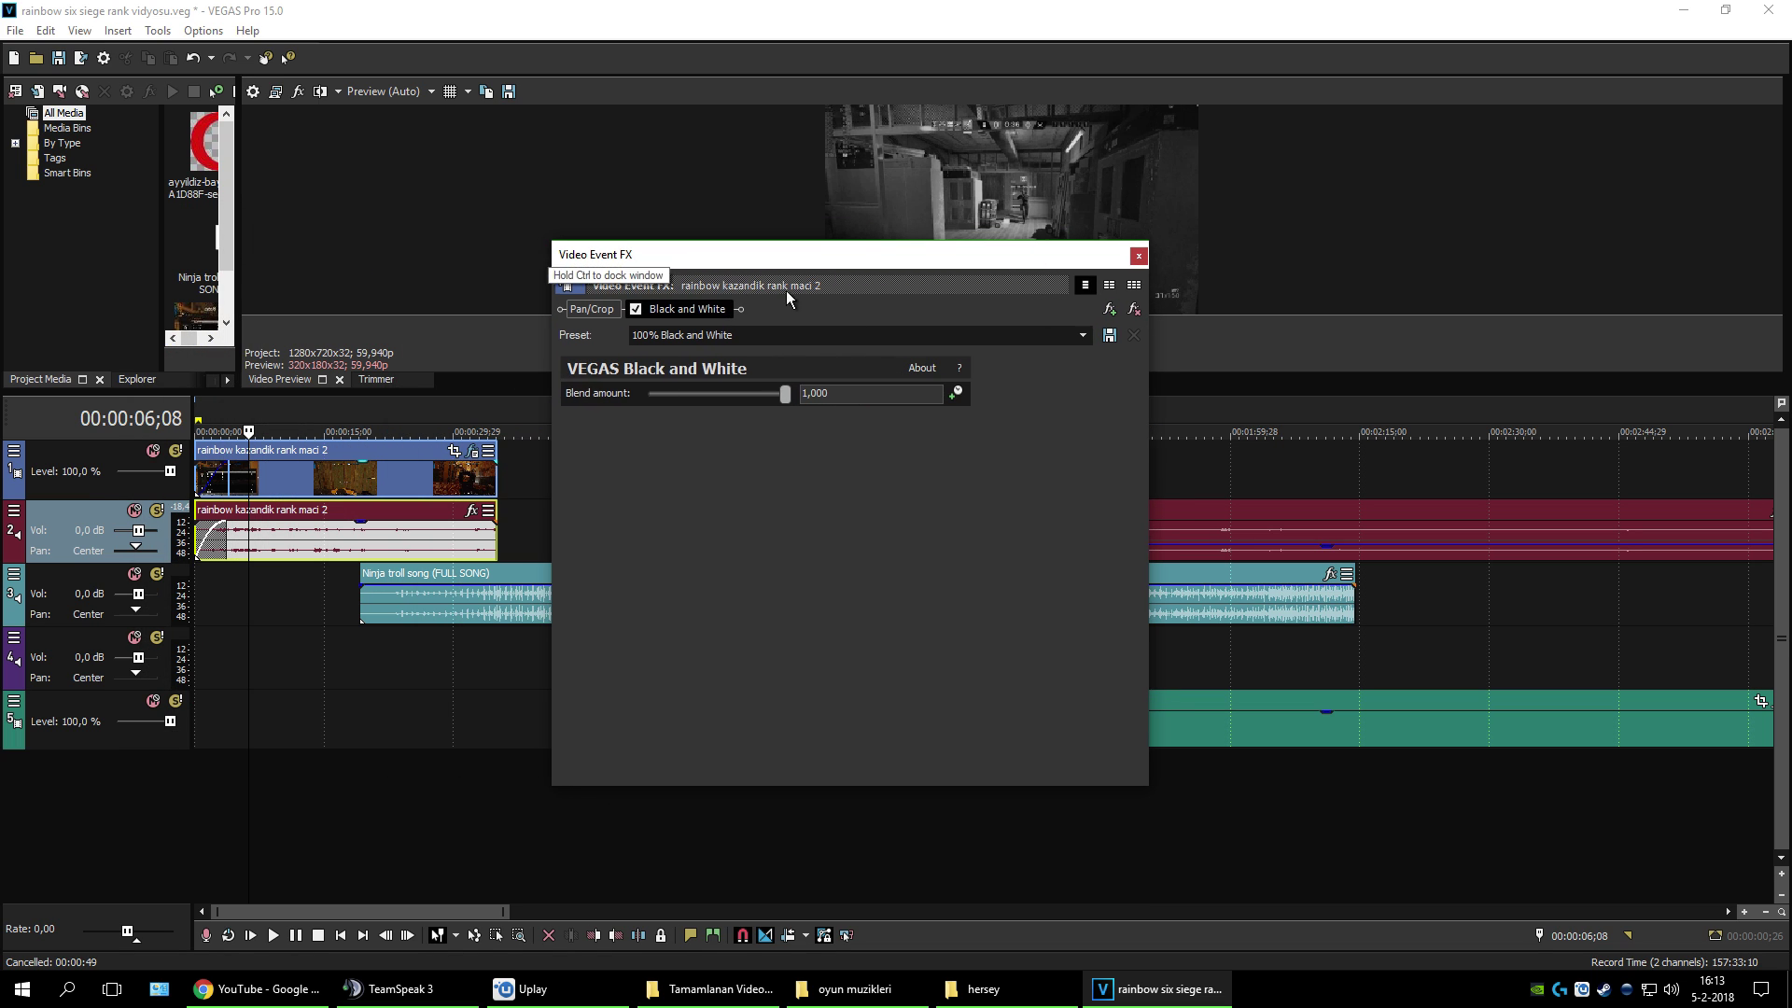
click(1133, 310)
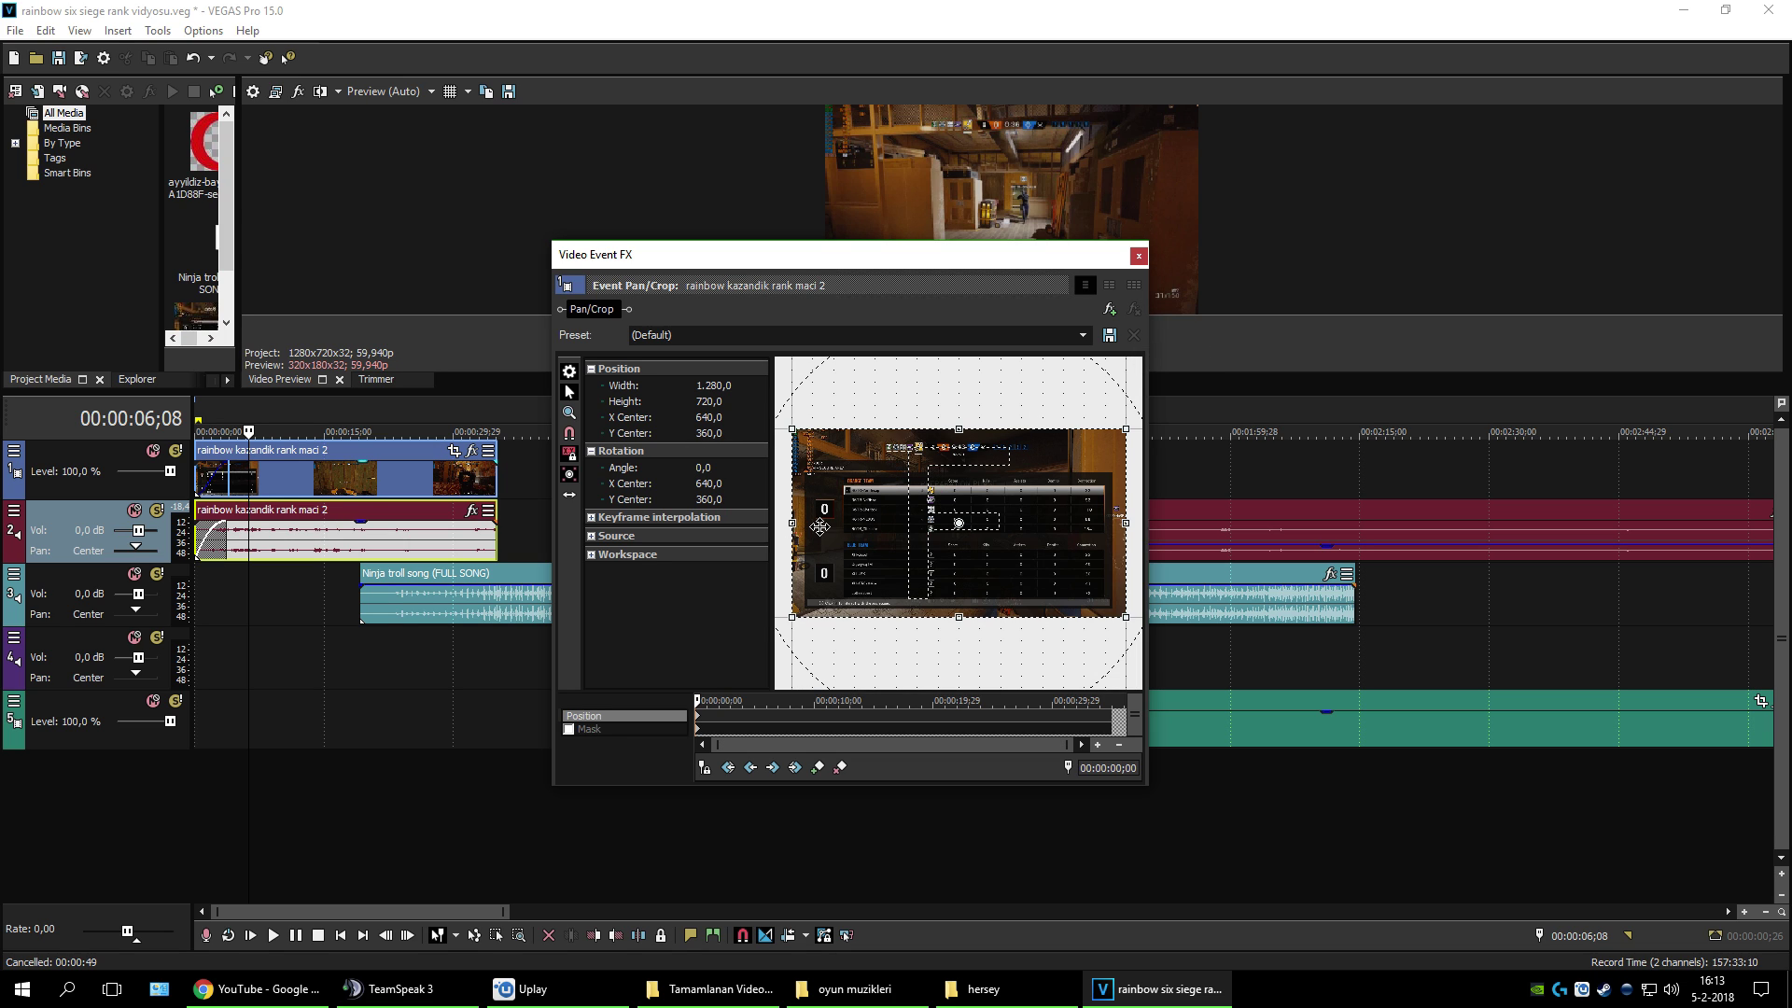
mouse_move(829, 525)
mouse_down()
mouse_move(855, 524)
mouse_move(830, 522)
mouse_up()
click(1137, 256)
Step: Apply the VEGAS Mirror effect to the opening video clip with default settings and preview it briefly
click(471, 450)
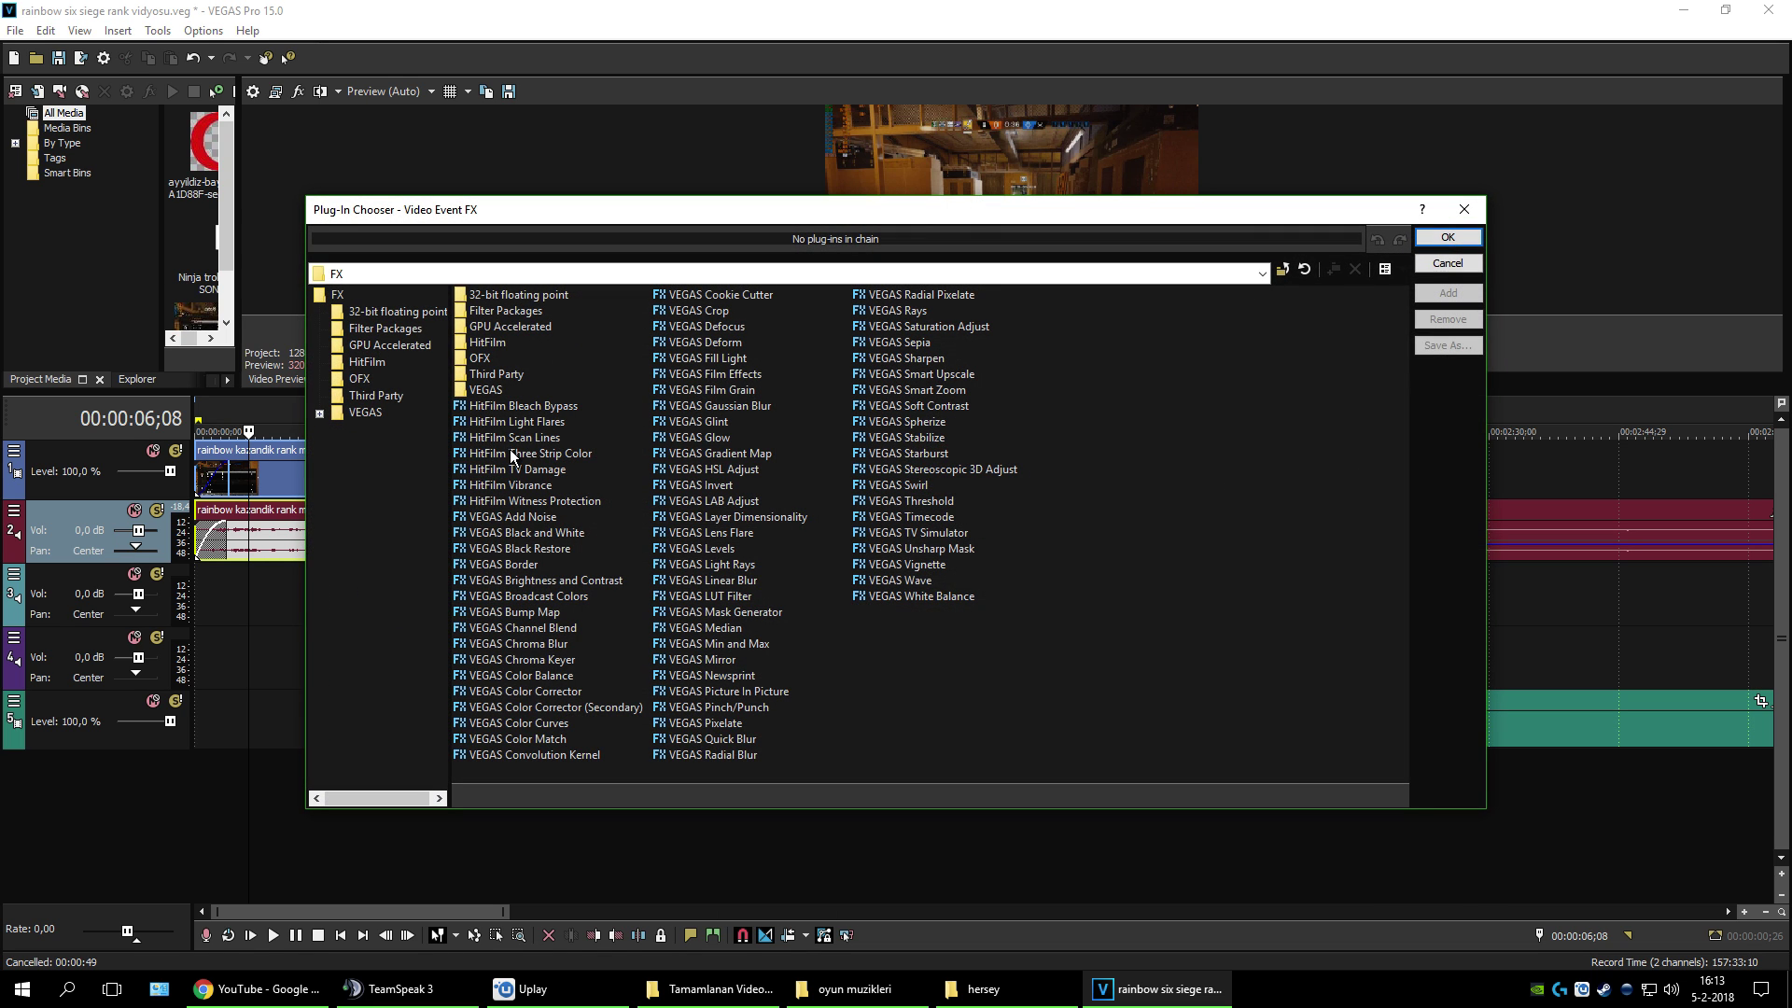
click(731, 661)
click(1447, 237)
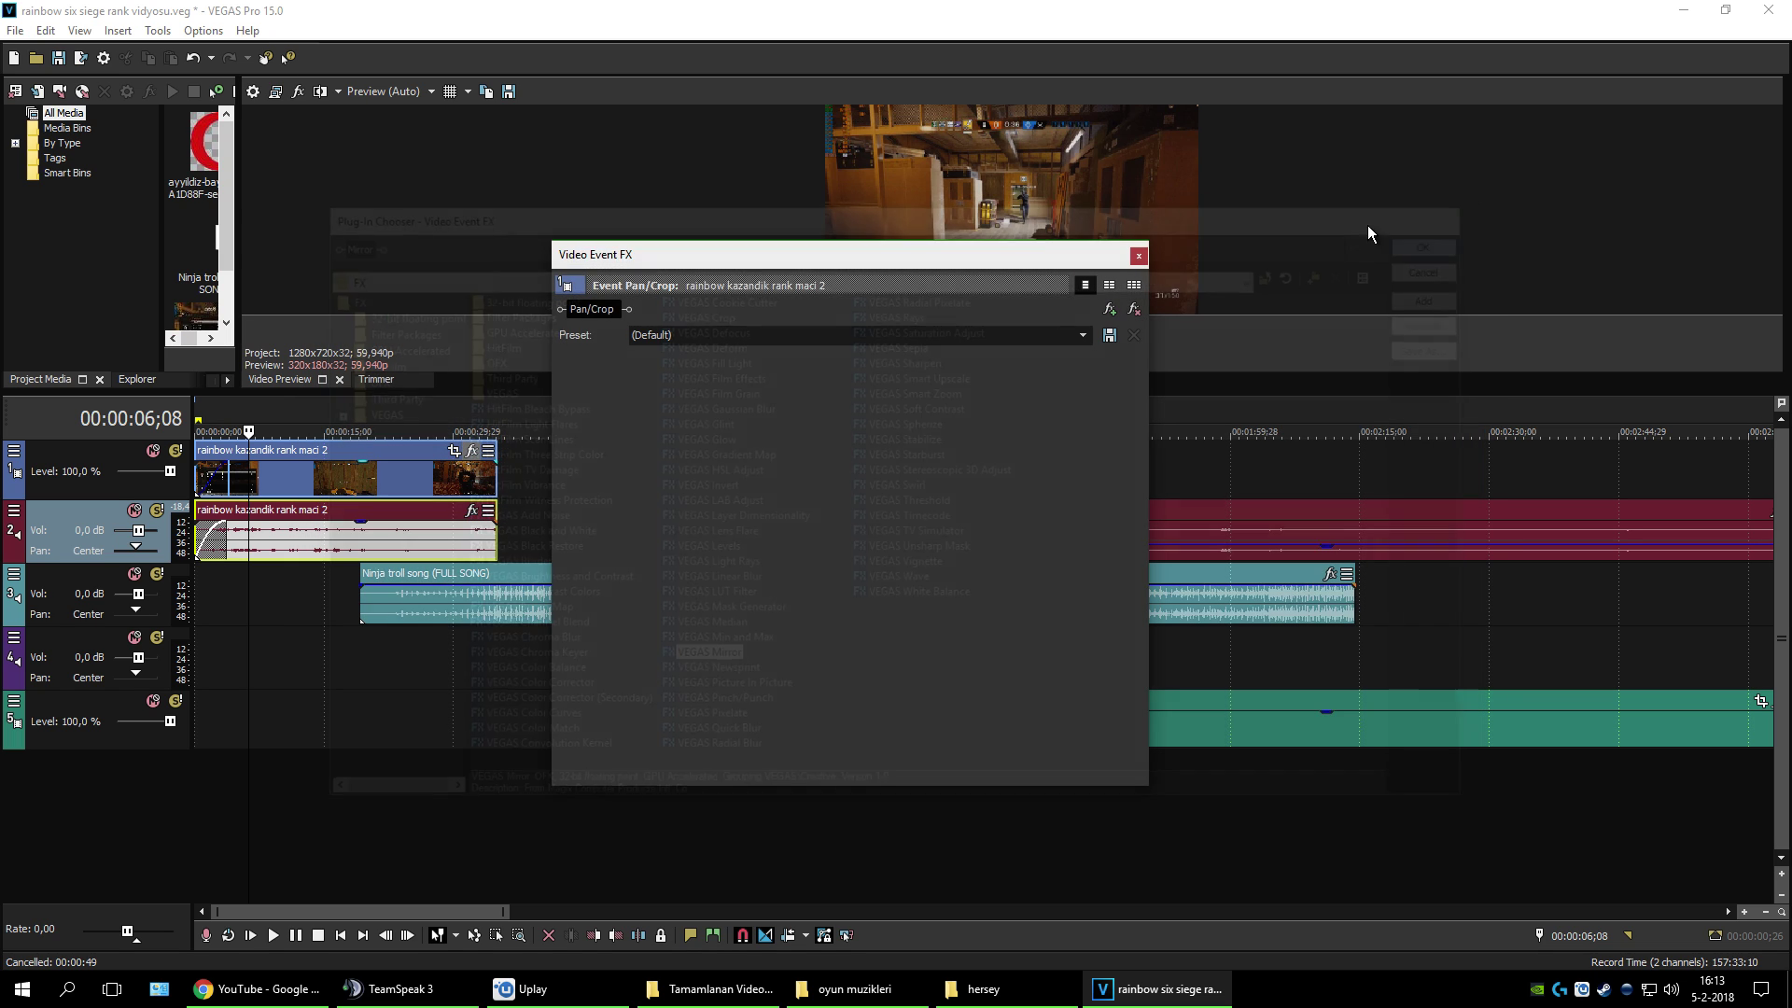
drag(934, 258, 671, 529)
click(983, 330)
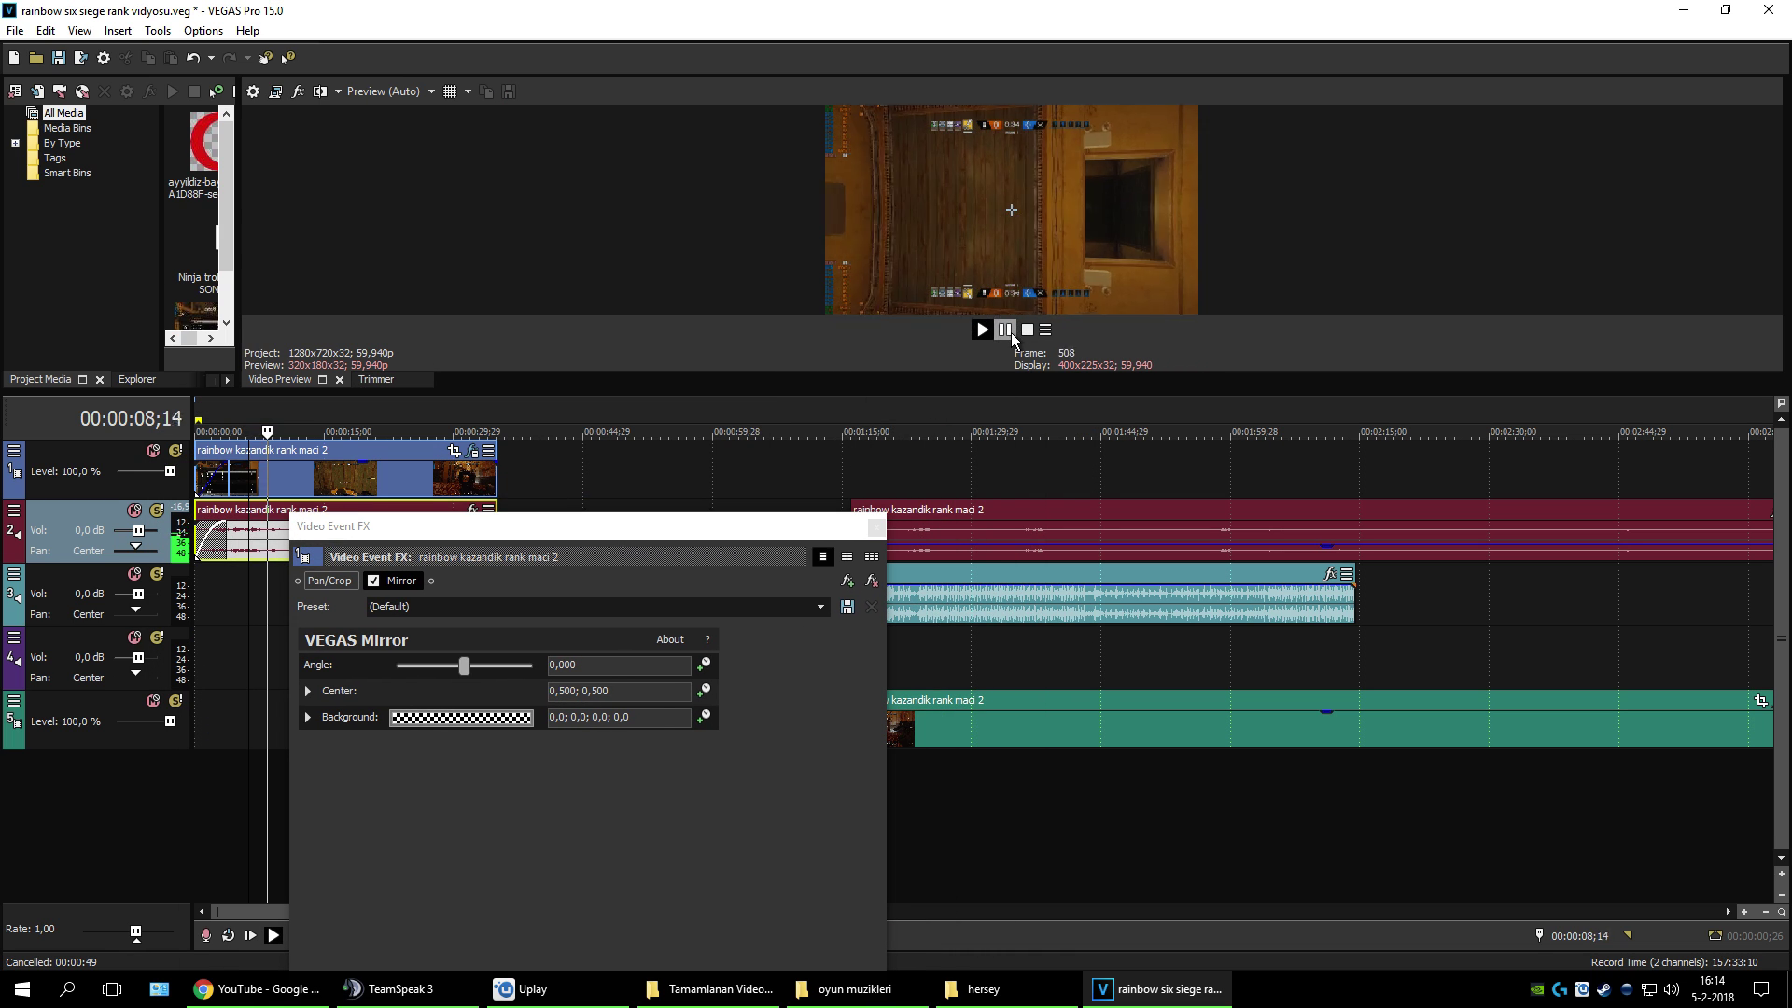
click(1008, 331)
Step: Remove the Mirror effect from the opening video clip and close its effect settings
click(846, 520)
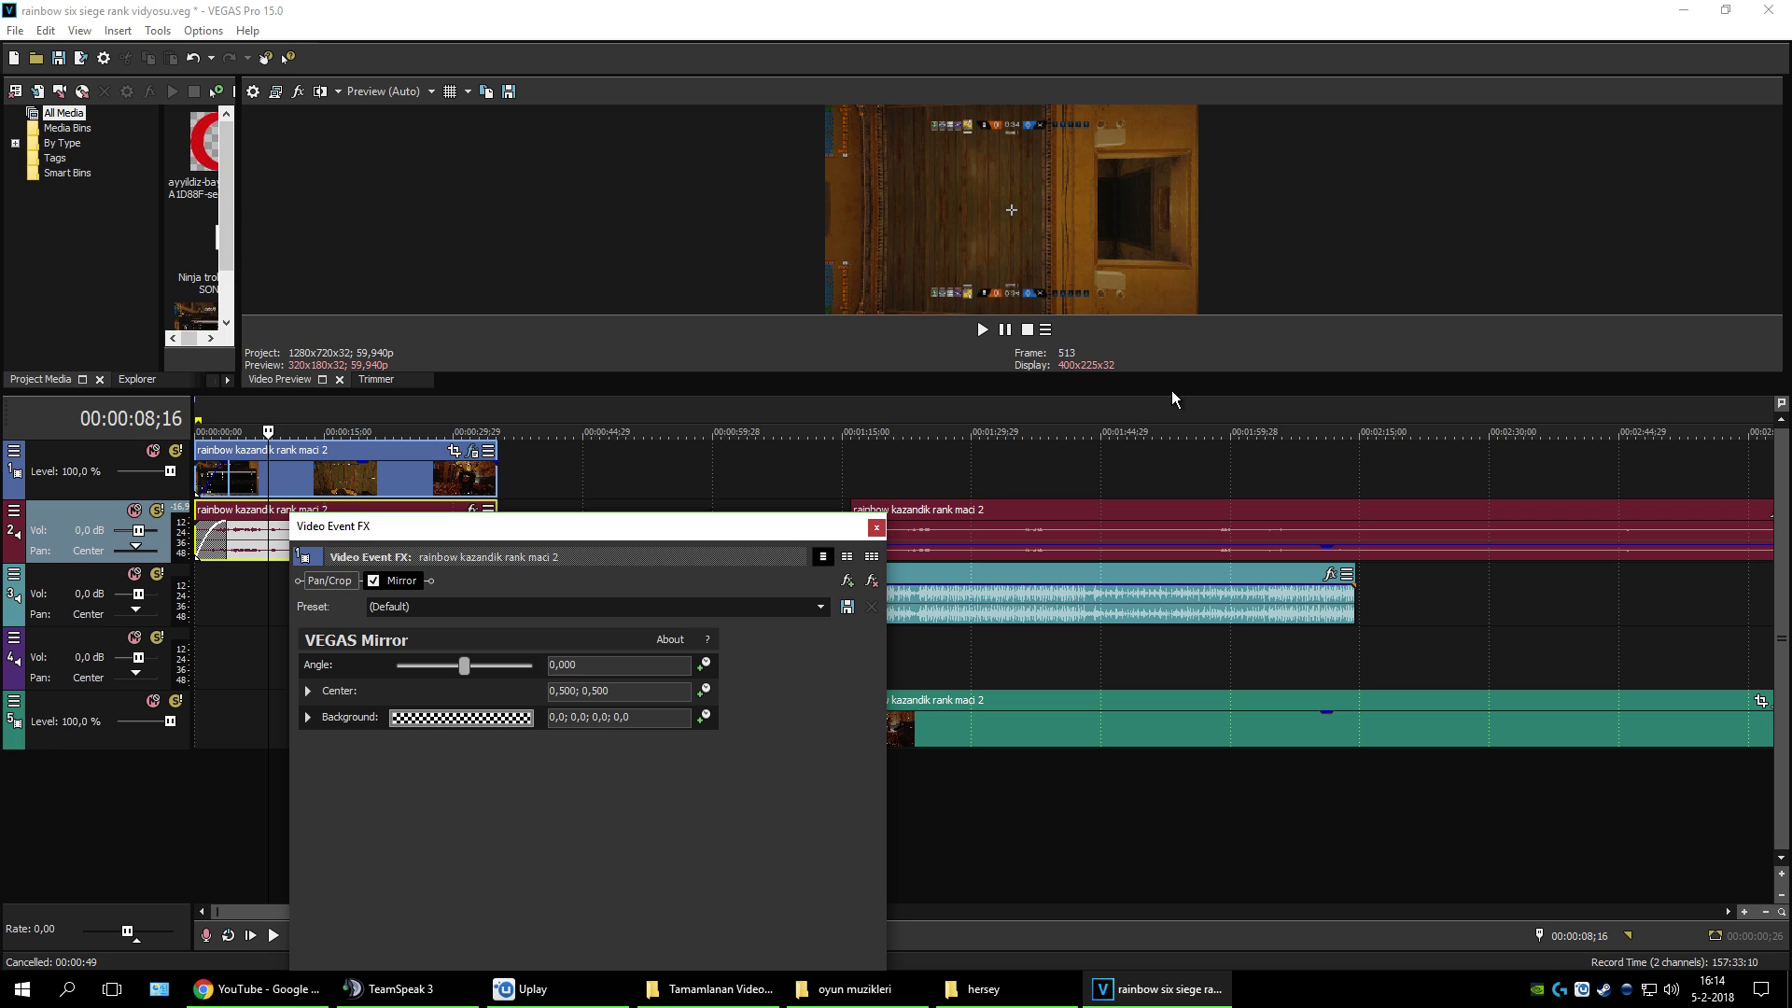
drag(702, 529, 911, 431)
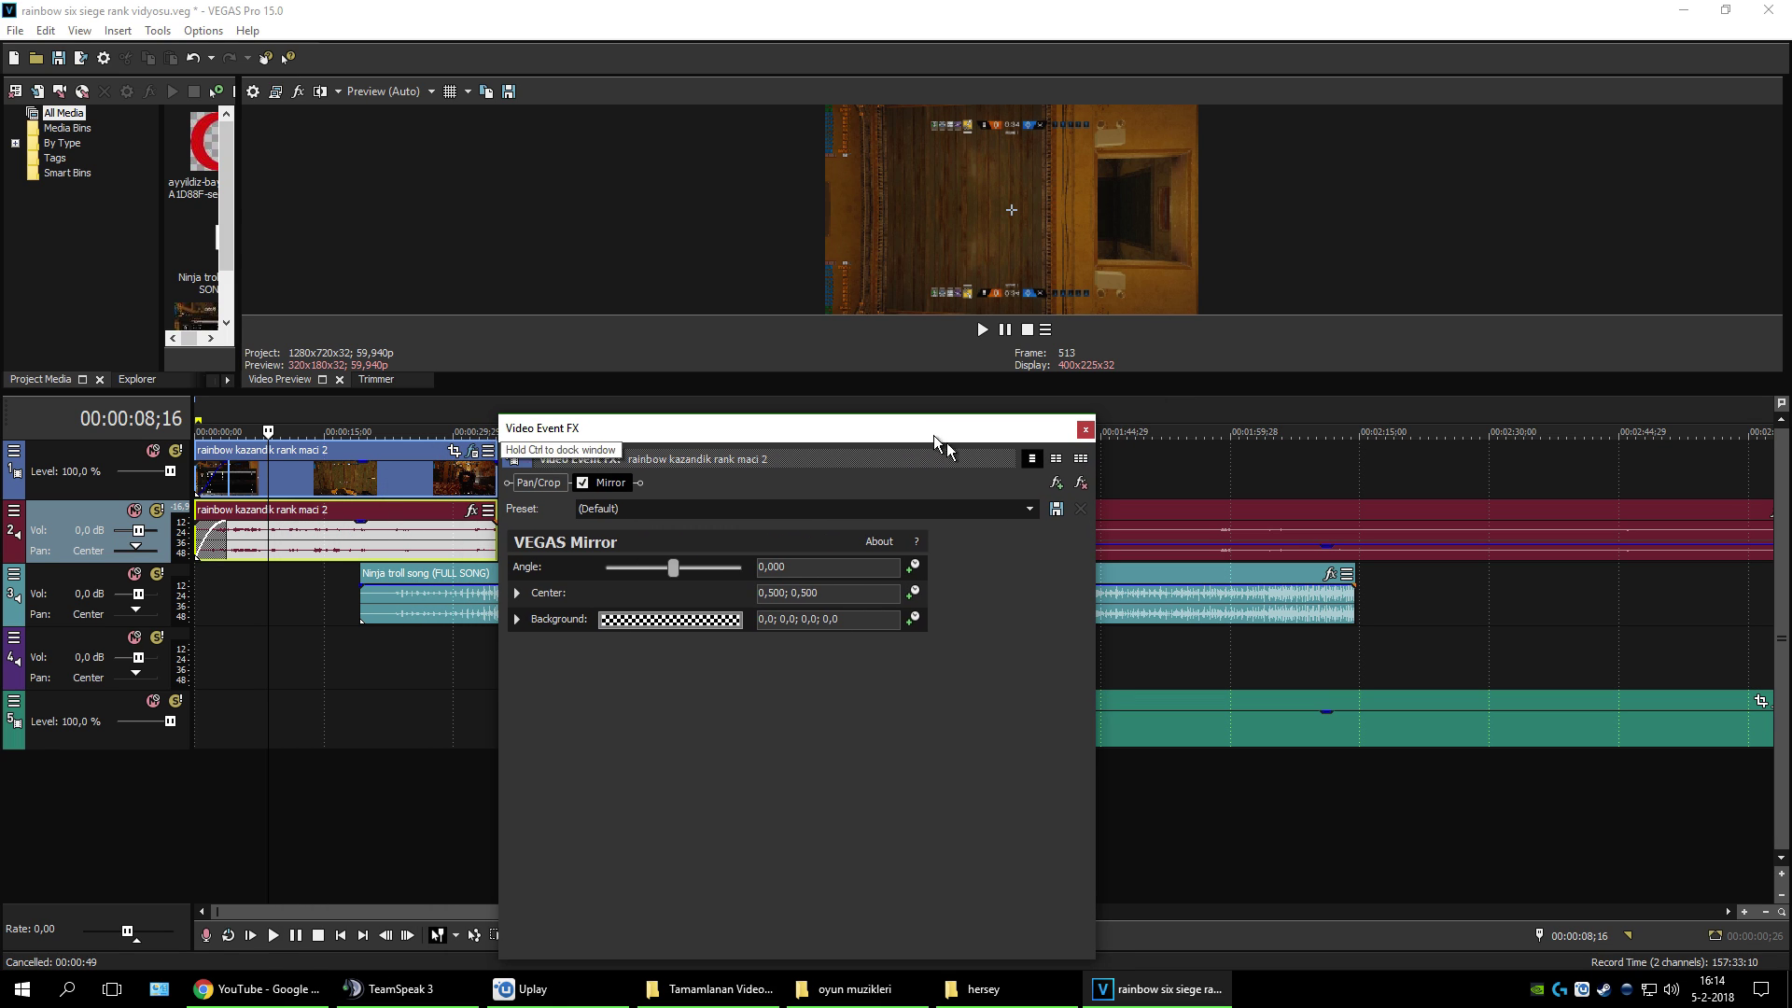
click(1083, 481)
click(1086, 431)
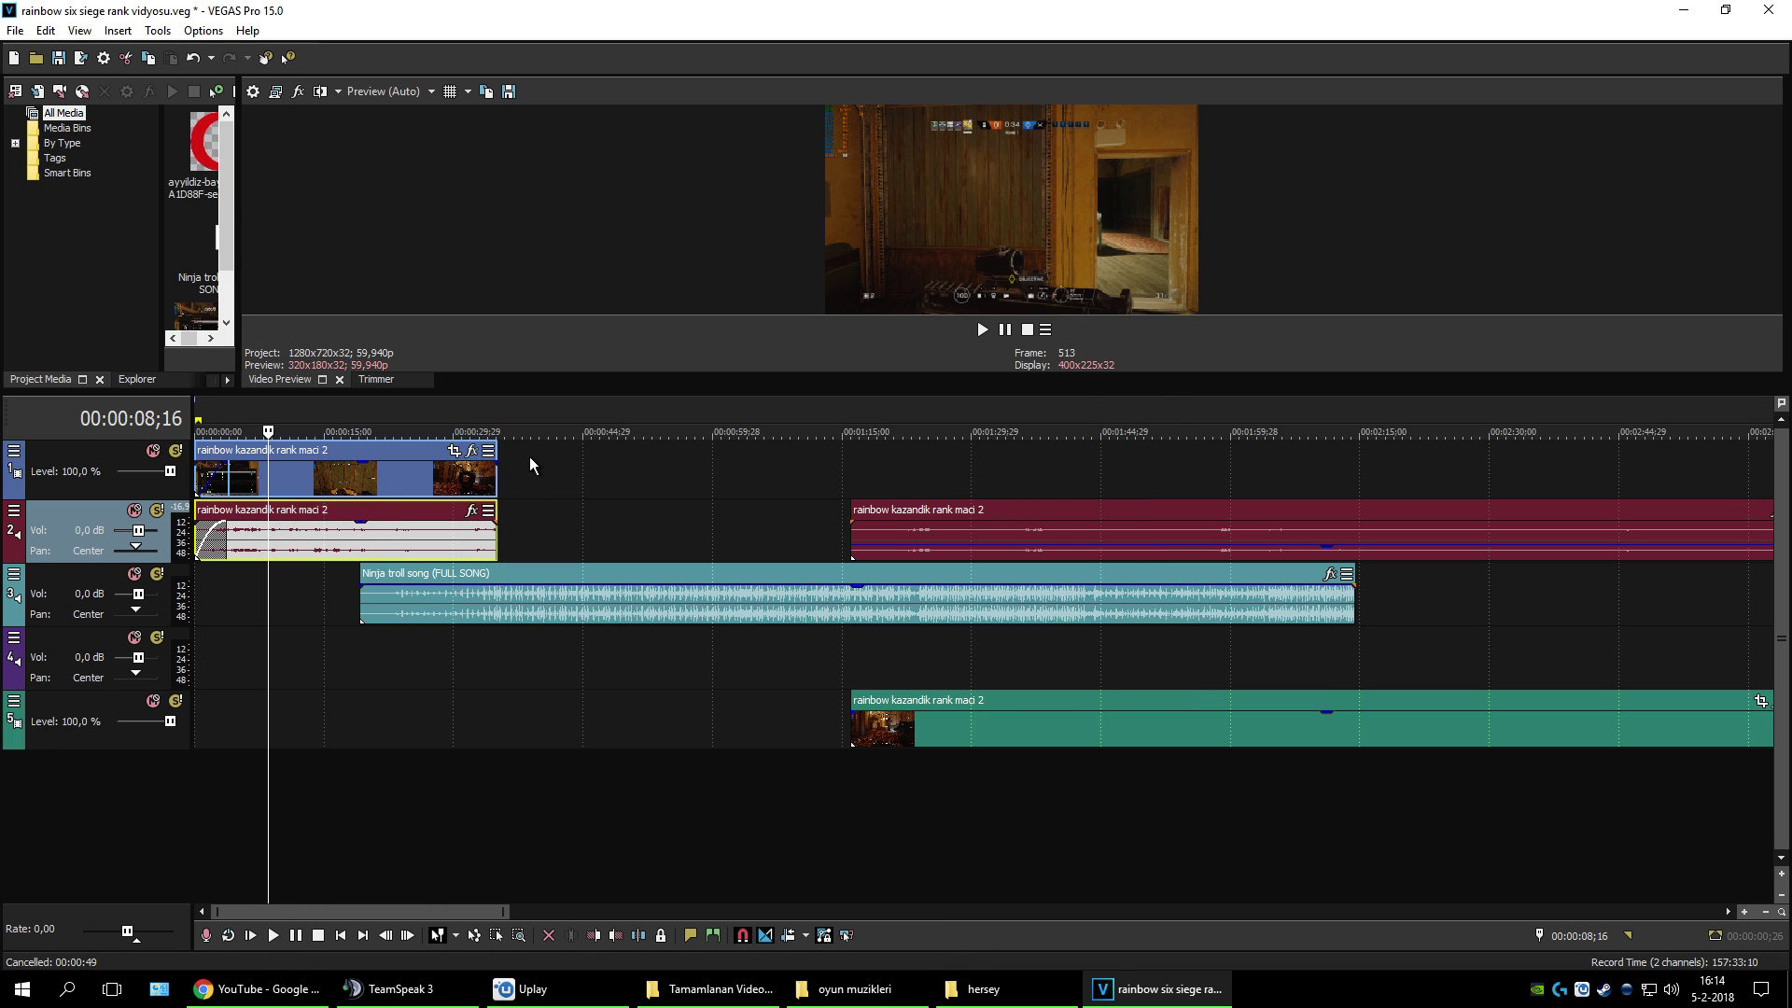
Step: Apply the HitFilm Light Flares effect to the opening video clip and reposition its hotspot near the picture's upper-left corner during playback
click(471, 451)
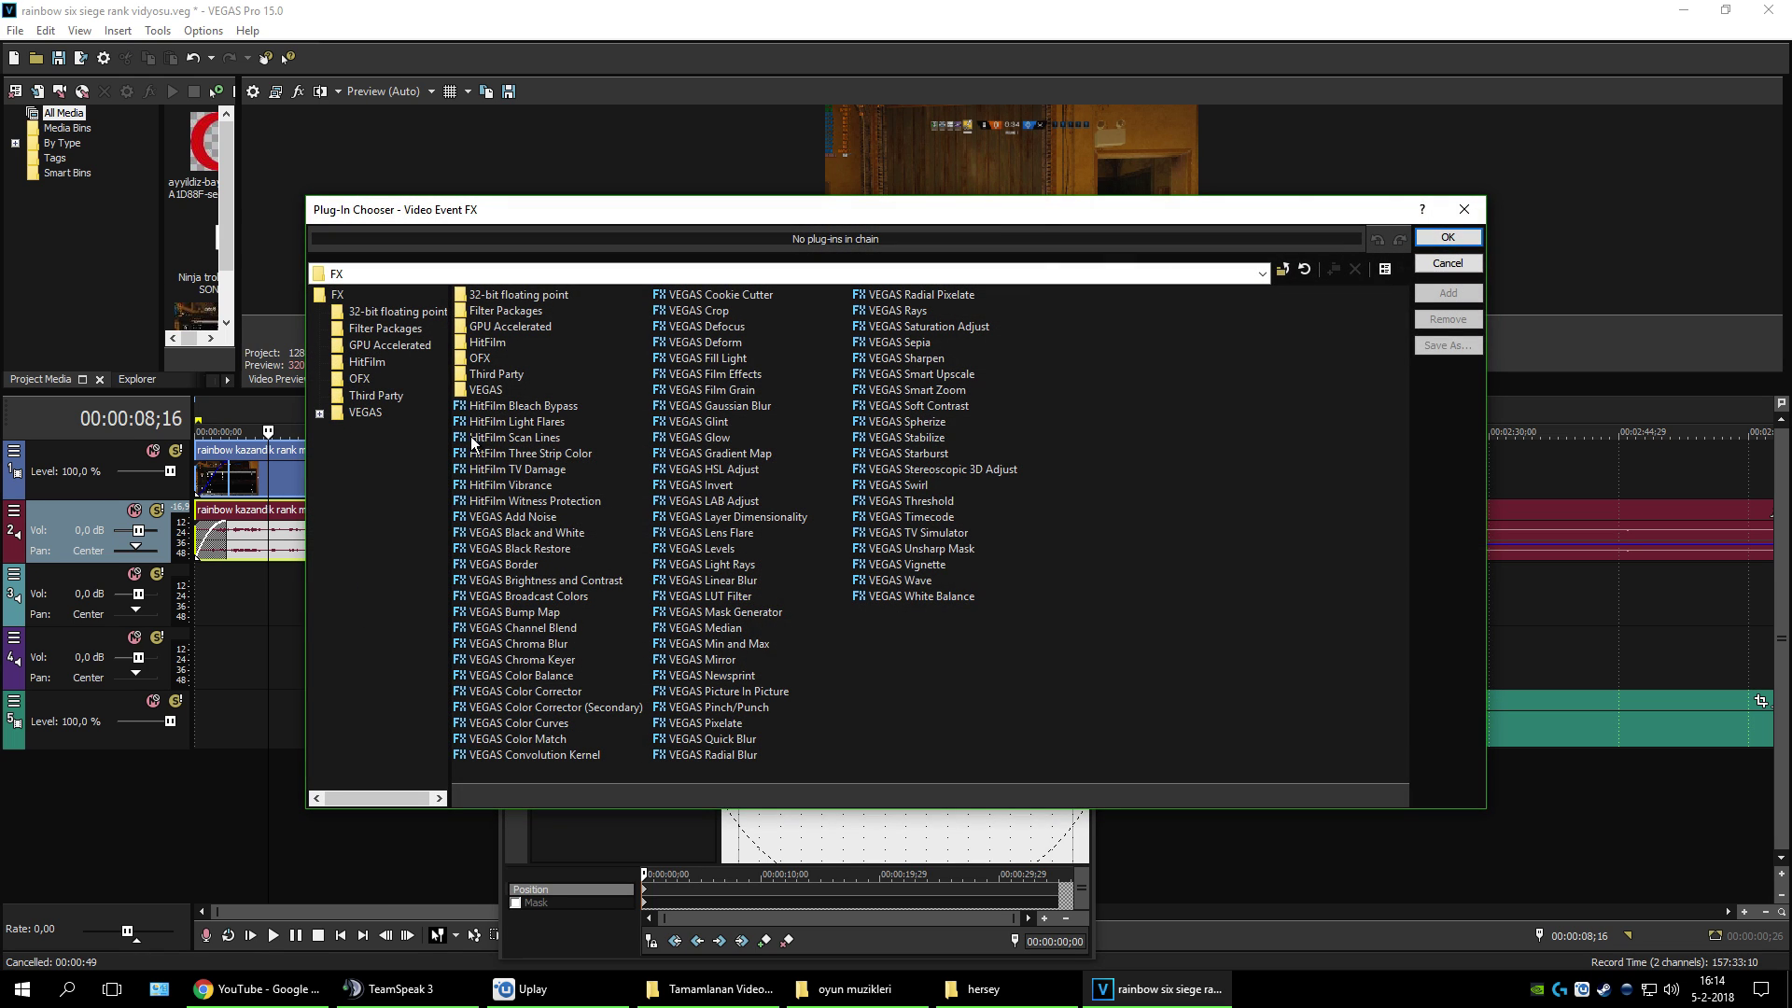
click(519, 421)
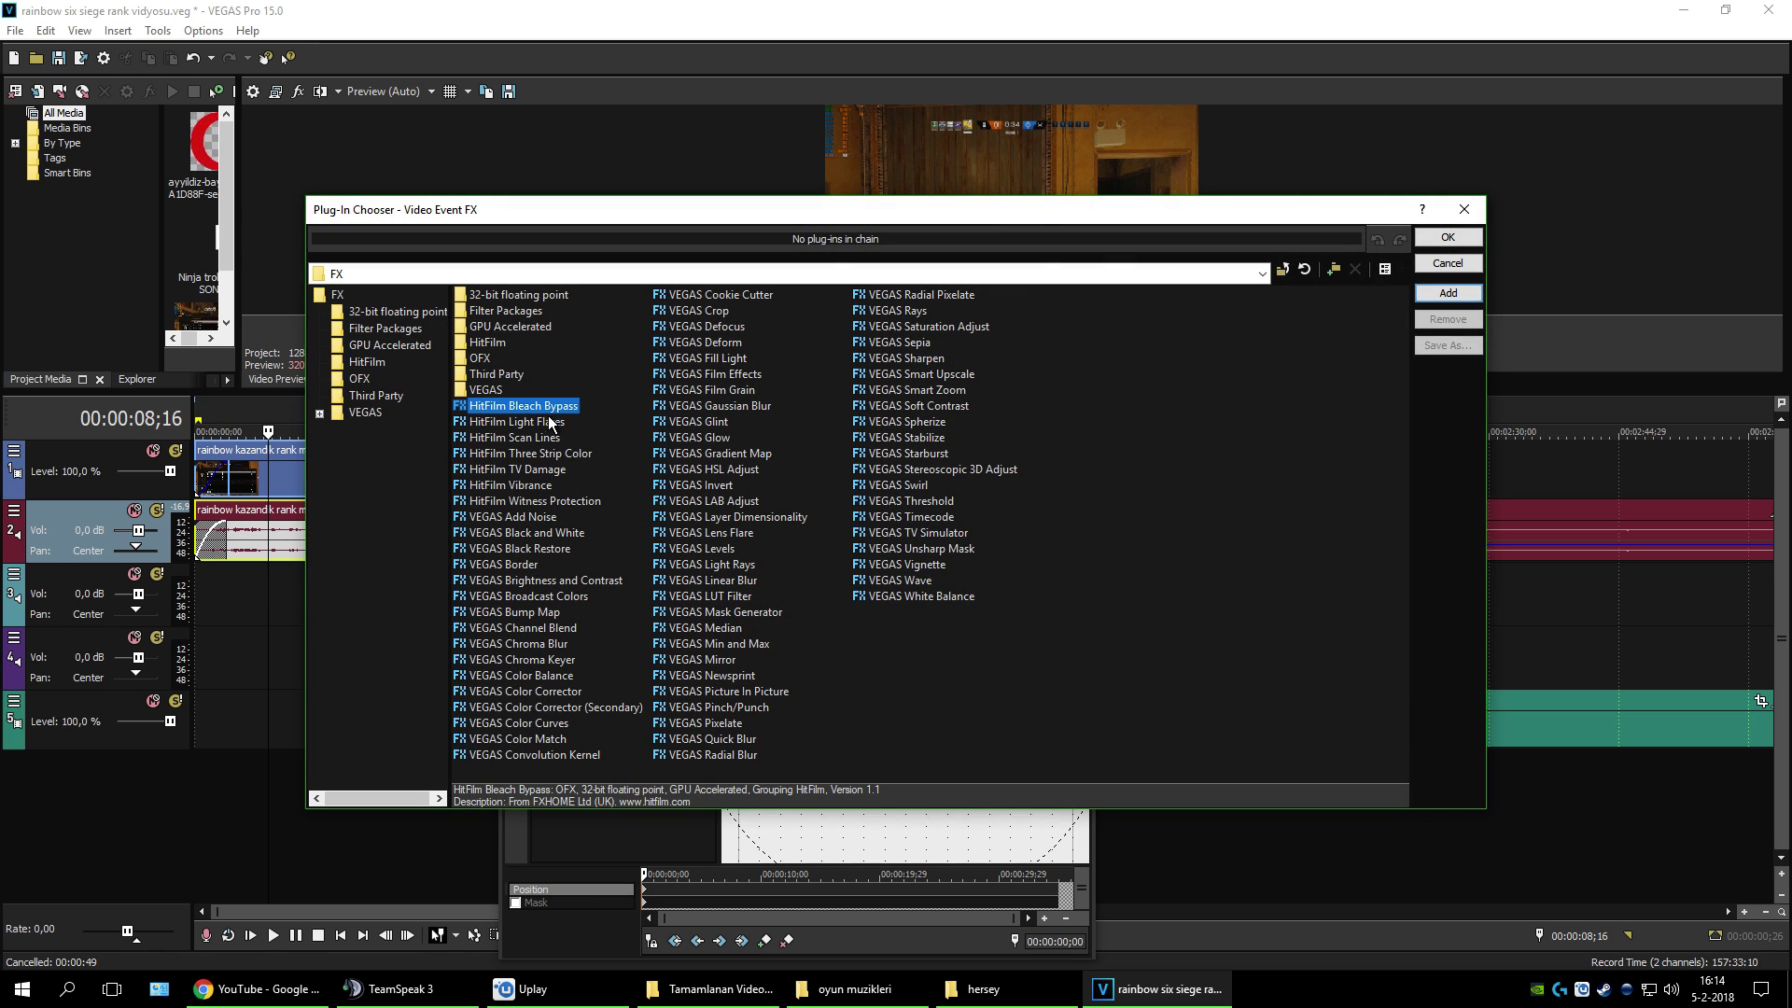
click(1434, 238)
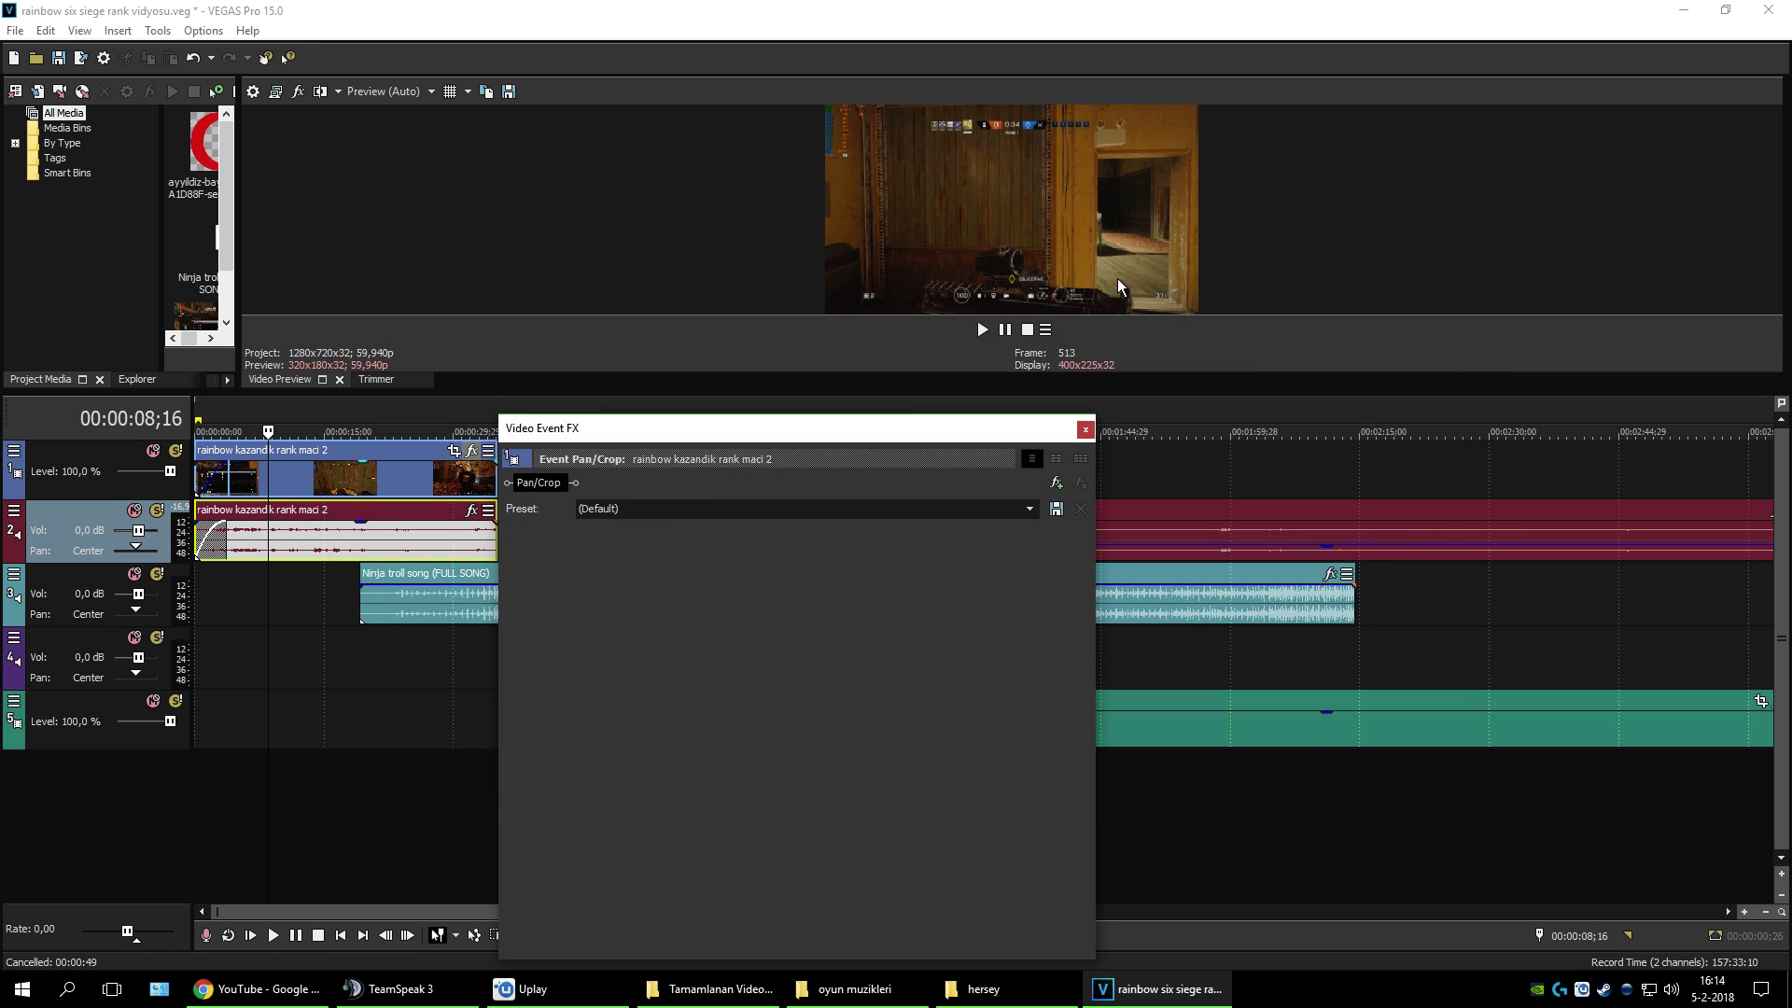
click(980, 332)
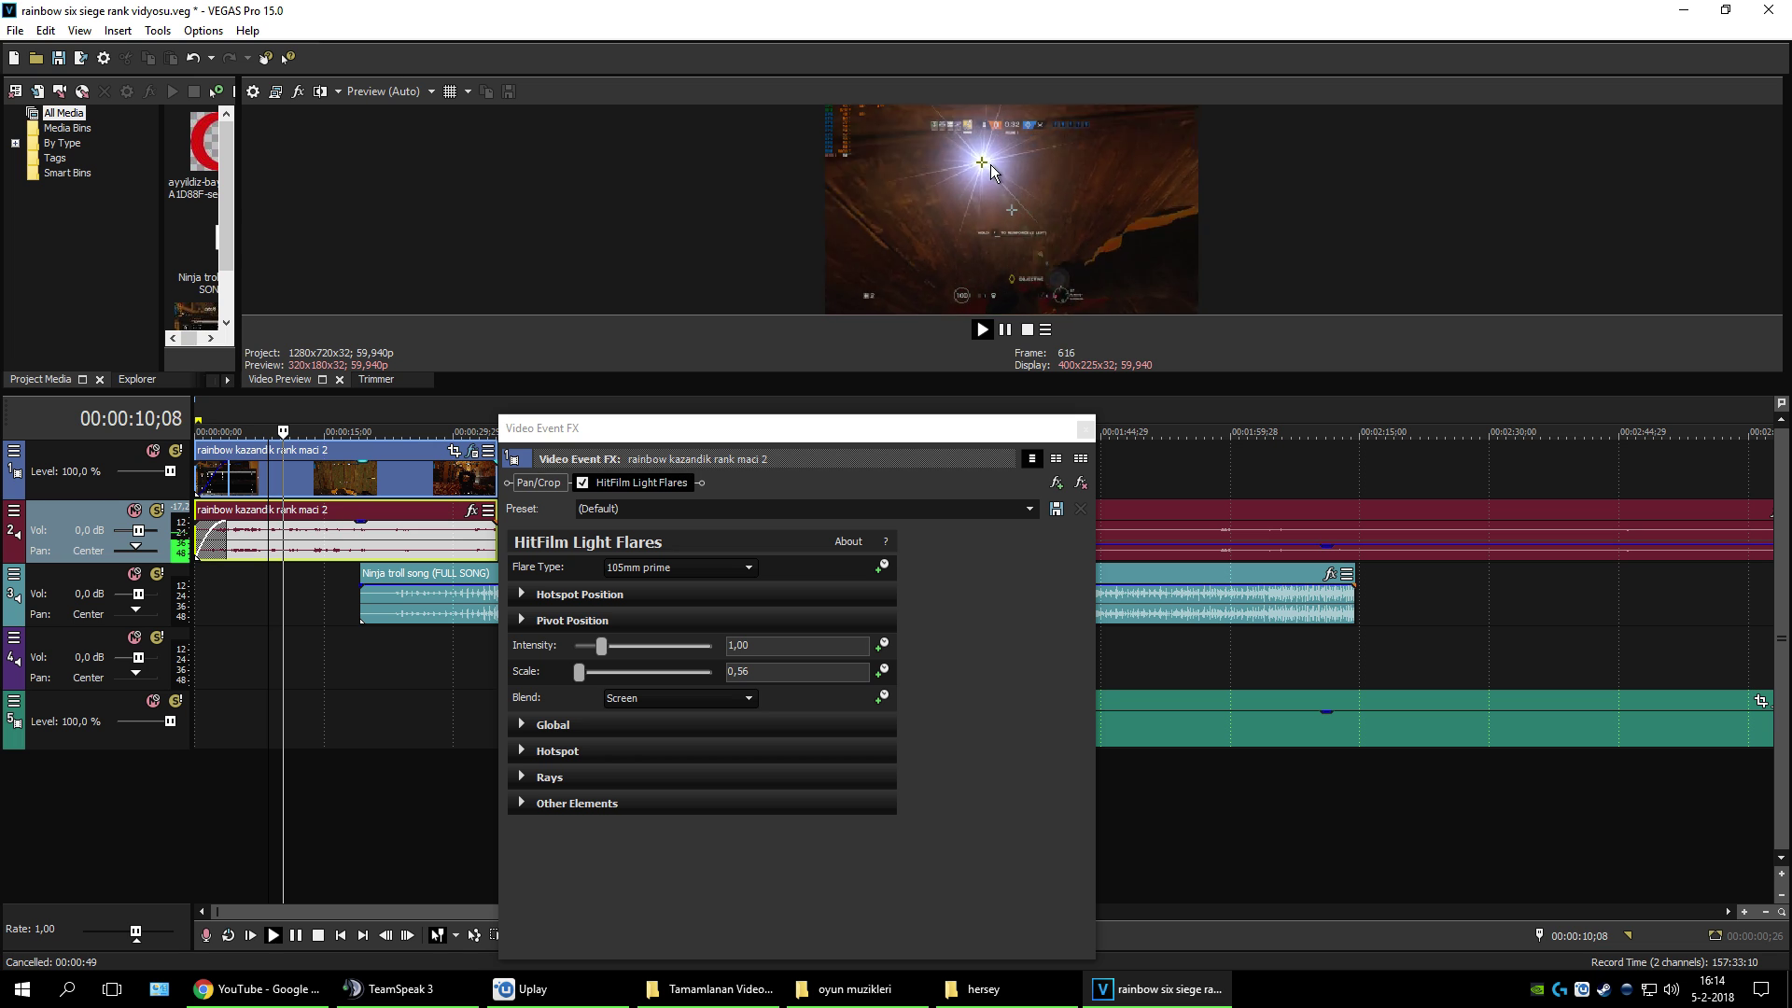
drag(953, 151, 1066, 153)
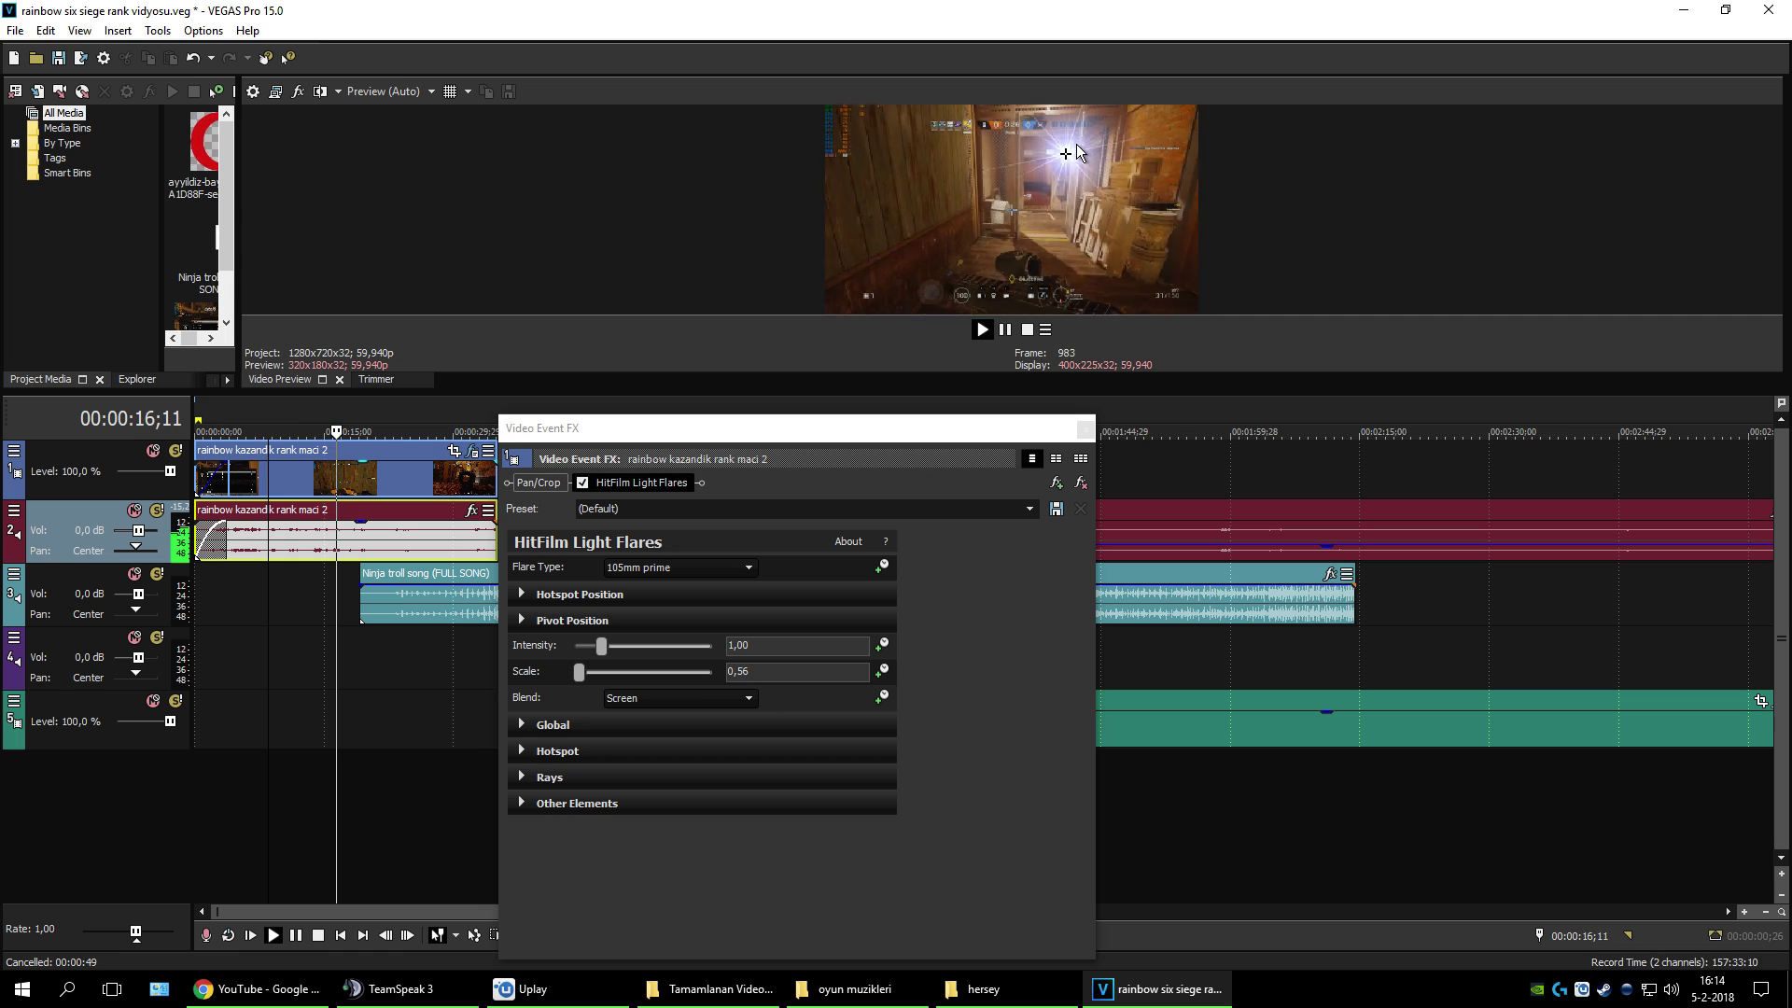
drag(1069, 160, 901, 128)
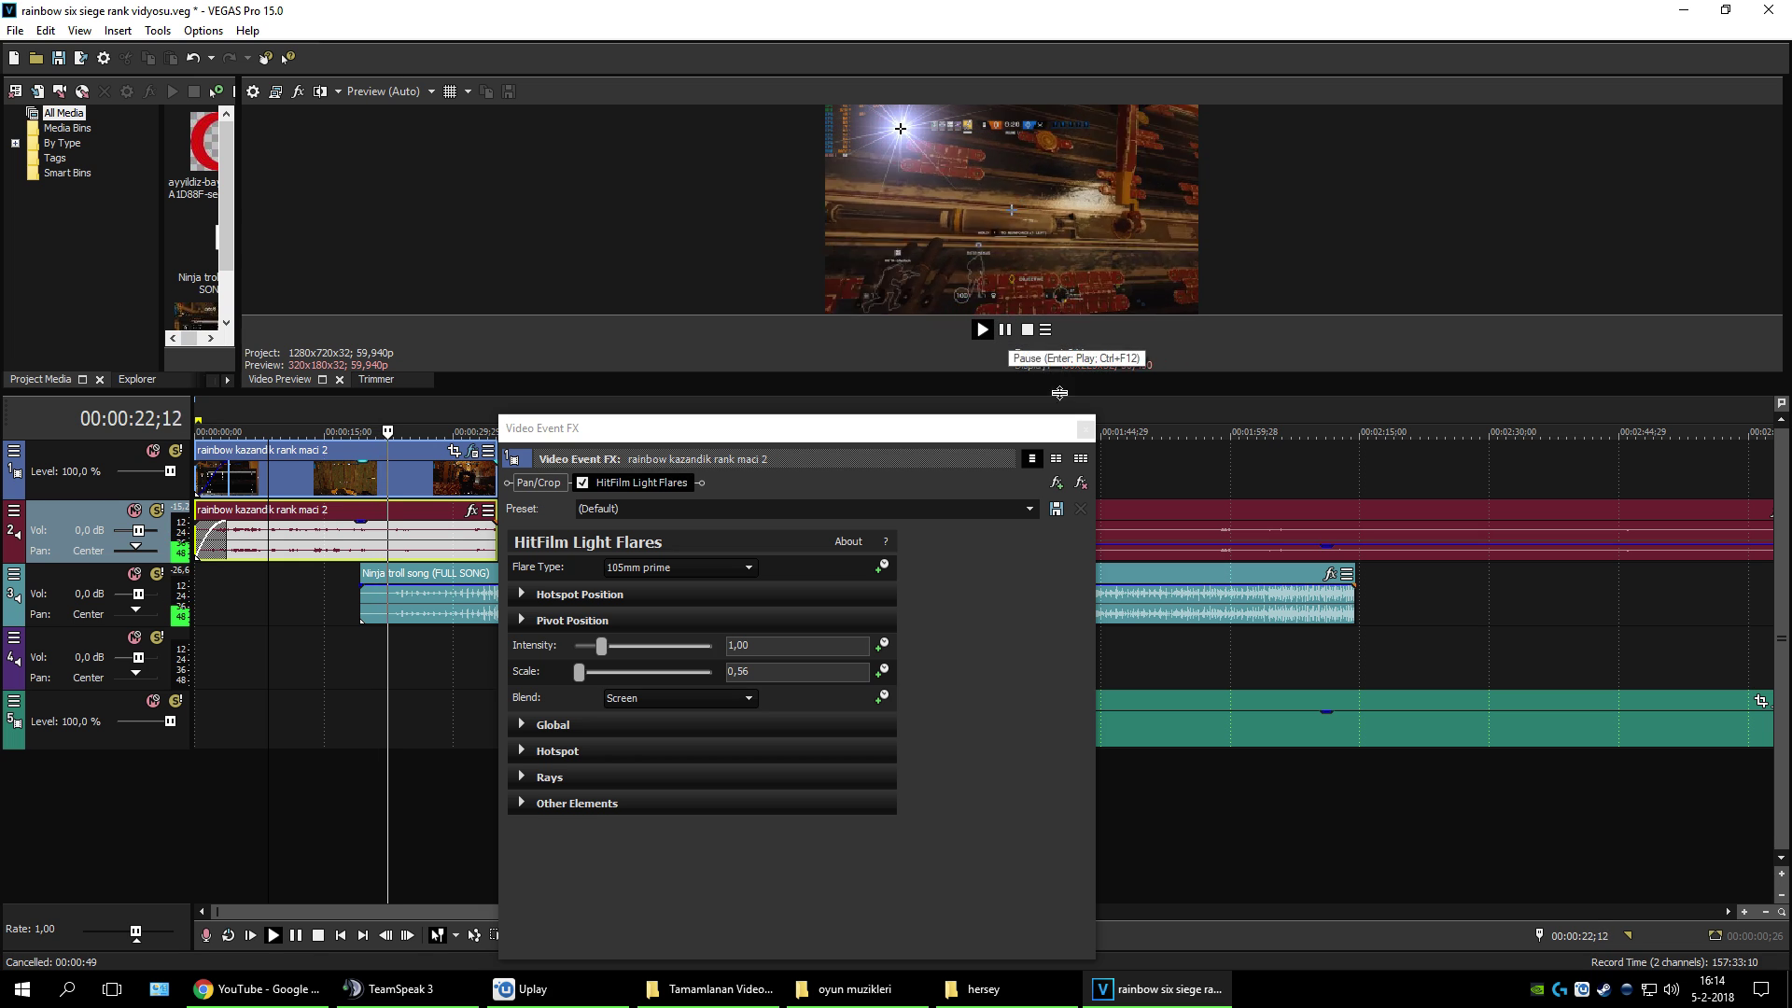
Step: Remove the Light Flares effect from the opening video clip and close the effect settings without adding another effect
click(1085, 429)
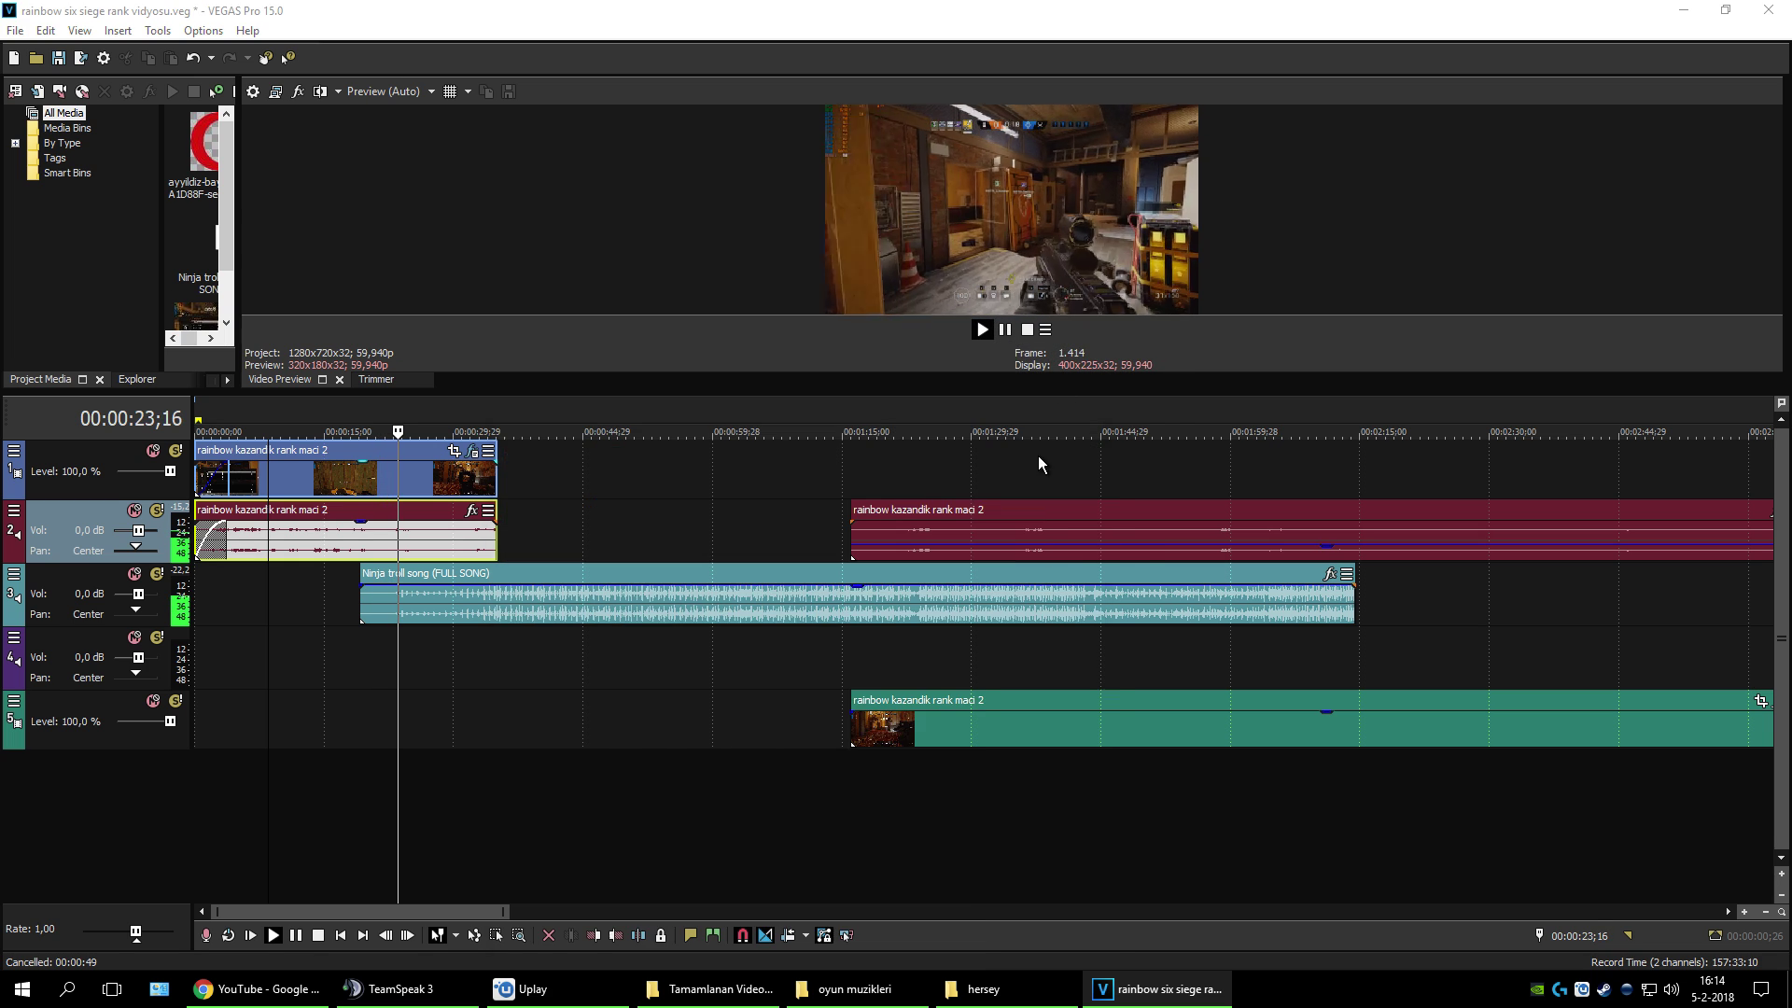
click(471, 450)
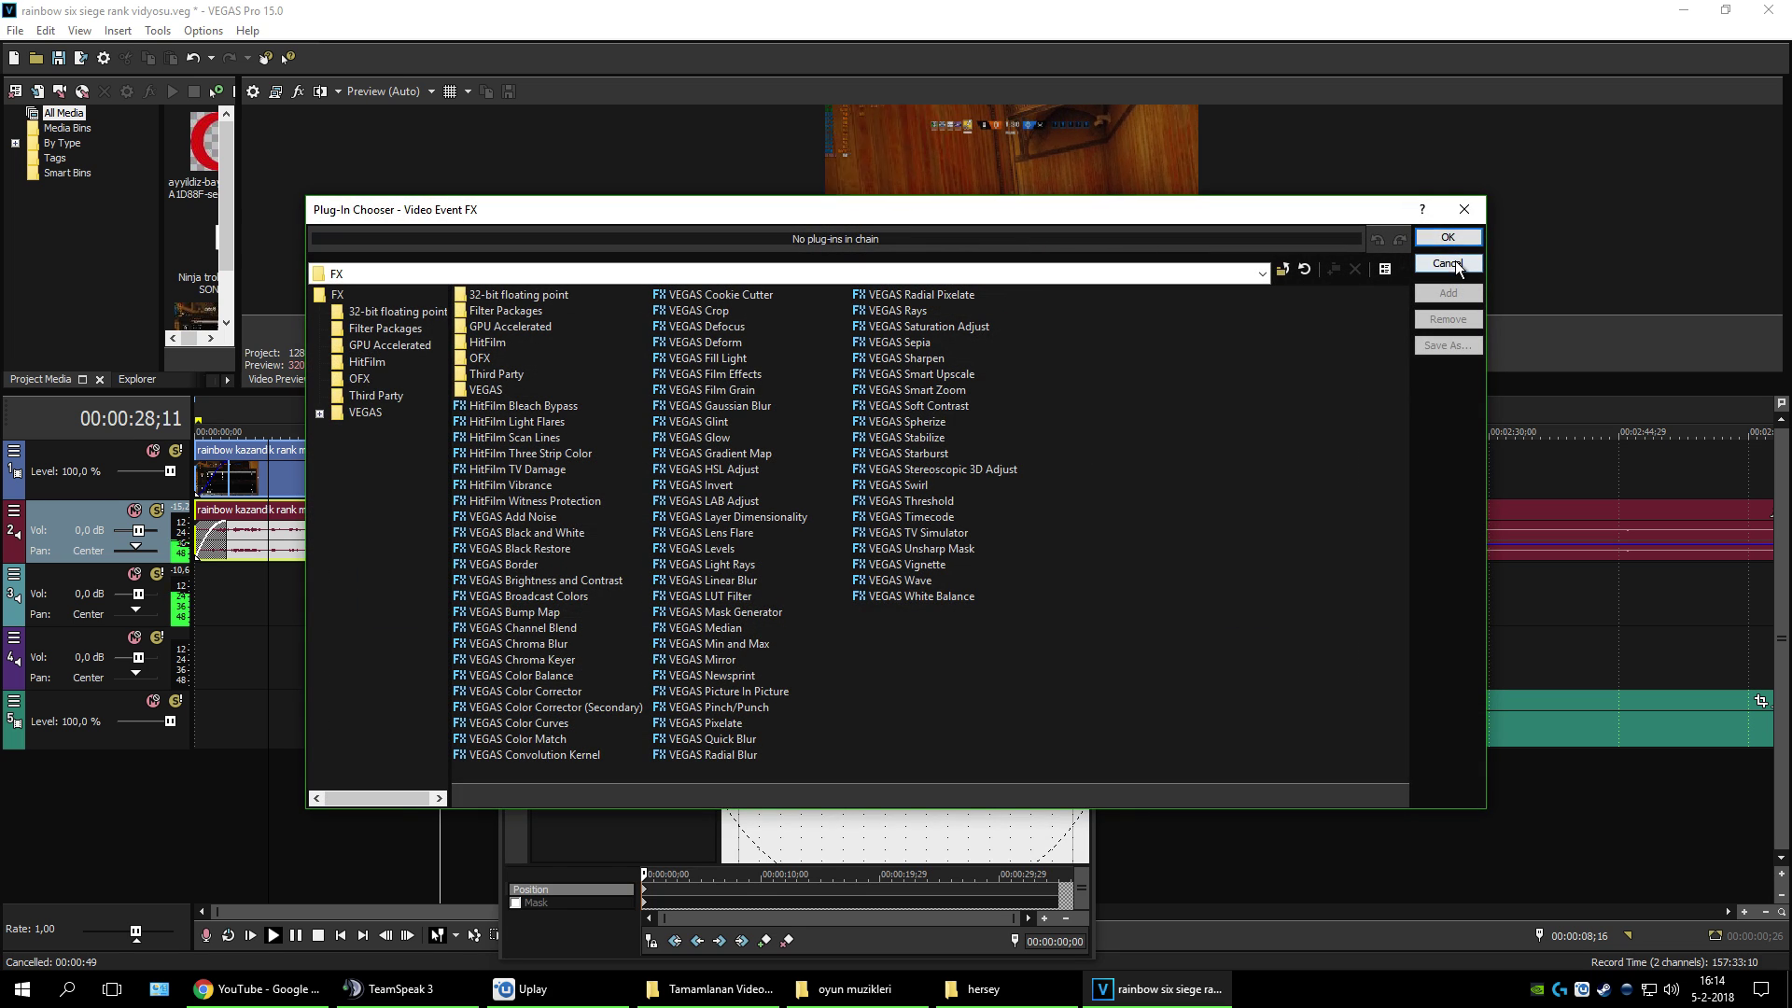
click(1437, 271)
click(1085, 429)
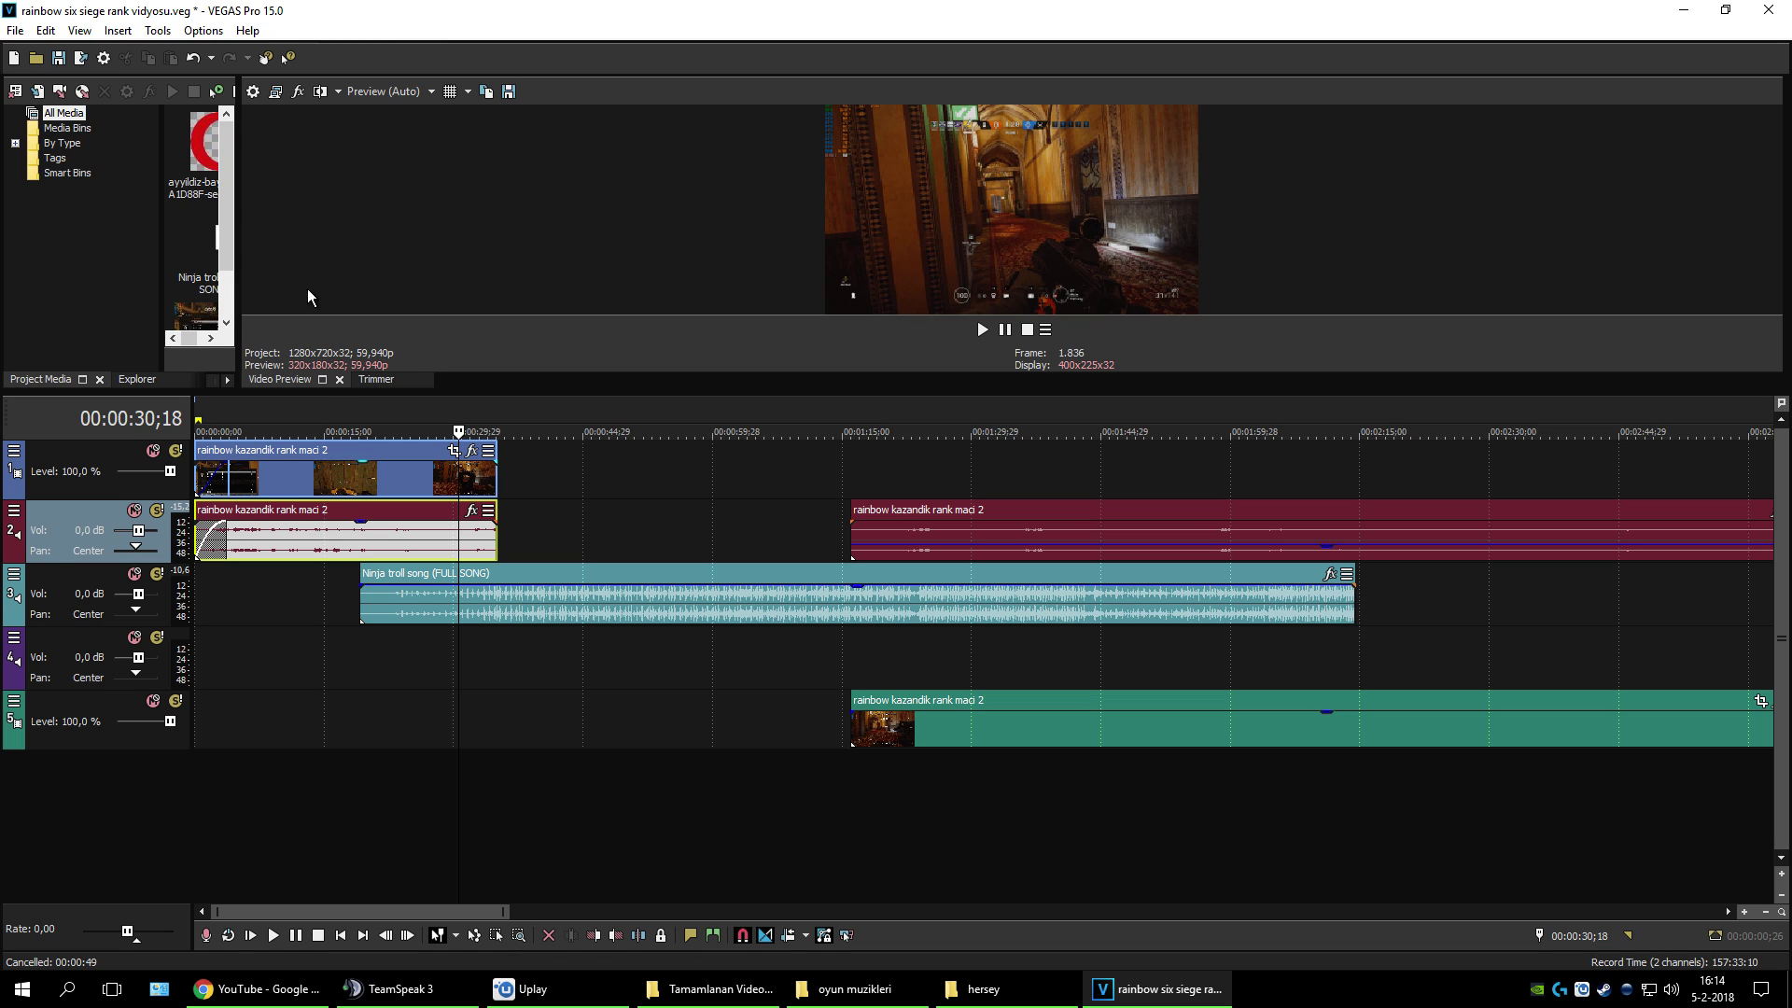
Step: Play the timeline from about 00:00:41 while toggling mute on the first music track and the gameplay audio track
scroll(742, 608, down, 3)
scroll(672, 620, down, 4)
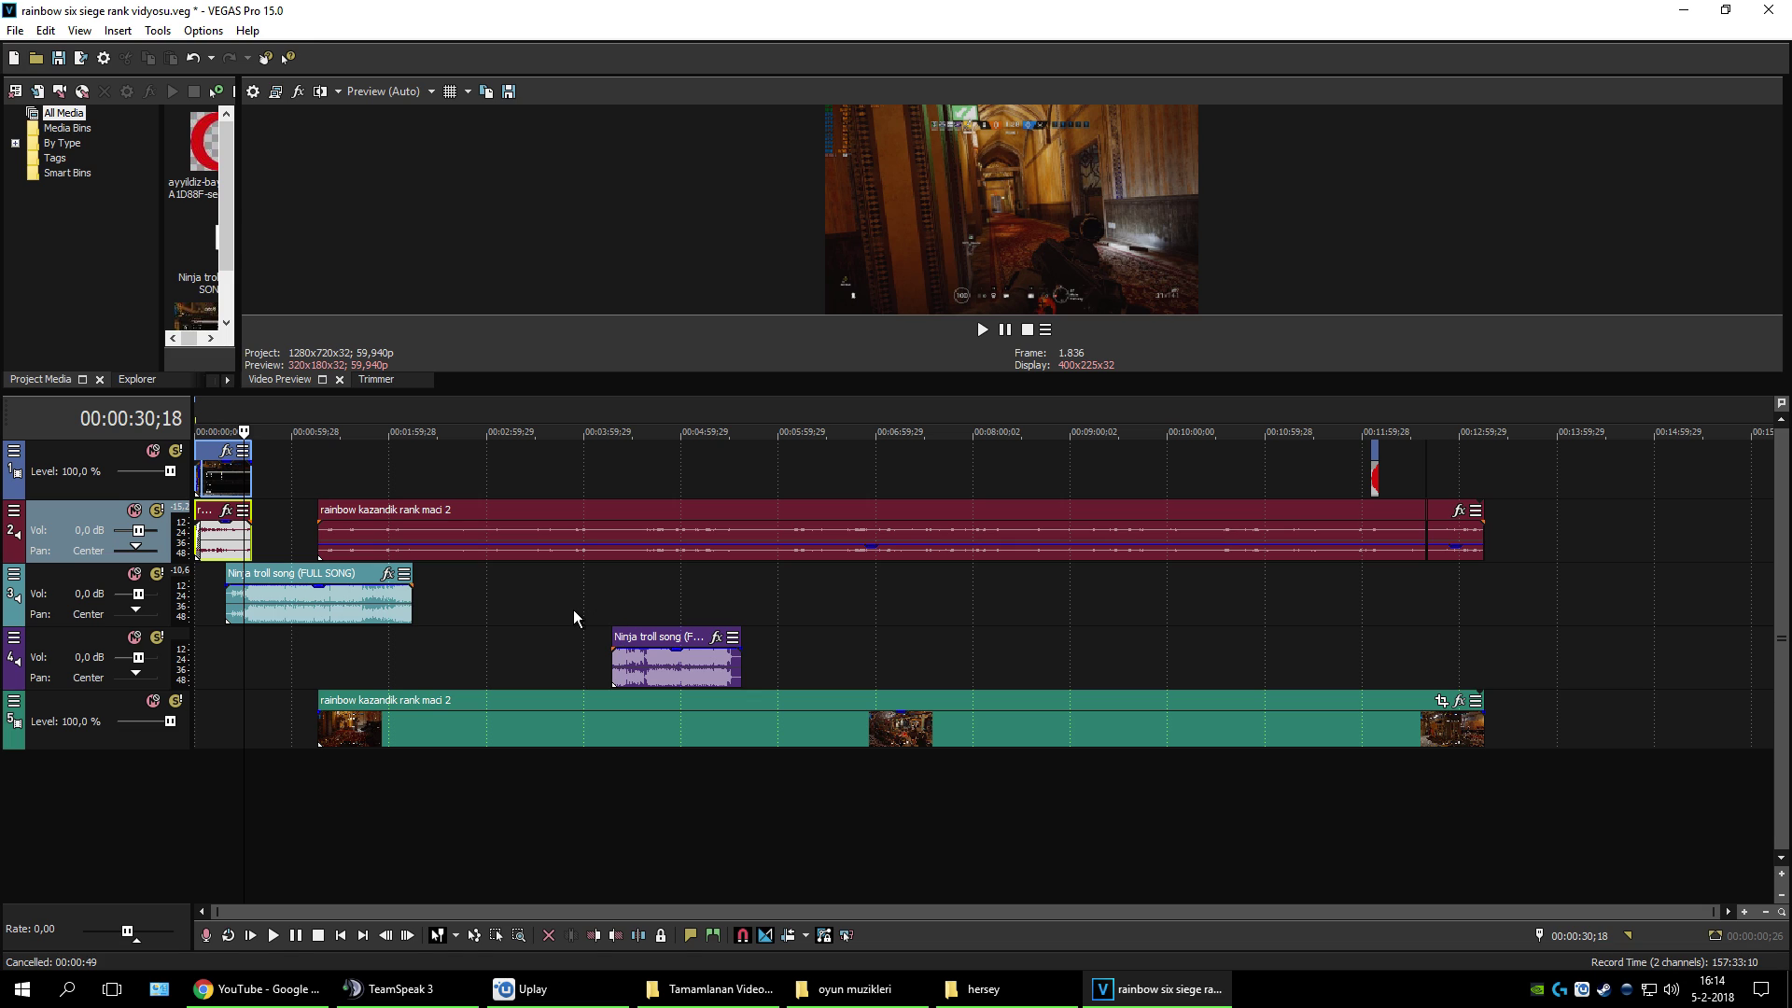
click(134, 573)
click(262, 420)
click(982, 329)
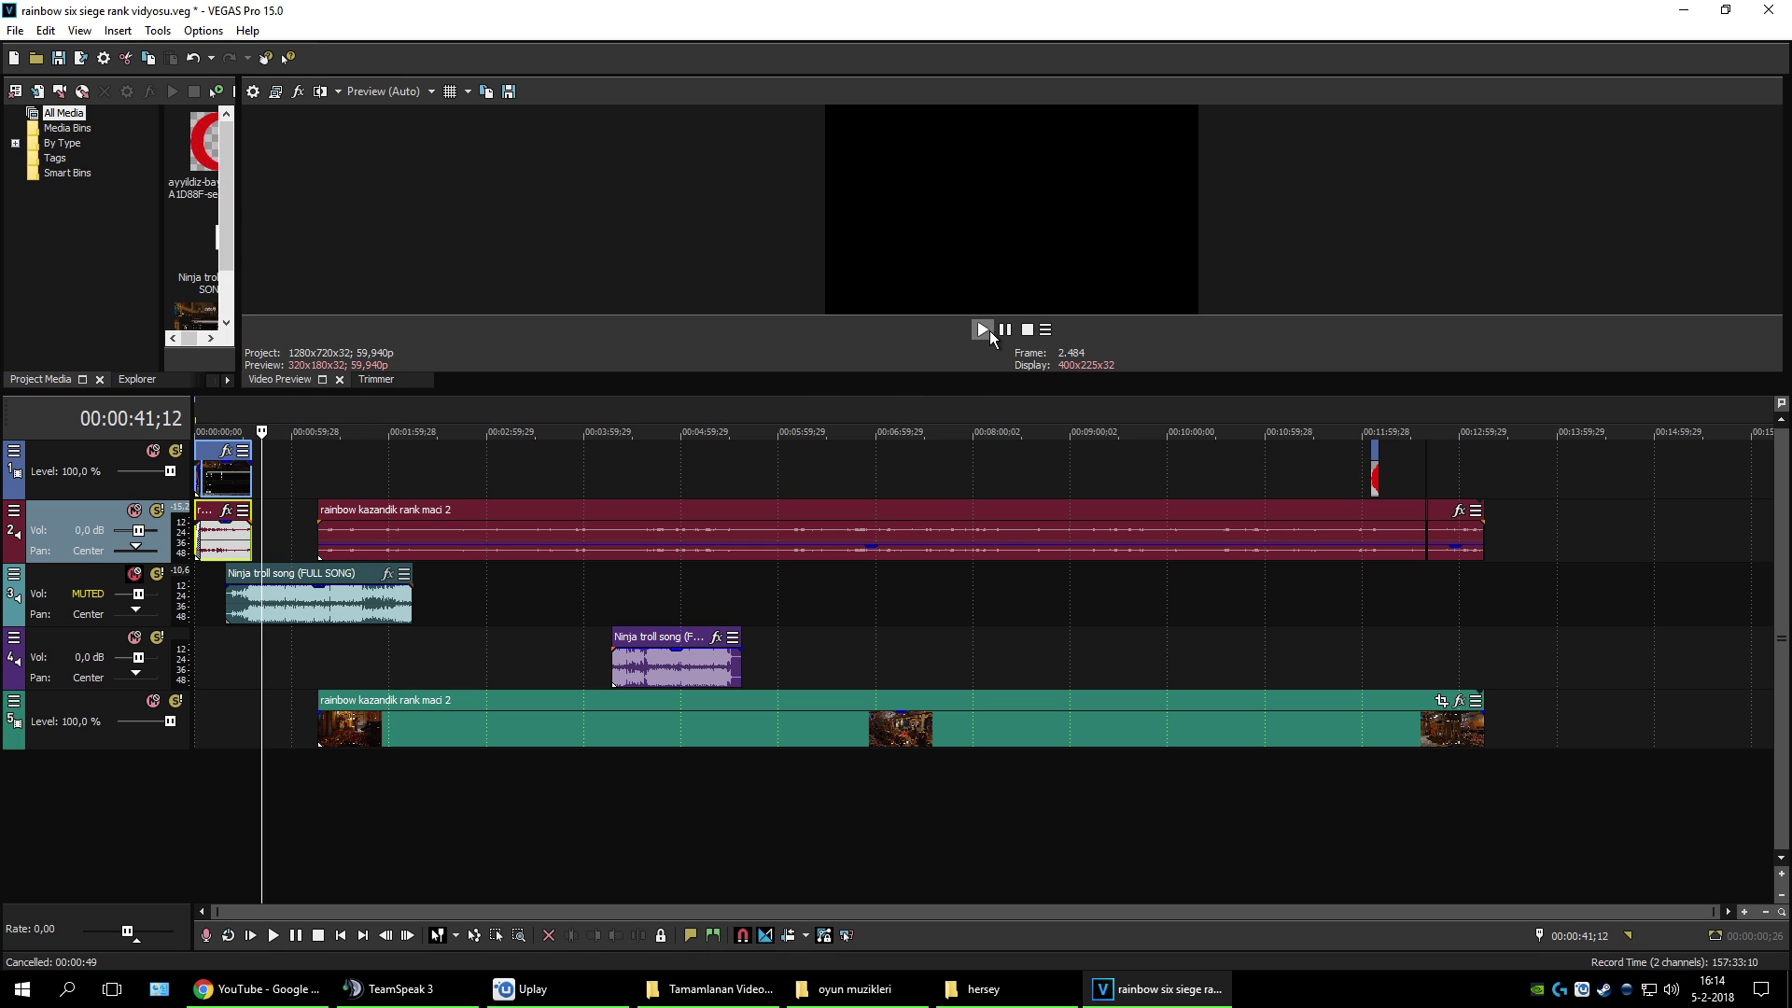
click(135, 511)
click(134, 510)
click(135, 573)
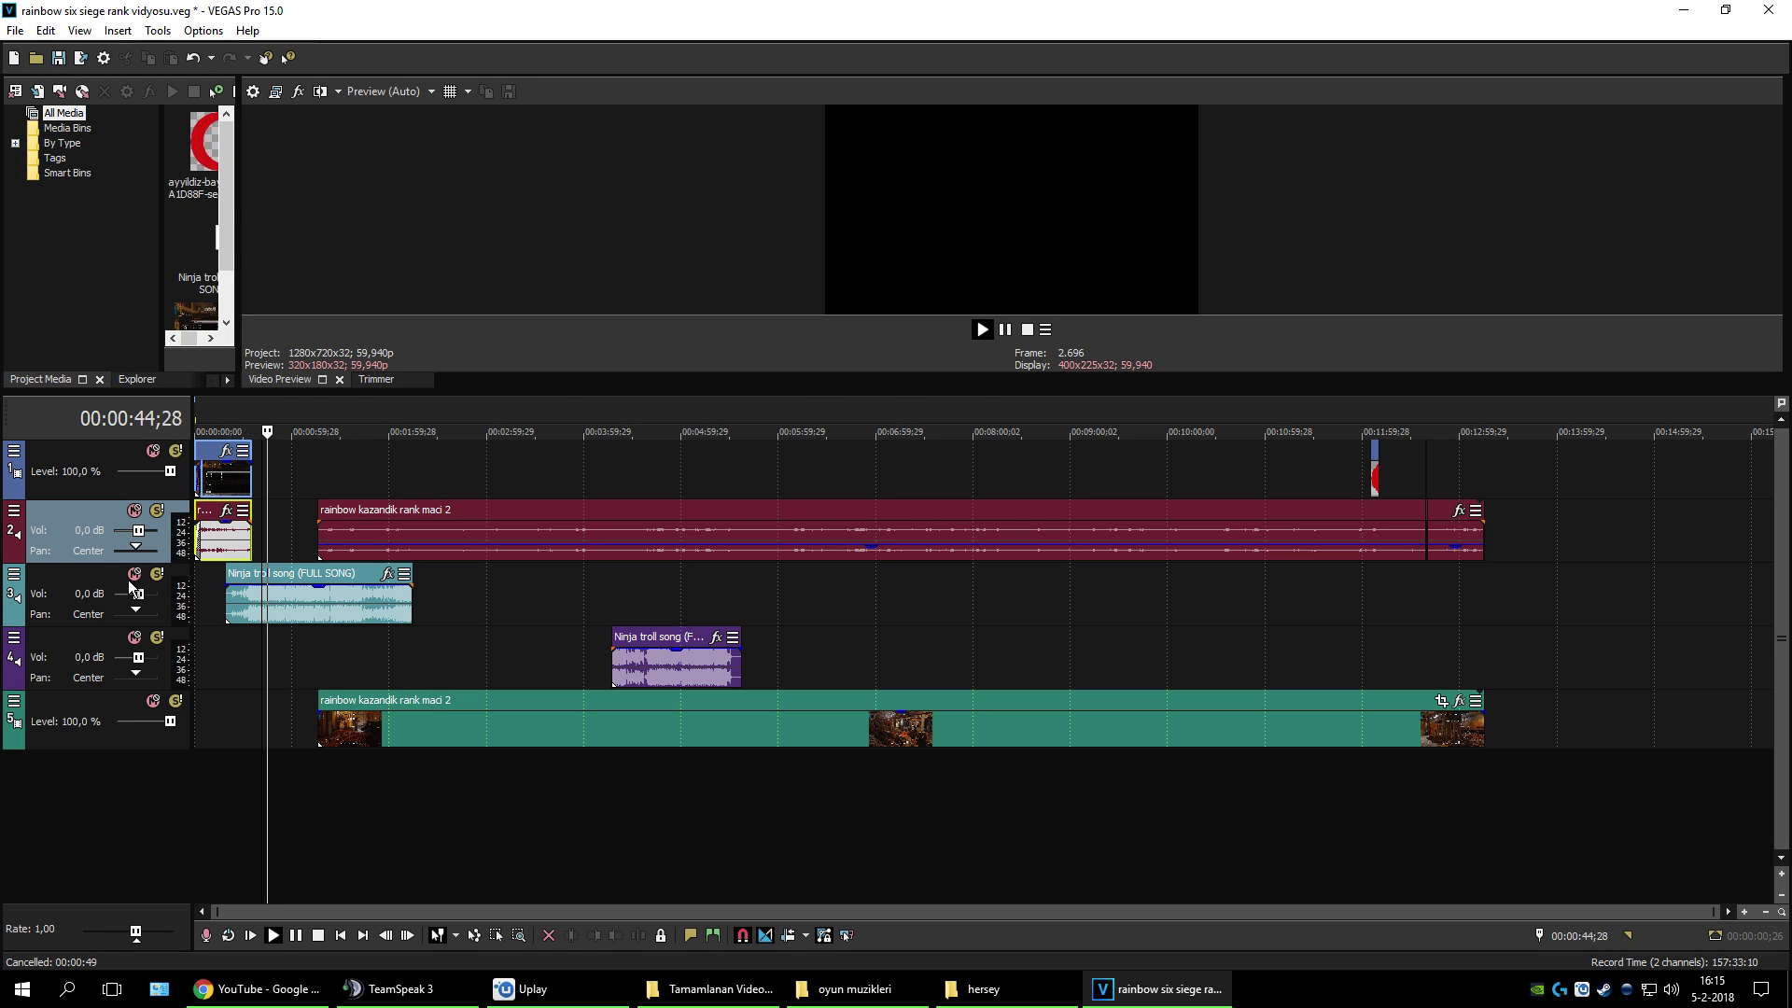
click(131, 576)
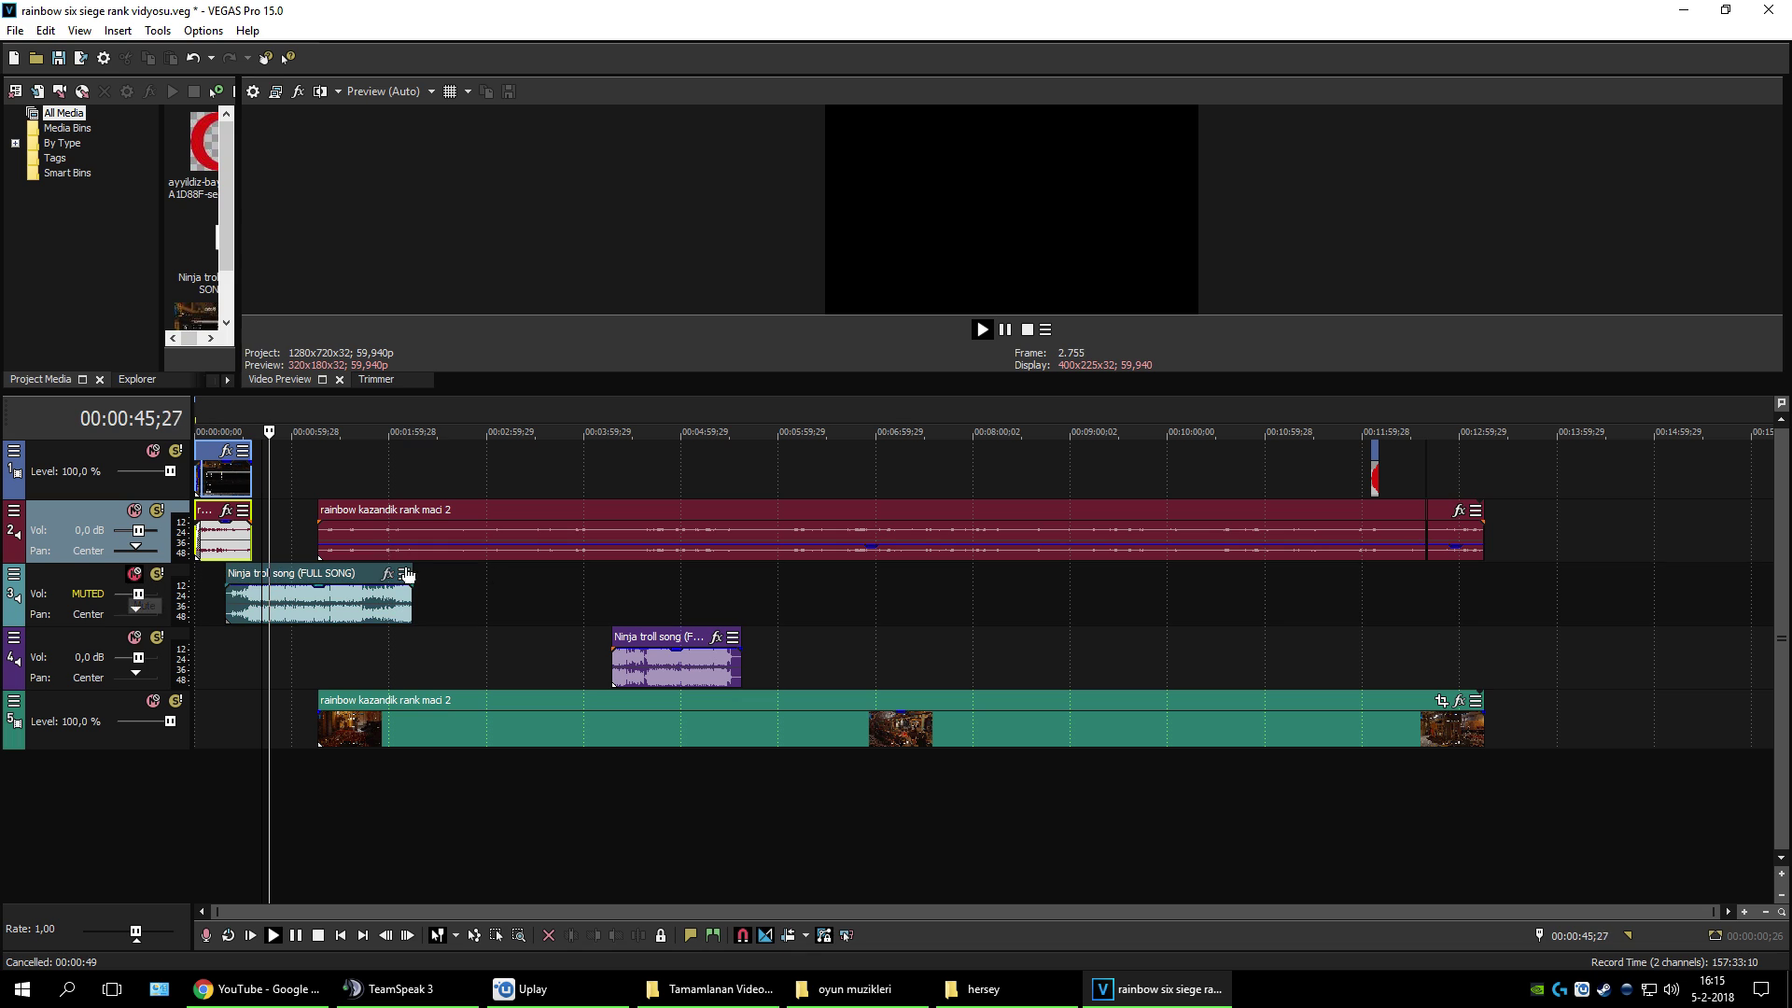
Step: Lower the first music track's volume to -23,5 dB, unmute the track, and stop playback
drag(137, 594, 121, 593)
click(134, 573)
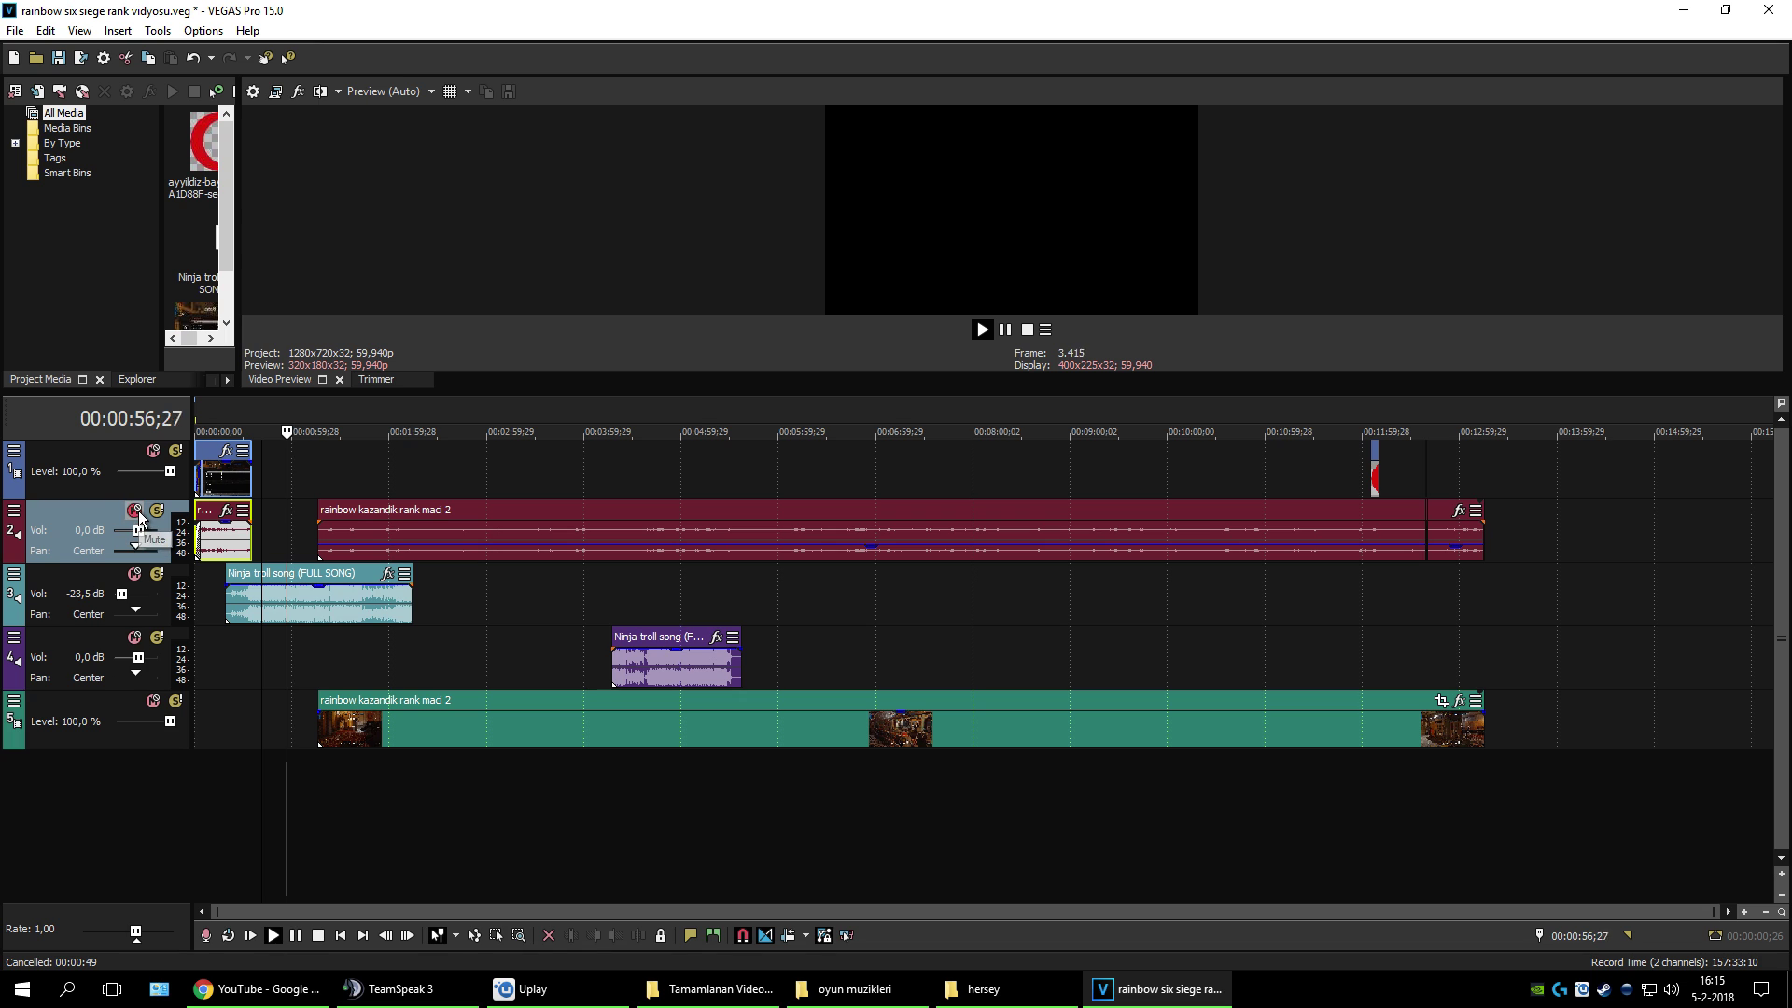
click(1005, 335)
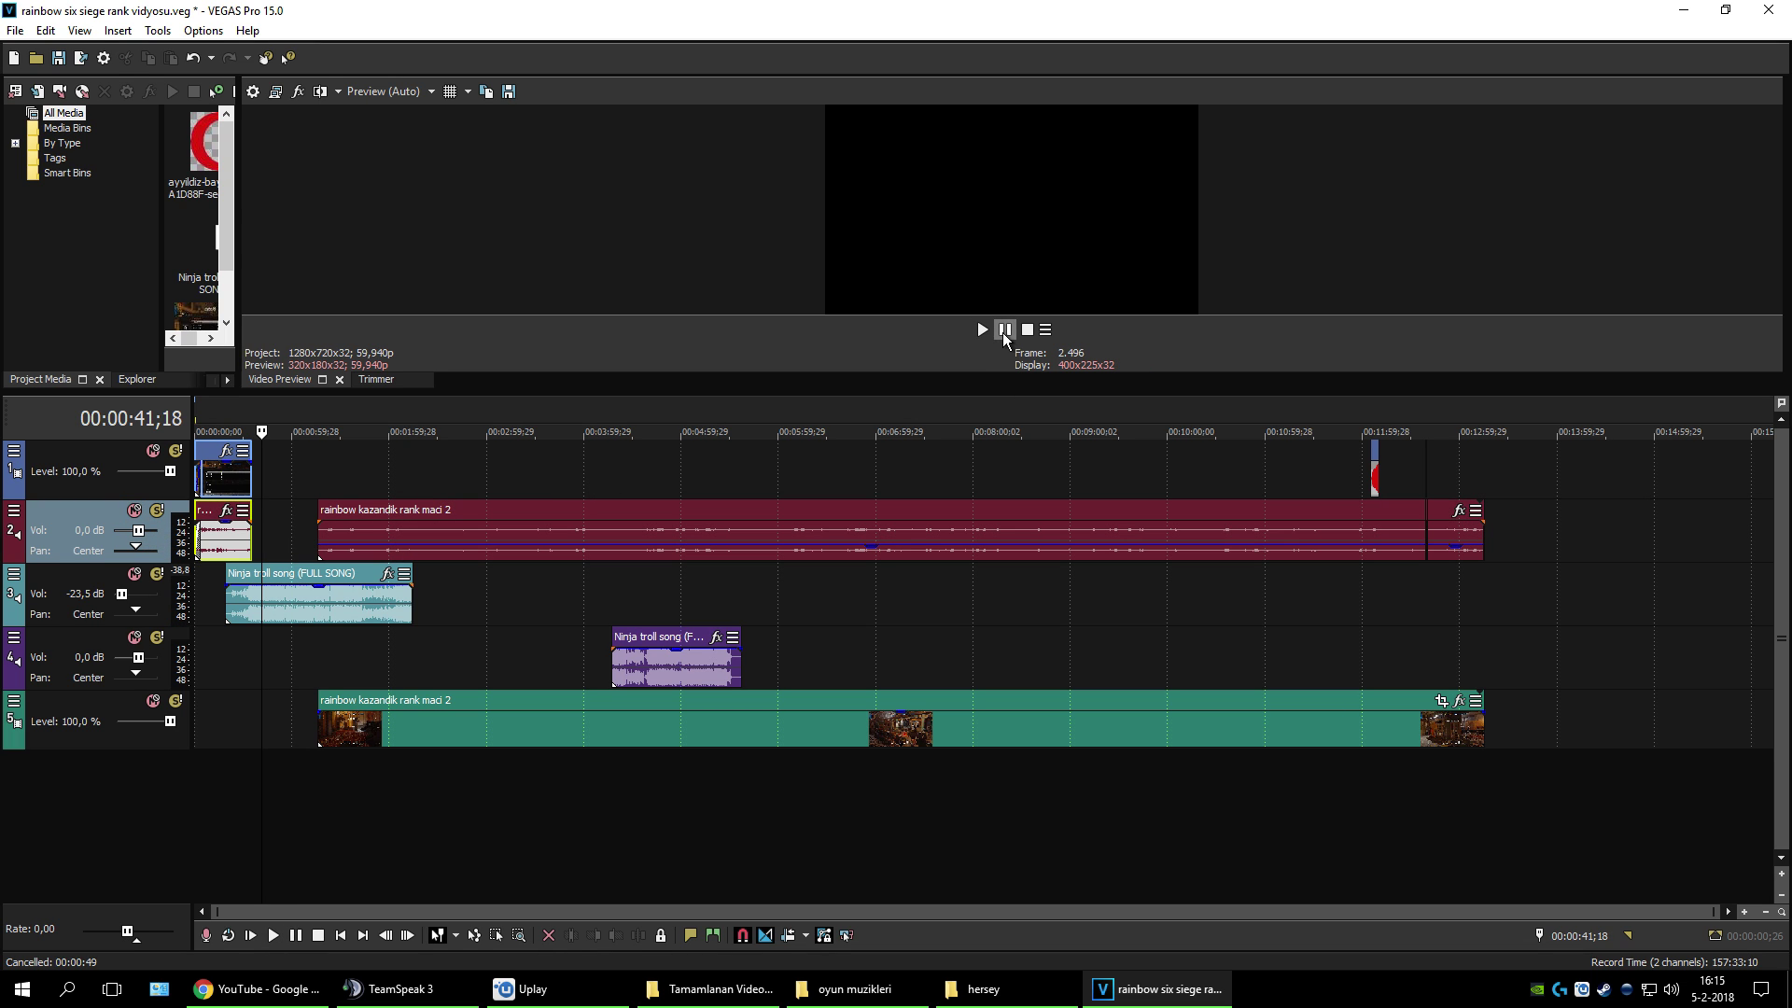
scroll(708, 500, up, 5)
scroll(525, 532, down, 3)
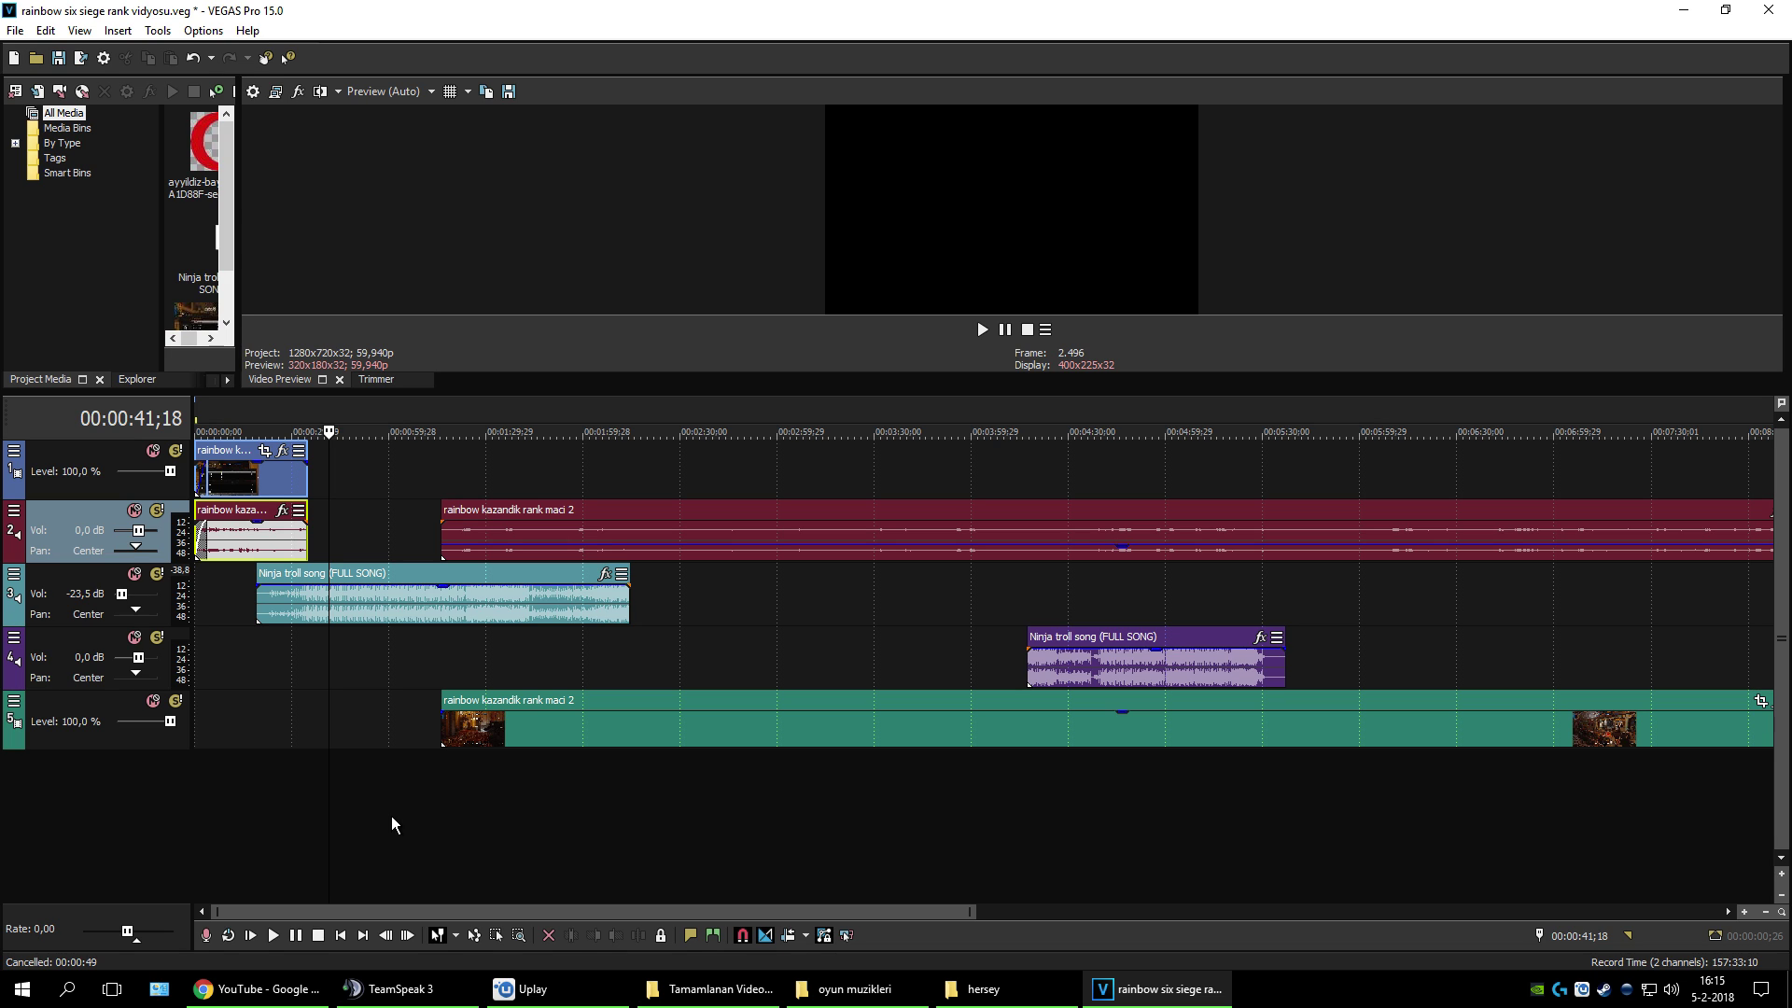
click(294, 417)
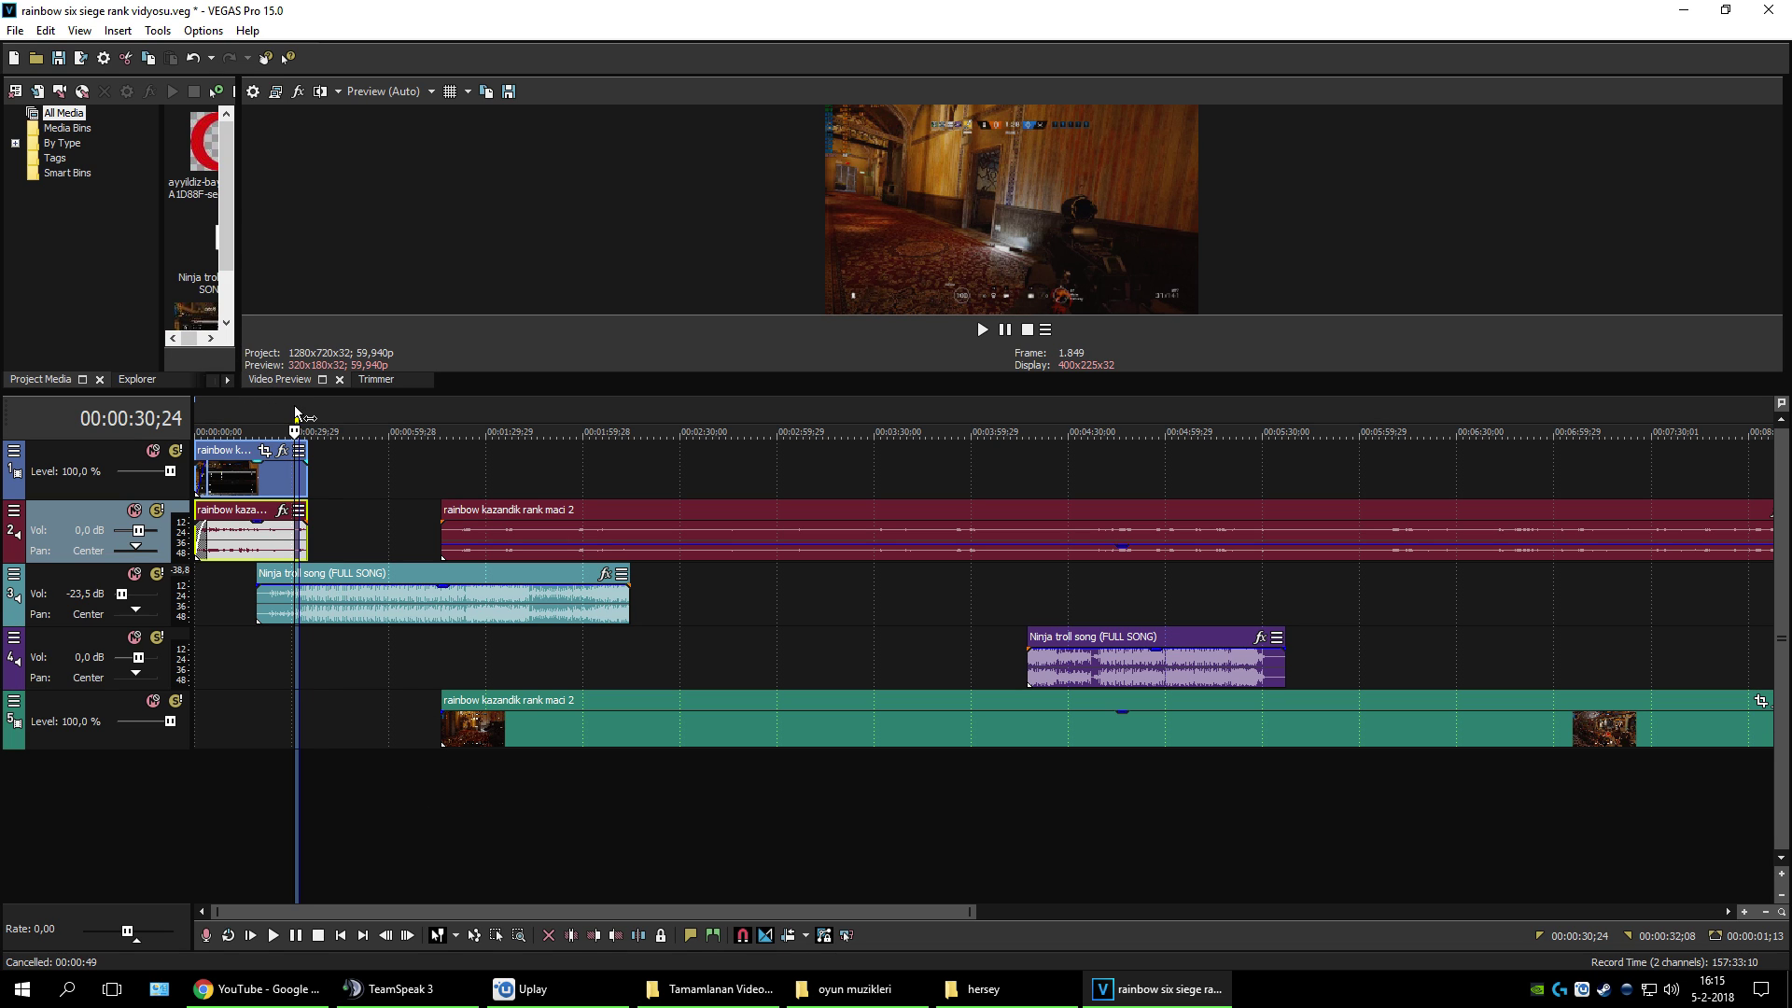
click(308, 411)
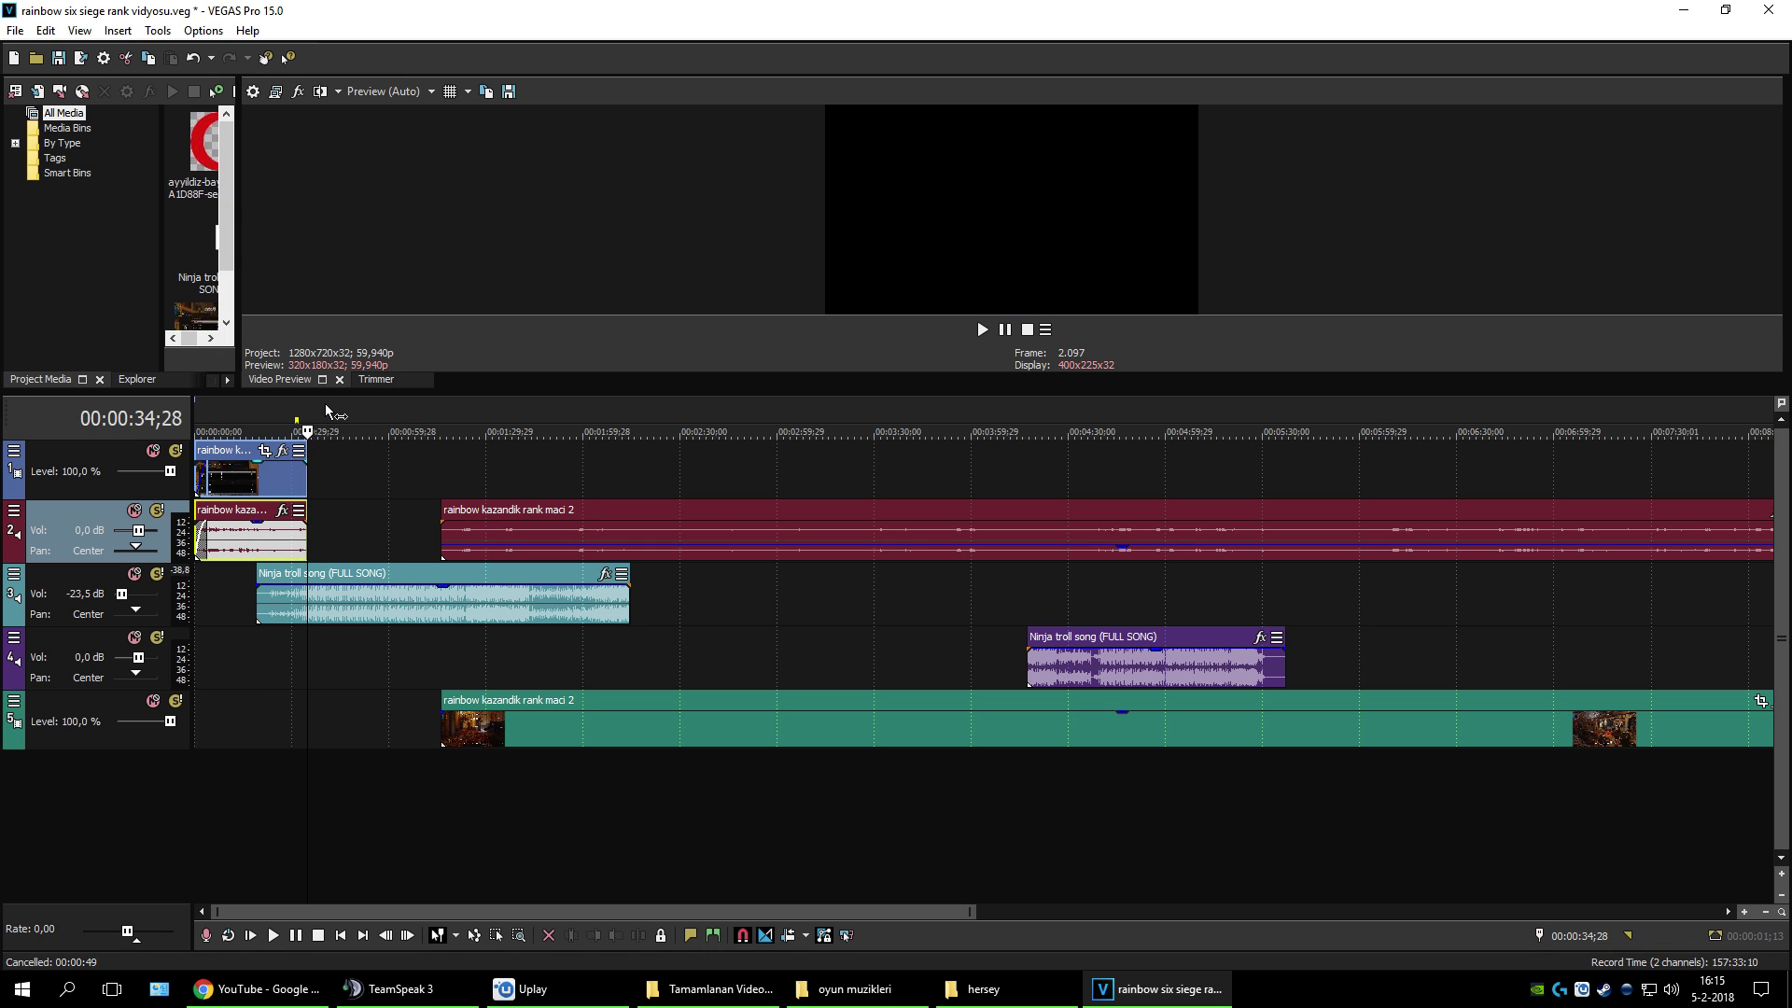
click(325, 405)
double_click(418, 414)
click(419, 417)
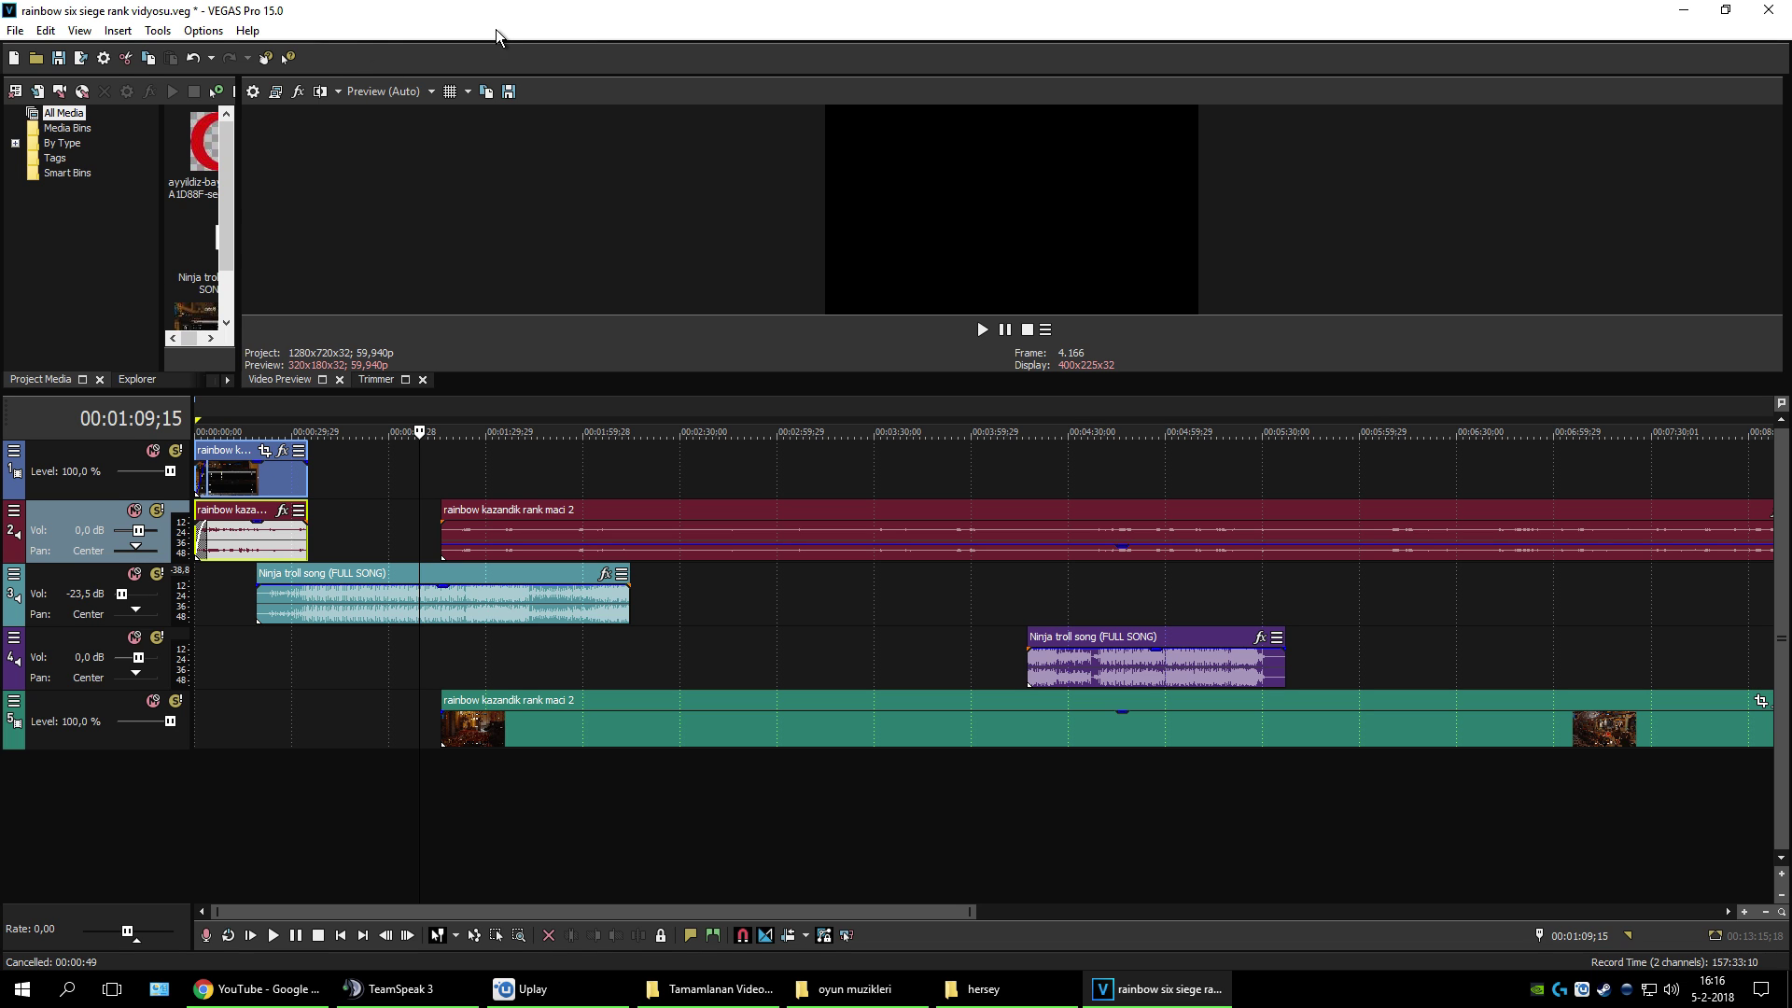
Step: Minimize VEGAS Pro to show the desktop
click(1687, 9)
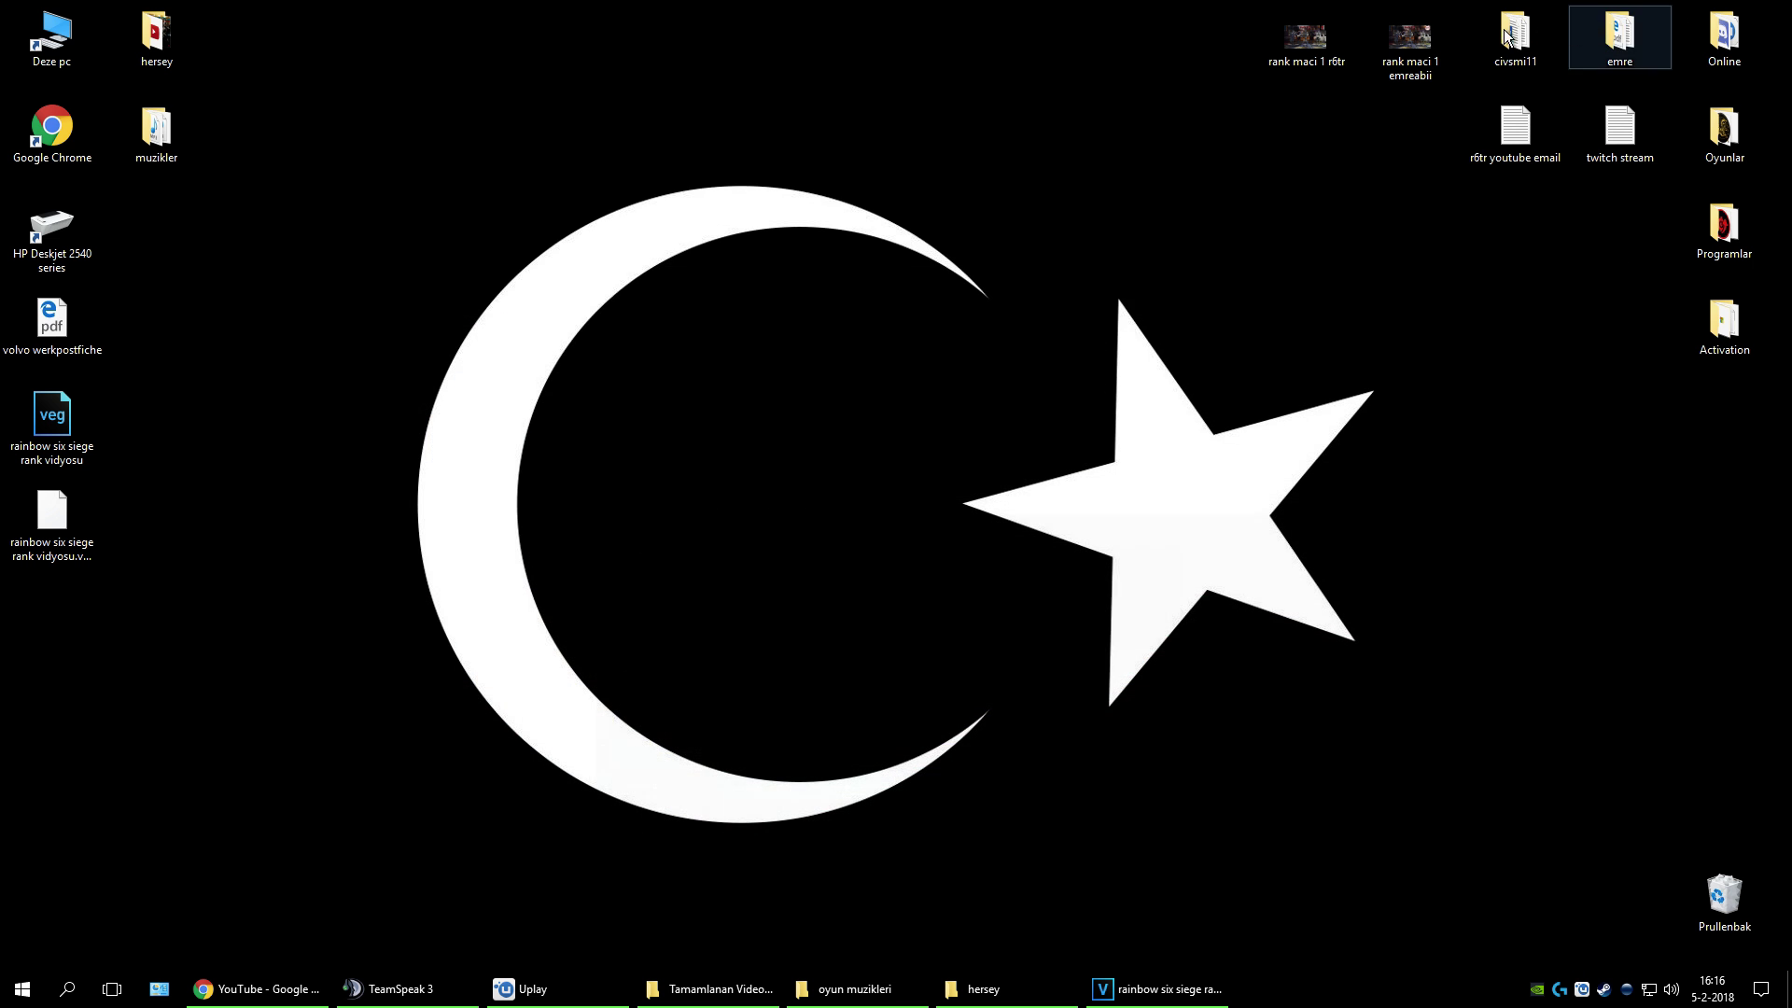